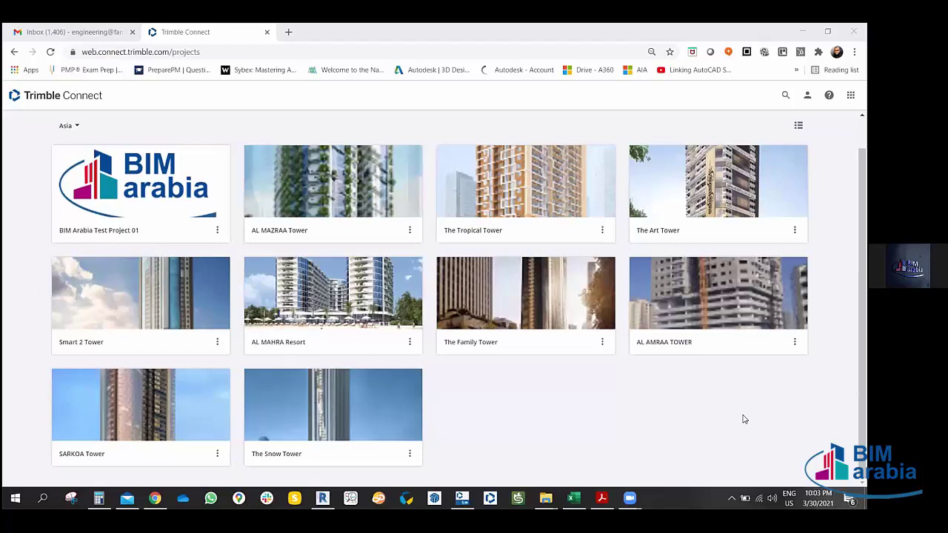
Open the BIM Arabia Test Project 01 project and expand its Settings pages in the sidebar
{"action": "left_click", "coordinate": [152, 184]}
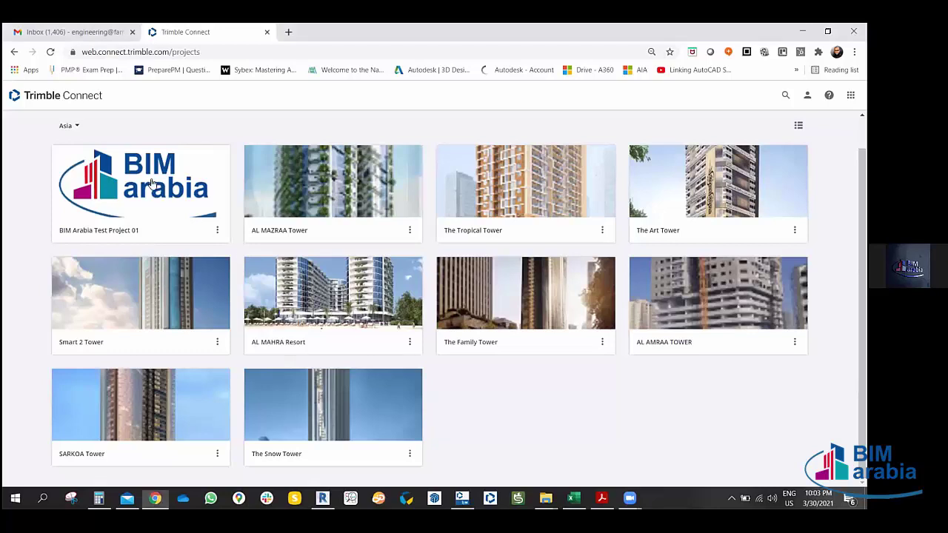
{"action": "left_click", "coordinate": [152, 184]}
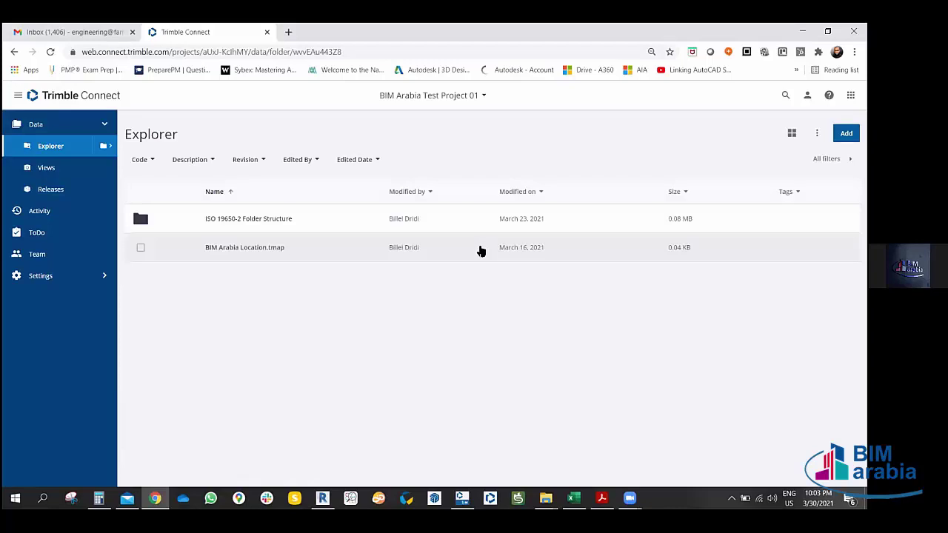
{"action": "left_click", "coordinate": [104, 280]}
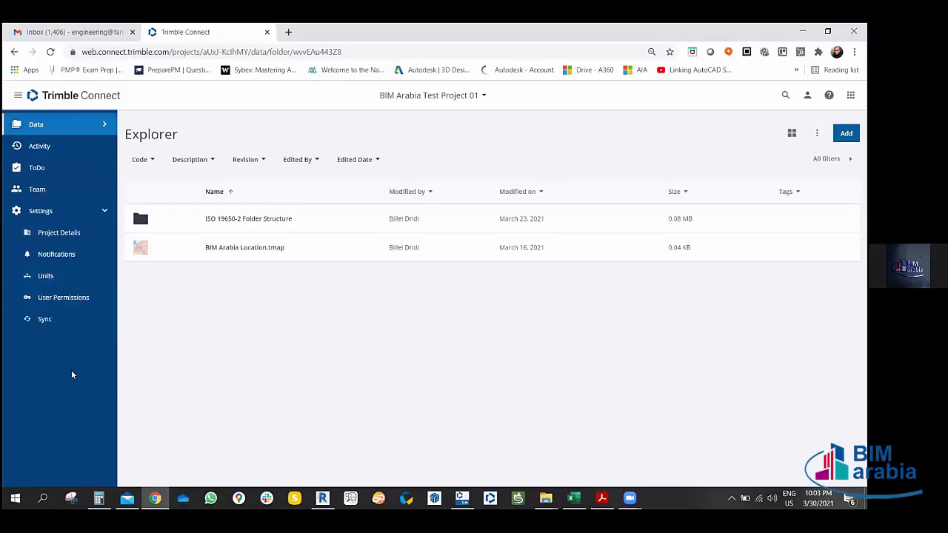
{"action": "left_click", "coordinate": [68, 254]}
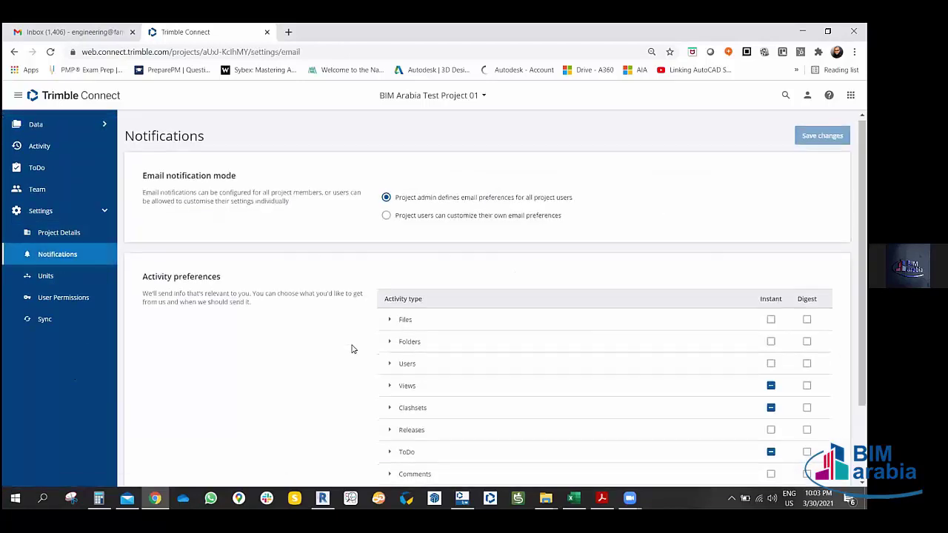
{"action": "scroll", "coordinate": [349, 348], "scroll_direction": "down", "scroll_amount": 2}
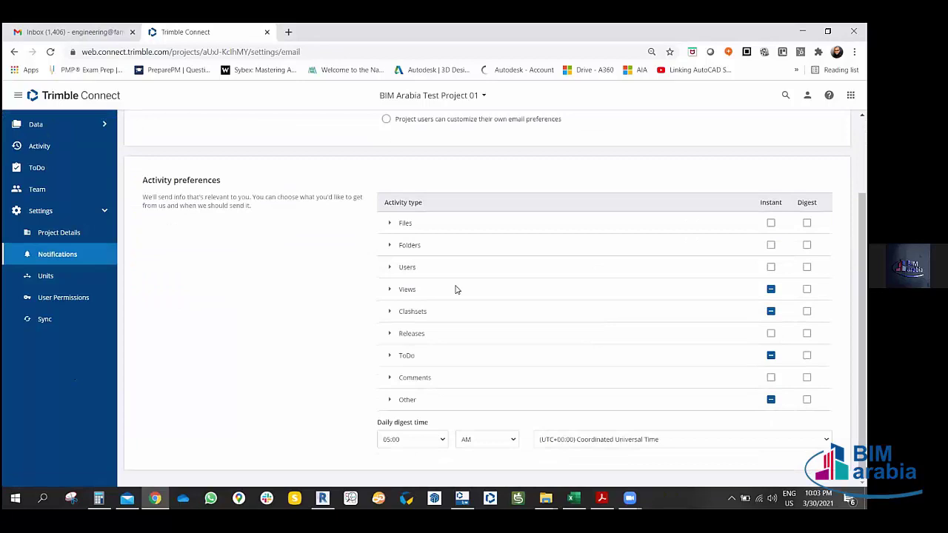
{"action": "left_click", "coordinate": [389, 224]}
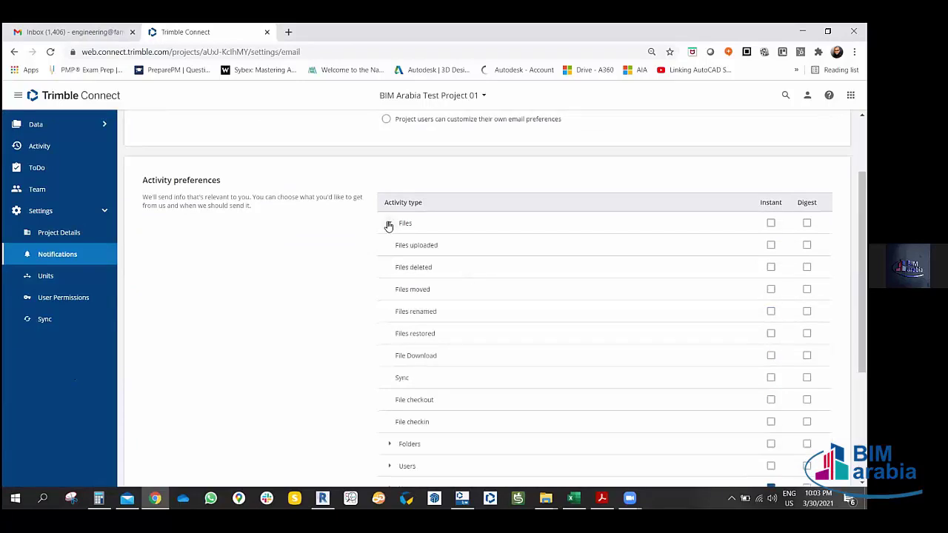
{"action": "left_click", "coordinate": [389, 225]}
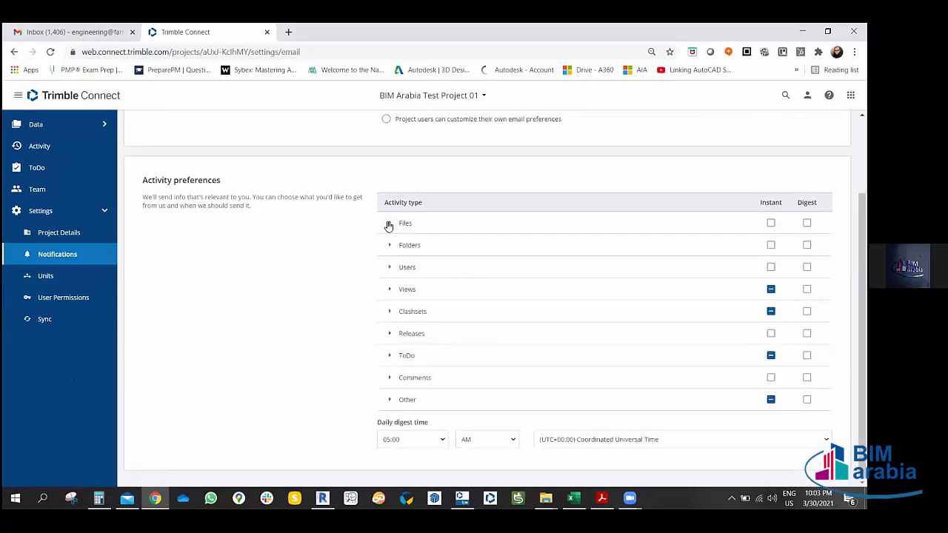
{"action": "left_click", "coordinate": [389, 225]}
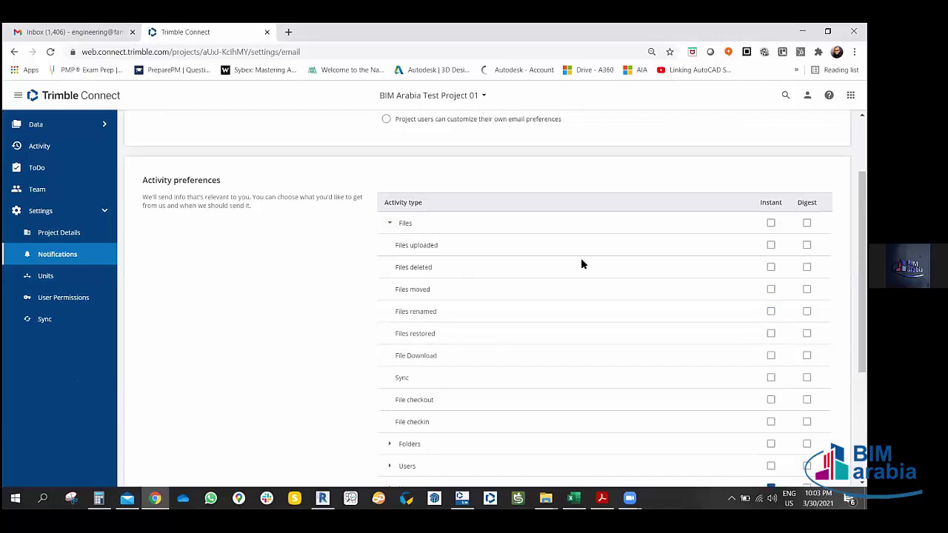
{"action": "left_click", "coordinate": [389, 225]}
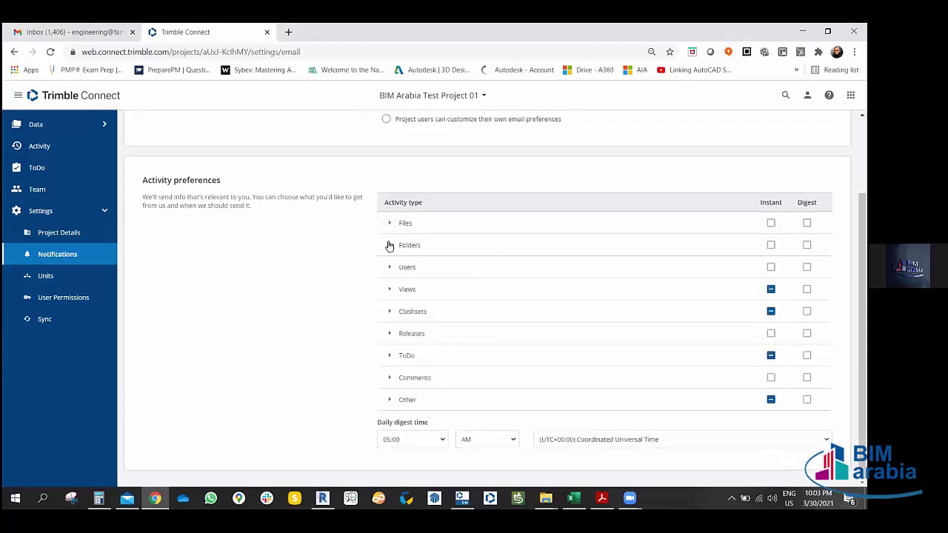
{"action": "left_click", "coordinate": [389, 246]}
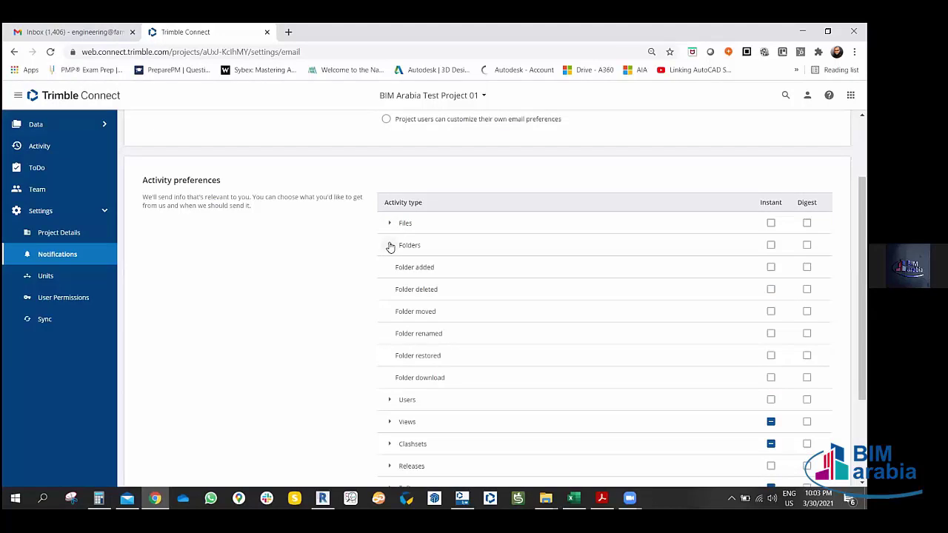
{"action": "left_click", "coordinate": [390, 246]}
{"action": "left_click", "coordinate": [390, 269]}
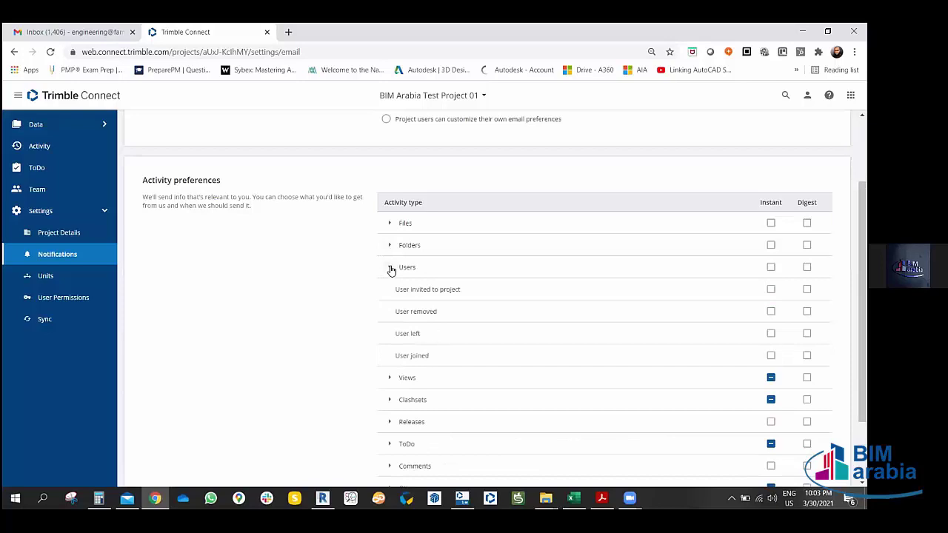
{"action": "left_click", "coordinate": [390, 269]}
{"action": "left_click", "coordinate": [391, 268]}
{"action": "left_click", "coordinate": [390, 268]}
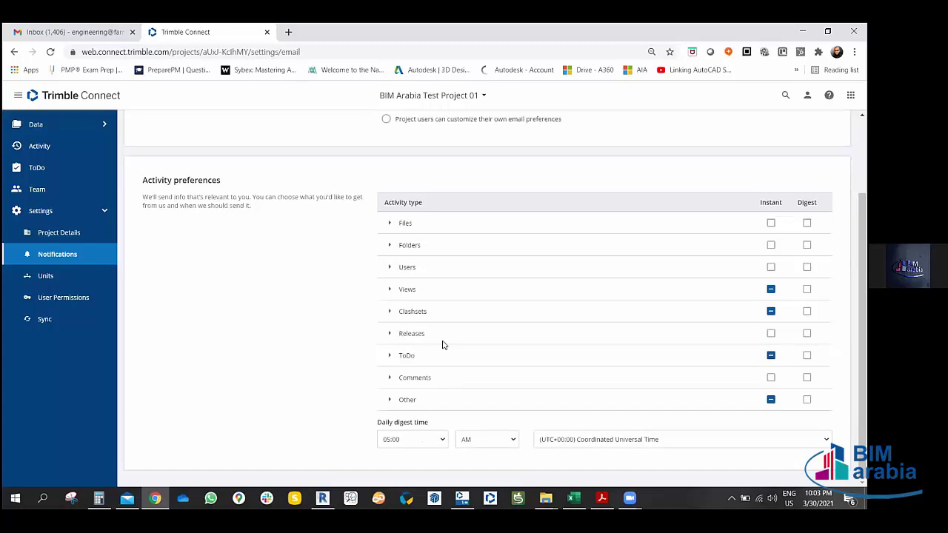
{"action": "left_click", "coordinate": [389, 311]}
{"action": "scroll", "coordinate": [362, 331], "scroll_direction": "down", "scroll_amount": 1}
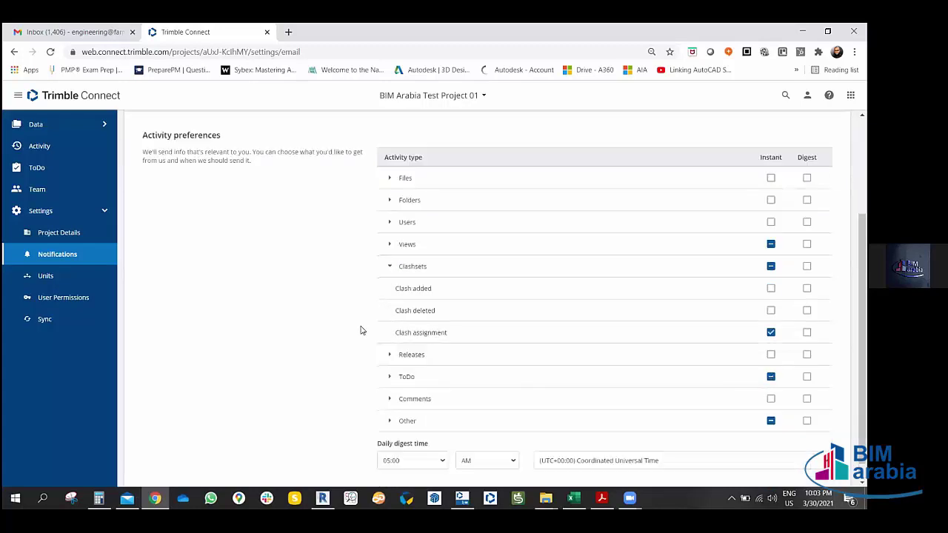
{"action": "scroll", "coordinate": [361, 330], "scroll_direction": "down", "scroll_amount": 1}
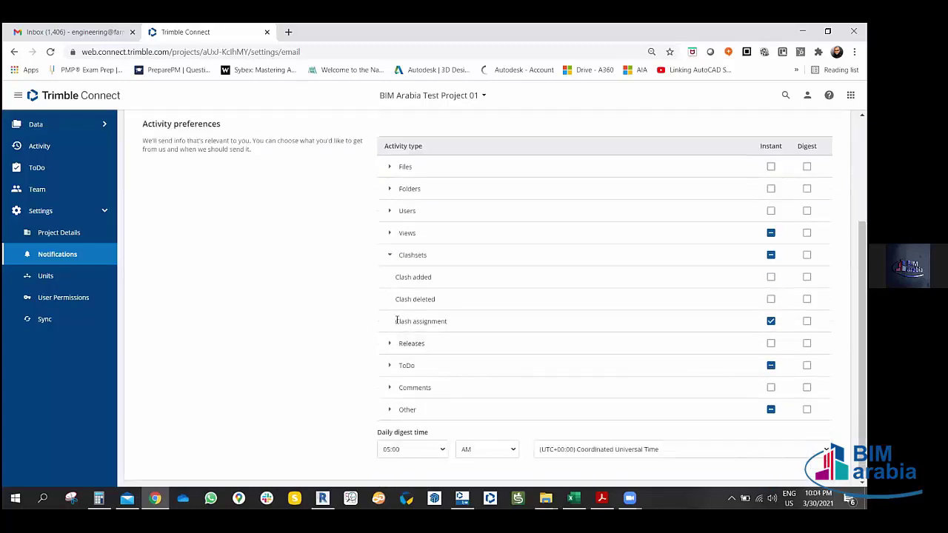
{"action": "left_click", "coordinate": [390, 255]}
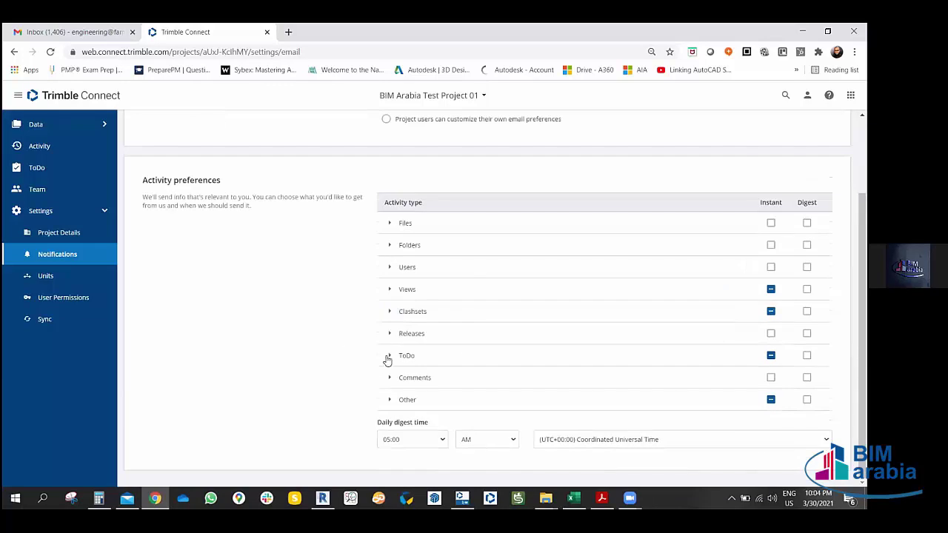
{"action": "left_click", "coordinate": [390, 355]}
{"action": "scroll", "coordinate": [319, 296], "scroll_direction": "down", "scroll_amount": 2}
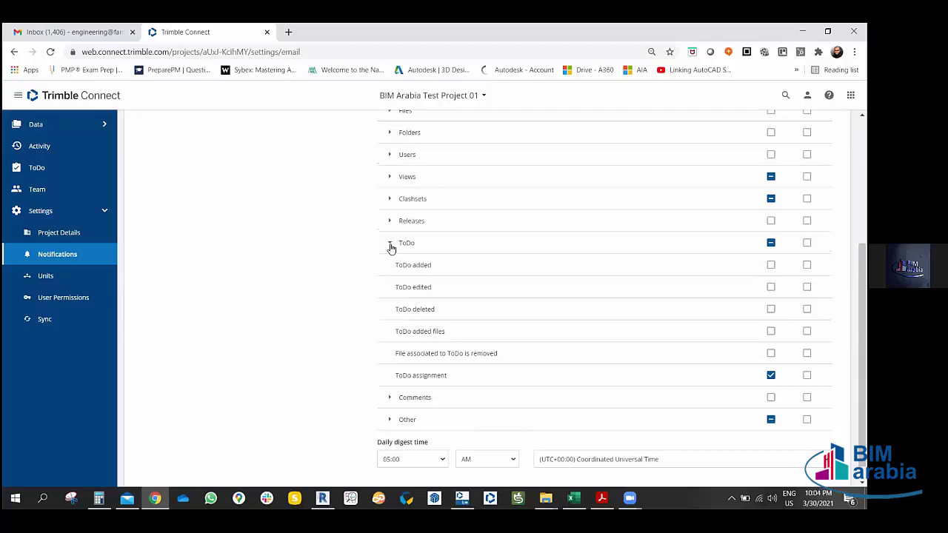
{"action": "left_click", "coordinate": [390, 245]}
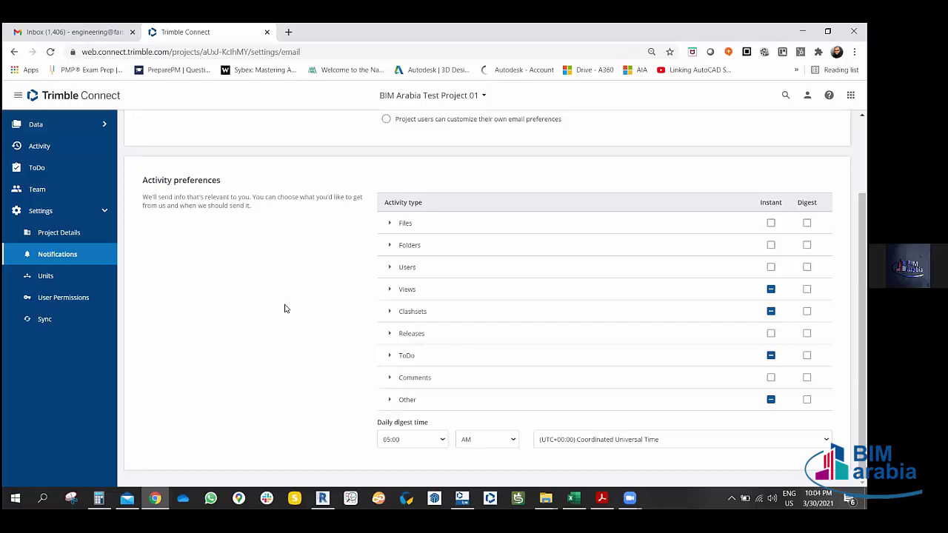
{"action": "left_click", "coordinate": [52, 298]}
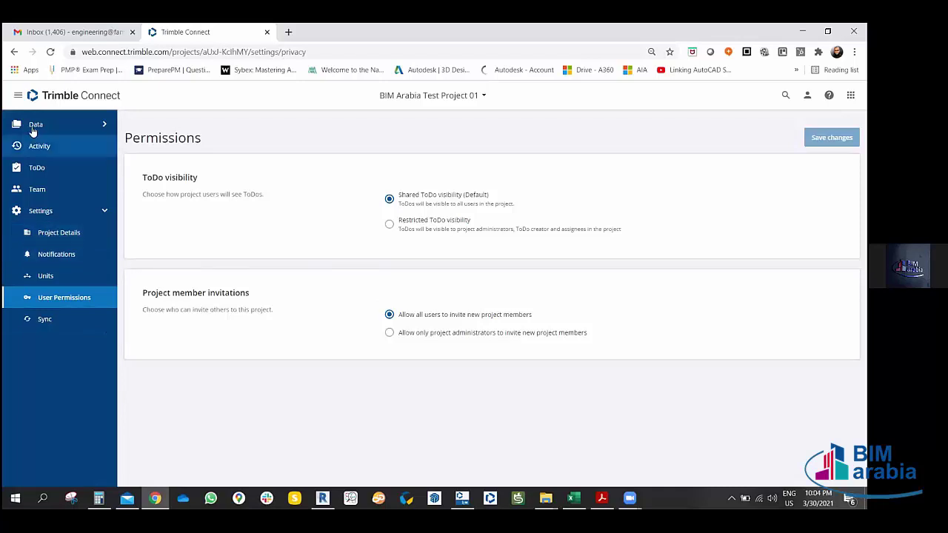
{"action": "left_click", "coordinate": [103, 126]}
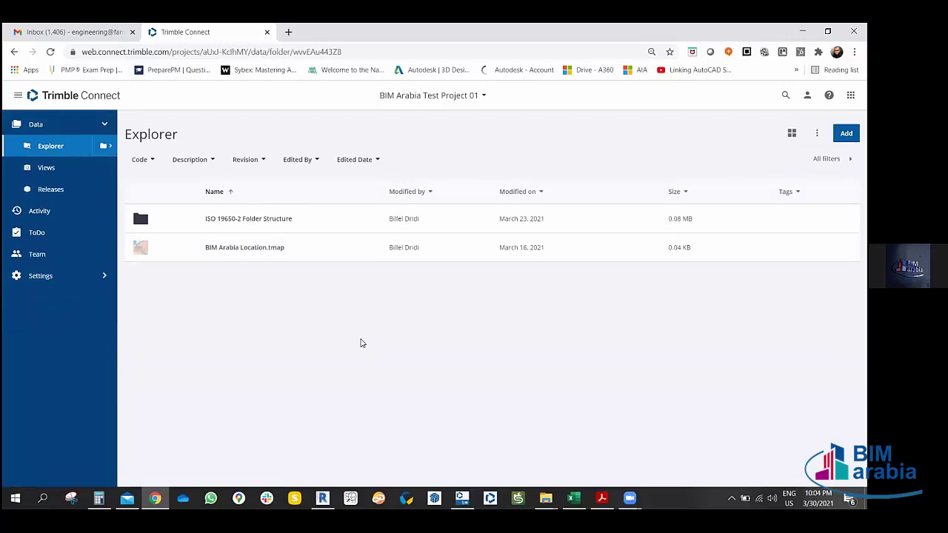
{"action": "left_click", "coordinate": [141, 218]}
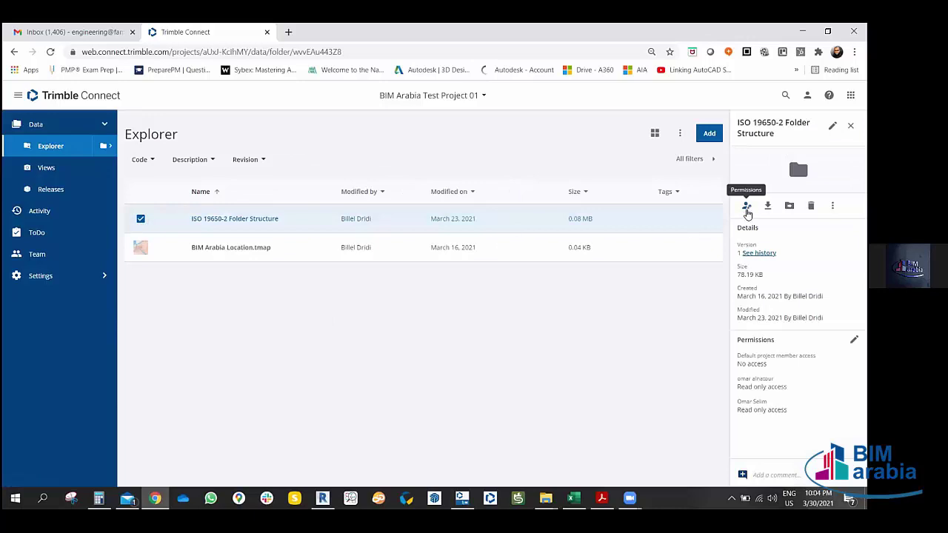
{"action": "left_click", "coordinate": [818, 448]}
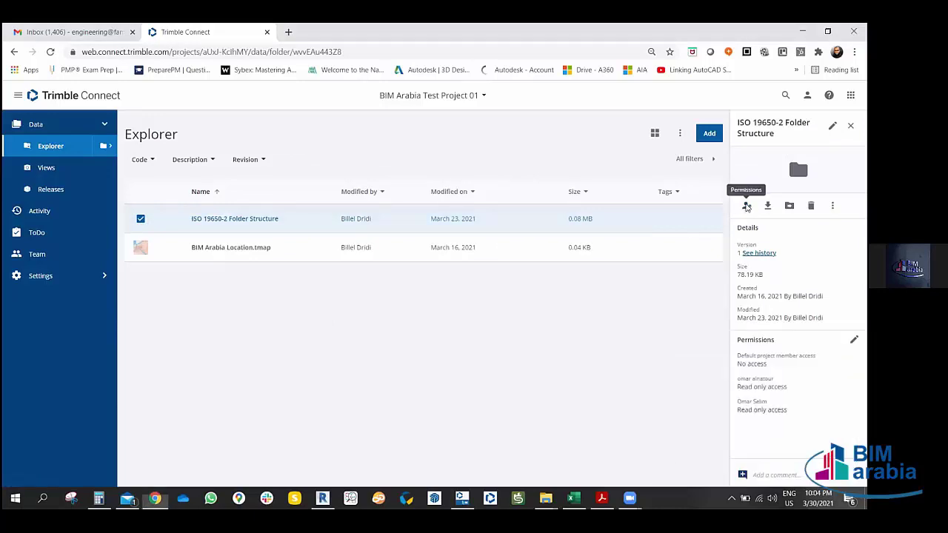
{"action": "left_click", "coordinate": [747, 205]}
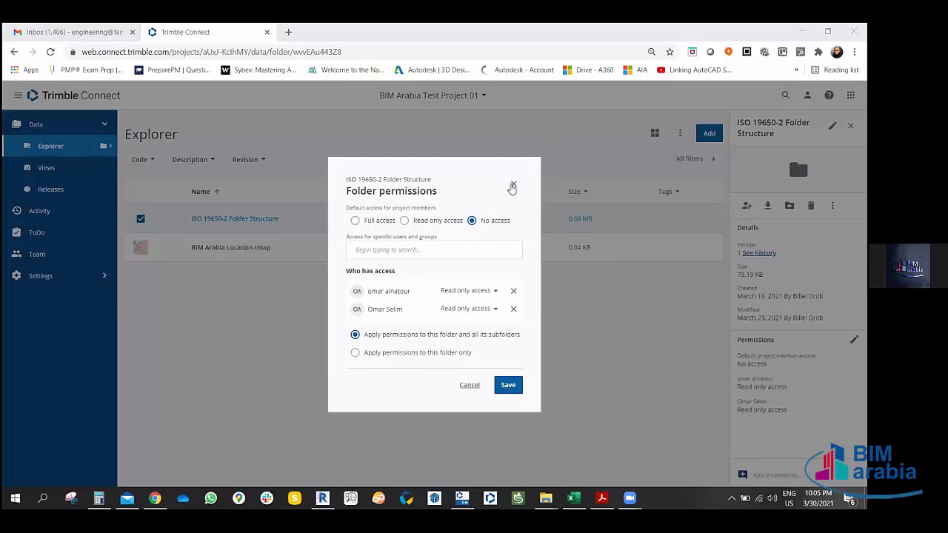
{"action": "left_click", "coordinate": [513, 186]}
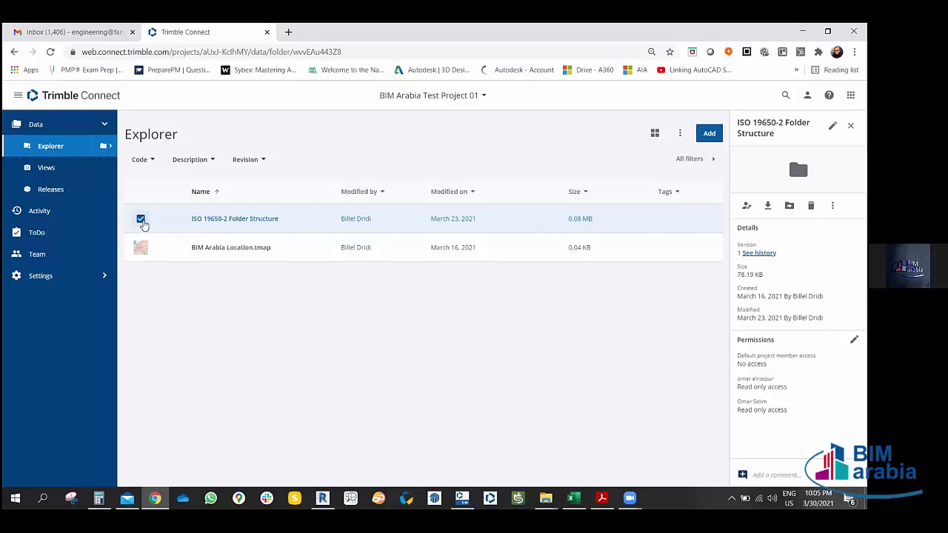
{"action": "left_click", "coordinate": [141, 220]}
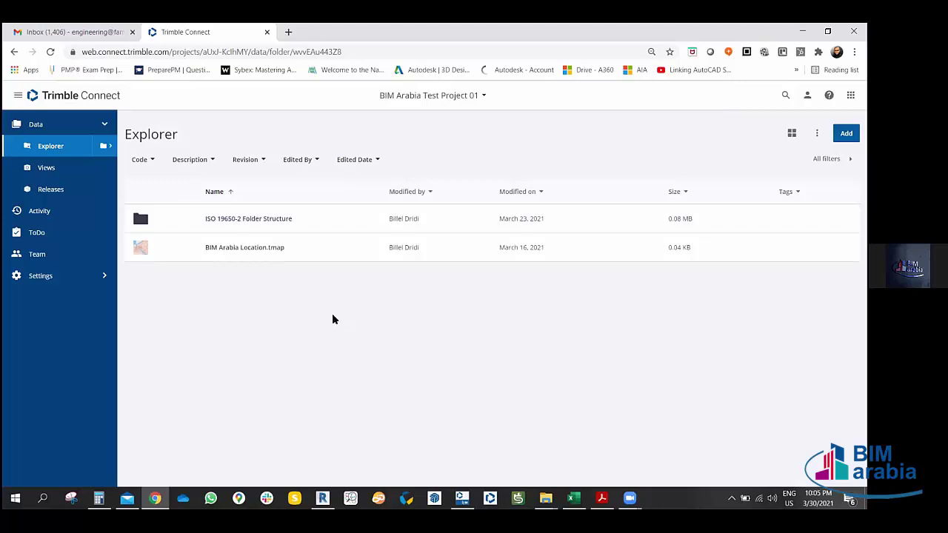
Go into ISO 19650-2 Folder Structure > Work in Progress > Arch Model
{"action": "left_click", "coordinate": [257, 221]}
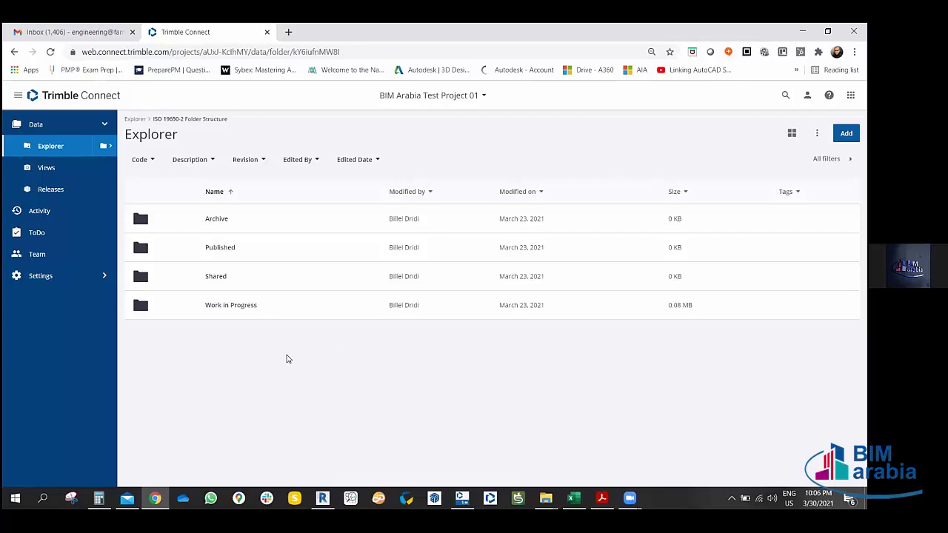
{"action": "left_click", "coordinate": [227, 306]}
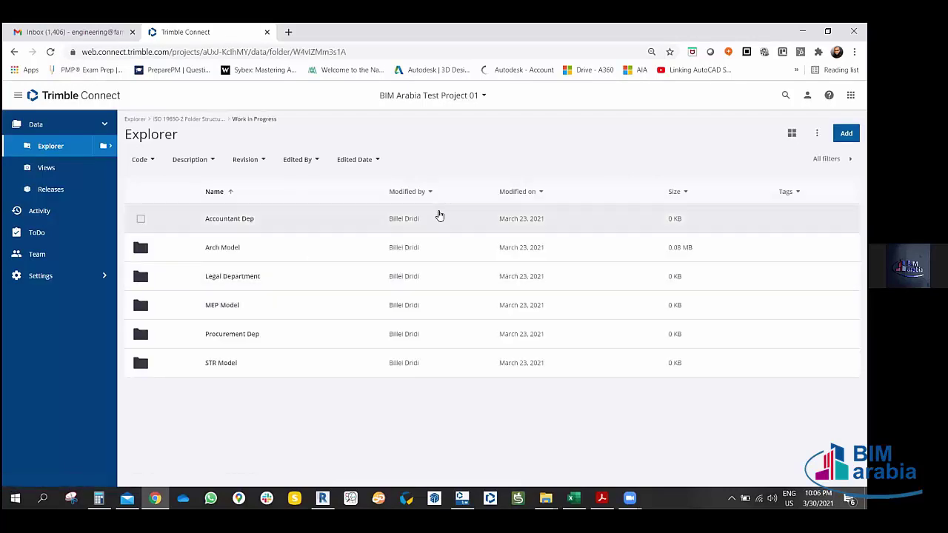
{"action": "left_click", "coordinate": [224, 248]}
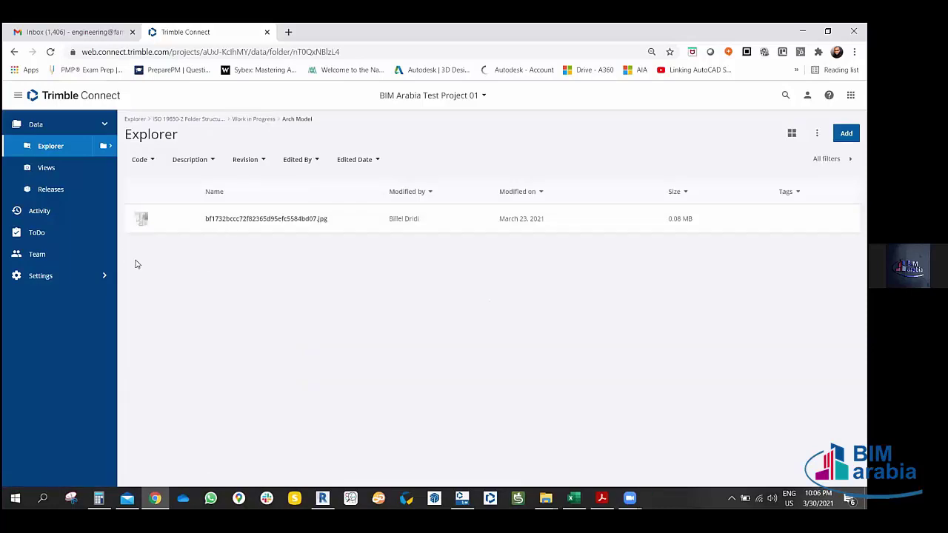
Open Upload files from the Add menu, close it, then reopen it
{"action": "left_click", "coordinate": [846, 134]}
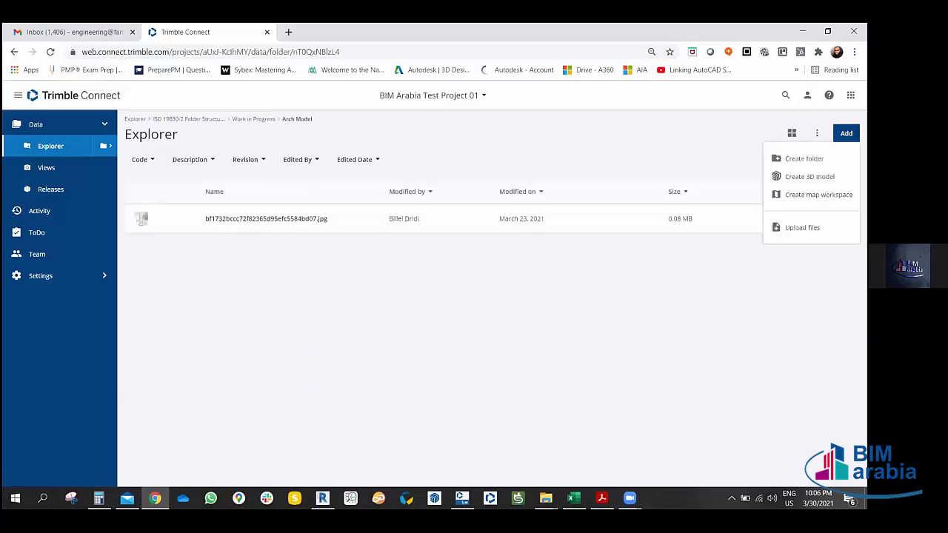
{"action": "left_click", "coordinate": [803, 227]}
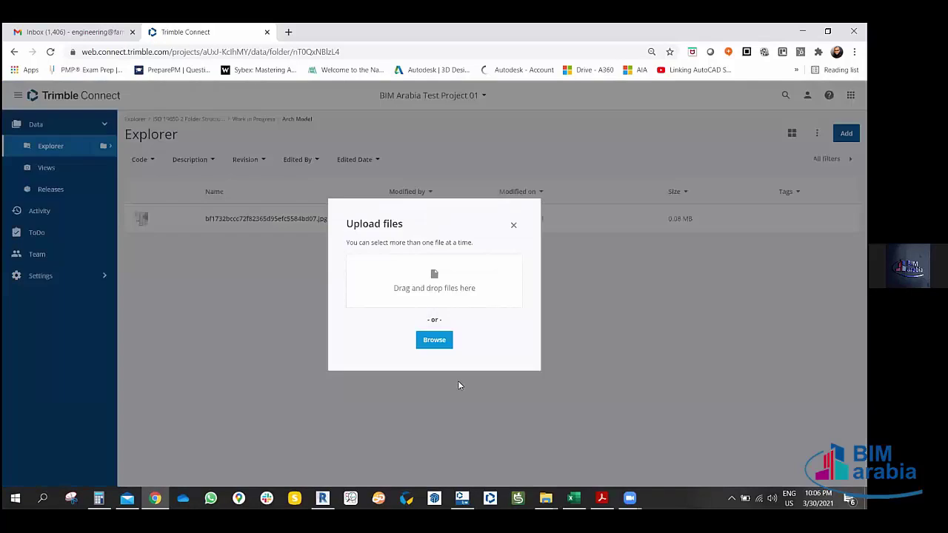
{"action": "left_click", "coordinate": [513, 225]}
{"action": "left_click", "coordinate": [846, 133]}
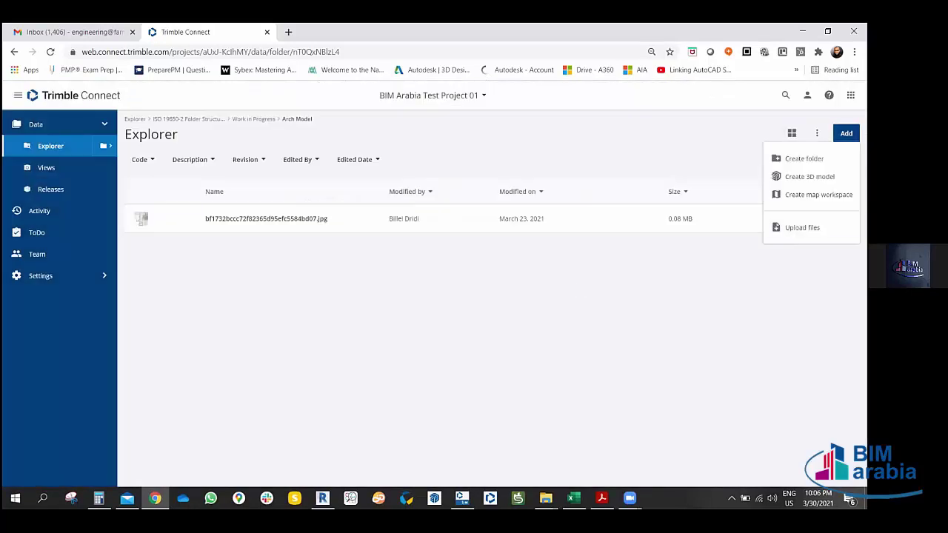
{"action": "left_click", "coordinate": [802, 228]}
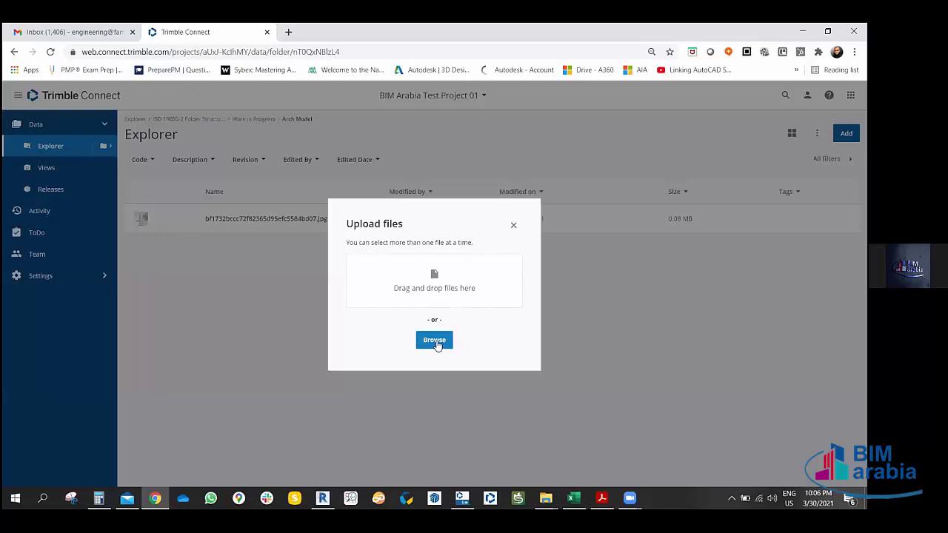
Browse for a file, cancel the Open dialog, and close Upload files without uploading
{"action": "left_click", "coordinate": [436, 343]}
{"action": "scroll", "coordinate": [428, 197], "scroll_direction": "down", "scroll_amount": 3}
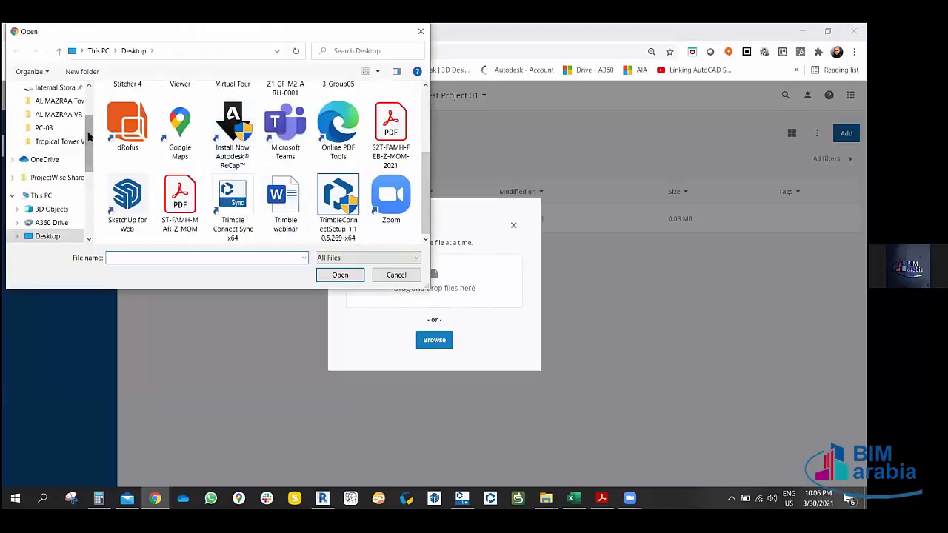
{"action": "scroll", "coordinate": [92, 137], "scroll_direction": "up", "scroll_amount": 1}
{"action": "scroll", "coordinate": [92, 137], "scroll_direction": "up", "scroll_amount": 2}
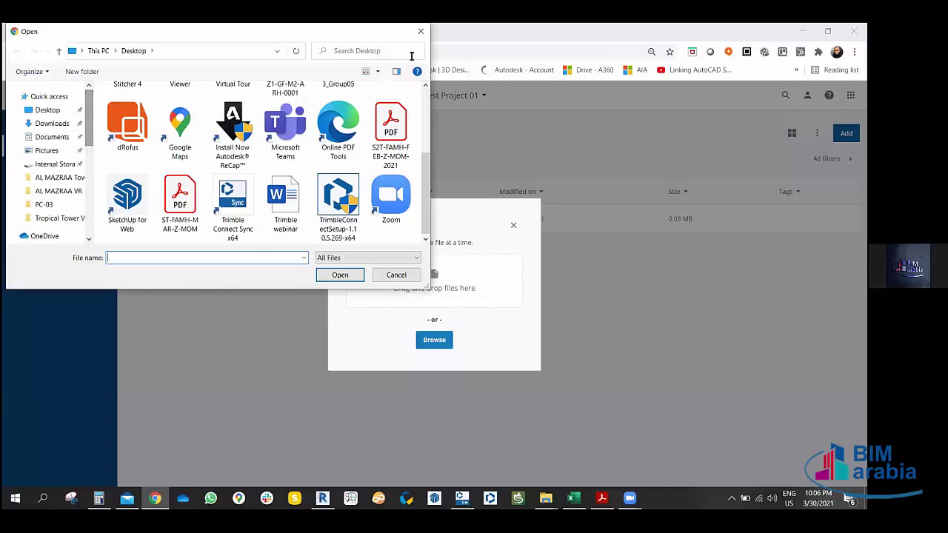
{"action": "left_click", "coordinate": [420, 32]}
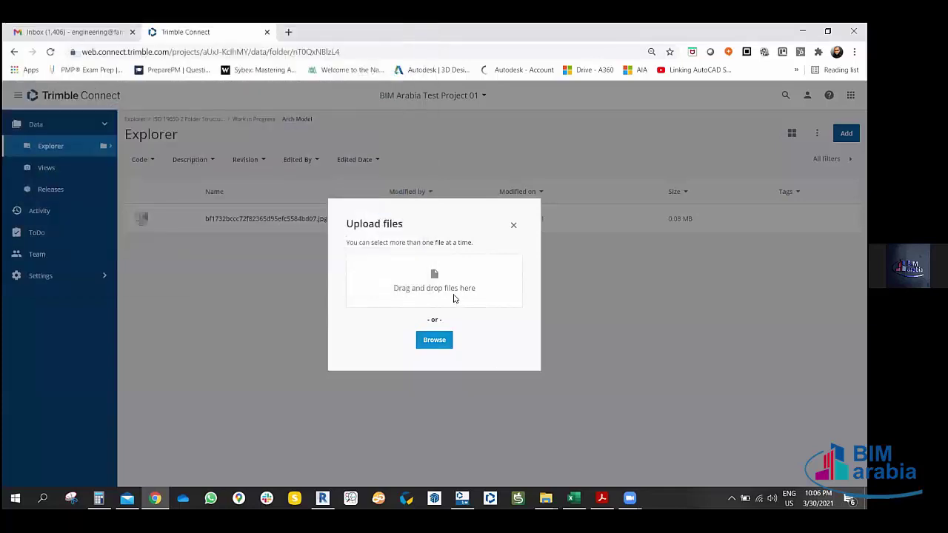
{"action": "left_click", "coordinate": [514, 226]}
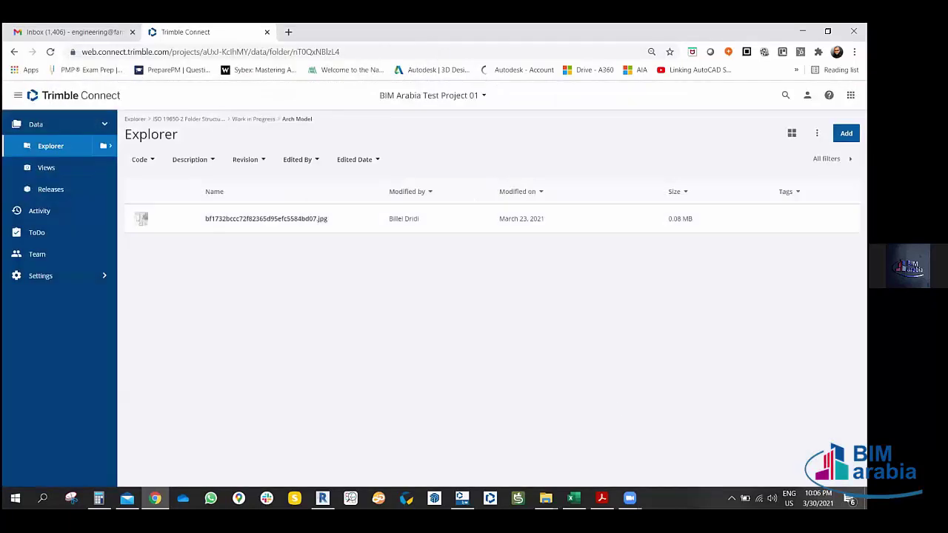
Show the desktop and drag AMT-FAMH-Z1-GF-M2-ARH-0001.pdf into the Arch Model folder list
{"action": "key", "text": "super+d"}
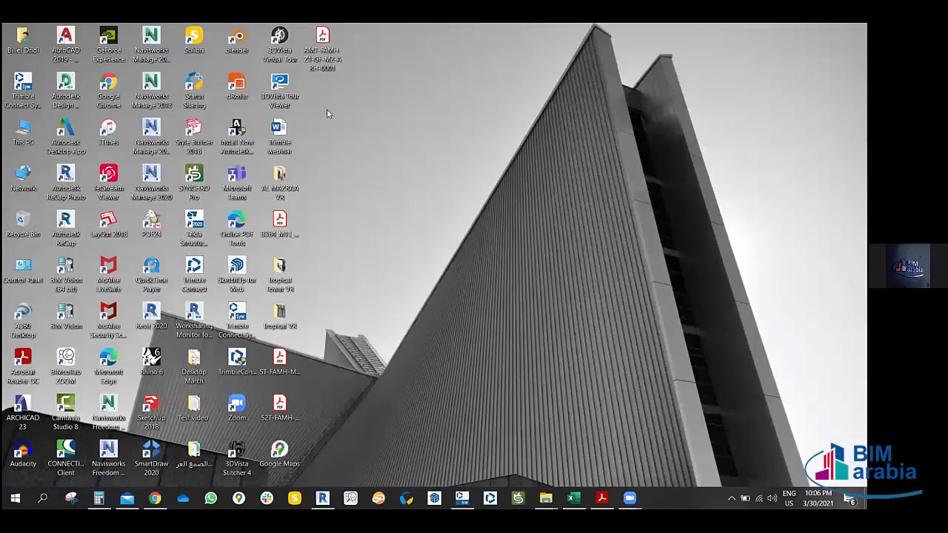
{"action": "mouse_move", "coordinate": [323, 48]}
{"action": "left_mouse_down"}
{"action": "mouse_move", "coordinate": [163, 480]}
{"action": "mouse_move", "coordinate": [480, 333]}
{"action": "left_mouse_up"}
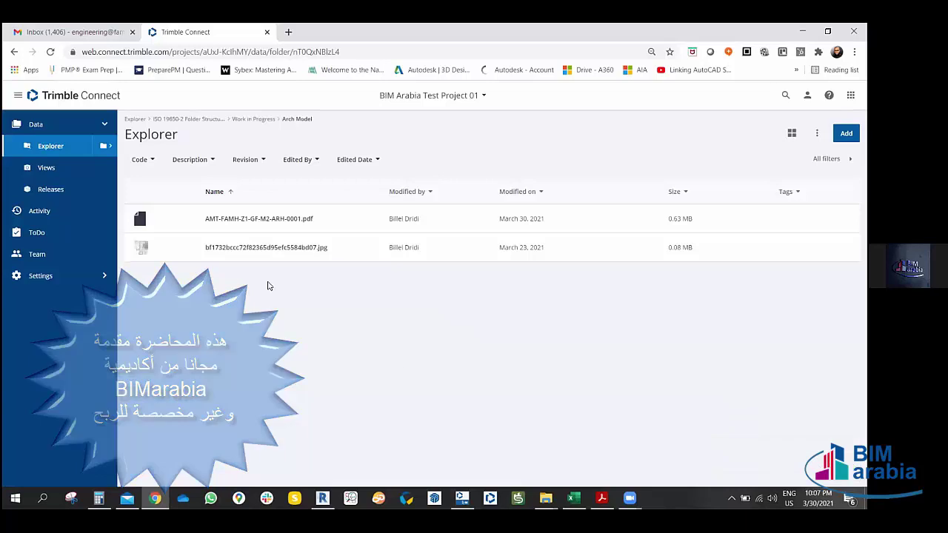
{"action": "mouse_move", "coordinate": [238, 221]}
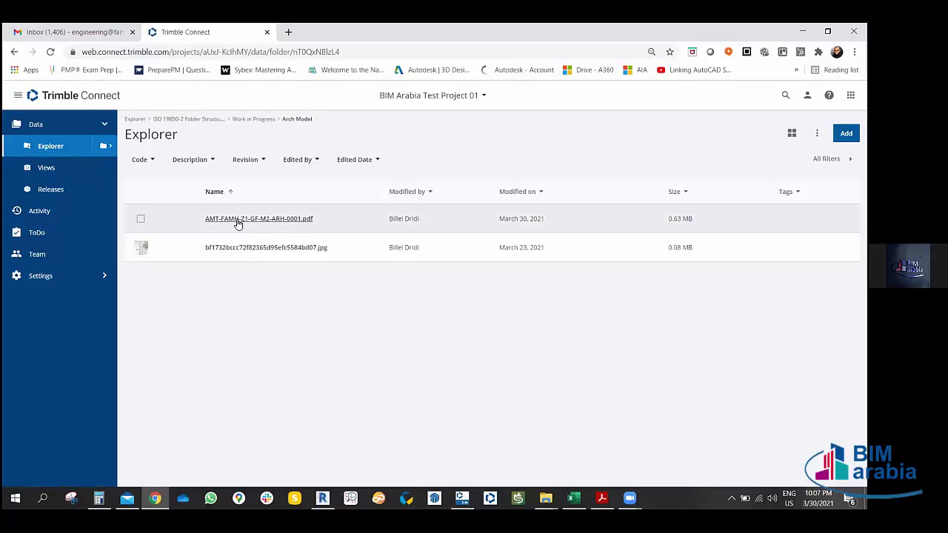
Select the AMT-FAMH-Z1-GF-M2-ARH-0001.pdf row to show its details panel
{"action": "left_click", "coordinate": [140, 220]}
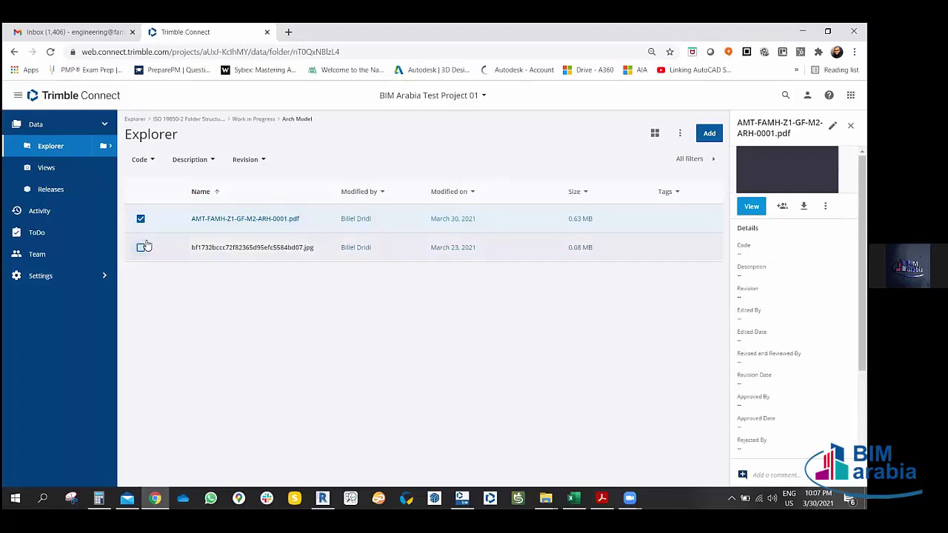
{"action": "left_click", "coordinate": [141, 220]}
{"action": "left_click", "coordinate": [140, 221]}
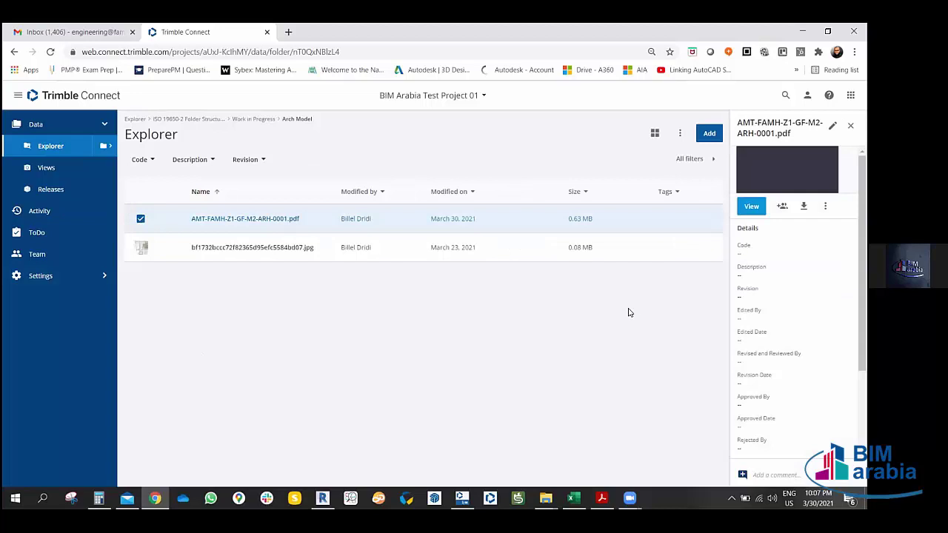
{"action": "left_click", "coordinate": [141, 219]}
{"action": "left_click", "coordinate": [141, 220]}
Open Share data for the PDF, check the Share with options, and close it unshared
{"action": "left_click", "coordinate": [783, 206]}
{"action": "left_click", "coordinate": [517, 239]}
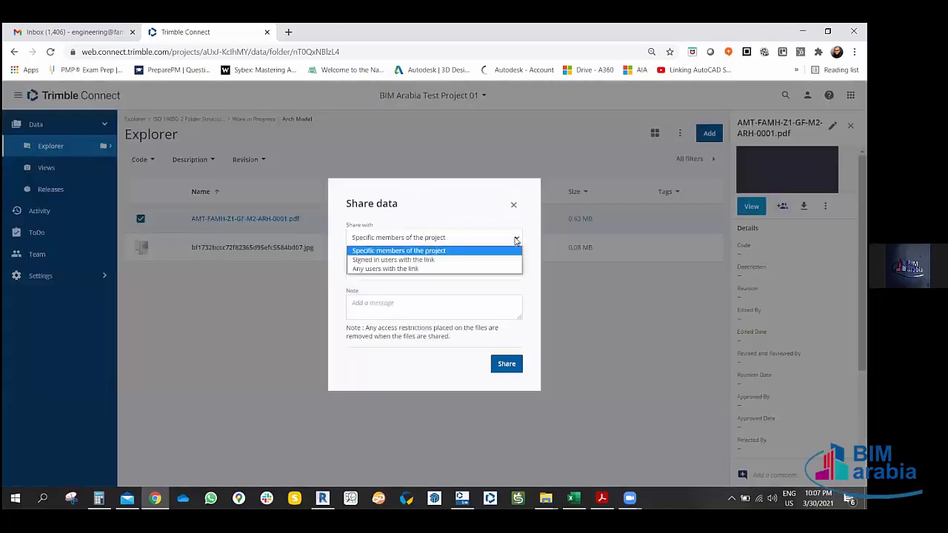
{"action": "left_click", "coordinate": [517, 239]}
{"action": "left_click", "coordinate": [513, 205]}
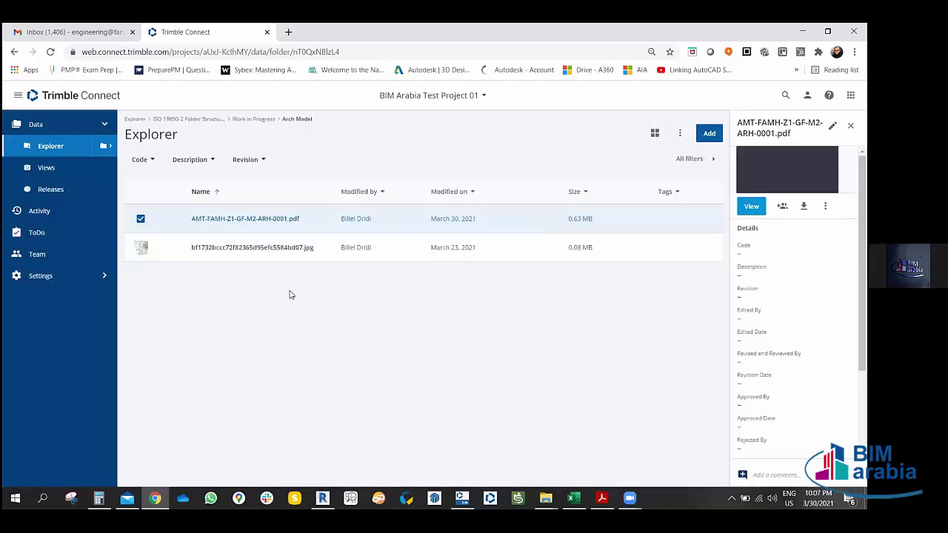
{"action": "left_click", "coordinate": [142, 219]}
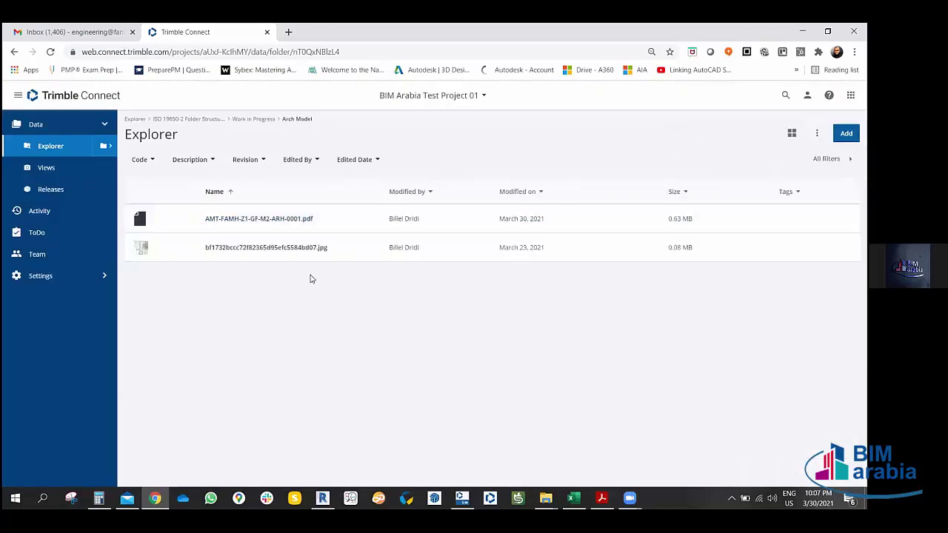
{"action": "left_click", "coordinate": [141, 220]}
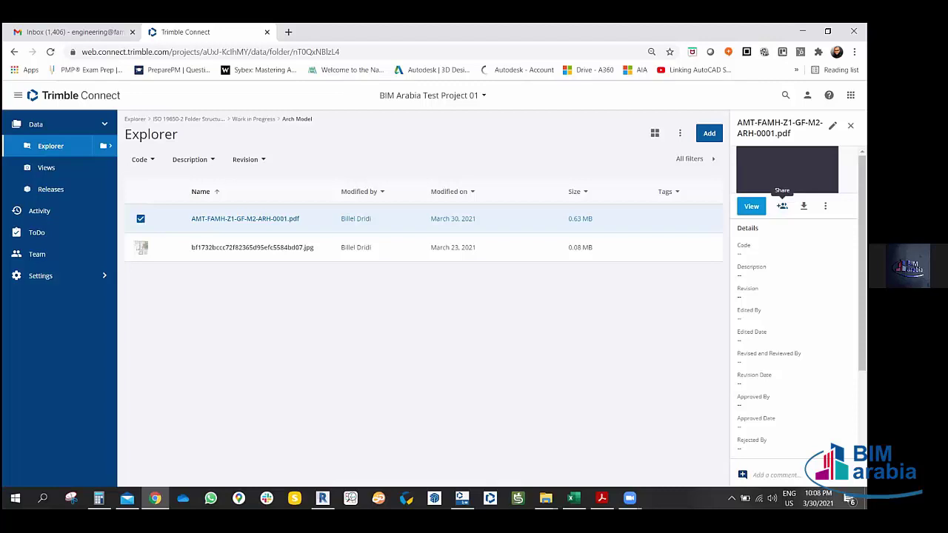
{"action": "left_click", "coordinate": [782, 206]}
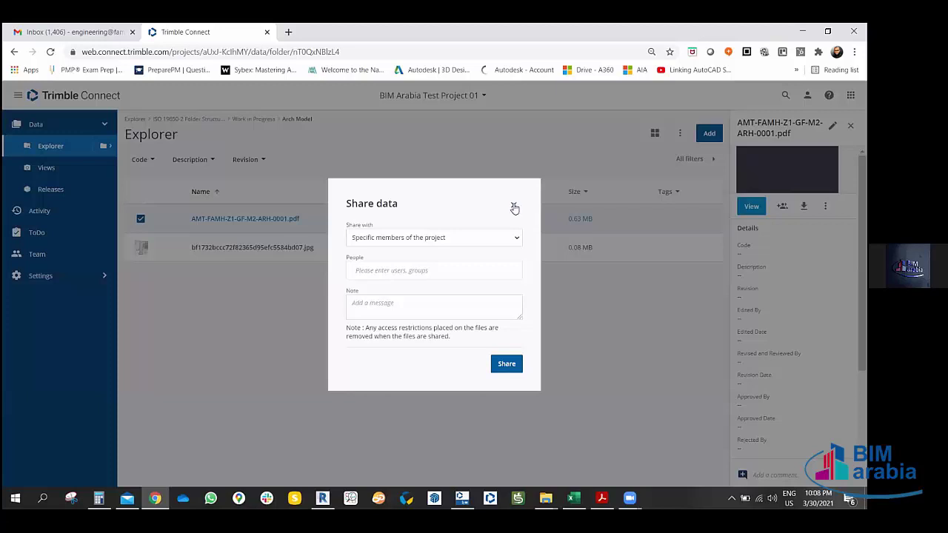
{"action": "left_click", "coordinate": [515, 207]}
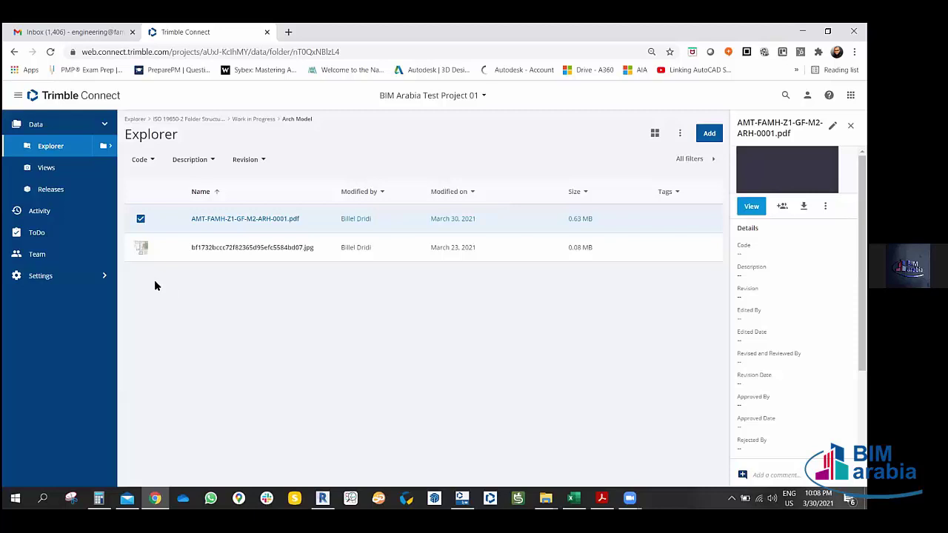
{"action": "left_click", "coordinate": [140, 219]}
{"action": "left_click", "coordinate": [140, 221]}
{"action": "left_click", "coordinate": [141, 221]}
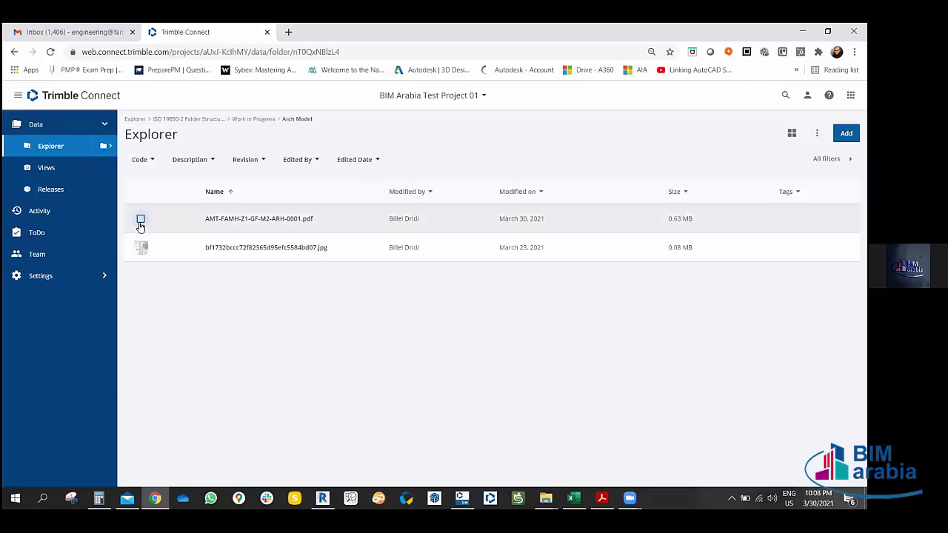
{"action": "left_click", "coordinate": [141, 219]}
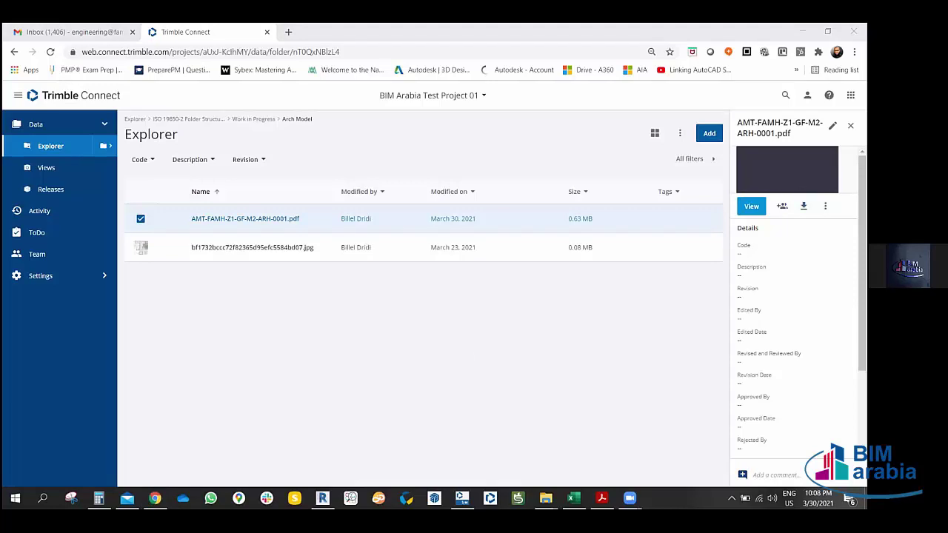
Check the PDF's extra actions menu, dismiss it, and open the Share data window
{"action": "left_click", "coordinate": [825, 206]}
{"action": "scroll", "coordinate": [792, 289], "scroll_direction": "down", "scroll_amount": 1}
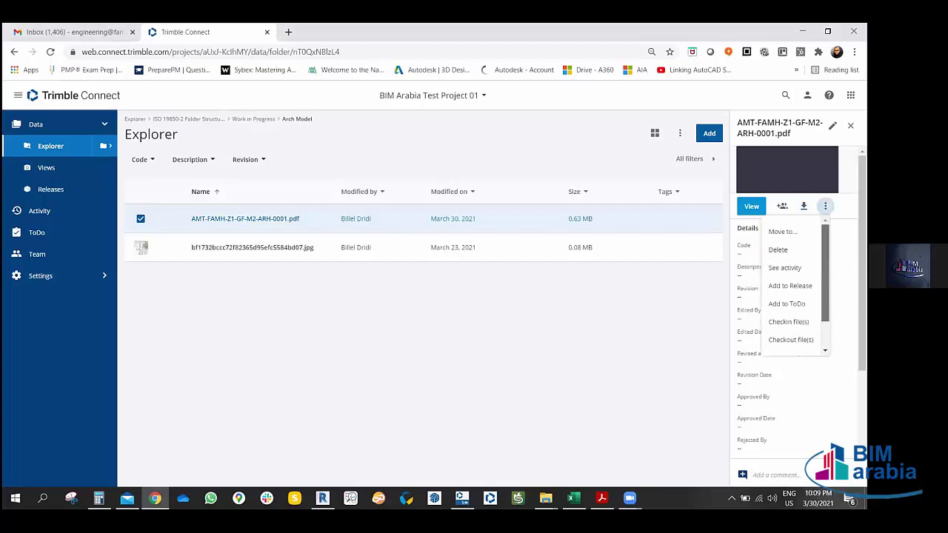
{"action": "scroll", "coordinate": [793, 289], "scroll_direction": "up", "scroll_amount": 1}
{"action": "left_click", "coordinate": [825, 206]}
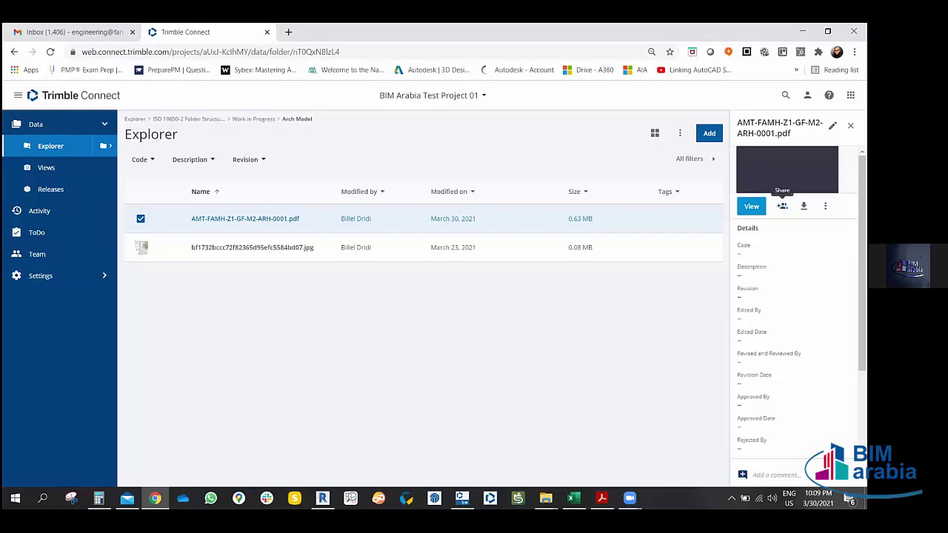
{"action": "left_click", "coordinate": [782, 206]}
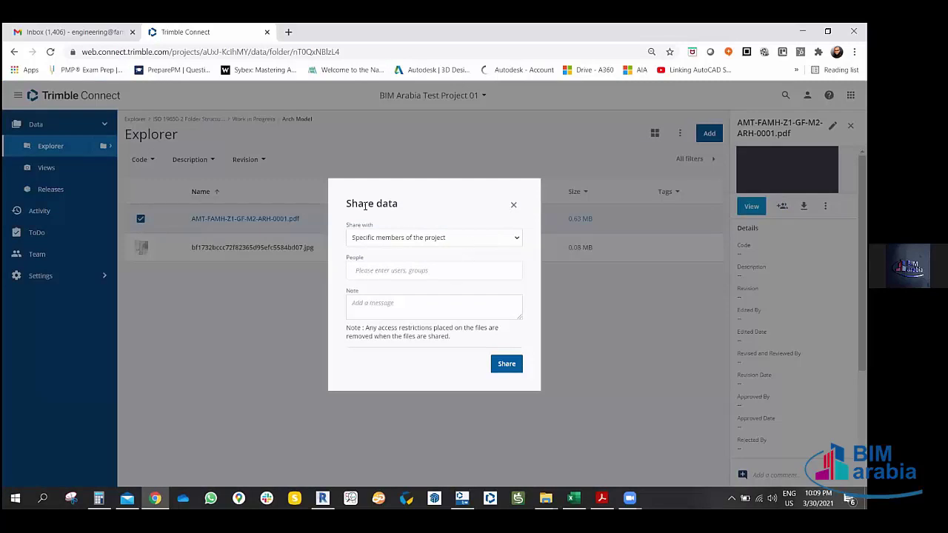
Keep sharing with specific project members and add the first recipient by searching 'b'
{"action": "left_click_drag", "start_coordinate": [398, 208], "coordinate": [346, 205]}
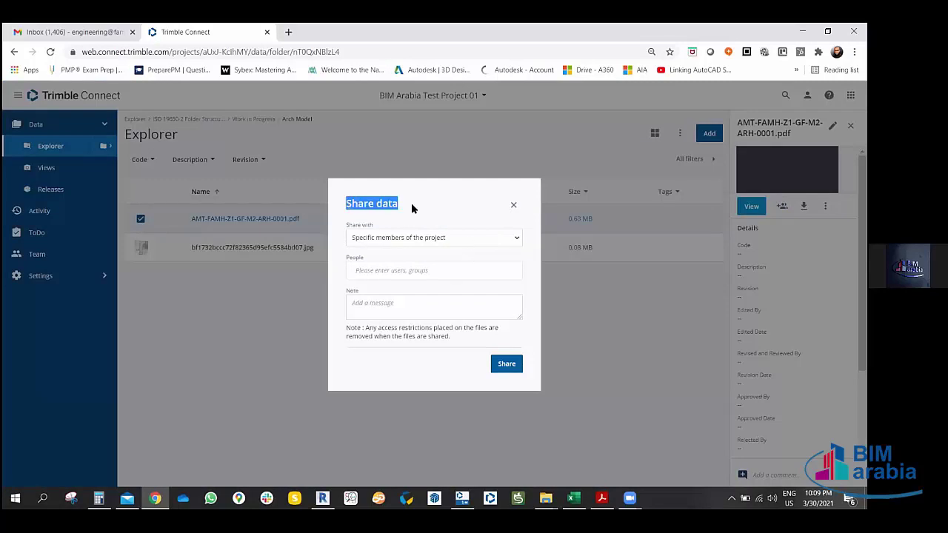
{"action": "left_click", "coordinate": [445, 192]}
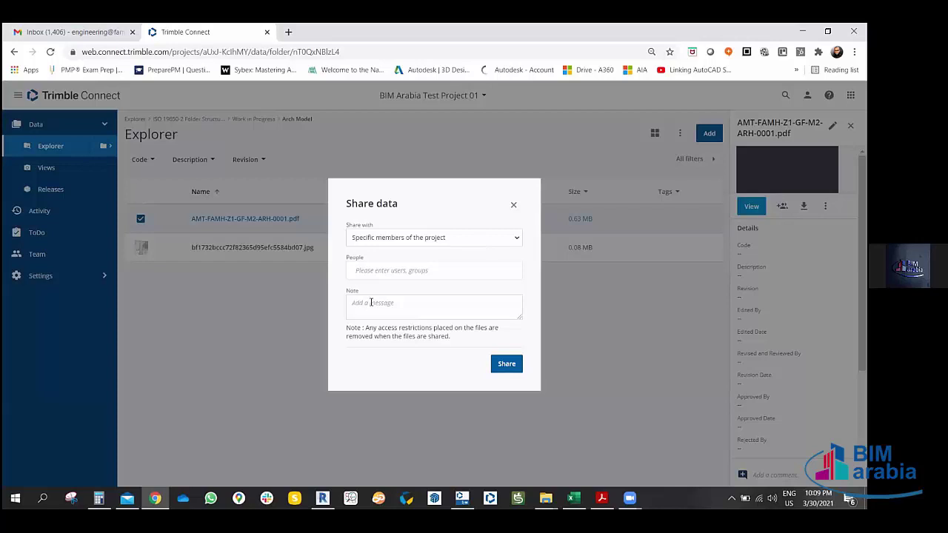
{"action": "left_click", "coordinate": [515, 241]}
{"action": "left_click", "coordinate": [515, 242]}
{"action": "left_click", "coordinate": [397, 268]}
{"action": "type", "text": "b"}
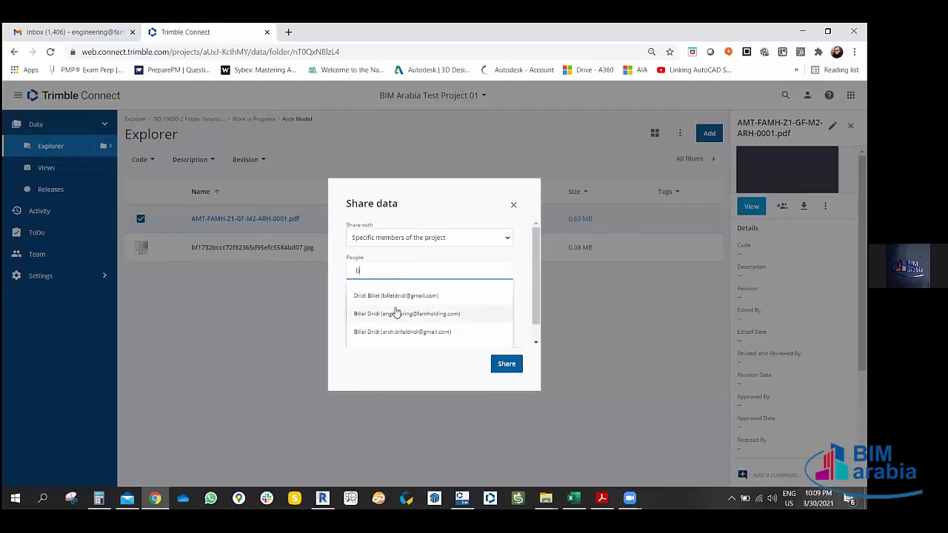
{"action": "left_click", "coordinate": [394, 296]}
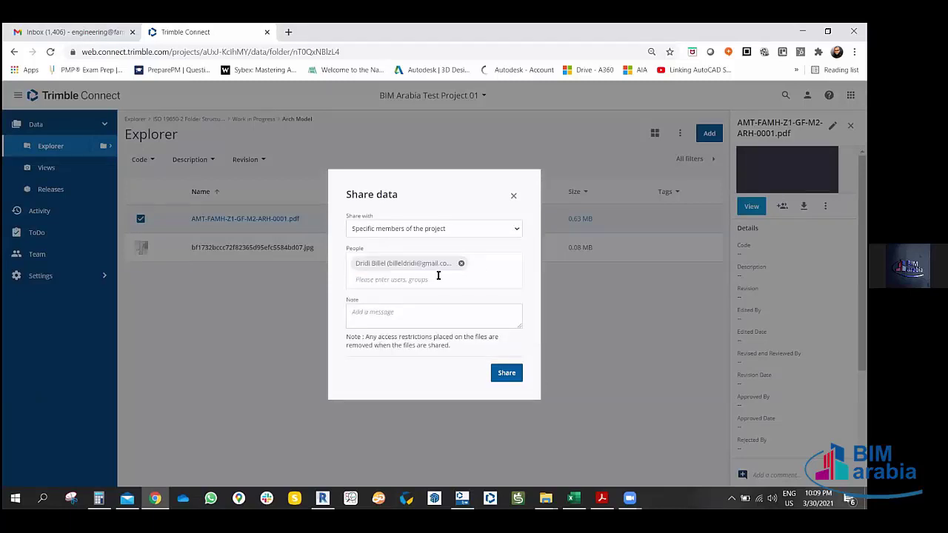
Add the second and third members via 'om' and note 'Kindly check this out and send your comments.'
{"action": "left_click", "coordinate": [438, 279]}
{"action": "type", "text": "om"}
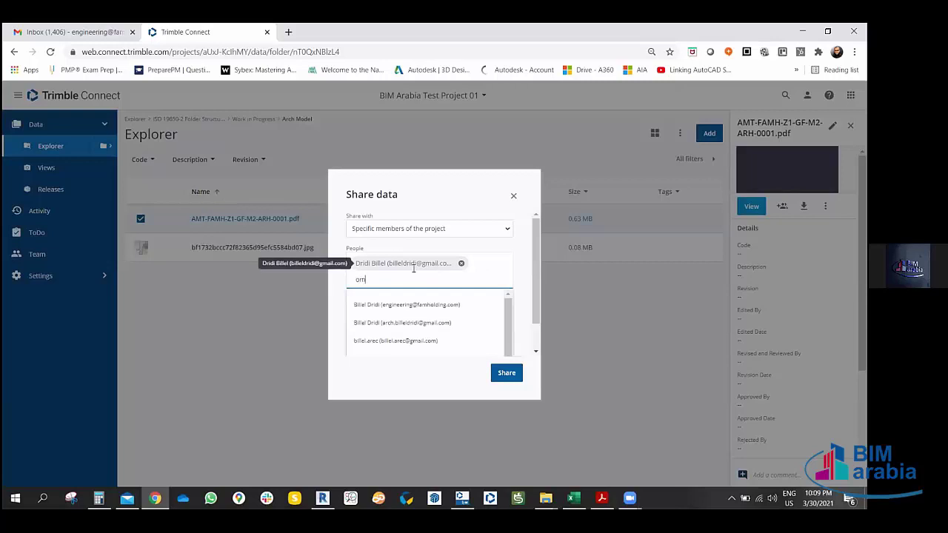
{"action": "left_click", "coordinate": [398, 341]}
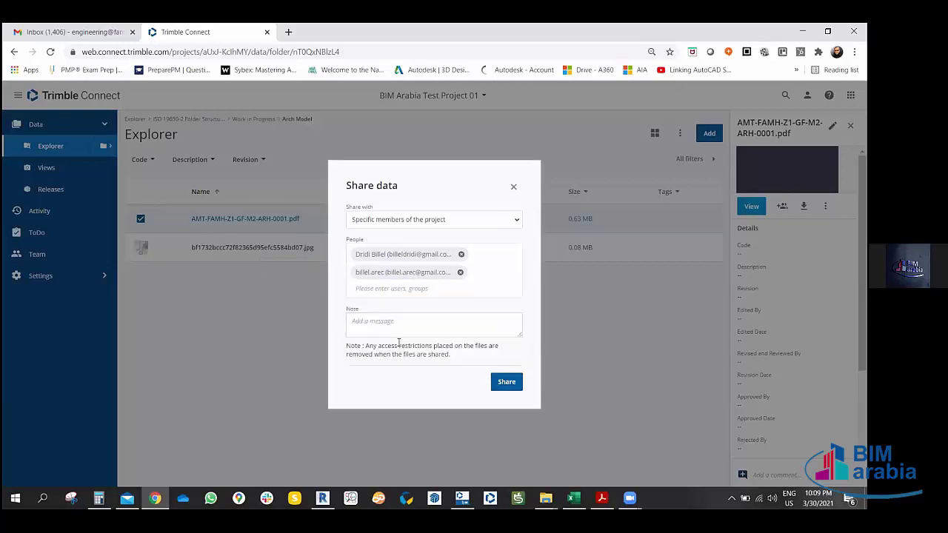
{"action": "left_click", "coordinate": [448, 286]}
{"action": "type", "text": "om"}
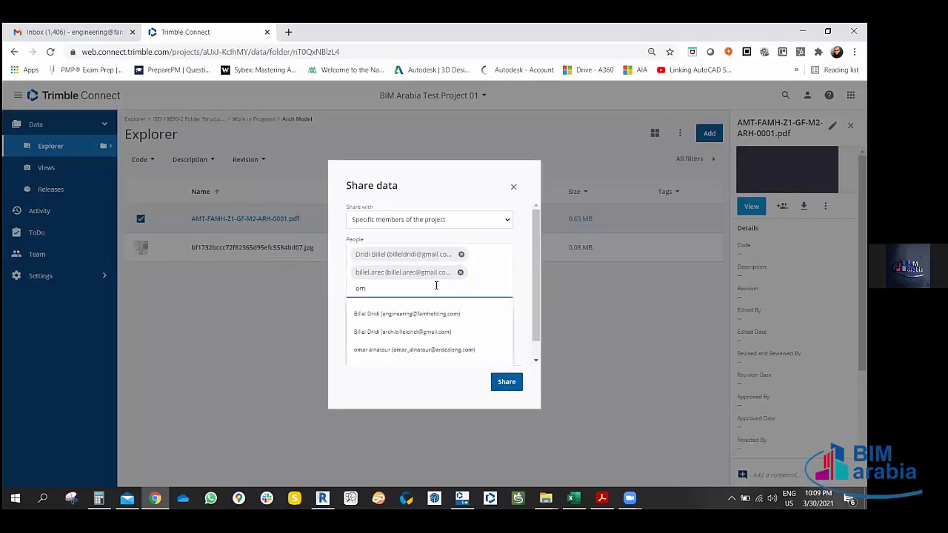
{"action": "left_click", "coordinate": [393, 349]}
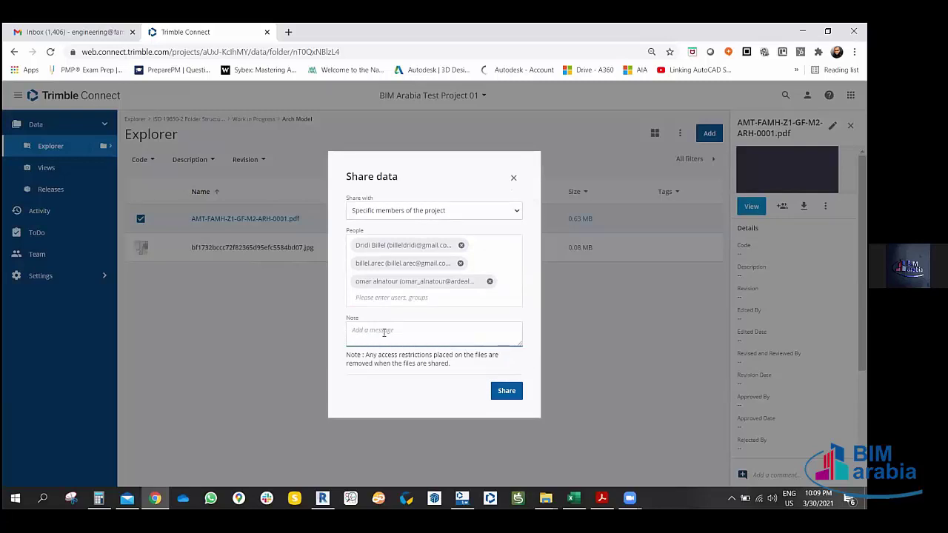
{"action": "type", "text": "Kindly"}
{"action": "type", "text": " check t"}
{"action": "type", "text": "his out a"}
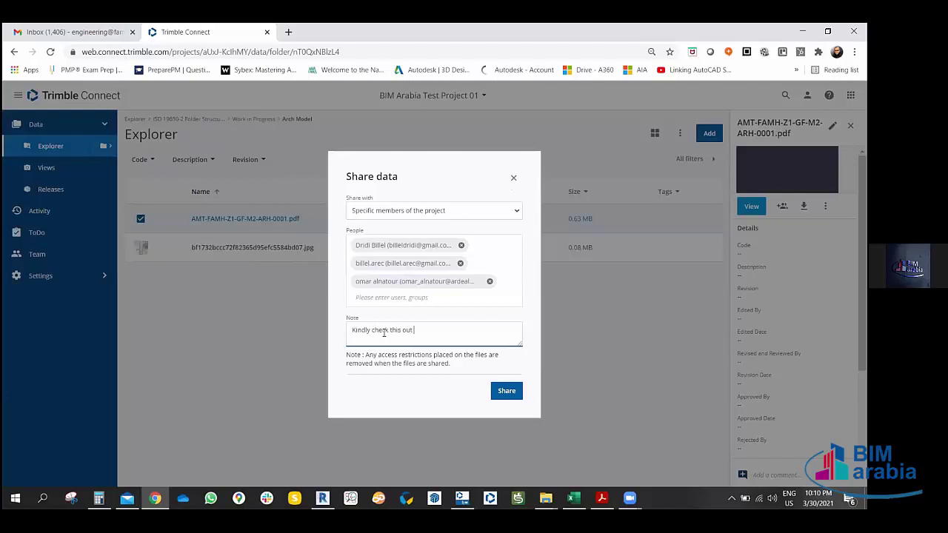
{"action": "type", "text": "nd send your "}
{"action": "type", "text": "comments"}
{"action": "type", "text": "."}
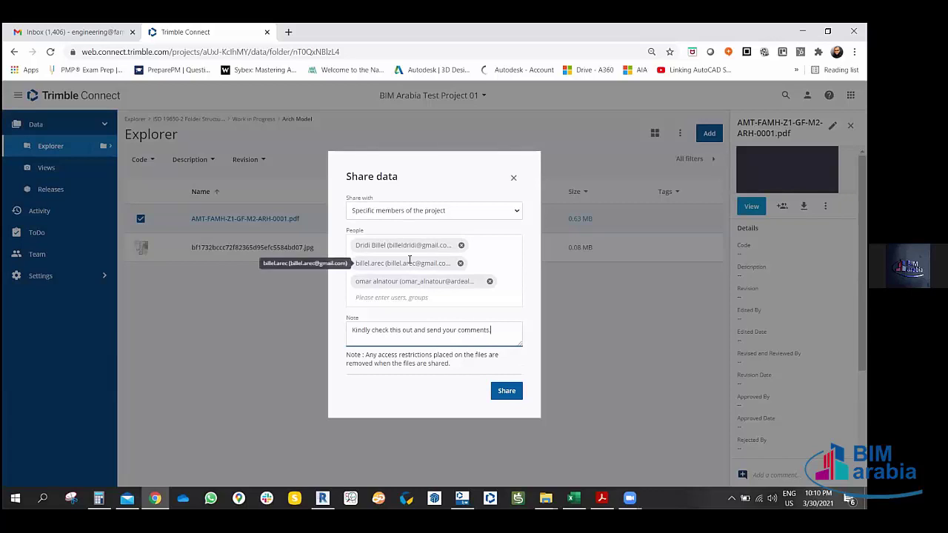
End the note with '.ASAP' and share the PDF with the three members
{"action": "type", "text": "."}
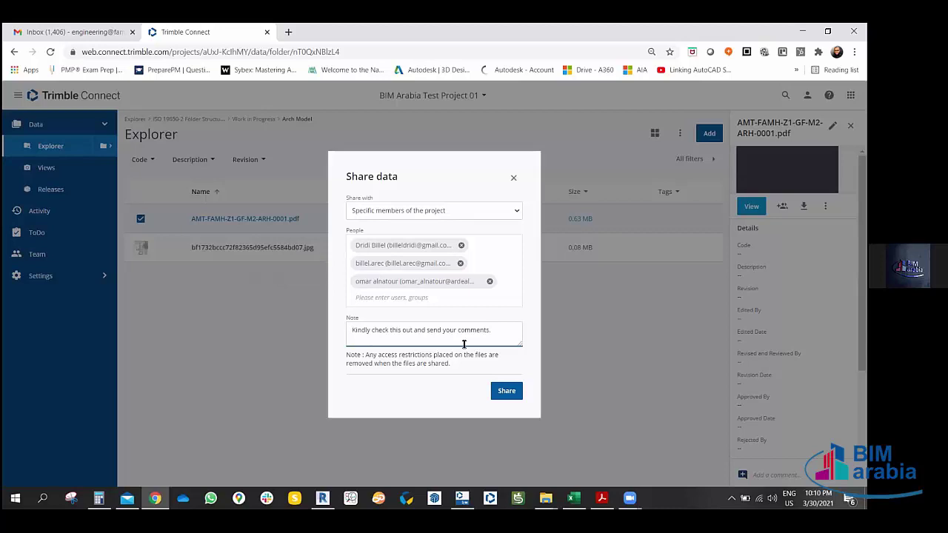
{"action": "left_click", "coordinate": [512, 331]}
{"action": "type", "text": ".ASAP"}
{"action": "left_click", "coordinate": [366, 367]}
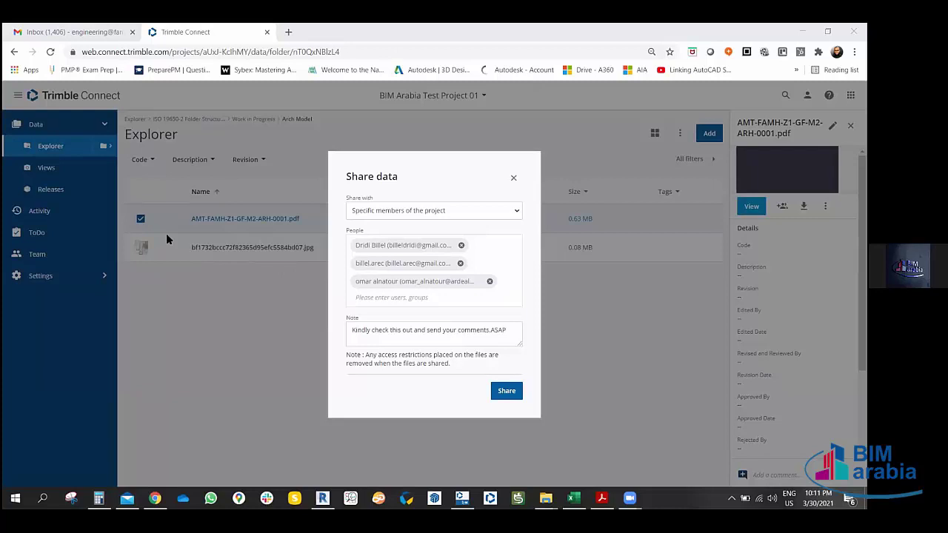
{"action": "left_click", "coordinate": [512, 391]}
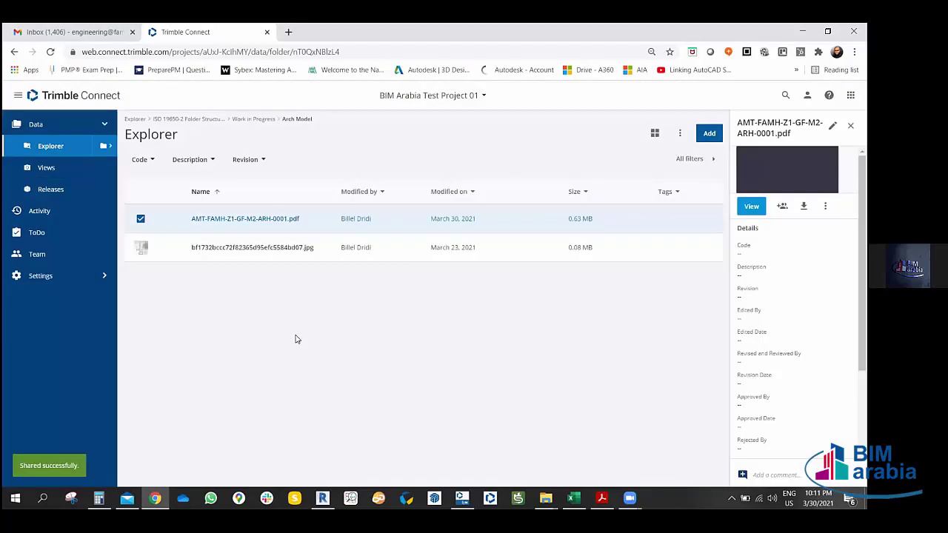
Close the PDF details and open the project's Notifications settings page
{"action": "left_click", "coordinate": [141, 220]}
{"action": "left_click", "coordinate": [97, 277]}
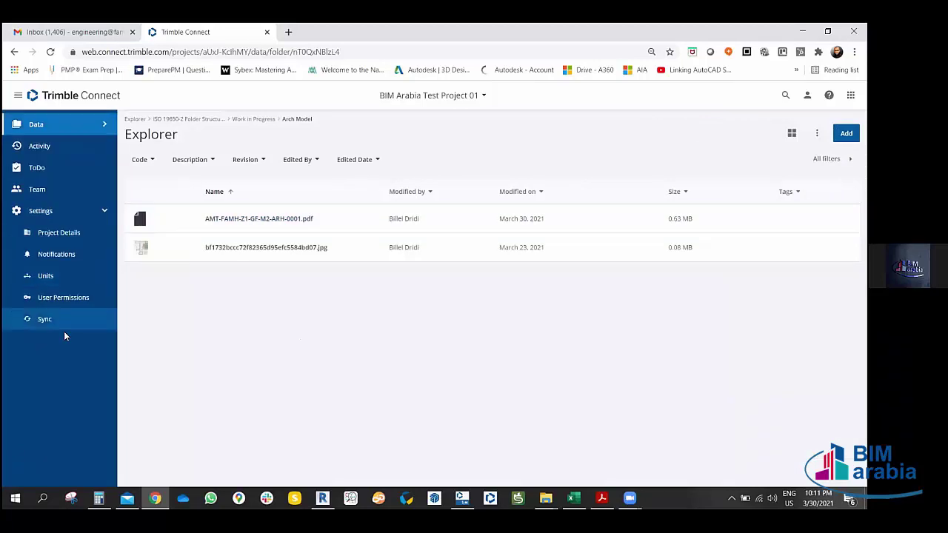
{"action": "left_click", "coordinate": [59, 255]}
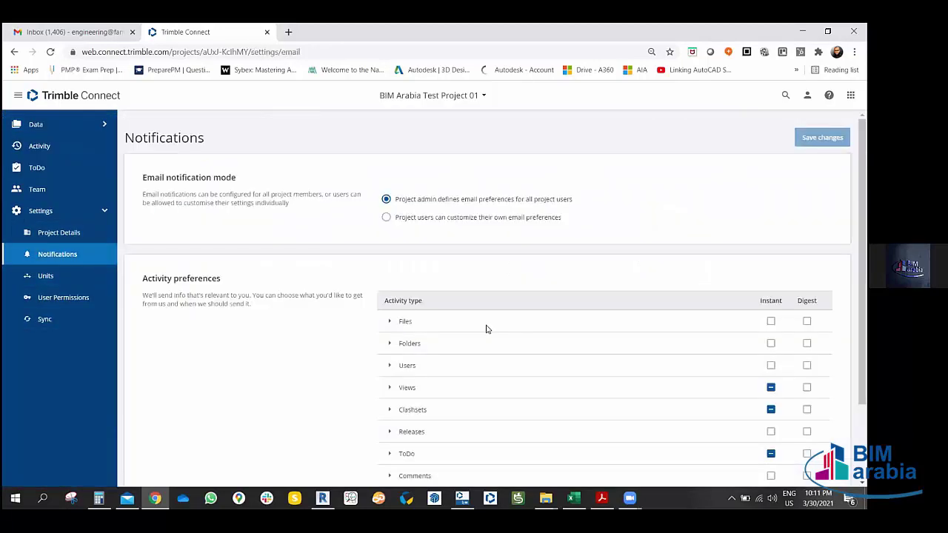
{"action": "scroll", "coordinate": [487, 329], "scroll_direction": "down", "scroll_amount": 1}
Review the Files, Folders, Users and Views notification groups, then switch to and refresh Gmail
{"action": "left_click", "coordinate": [391, 224]}
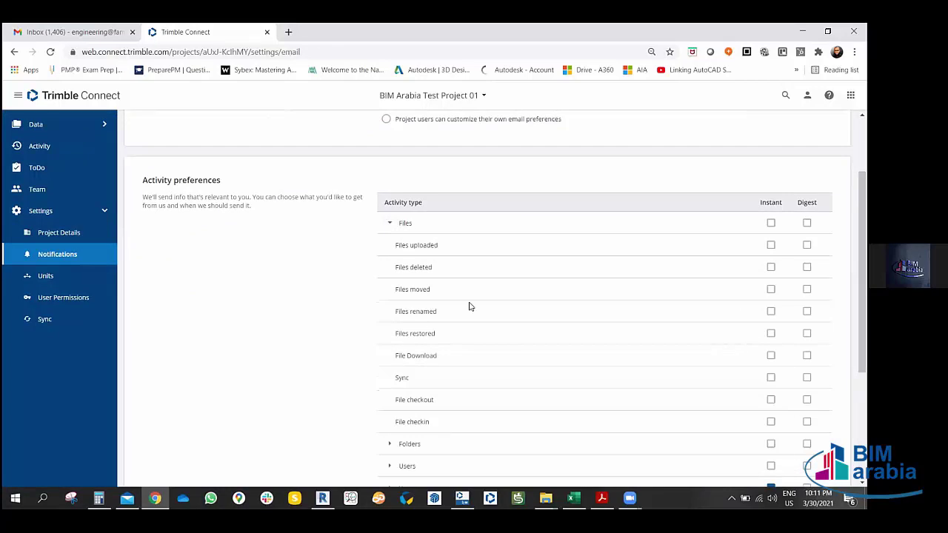
{"action": "scroll", "coordinate": [469, 307], "scroll_direction": "down", "scroll_amount": 1}
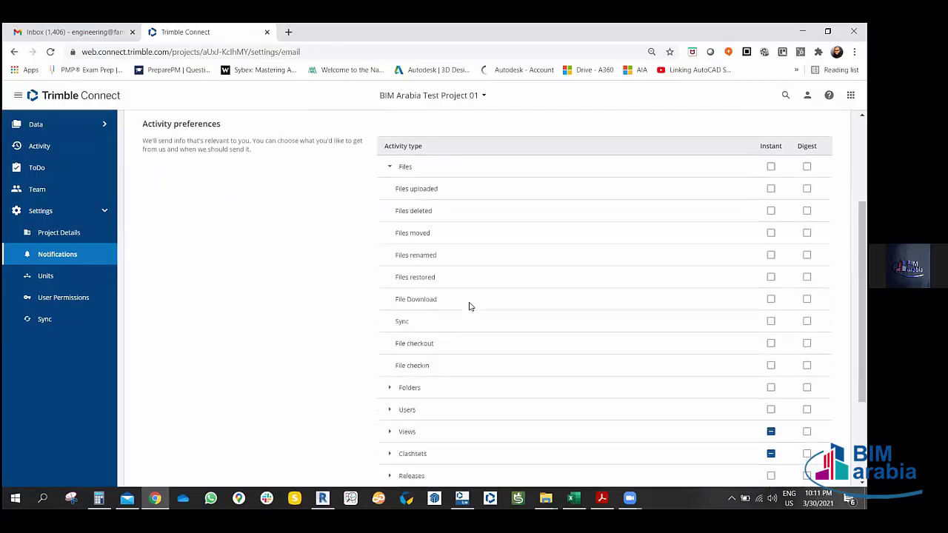
{"action": "scroll", "coordinate": [469, 306], "scroll_direction": "up", "scroll_amount": 1}
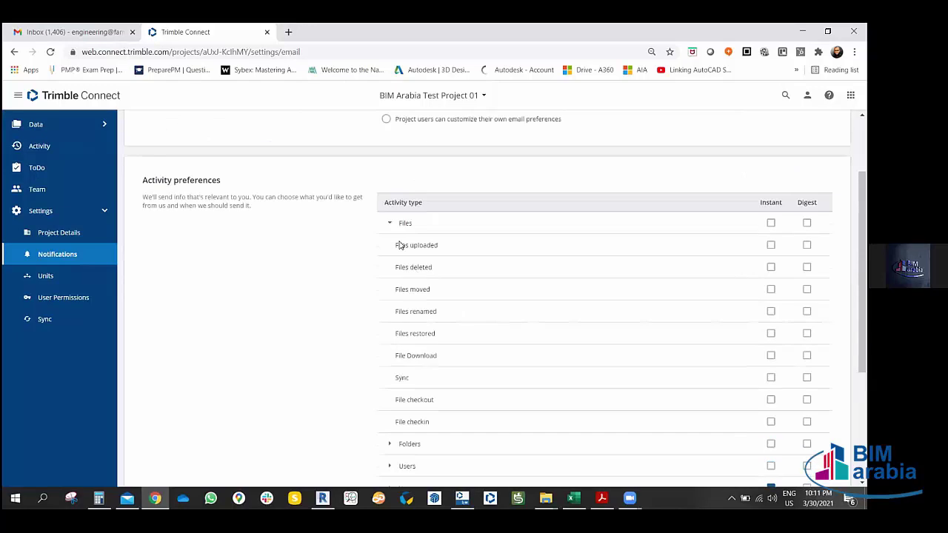
{"action": "left_click", "coordinate": [390, 224]}
{"action": "left_click", "coordinate": [390, 246]}
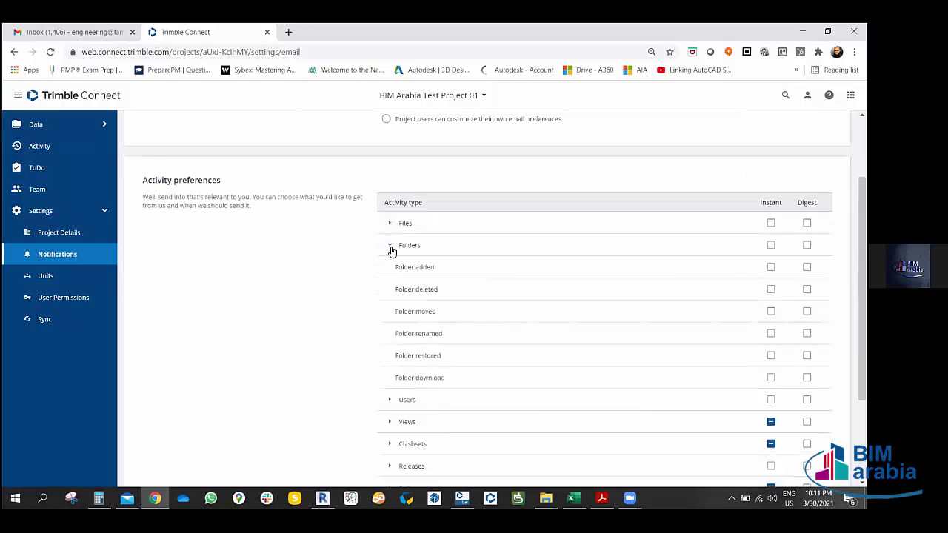
{"action": "left_click", "coordinate": [390, 245]}
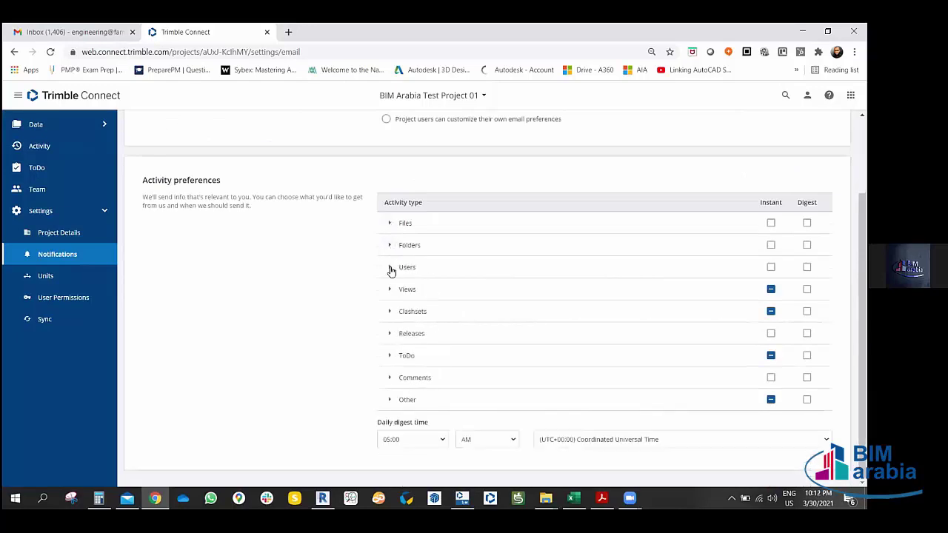
{"action": "left_click", "coordinate": [390, 268]}
{"action": "left_click", "coordinate": [390, 268]}
{"action": "left_click", "coordinate": [391, 290]}
{"action": "left_click", "coordinate": [390, 290]}
{"action": "left_click", "coordinate": [89, 30]}
{"action": "left_click", "coordinate": [50, 52]}
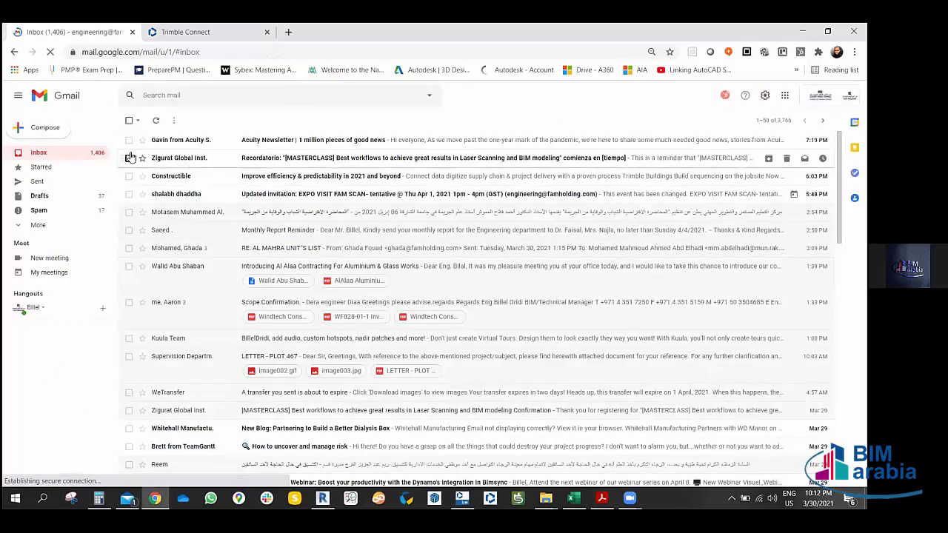
Switch Gmail to the recipient's account and read the Trimble Connect share notification email
{"action": "left_click", "coordinate": [850, 95]}
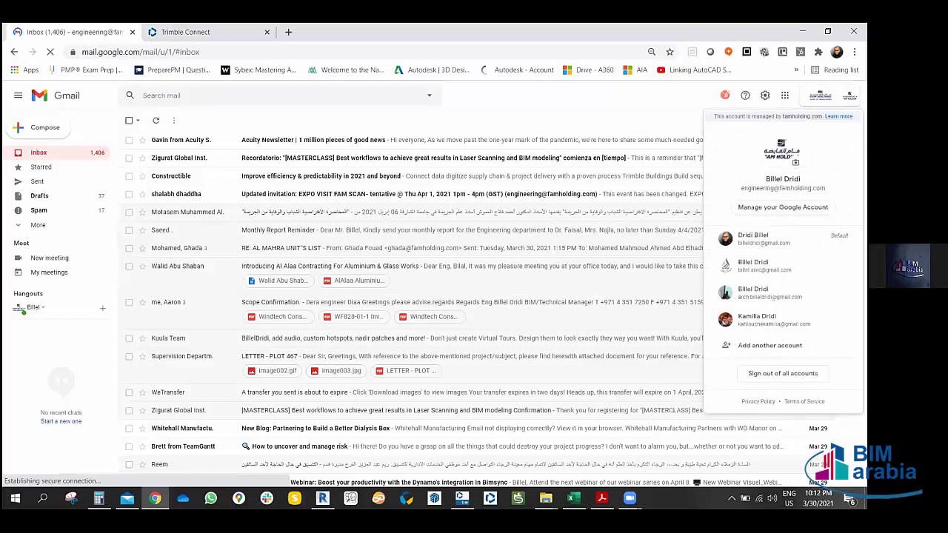
{"action": "left_click", "coordinate": [750, 241]}
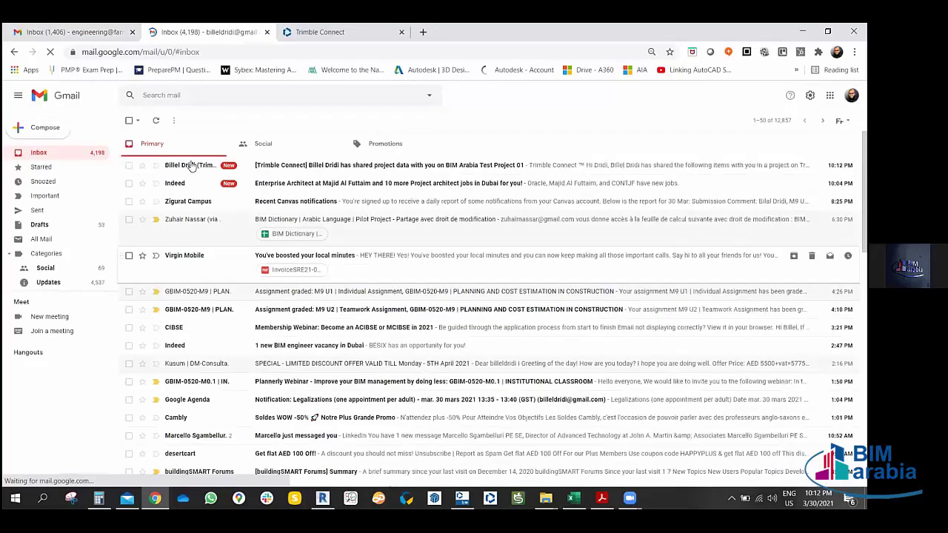
{"action": "left_click", "coordinate": [194, 163]}
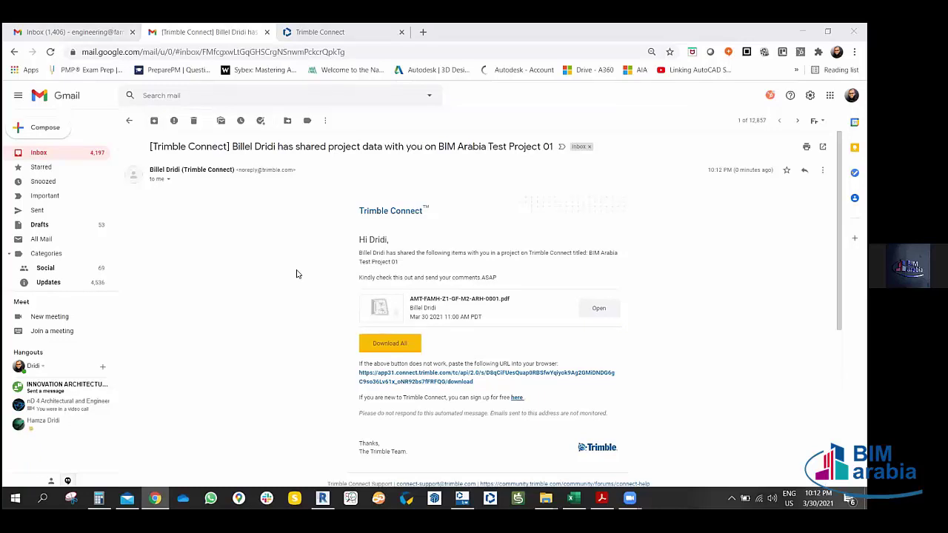
{"action": "scroll", "coordinate": [298, 274], "scroll_direction": "down", "scroll_amount": 3}
{"action": "scroll", "coordinate": [296, 274], "scroll_direction": "up", "scroll_amount": 3}
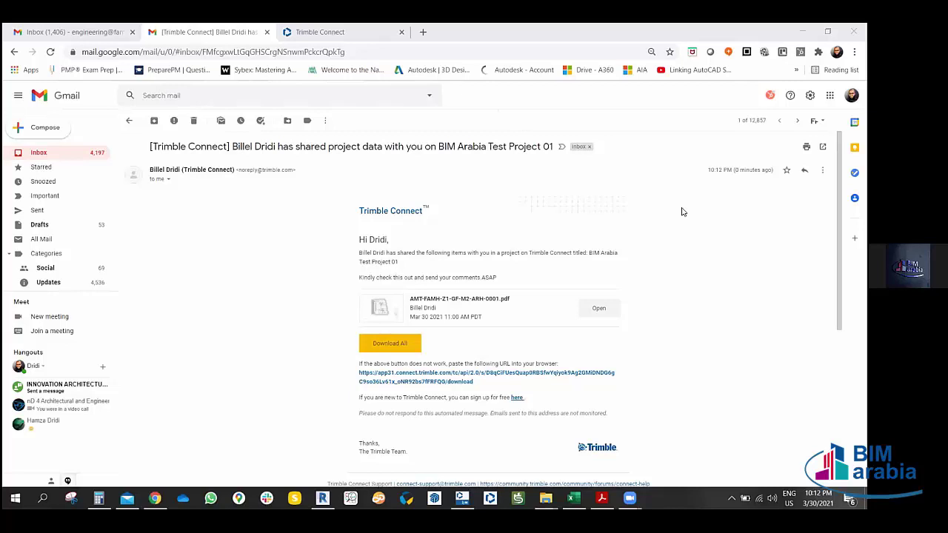
{"action": "scroll", "coordinate": [483, 338], "scroll_direction": "down", "scroll_amount": 1}
{"action": "scroll", "coordinate": [452, 331], "scroll_direction": "up", "scroll_amount": 1}
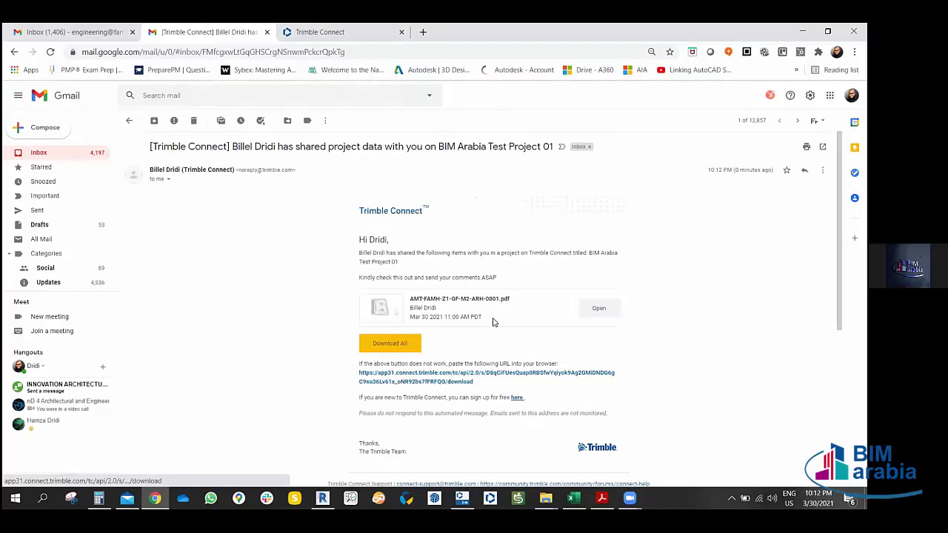
Return to the BIM Arabia Test Project 01 Explorer through the project's Data section
{"action": "left_click", "coordinate": [335, 34]}
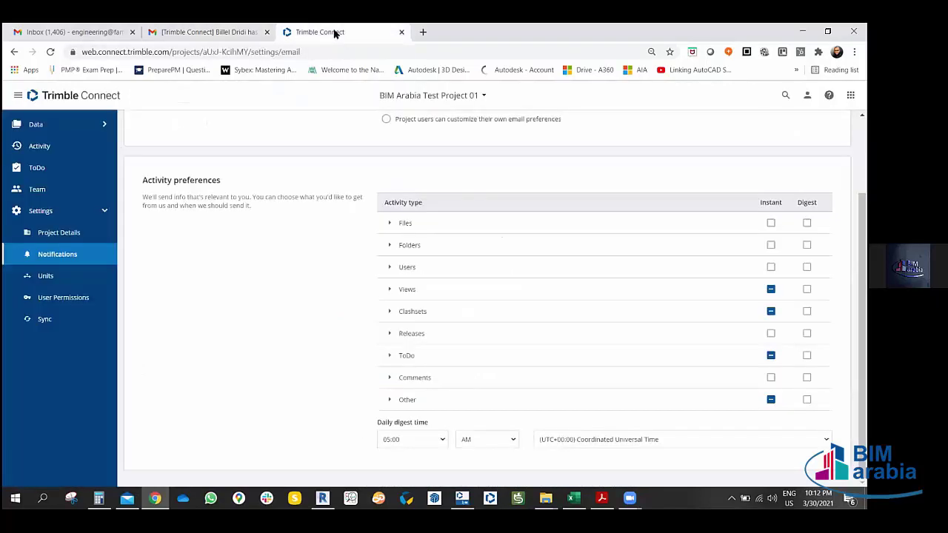
{"action": "scroll", "coordinate": [360, 260], "scroll_direction": "up", "scroll_amount": 3}
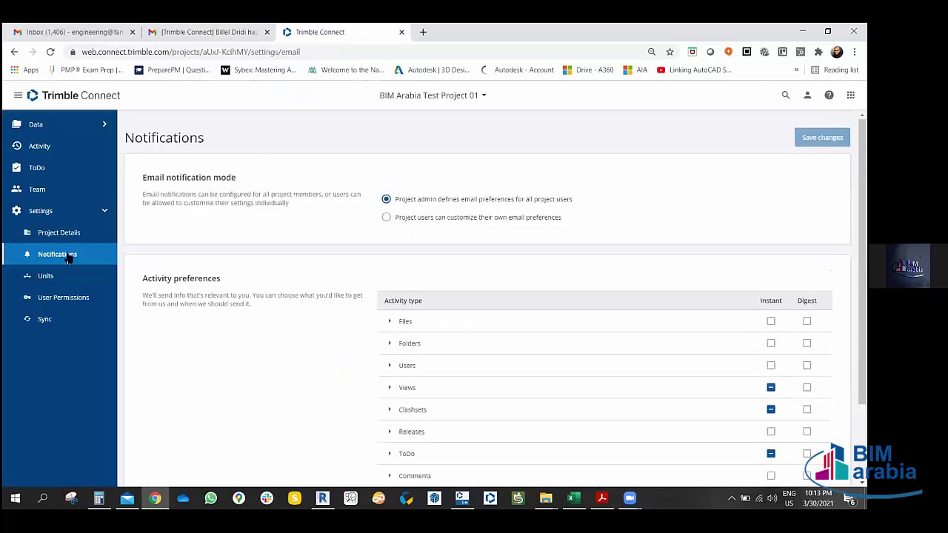
{"action": "left_click", "coordinate": [53, 130]}
{"action": "left_click", "coordinate": [51, 146]}
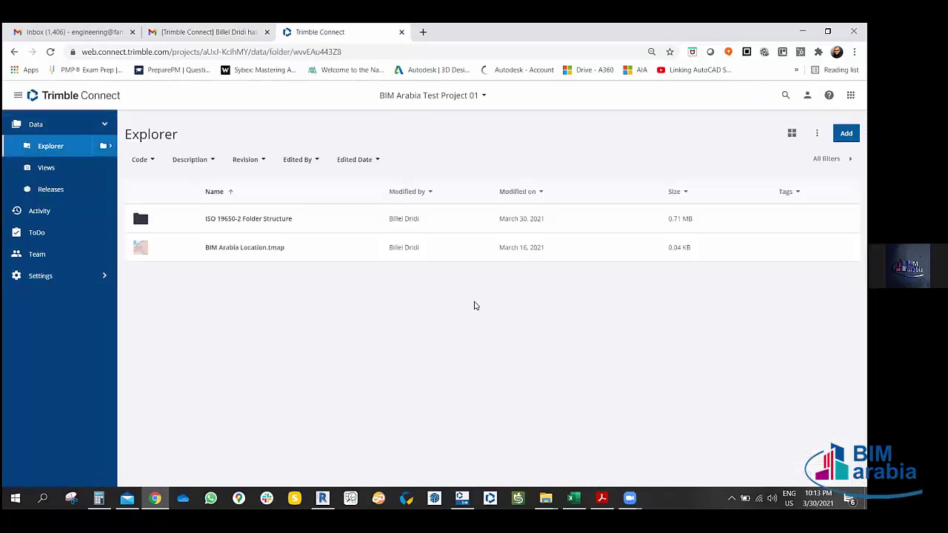
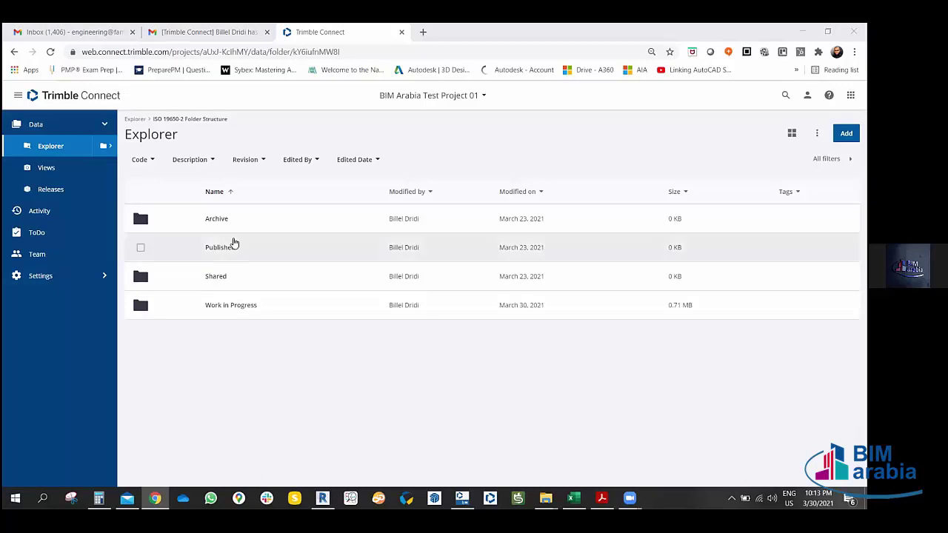
Open Work in Progress > Arch Model, select AMT-FAMH-Z1-GF-M2-ARH-0001.pdf and open its Share data dialog
{"action": "left_click", "coordinate": [229, 304]}
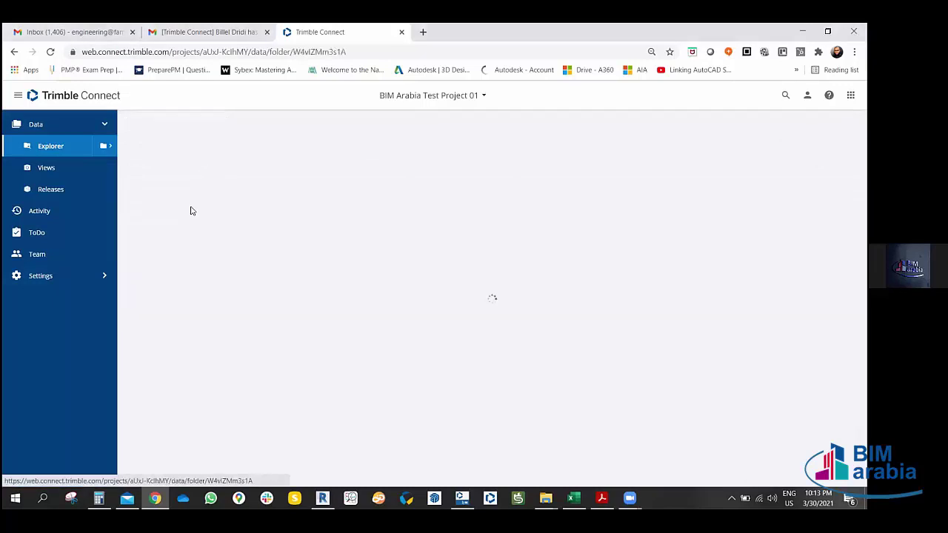
{"action": "left_click", "coordinate": [220, 249]}
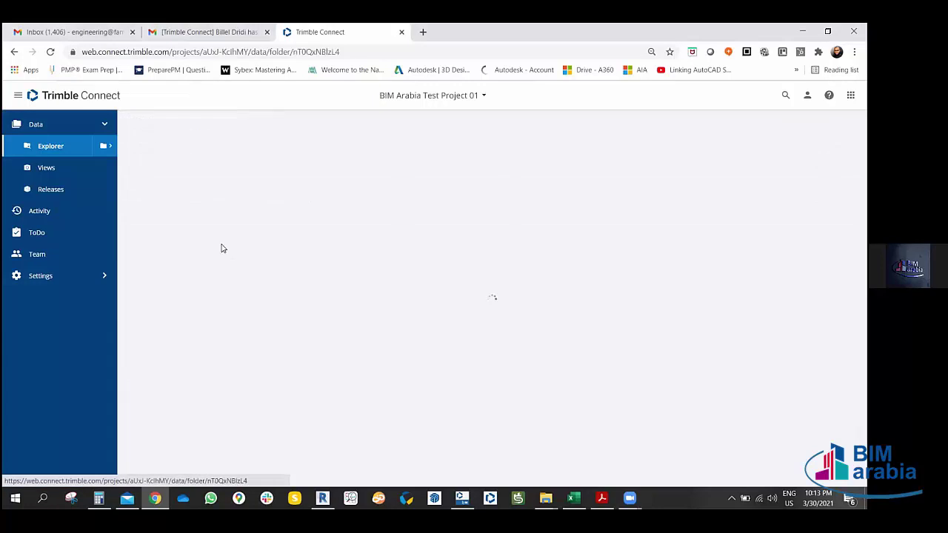
{"action": "left_click", "coordinate": [140, 219]}
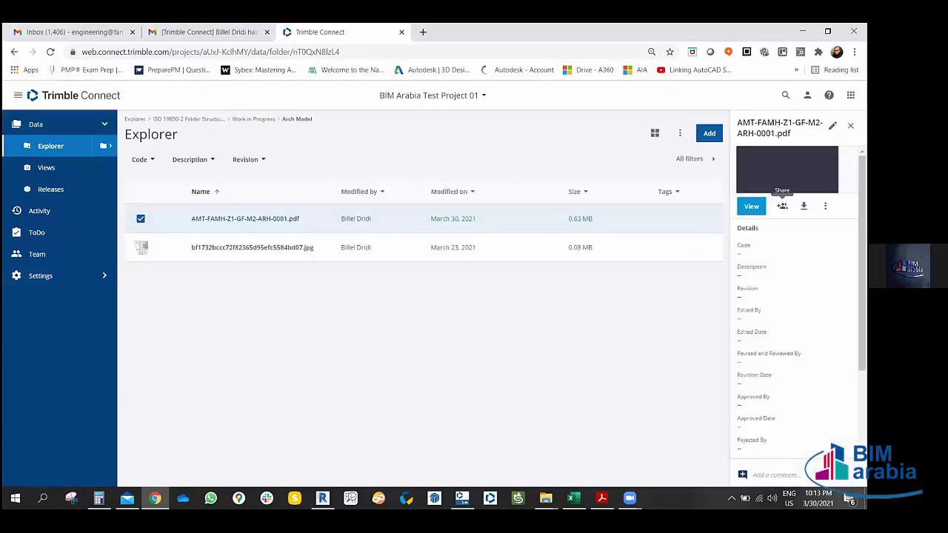
{"action": "left_click", "coordinate": [782, 205]}
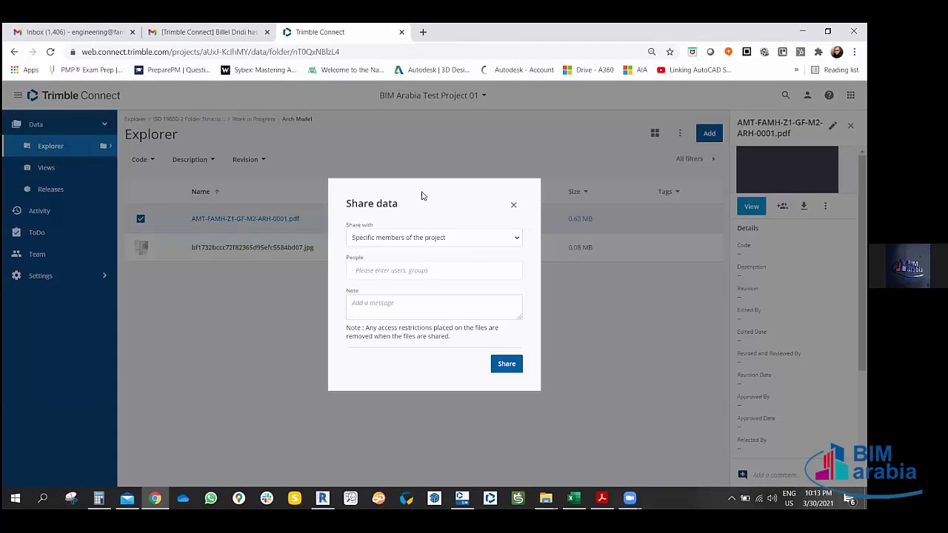
Try the Share with audience options, returning to project members, then reopen the audience list
{"action": "left_click", "coordinate": [518, 239]}
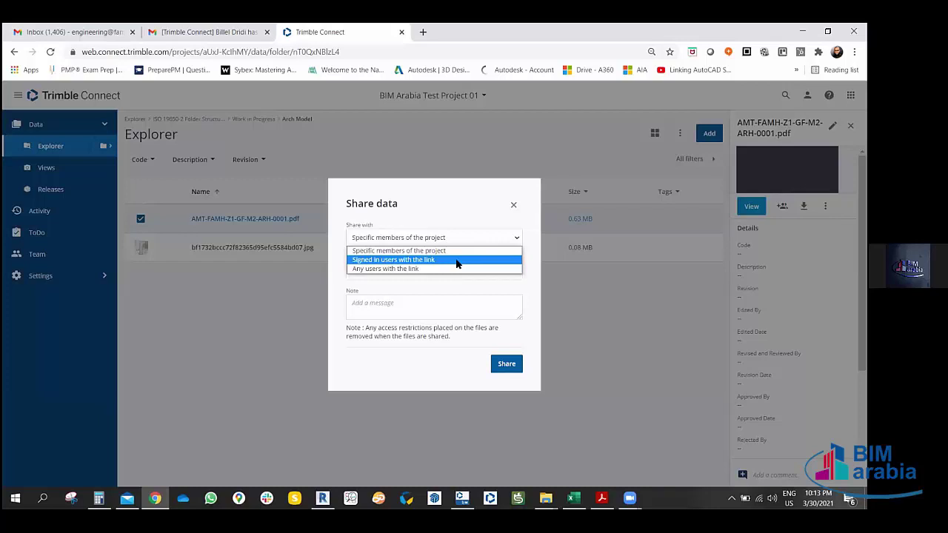
{"action": "left_click", "coordinate": [406, 262]}
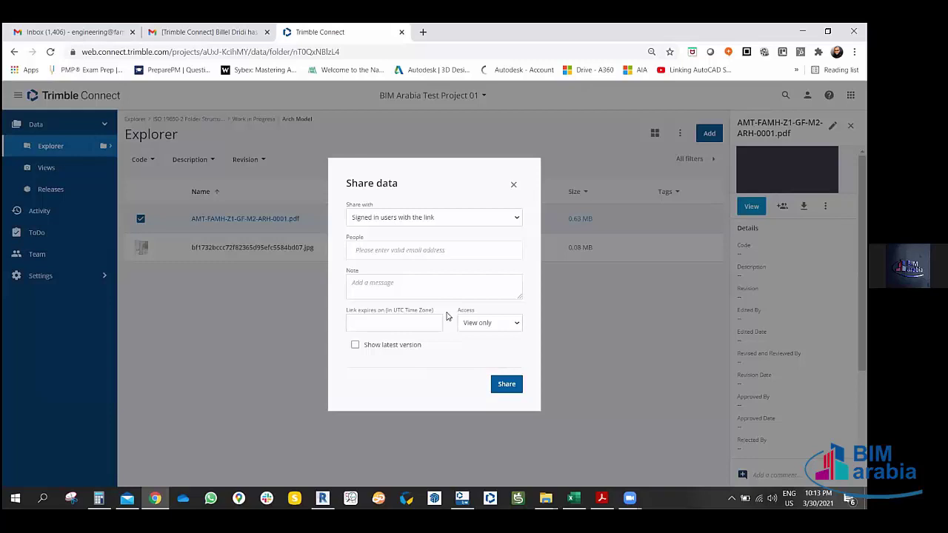
{"action": "left_click", "coordinate": [518, 219]}
{"action": "left_click", "coordinate": [433, 229]}
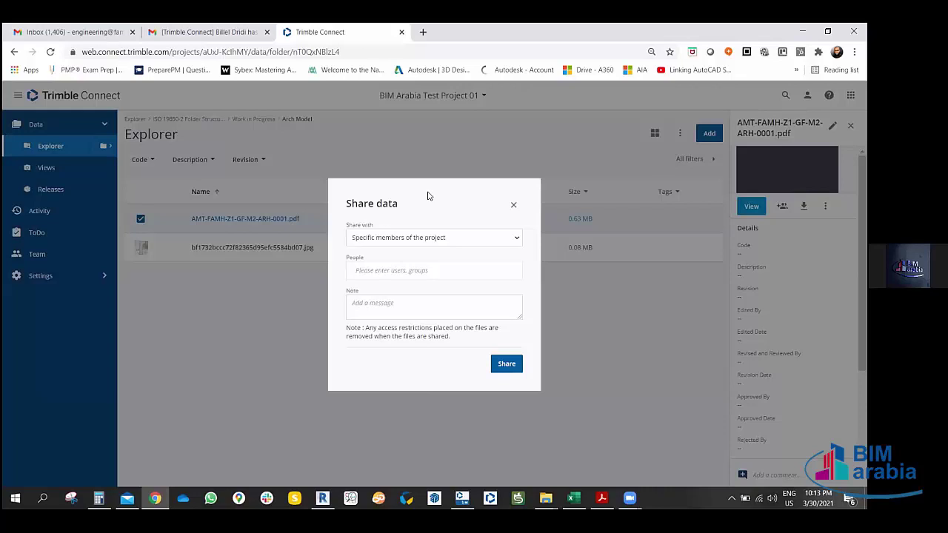
{"action": "left_click", "coordinate": [437, 236]}
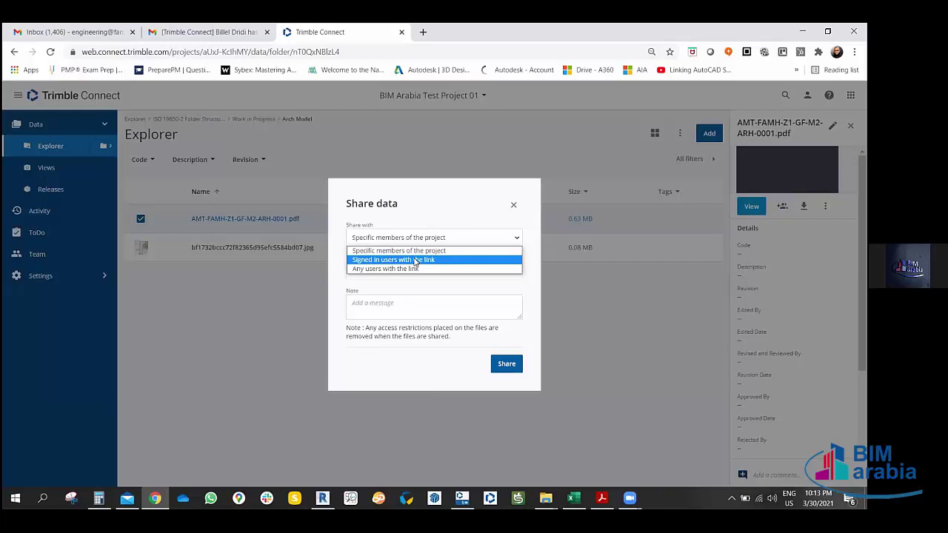
Share with 'Signed in users with the link' and add the external recipient's e-mail in People
{"action": "left_click", "coordinate": [416, 260]}
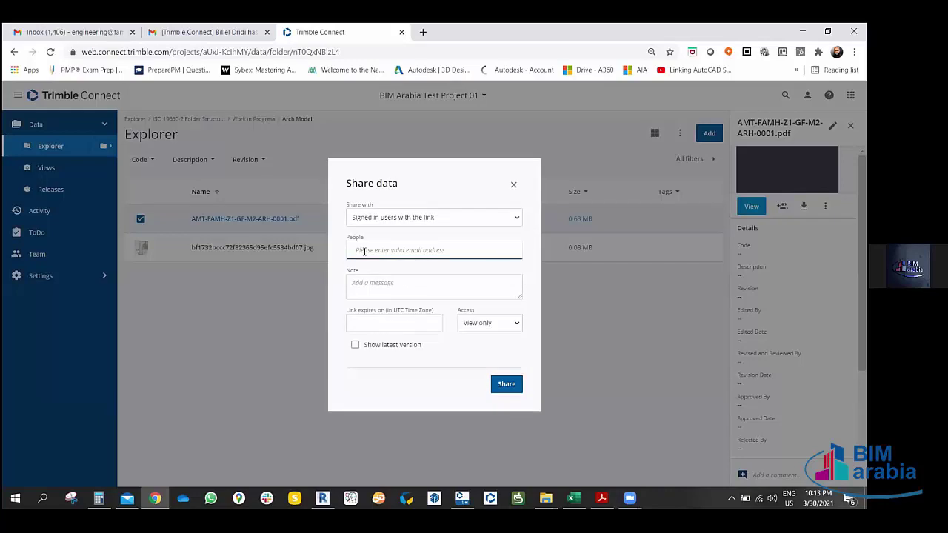
{"action": "type", "text": "b"}
{"action": "type", "text": "ill"}
{"action": "left_click_drag", "start_coordinate": [413, 250], "coordinate": [276, 251]}
{"action": "key", "text": "BackSpace"}
{"action": "type", "text": "omar"}
{"action": "key", "text": "BackSpace"}
{"action": "key", "text": "BackSpace"}
{"action": "key", "text": "BackSpace"}
{"action": "key", "text": "BackSpace"}
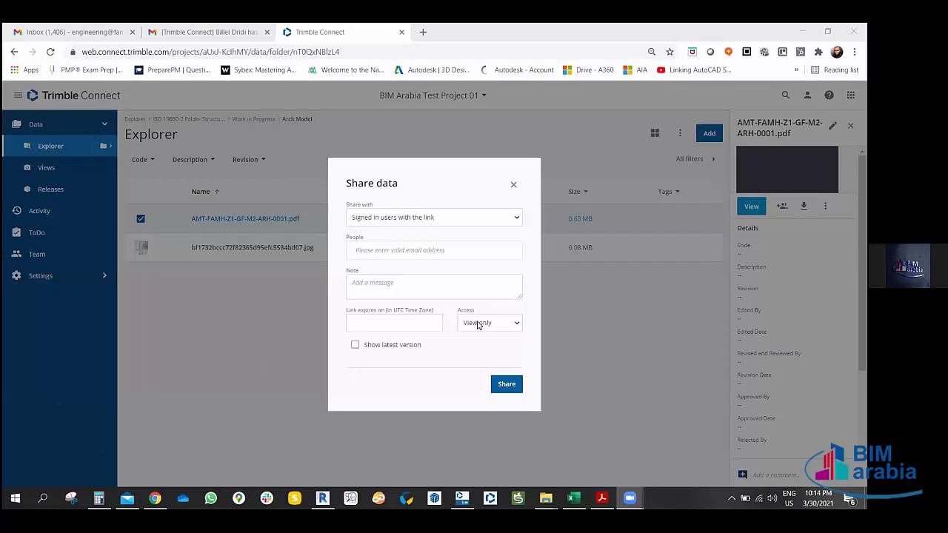
{"action": "left_click", "coordinate": [417, 250]}
{"action": "key", "text": "Return"}
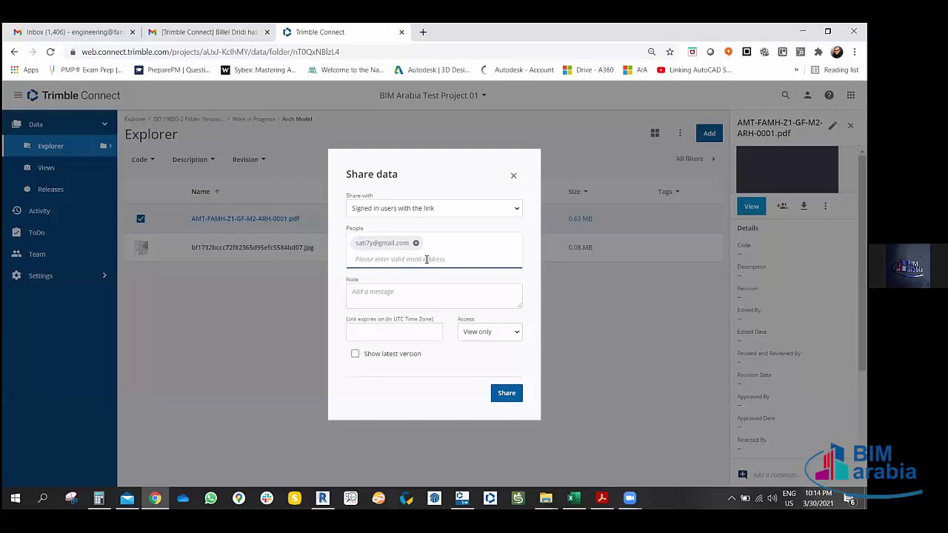
Write the note 'Please send your best price' for the recipient
{"action": "left_click", "coordinate": [376, 296]}
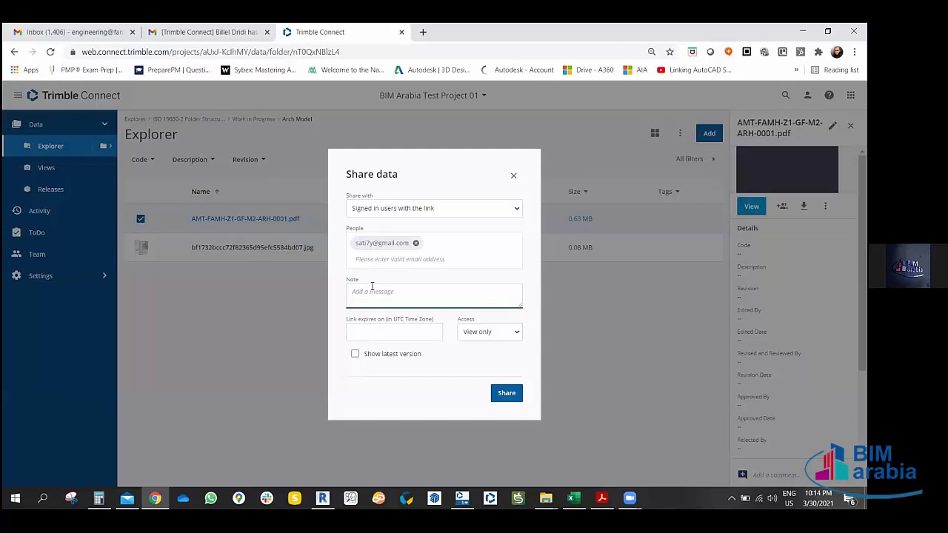
{"action": "type", "text": "Please"}
{"action": "type", "text": " send yo"}
{"action": "type", "text": "ur q"}
{"action": "type", "text": "uota"}
{"action": "type", "text": "ti"}
{"action": "key", "text": "BackSpace"}
{"action": "key", "text": "BackSpace"}
{"action": "key", "text": "BackSpace"}
{"action": "key", "text": "BackSpace"}
{"action": "type", "text": "Price"}
{"action": "key", "text": "BackSpace"}
{"action": "key", "text": "BackSpace"}
{"action": "key", "text": "BackSpace"}
{"action": "type", "text": "best "}
{"action": "type", "text": "price"}
{"action": "left_click", "coordinate": [375, 331]}
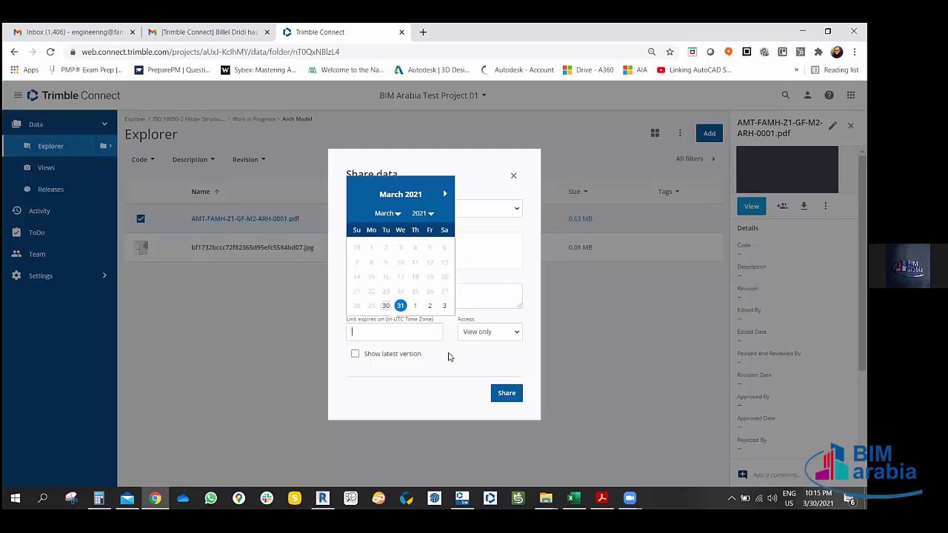
Set the link expiry to 04/03/2021 and keep access at View only
{"action": "left_click", "coordinate": [445, 306]}
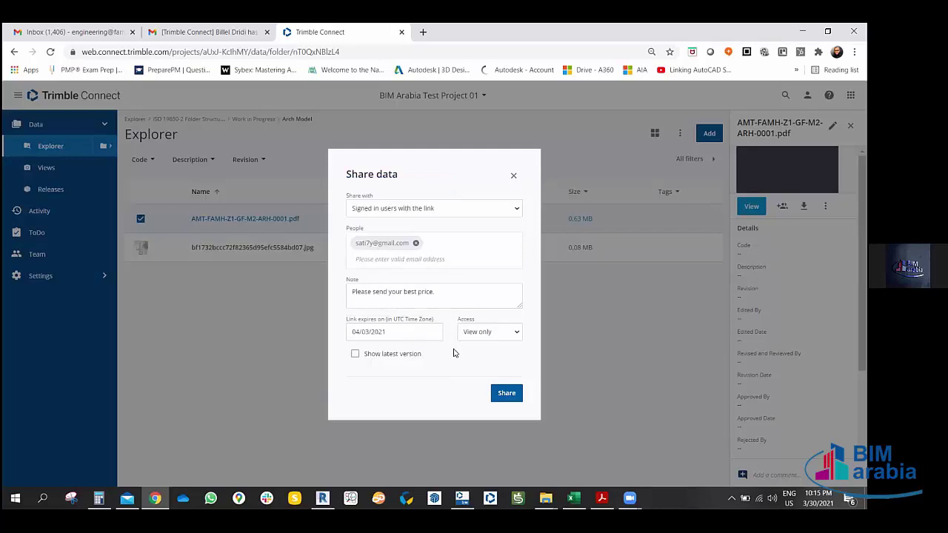
{"action": "left_click", "coordinate": [518, 333]}
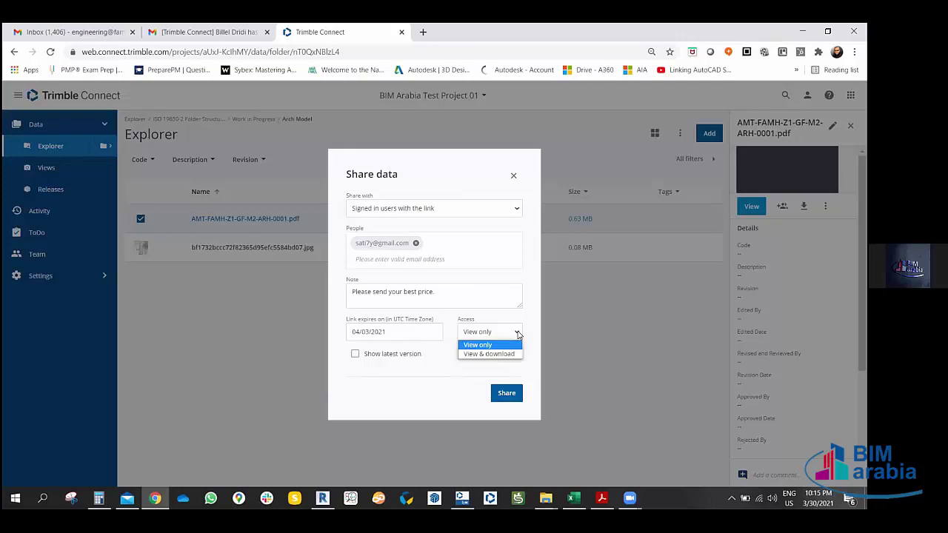
{"action": "left_click", "coordinate": [518, 334]}
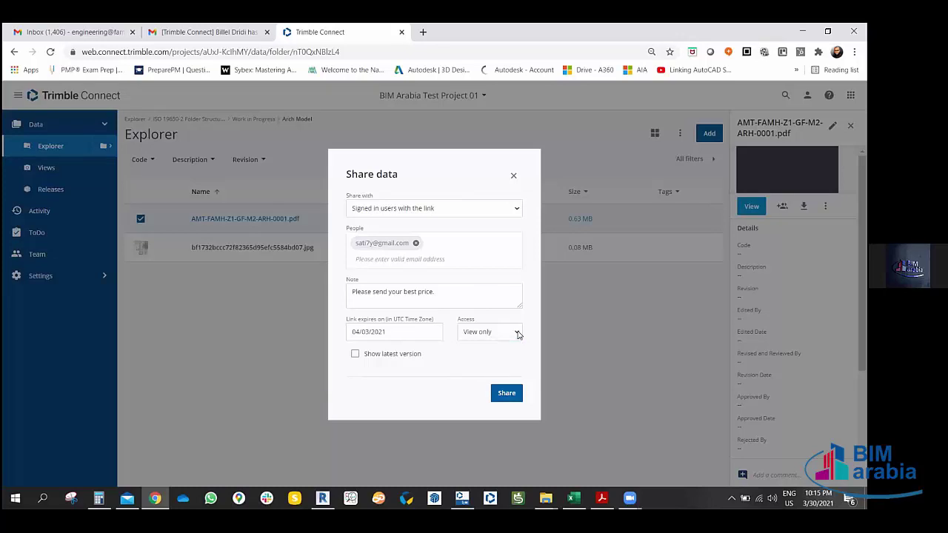
{"action": "left_click", "coordinate": [518, 334]}
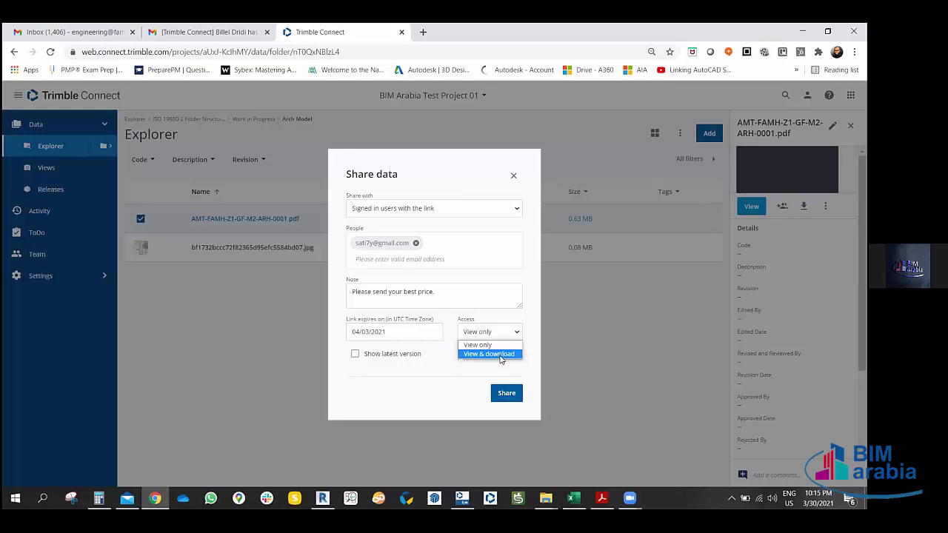
{"action": "left_click", "coordinate": [452, 336]}
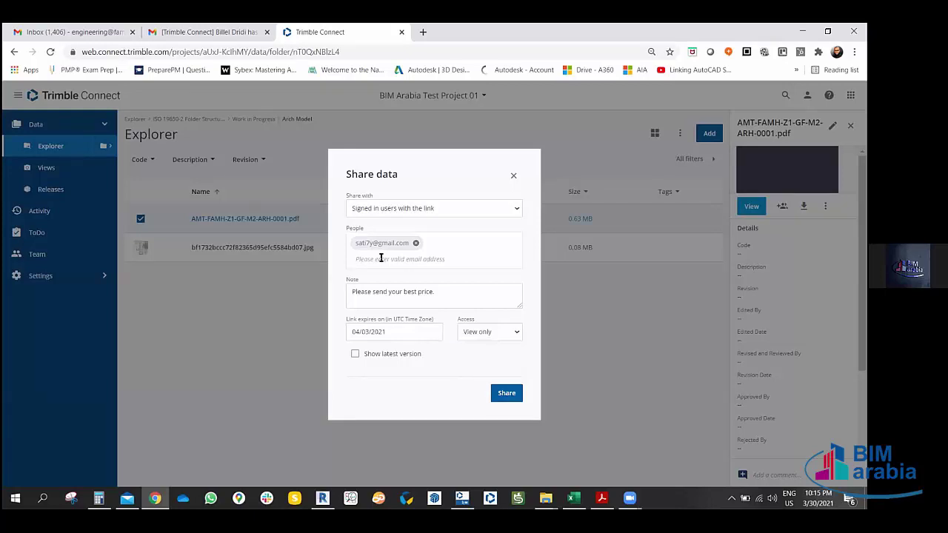
Turn on Show latest version and send the share
{"action": "triple_click", "coordinate": [480, 290]}
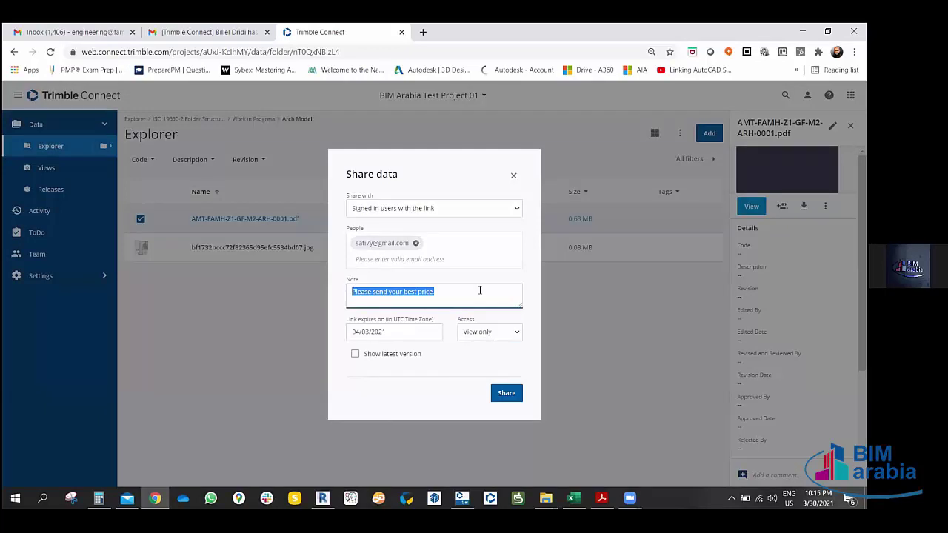
{"action": "left_click", "coordinate": [516, 334]}
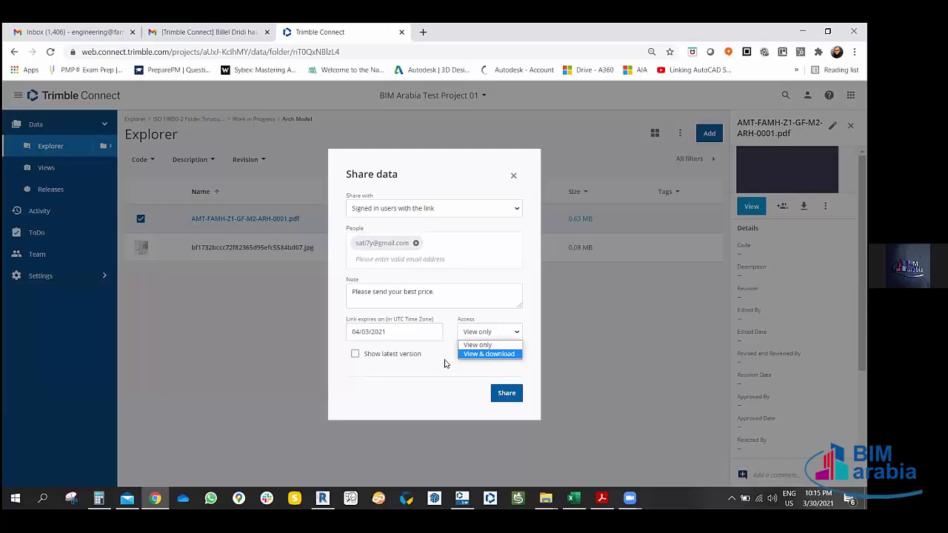
{"action": "left_click", "coordinate": [355, 354]}
{"action": "left_click", "coordinate": [355, 354]}
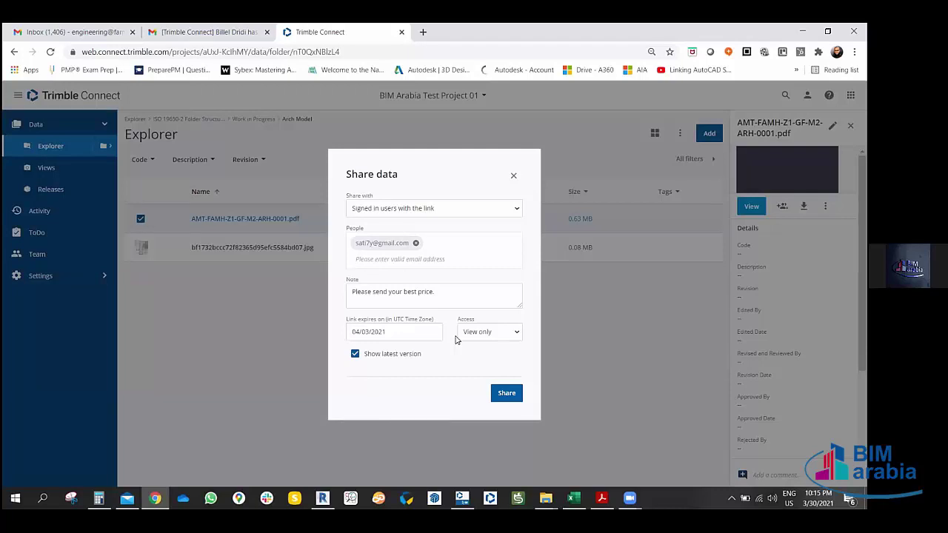
{"action": "left_click", "coordinate": [507, 394]}
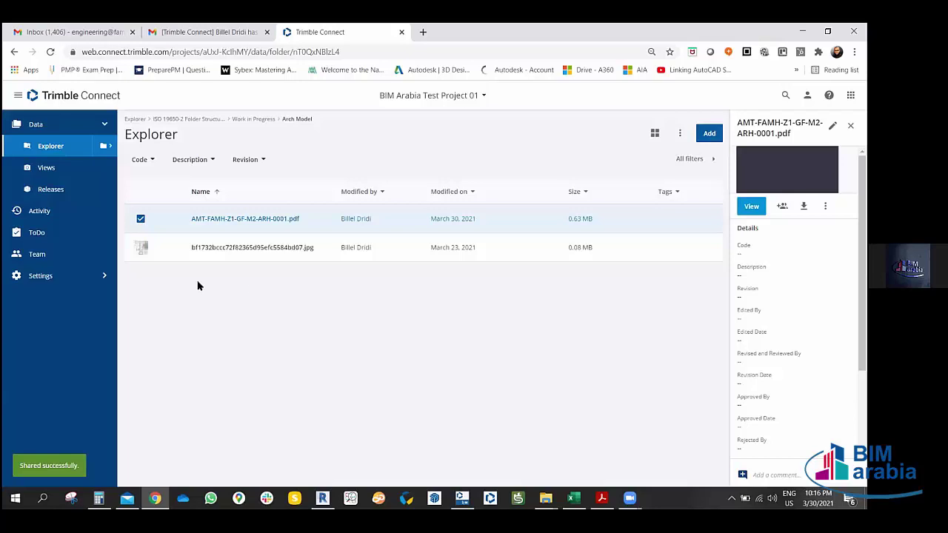
Reopen sharing for the PDF, set 'Any users with the link', and add the recipient's e-mail
{"action": "left_click", "coordinate": [141, 219]}
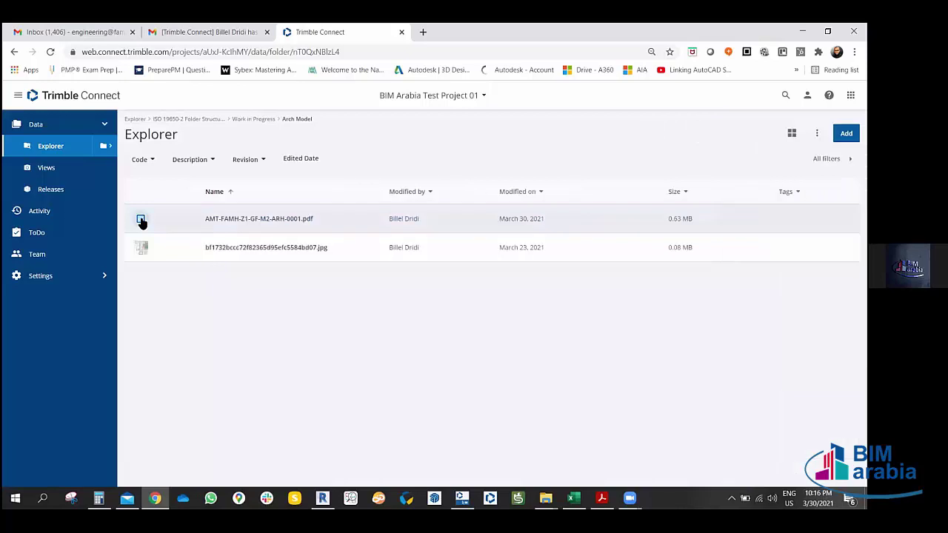
{"action": "left_click", "coordinate": [141, 220]}
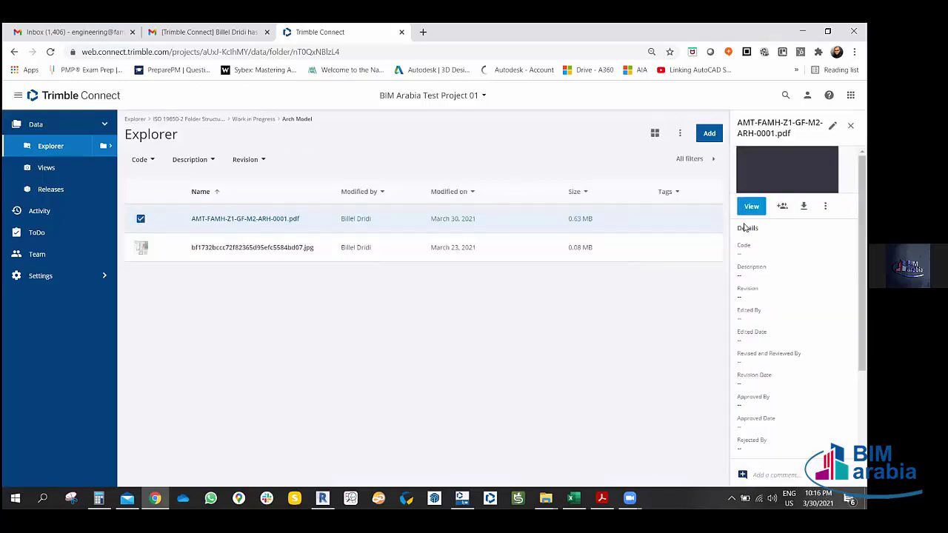
{"action": "left_click", "coordinate": [782, 206]}
{"action": "left_click", "coordinate": [518, 236]}
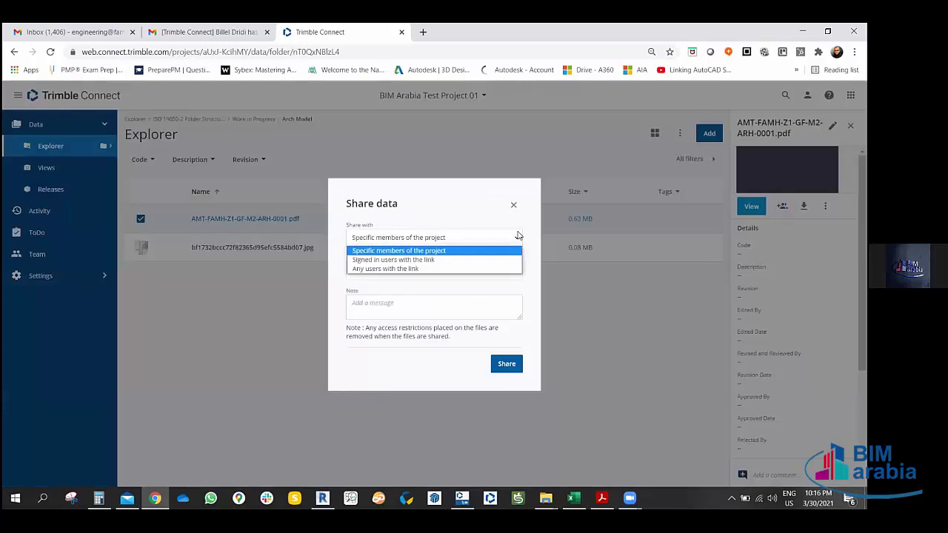
{"action": "left_click", "coordinate": [400, 269]}
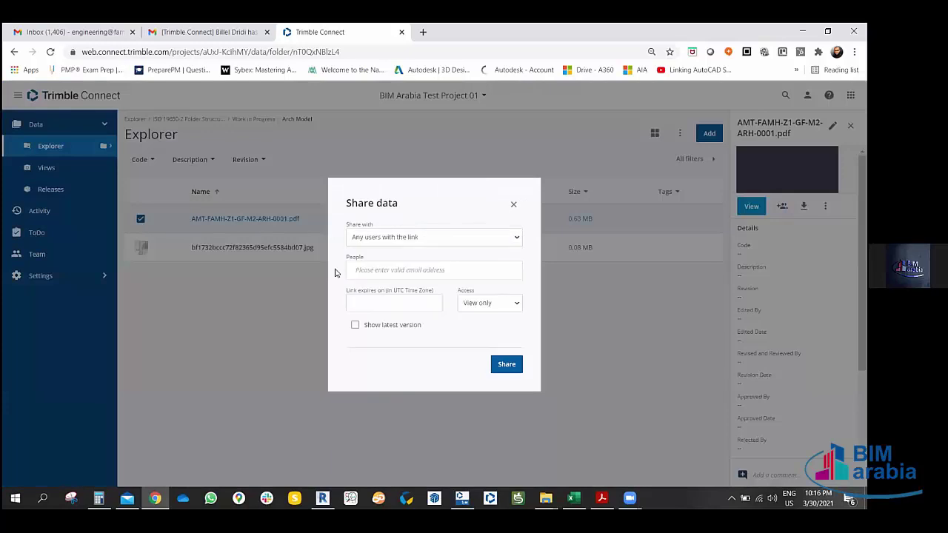
{"action": "left_click", "coordinate": [393, 270]}
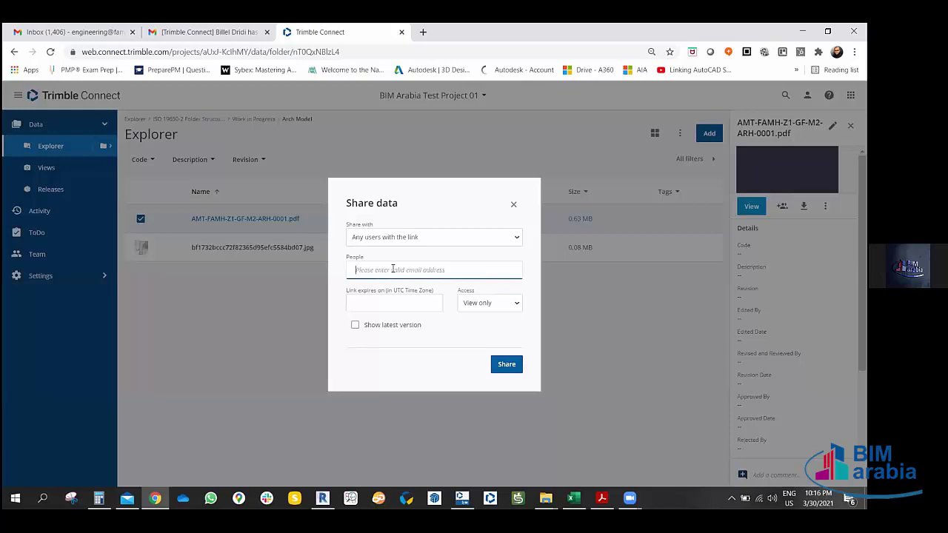
{"action": "type", "text": "b"}
{"action": "key", "text": "BackSpace"}
{"action": "key", "text": "ctrl+v"}
{"action": "key", "text": "Return"}
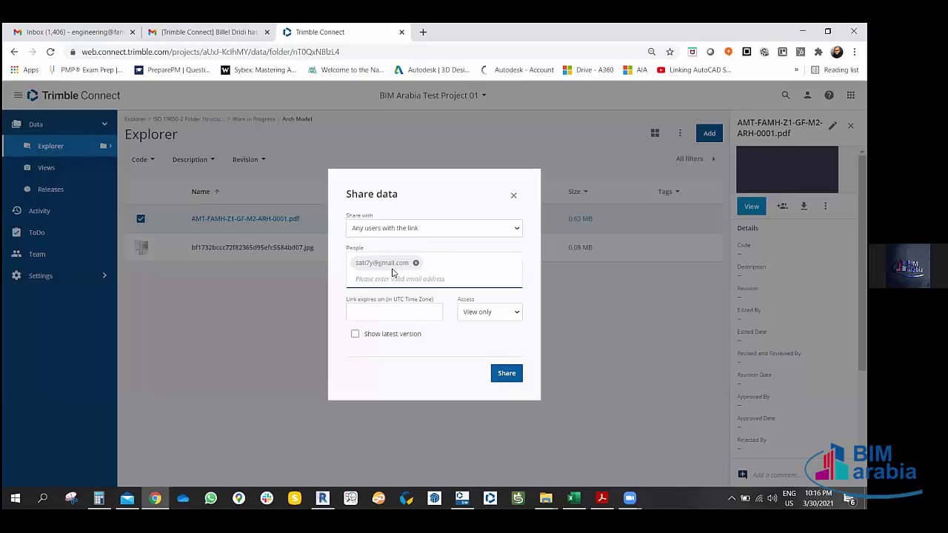
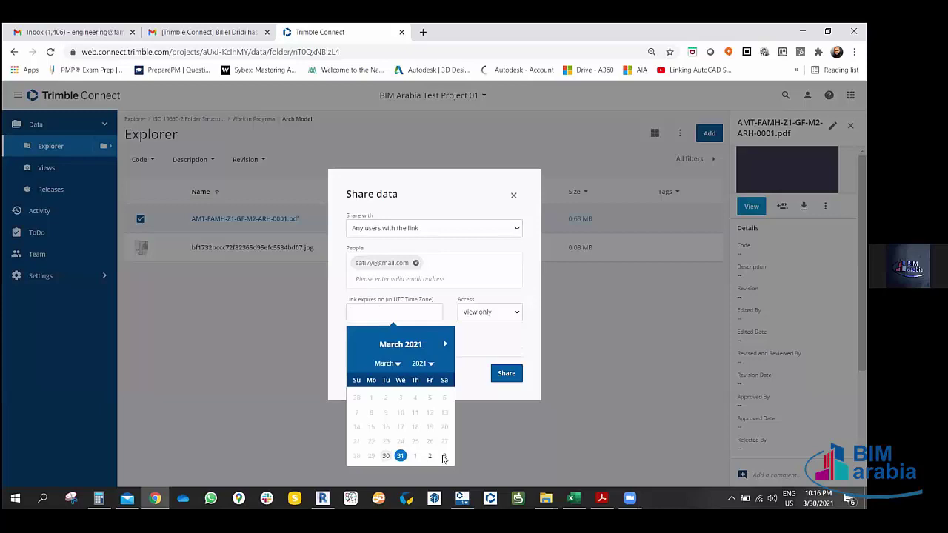
Share the PDF as a view-only link that expires 04/03/2021 and always shows the latest version
{"action": "left_click", "coordinate": [443, 457]}
{"action": "left_click", "coordinate": [518, 316]}
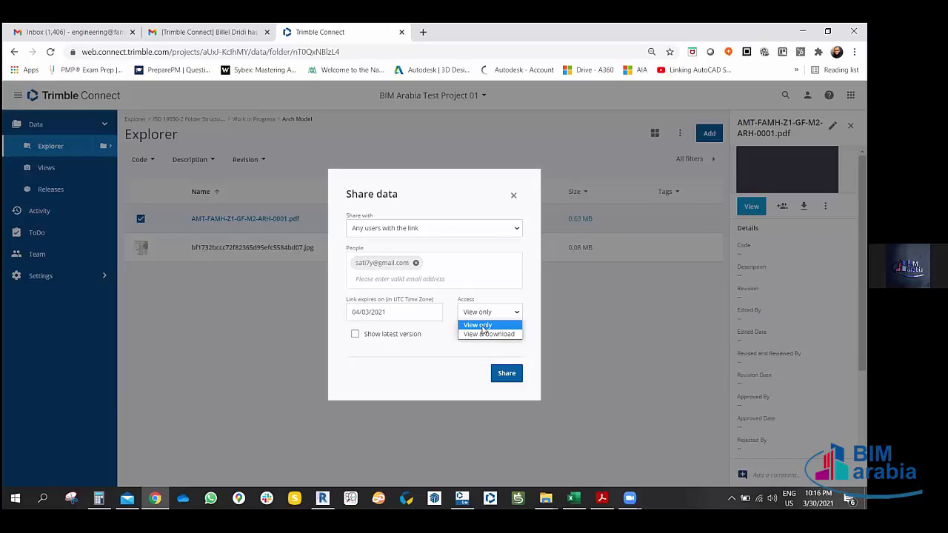
{"action": "left_click", "coordinate": [481, 334]}
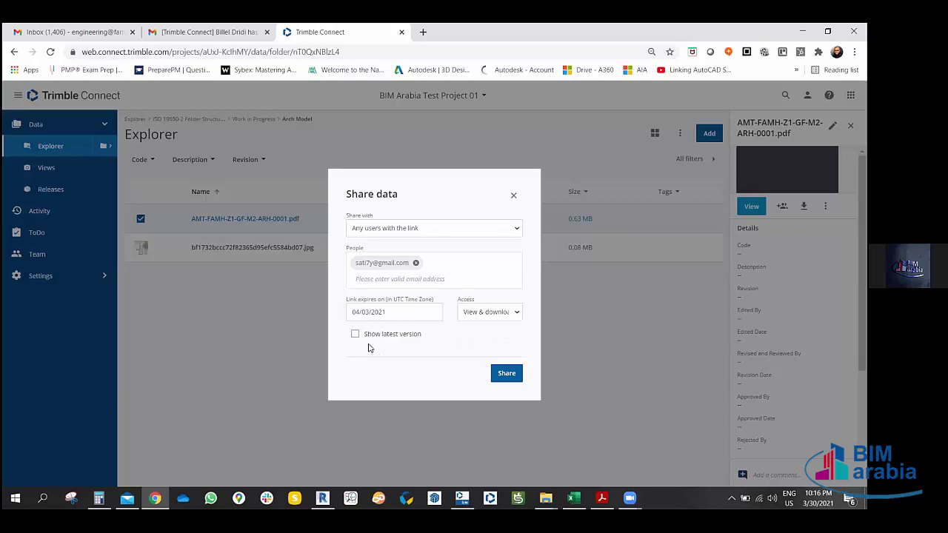
{"action": "left_click", "coordinate": [519, 317]}
{"action": "left_click", "coordinate": [489, 326]}
{"action": "left_click", "coordinate": [355, 334]}
{"action": "left_click", "coordinate": [511, 373]}
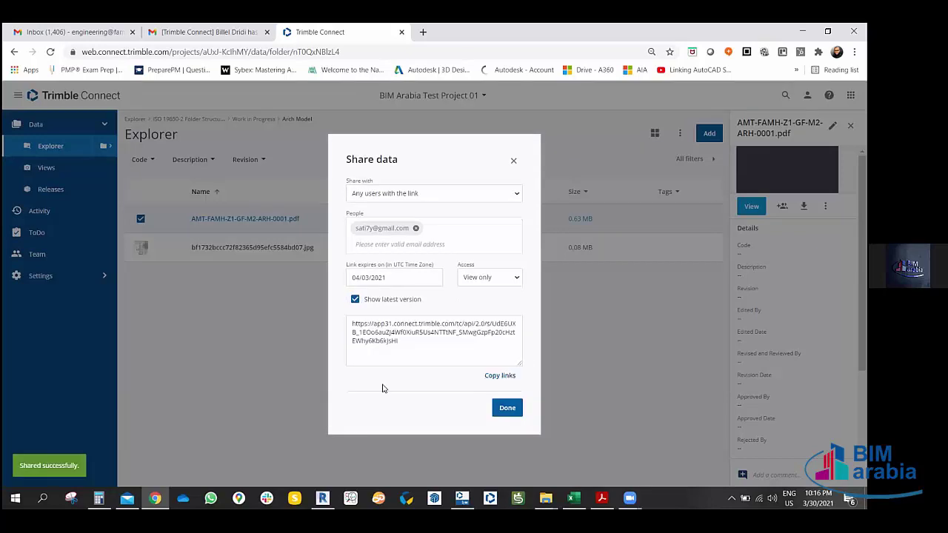
{"action": "left_click", "coordinate": [507, 408]}
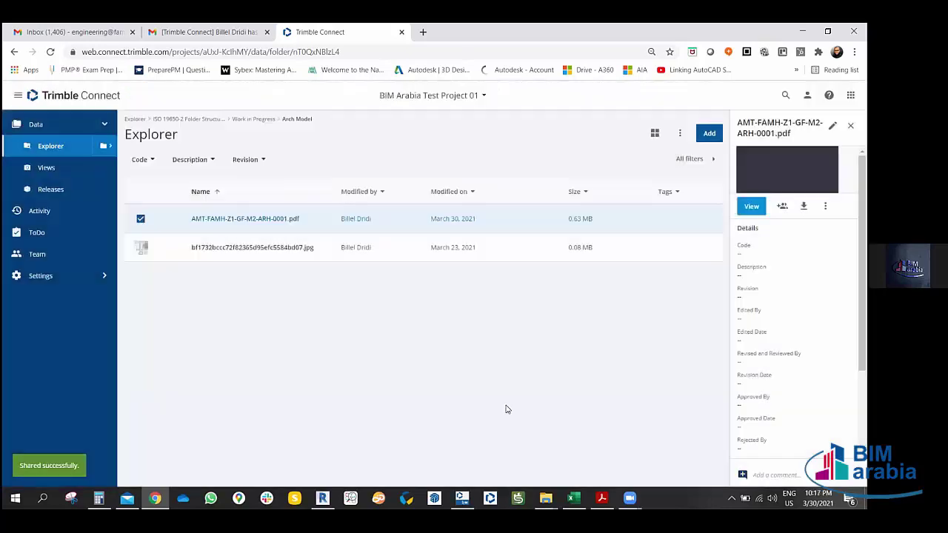
{"action": "left_click", "coordinate": [141, 220]}
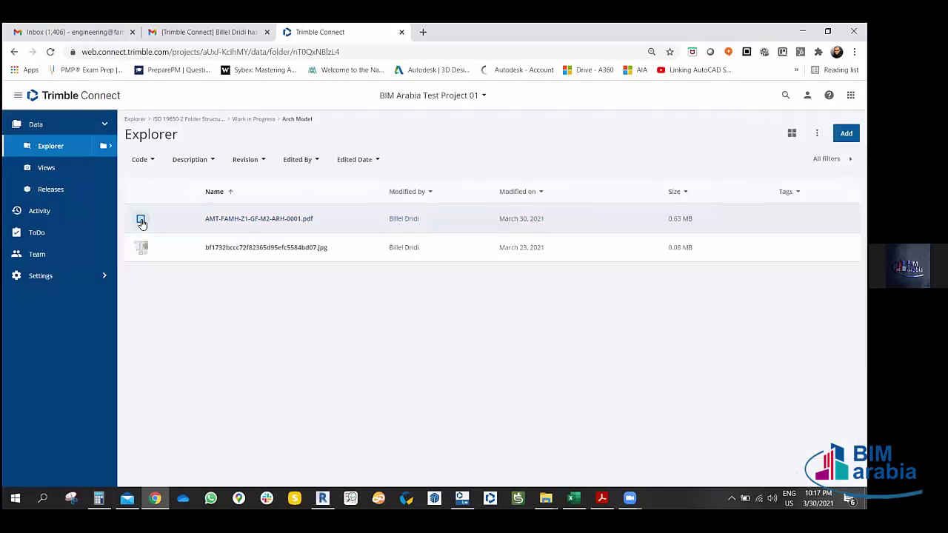
{"action": "left_click", "coordinate": [141, 220]}
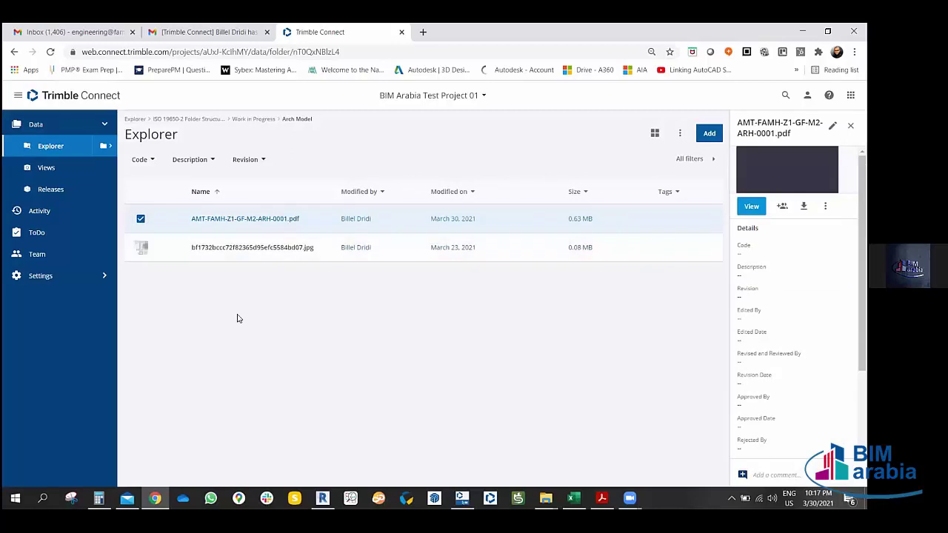
{"action": "left_click", "coordinate": [141, 220]}
{"action": "left_click", "coordinate": [141, 220]}
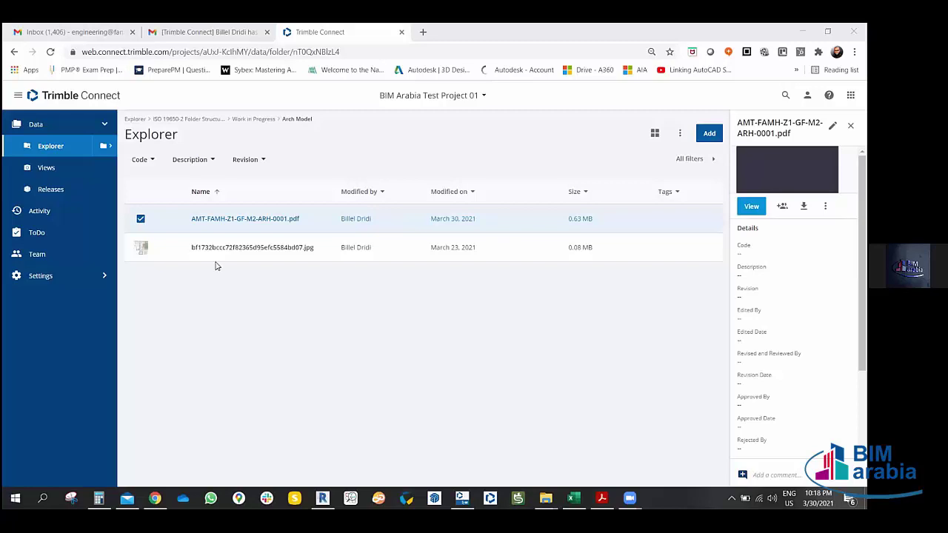
Select and deselect AMT-FAMH-Z1-GF-M2-ARH-0001.pdf repeatedly to view its details
{"action": "left_click", "coordinate": [140, 220]}
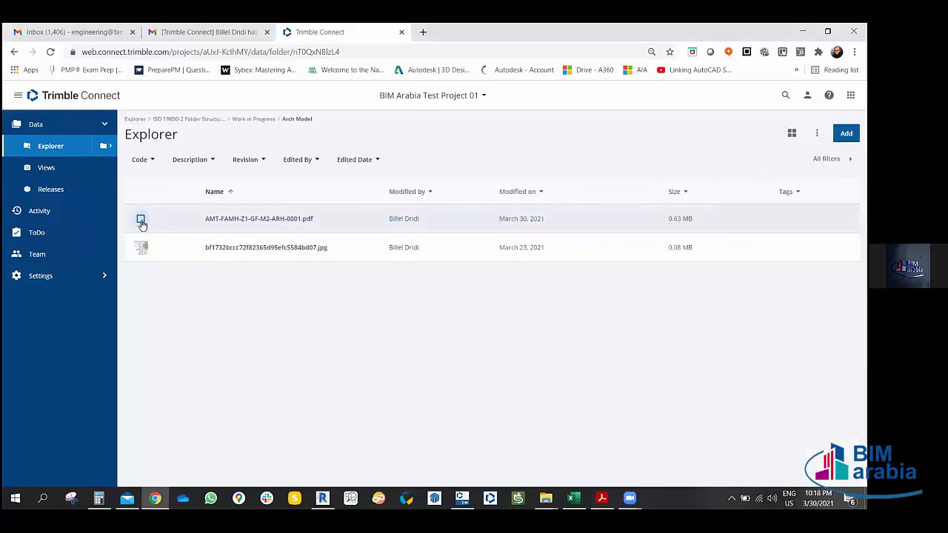
{"action": "left_click", "coordinate": [141, 220]}
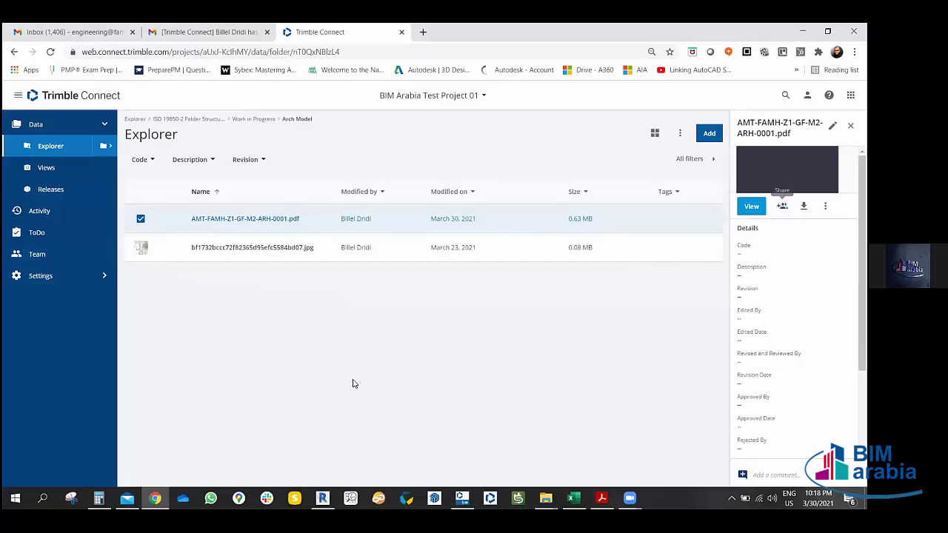
{"action": "left_click", "coordinate": [141, 220]}
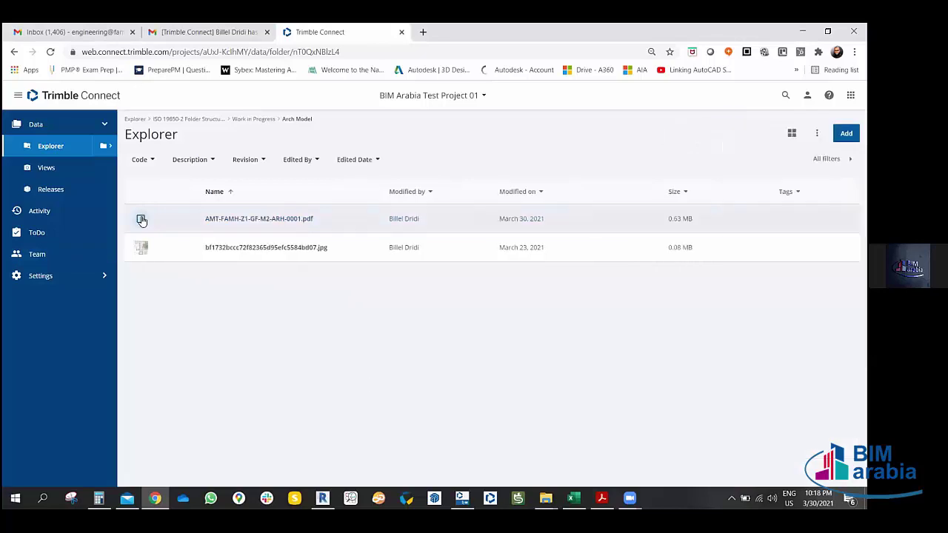
{"action": "left_click", "coordinate": [142, 220]}
{"action": "left_click", "coordinate": [141, 221]}
{"action": "left_click", "coordinate": [140, 220]}
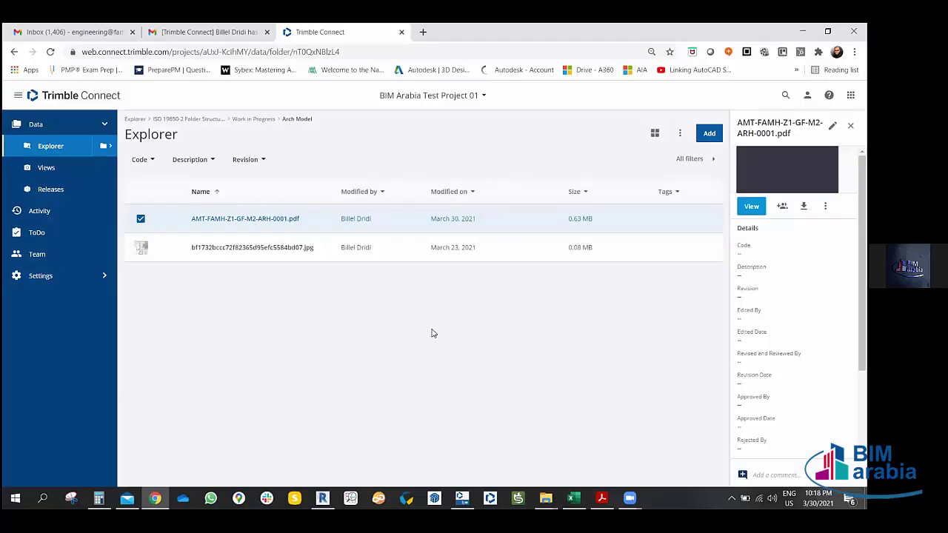
{"action": "left_click", "coordinate": [141, 220]}
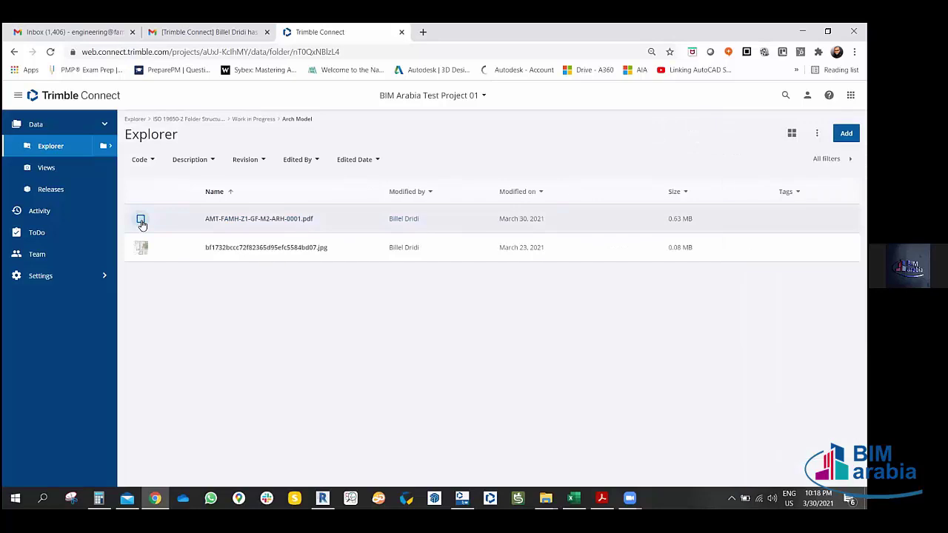
{"action": "left_click", "coordinate": [142, 220]}
Open the PDF's Share dialog, then close it without sharing
{"action": "left_click", "coordinate": [783, 206]}
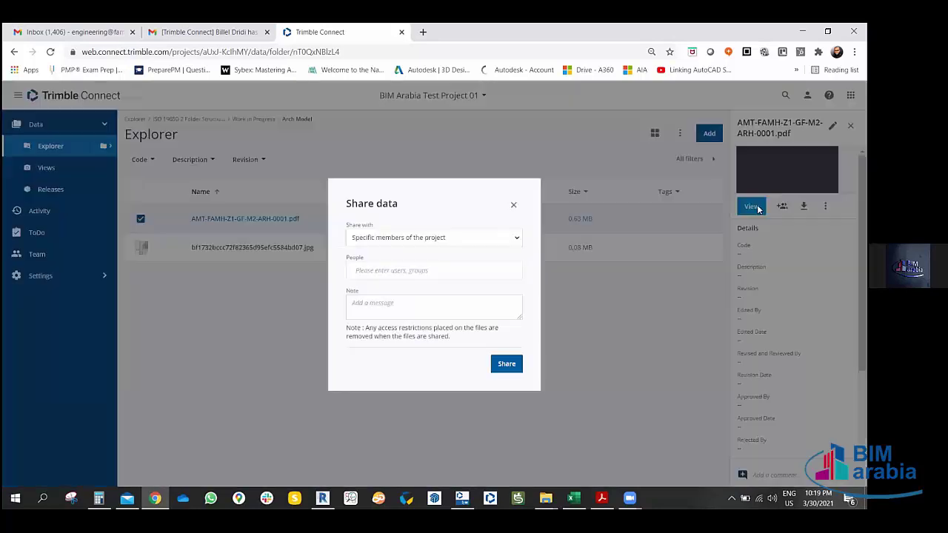
{"action": "left_click", "coordinate": [519, 238]}
{"action": "left_click", "coordinate": [514, 206]}
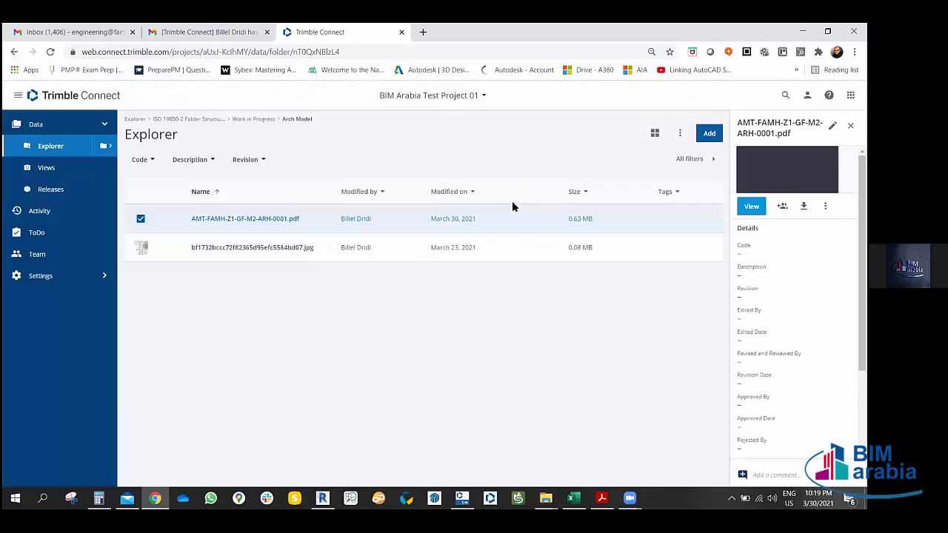
Toggle the PDF selection a few more times, then open the project's Activity log
{"action": "left_click", "coordinate": [140, 220]}
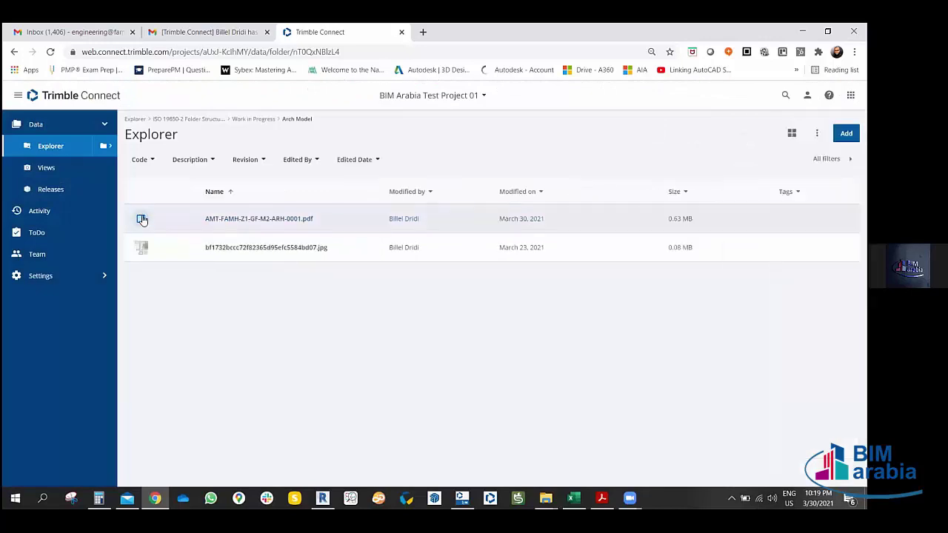
{"action": "left_click", "coordinate": [141, 220]}
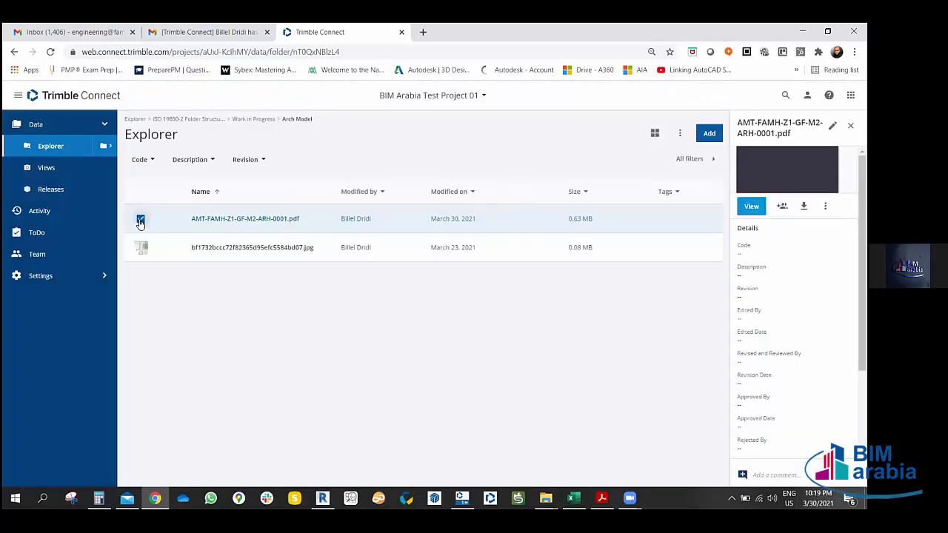
{"action": "left_click", "coordinate": [141, 220]}
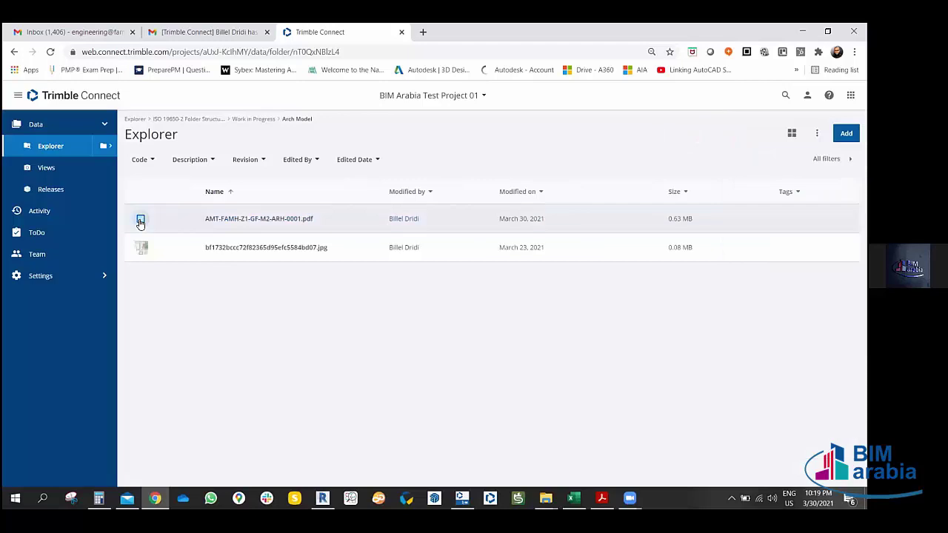
{"action": "left_click", "coordinate": [140, 220]}
{"action": "left_click", "coordinate": [141, 220]}
{"action": "left_click", "coordinate": [141, 220]}
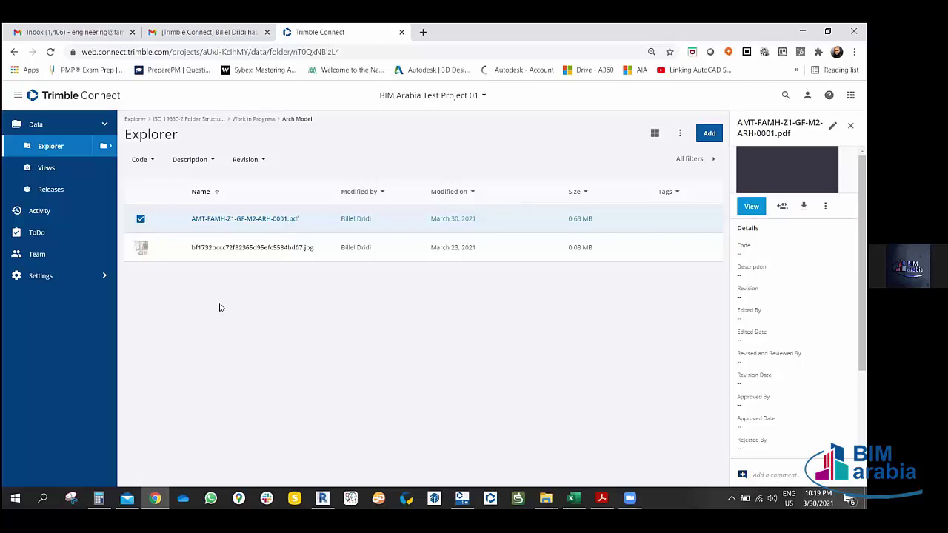
{"action": "left_click", "coordinate": [141, 220]}
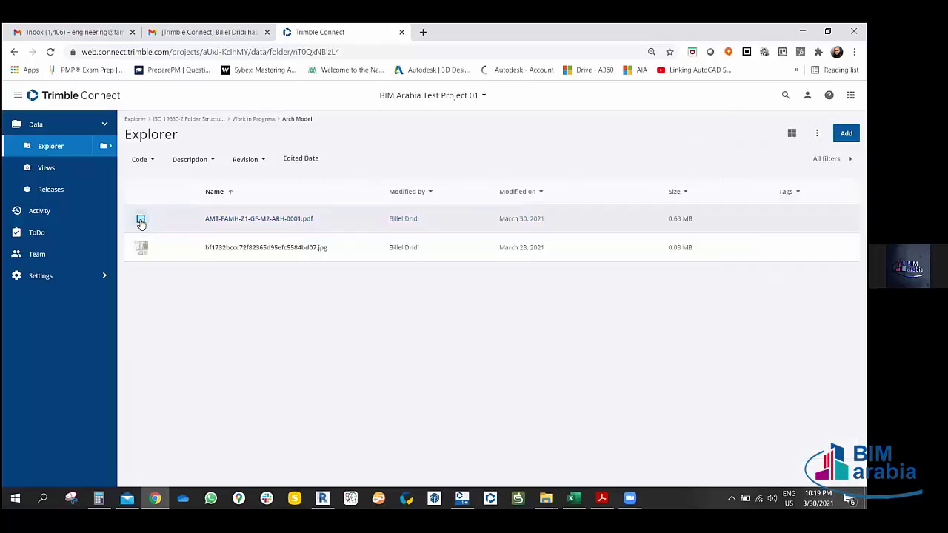
{"action": "left_click", "coordinate": [38, 212]}
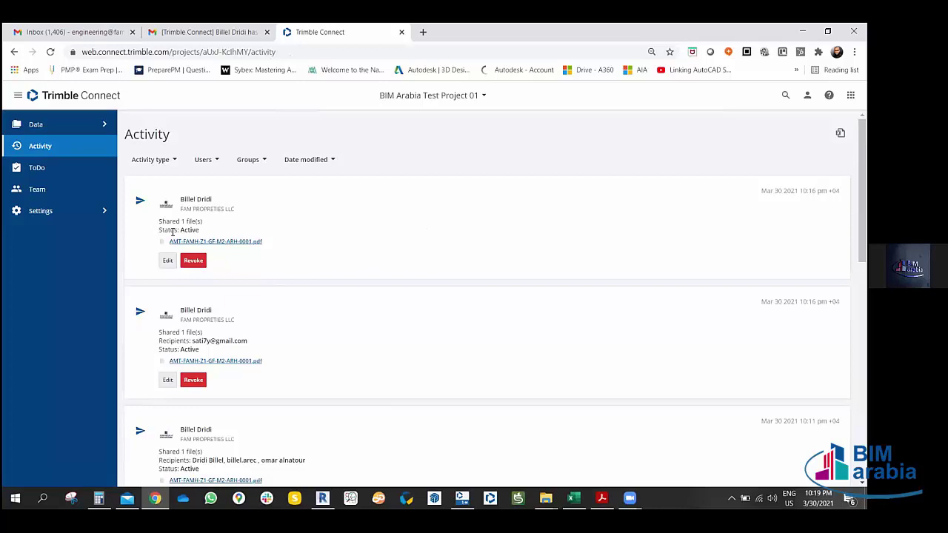
{"action": "scroll", "coordinate": [260, 271], "scroll_direction": "up", "scroll_amount": 3}
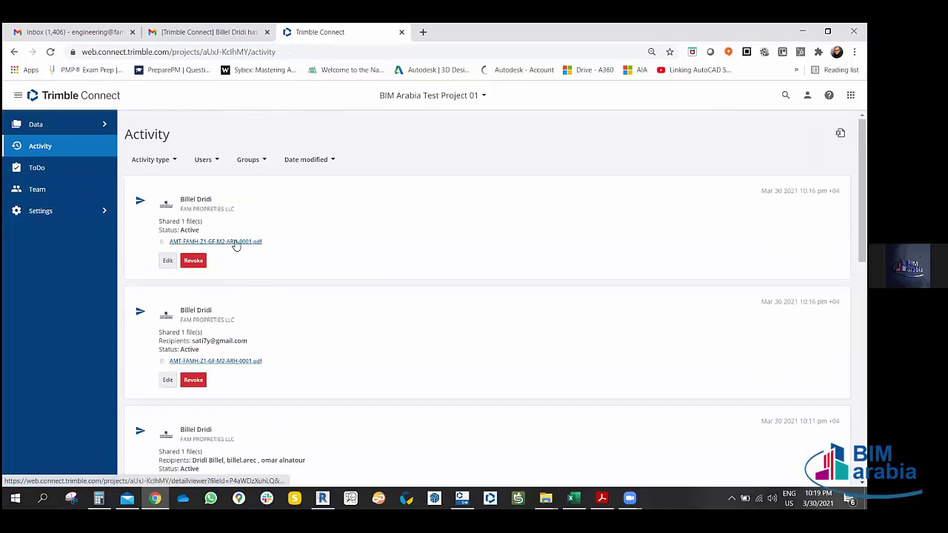
{"action": "scroll", "coordinate": [219, 278], "scroll_direction": "down", "scroll_amount": 2}
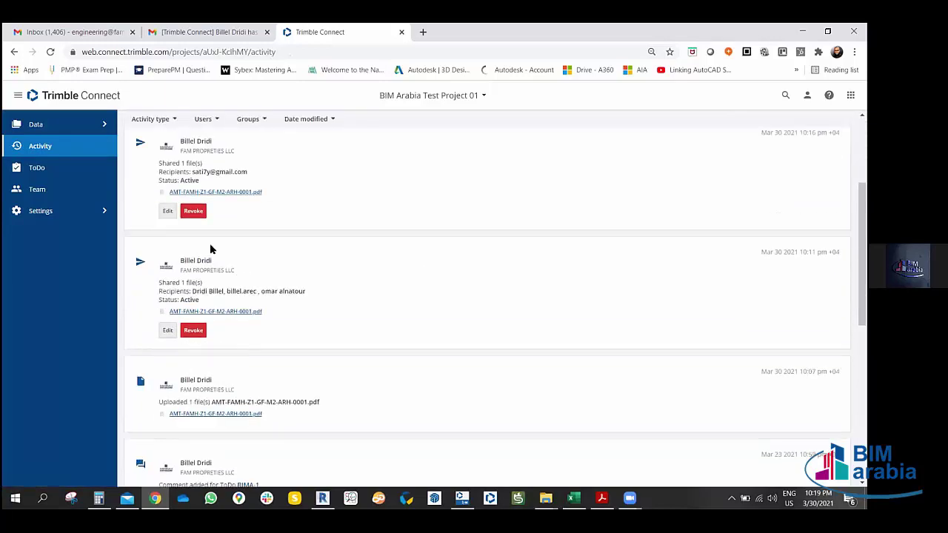
{"action": "left_click", "coordinate": [168, 211]}
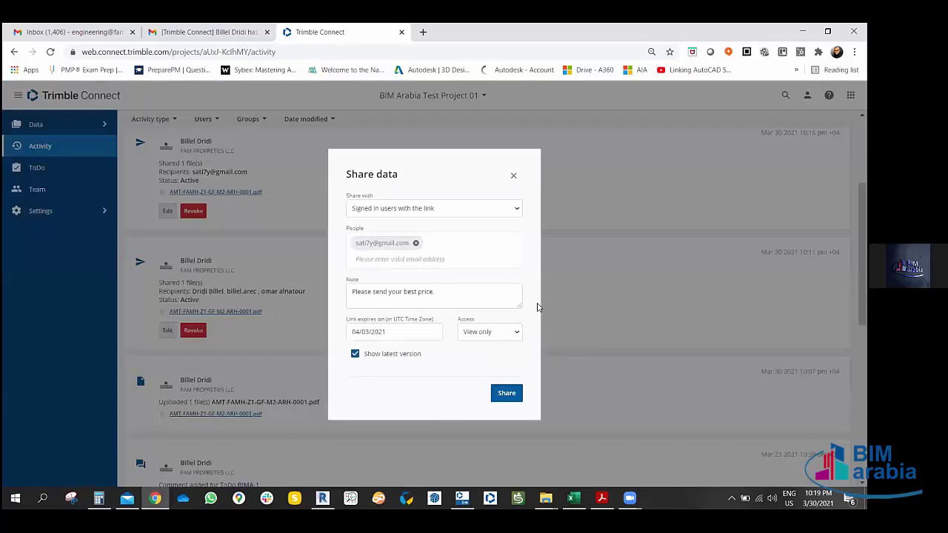
{"action": "left_click", "coordinate": [518, 210]}
{"action": "left_click", "coordinate": [516, 210]}
{"action": "left_click", "coordinate": [514, 176]}
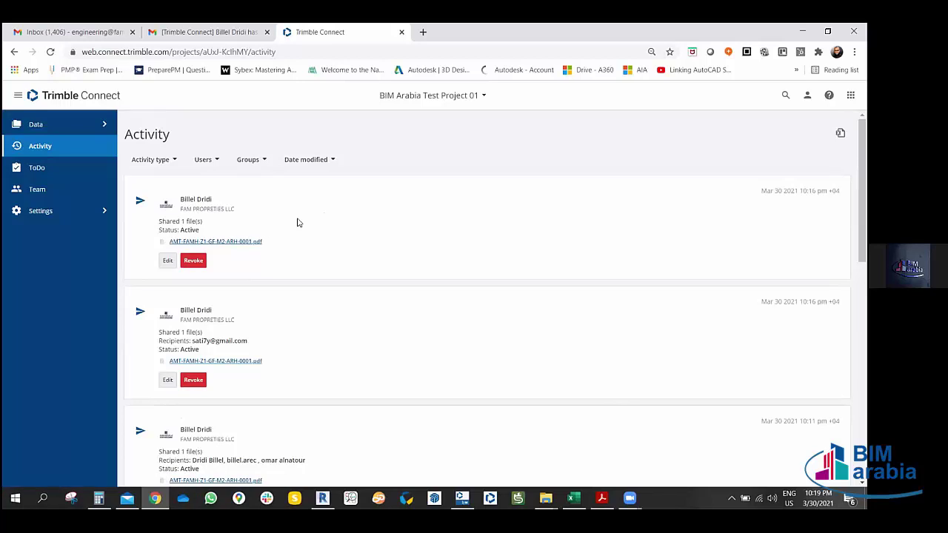
{"action": "left_click", "coordinate": [37, 152]}
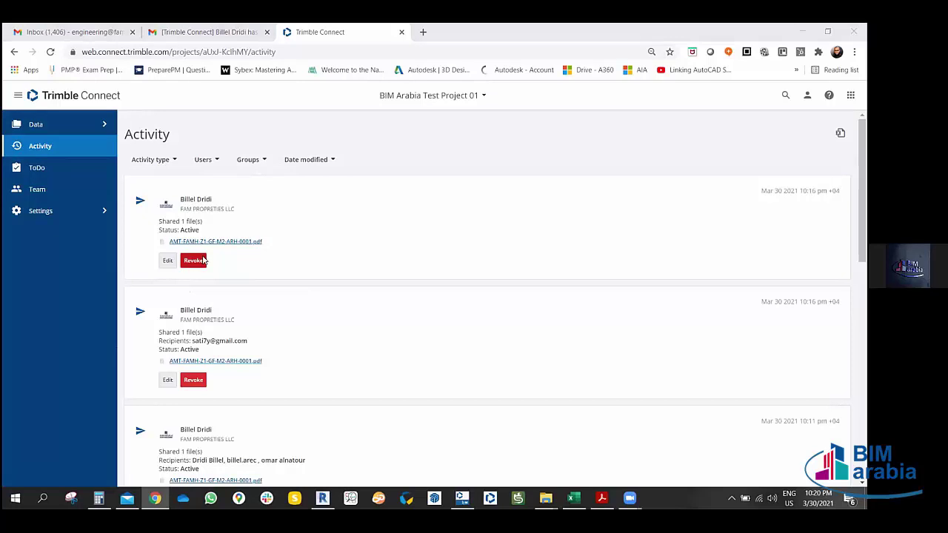
Return to the project's top-level folder, selecting then deselecting ISO 19650-2 Folder Structure
{"action": "left_click", "coordinate": [70, 126]}
{"action": "left_click", "coordinate": [48, 147]}
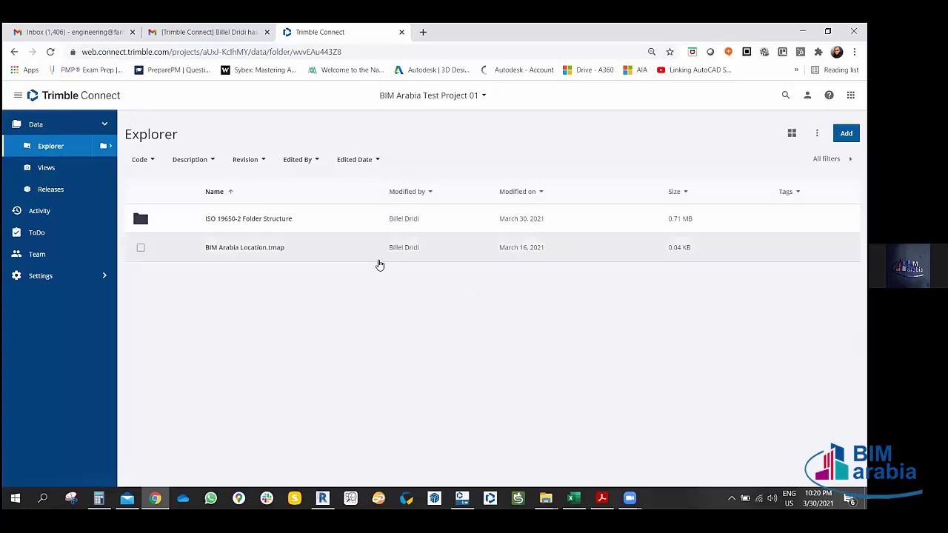
{"action": "left_click", "coordinate": [140, 220]}
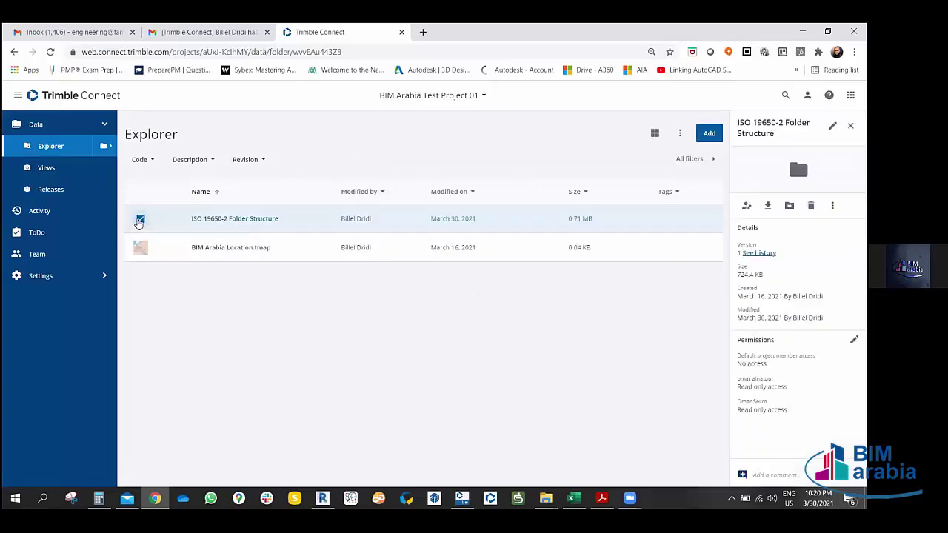
{"action": "left_click", "coordinate": [140, 220]}
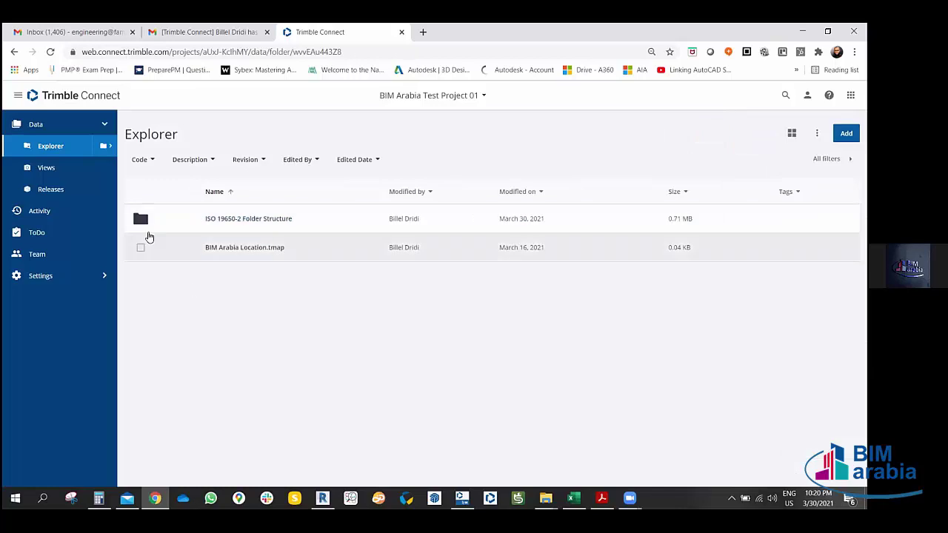
Launch Paint from Windows search and enlarge the blank canvas to fill the window
{"action": "left_click", "coordinate": [42, 498]}
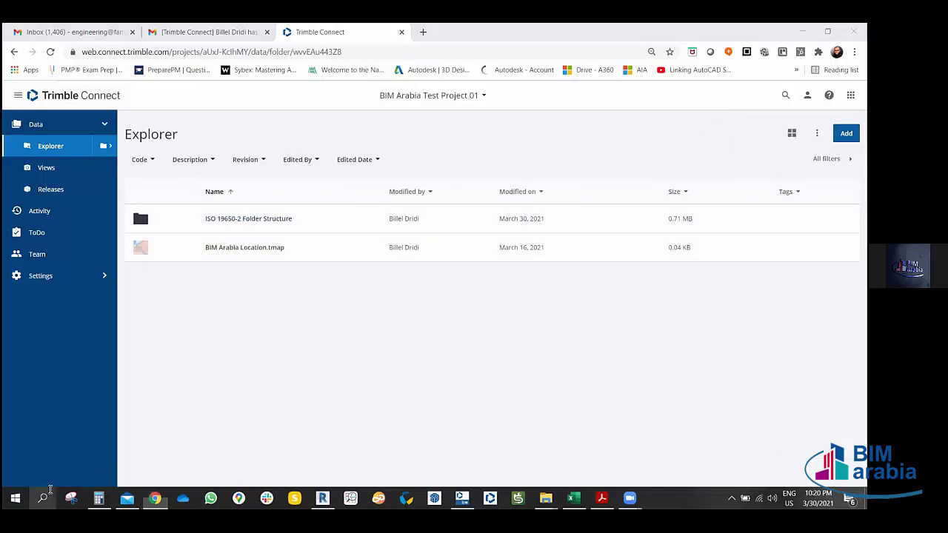
{"action": "type", "text": "pao"}
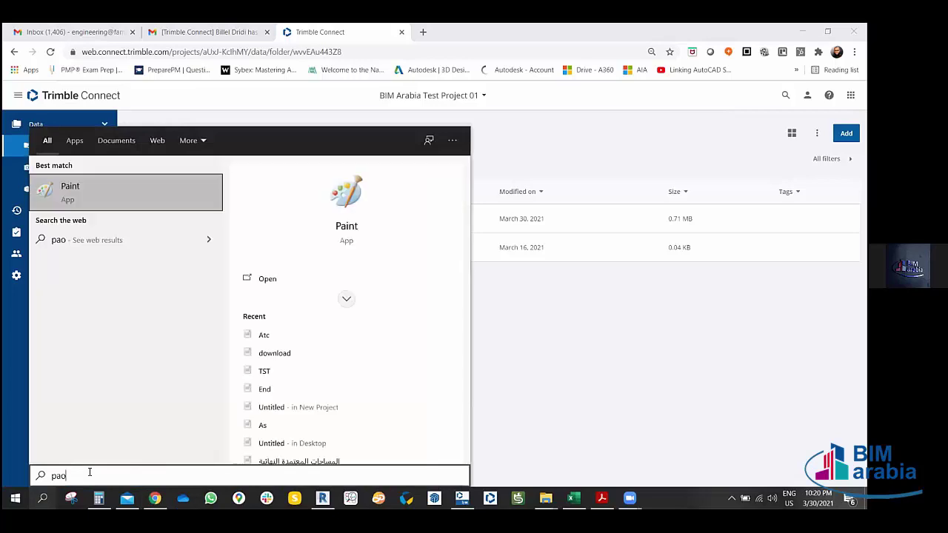
{"action": "left_click", "coordinate": [70, 191]}
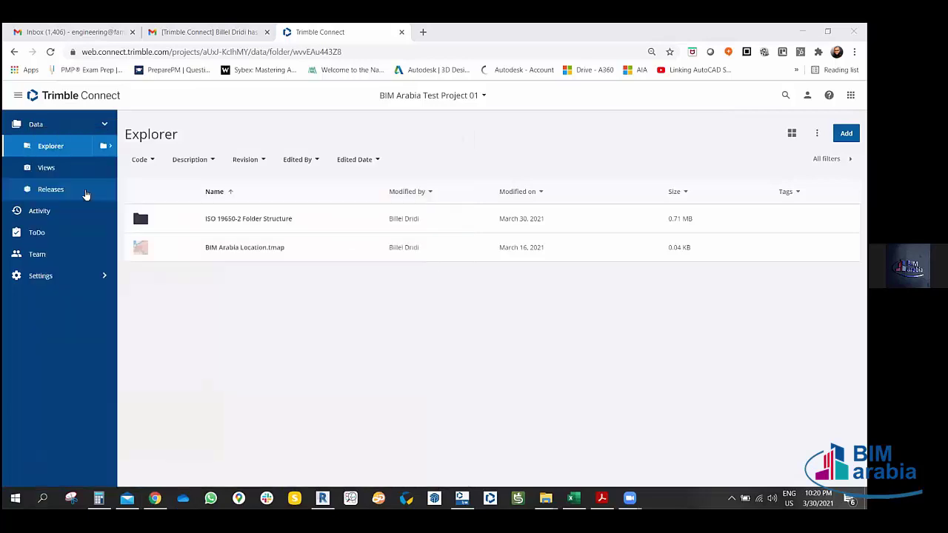
{"action": "left_click_drag", "start_coordinate": [334, 328], "coordinate": [865, 477]}
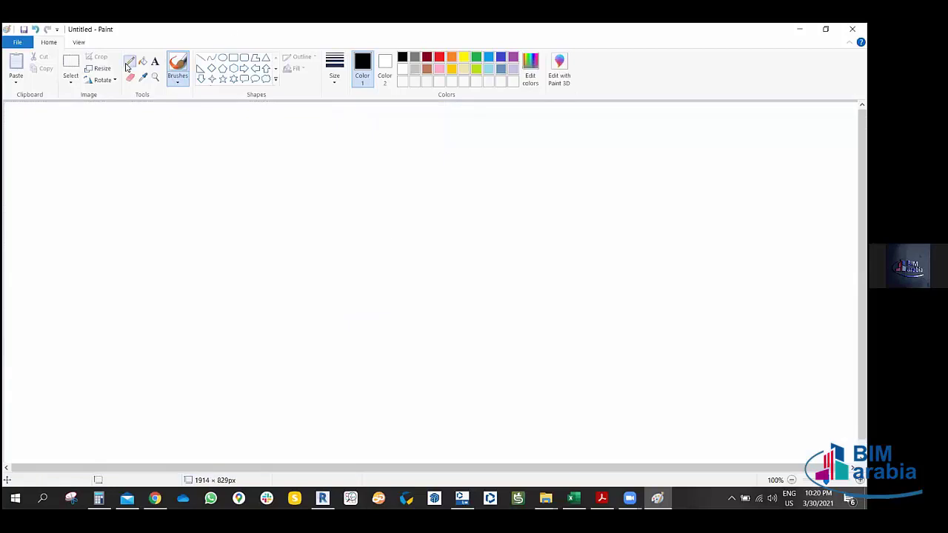
{"action": "left_click", "coordinate": [130, 61]}
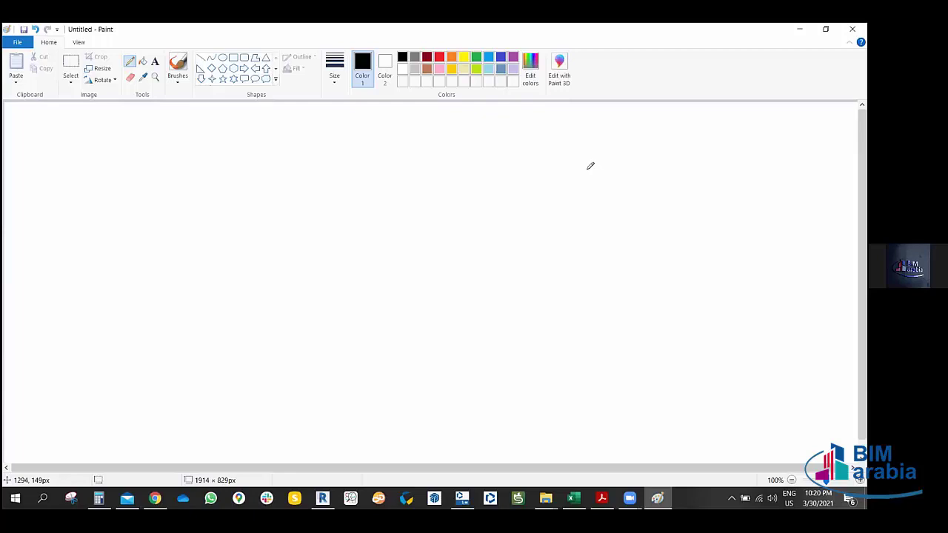
{"action": "left_click_drag", "start_coordinate": [606, 169], "coordinate": [627, 241]}
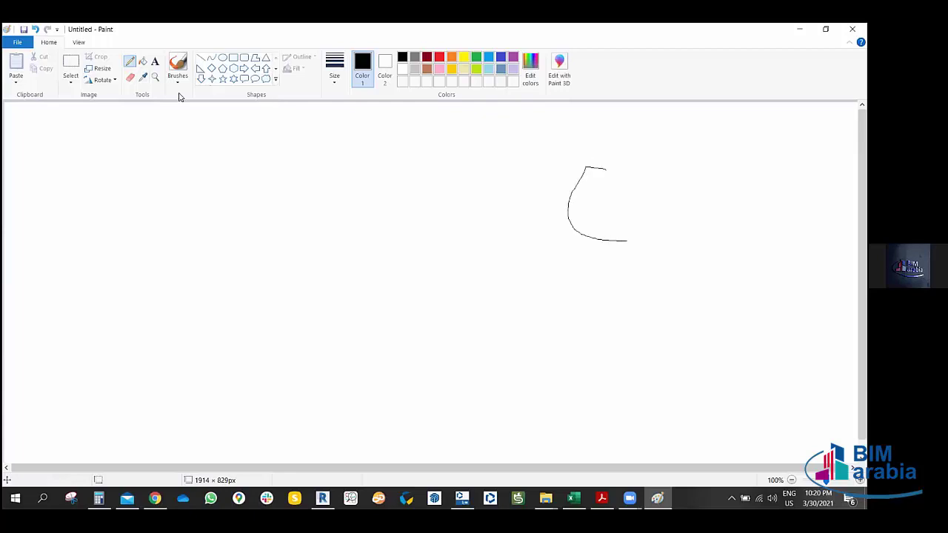
{"action": "key", "text": "ctrl+z"}
{"action": "left_click", "coordinate": [178, 80]}
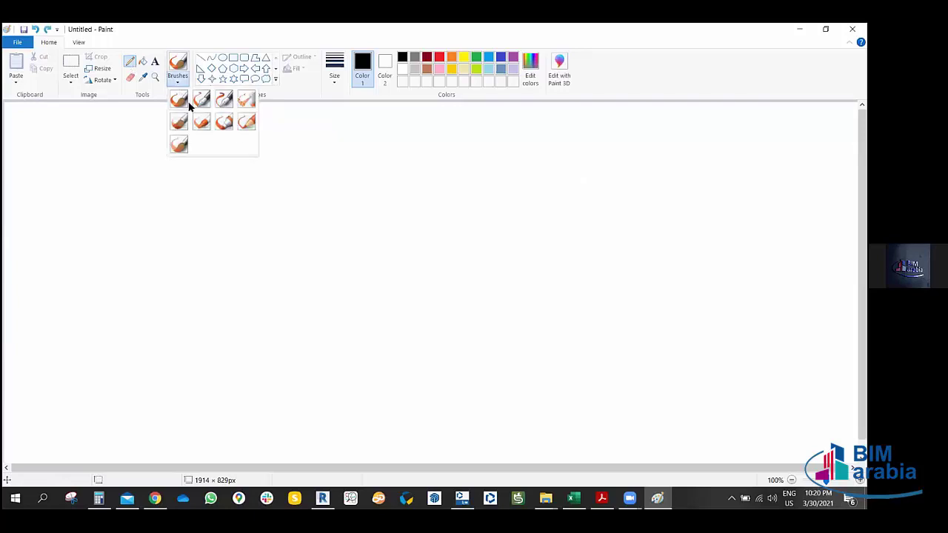
{"action": "left_click", "coordinate": [201, 121]}
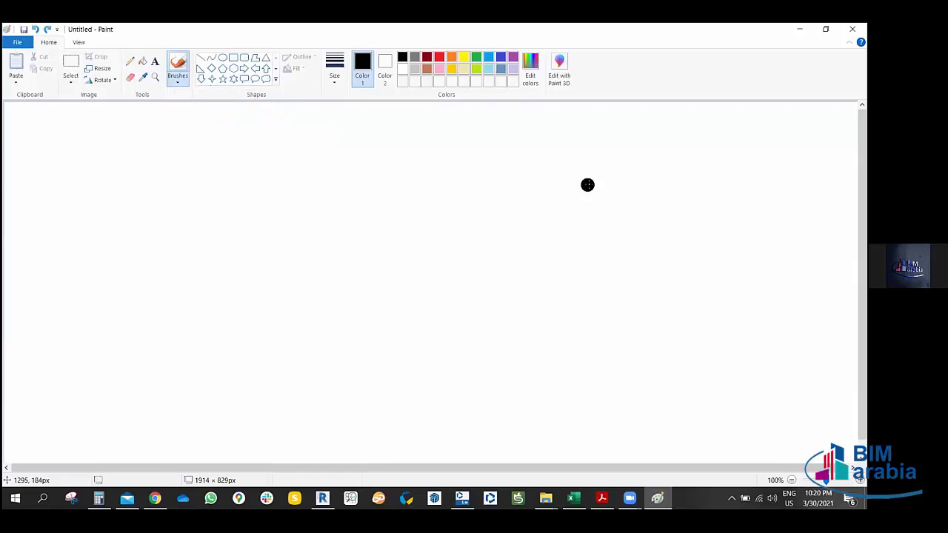
{"action": "mouse_move", "coordinate": [597, 174]}
{"action": "left_mouse_down"}
{"action": "mouse_move", "coordinate": [580, 238]}
{"action": "mouse_move", "coordinate": [600, 244]}
{"action": "left_mouse_up"}
{"action": "key", "text": "ctrl+z"}
{"action": "left_click", "coordinate": [179, 81]}
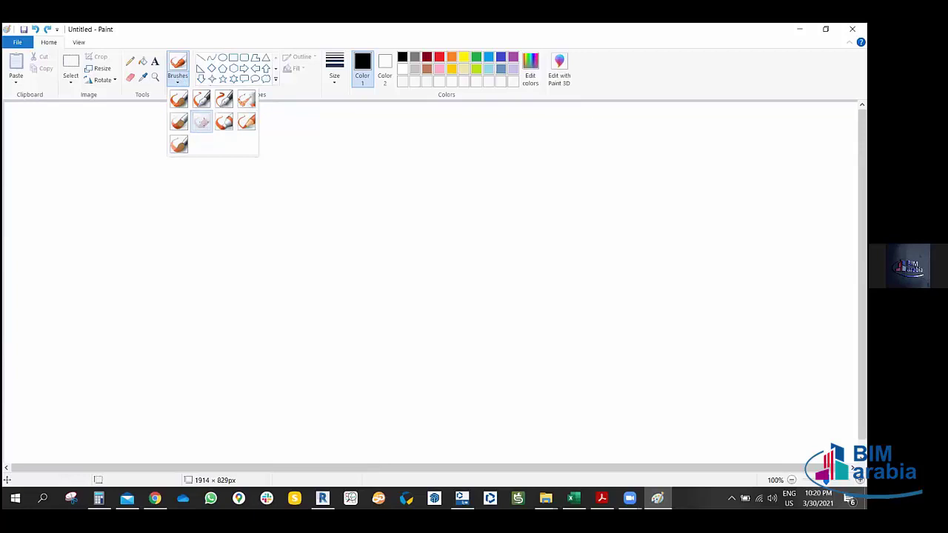
{"action": "left_click", "coordinate": [203, 126]}
{"action": "mouse_move", "coordinate": [555, 152]}
{"action": "left_mouse_down"}
{"action": "mouse_move", "coordinate": [527, 171]}
{"action": "mouse_move", "coordinate": [593, 227]}
{"action": "left_mouse_up"}
{"action": "key", "text": "ctrl+z"}
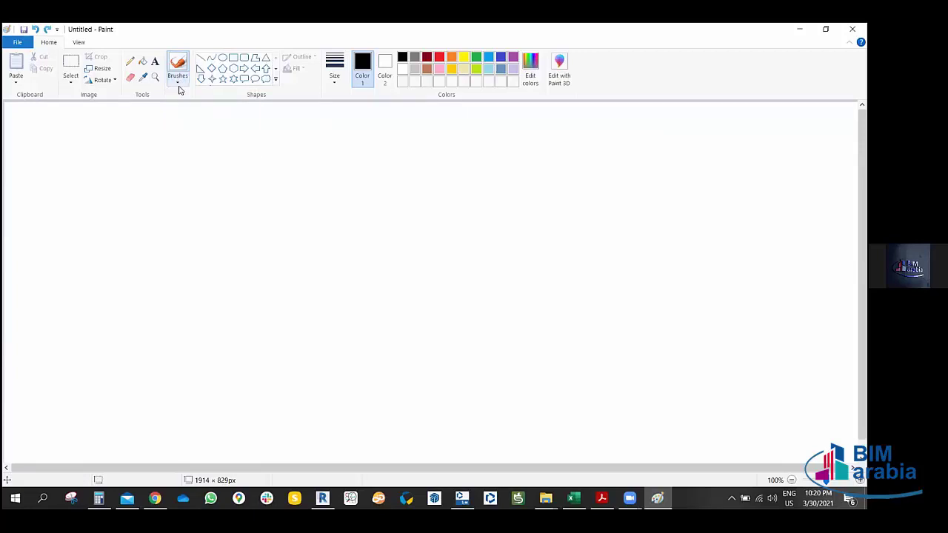
{"action": "left_click", "coordinate": [178, 82]}
{"action": "left_click", "coordinate": [203, 101]}
{"action": "mouse_move", "coordinate": [637, 157]}
{"action": "left_mouse_down"}
{"action": "mouse_move", "coordinate": [589, 167]}
{"action": "mouse_move", "coordinate": [628, 232]}
{"action": "left_mouse_up"}
{"action": "key", "text": "ctrl+z"}
Switch back to the freehand Pencil and make red the drawing colour
{"action": "left_click", "coordinate": [178, 80]}
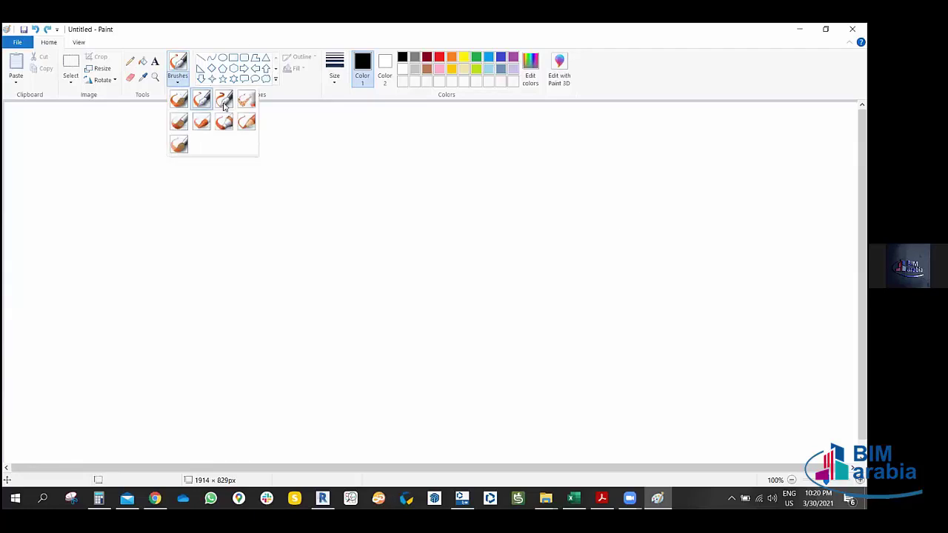
{"action": "left_click", "coordinate": [130, 64]}
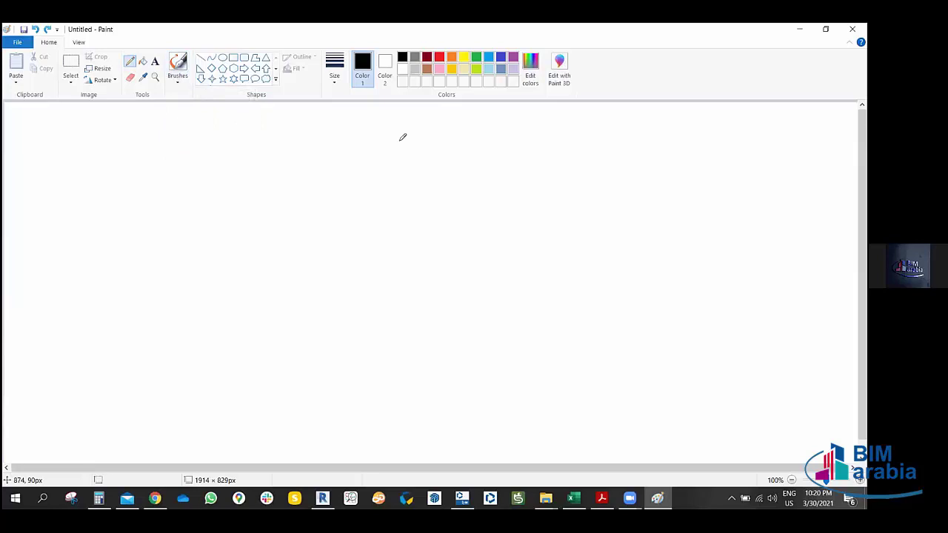
{"action": "left_click", "coordinate": [439, 58]}
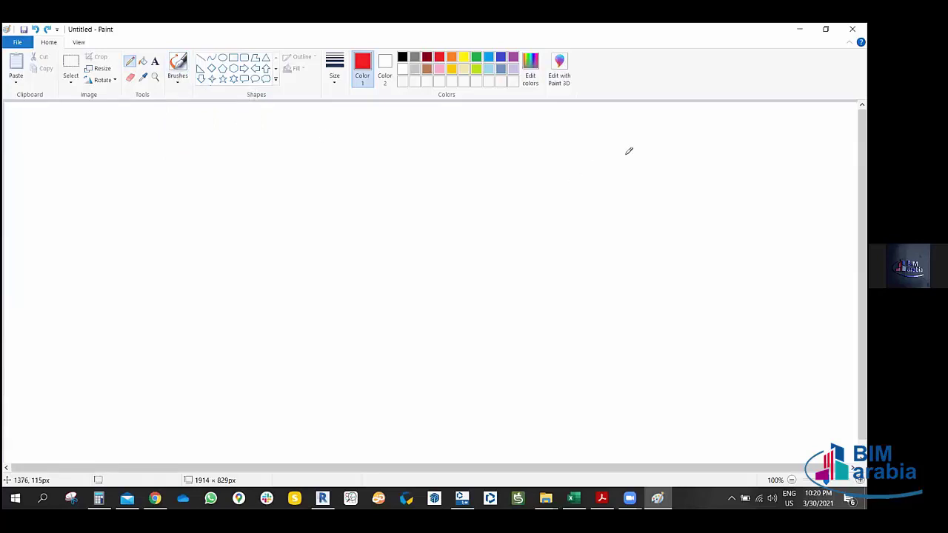
Draw circles labelled S, A and ME, then arrows down from the S and A circles
{"action": "left_click_drag", "start_coordinate": [629, 152], "coordinate": [626, 148]}
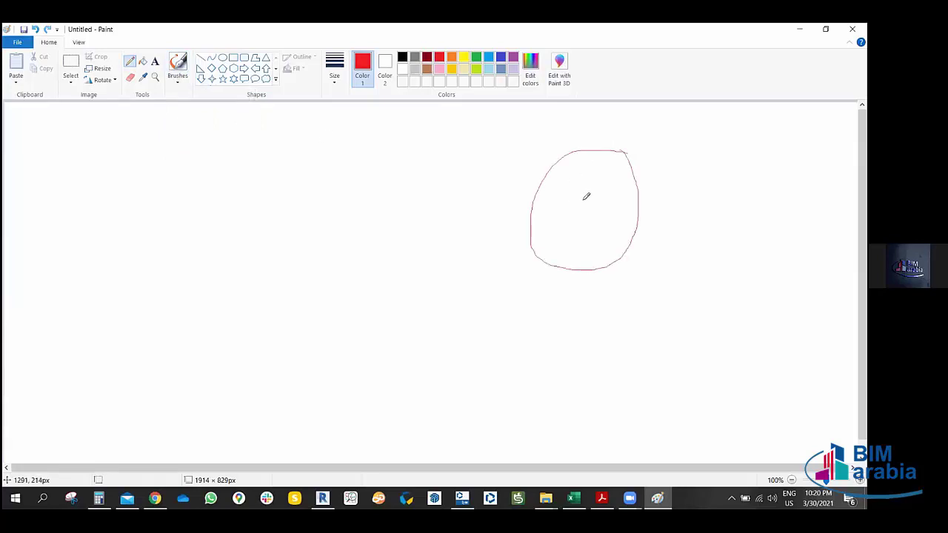
{"action": "left_click_drag", "start_coordinate": [571, 187], "coordinate": [558, 219]}
{"action": "mouse_move", "coordinate": [394, 163]}
{"action": "left_mouse_down"}
{"action": "mouse_move", "coordinate": [349, 184]}
{"action": "mouse_move", "coordinate": [417, 154]}
{"action": "mouse_move", "coordinate": [384, 158]}
{"action": "left_mouse_up"}
{"action": "mouse_move", "coordinate": [386, 180]}
{"action": "left_mouse_down"}
{"action": "mouse_move", "coordinate": [411, 208]}
{"action": "mouse_move", "coordinate": [388, 197]}
{"action": "left_mouse_up"}
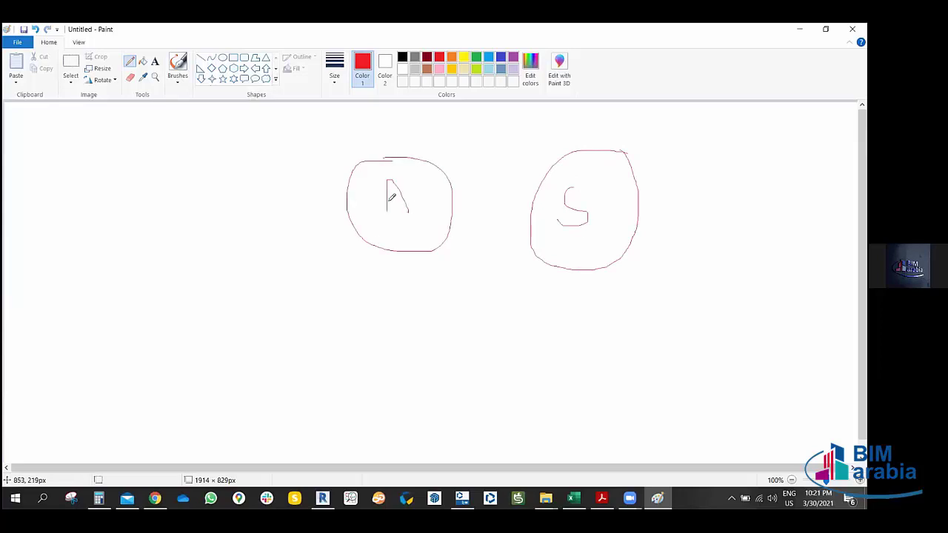
{"action": "mouse_move", "coordinate": [212, 157]}
{"action": "left_mouse_down"}
{"action": "mouse_move", "coordinate": [233, 250]}
{"action": "mouse_move", "coordinate": [237, 168]}
{"action": "mouse_move", "coordinate": [208, 161]}
{"action": "left_mouse_up"}
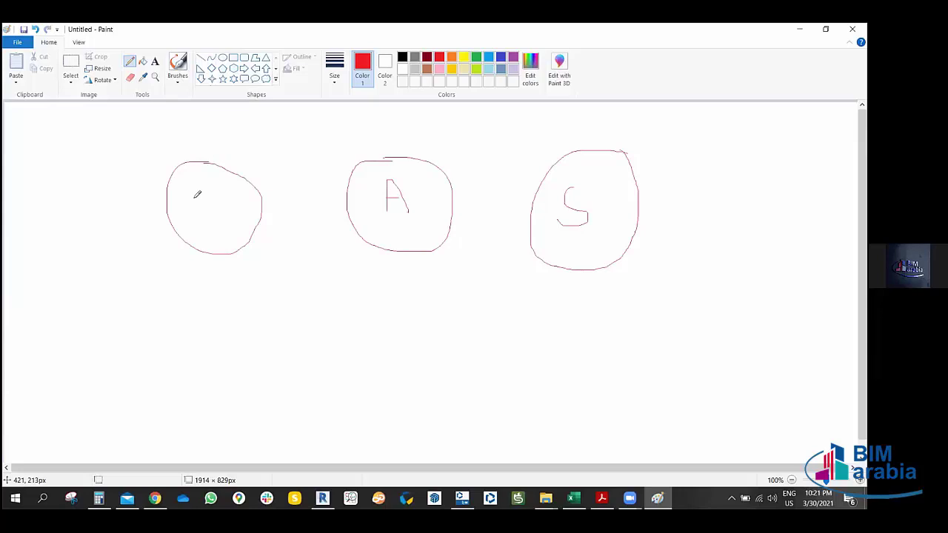
{"action": "mouse_move", "coordinate": [197, 194]}
{"action": "left_mouse_down"}
{"action": "mouse_move", "coordinate": [220, 215]}
{"action": "mouse_move", "coordinate": [231, 215]}
{"action": "mouse_move", "coordinate": [226, 197]}
{"action": "mouse_move", "coordinate": [246, 200]}
{"action": "left_mouse_up"}
{"action": "left_click_drag", "start_coordinate": [230, 208], "coordinate": [250, 206]}
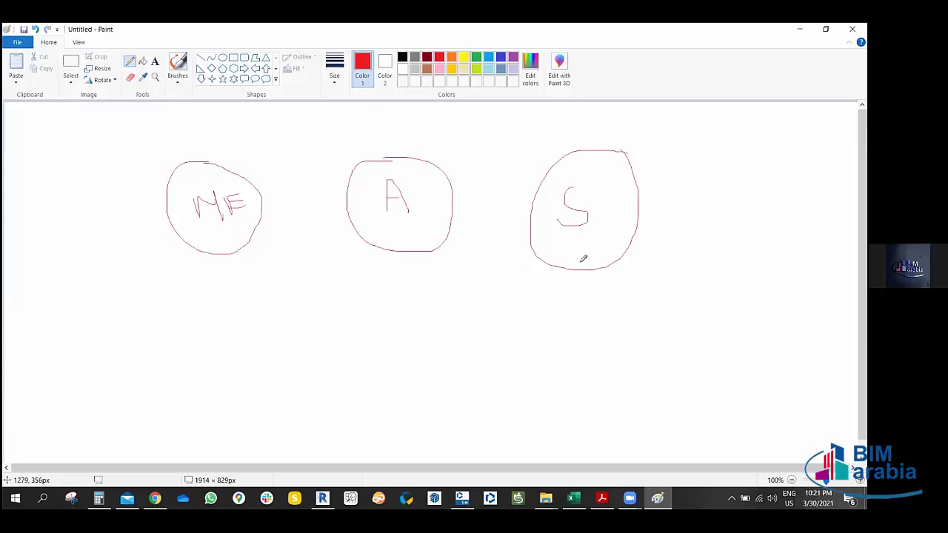
{"action": "mouse_move", "coordinate": [585, 252]}
{"action": "left_mouse_down"}
{"action": "mouse_move", "coordinate": [571, 318]}
{"action": "mouse_move", "coordinate": [561, 302]}
{"action": "mouse_move", "coordinate": [573, 321]}
{"action": "left_mouse_up"}
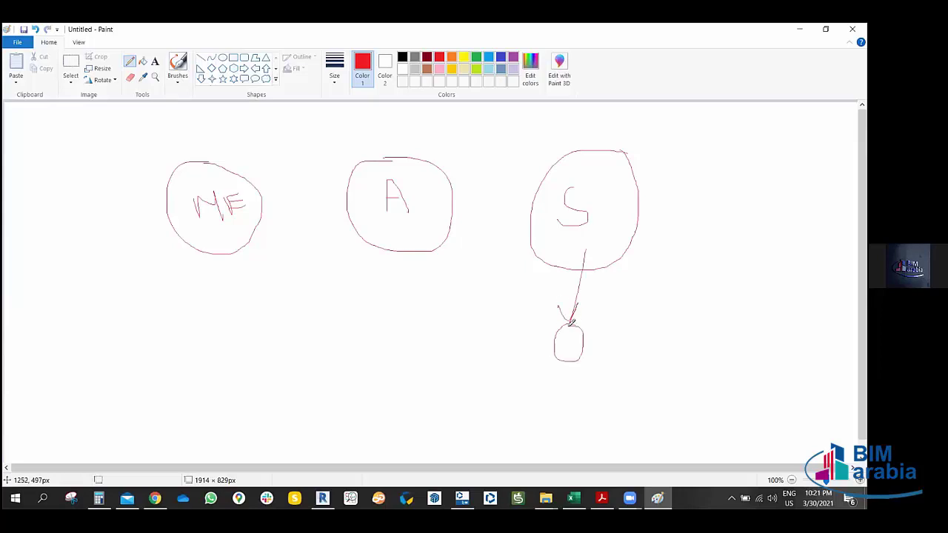
{"action": "mouse_move", "coordinate": [412, 239]}
{"action": "left_mouse_down"}
{"action": "mouse_move", "coordinate": [434, 311]}
{"action": "mouse_move", "coordinate": [413, 310]}
{"action": "mouse_move", "coordinate": [420, 324]}
{"action": "mouse_move", "coordinate": [451, 324]}
{"action": "mouse_move", "coordinate": [437, 317]}
{"action": "left_mouse_up"}
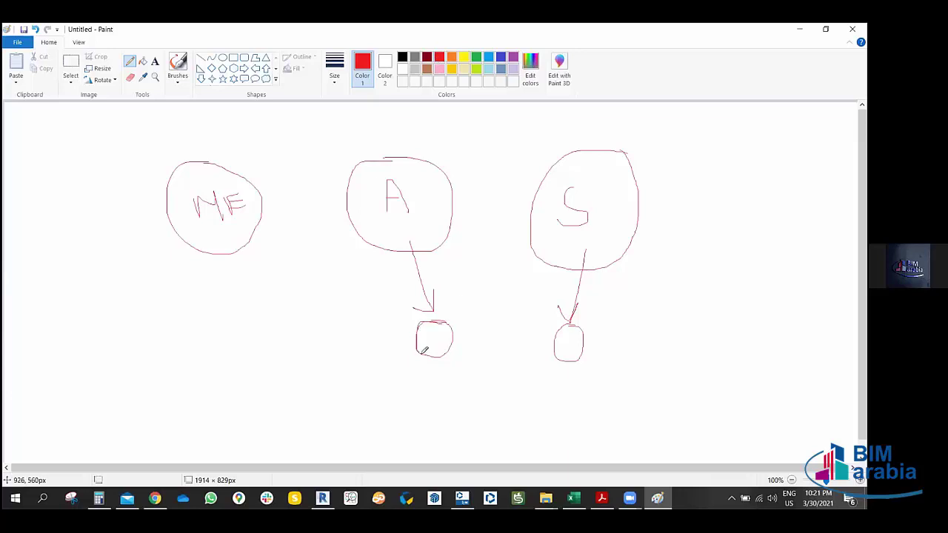
Box the small circle below A and draw lines from it to the ME and S circles
{"action": "mouse_move", "coordinate": [424, 352]}
{"action": "left_mouse_down"}
{"action": "mouse_move", "coordinate": [434, 355]}
{"action": "mouse_move", "coordinate": [439, 320]}
{"action": "left_mouse_up"}
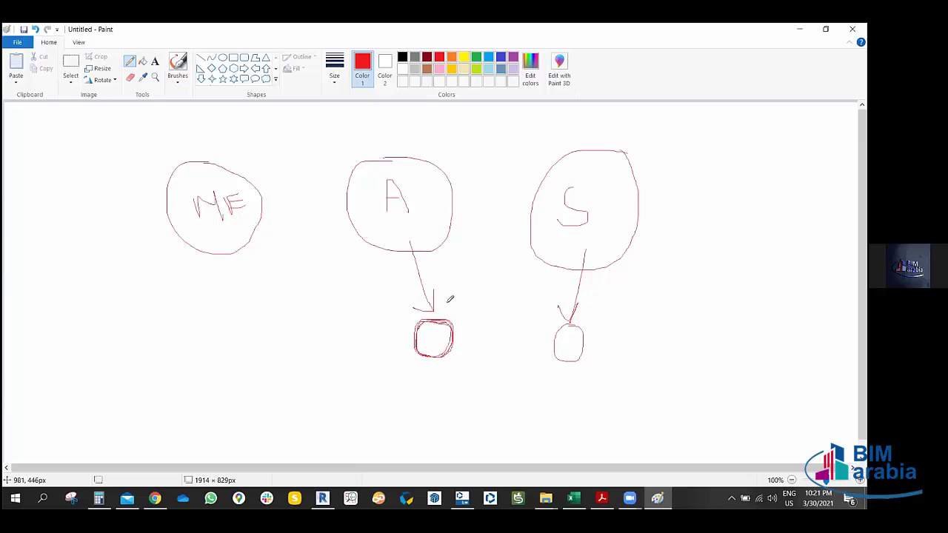
{"action": "mouse_move", "coordinate": [468, 302]}
{"action": "left_mouse_down"}
{"action": "mouse_move", "coordinate": [392, 302]}
{"action": "mouse_move", "coordinate": [437, 375]}
{"action": "mouse_move", "coordinate": [467, 365]}
{"action": "mouse_move", "coordinate": [469, 301]}
{"action": "mouse_move", "coordinate": [531, 231]}
{"action": "left_mouse_up"}
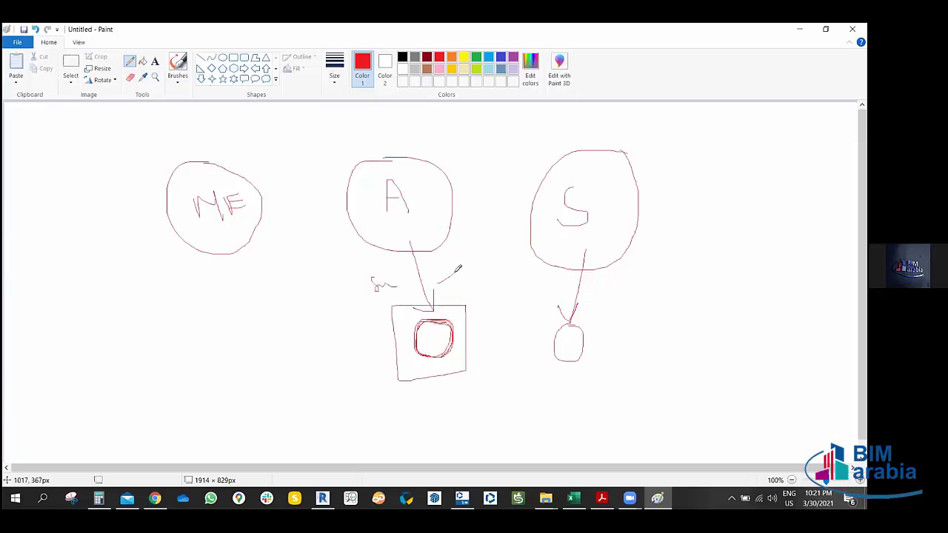
{"action": "mouse_move", "coordinate": [371, 323]}
{"action": "left_mouse_down"}
{"action": "mouse_move", "coordinate": [255, 235]}
{"action": "mouse_move", "coordinate": [240, 253]}
{"action": "left_mouse_up"}
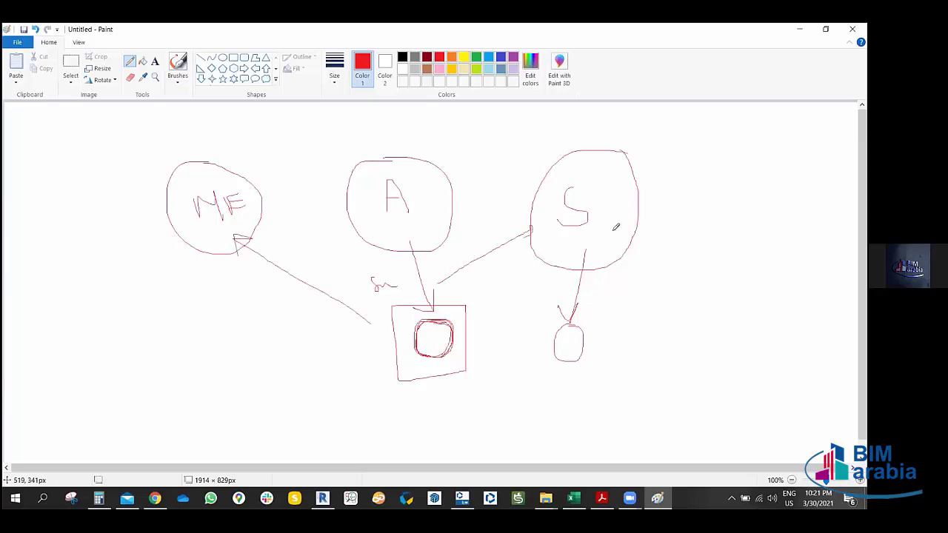
{"action": "left_click_drag", "start_coordinate": [438, 174], "coordinate": [470, 147]}
{"action": "mouse_move", "coordinate": [425, 164]}
{"action": "left_mouse_down"}
{"action": "mouse_move", "coordinate": [494, 116]}
{"action": "mouse_move", "coordinate": [509, 127]}
{"action": "mouse_move", "coordinate": [499, 138]}
{"action": "left_mouse_up"}
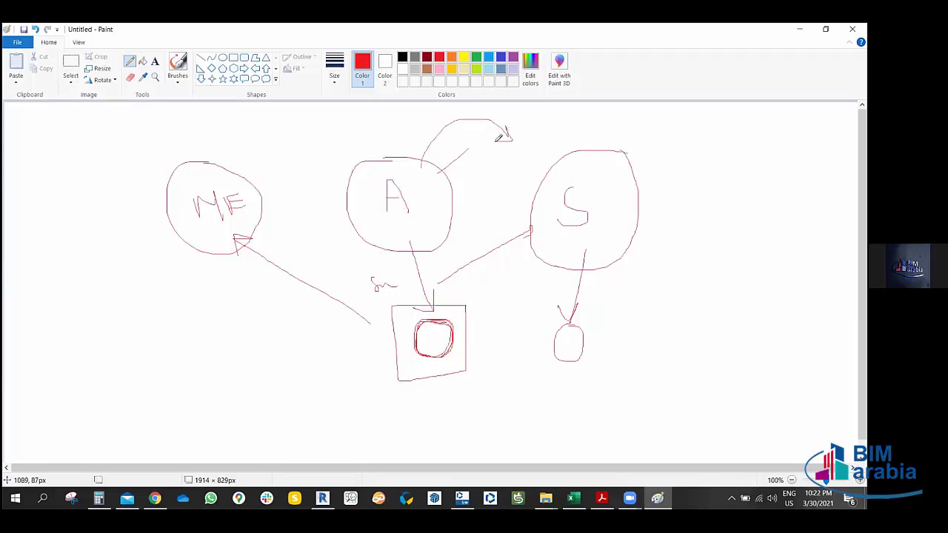
{"action": "left_click_drag", "start_coordinate": [383, 159], "coordinate": [372, 324]}
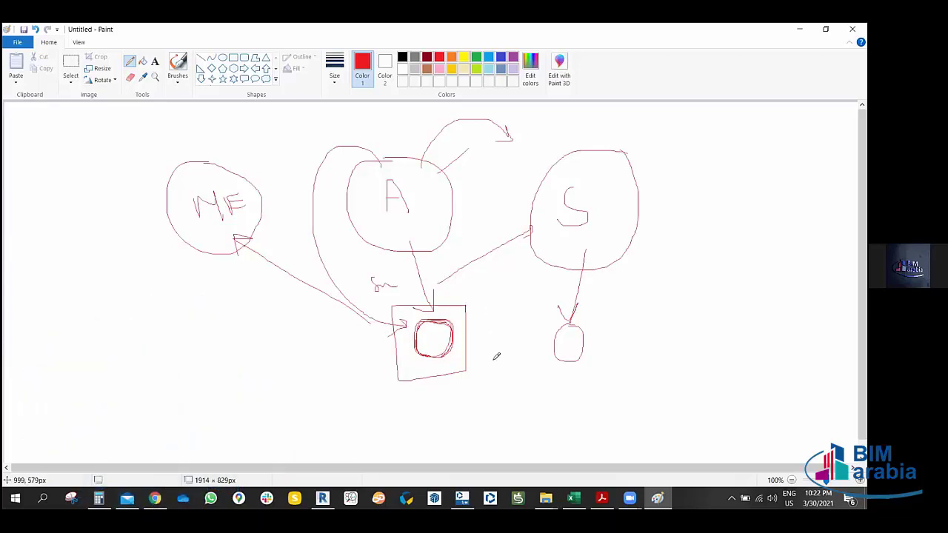
Finish the letter S, link a line to the boxed circle, and add a curved arrow up-left
{"action": "left_click_drag", "start_coordinate": [566, 190], "coordinate": [594, 197]}
{"action": "mouse_move", "coordinate": [289, 272]}
{"action": "left_mouse_down"}
{"action": "mouse_move", "coordinate": [424, 332]}
{"action": "mouse_move", "coordinate": [436, 367]}
{"action": "mouse_move", "coordinate": [453, 349]}
{"action": "mouse_move", "coordinate": [419, 315]}
{"action": "mouse_move", "coordinate": [407, 342]}
{"action": "mouse_move", "coordinate": [432, 364]}
{"action": "mouse_move", "coordinate": [453, 340]}
{"action": "mouse_move", "coordinate": [438, 317]}
{"action": "left_mouse_up"}
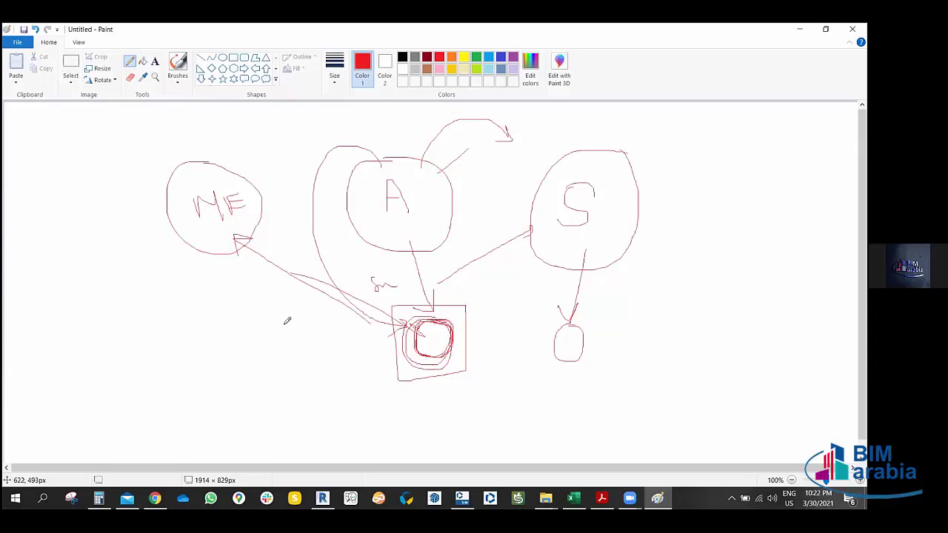
{"action": "mouse_move", "coordinate": [285, 324]}
{"action": "left_mouse_down"}
{"action": "mouse_move", "coordinate": [311, 325]}
{"action": "mouse_move", "coordinate": [314, 343]}
{"action": "left_mouse_up"}
{"action": "mouse_move", "coordinate": [363, 356]}
{"action": "left_mouse_down"}
{"action": "mouse_move", "coordinate": [207, 297]}
{"action": "mouse_move", "coordinate": [212, 318]}
{"action": "left_mouse_up"}
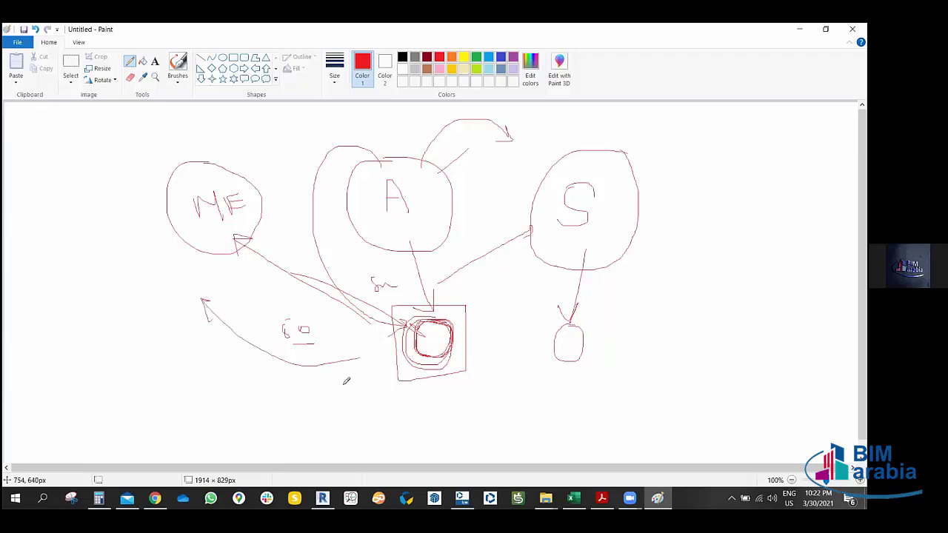
Draw a down-left curved arrow, N and letter labels, a left arrow, and a curve up to S
{"action": "left_click_drag", "start_coordinate": [359, 360], "coordinate": [186, 411]}
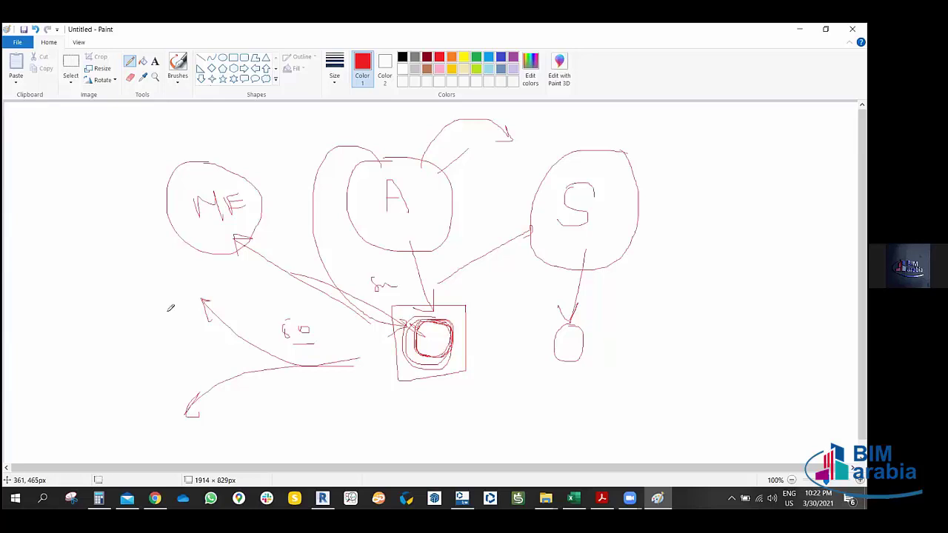
{"action": "mouse_move", "coordinate": [163, 286]}
{"action": "left_mouse_down"}
{"action": "mouse_move", "coordinate": [175, 301]}
{"action": "mouse_move", "coordinate": [184, 272]}
{"action": "left_mouse_up"}
{"action": "left_click_drag", "start_coordinate": [148, 398], "coordinate": [169, 417]}
{"action": "mouse_move", "coordinate": [238, 354]}
{"action": "left_mouse_down"}
{"action": "mouse_move", "coordinate": [90, 353]}
{"action": "mouse_move", "coordinate": [106, 360]}
{"action": "left_mouse_up"}
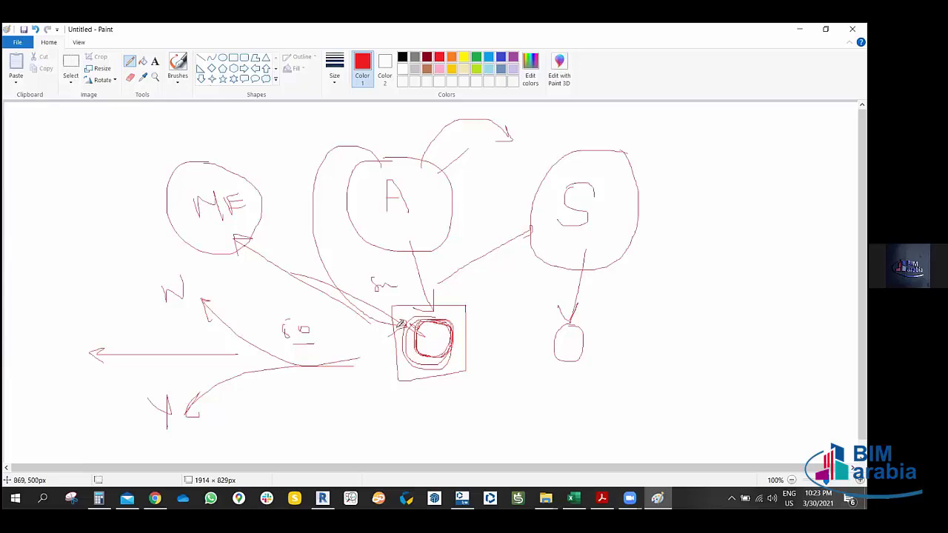
{"action": "mouse_move", "coordinate": [465, 318]}
{"action": "left_mouse_down"}
{"action": "mouse_move", "coordinate": [531, 274]}
{"action": "mouse_move", "coordinate": [555, 229]}
{"action": "mouse_move", "coordinate": [551, 242]}
{"action": "left_mouse_up"}
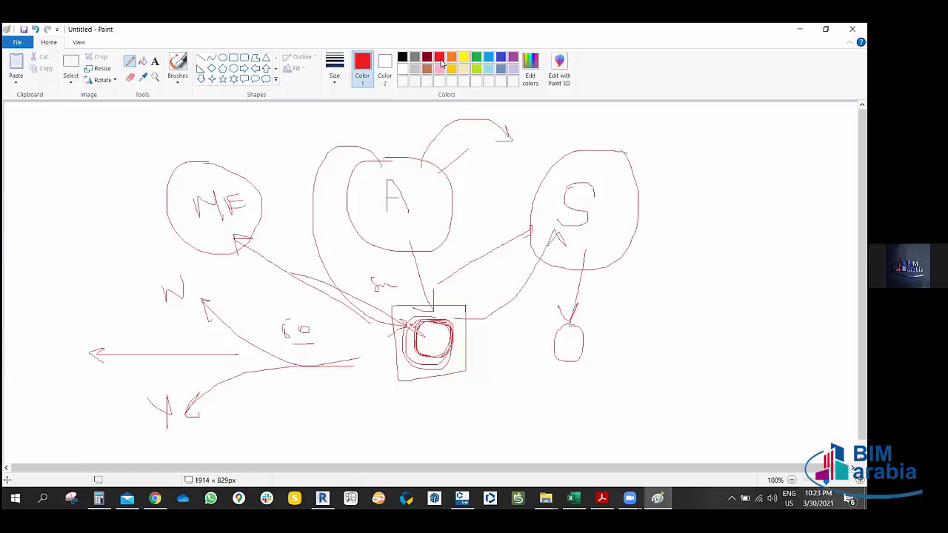
In green, trace the box's links to the ME and S circles and add two branching arrows right of S
{"action": "left_click", "coordinate": [477, 58]}
{"action": "left_click_drag", "start_coordinate": [449, 308], "coordinate": [540, 239]}
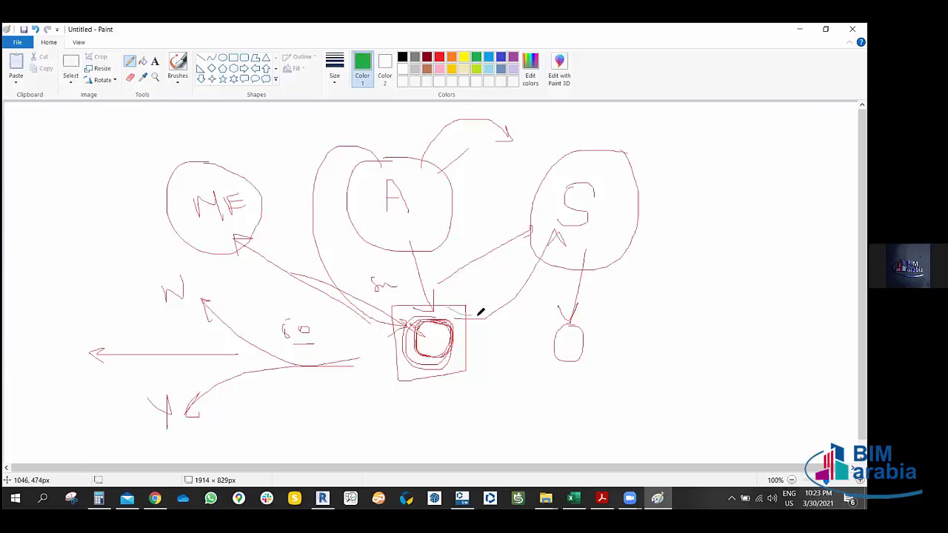
{"action": "mouse_move", "coordinate": [400, 320]}
{"action": "left_mouse_down"}
{"action": "mouse_move", "coordinate": [248, 233]}
{"action": "mouse_move", "coordinate": [261, 236]}
{"action": "left_mouse_up"}
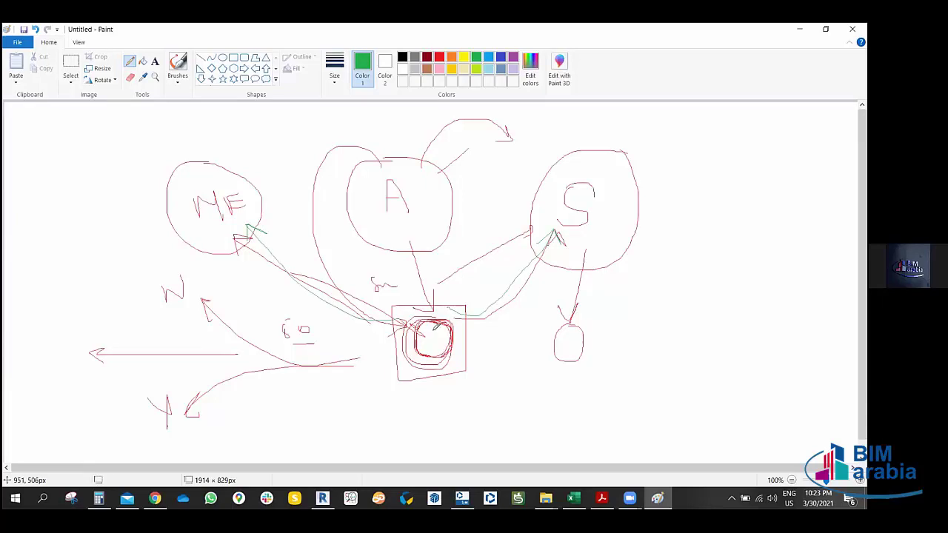
{"action": "left_click_drag", "start_coordinate": [406, 317], "coordinate": [394, 344]}
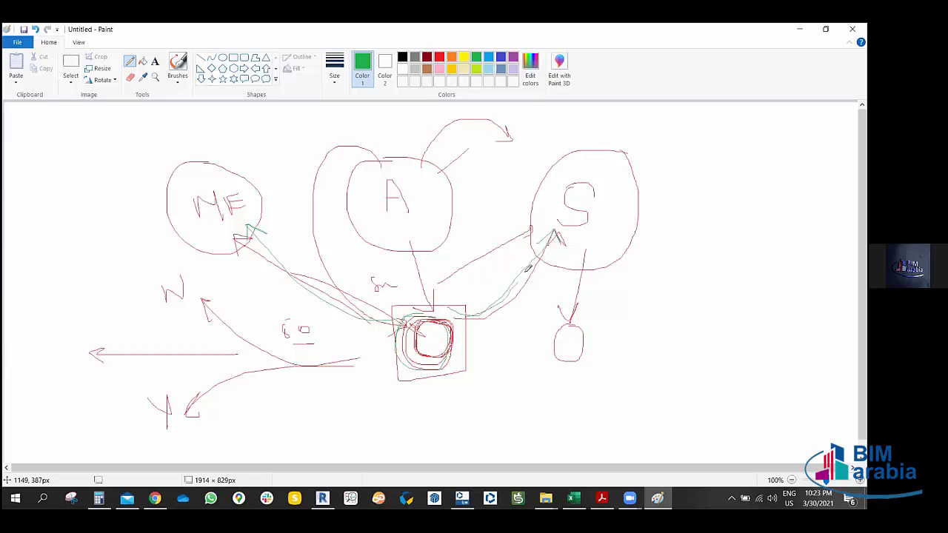
{"action": "left_click_drag", "start_coordinate": [469, 314], "coordinate": [556, 231]}
{"action": "mouse_move", "coordinate": [634, 271]}
{"action": "left_mouse_down"}
{"action": "mouse_move", "coordinate": [729, 184]}
{"action": "mouse_move", "coordinate": [743, 192]}
{"action": "left_mouse_up"}
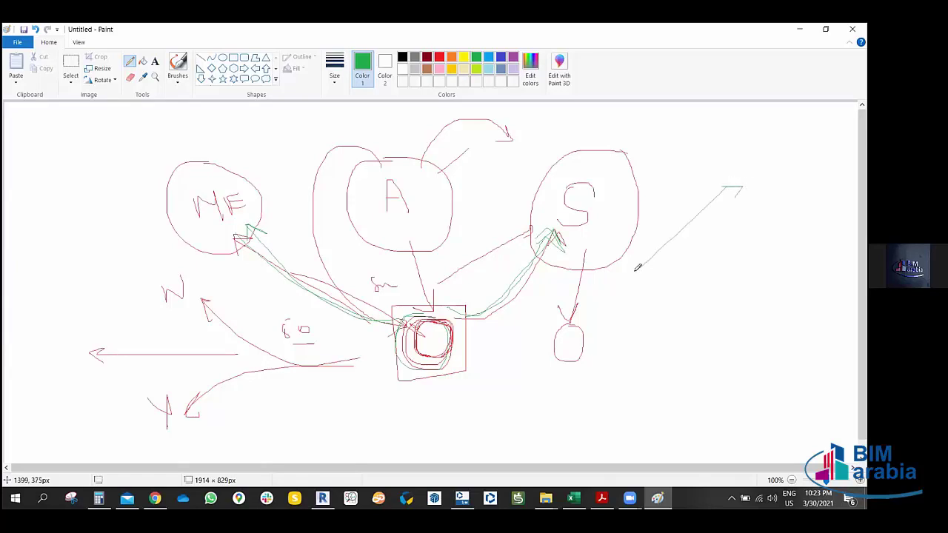
{"action": "mouse_move", "coordinate": [635, 271]}
{"action": "left_mouse_down"}
{"action": "mouse_move", "coordinate": [752, 307]}
{"action": "mouse_move", "coordinate": [757, 327]}
{"action": "left_mouse_up"}
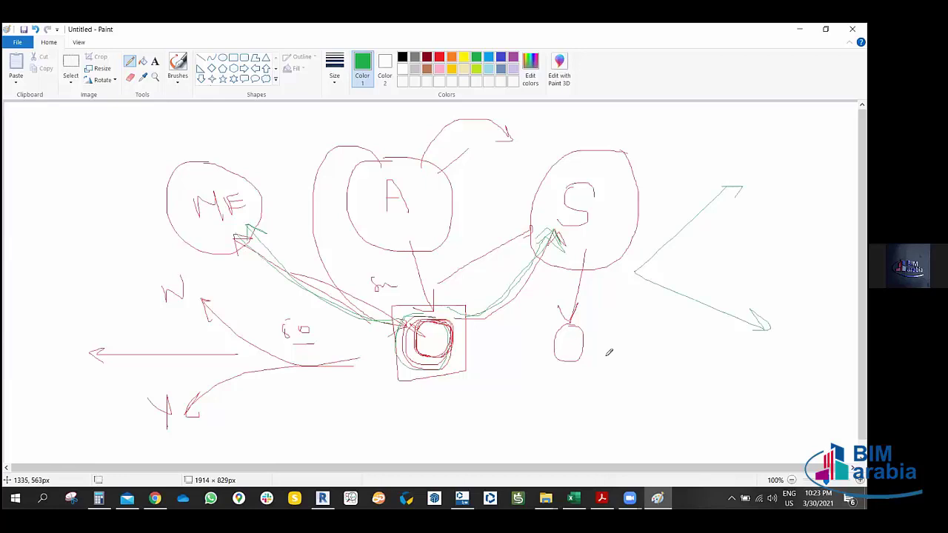
Back in the browser, go to ISO 19650-2 Folder Structure > Work in Progress > Arch Model, then open Activity
{"action": "left_click", "coordinate": [155, 498]}
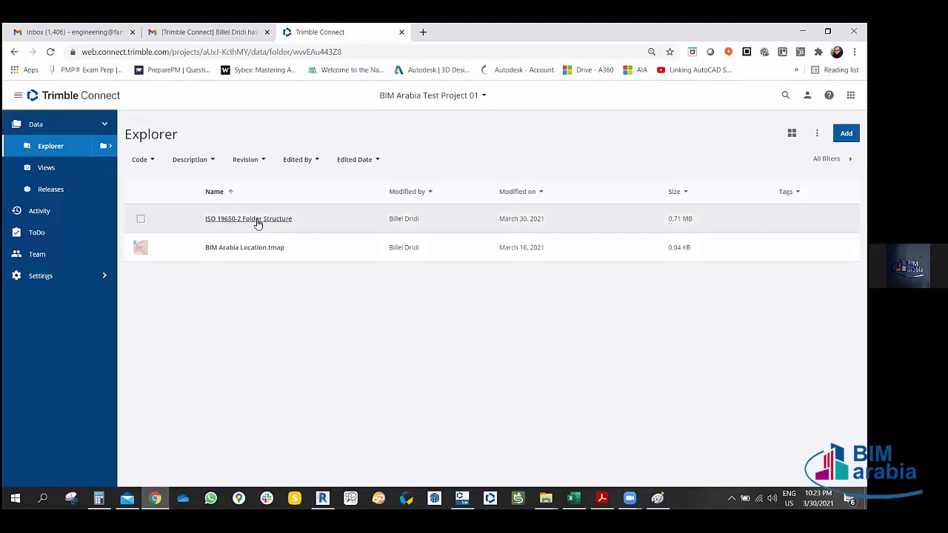
{"action": "left_click", "coordinate": [258, 220]}
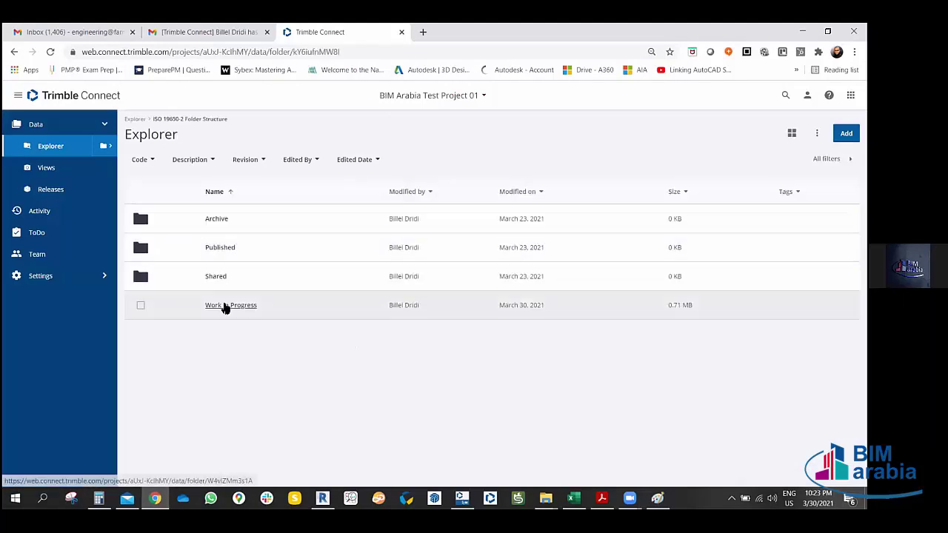
{"action": "left_click", "coordinate": [226, 307]}
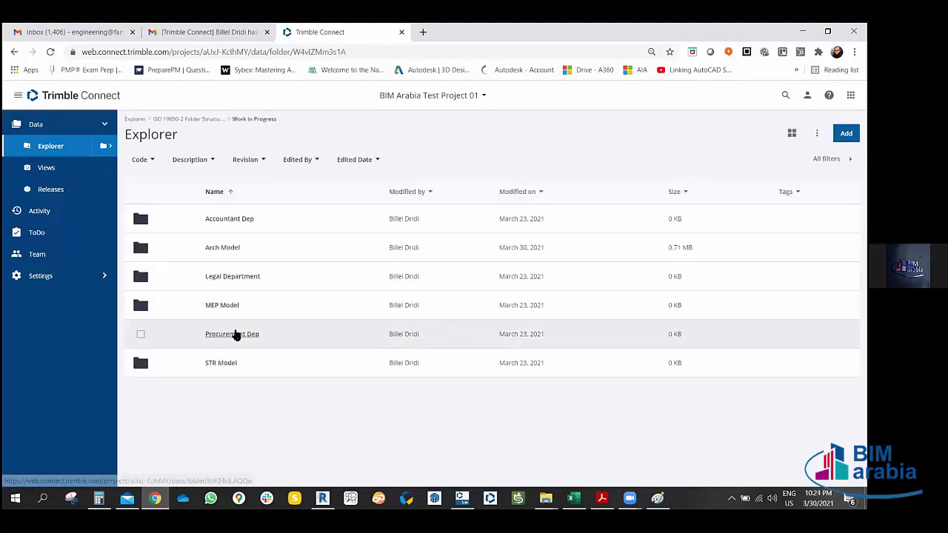
{"action": "left_click", "coordinate": [225, 250]}
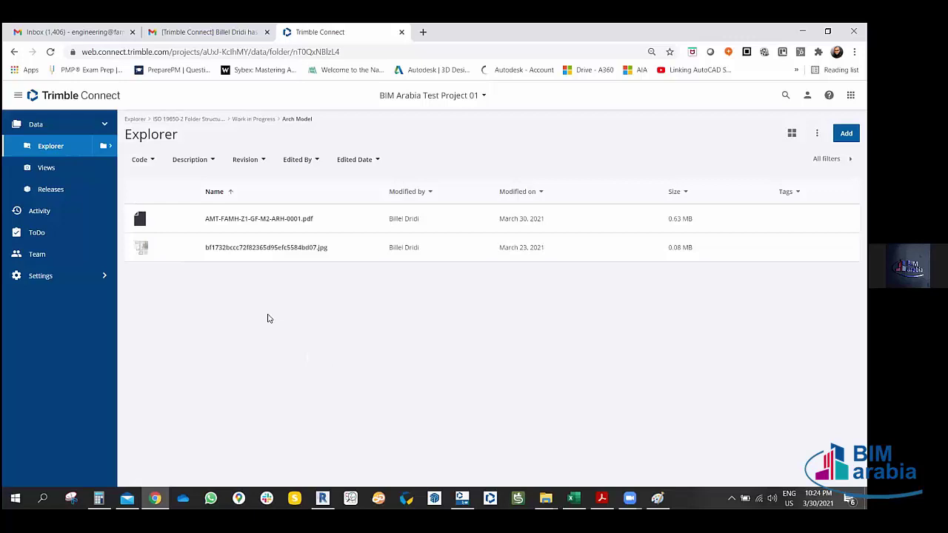
{"action": "mouse_move", "coordinate": [258, 219]}
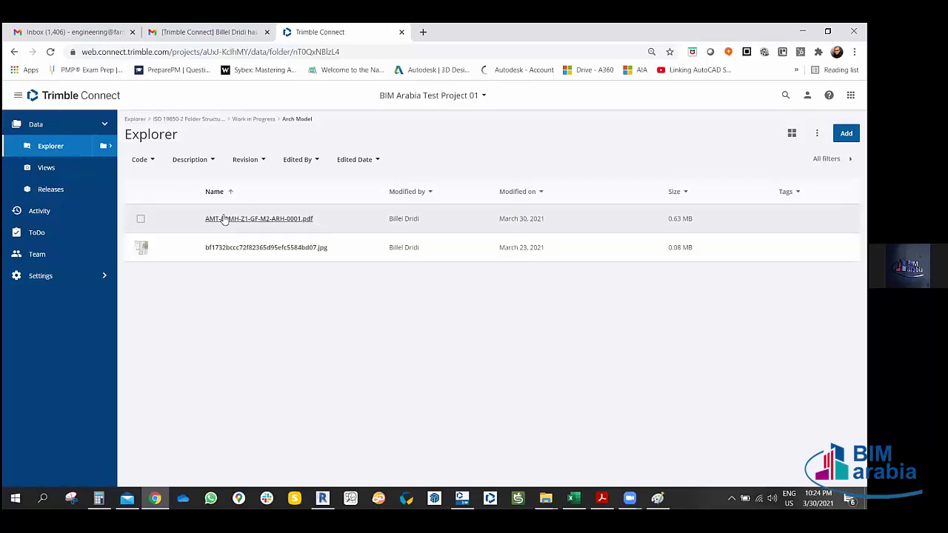
{"action": "left_click", "coordinate": [42, 212]}
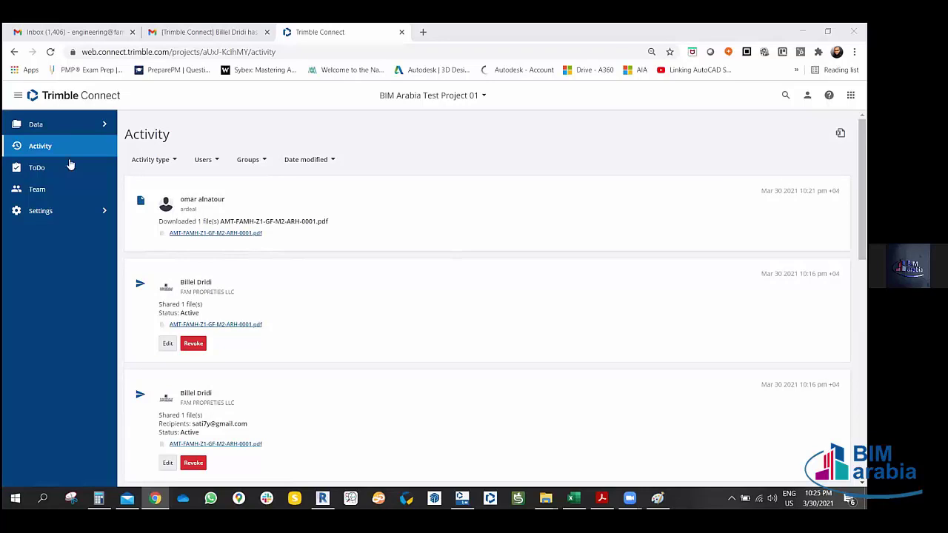
Refresh the Activity log to show the new download record for the PDF
{"action": "left_click", "coordinate": [45, 149]}
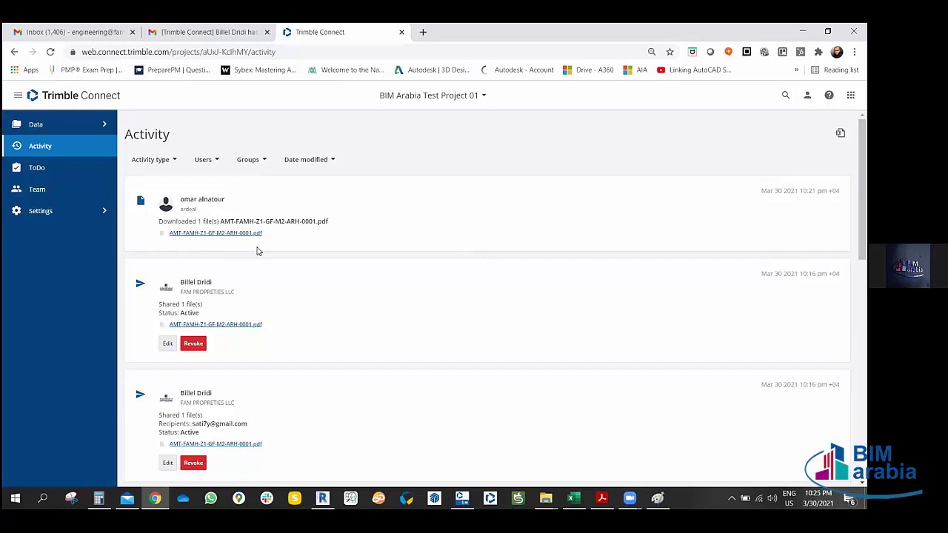
Navigate Explorer to ISO 19650-2 Folder Structure > Work in Progress > Arch Model
{"action": "left_click", "coordinate": [45, 128]}
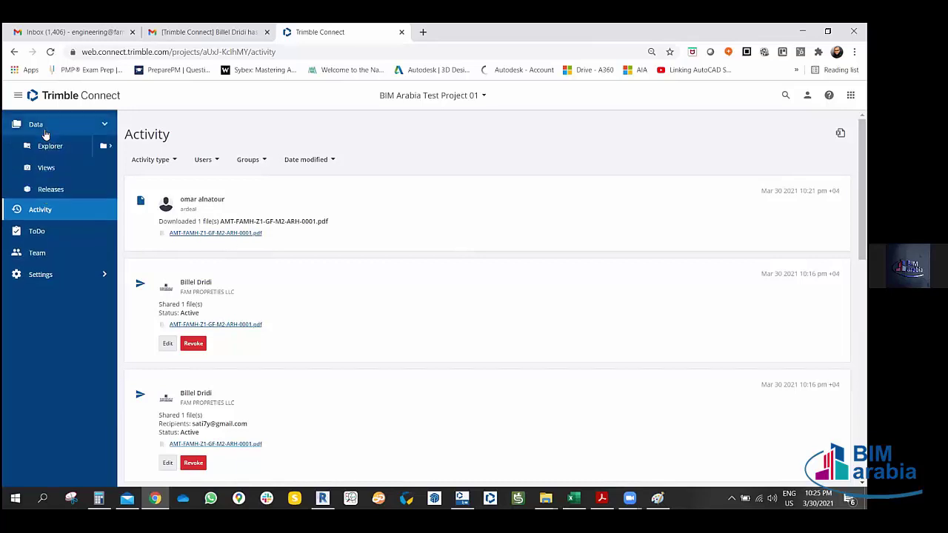
{"action": "left_click", "coordinate": [51, 147]}
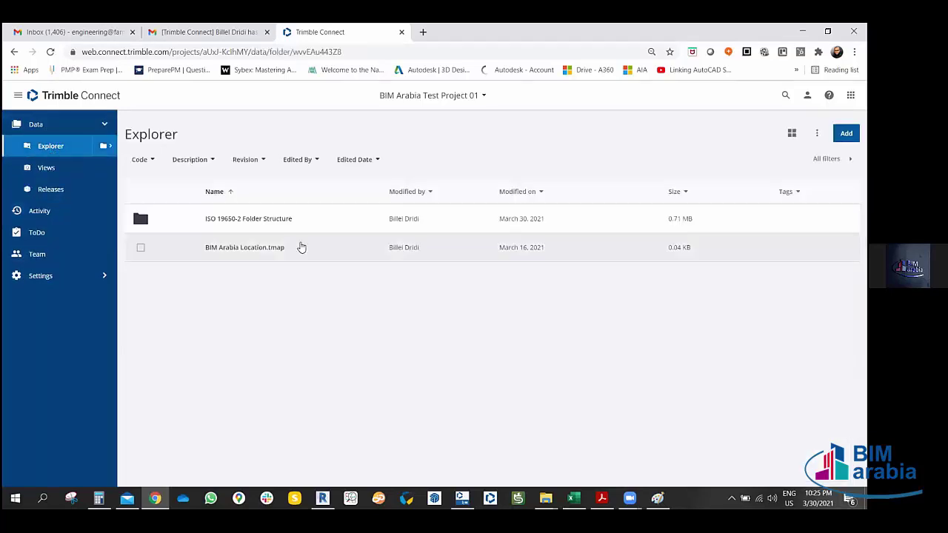
{"action": "left_click", "coordinate": [261, 229]}
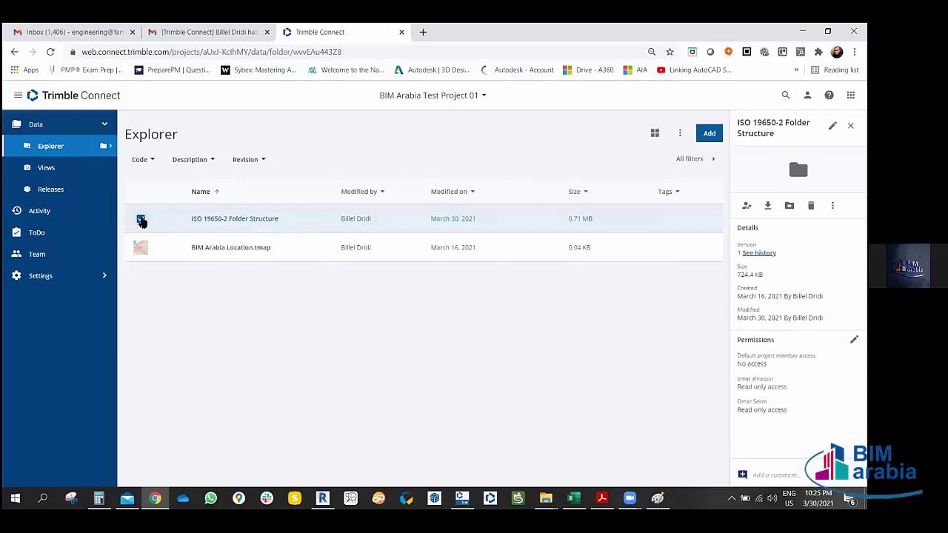
{"action": "left_click", "coordinate": [233, 220]}
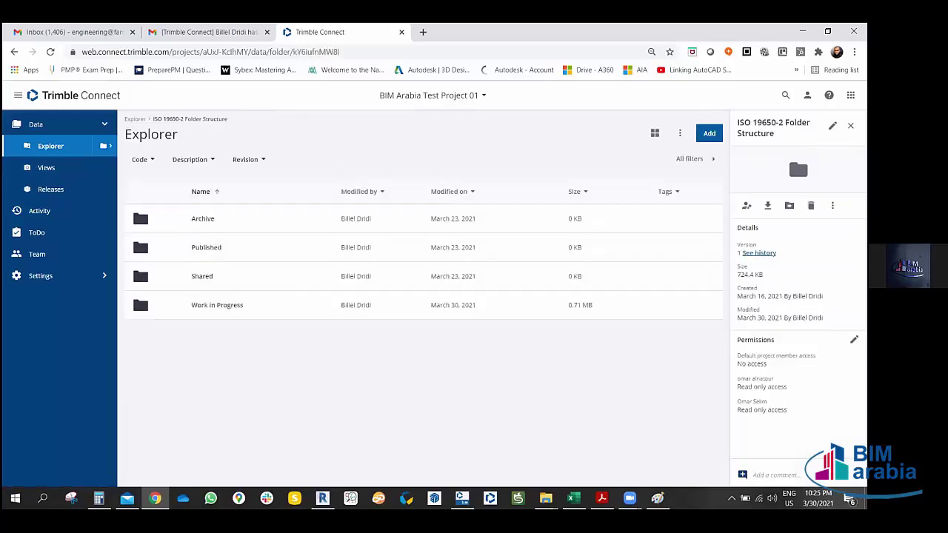
{"action": "left_click", "coordinate": [230, 306]}
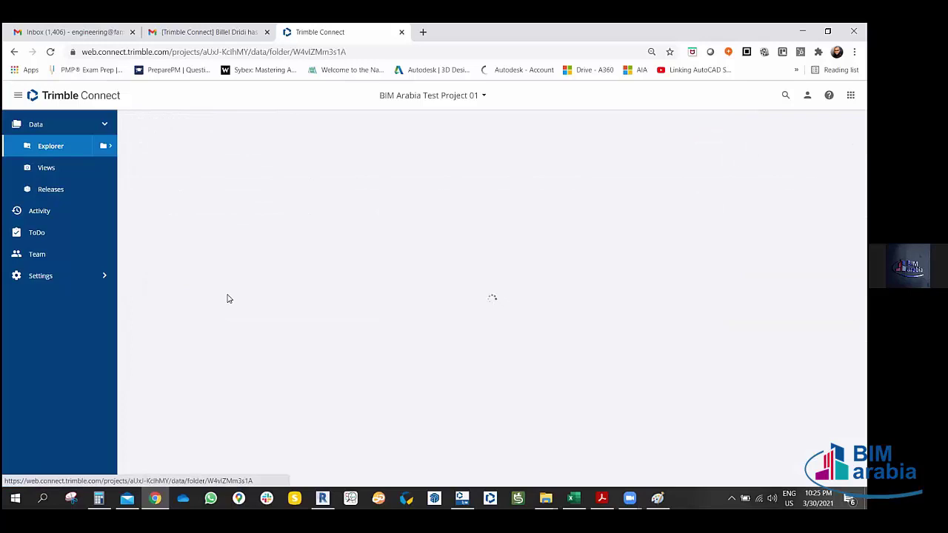
{"action": "left_click", "coordinate": [222, 245]}
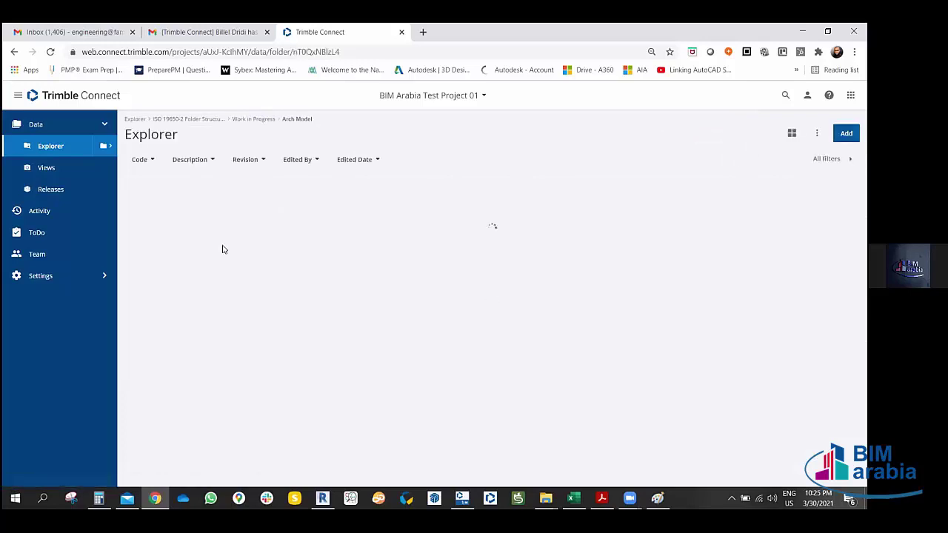
Select AMT-FAMH-Z1-GF-M2-ARH-0001.pdf and show its further actions list, down to See activity
{"action": "left_click", "coordinate": [141, 219]}
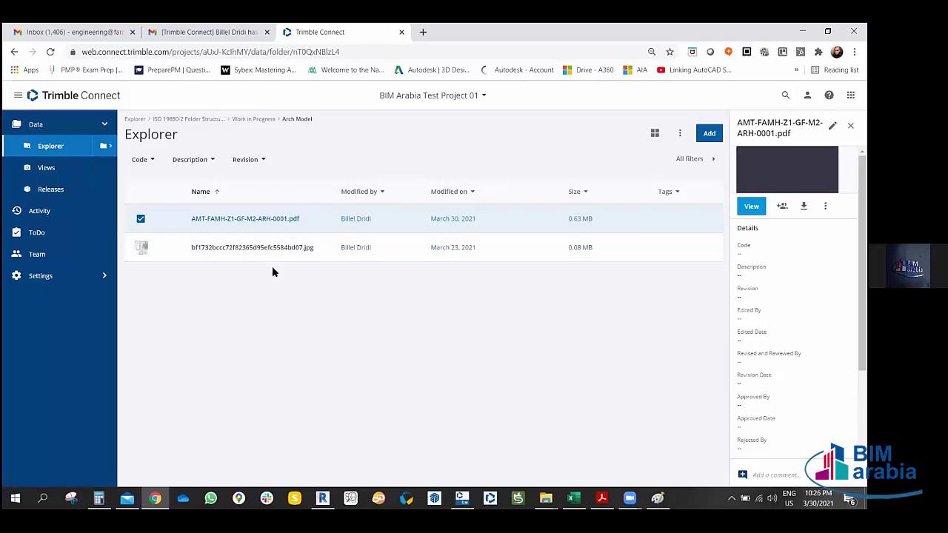
{"action": "mouse_move", "coordinate": [252, 248]}
{"action": "left_click", "coordinate": [825, 206]}
{"action": "left_click", "coordinate": [457, 383]}
{"action": "left_click", "coordinate": [826, 206]}
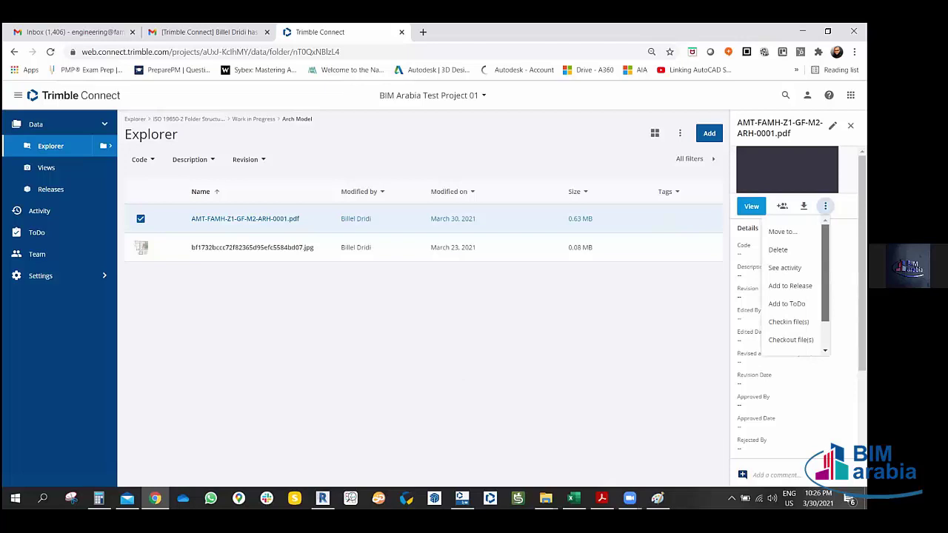
{"action": "scroll", "coordinate": [792, 296], "scroll_direction": "down", "scroll_amount": 3}
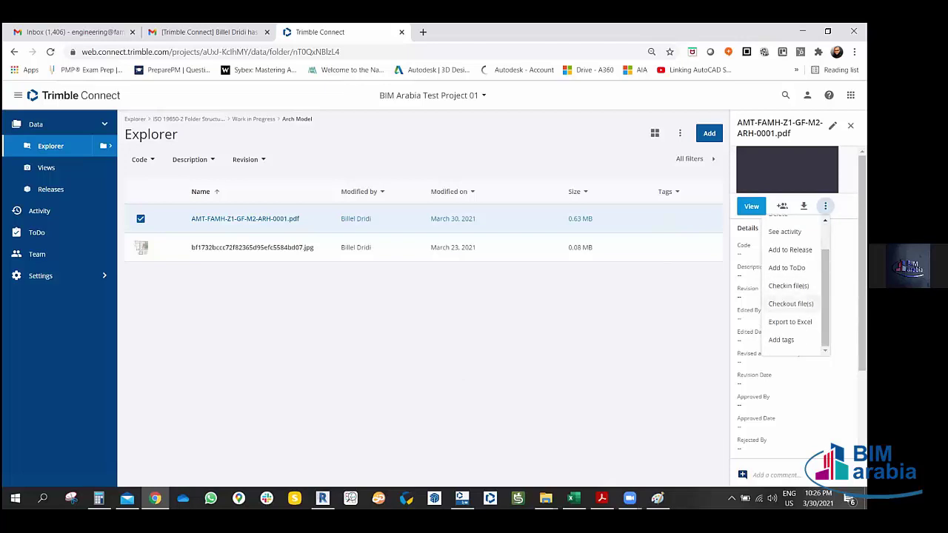
Check out AMT-FAMH-Z1-GF-M2-ARH-0001.pdf with Checkout file(s) from its details menu, then deselect it
{"action": "left_click", "coordinate": [141, 218]}
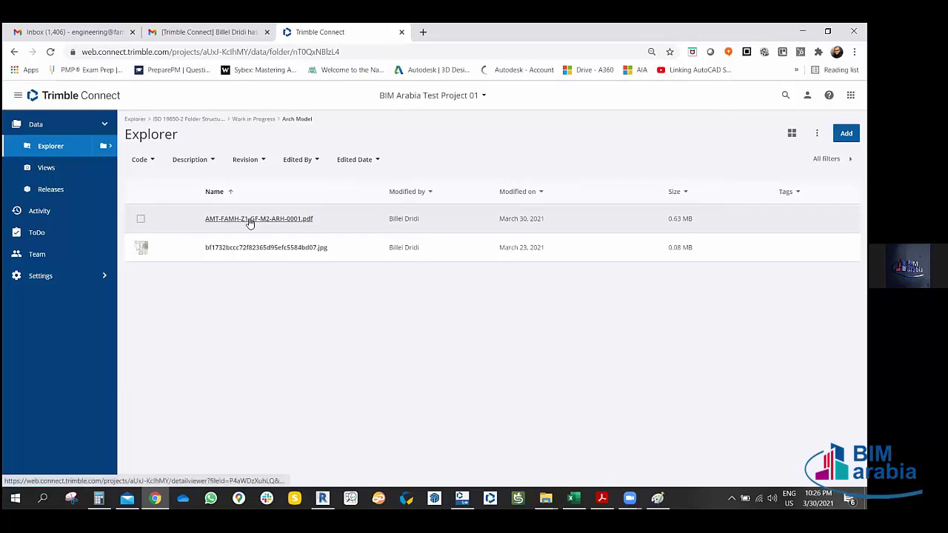
{"action": "left_click", "coordinate": [141, 218]}
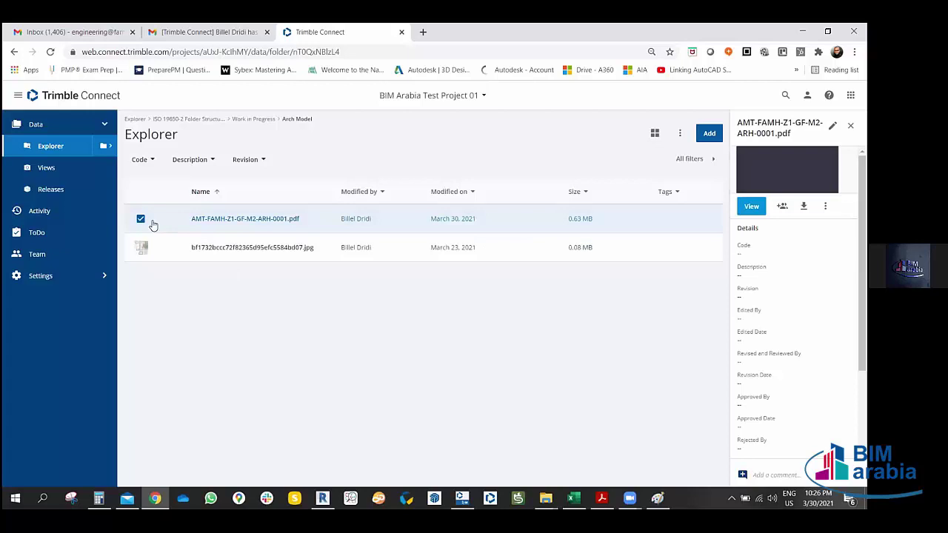
{"action": "left_click", "coordinate": [825, 206]}
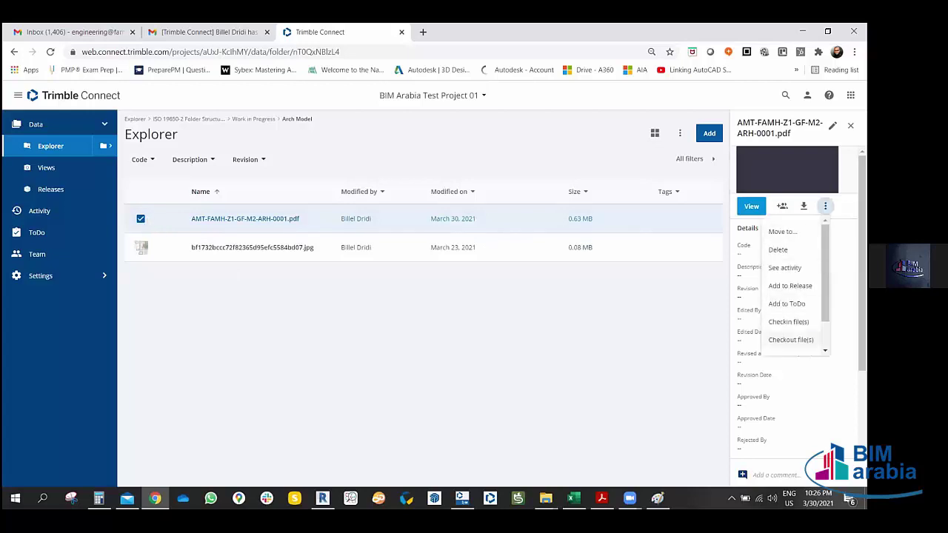
{"action": "left_click", "coordinate": [790, 340]}
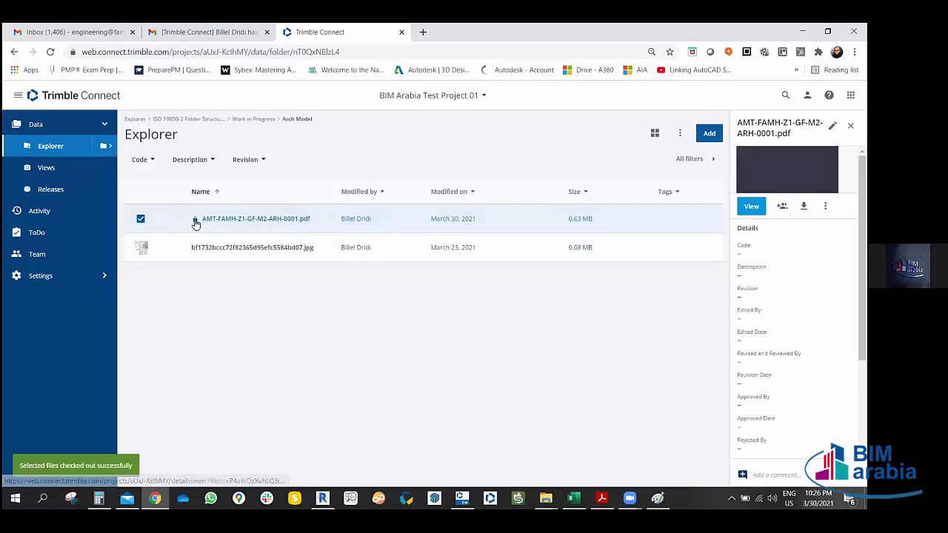
{"action": "left_click", "coordinate": [141, 221]}
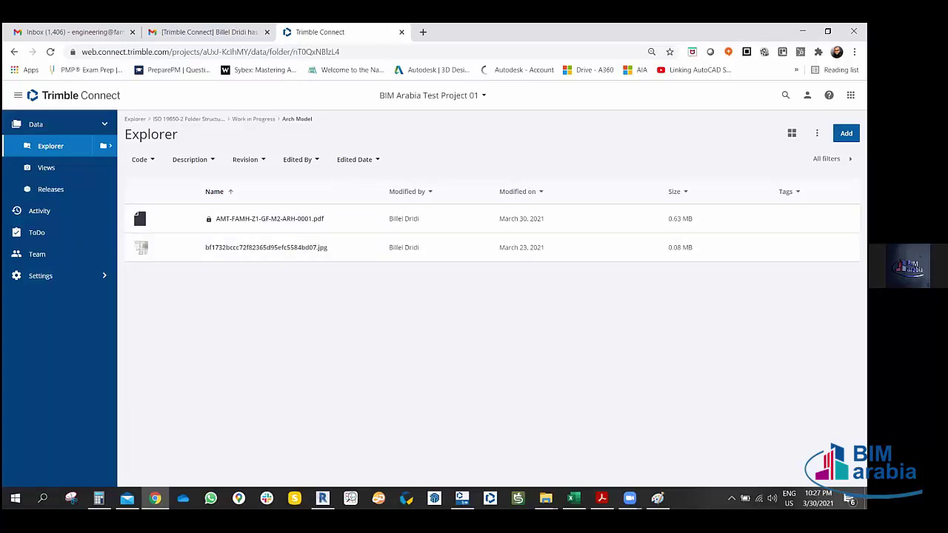
Minimize the Trimble Connect Sync window and check the locked PDF back in with Checkin file(s)
{"action": "left_click", "coordinate": [462, 498]}
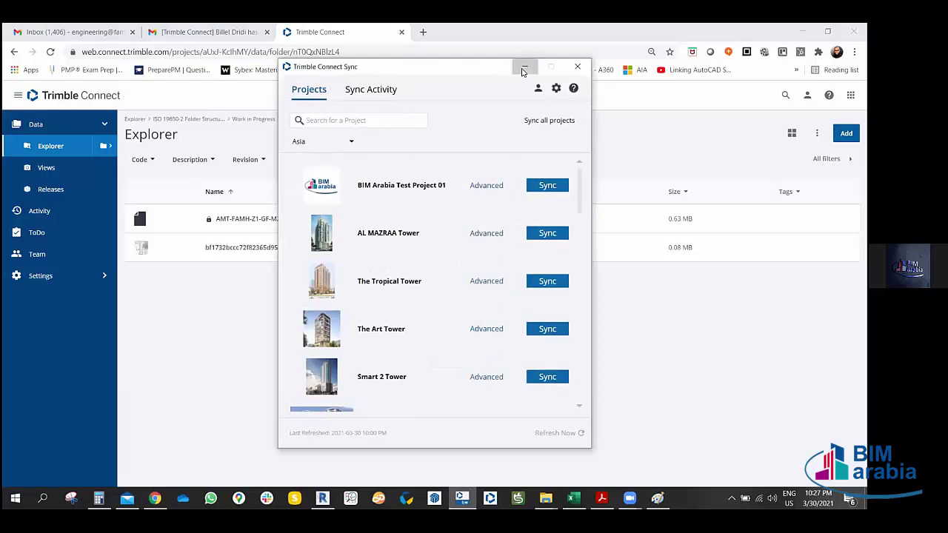
{"action": "left_click", "coordinate": [524, 71]}
{"action": "mouse_move", "coordinate": [141, 220]}
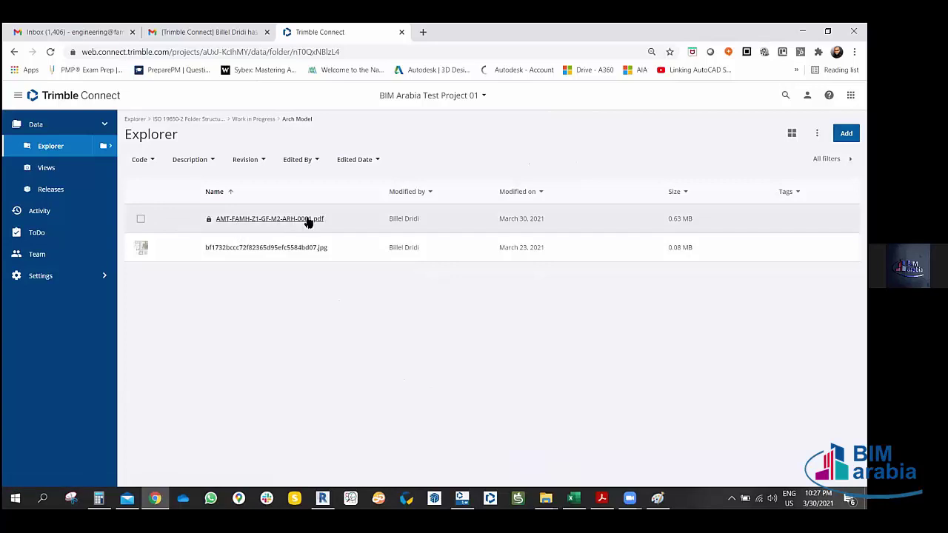
{"action": "left_click", "coordinate": [140, 219]}
{"action": "left_click", "coordinate": [825, 206]}
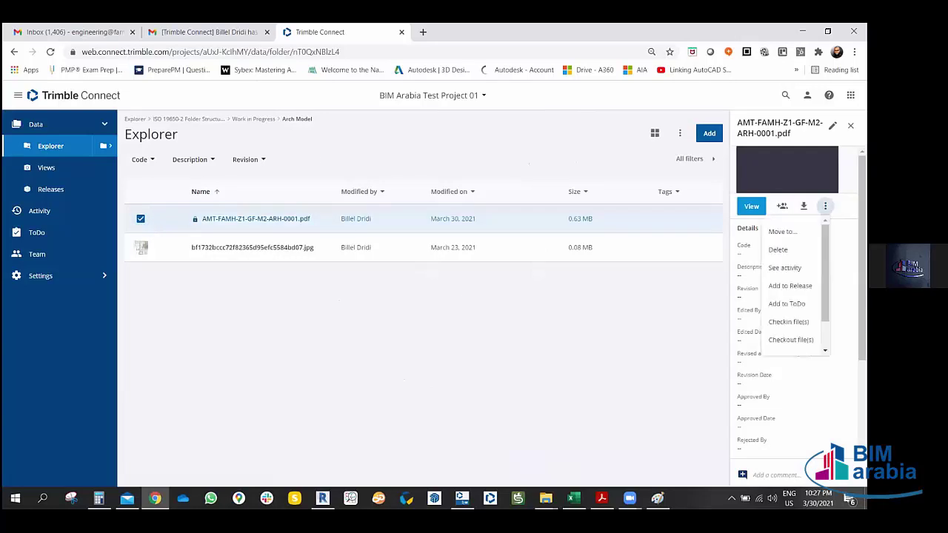
{"action": "left_click", "coordinate": [789, 322]}
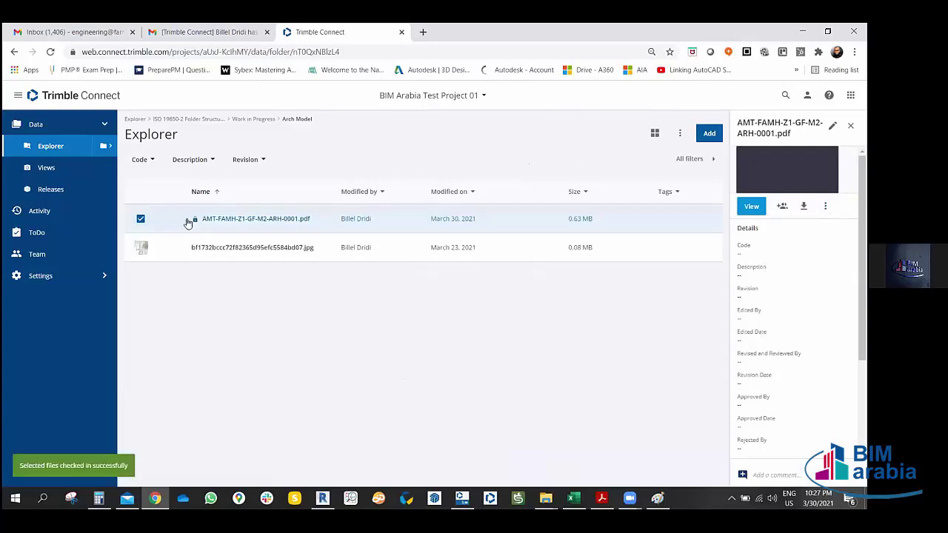
{"action": "left_click", "coordinate": [141, 220]}
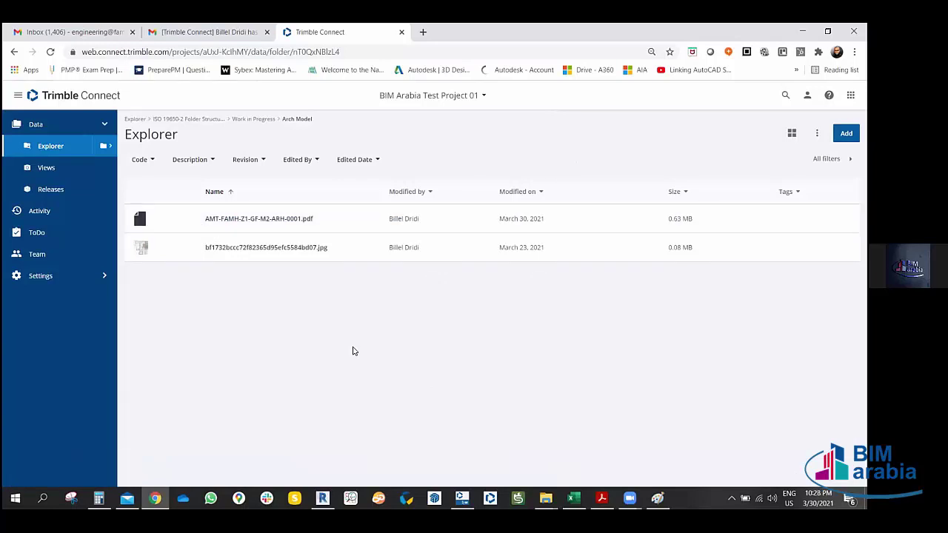
{"action": "mouse_move", "coordinate": [222, 219]}
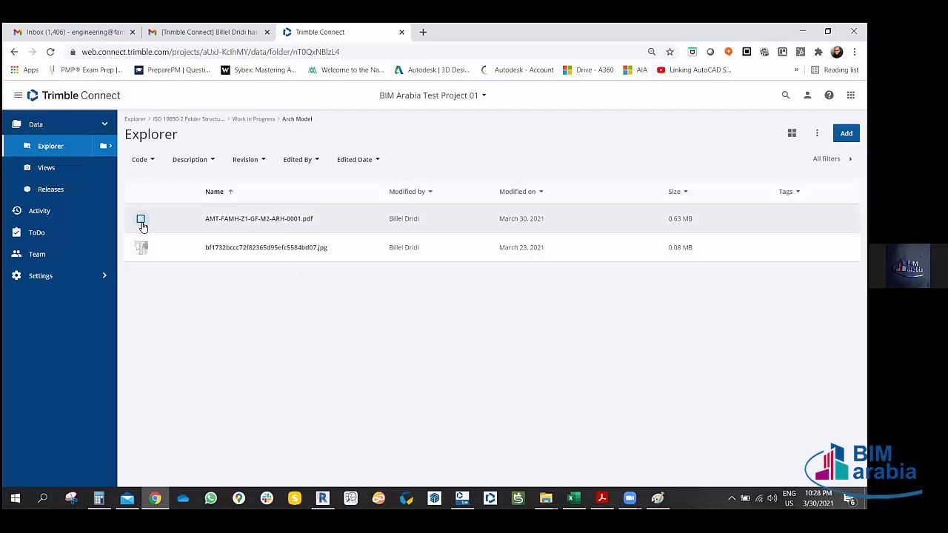
Go up to the ISO 19650-2 Folder Structure level and select the Work in Progress folder
{"action": "left_click", "coordinate": [141, 221]}
{"action": "left_click", "coordinate": [142, 220]}
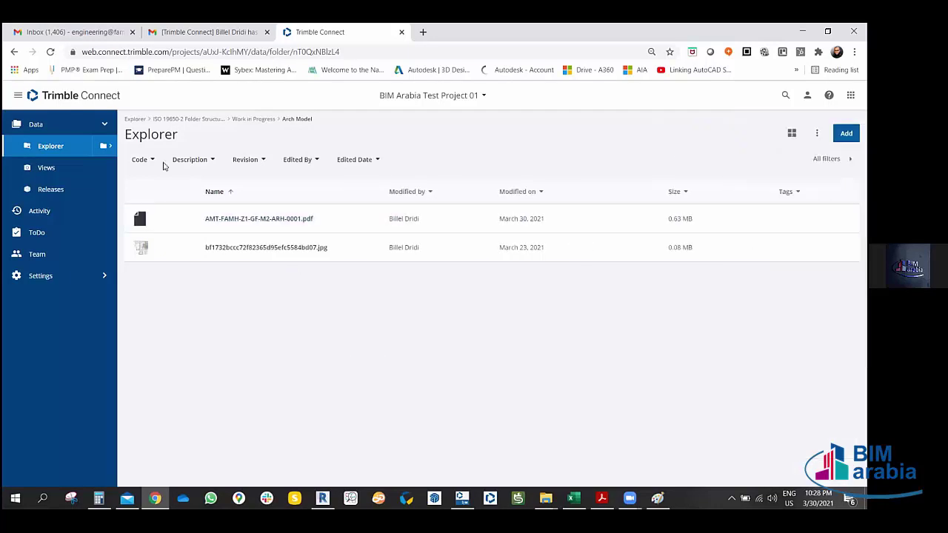
{"action": "left_click", "coordinate": [181, 119]}
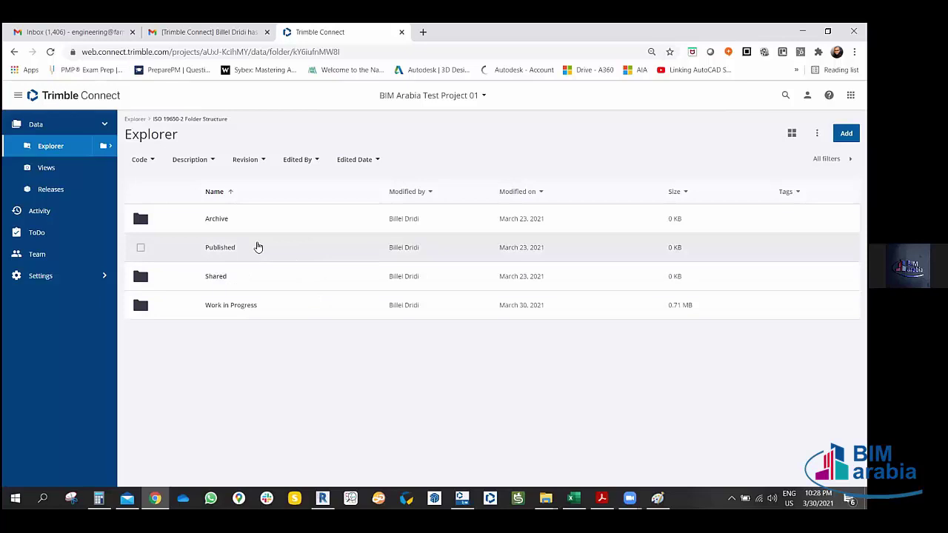
{"action": "left_click", "coordinate": [141, 221]}
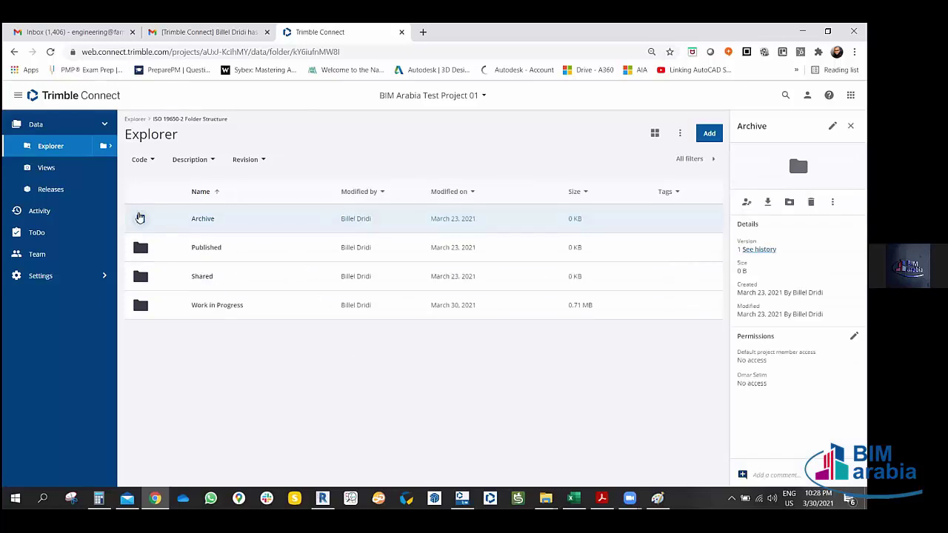
{"action": "left_click", "coordinate": [141, 219]}
{"action": "left_click", "coordinate": [139, 306]}
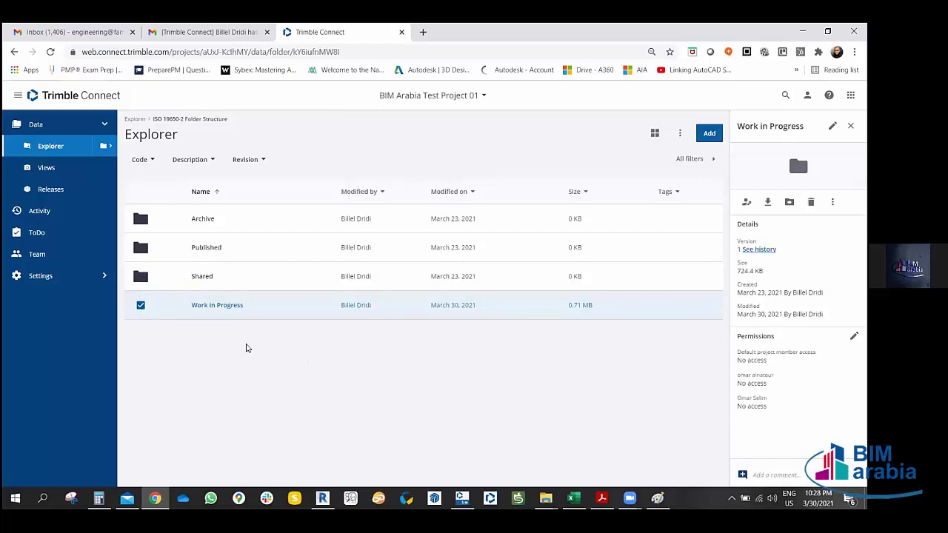
{"action": "left_click", "coordinate": [141, 305]}
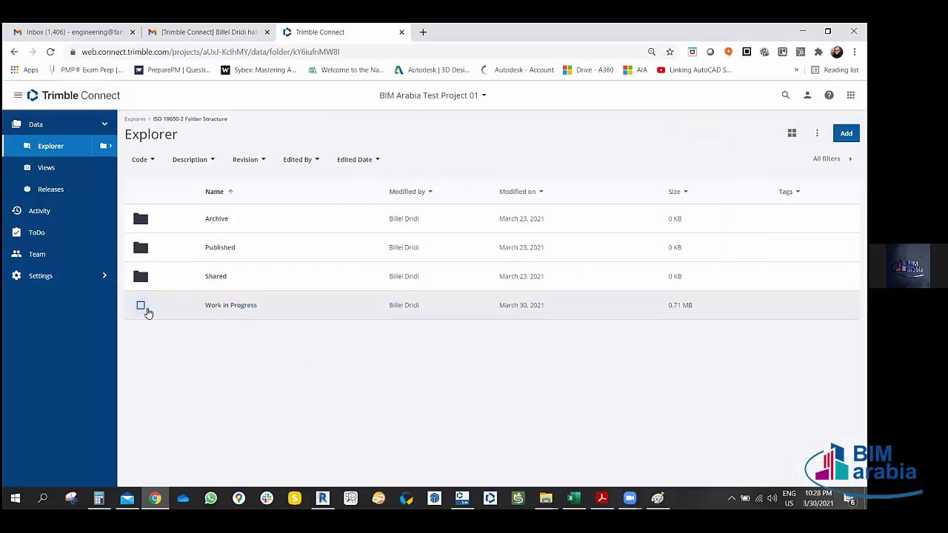
Check out all files in the Work in Progress folder with Checkout file(s)
{"action": "left_click", "coordinate": [140, 305]}
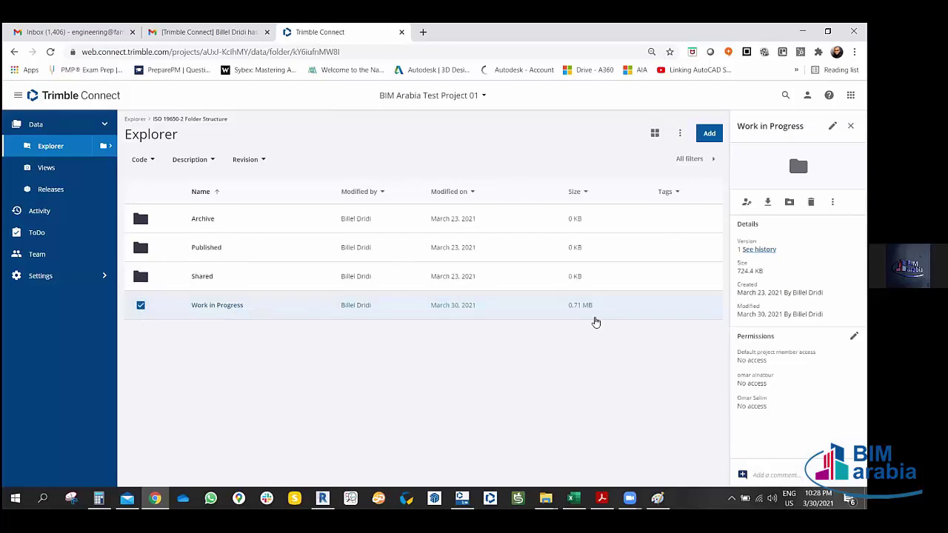
{"action": "left_click", "coordinate": [833, 202]}
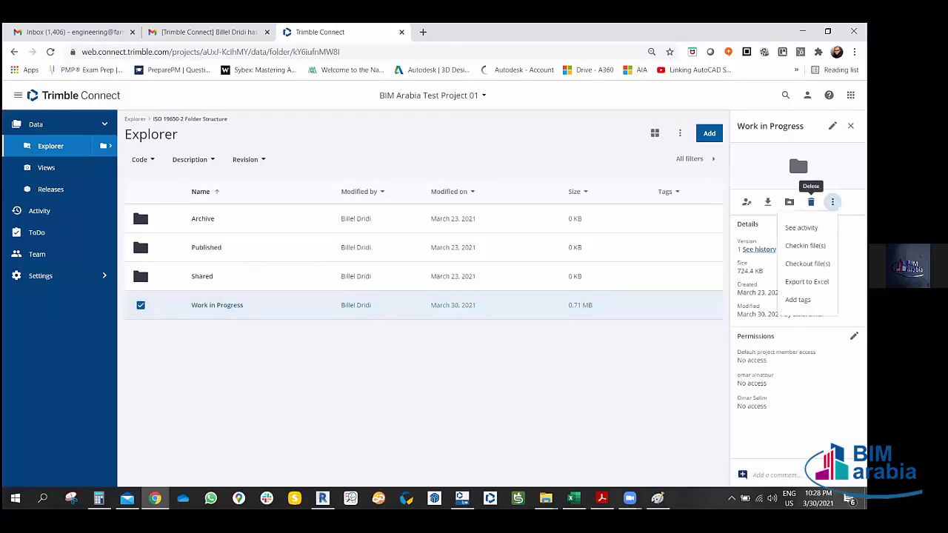
{"action": "left_click", "coordinate": [807, 263]}
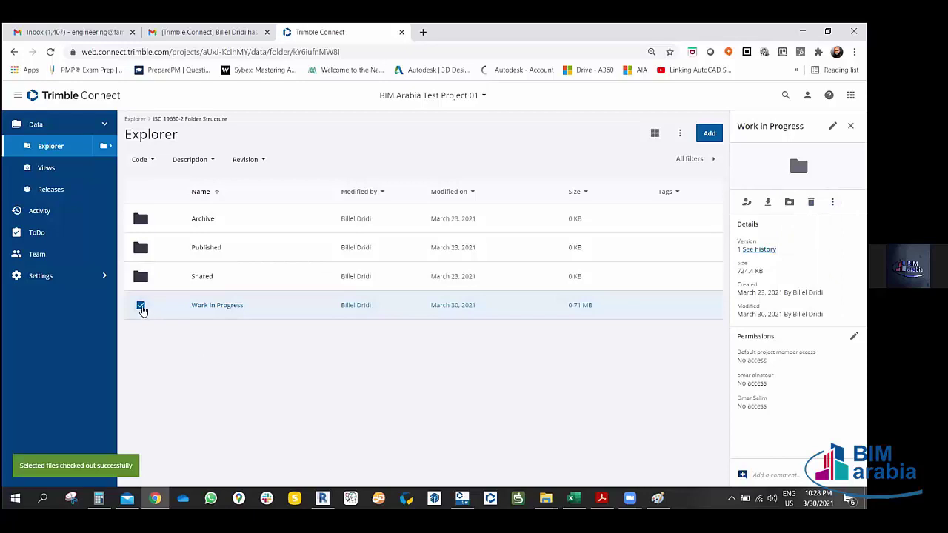
{"action": "left_click", "coordinate": [141, 305]}
Open Work in Progress > Arch Model to view the locked files
{"action": "left_click", "coordinate": [201, 310]}
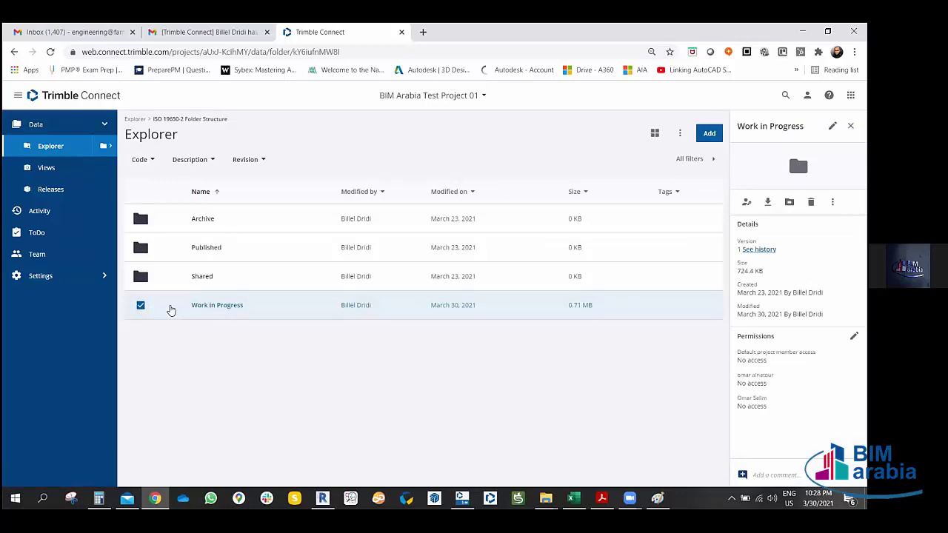
{"action": "left_click", "coordinate": [141, 307]}
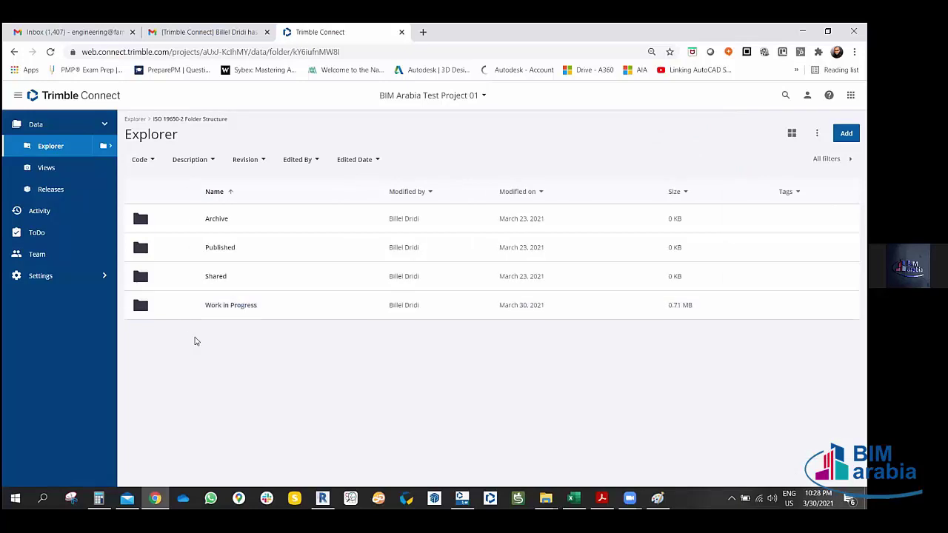
{"action": "left_click", "coordinate": [219, 305]}
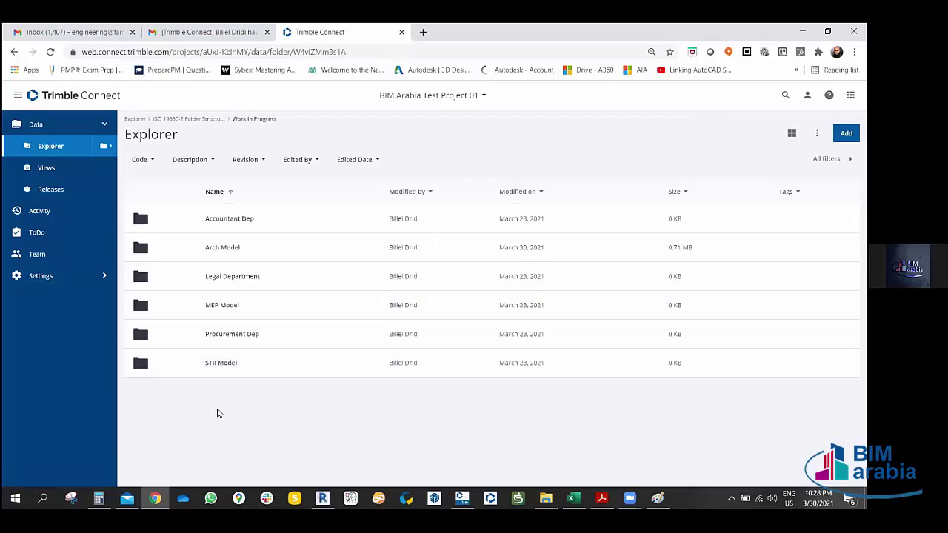
{"action": "left_click", "coordinate": [219, 250]}
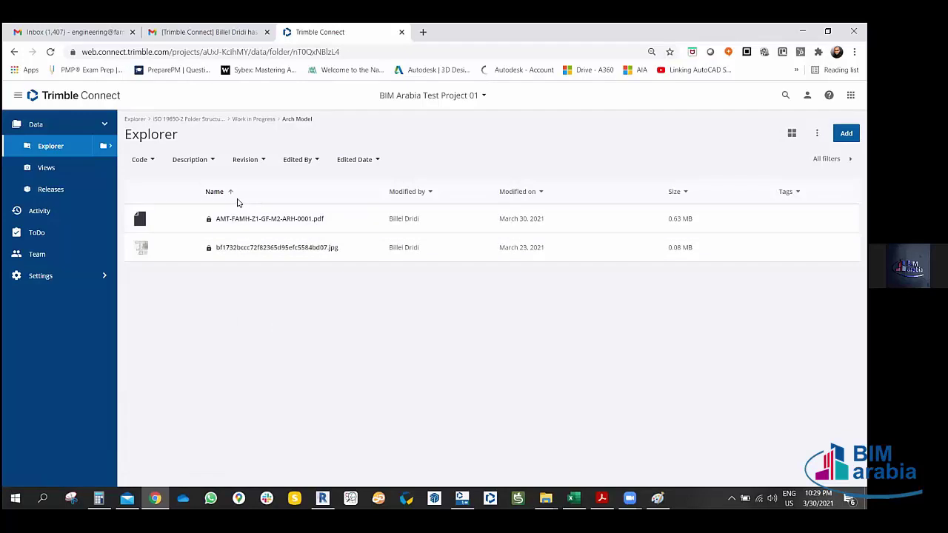
Check in the Work in Progress folder, confirm Checkin Items, and reopen Arch Model
{"action": "left_click", "coordinate": [188, 121]}
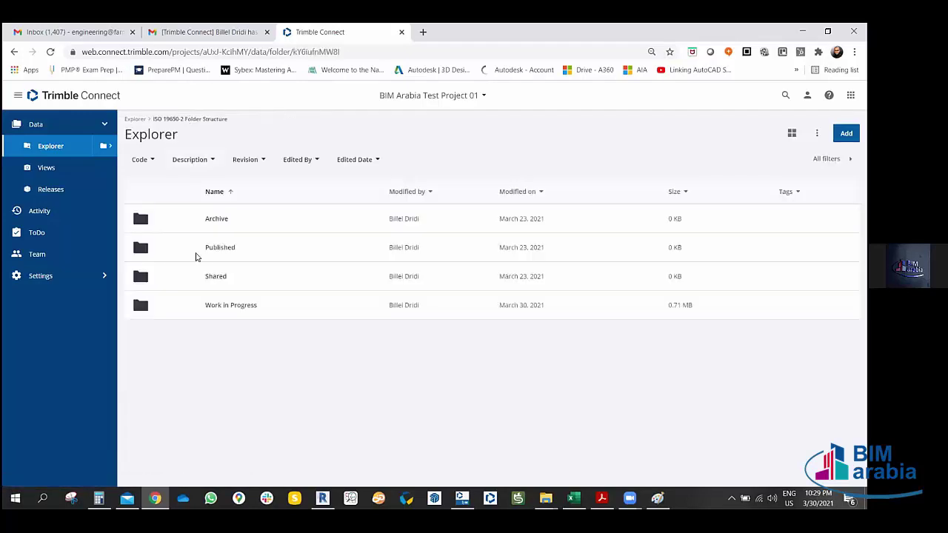
{"action": "left_click", "coordinate": [139, 305]}
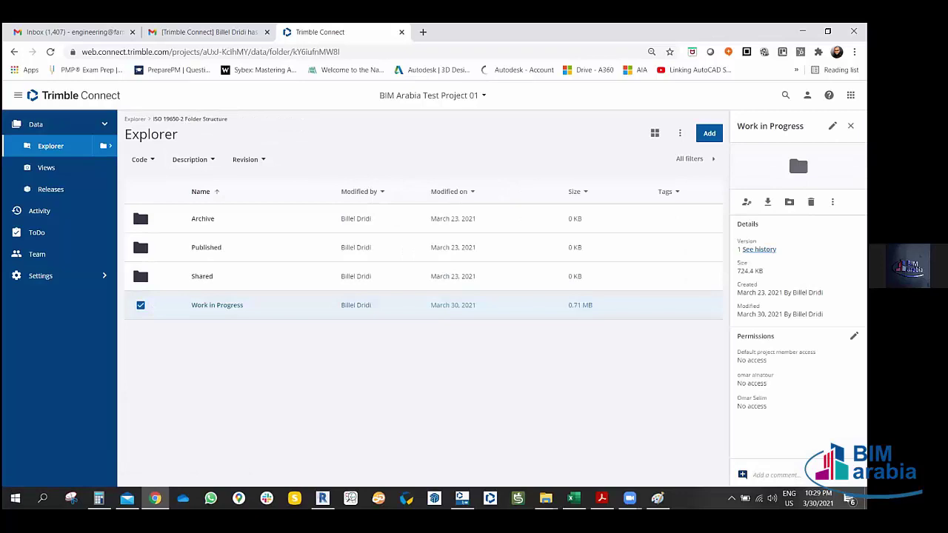
{"action": "left_click", "coordinate": [832, 202]}
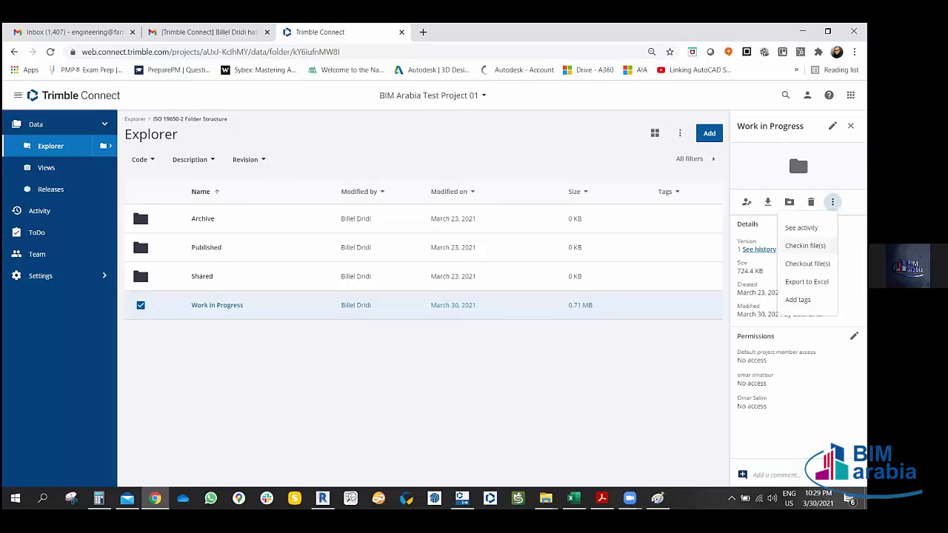
{"action": "left_click", "coordinate": [805, 245]}
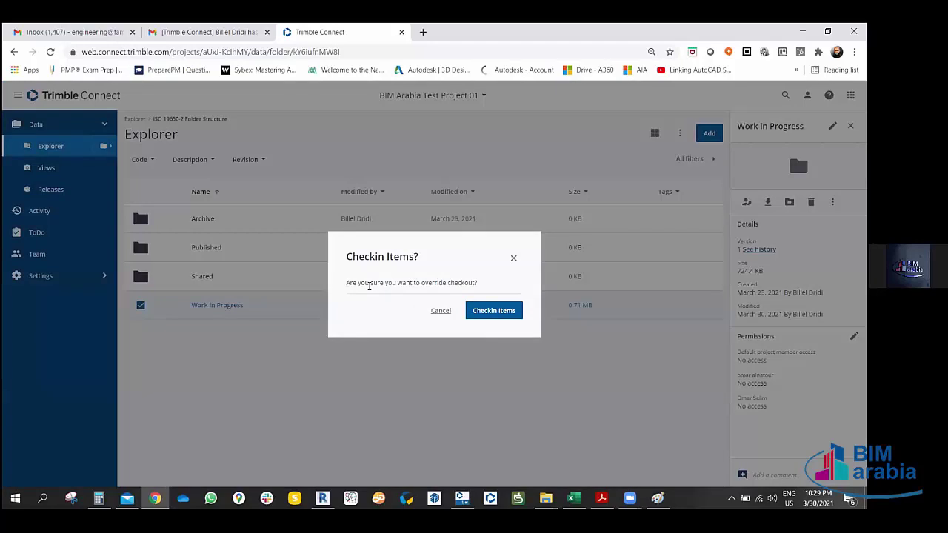
{"action": "left_click", "coordinate": [489, 311]}
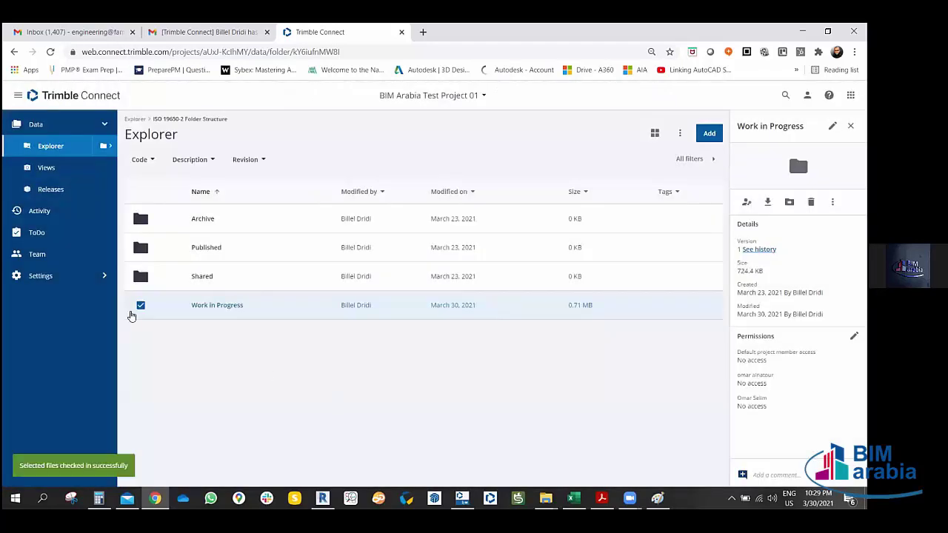
{"action": "left_click", "coordinate": [238, 307]}
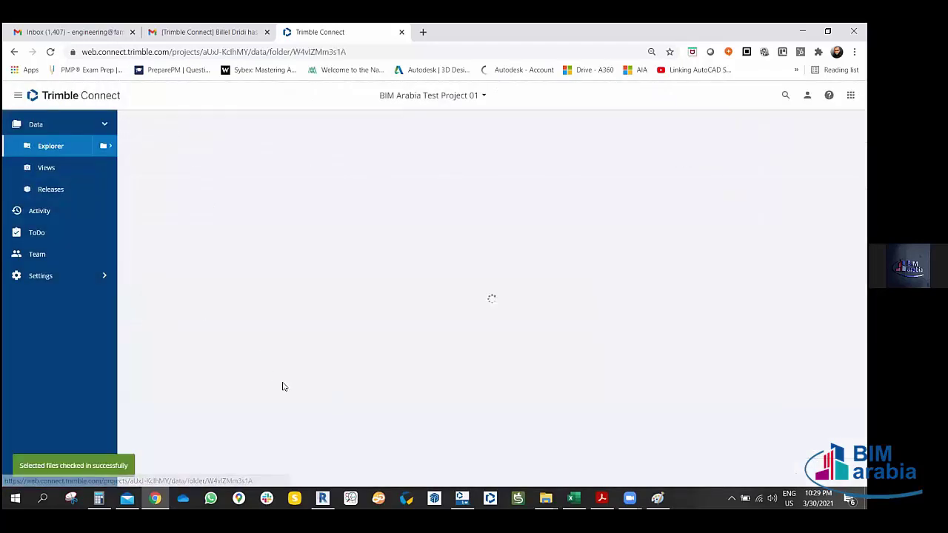
{"action": "left_click", "coordinate": [216, 271]}
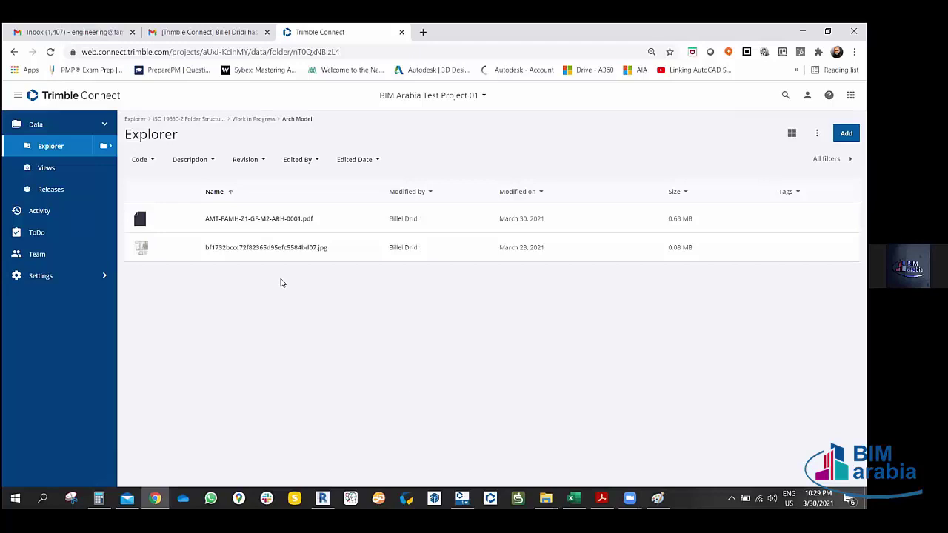
{"action": "mouse_move", "coordinate": [263, 219]}
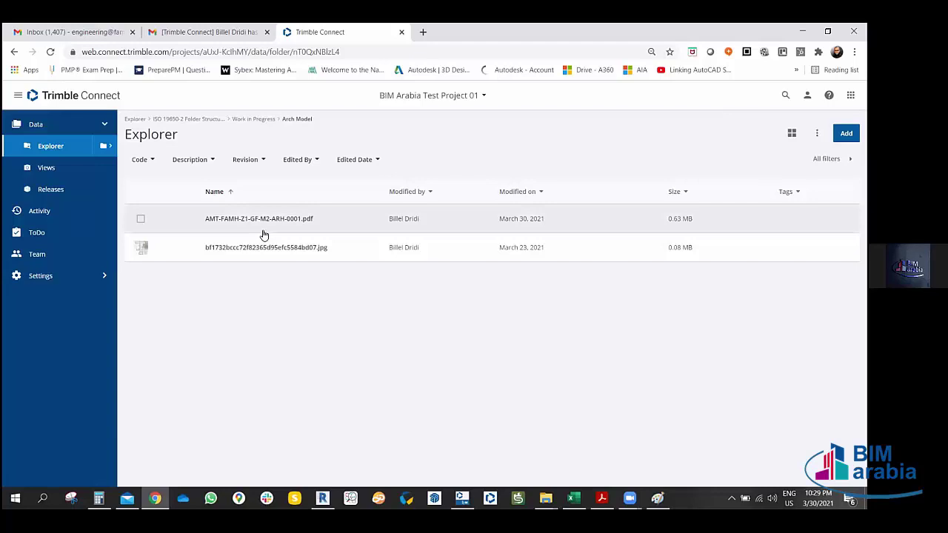
Check out AMT-FAMH-Z1-GF-M2-ARH-0001.pdf again from its details menu
{"action": "left_click", "coordinate": [140, 218]}
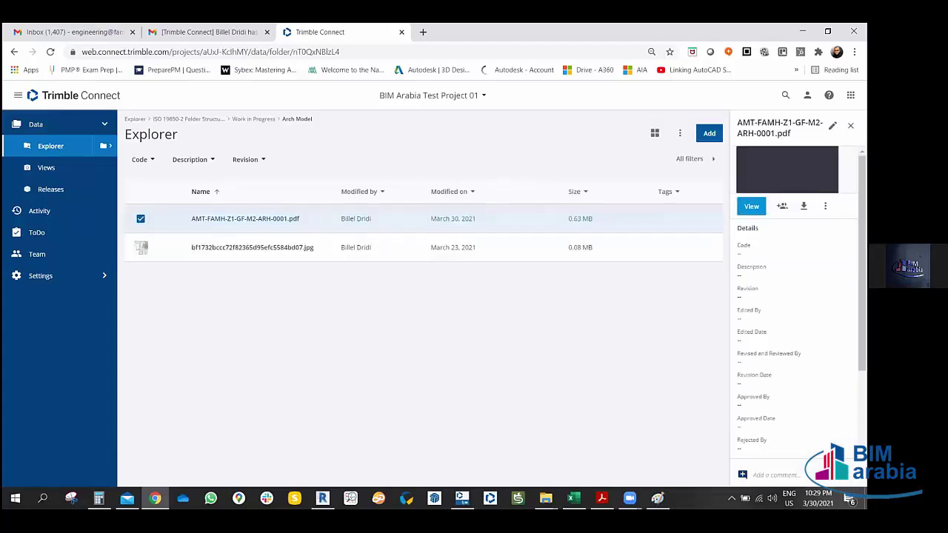
{"action": "left_click", "coordinate": [825, 206]}
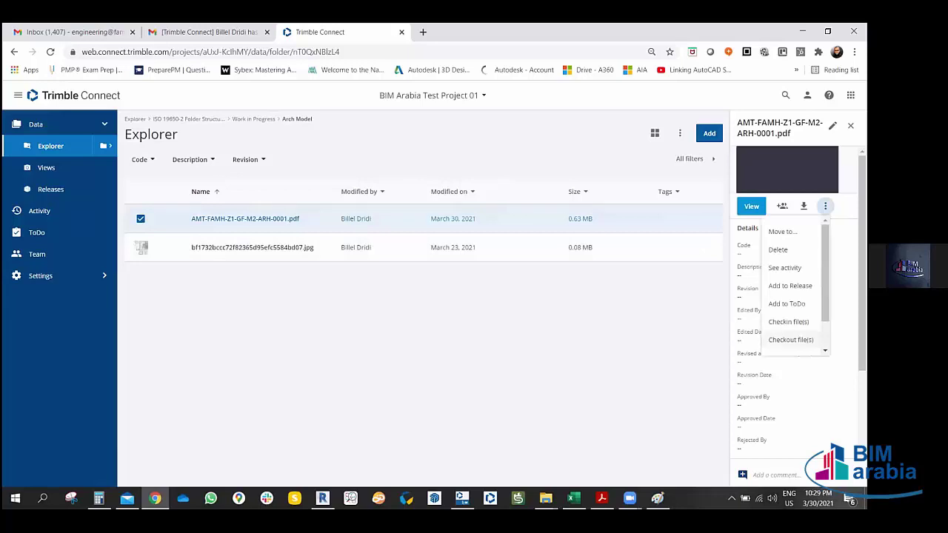
{"action": "left_click", "coordinate": [791, 339]}
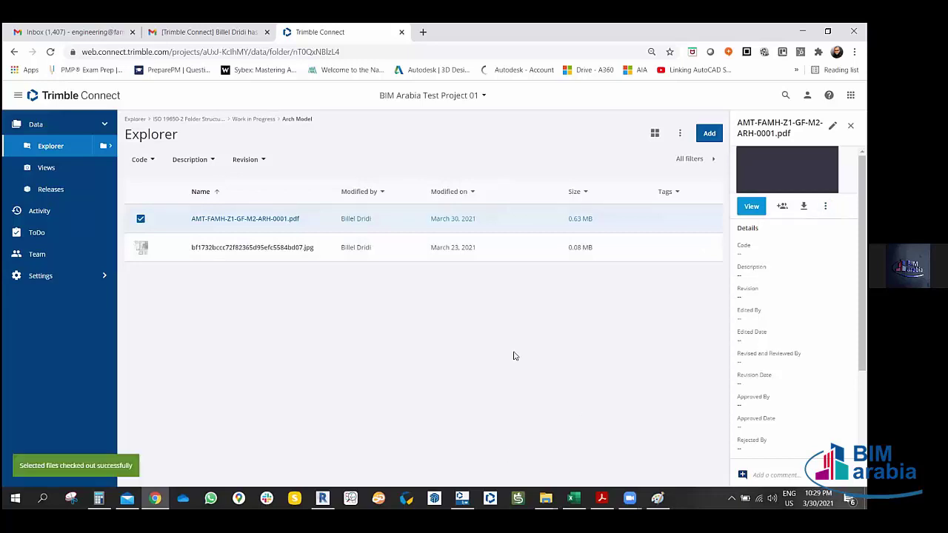
Expand the Sync Preview down to ISO 19650-2 > Work in Progress > Arch Model, then close without syncing
{"action": "left_click", "coordinate": [548, 185]}
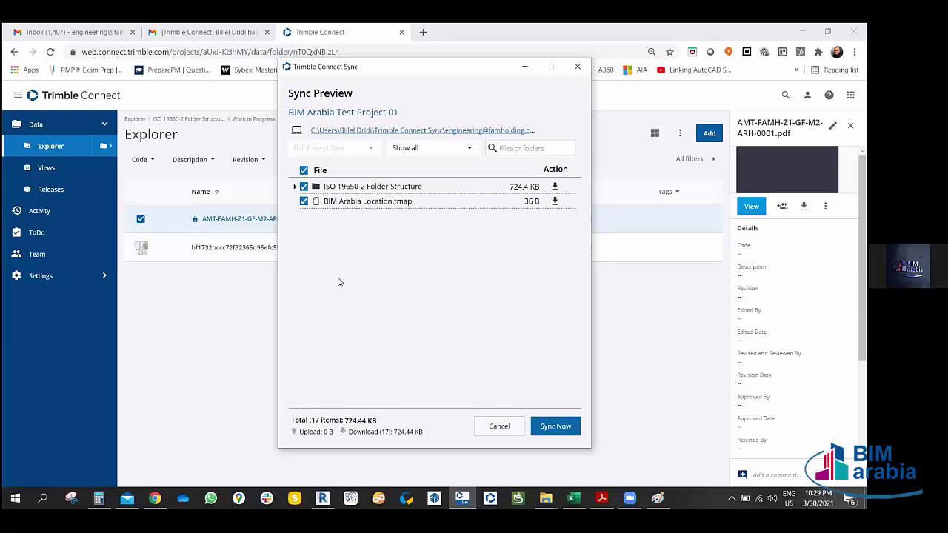
{"action": "left_click", "coordinate": [295, 187]}
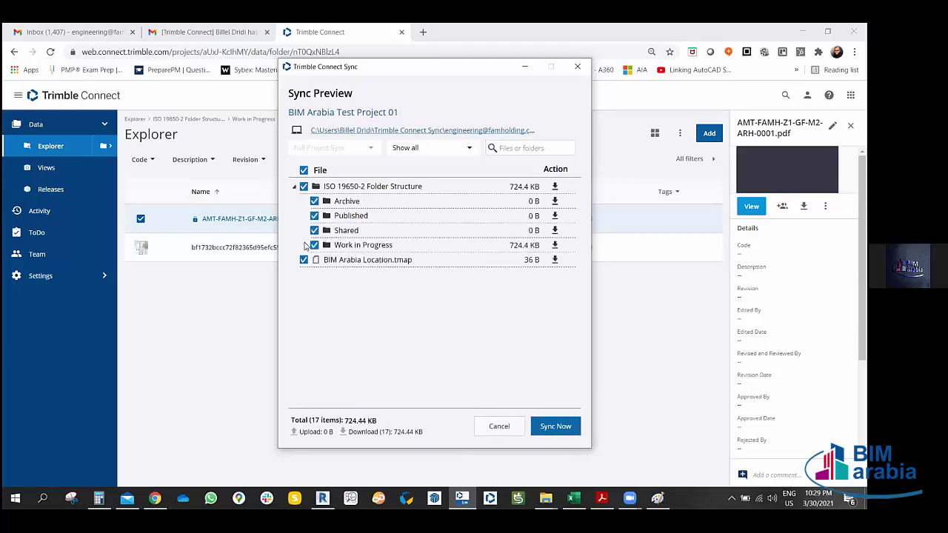
{"action": "left_click", "coordinate": [305, 245]}
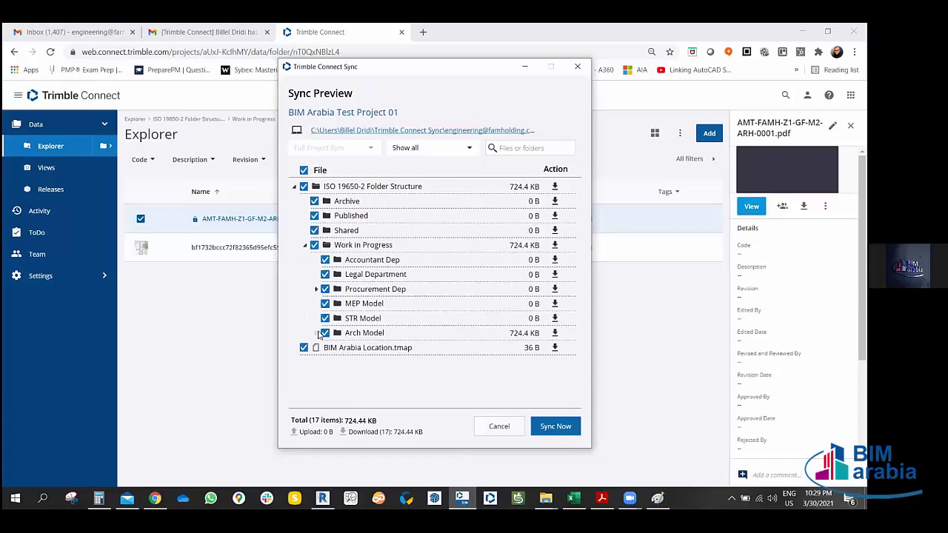
{"action": "left_click", "coordinate": [316, 333]}
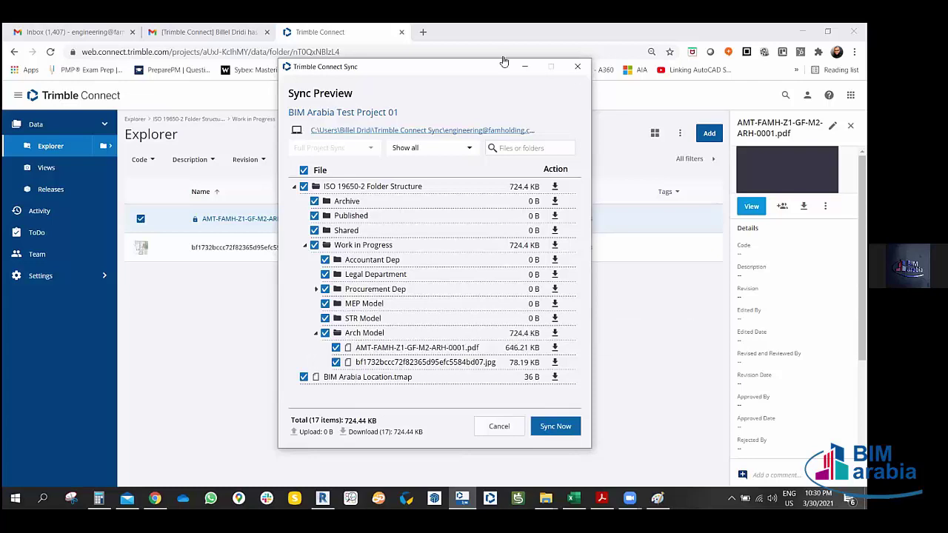
{"action": "left_click", "coordinate": [579, 68]}
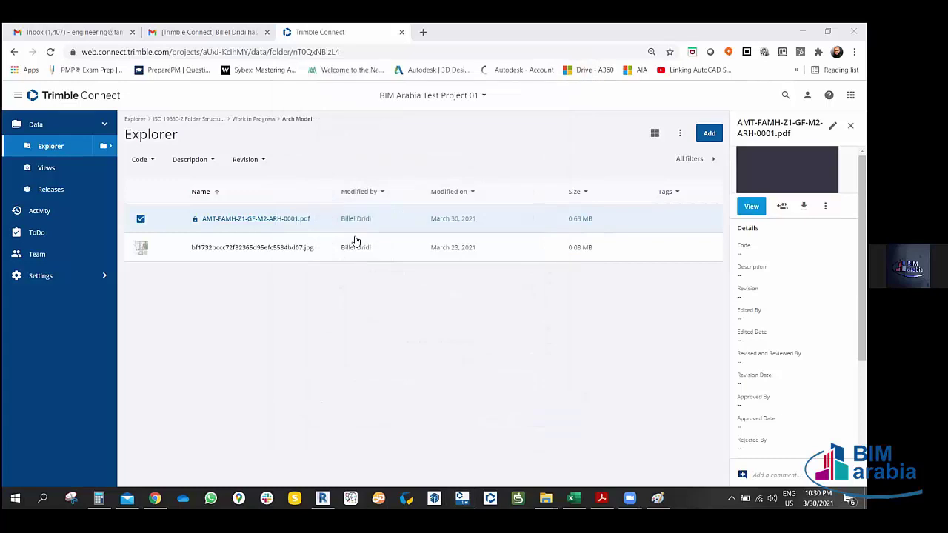
Choose Checkin file(s) on AMT-FAMH-Z1-GF-M2-ARH-0001.pdf to remove its lock, then reselect it
{"action": "left_click", "coordinate": [140, 219]}
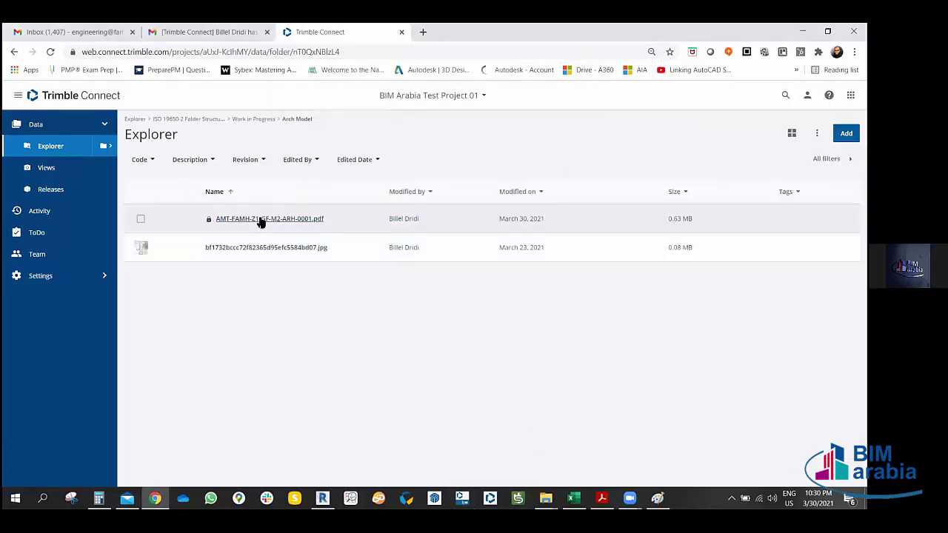
{"action": "left_click", "coordinate": [141, 219]}
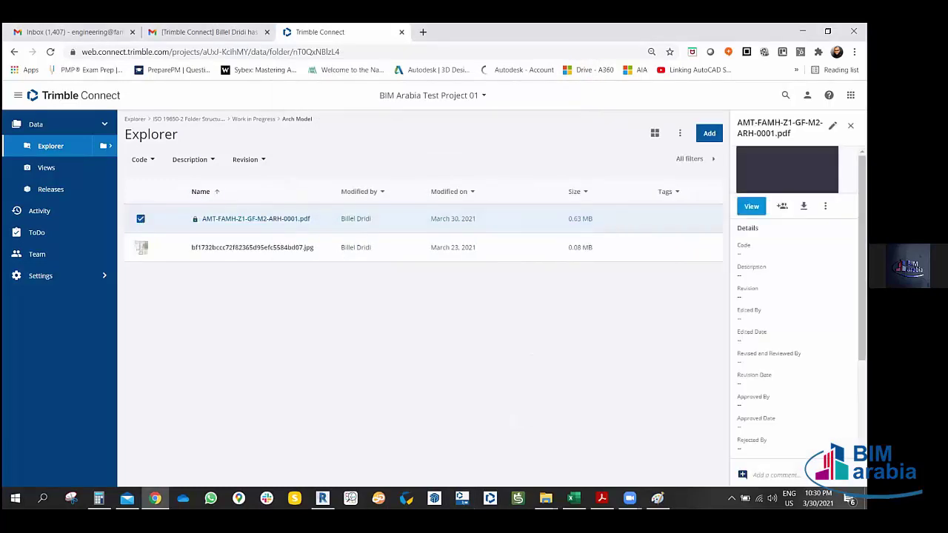
{"action": "left_click", "coordinate": [826, 206]}
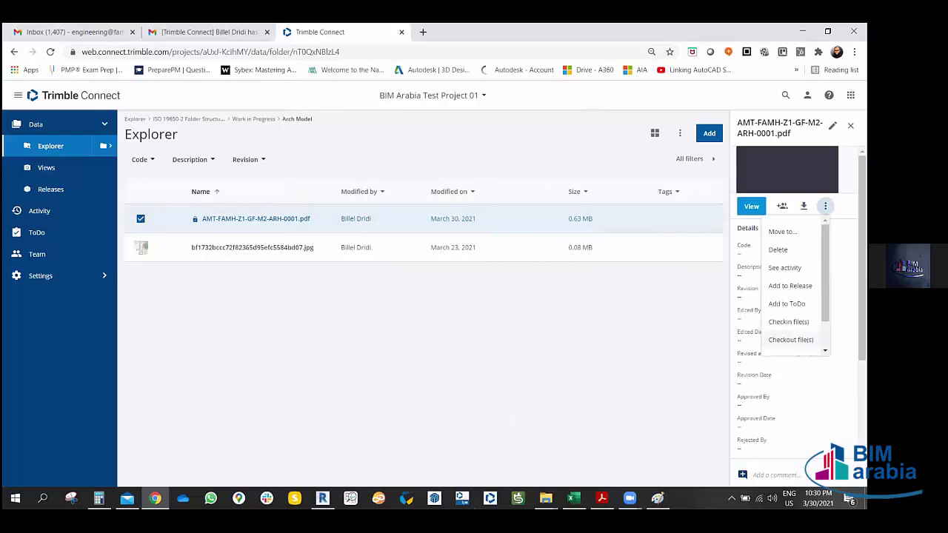
{"action": "left_click", "coordinate": [791, 339]}
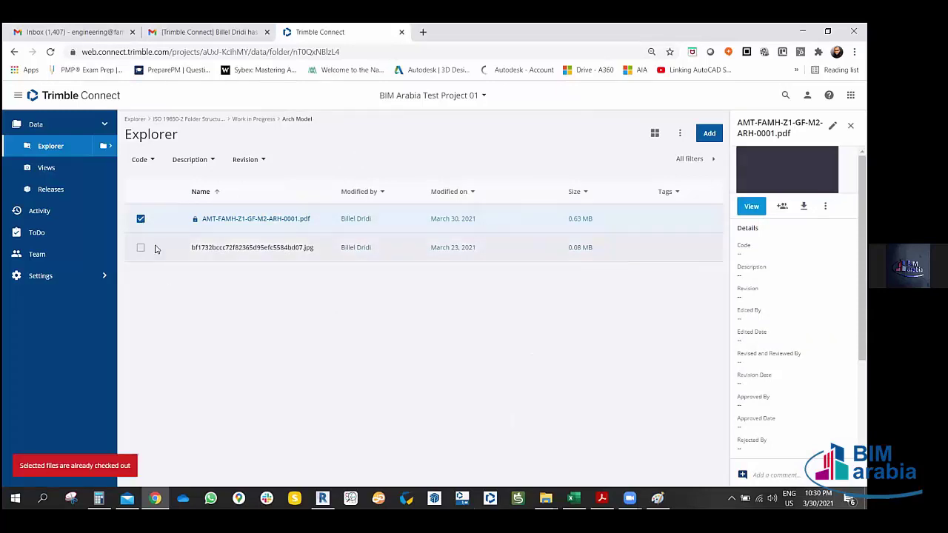
{"action": "left_click", "coordinate": [825, 206]}
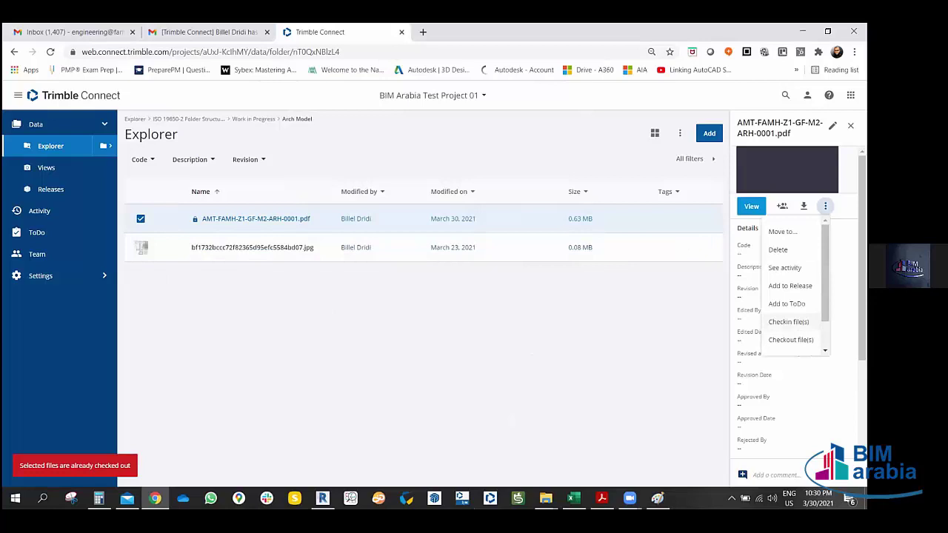
{"action": "left_click", "coordinate": [790, 321]}
{"action": "left_click", "coordinate": [141, 220]}
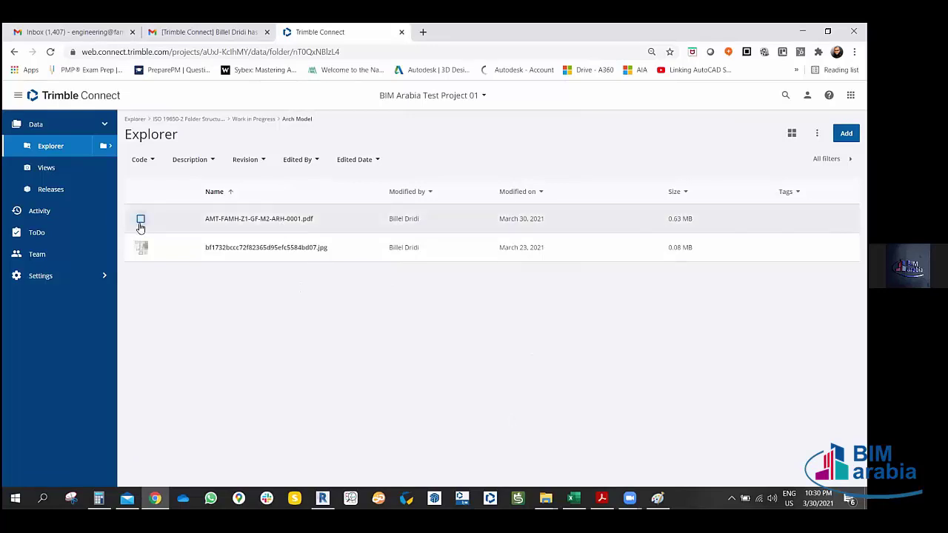
{"action": "left_click", "coordinate": [140, 219]}
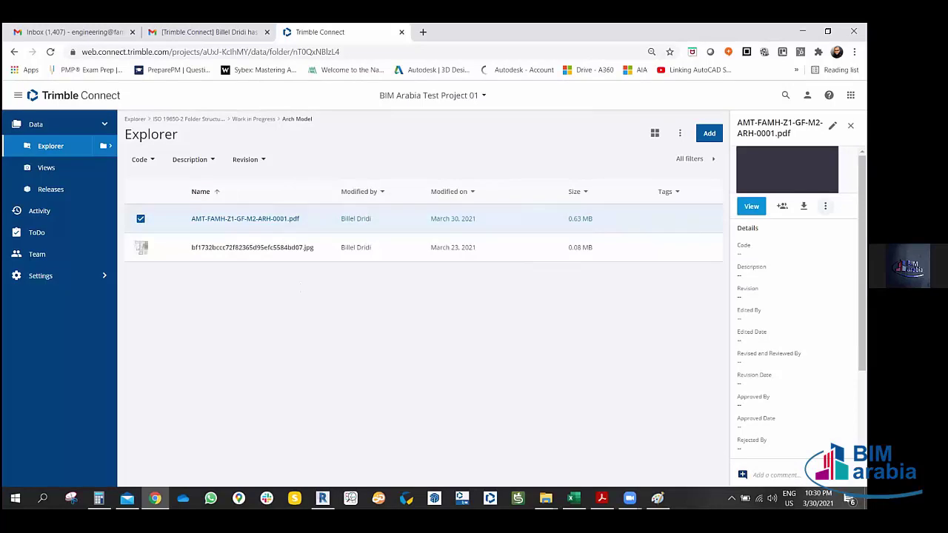
Use Move to… on the PDF, navigate up to ISO 19650-2 Folder Structure, and move it into Shared
{"action": "left_click", "coordinate": [825, 206]}
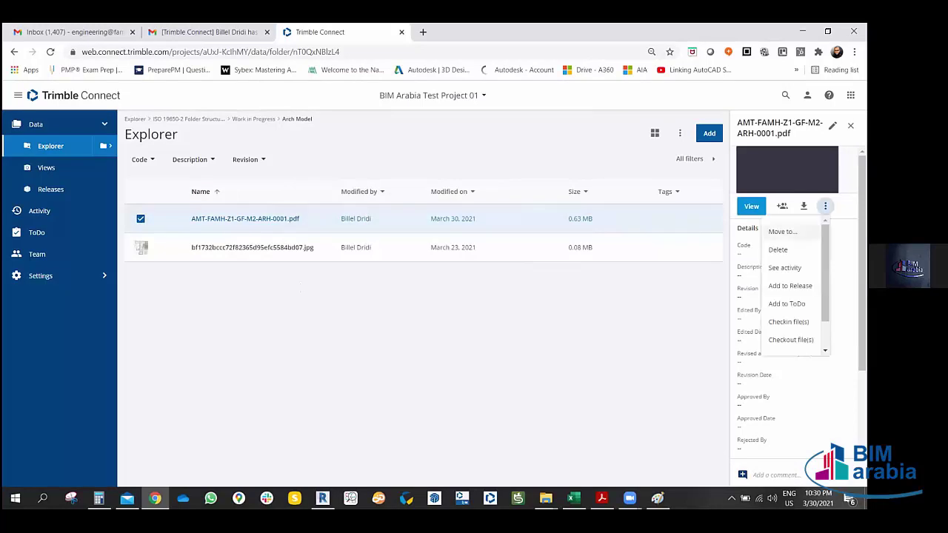
{"action": "left_click", "coordinate": [783, 232]}
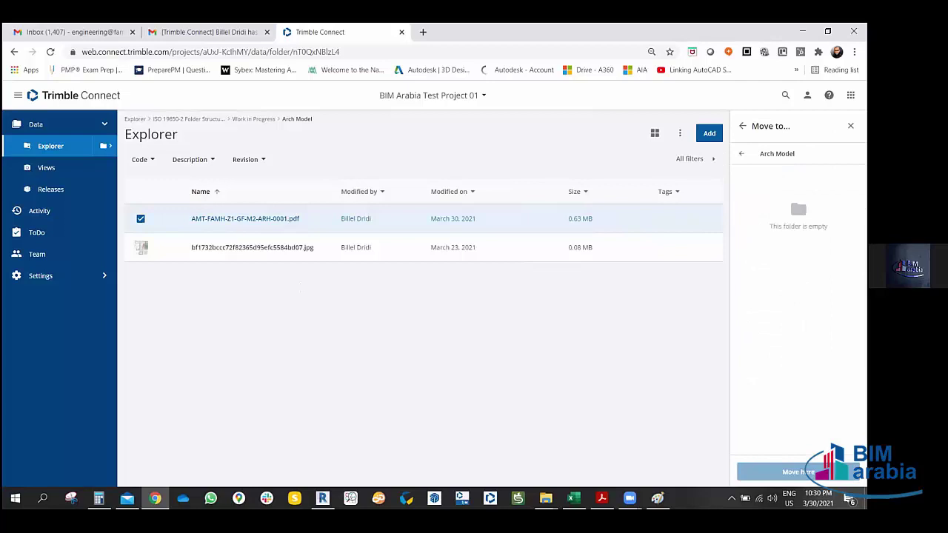
{"action": "left_click", "coordinate": [742, 154]}
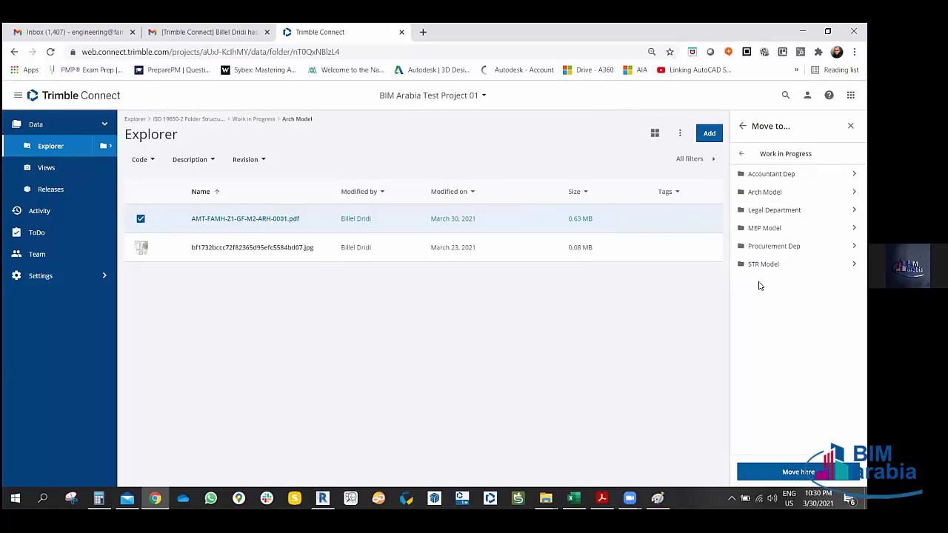
{"action": "left_click", "coordinate": [741, 153]}
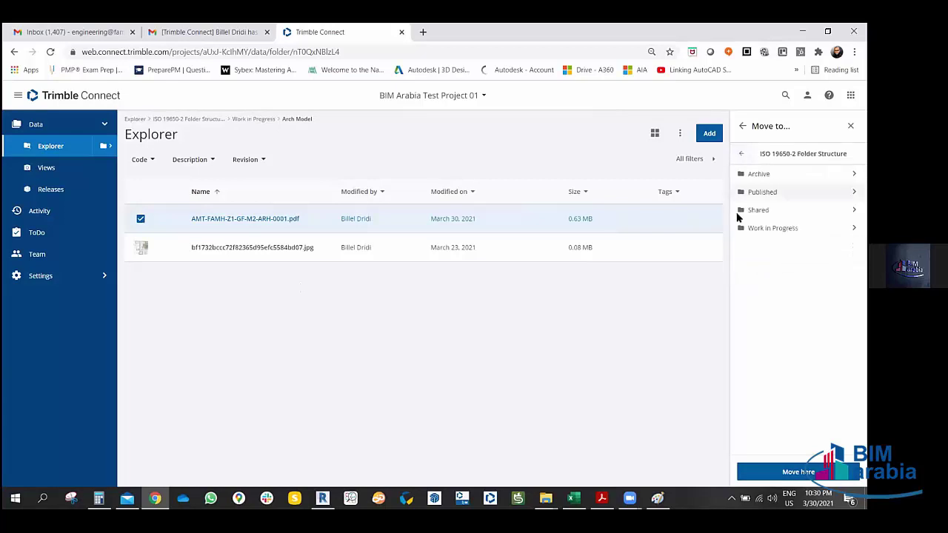
{"action": "left_click", "coordinate": [785, 209]}
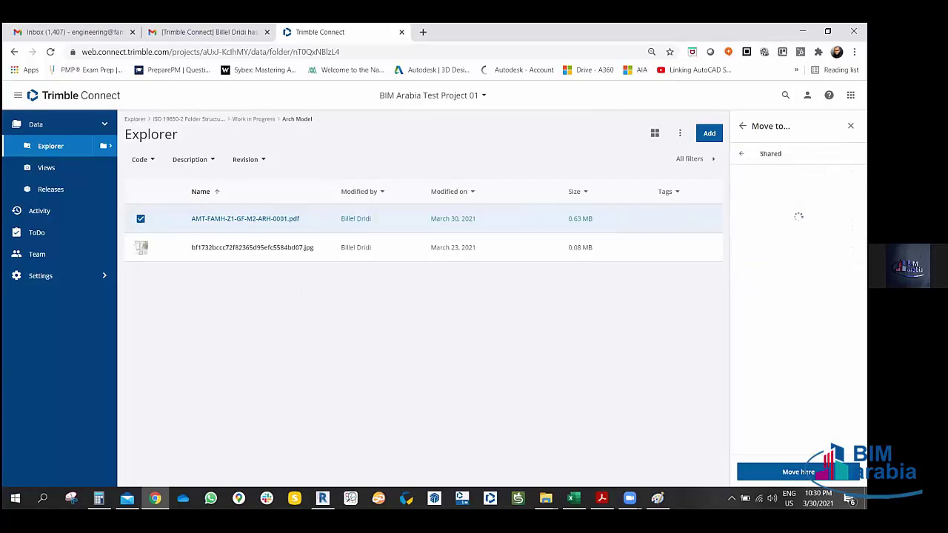
{"action": "left_click", "coordinate": [798, 472]}
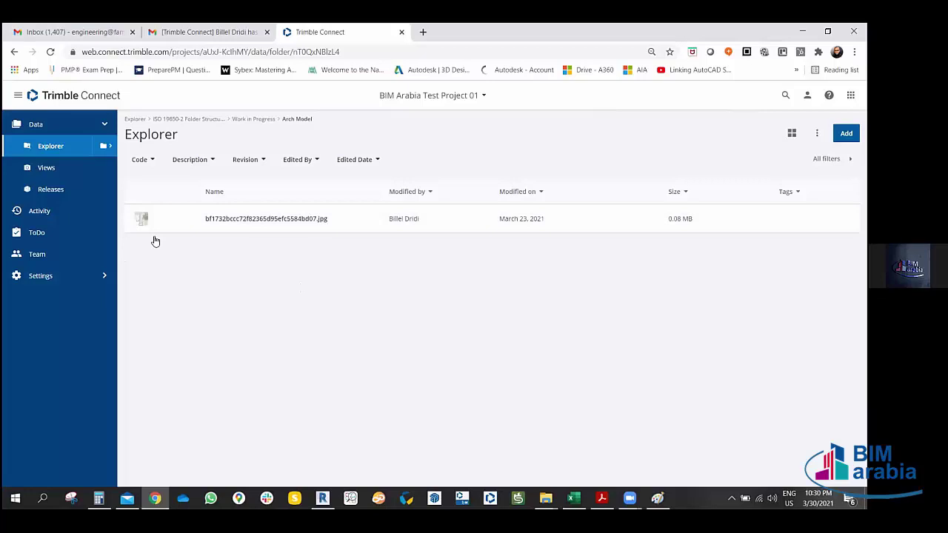
Delete the PDF from the Shared folder, submit the confirmation, and view the Activity log
{"action": "left_click", "coordinate": [189, 119]}
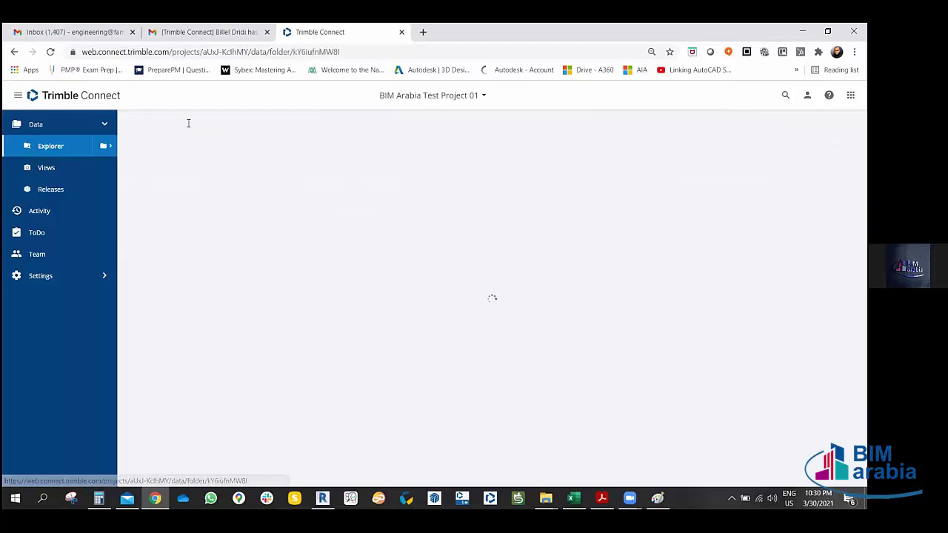
{"action": "left_click", "coordinate": [216, 277]}
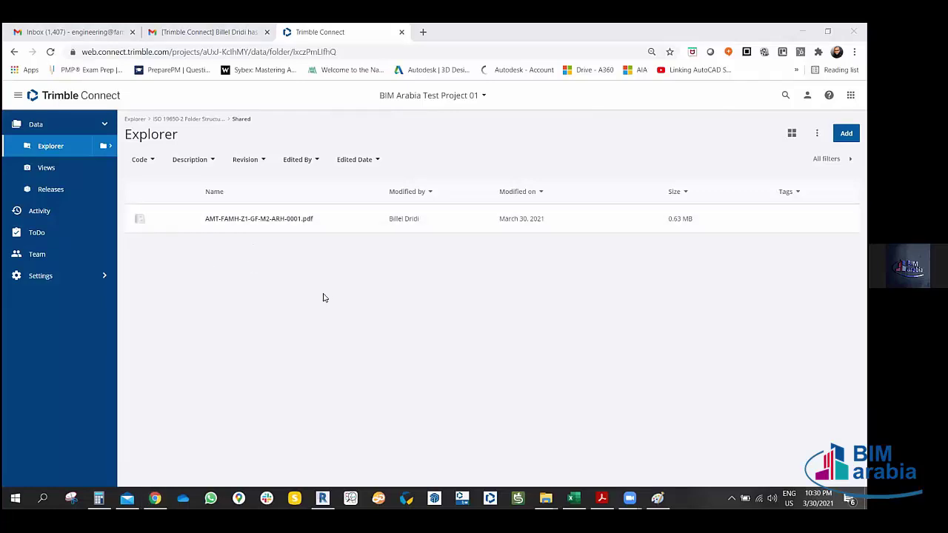
{"action": "left_click", "coordinate": [141, 219]}
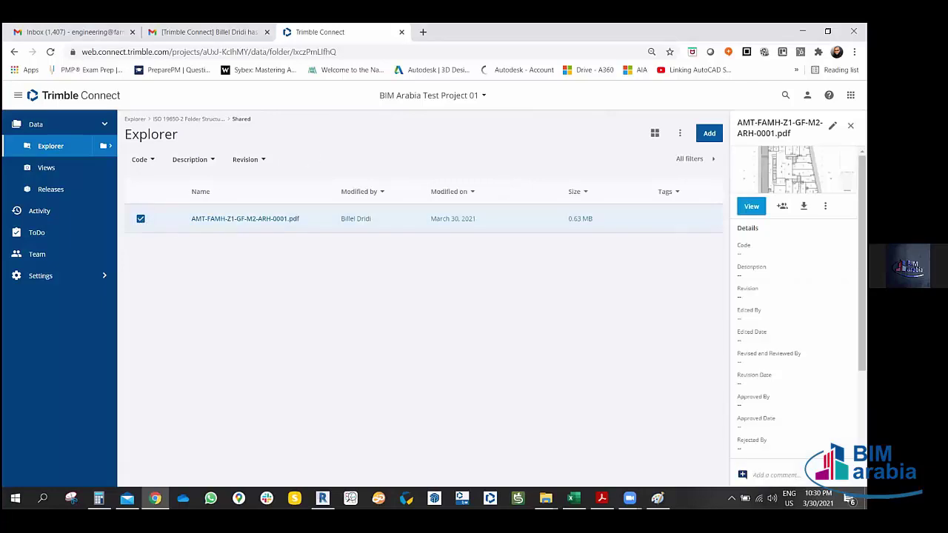
{"action": "left_click", "coordinate": [826, 206]}
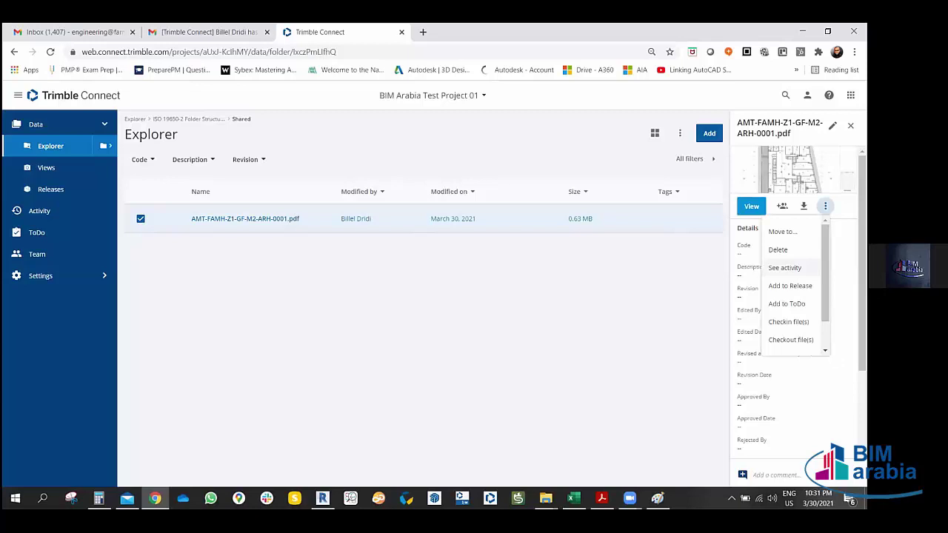
{"action": "scroll", "coordinate": [796, 297], "scroll_direction": "down", "scroll_amount": 1}
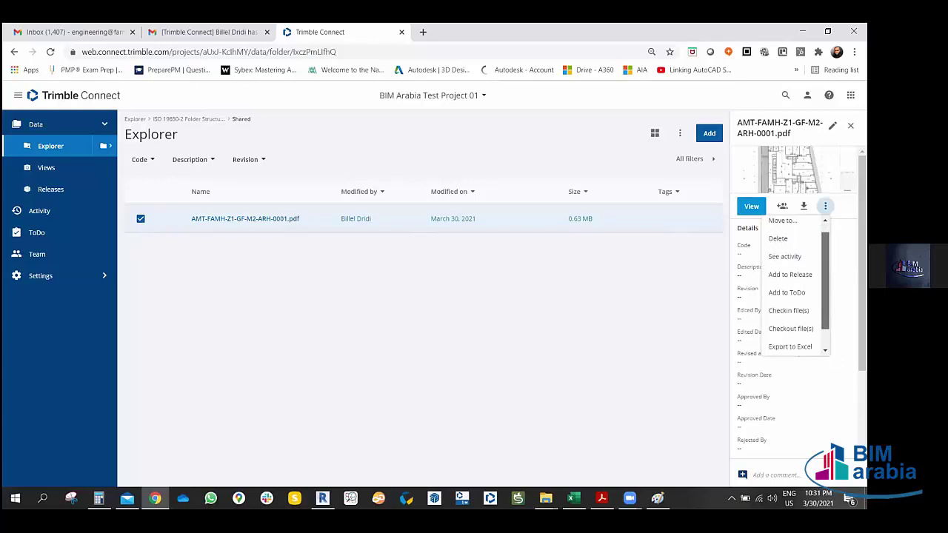
{"action": "scroll", "coordinate": [796, 286], "scroll_direction": "up", "scroll_amount": 1}
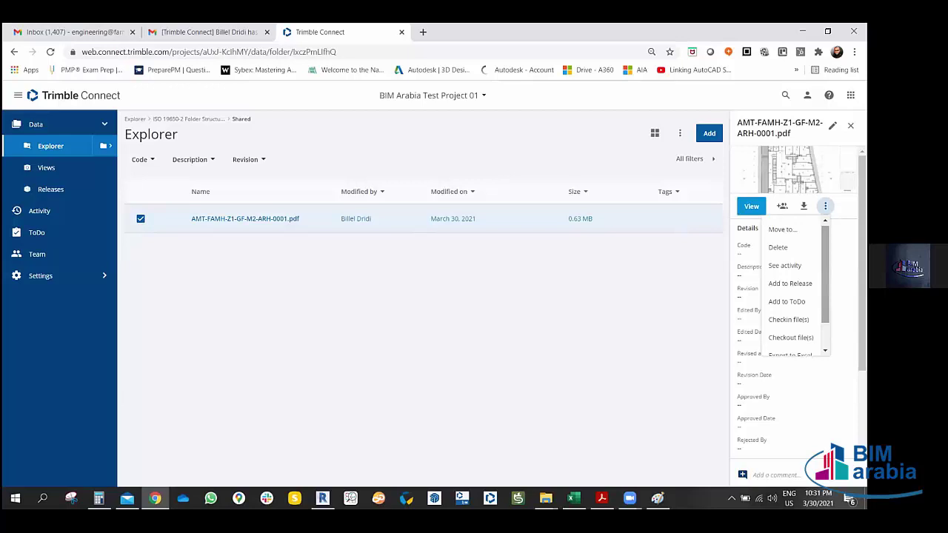
{"action": "left_click", "coordinate": [778, 247]}
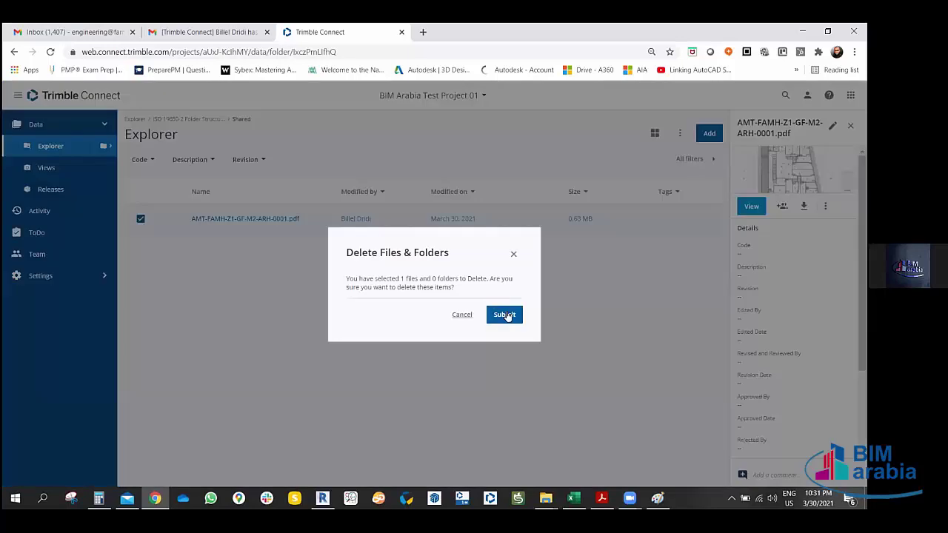
{"action": "left_click", "coordinate": [503, 317]}
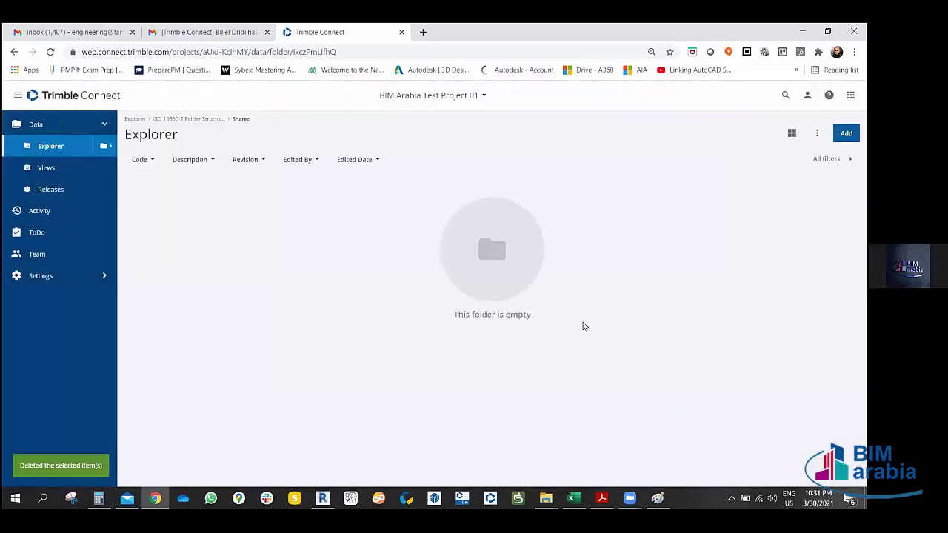
{"action": "left_click", "coordinate": [59, 213]}
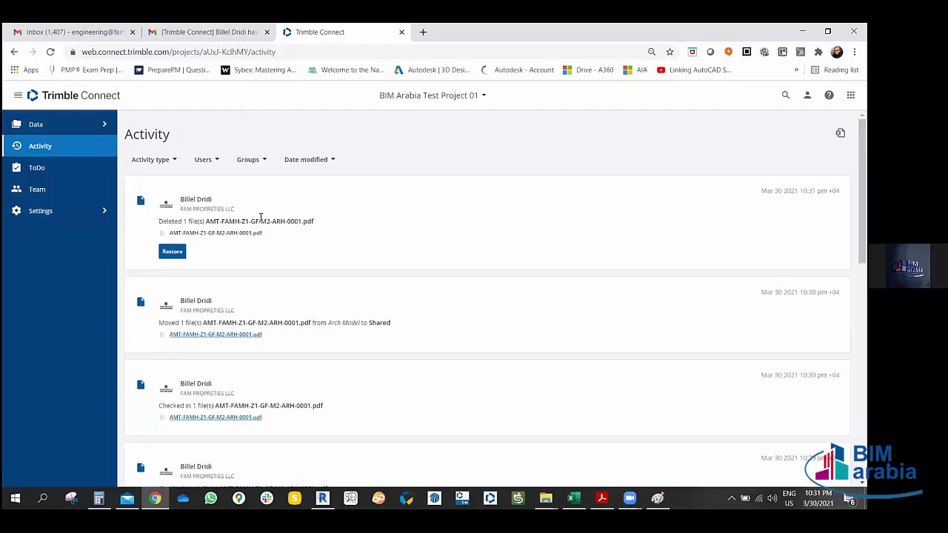
Restore the deleted PDF from its Activity entry and go back to ISO 19650-2 Folder Structure in Explorer
{"action": "left_click", "coordinate": [172, 252]}
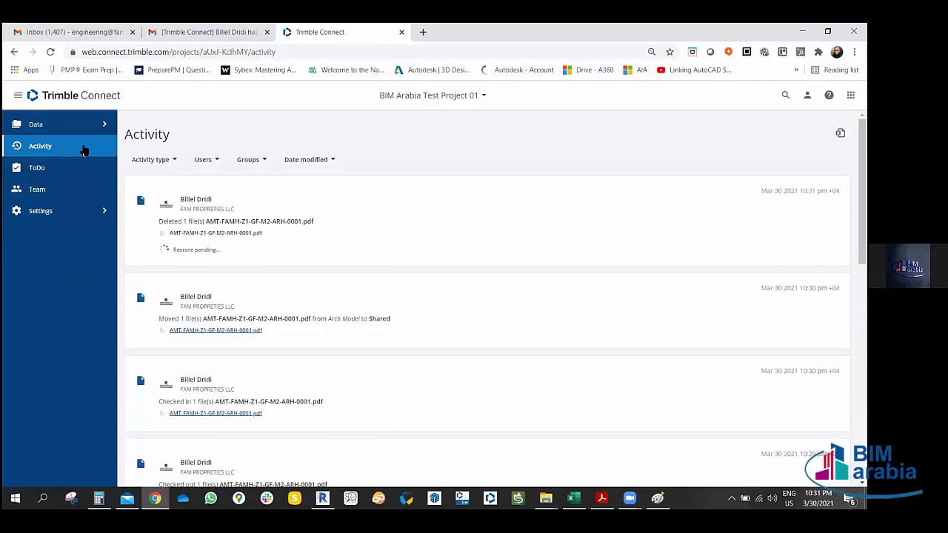
{"action": "left_click", "coordinate": [37, 124]}
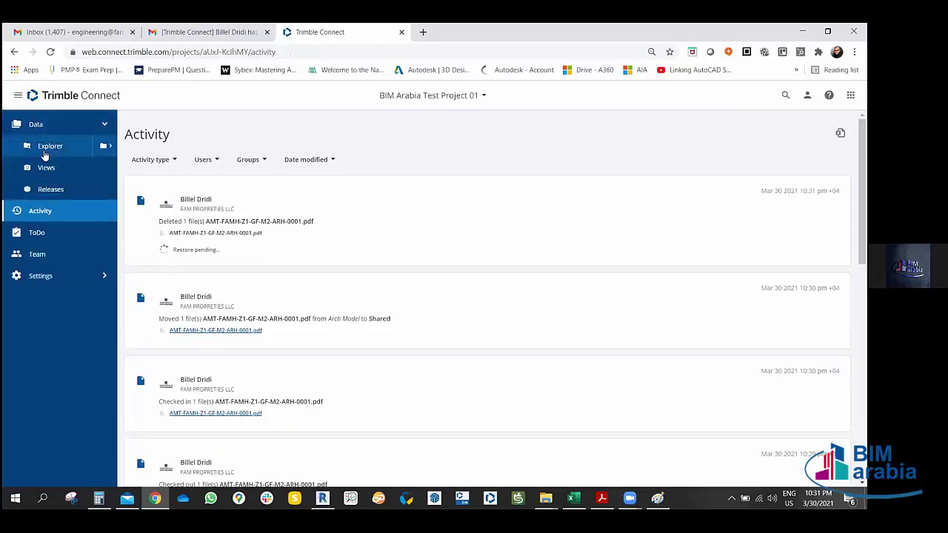
{"action": "left_click", "coordinate": [45, 148]}
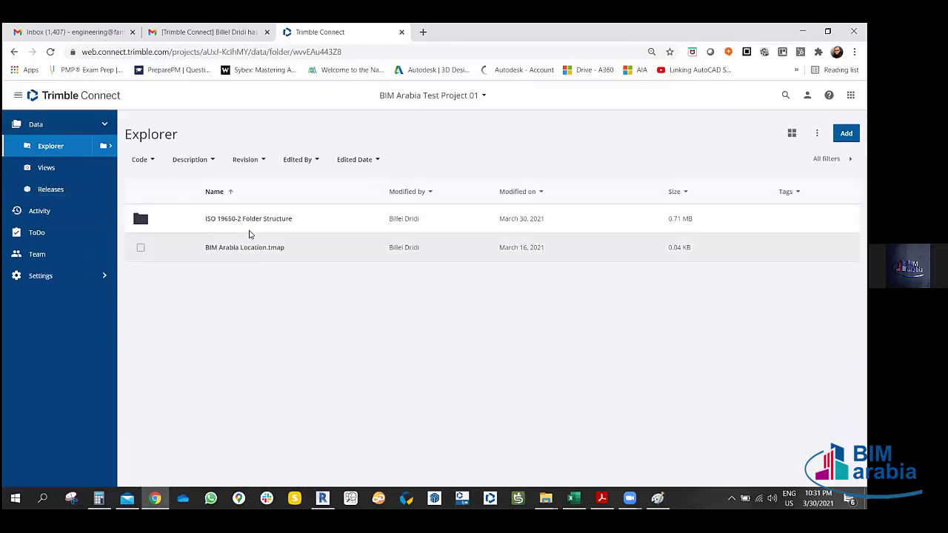
{"action": "left_click", "coordinate": [249, 220]}
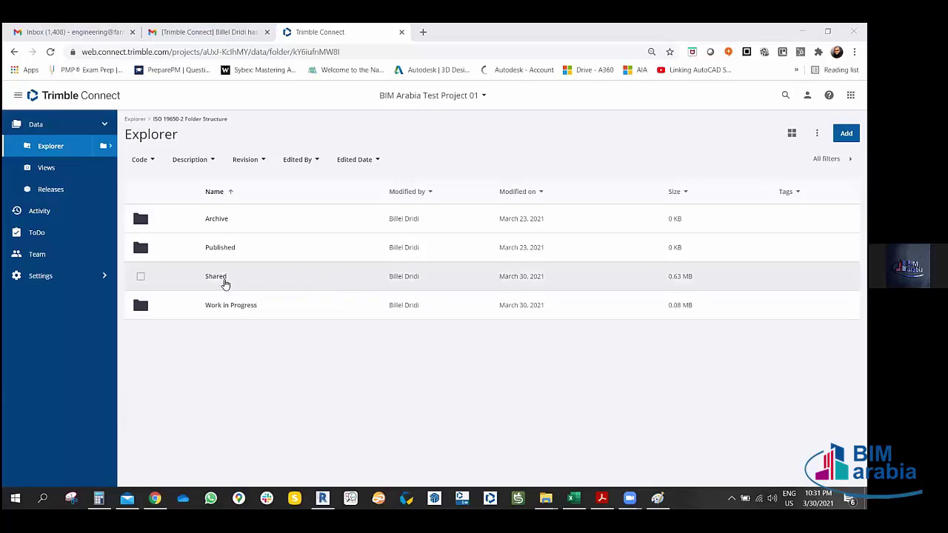
Open the Shared folder and select the restored AMT-FAMH-Z1-GF-M2-ARH-0001.pdf
{"action": "left_click", "coordinate": [222, 280]}
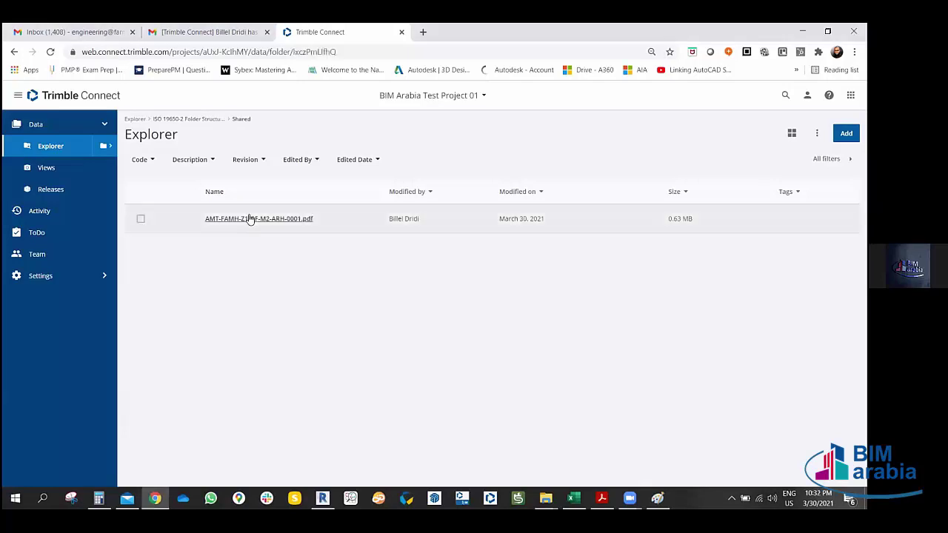
{"action": "left_click", "coordinate": [141, 220]}
{"action": "left_click", "coordinate": [140, 220]}
{"action": "left_click", "coordinate": [141, 220]}
{"action": "left_click", "coordinate": [141, 220]}
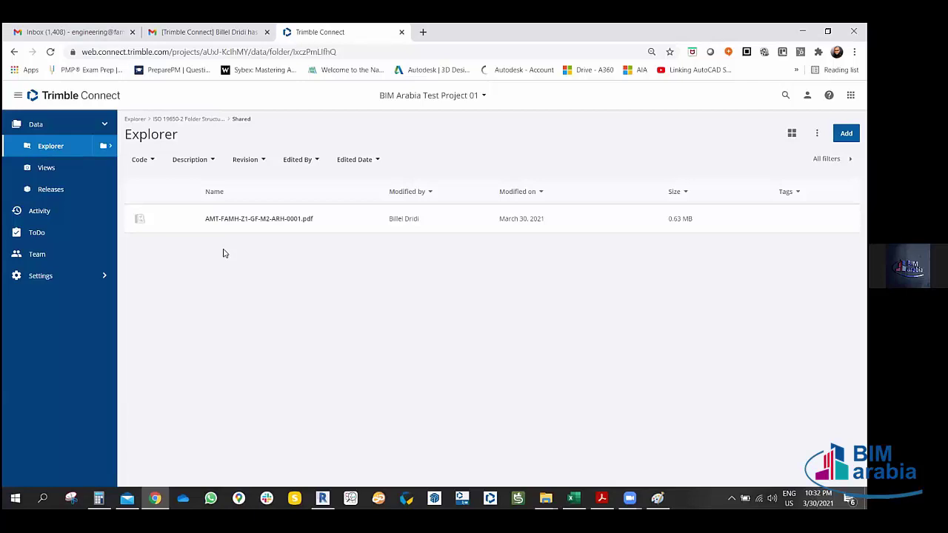
Open the PDF's ⋮ actions menu in the details panel and scroll through its options
{"action": "left_click", "coordinate": [140, 218]}
{"action": "left_click", "coordinate": [826, 206]}
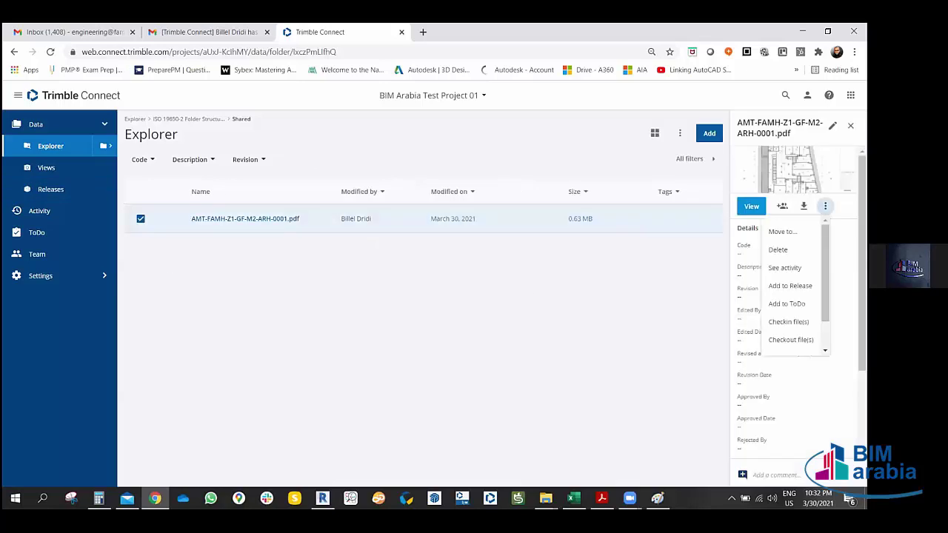
{"action": "scroll", "coordinate": [793, 289], "scroll_direction": "down", "scroll_amount": 1}
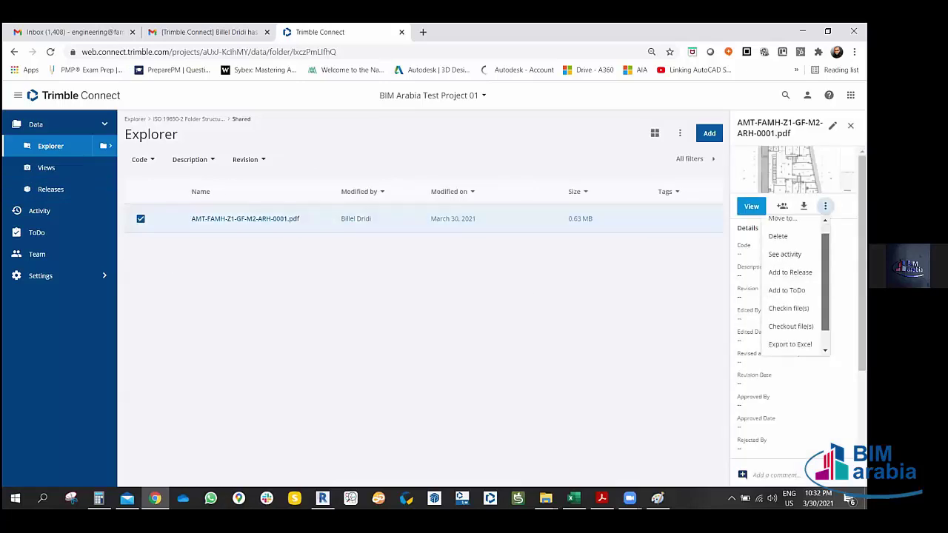
{"action": "scroll", "coordinate": [793, 289], "scroll_direction": "up", "scroll_amount": 1}
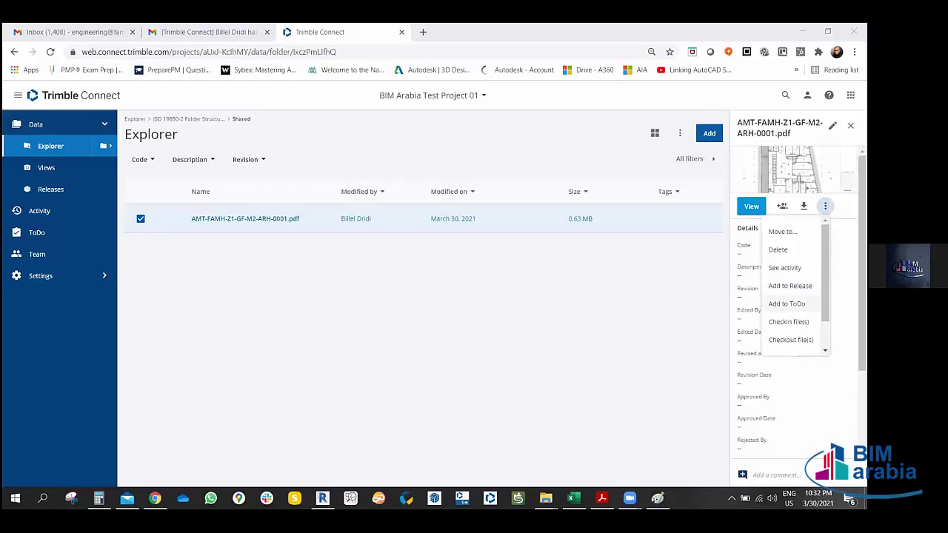
{"action": "scroll", "coordinate": [791, 289], "scroll_direction": "down", "scroll_amount": 1}
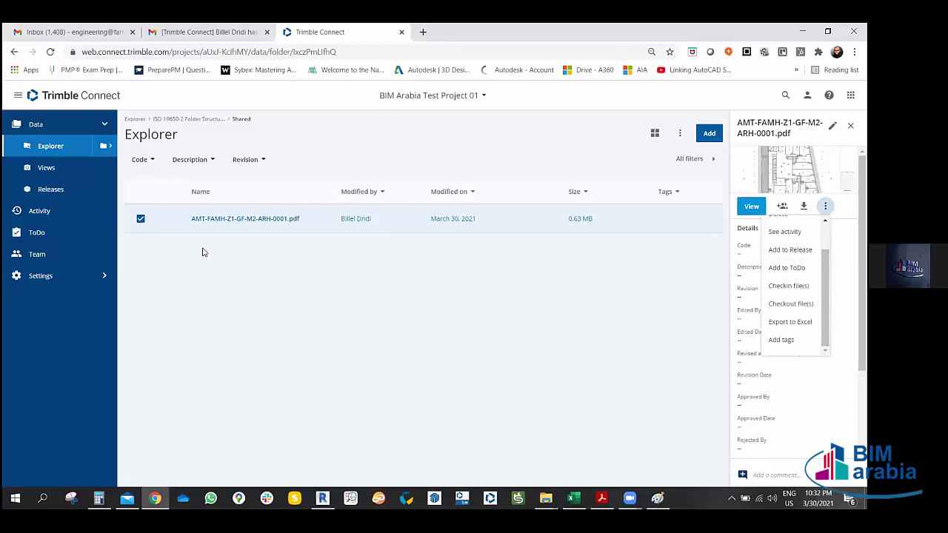
{"action": "left_click", "coordinate": [141, 219]}
{"action": "left_click", "coordinate": [141, 218]}
{"action": "left_click", "coordinate": [141, 218]}
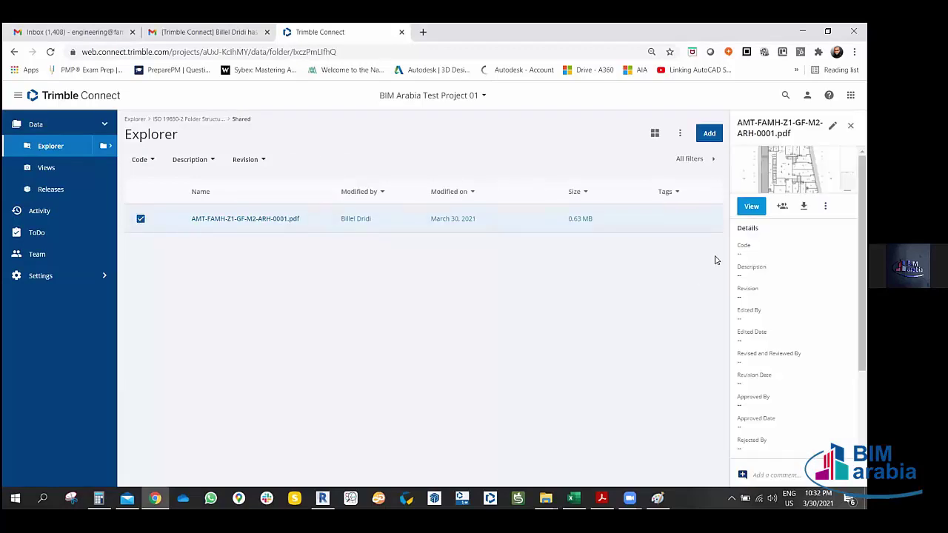
{"action": "left_click", "coordinate": [825, 206]}
Start a new ToDo for the PDF and title it 'Checking properties'
{"action": "left_click", "coordinate": [787, 304]}
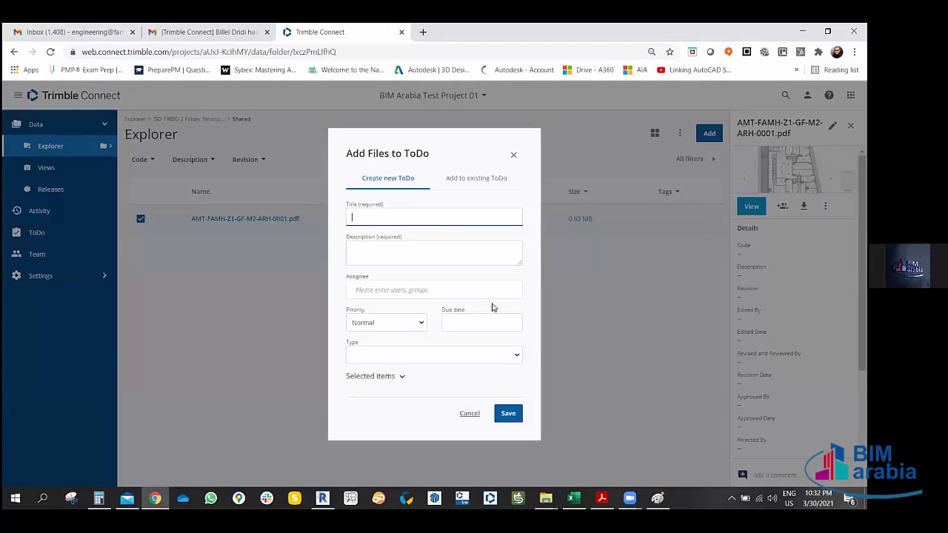
{"action": "left_click", "coordinate": [402, 376]}
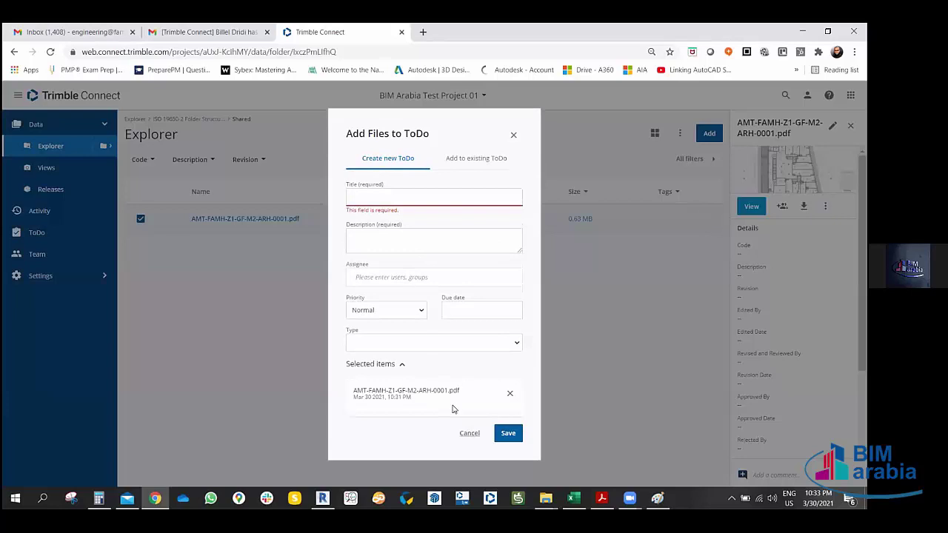
{"action": "left_click", "coordinate": [372, 198]}
{"action": "type", "text": "C"}
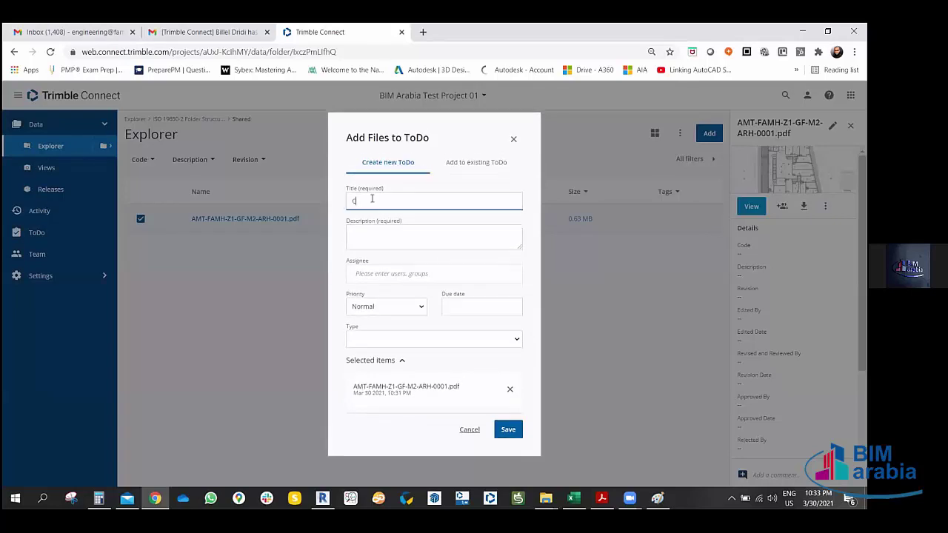
{"action": "type", "text": "hecki"}
{"action": "type", "text": "ng"}
{"action": "type", "text": " grids"}
{"action": "left_click_drag", "start_coordinate": [381, 201], "coordinate": [483, 203]}
{"action": "type", "text": "properties"}
Add the description 'dear all please check the added properties and send your comments', then search assignees for 'arch'
{"action": "left_click", "coordinate": [427, 234]}
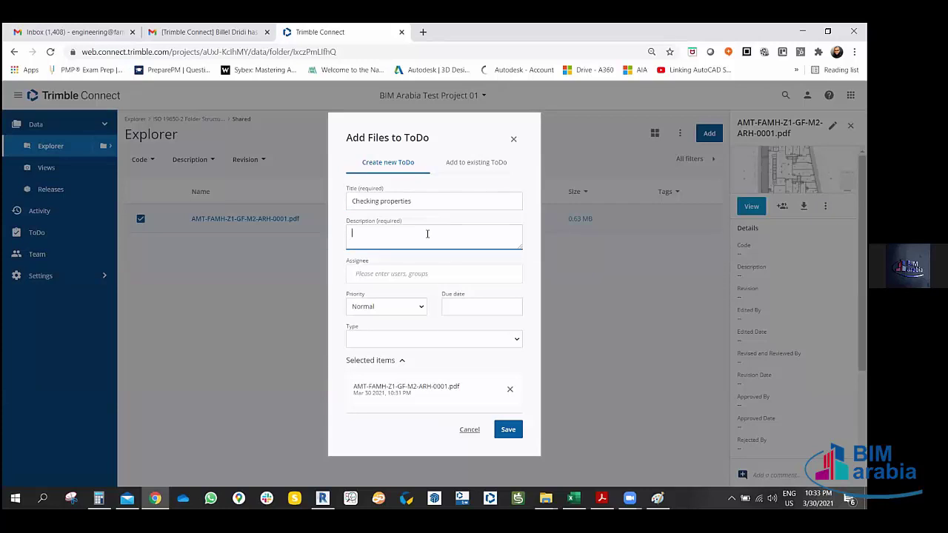
{"action": "type", "text": "dear all ple"}
{"action": "type", "text": "ase check th"}
{"action": "type", "text": "e "}
{"action": "type", "text": "a"}
{"action": "type", "text": "dded propertie"}
{"action": "type", "text": "s and s"}
{"action": "type", "text": "end your "}
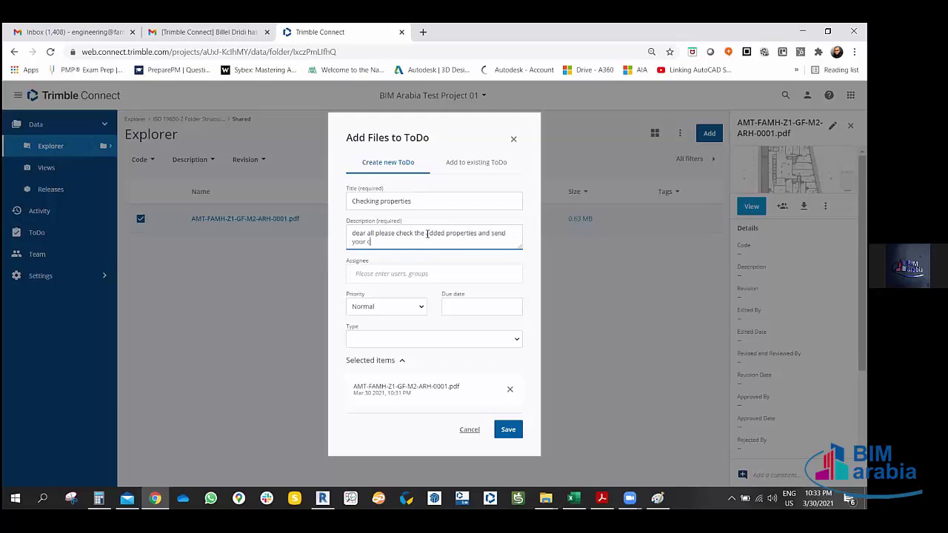
{"action": "type", "text": "comments"}
{"action": "left_click", "coordinate": [418, 273]}
{"action": "type", "text": "arch"}
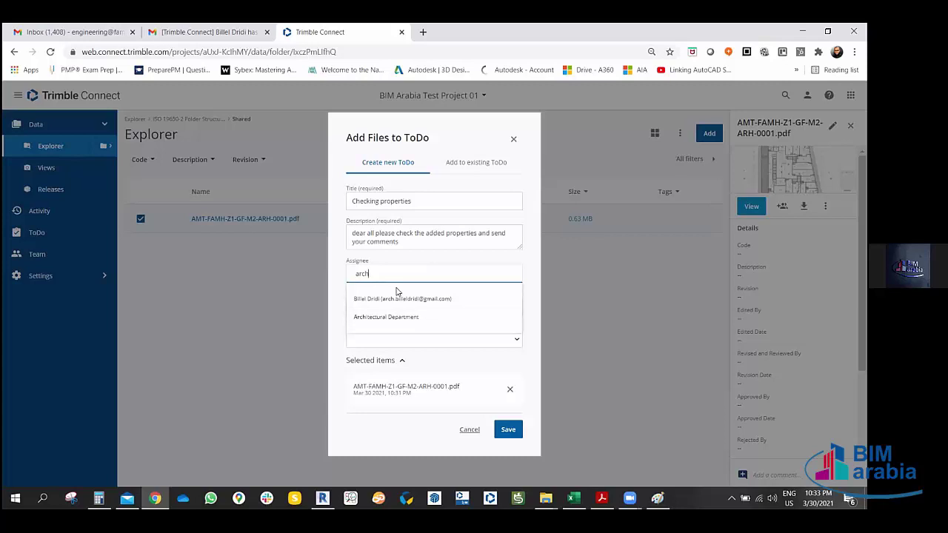
Clear the 'arch' assignee search, set priority to Critical and type to Request
{"action": "double_click", "coordinate": [362, 274]}
{"action": "key", "text": "BackSpace"}
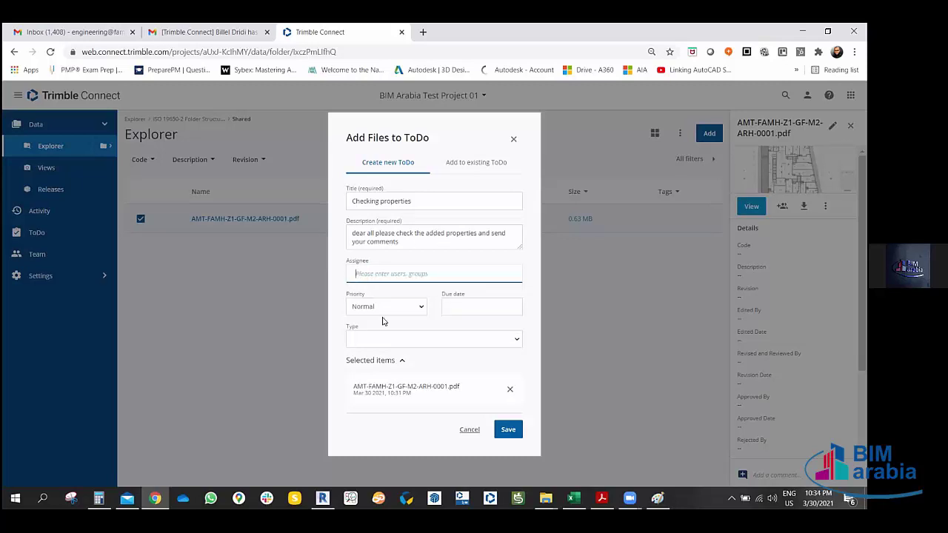
{"action": "left_click", "coordinate": [420, 308]}
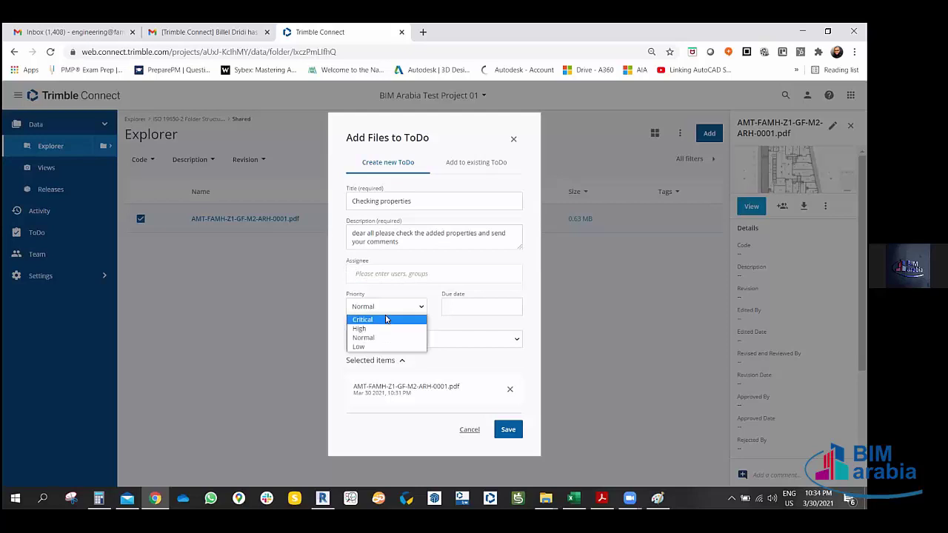
{"action": "left_click", "coordinate": [388, 320]}
{"action": "left_click", "coordinate": [448, 304]}
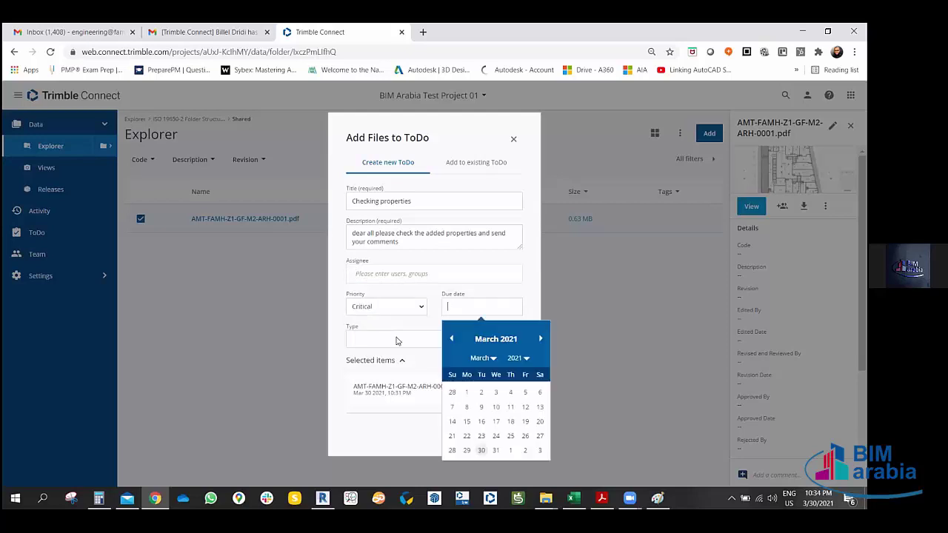
{"action": "left_click", "coordinate": [448, 340]}
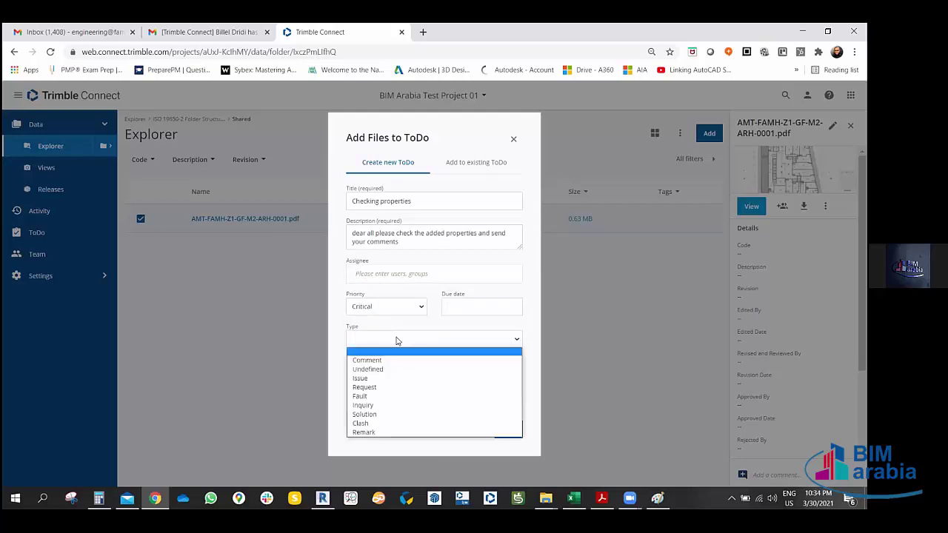
{"action": "left_click", "coordinate": [373, 387]}
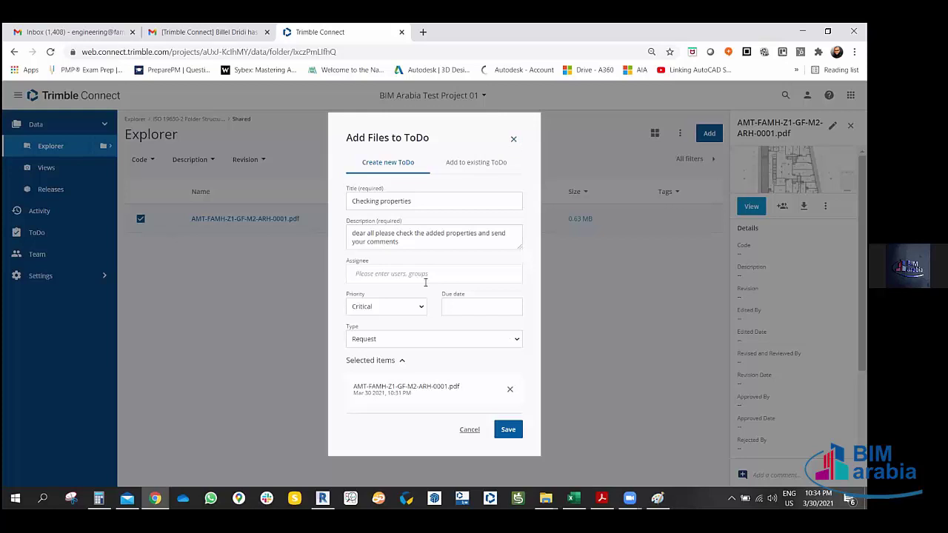
Rewrite the ToDo description several times, erase it, and close the draft without saving
{"action": "left_click", "coordinate": [419, 247]}
{"action": "left_click_drag", "start_coordinate": [420, 249], "coordinate": [346, 235]}
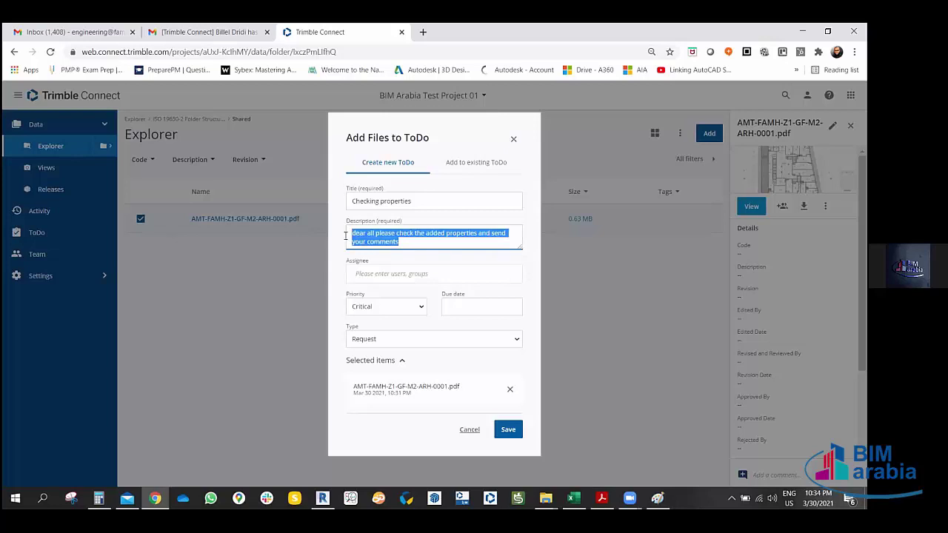
{"action": "type", "text": "please r"}
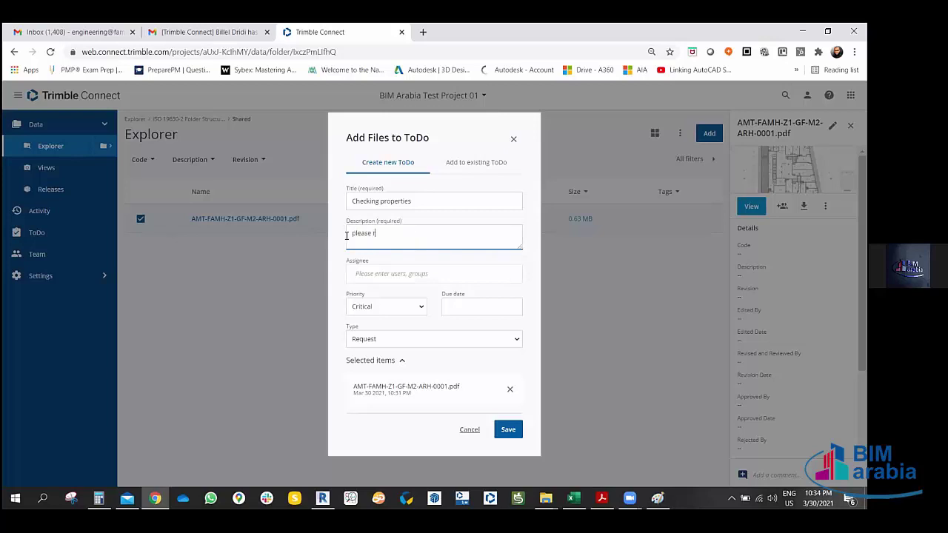
{"action": "key", "text": "BackSpace"}
{"action": "type", "text": "modify the"}
{"action": "key", "text": "BackSpace"}
{"action": "key", "text": "BackSpace"}
{"action": "key", "text": "BackSpace"}
{"action": "key", "text": "BackSpace"}
{"action": "key", "text": "BackSpace"}
{"action": "key", "text": "BackSpace"}
{"action": "type", "text": "insert"}
{"action": "type", "text": " doors "}
{"action": "type", "text": "ifctype"}
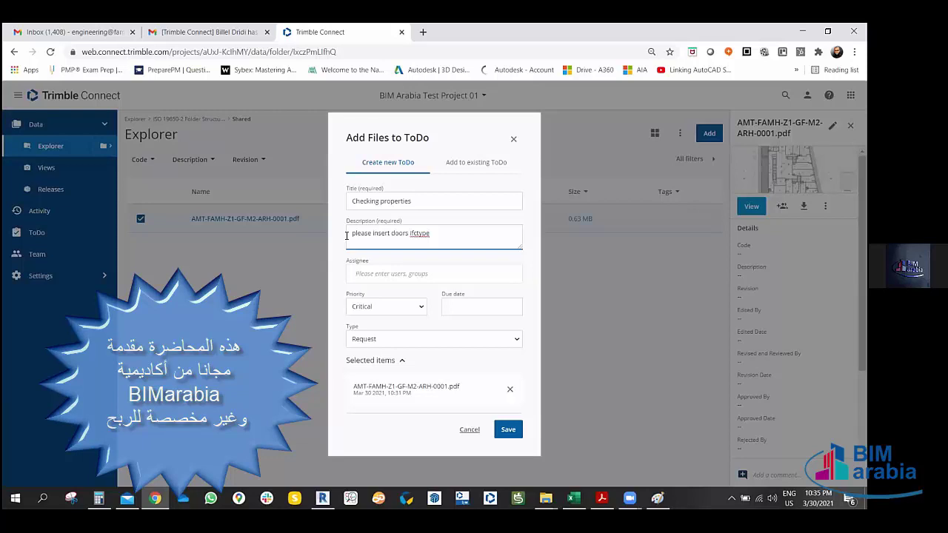
{"action": "key", "text": "BackSpace"}
{"action": "key", "text": "BackSpace"}
{"action": "key", "text": "BackSpace"}
{"action": "key", "text": "BackSpace"}
{"action": "key", "text": "BackSpace"}
{"action": "key", "text": "BackSpace"}
{"action": "key", "text": "BackSpace"}
{"action": "key", "text": "BackSpace"}
{"action": "key", "text": "BackSpace"}
{"action": "key", "text": "BackSpace"}
{"action": "key", "text": "BackSpace"}
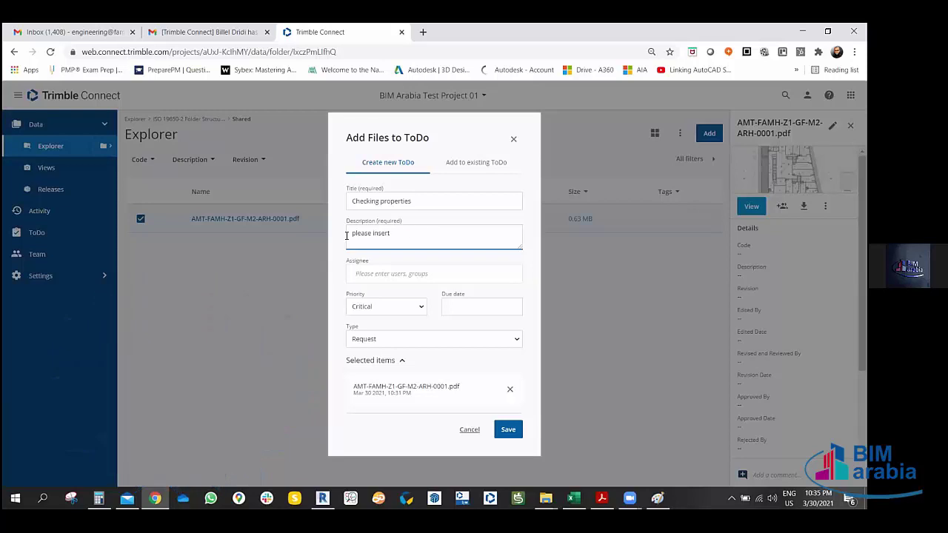
{"action": "type", "text": "doors "}
{"action": "type", "text": "fire ratin"}
{"action": "type", "text": "g"}
{"action": "triple_click", "coordinate": [450, 233]}
{"action": "type", "text": "pleas"}
{"action": "type", "text": "e remove the"}
{"action": "type", "text": " floor"}
{"action": "key", "text": "BackSpace"}
{"action": "key", "text": "BackSpace"}
{"action": "key", "text": "BackSpace"}
{"action": "key", "text": "BackSpace"}
{"action": "key", "text": "BackSpace"}
{"action": "key", "text": "BackSpace"}
{"action": "key", "text": "BackSpace"}
{"action": "key", "text": "BackSpace"}
{"action": "key", "text": "BackSpace"}
{"action": "key", "text": "BackSpace"}
{"action": "key", "text": "BackSpace"}
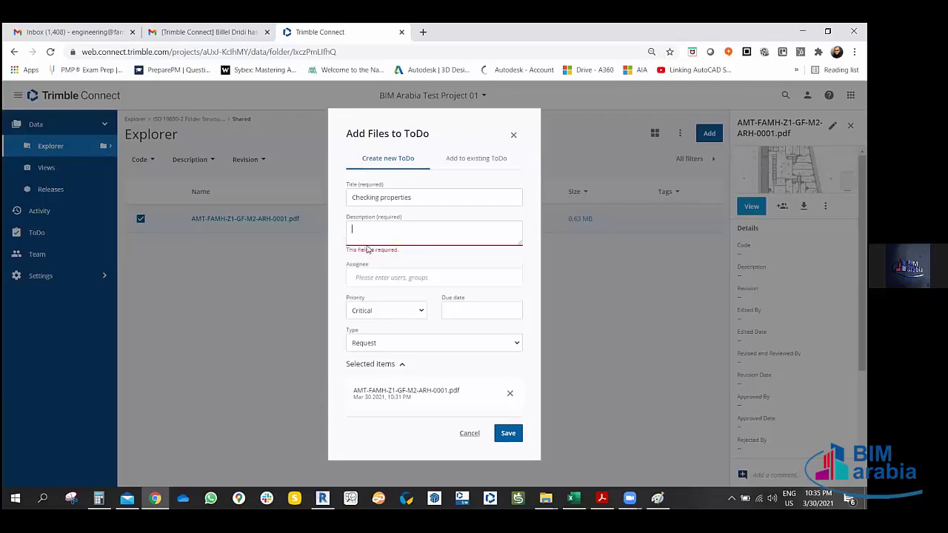
{"action": "left_click", "coordinate": [515, 138]}
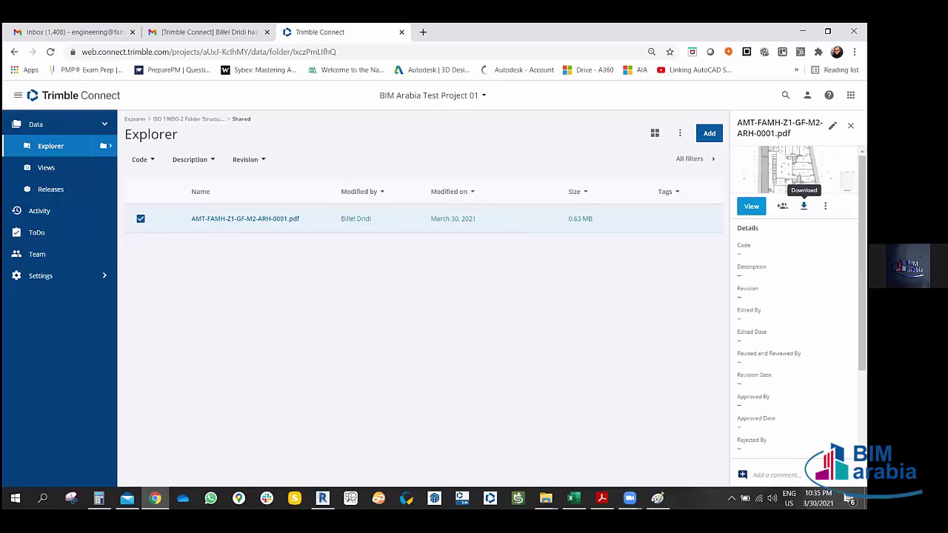
Download the PDF drawing, view it in a new tab, and return to Trimble Connect
{"action": "left_click", "coordinate": [803, 207]}
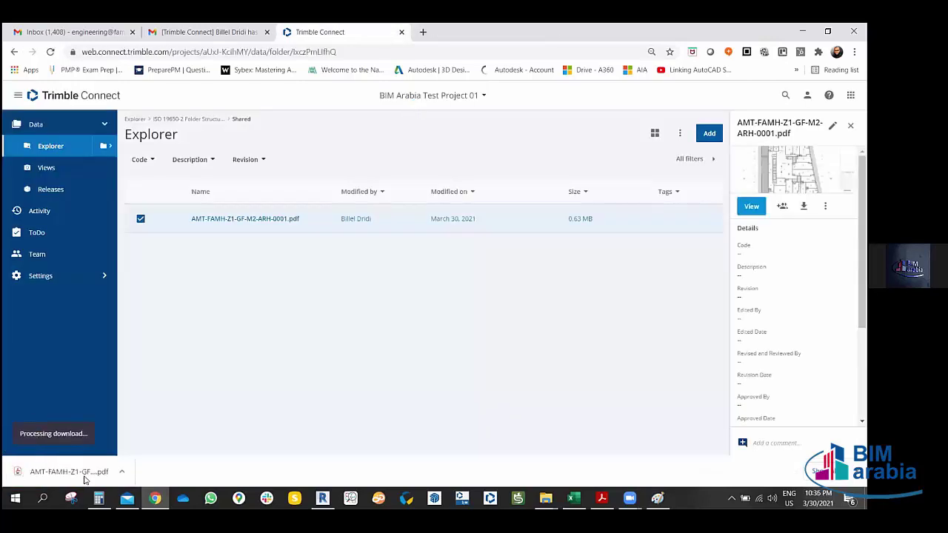
{"action": "left_click", "coordinate": [74, 472]}
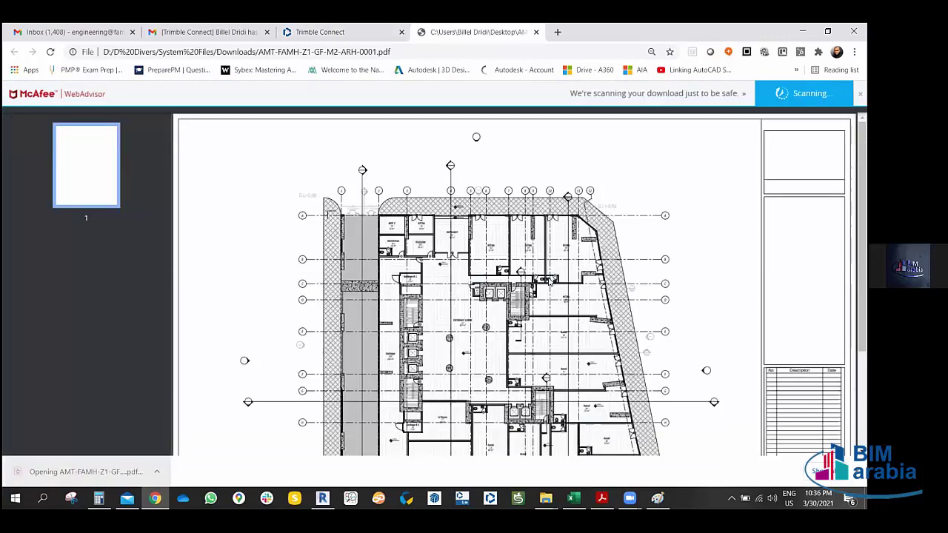
{"action": "scroll", "coordinate": [549, 277], "scroll_direction": "down", "scroll_amount": 3}
{"action": "scroll", "coordinate": [548, 277], "scroll_direction": "up", "scroll_amount": 3}
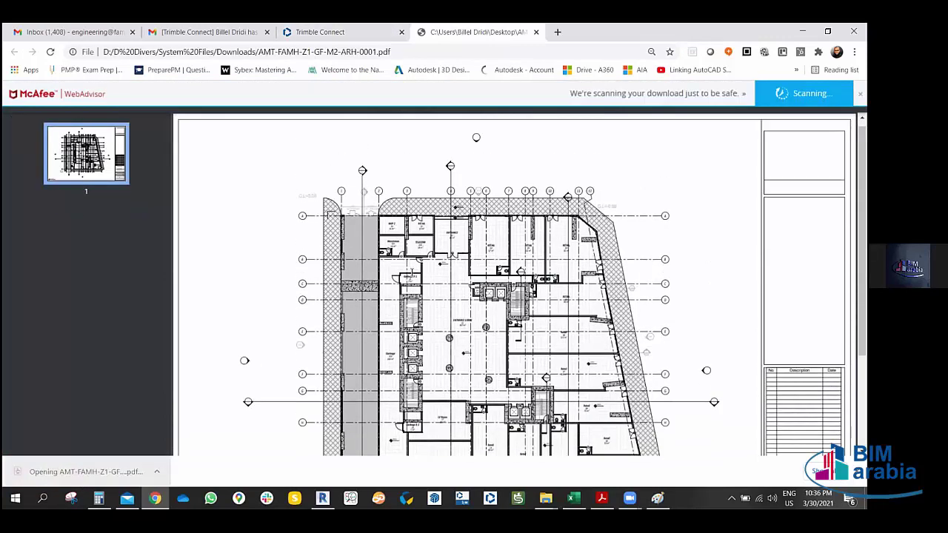
{"action": "left_click", "coordinate": [353, 29]}
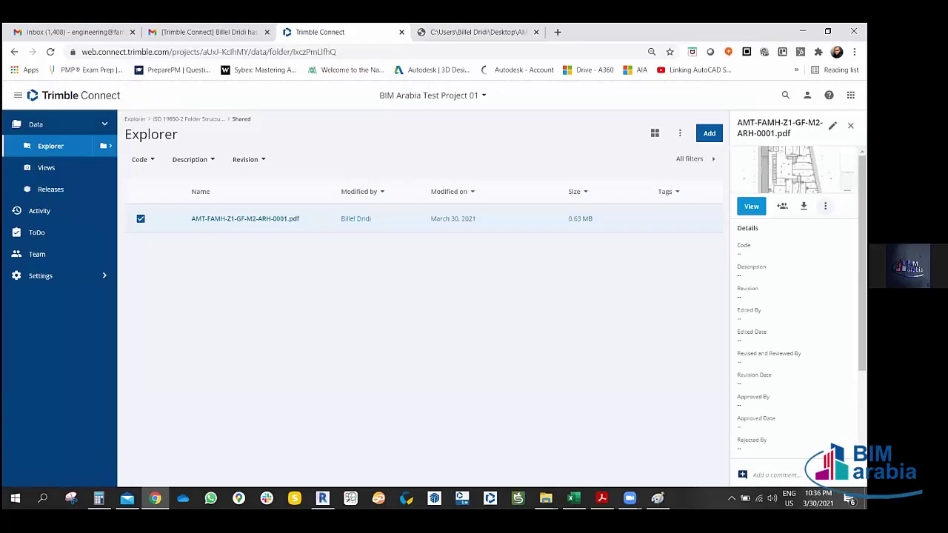
Export the Shared-folder PDF's file information to Excel from its actions menu
{"action": "left_click", "coordinate": [825, 206]}
{"action": "scroll", "coordinate": [791, 296], "scroll_direction": "down", "scroll_amount": 1}
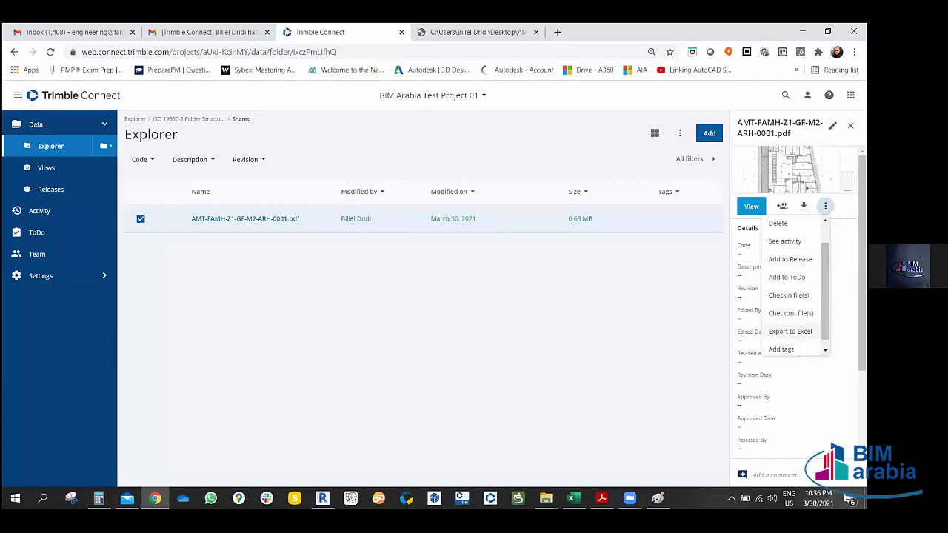
{"action": "scroll", "coordinate": [793, 289], "scroll_direction": "down", "scroll_amount": 1}
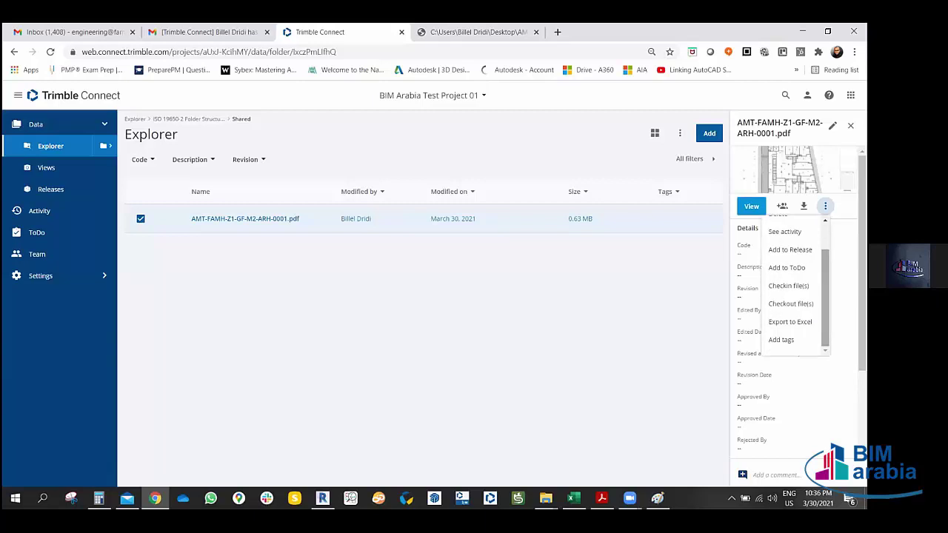
{"action": "left_click", "coordinate": [790, 321]}
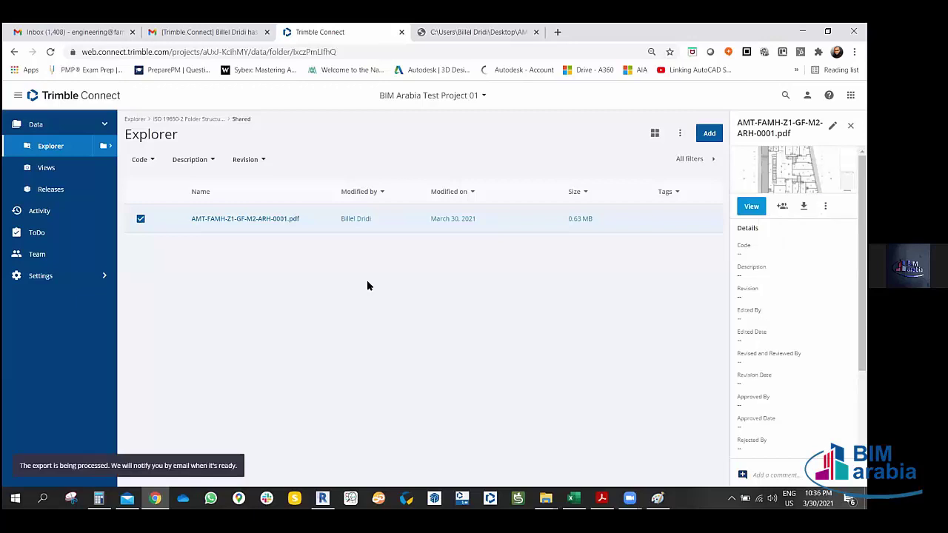
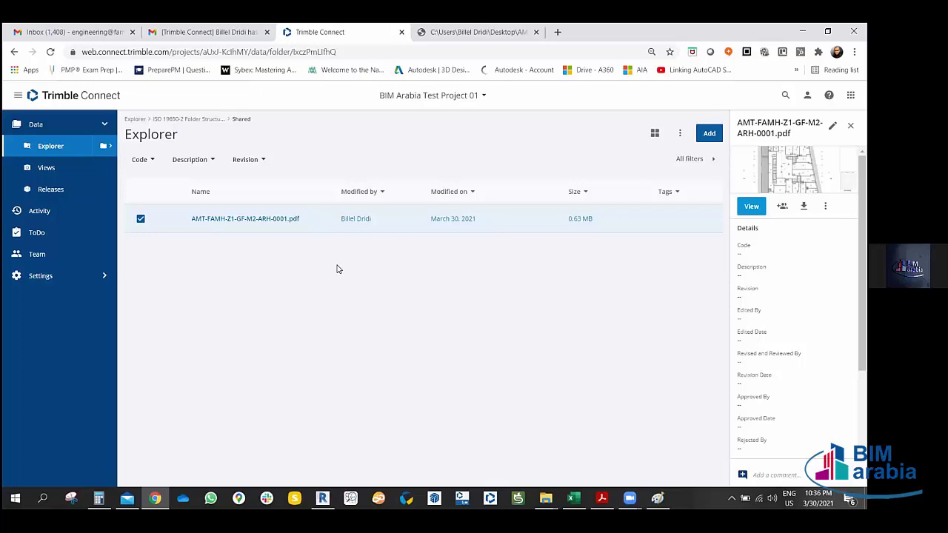
Add the tag ARCH to AMT-FAMH-Z1-GF-M2-ARH-0001.pdf from its details panel and save
{"action": "left_click", "coordinate": [825, 206]}
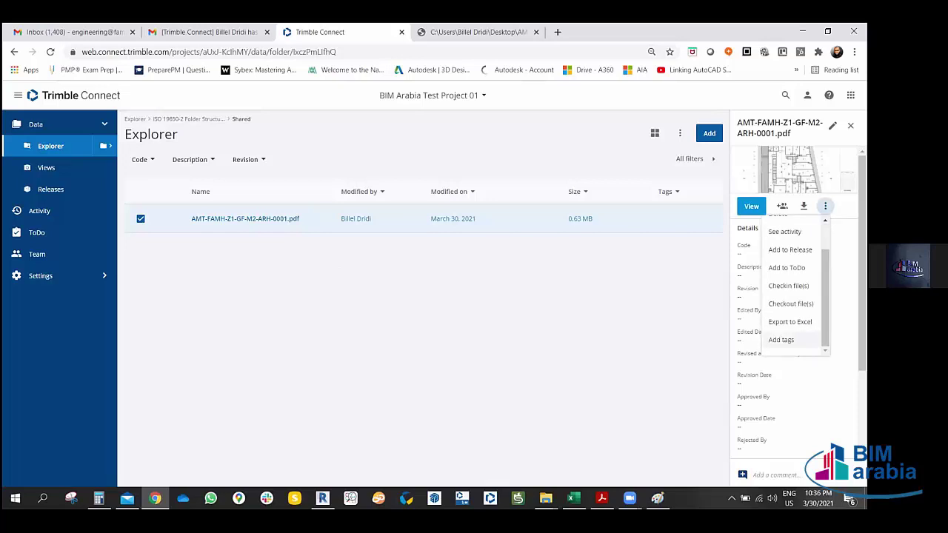
{"action": "left_click", "coordinate": [141, 220]}
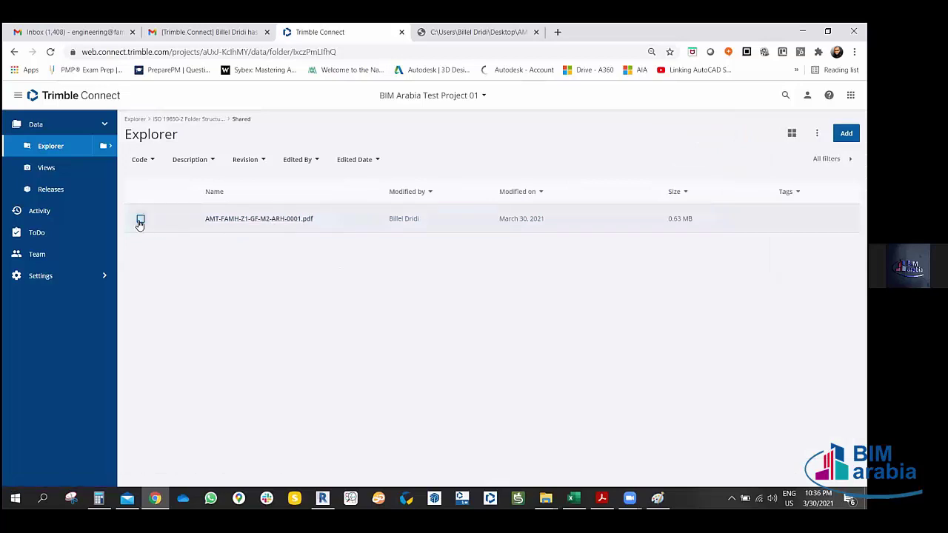
{"action": "left_click", "coordinate": [140, 221]}
{"action": "left_click", "coordinate": [825, 206]}
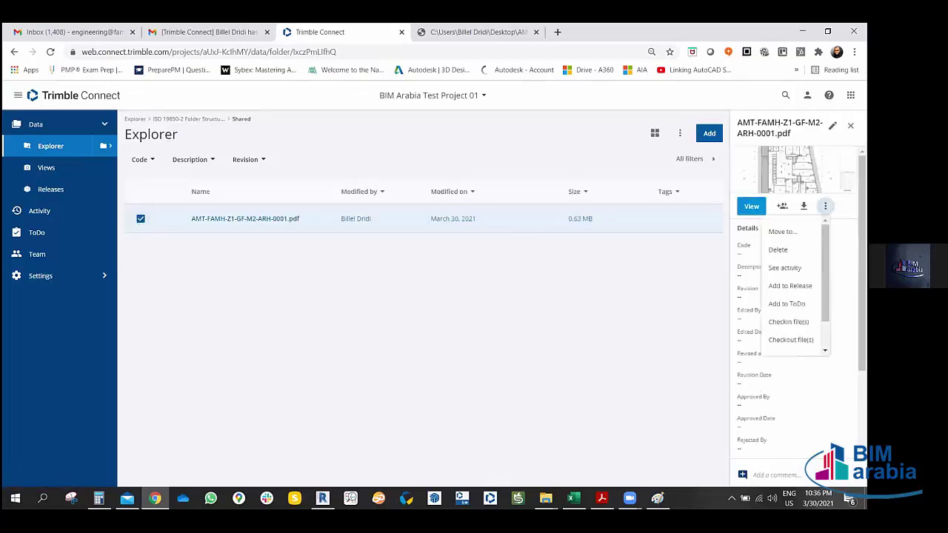
{"action": "scroll", "coordinate": [789, 296], "scroll_direction": "down", "scroll_amount": 2}
{"action": "scroll", "coordinate": [789, 297], "scroll_direction": "down", "scroll_amount": 2}
{"action": "left_click", "coordinate": [786, 340]}
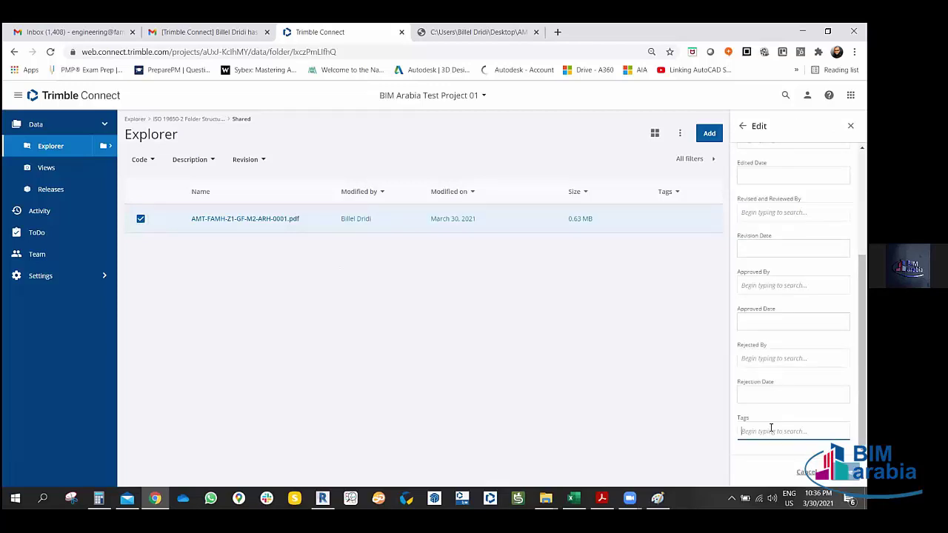
{"action": "type", "text": "ARCH"}
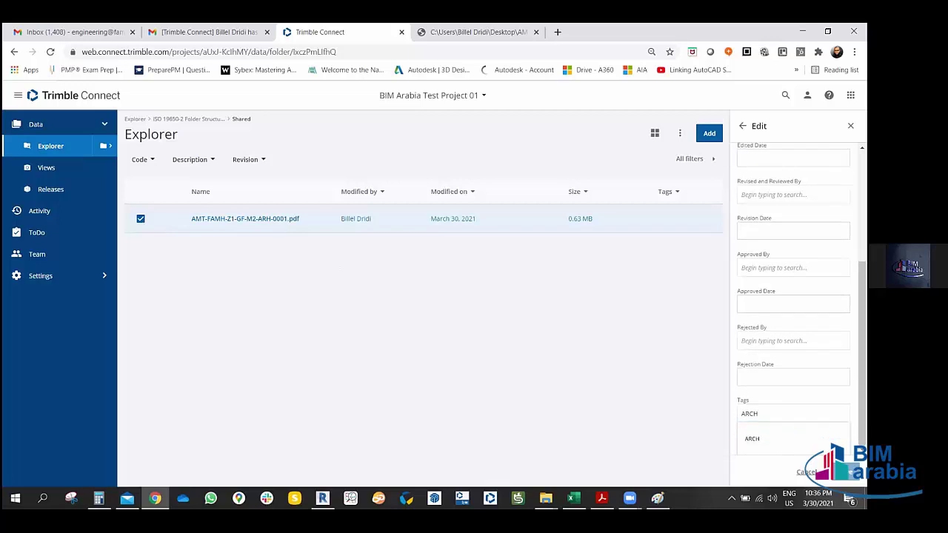
{"action": "key", "text": "Return"}
{"action": "left_click", "coordinate": [847, 471]}
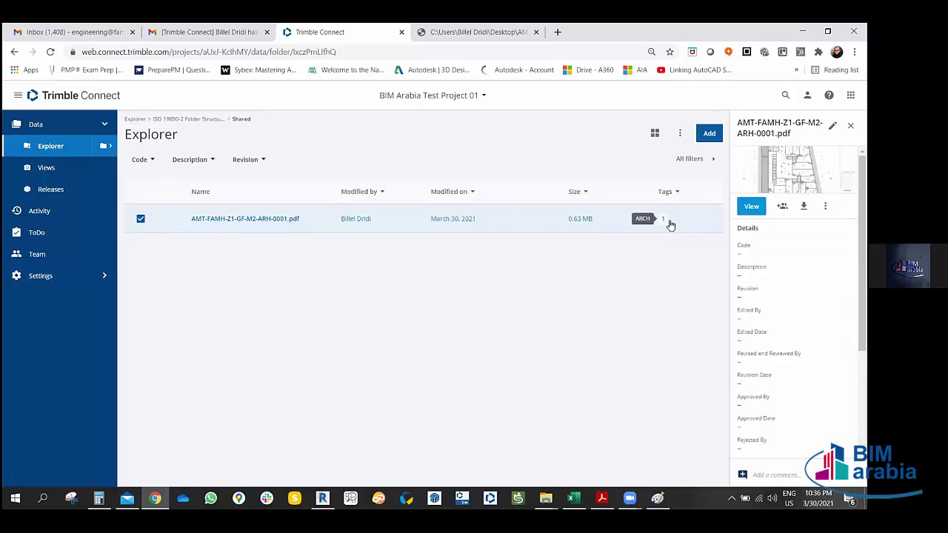
Edit the PDF's properties to remove the ARCH tag, add REPPORT and save
{"action": "left_click", "coordinate": [661, 224]}
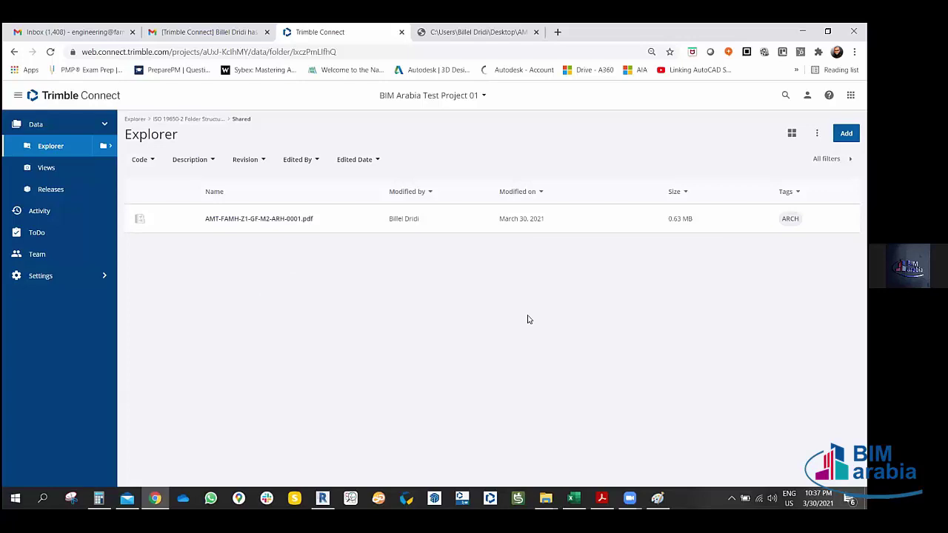
{"action": "left_click", "coordinate": [141, 220]}
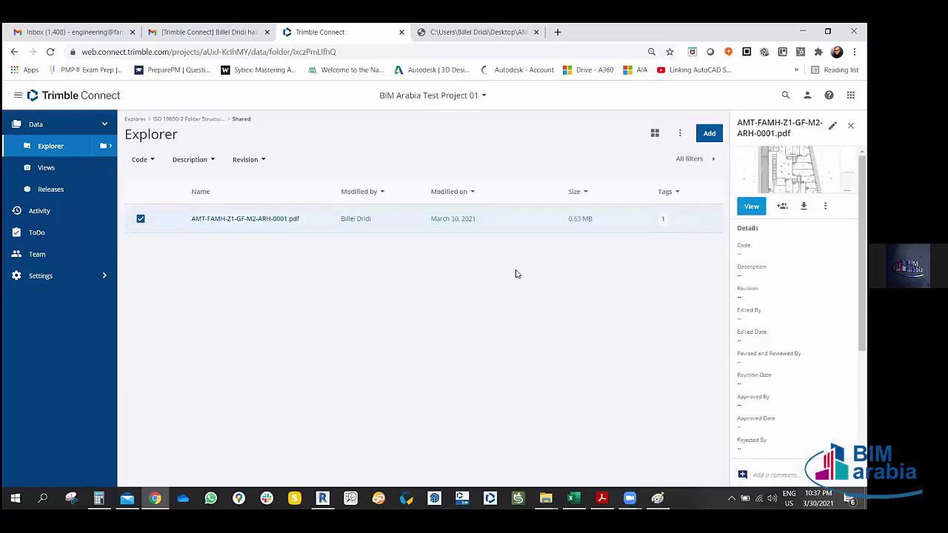
{"action": "scroll", "coordinate": [792, 333], "scroll_direction": "down", "scroll_amount": 3}
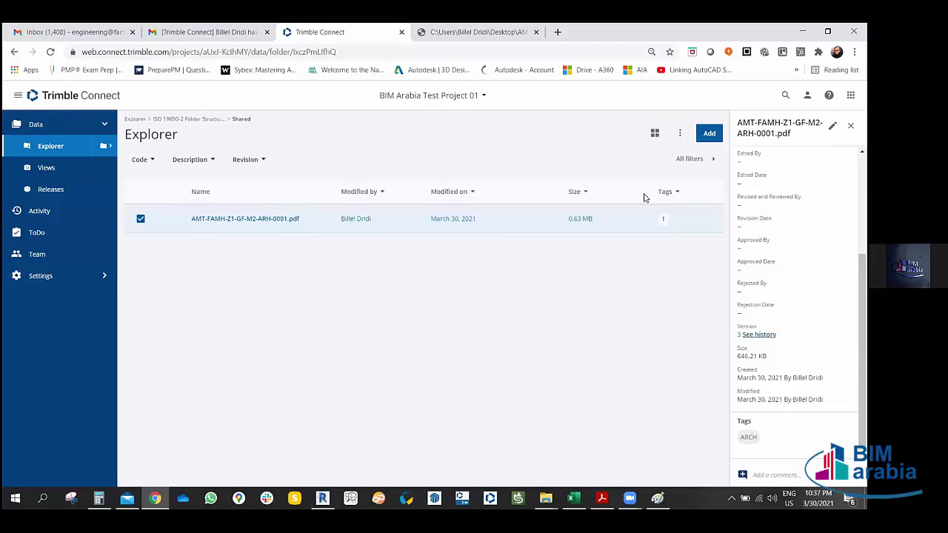
{"action": "scroll", "coordinate": [752, 274], "scroll_direction": "up", "scroll_amount": 1}
{"action": "scroll", "coordinate": [751, 274], "scroll_direction": "up", "scroll_amount": 5}
{"action": "left_click", "coordinate": [832, 126]}
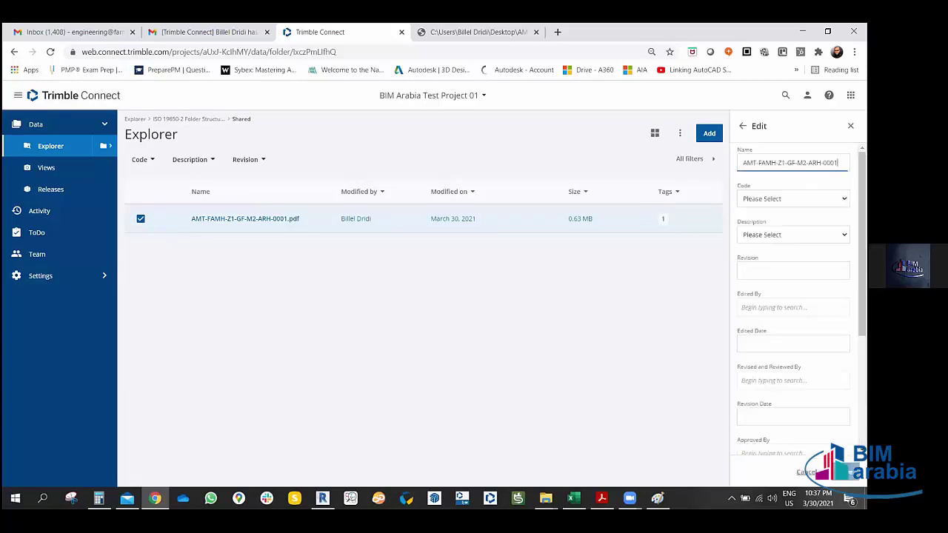
{"action": "scroll", "coordinate": [793, 296], "scroll_direction": "down", "scroll_amount": 10}
{"action": "left_click", "coordinate": [771, 415]}
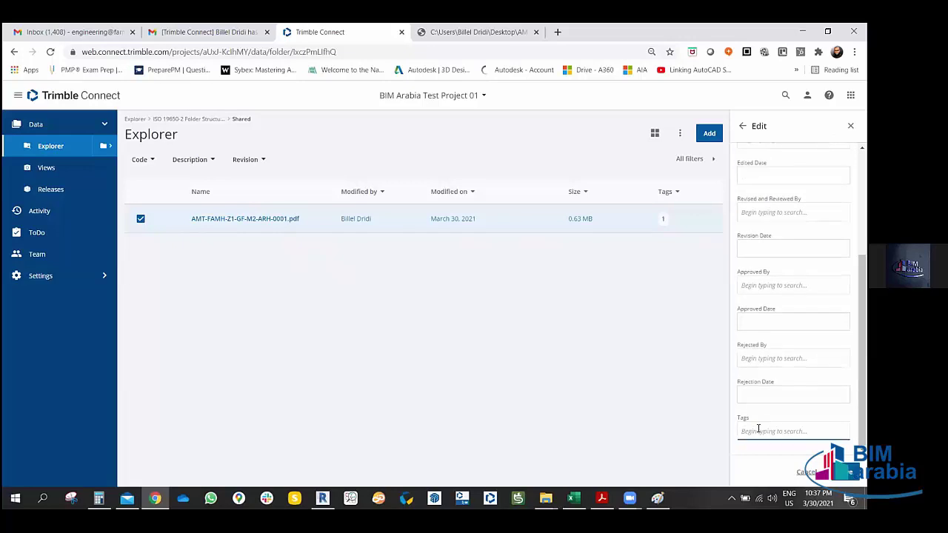
{"action": "type", "text": "REPPORT"}
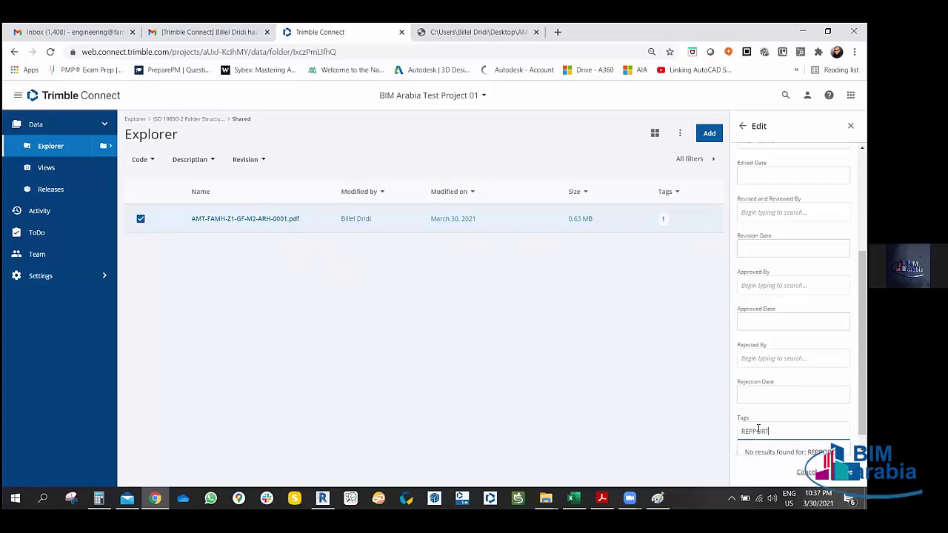
{"action": "key", "text": "Return"}
{"action": "left_click", "coordinate": [519, 428]}
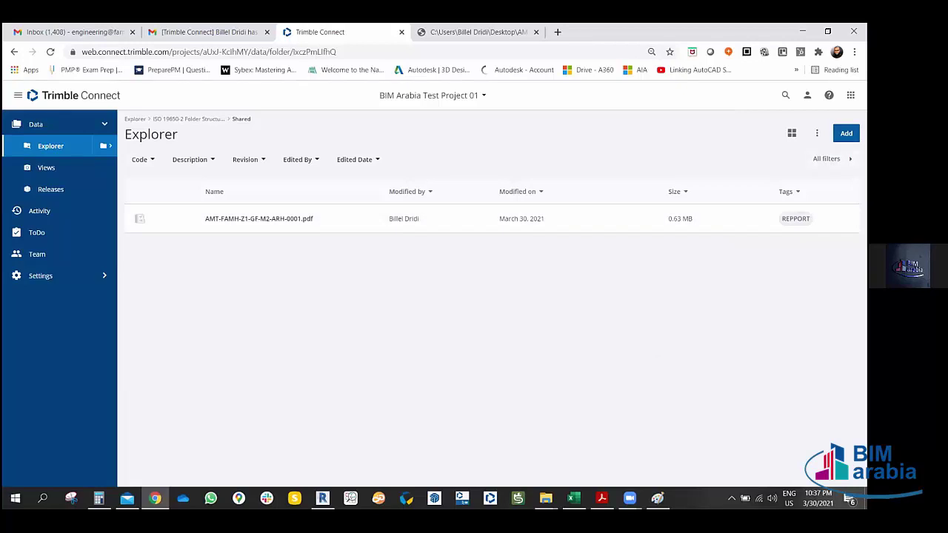
{"action": "left_click", "coordinate": [139, 221]}
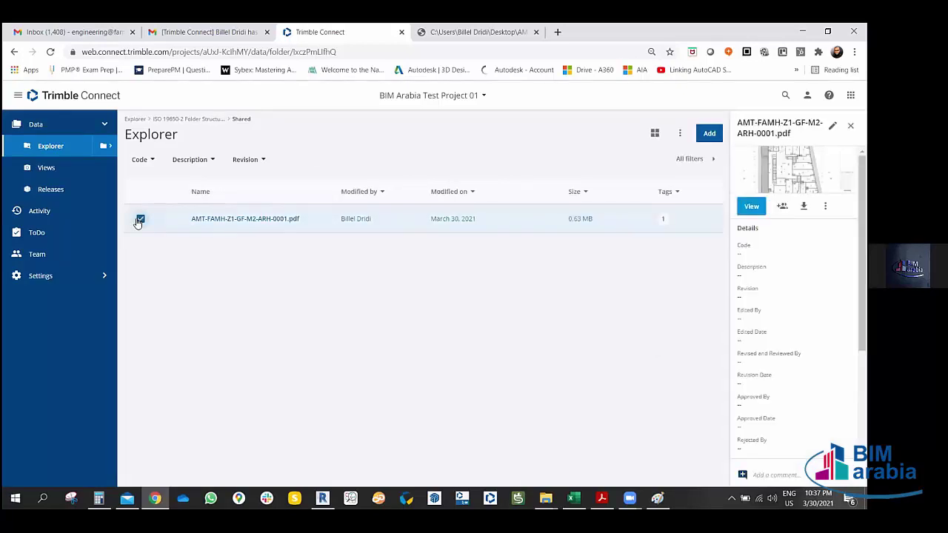
Drag S2T-FAMH-FEB-Z-MOM-2021.pdf from the desktop into the Shared folder to upload it
{"action": "left_click", "coordinate": [139, 220]}
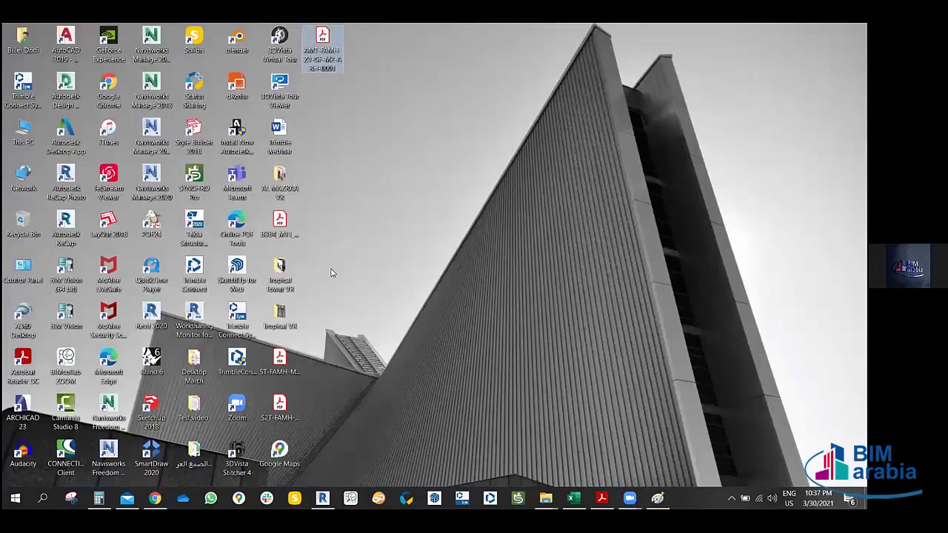
{"action": "left_click", "coordinate": [279, 222]}
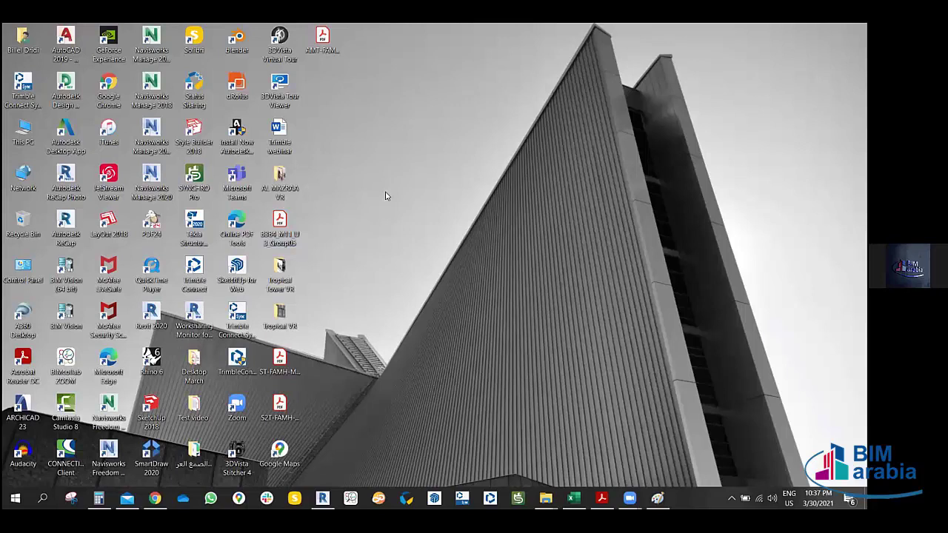
{"action": "mouse_move", "coordinate": [279, 404]}
{"action": "left_mouse_down"}
{"action": "mouse_move", "coordinate": [170, 465]}
{"action": "mouse_move", "coordinate": [273, 350]}
{"action": "left_mouse_up"}
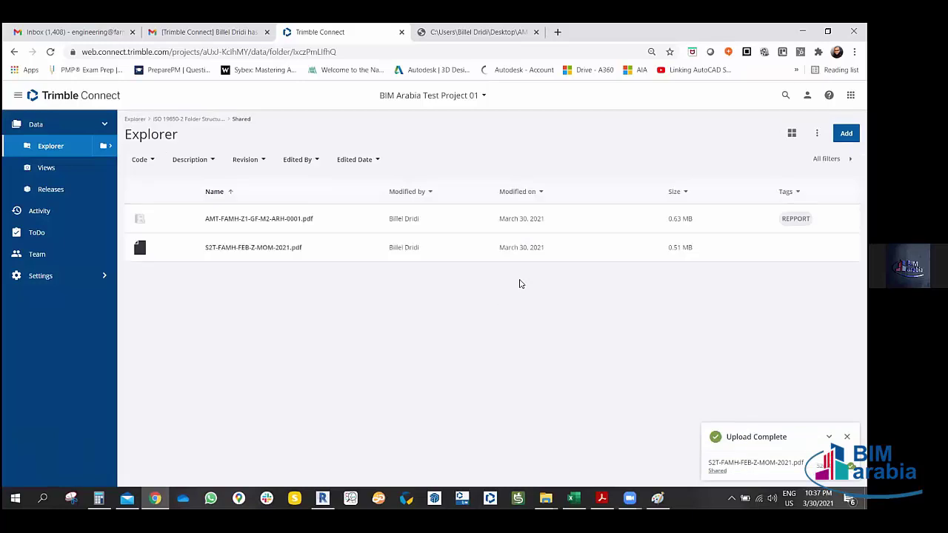
{"action": "mouse_move", "coordinate": [259, 218]}
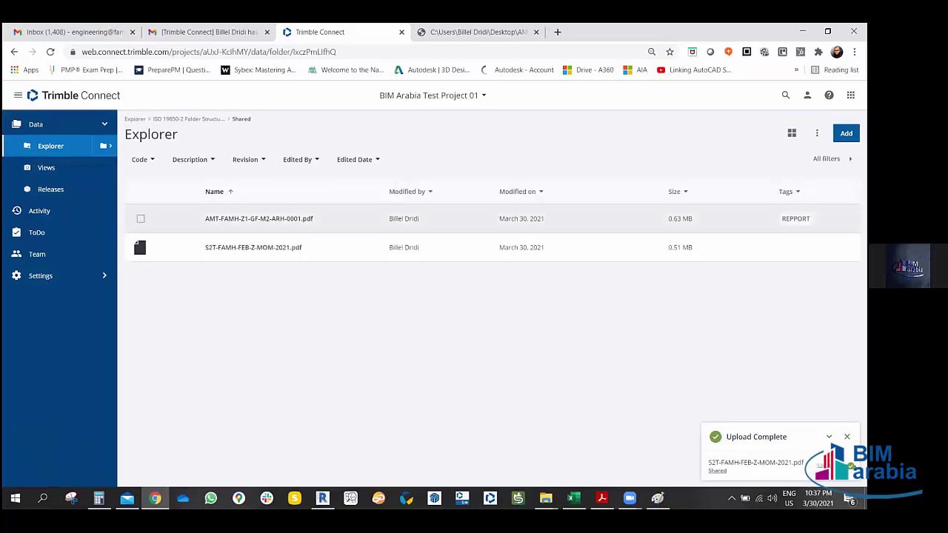
Replace the REPPORT tag on AMT-FAMH-Z1-GF-M2-ARH-0001.pdf with DRW and save
{"action": "left_click", "coordinate": [141, 220]}
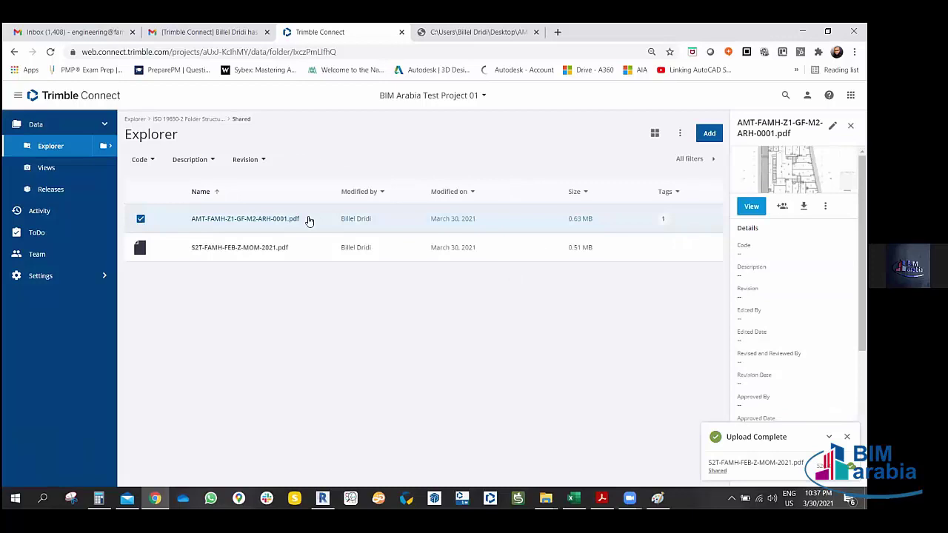
{"action": "left_click", "coordinate": [310, 220]}
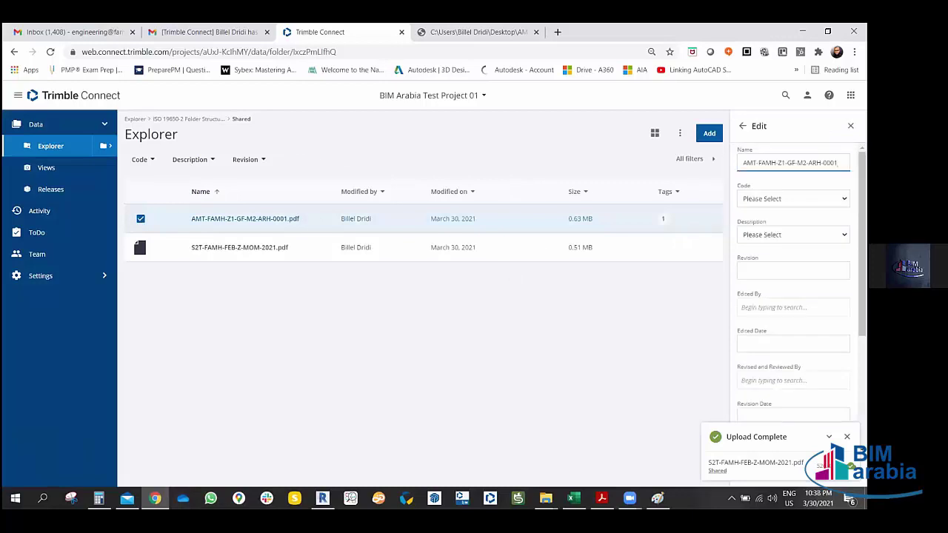
{"action": "scroll", "coordinate": [796, 296], "scroll_direction": "down", "scroll_amount": 5}
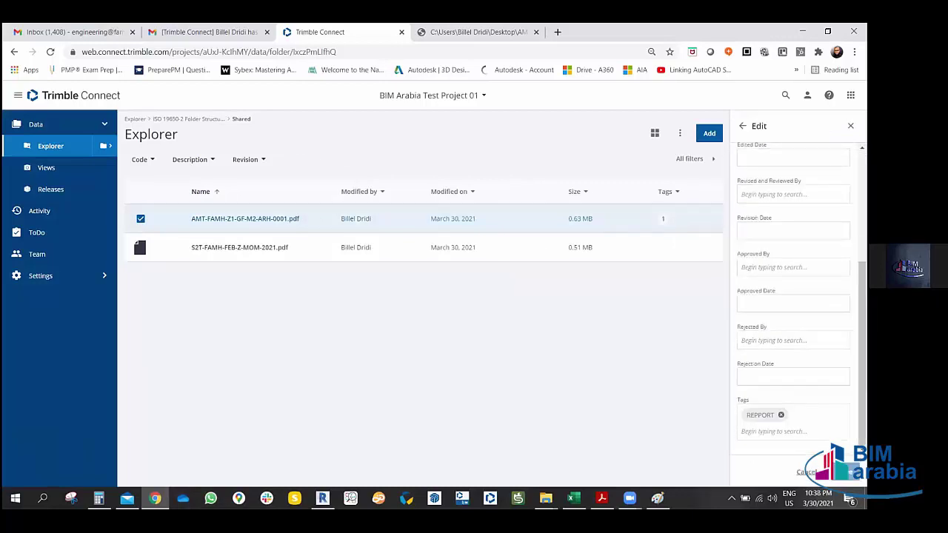
{"action": "left_click", "coordinate": [781, 415]}
{"action": "left_click", "coordinate": [769, 431]}
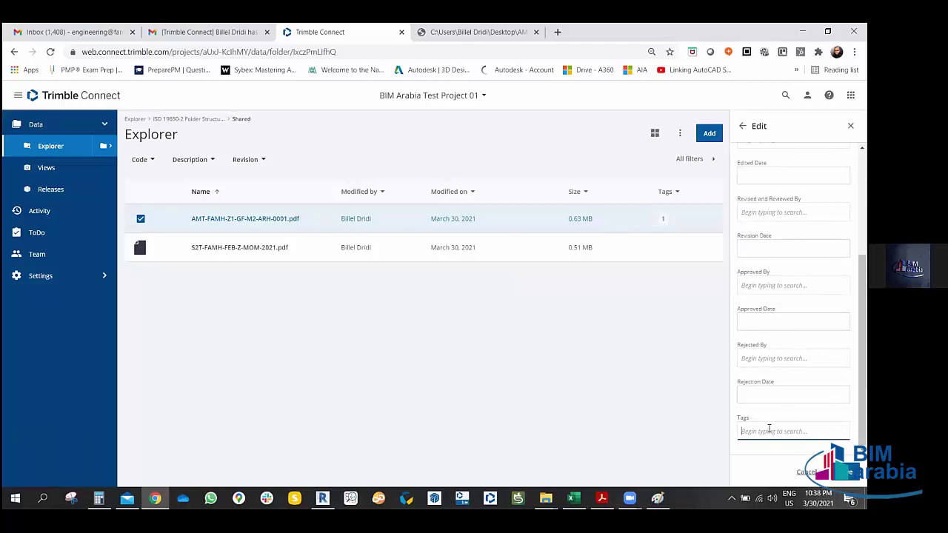
{"action": "type", "text": "DRW"}
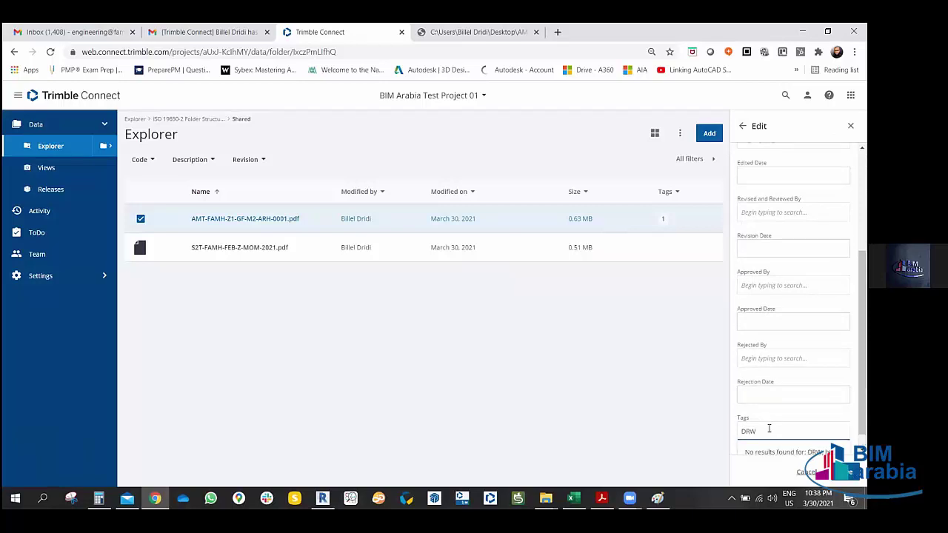
{"action": "key", "text": "Return"}
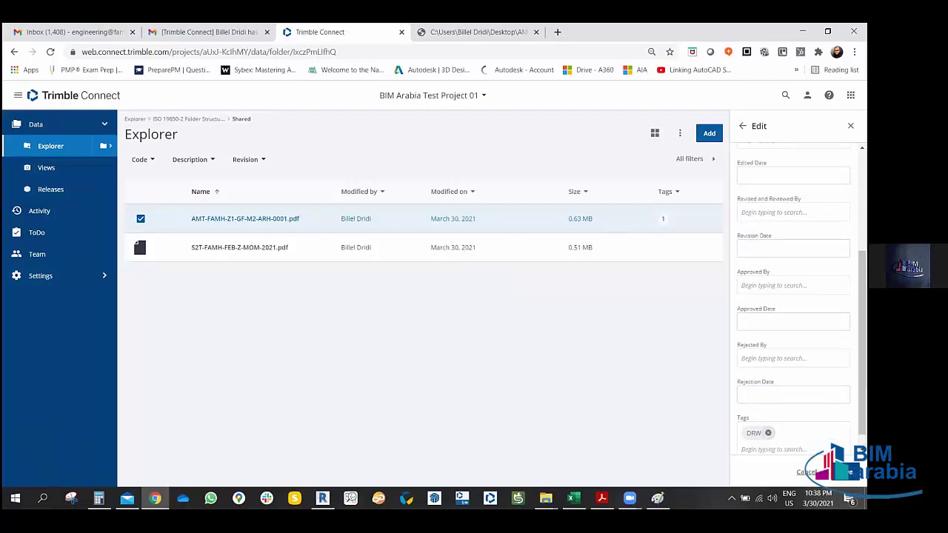
{"action": "left_click", "coordinate": [845, 472]}
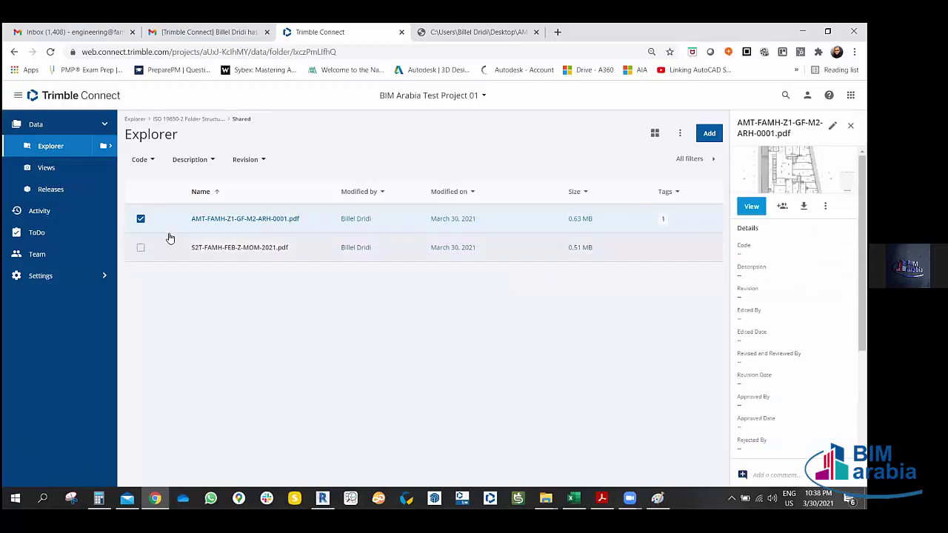
Tag S2T-FAMH-FEB-Z-MOM-2021.pdf with MOM, save, and close its details
{"action": "left_click", "coordinate": [140, 247]}
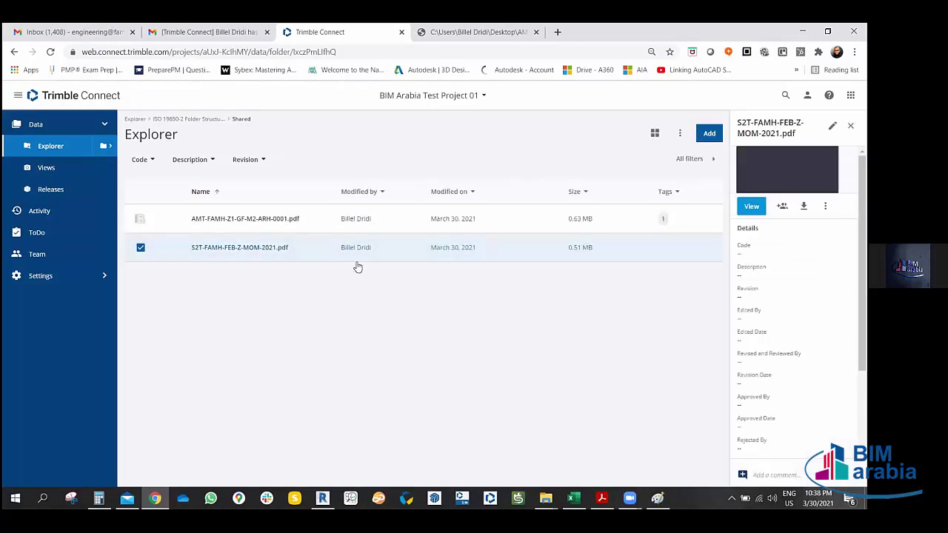
{"action": "scroll", "coordinate": [797, 311], "scroll_direction": "down", "scroll_amount": 3}
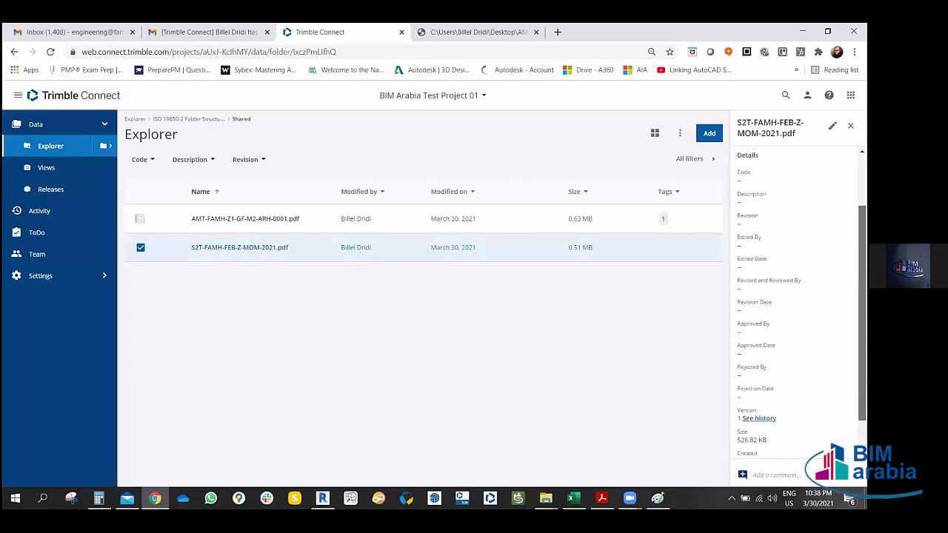
{"action": "scroll", "coordinate": [797, 311], "scroll_direction": "up", "scroll_amount": 2}
{"action": "left_click", "coordinate": [833, 126]}
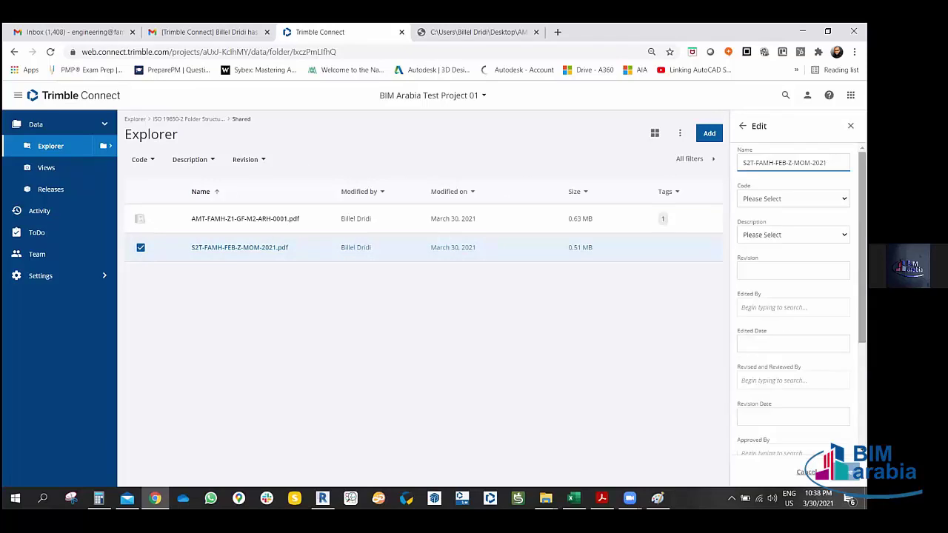
{"action": "scroll", "coordinate": [792, 296], "scroll_direction": "down", "scroll_amount": 5}
{"action": "left_click", "coordinate": [762, 432]}
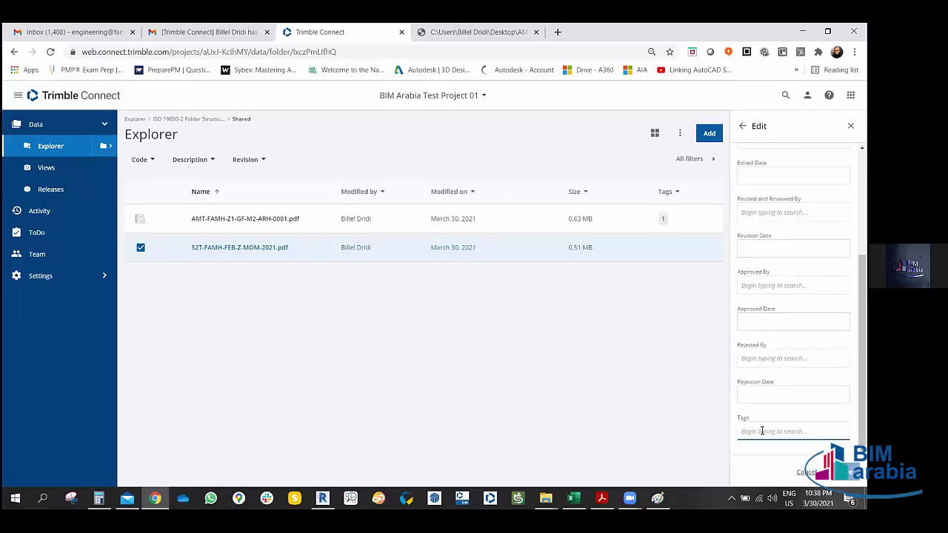
{"action": "type", "text": "MOM"}
{"action": "key", "text": "Return"}
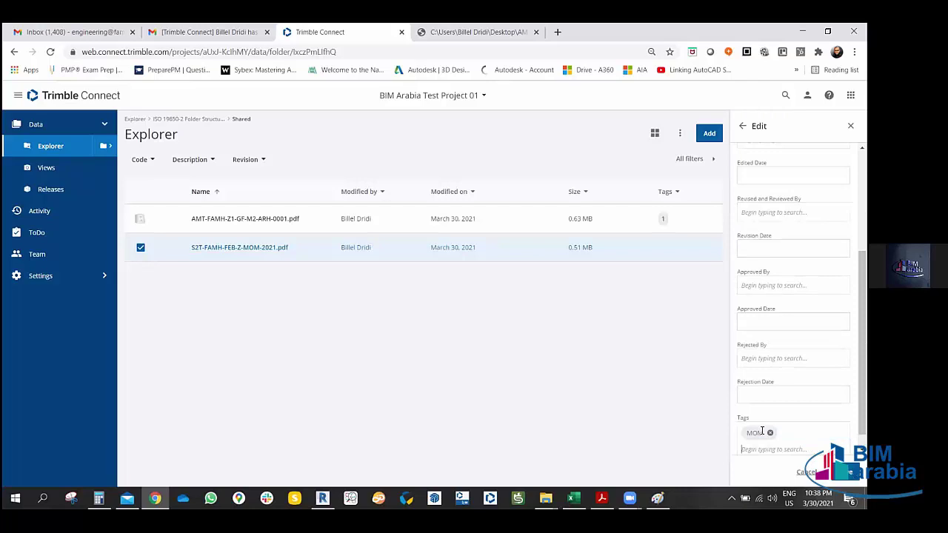
{"action": "left_click", "coordinate": [849, 471]}
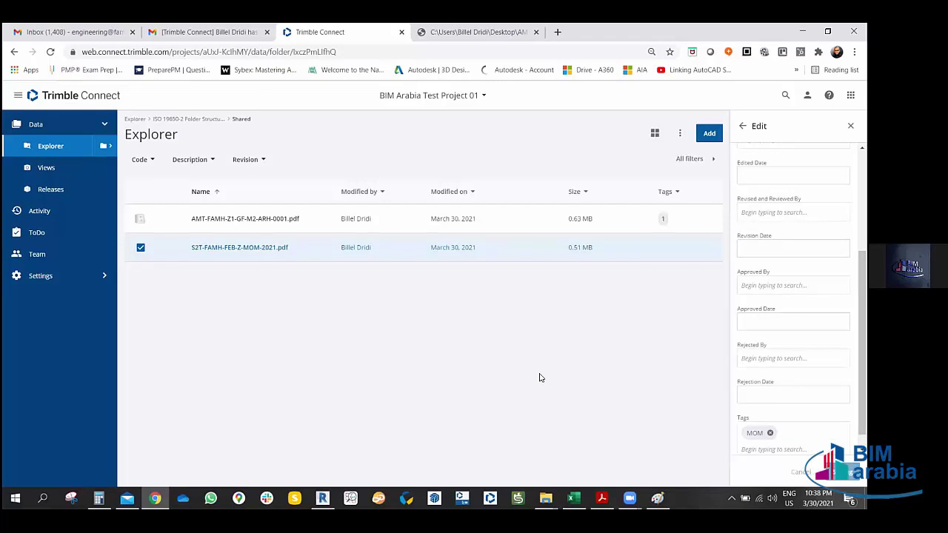
{"action": "left_click", "coordinate": [663, 248]}
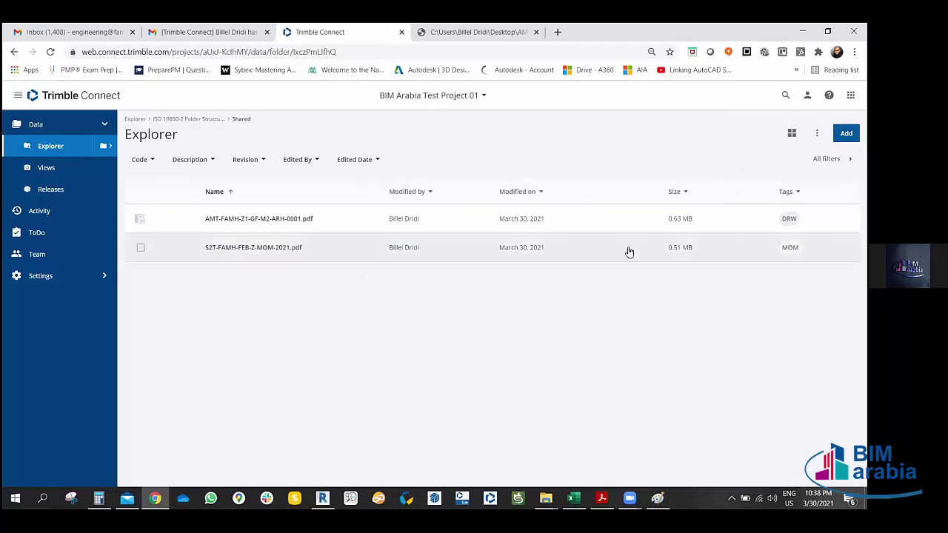
Open and dismiss the All filters panel, then sort the Shared folder list by Size
{"action": "mouse_move", "coordinate": [518, 248]}
{"action": "left_click", "coordinate": [827, 159]}
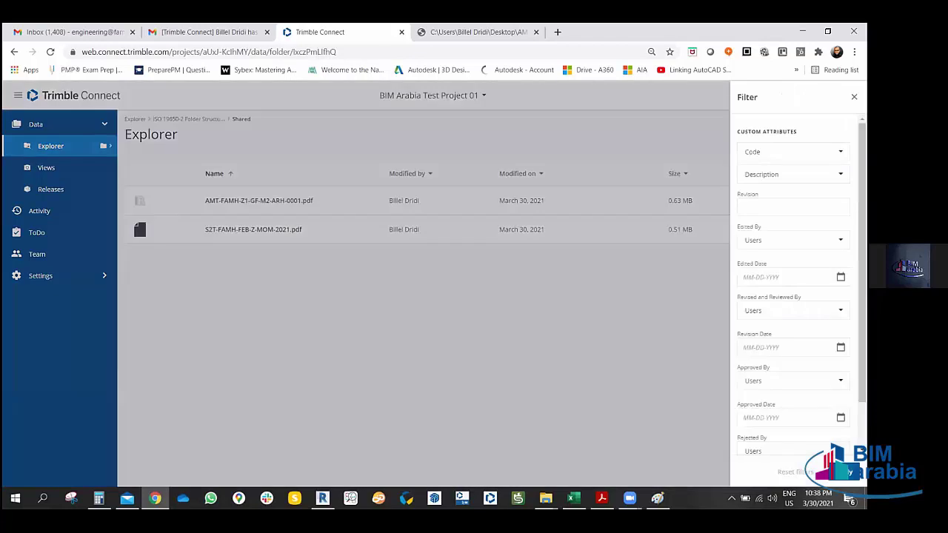
{"action": "scroll", "coordinate": [793, 297], "scroll_direction": "down", "scroll_amount": 2}
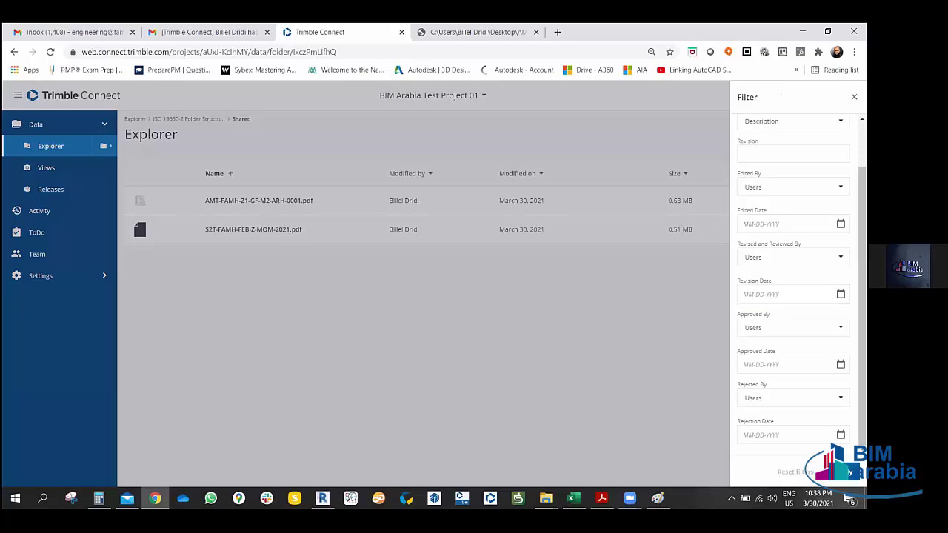
{"action": "left_click", "coordinate": [849, 472]}
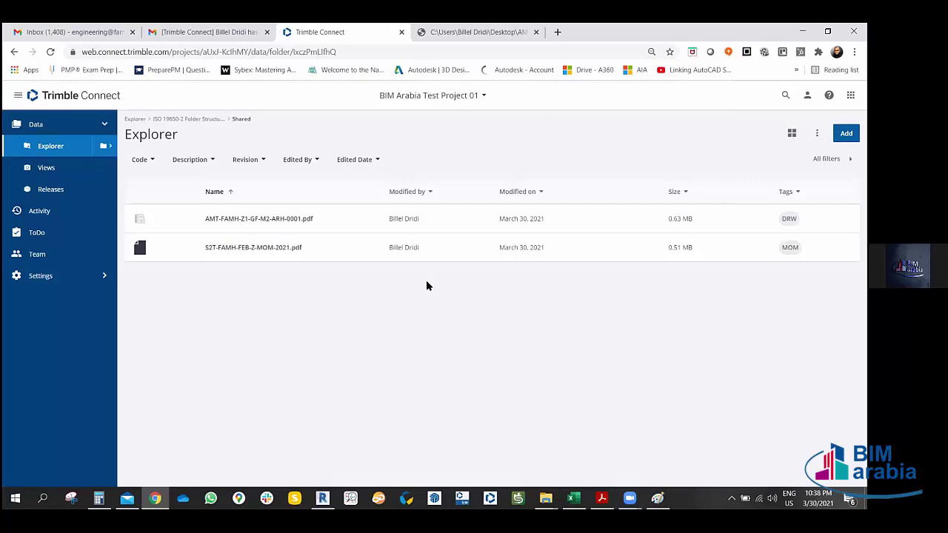
{"action": "left_click", "coordinate": [790, 192]}
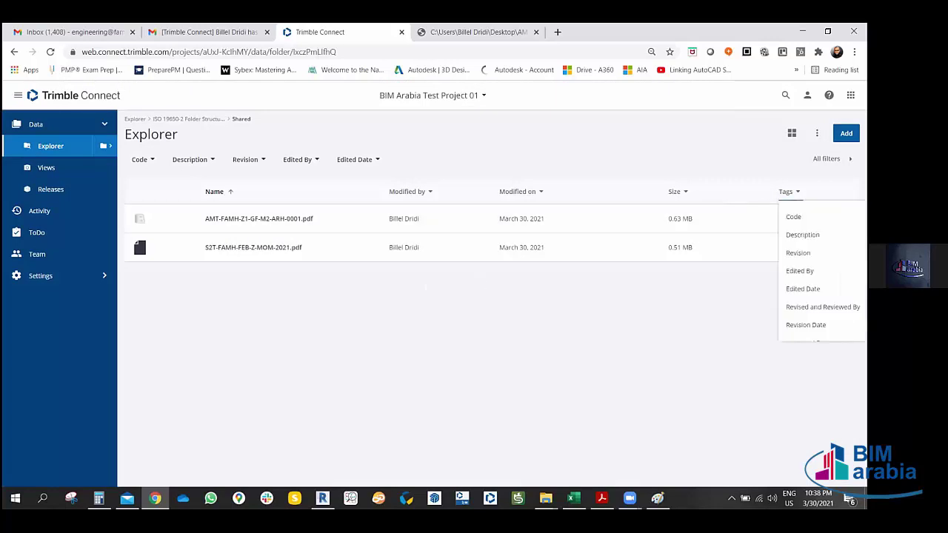
{"action": "scroll", "coordinate": [819, 297], "scroll_direction": "down", "scroll_amount": 3}
{"action": "scroll", "coordinate": [819, 297], "scroll_direction": "down", "scroll_amount": 1}
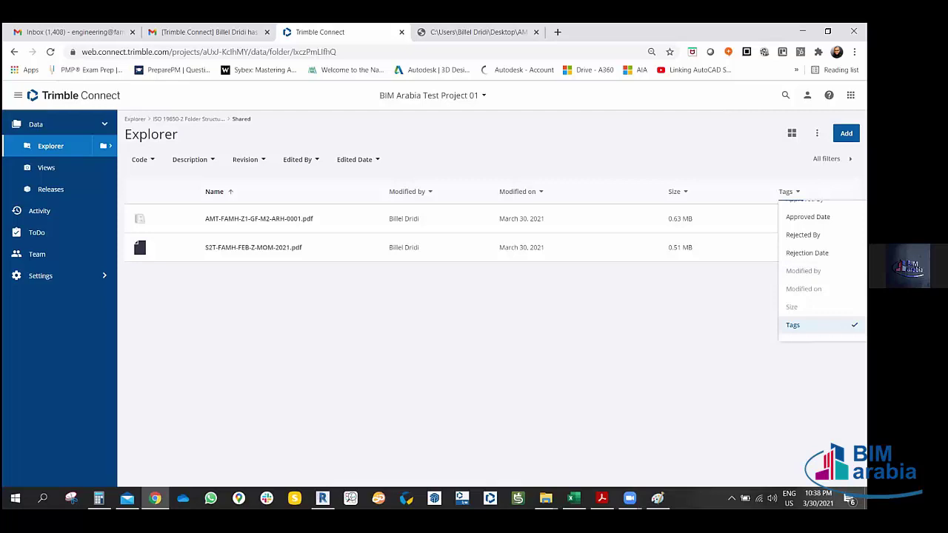
{"action": "left_click", "coordinate": [677, 191]}
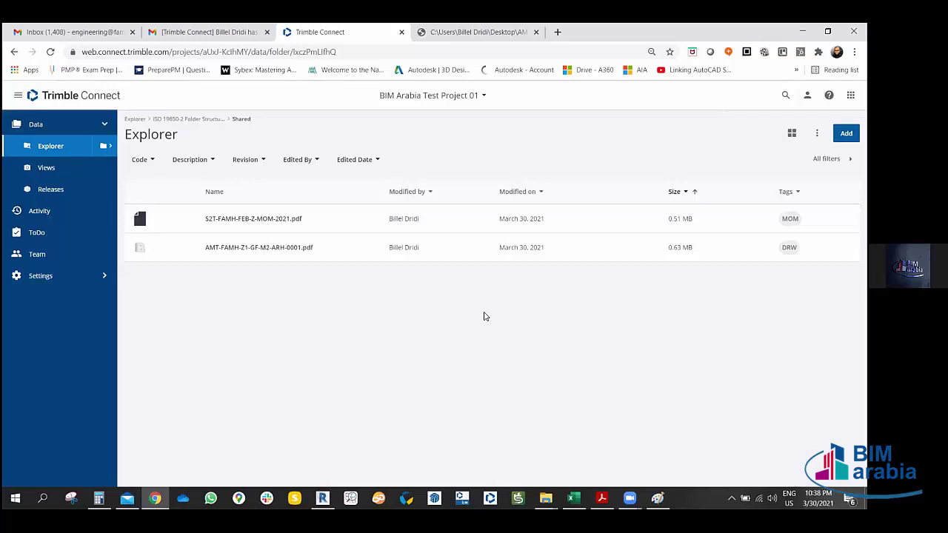
Review the column list, then preview and close the MOM PDF's details
{"action": "left_click", "coordinate": [686, 192]}
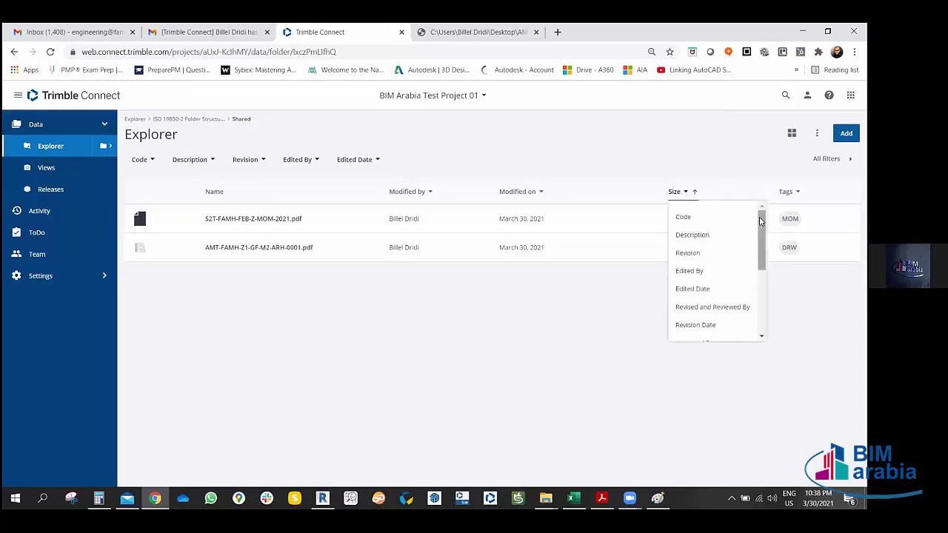
{"action": "scroll", "coordinate": [758, 213], "scroll_direction": "down", "scroll_amount": 3}
{"action": "scroll", "coordinate": [758, 211], "scroll_direction": "up", "scroll_amount": 3}
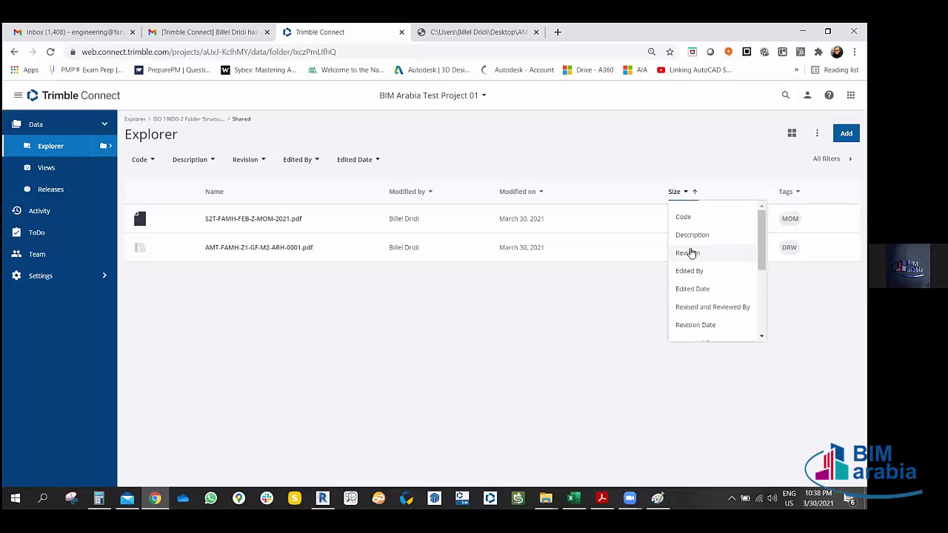
{"action": "left_click", "coordinate": [513, 329]}
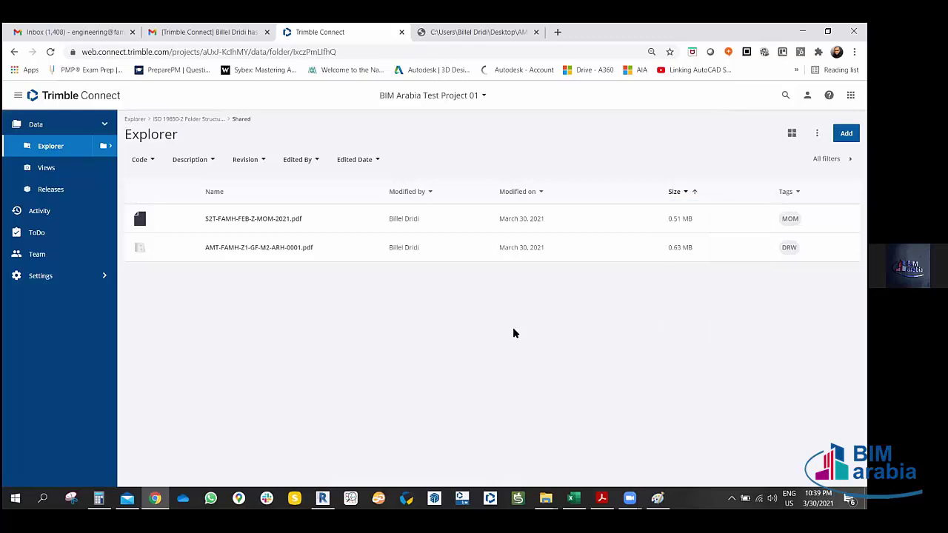
{"action": "left_click", "coordinate": [140, 218]}
{"action": "left_click", "coordinate": [825, 206]}
{"action": "left_click", "coordinate": [825, 206]}
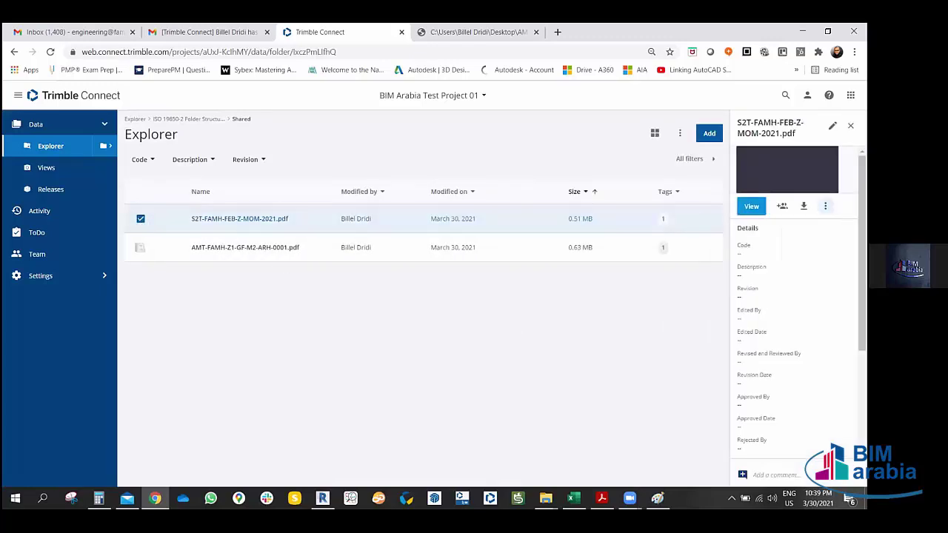
{"action": "left_click", "coordinate": [140, 218]}
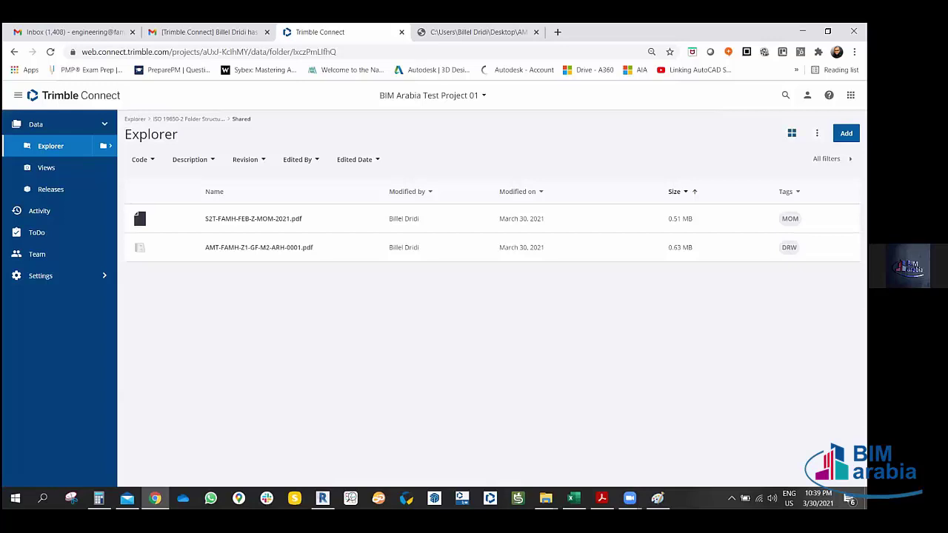
Go back to Projects and scroll through the Windows, Mobile, Sync, REVIT and Visualizer downloads
{"action": "left_click", "coordinate": [111, 98]}
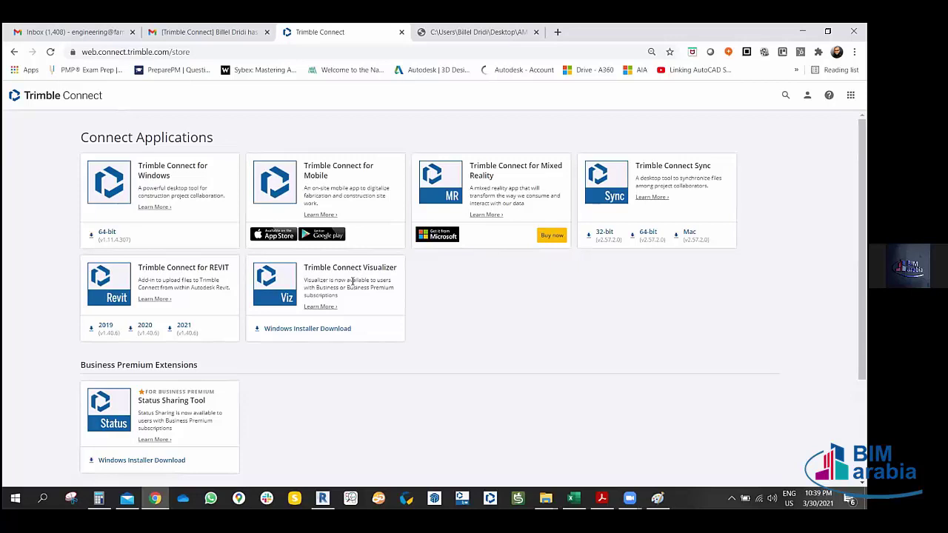
{"action": "scroll", "coordinate": [236, 385], "scroll_direction": "down", "scroll_amount": 1}
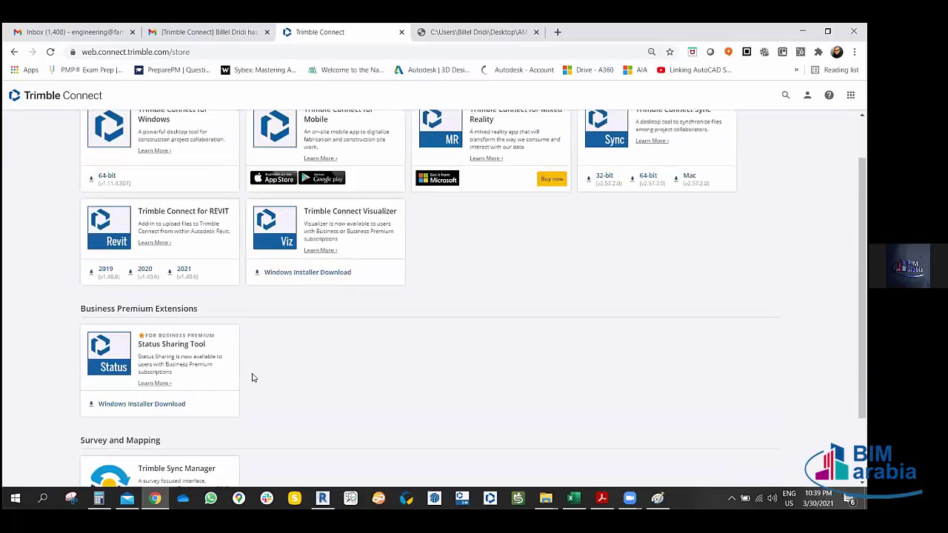
{"action": "scroll", "coordinate": [189, 344], "scroll_direction": "down", "scroll_amount": 2}
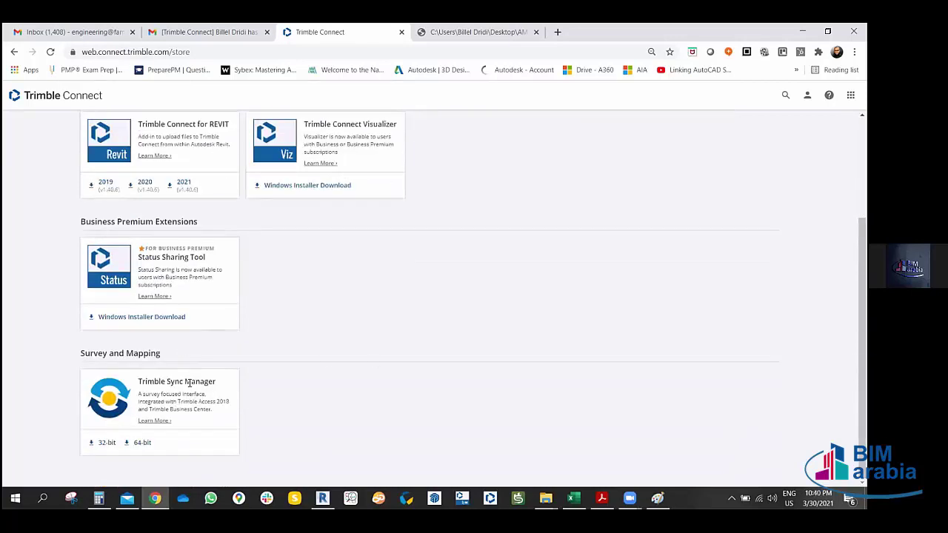
{"action": "scroll", "coordinate": [197, 349], "scroll_direction": "up", "scroll_amount": 3}
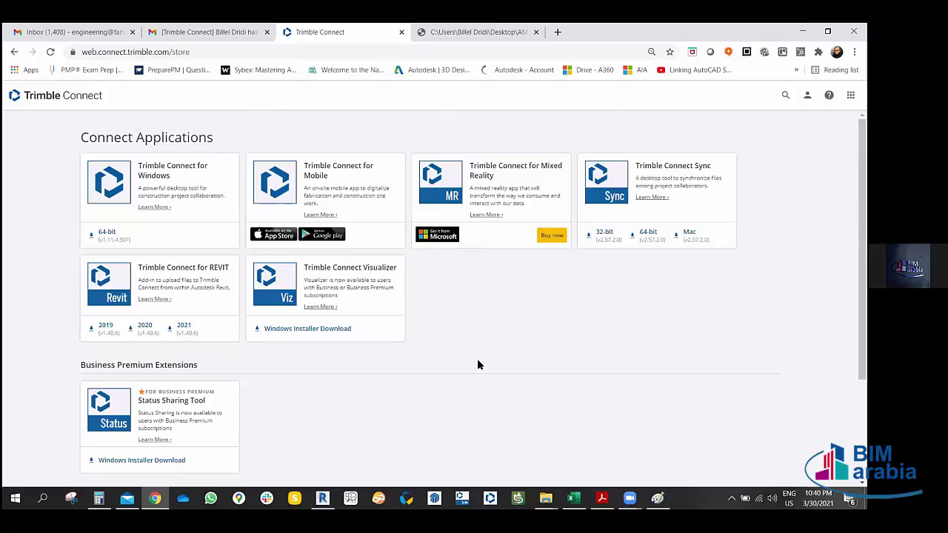
{"action": "mouse_move", "coordinate": [155, 498]}
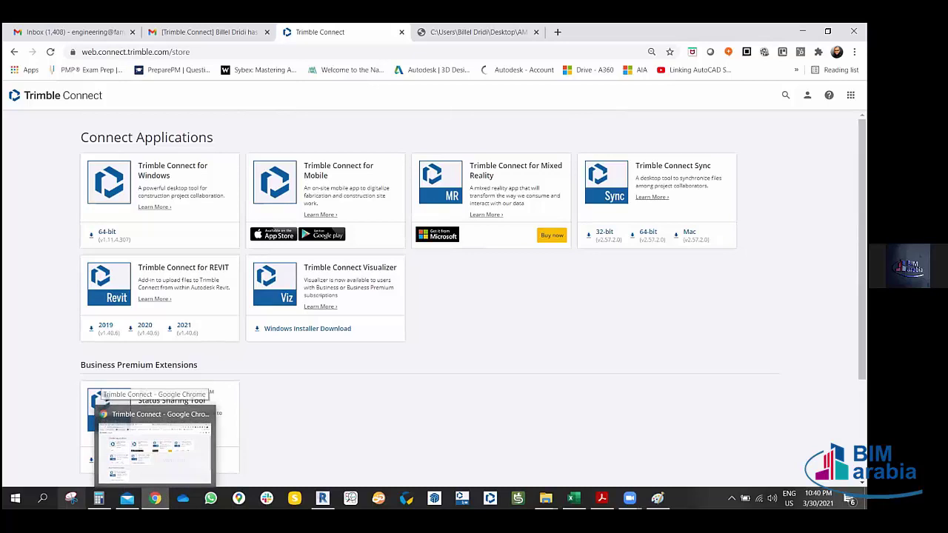
Launch Paint, enlarge the canvas, and set the brush colour to bright red
{"action": "key", "text": "super+s"}
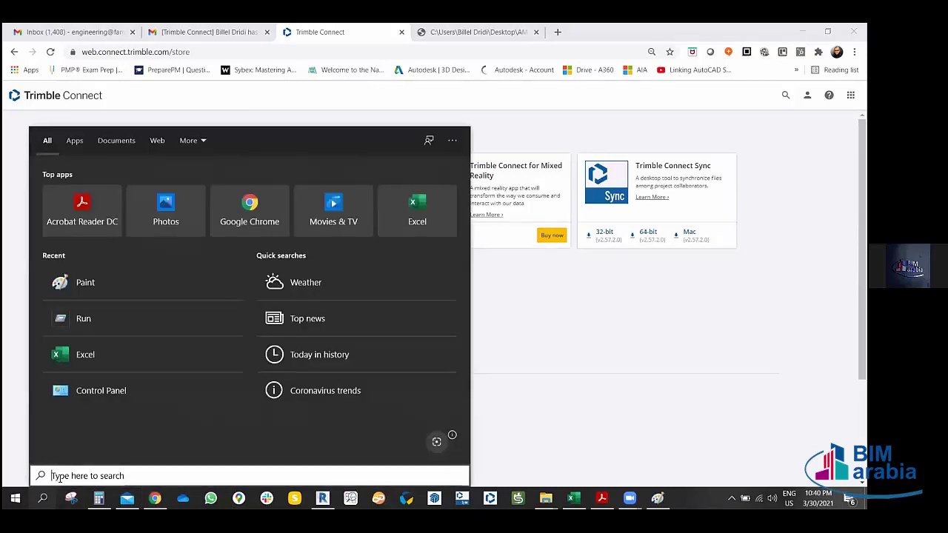
{"action": "type", "text": "PAINT"}
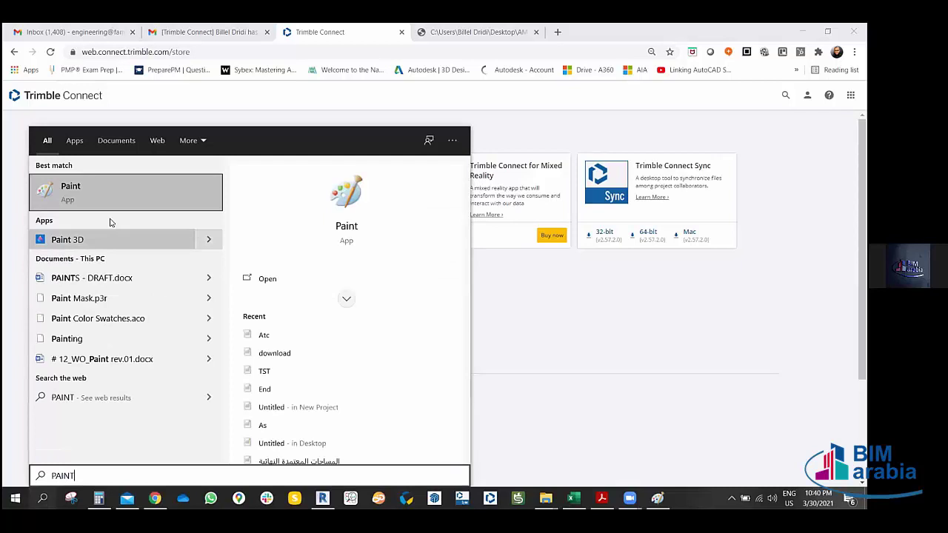
{"action": "left_click", "coordinate": [100, 192]}
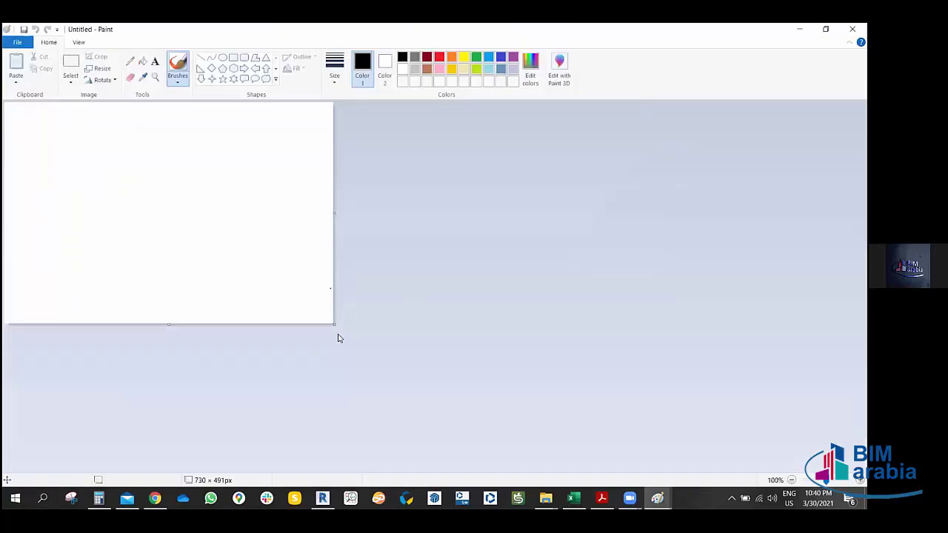
{"action": "left_click_drag", "start_coordinate": [334, 324], "coordinate": [861, 478]}
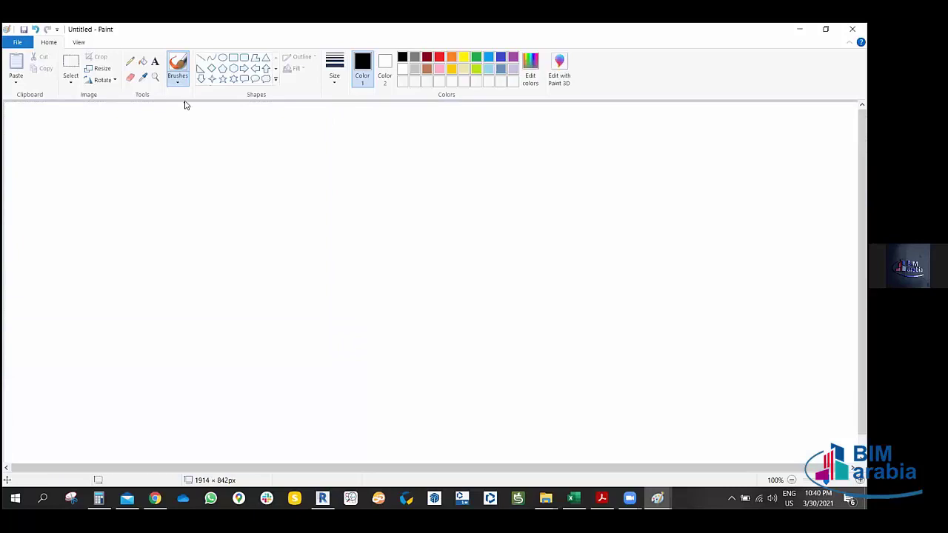
{"action": "left_click_drag", "start_coordinate": [171, 201], "coordinate": [224, 252]}
{"action": "key", "text": "ctrl+z"}
{"action": "left_click", "coordinate": [429, 57]}
{"action": "left_click", "coordinate": [438, 57]}
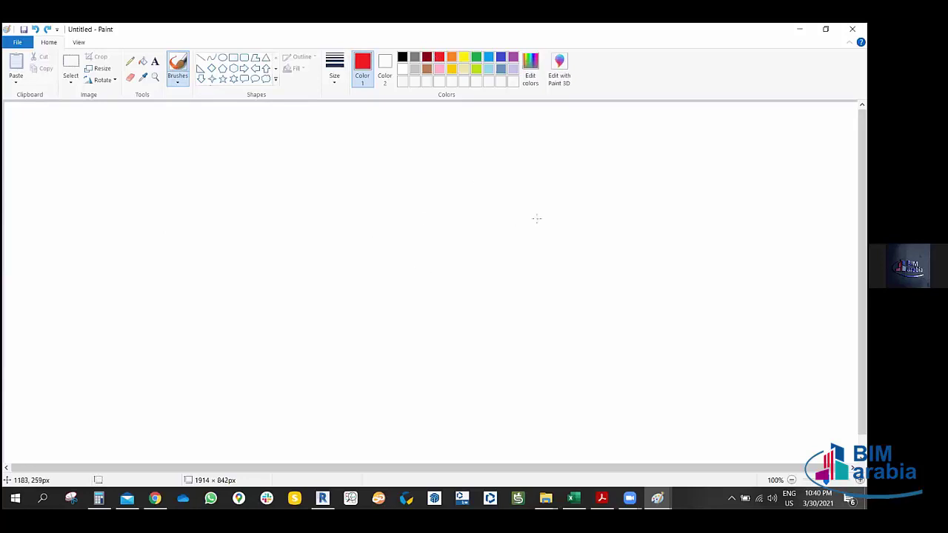
Draw red circles labelled A and S, a labelled left circle, and a small oval below
{"action": "left_click_drag", "start_coordinate": [675, 223], "coordinate": [671, 222]}
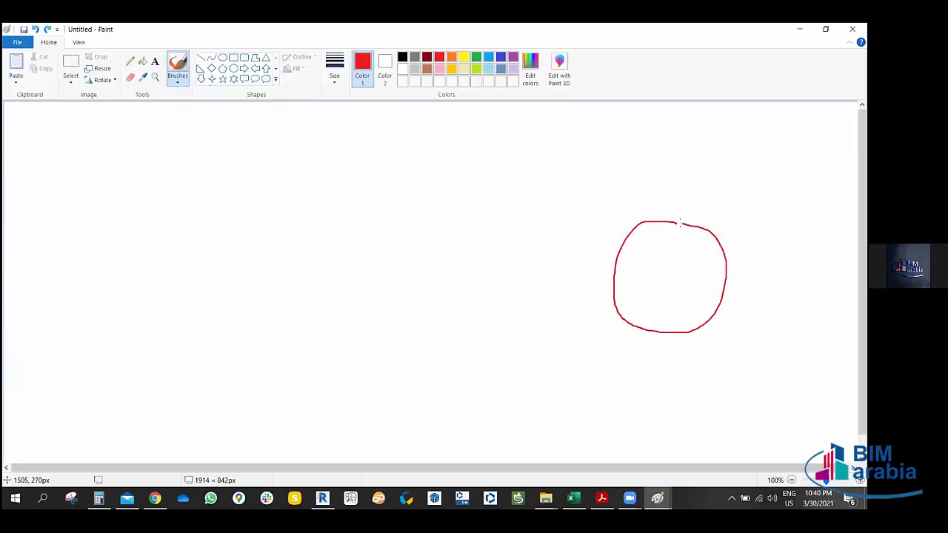
{"action": "mouse_move", "coordinate": [661, 260]}
{"action": "left_mouse_down"}
{"action": "mouse_move", "coordinate": [660, 286]}
{"action": "mouse_move", "coordinate": [675, 273]}
{"action": "left_mouse_up"}
{"action": "left_click_drag", "start_coordinate": [387, 250], "coordinate": [378, 298]}
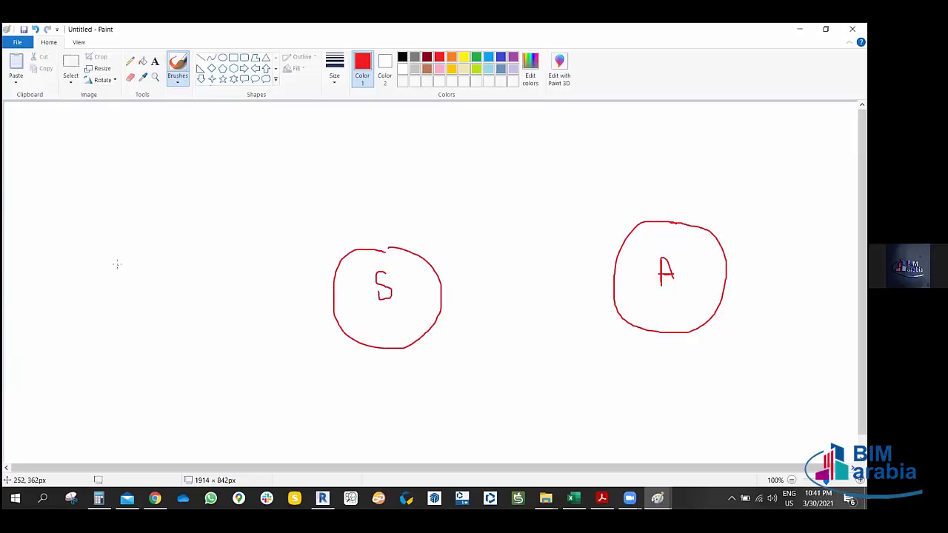
{"action": "mouse_move", "coordinate": [116, 263]}
{"action": "left_mouse_down"}
{"action": "mouse_move", "coordinate": [178, 295]}
{"action": "mouse_move", "coordinate": [107, 273]}
{"action": "left_mouse_up"}
{"action": "mouse_move", "coordinate": [119, 320]}
{"action": "left_mouse_down"}
{"action": "mouse_move", "coordinate": [120, 337]}
{"action": "mouse_move", "coordinate": [142, 335]}
{"action": "left_mouse_up"}
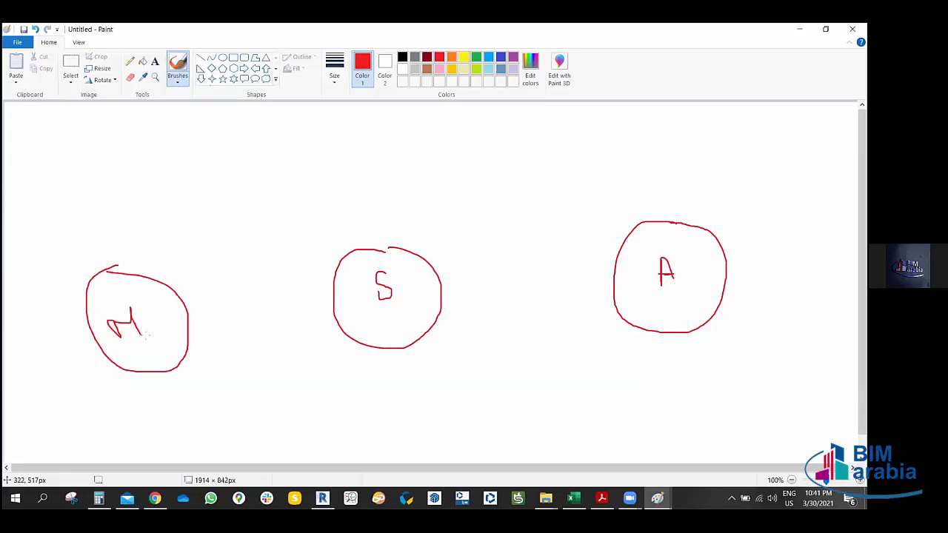
{"action": "mouse_move", "coordinate": [284, 372]}
{"action": "left_mouse_down"}
{"action": "mouse_move", "coordinate": [263, 375]}
{"action": "mouse_move", "coordinate": [305, 404]}
{"action": "mouse_move", "coordinate": [286, 373]}
{"action": "left_mouse_up"}
{"action": "left_click_drag", "start_coordinate": [286, 397], "coordinate": [283, 414]}
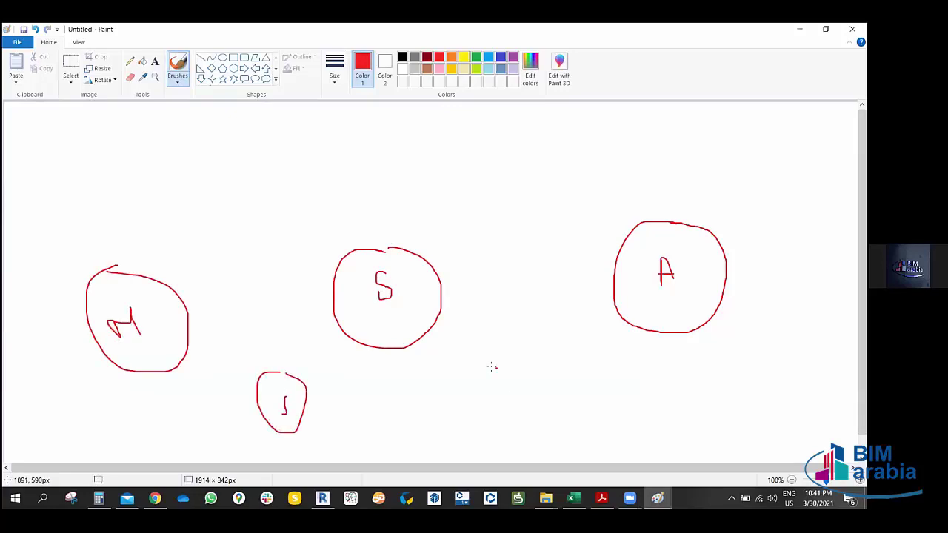
Draw the C and GC circles, plus arrows leaving the A and S circles
{"action": "mouse_move", "coordinate": [496, 368]}
{"action": "left_mouse_down"}
{"action": "mouse_move", "coordinate": [534, 356]}
{"action": "mouse_move", "coordinate": [472, 350]}
{"action": "left_mouse_up"}
{"action": "left_click_drag", "start_coordinate": [499, 392], "coordinate": [524, 421]}
{"action": "mouse_move", "coordinate": [693, 354]}
{"action": "left_mouse_down"}
{"action": "mouse_move", "coordinate": [763, 364]}
{"action": "mouse_move", "coordinate": [702, 342]}
{"action": "left_mouse_up"}
{"action": "mouse_move", "coordinate": [698, 371]}
{"action": "left_mouse_down"}
{"action": "mouse_move", "coordinate": [686, 379]}
{"action": "mouse_move", "coordinate": [732, 397]}
{"action": "left_mouse_up"}
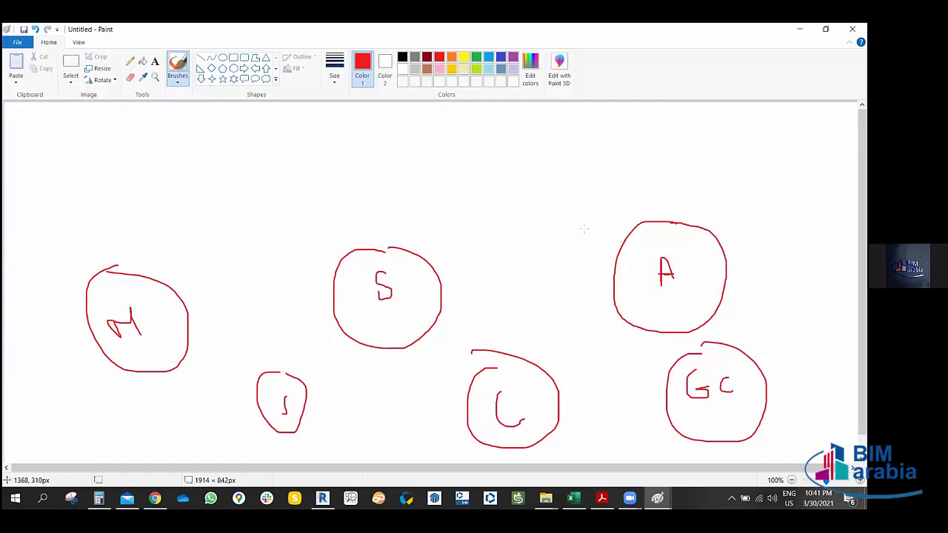
{"action": "mouse_move", "coordinate": [621, 241]}
{"action": "left_mouse_down"}
{"action": "mouse_move", "coordinate": [516, 215]}
{"action": "mouse_move", "coordinate": [523, 226]}
{"action": "left_mouse_up"}
{"action": "mouse_move", "coordinate": [397, 246]}
{"action": "left_mouse_down"}
{"action": "mouse_move", "coordinate": [445, 201]}
{"action": "mouse_move", "coordinate": [442, 212]}
{"action": "left_mouse_up"}
{"action": "mouse_move", "coordinate": [477, 166]}
{"action": "left_mouse_down"}
{"action": "mouse_move", "coordinate": [451, 201]}
{"action": "mouse_move", "coordinate": [498, 192]}
{"action": "mouse_move", "coordinate": [463, 168]}
{"action": "left_mouse_up"}
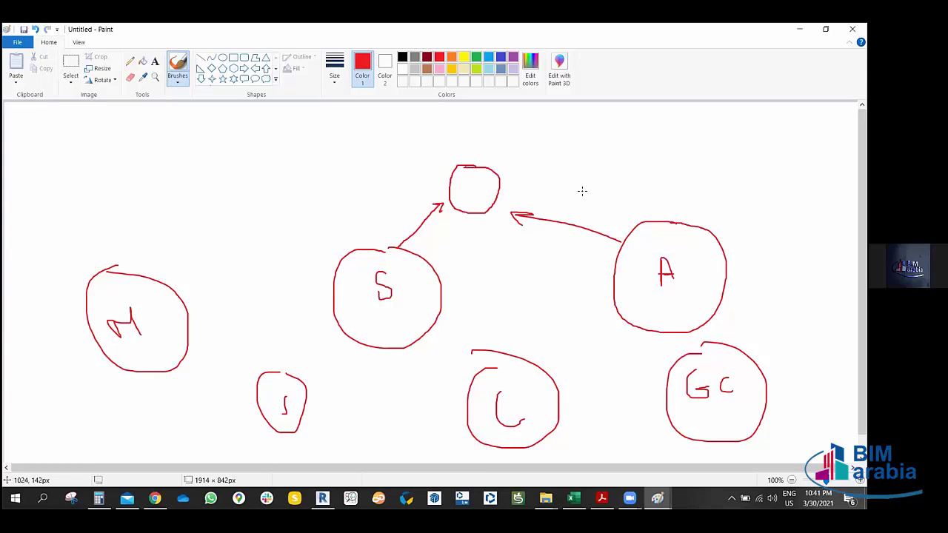
Draw a red line from A over the top, linking the left circle to a small circle
{"action": "mouse_move", "coordinate": [669, 217]}
{"action": "left_mouse_down"}
{"action": "mouse_move", "coordinate": [663, 133]}
{"action": "mouse_move", "coordinate": [328, 138]}
{"action": "mouse_move", "coordinate": [262, 154]}
{"action": "mouse_move", "coordinate": [249, 202]}
{"action": "mouse_move", "coordinate": [257, 201]}
{"action": "left_mouse_up"}
{"action": "left_click_drag", "start_coordinate": [175, 282], "coordinate": [219, 239]}
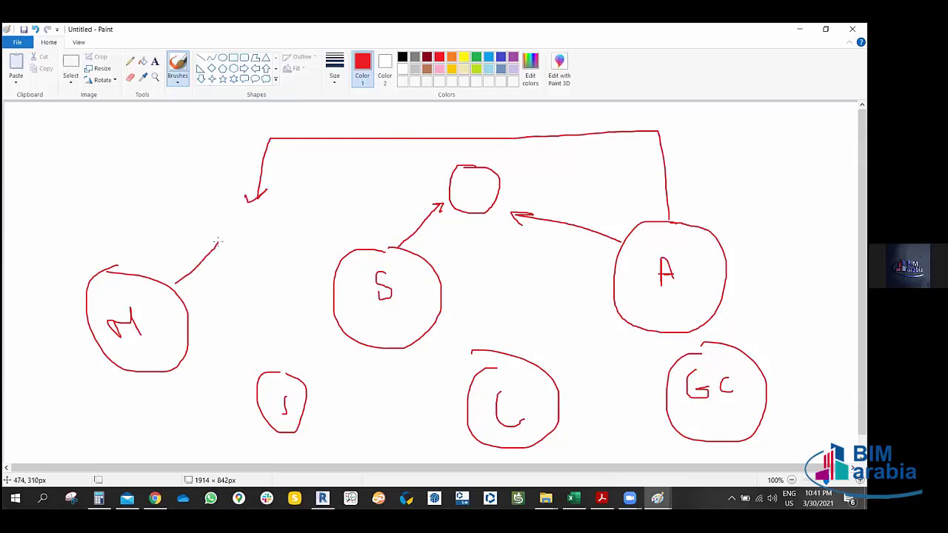
{"action": "mouse_move", "coordinate": [243, 200]}
{"action": "left_mouse_down"}
{"action": "mouse_move", "coordinate": [213, 211]}
{"action": "mouse_move", "coordinate": [250, 241]}
{"action": "mouse_move", "coordinate": [257, 201]}
{"action": "mouse_move", "coordinate": [211, 245]}
{"action": "mouse_move", "coordinate": [259, 224]}
{"action": "mouse_move", "coordinate": [231, 200]}
{"action": "left_mouse_up"}
In light blue, draw arcs and a node linking the A and GC circles
{"action": "left_click", "coordinate": [476, 58]}
{"action": "left_click", "coordinate": [489, 58]}
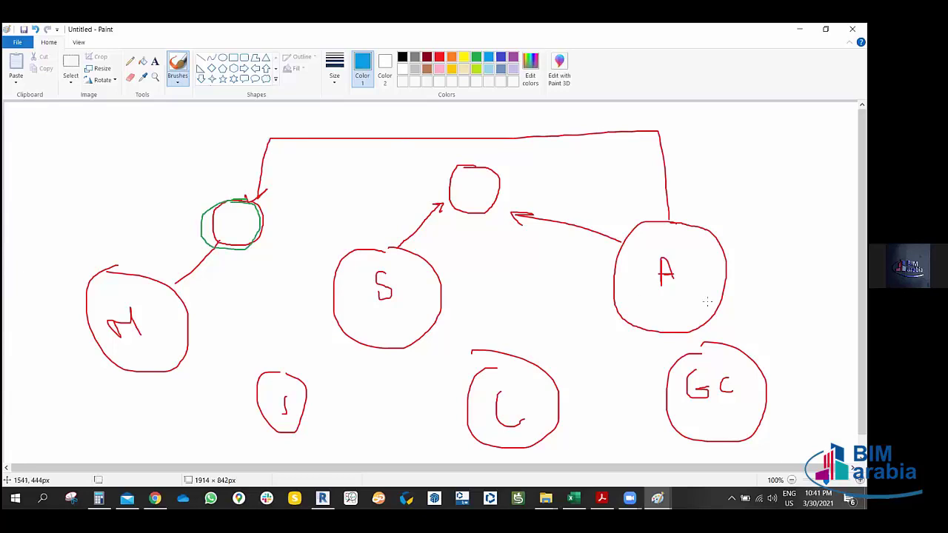
{"action": "left_click_drag", "start_coordinate": [724, 264], "coordinate": [772, 299]}
{"action": "left_click_drag", "start_coordinate": [763, 369], "coordinate": [776, 336]}
{"action": "mouse_move", "coordinate": [775, 297]}
{"action": "left_mouse_down"}
{"action": "mouse_move", "coordinate": [762, 335]}
{"action": "mouse_move", "coordinate": [786, 335]}
{"action": "mouse_move", "coordinate": [776, 297]}
{"action": "left_mouse_up"}
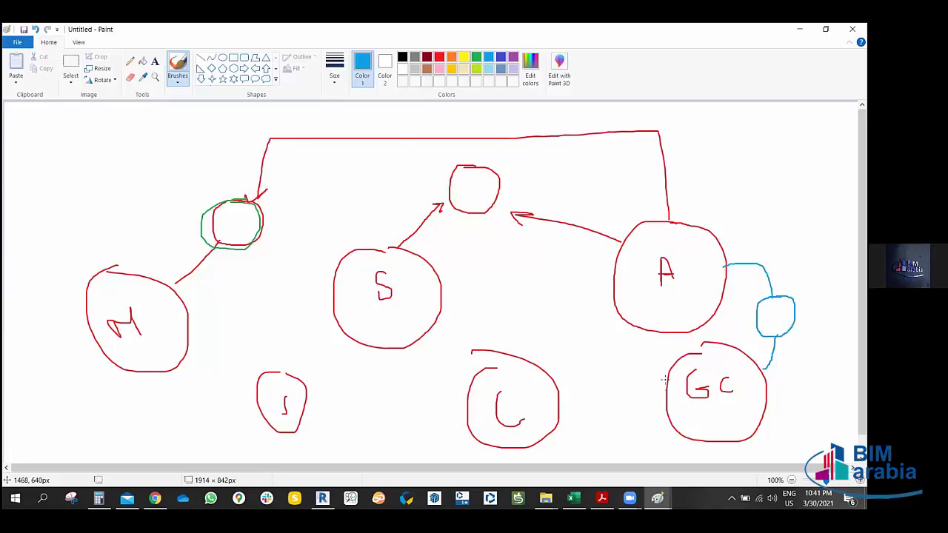
In yellow, draw a connector and node linking A and C, then set black as the drawing colour
{"action": "left_click", "coordinate": [464, 57]}
{"action": "left_click_drag", "start_coordinate": [615, 312], "coordinate": [594, 331]}
{"action": "left_click_drag", "start_coordinate": [539, 368], "coordinate": [560, 360]}
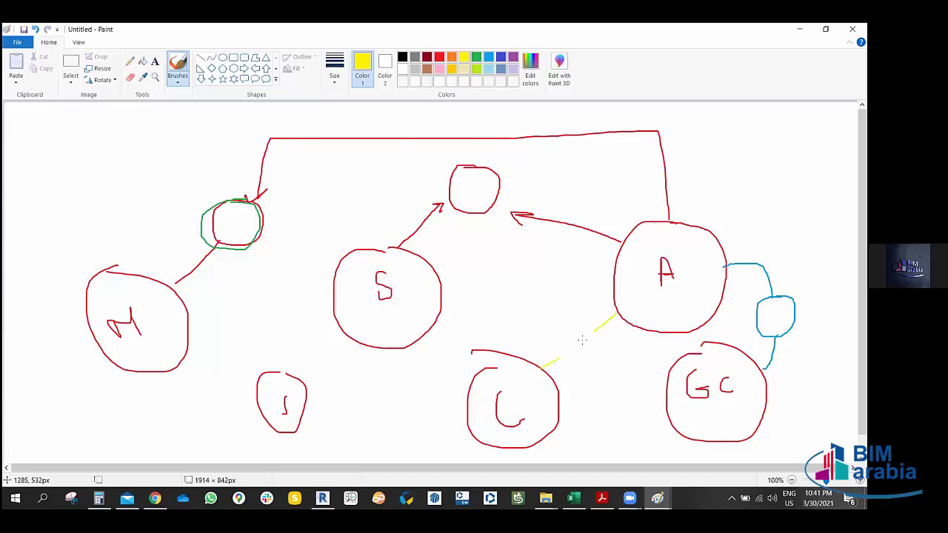
{"action": "left_click_drag", "start_coordinate": [577, 319], "coordinate": [563, 323]}
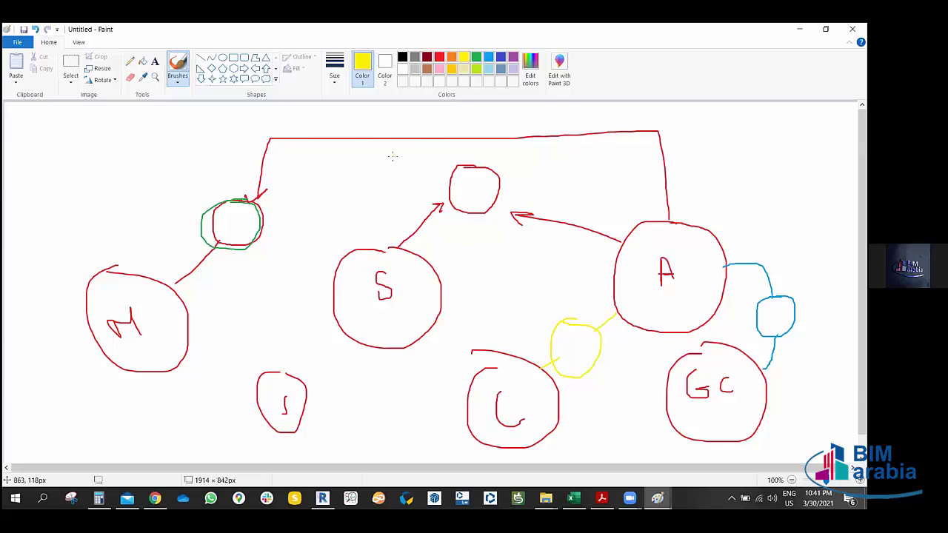
{"action": "left_click", "coordinate": [402, 57]}
Draw a black cross with small marks and an arrowhead at the top left
{"action": "left_click_drag", "start_coordinate": [42, 155], "coordinate": [132, 155]}
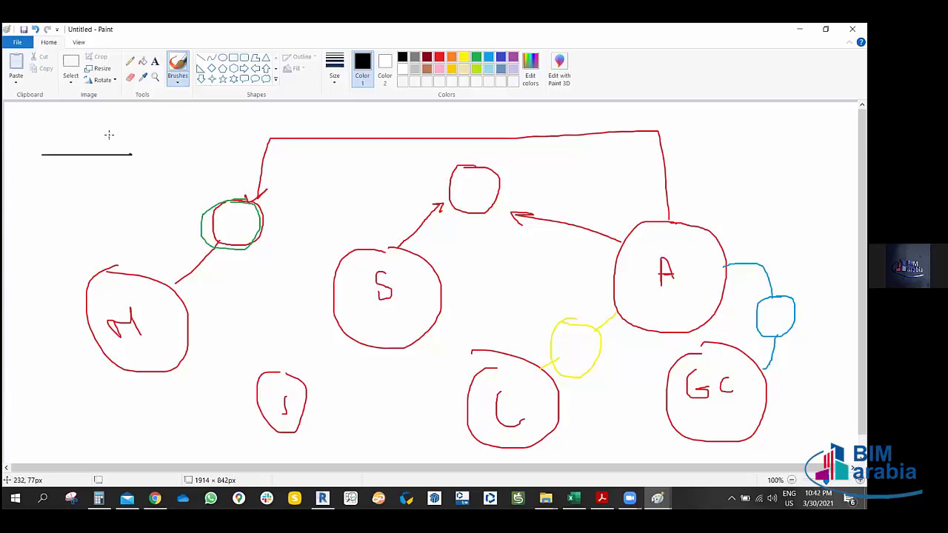
{"action": "left_click_drag", "start_coordinate": [94, 121], "coordinate": [94, 191]}
{"action": "left_click_drag", "start_coordinate": [83, 133], "coordinate": [76, 139]}
{"action": "left_click_drag", "start_coordinate": [112, 130], "coordinate": [119, 130]}
{"action": "left_click_drag", "start_coordinate": [100, 175], "coordinate": [94, 191]}
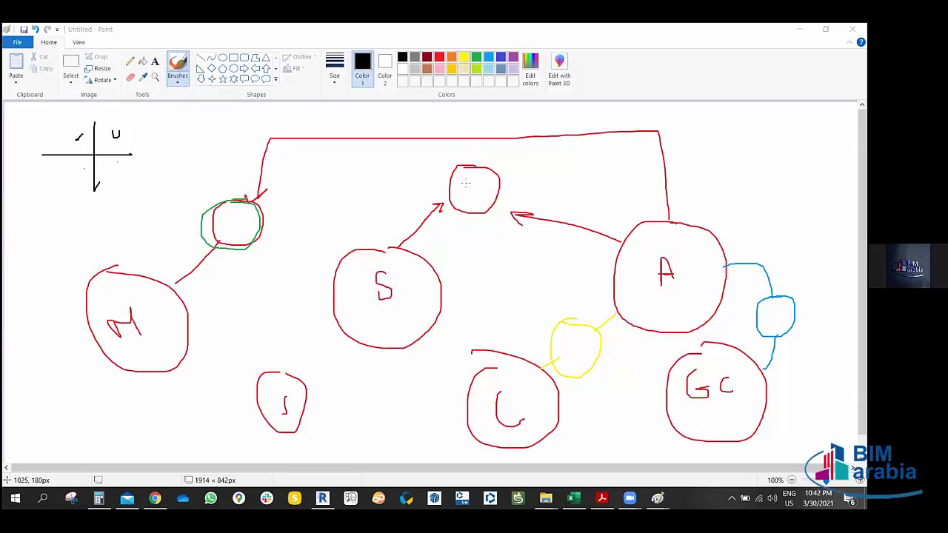
Write PM in the top circle and draw a curved double-headed arrow linking it to A
{"action": "mouse_move", "coordinate": [466, 183]}
{"action": "left_mouse_down"}
{"action": "mouse_move", "coordinate": [485, 196]}
{"action": "mouse_move", "coordinate": [460, 203]}
{"action": "left_mouse_up"}
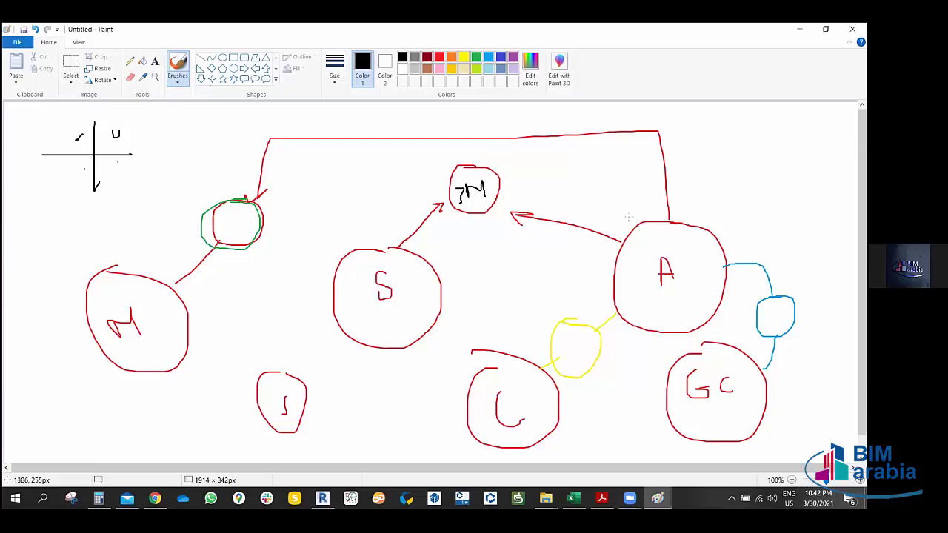
{"action": "mouse_move", "coordinate": [629, 217]}
{"action": "left_mouse_down"}
{"action": "mouse_move", "coordinate": [644, 241]}
{"action": "mouse_move", "coordinate": [635, 248]}
{"action": "left_mouse_up"}
{"action": "left_click_drag", "start_coordinate": [620, 211], "coordinate": [507, 182]}
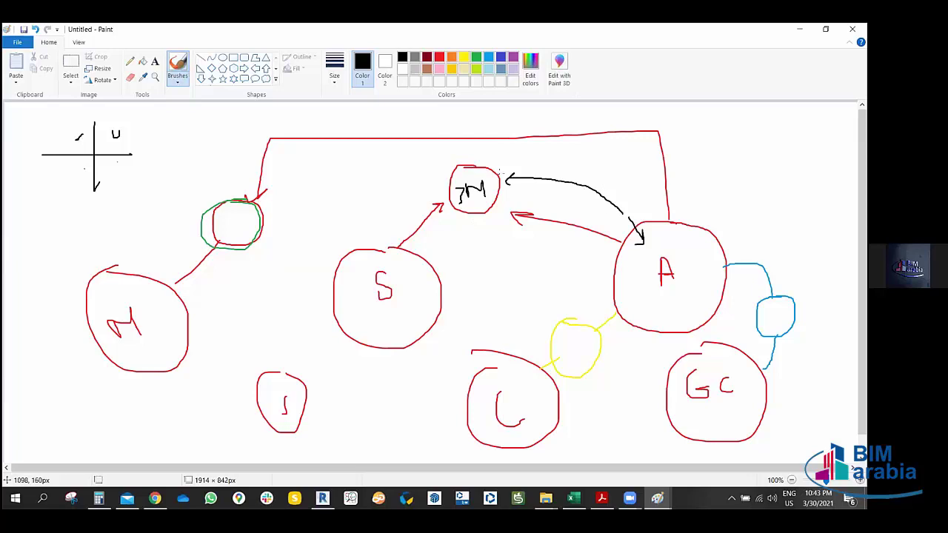
Draw a yellow S circle and arrow into A, and an orange arc linking S to PM
{"action": "left_click", "coordinate": [463, 57]}
{"action": "mouse_move", "coordinate": [580, 161]}
{"action": "left_mouse_down"}
{"action": "mouse_move", "coordinate": [570, 152]}
{"action": "mouse_move", "coordinate": [558, 206]}
{"action": "mouse_move", "coordinate": [615, 159]}
{"action": "mouse_move", "coordinate": [583, 167]}
{"action": "mouse_move", "coordinate": [561, 194]}
{"action": "left_mouse_up"}
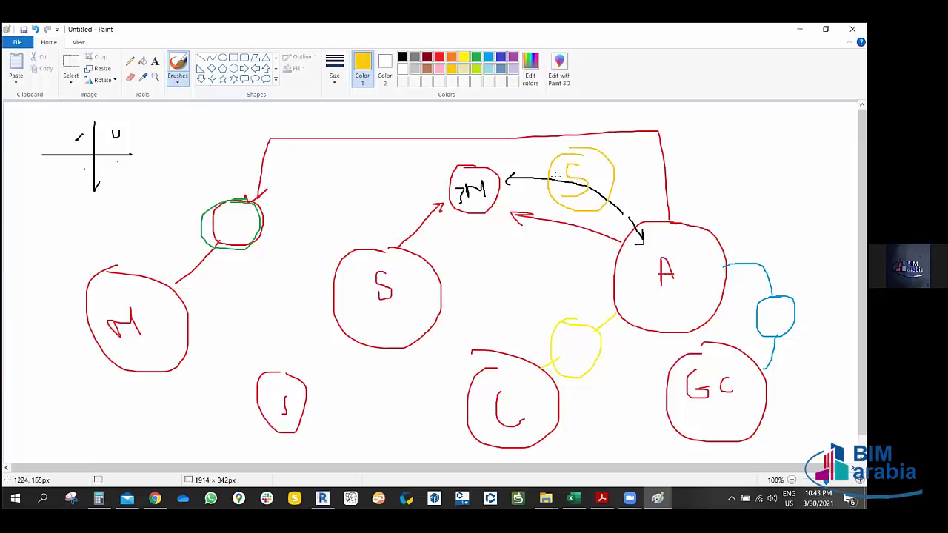
{"action": "mouse_move", "coordinate": [601, 144]}
{"action": "left_mouse_down"}
{"action": "mouse_move", "coordinate": [710, 213]}
{"action": "mouse_move", "coordinate": [706, 256]}
{"action": "mouse_move", "coordinate": [696, 237]}
{"action": "left_mouse_up"}
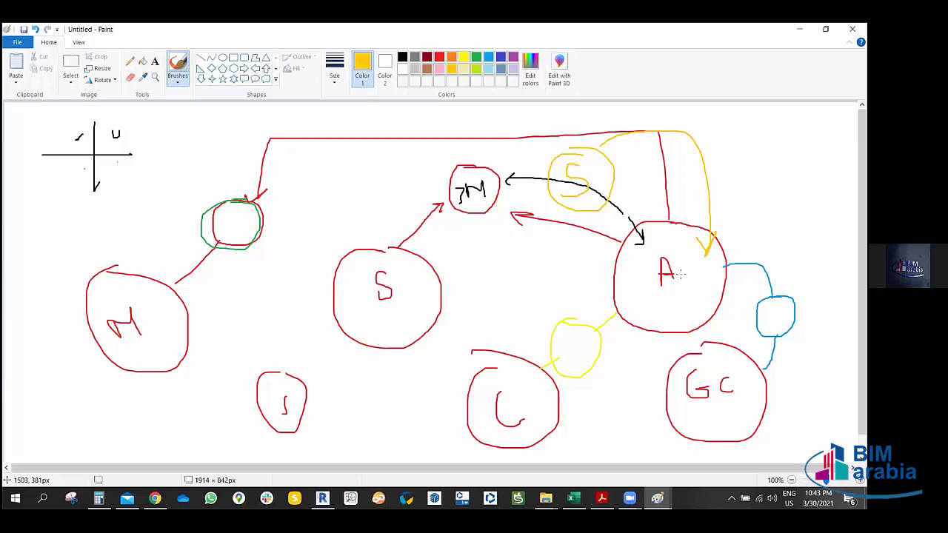
{"action": "left_click", "coordinate": [452, 57]}
{"action": "mouse_move", "coordinate": [554, 152]}
{"action": "left_mouse_down"}
{"action": "mouse_move", "coordinate": [394, 168]}
{"action": "mouse_move", "coordinate": [363, 254]}
{"action": "mouse_move", "coordinate": [459, 208]}
{"action": "left_mouse_up"}
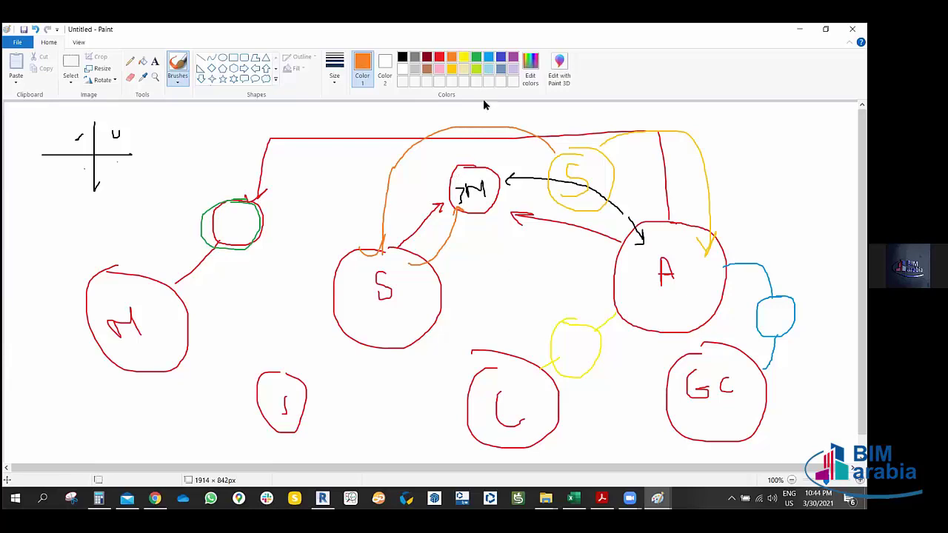
Ring PM in lime green and connect the M and I circles to it
{"action": "left_click", "coordinate": [477, 69]}
{"action": "mouse_move", "coordinate": [478, 166]}
{"action": "left_mouse_down"}
{"action": "mouse_move", "coordinate": [456, 168]}
{"action": "mouse_move", "coordinate": [490, 210]}
{"action": "mouse_move", "coordinate": [480, 167]}
{"action": "left_mouse_up"}
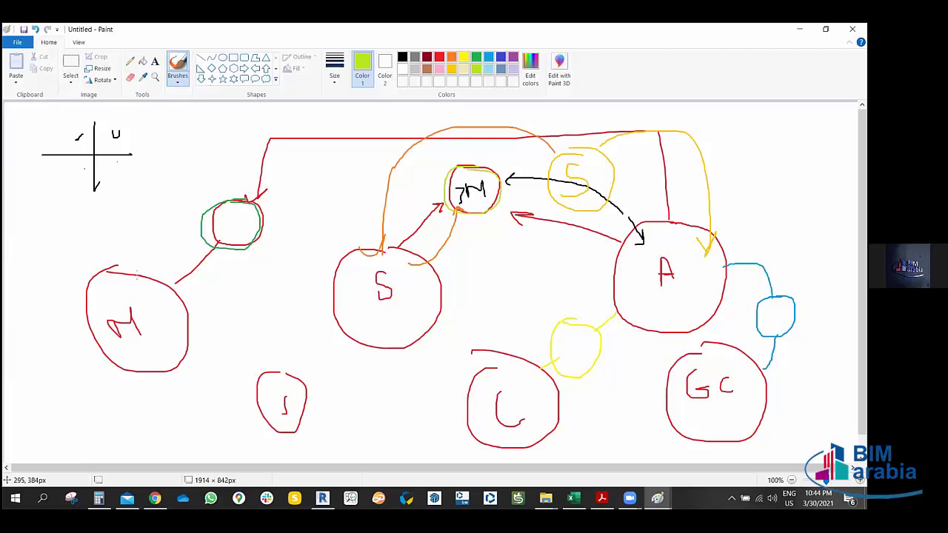
{"action": "left_click_drag", "start_coordinate": [138, 274], "coordinate": [439, 185]}
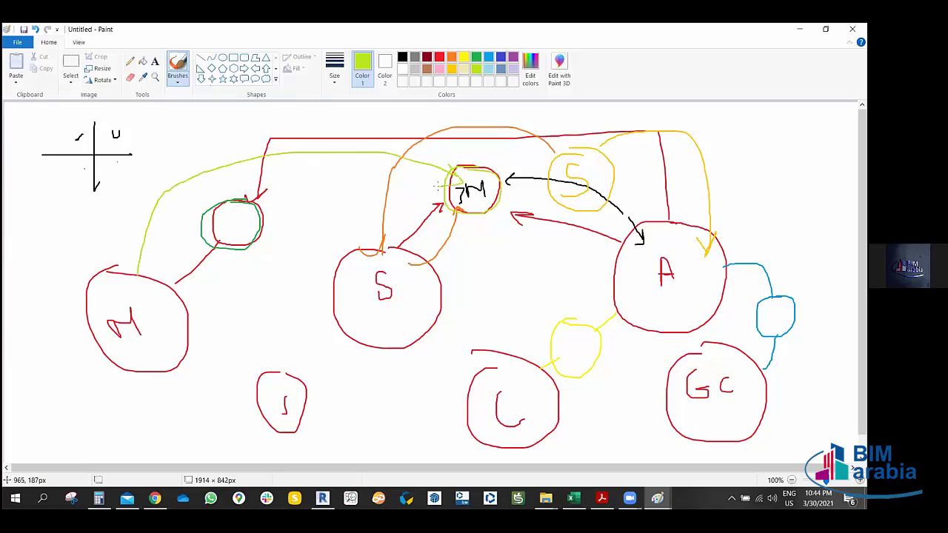
{"action": "mouse_move", "coordinate": [290, 374]}
{"action": "left_mouse_down"}
{"action": "mouse_move", "coordinate": [311, 239]}
{"action": "mouse_move", "coordinate": [381, 202]}
{"action": "mouse_move", "coordinate": [447, 200]}
{"action": "left_mouse_up"}
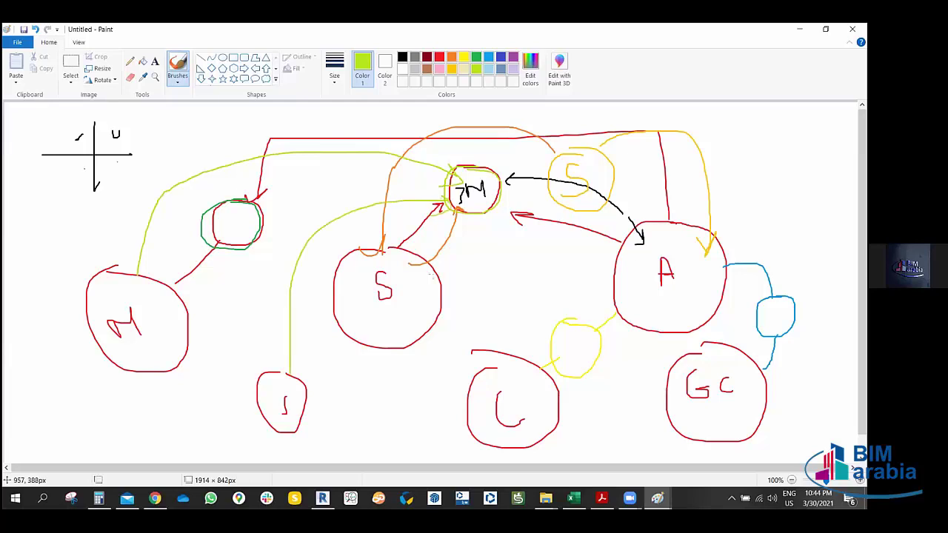
In blue, draw arrows from PM to C, GC and A, then return to Trimble Connect
{"action": "left_click", "coordinate": [502, 58]}
{"action": "mouse_move", "coordinate": [364, 152]}
{"action": "left_mouse_down"}
{"action": "mouse_move", "coordinate": [264, 152]}
{"action": "mouse_move", "coordinate": [217, 179]}
{"action": "left_mouse_up"}
{"action": "mouse_move", "coordinate": [315, 199]}
{"action": "left_mouse_down"}
{"action": "mouse_move", "coordinate": [286, 326]}
{"action": "mouse_move", "coordinate": [296, 301]}
{"action": "left_mouse_up"}
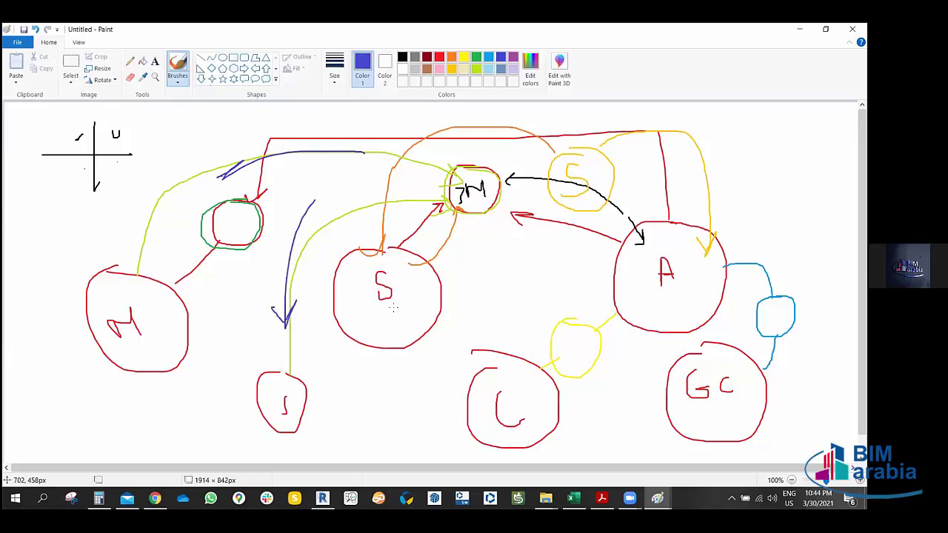
{"action": "left_click_drag", "start_coordinate": [478, 226], "coordinate": [494, 380]}
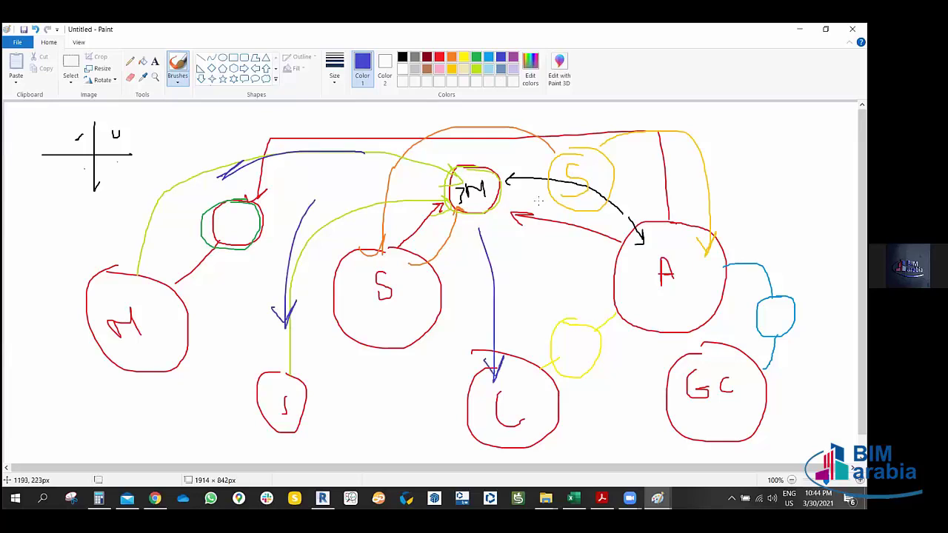
{"action": "left_click_drag", "start_coordinate": [495, 210], "coordinate": [690, 414]}
{"action": "left_click_drag", "start_coordinate": [647, 387], "coordinate": [691, 400]}
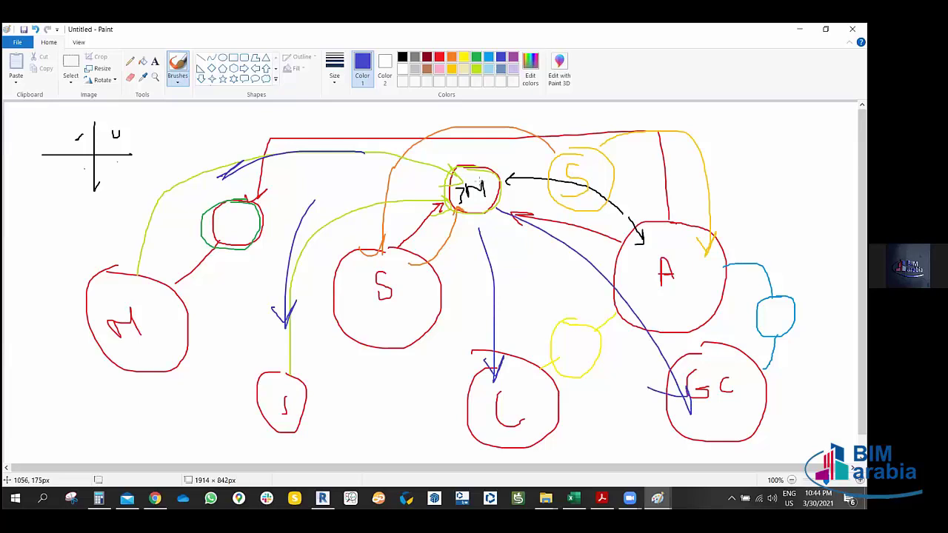
{"action": "mouse_move", "coordinate": [501, 176]}
{"action": "left_mouse_down"}
{"action": "mouse_move", "coordinate": [675, 259]}
{"action": "mouse_move", "coordinate": [669, 251]}
{"action": "left_mouse_up"}
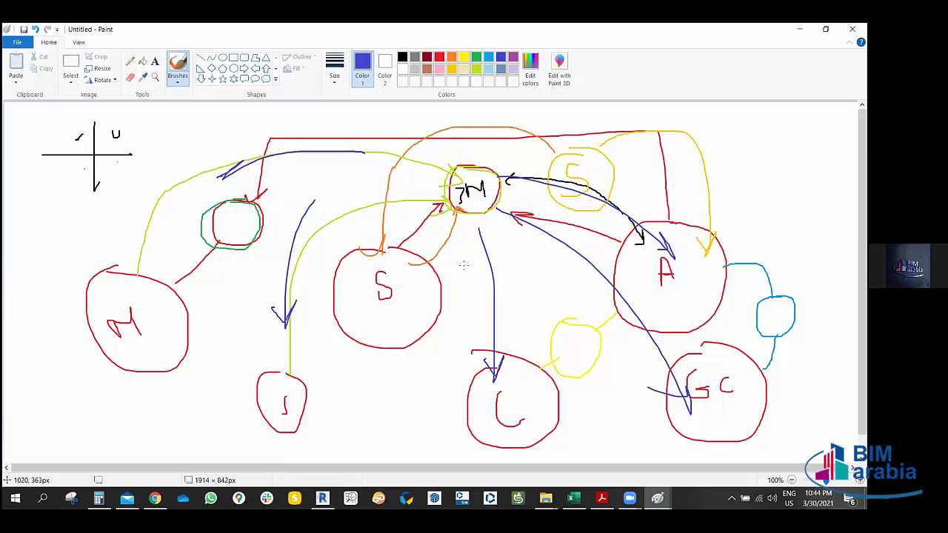
{"action": "mouse_move", "coordinate": [800, 149]}
{"action": "left_mouse_down"}
{"action": "mouse_move", "coordinate": [681, 260]}
{"action": "mouse_move", "coordinate": [694, 256]}
{"action": "left_mouse_up"}
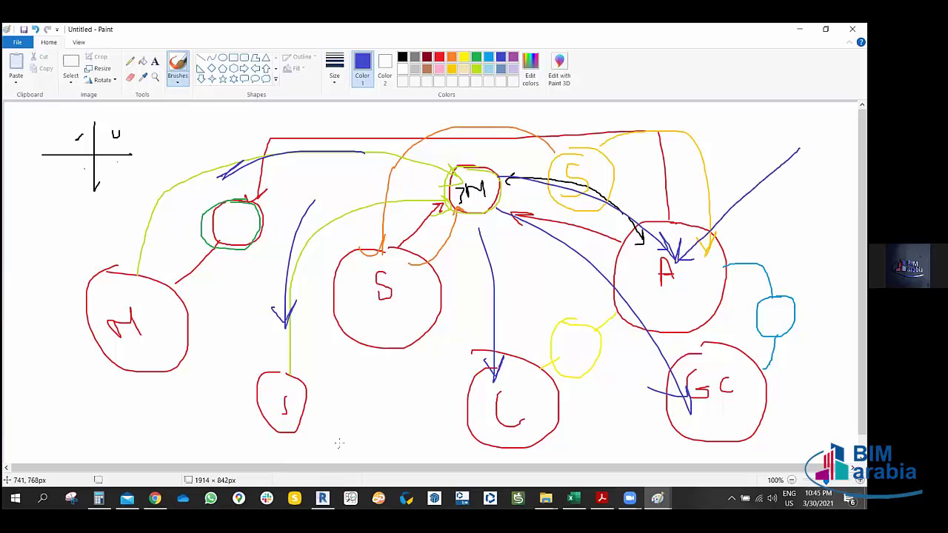
{"action": "mouse_move", "coordinate": [155, 498]}
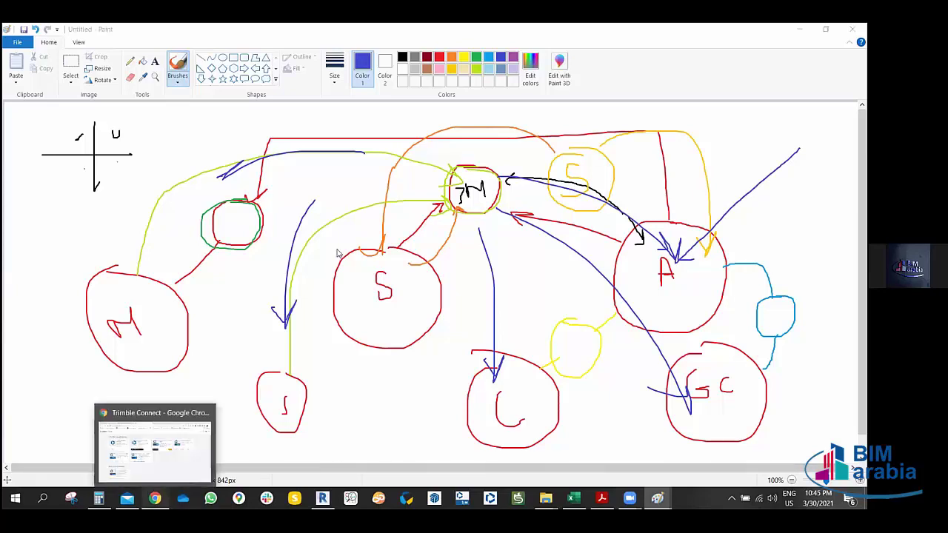
{"action": "left_click", "coordinate": [151, 445]}
Browse BIM Arabia Test Project 01 to ISO 19650-2 Folder Structure > Shared with its two tagged PDFs, then return to Paint
{"action": "left_click", "coordinate": [102, 97]}
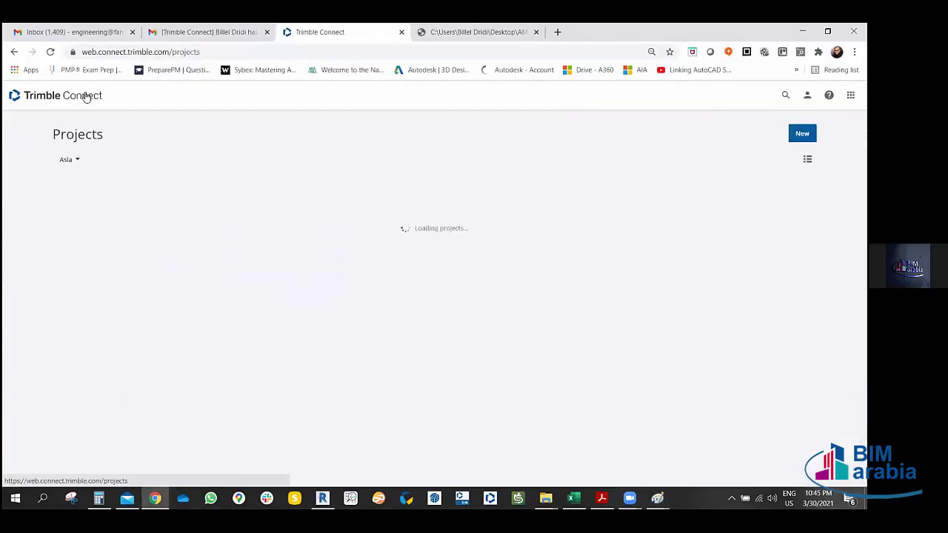
{"action": "left_click", "coordinate": [210, 215]}
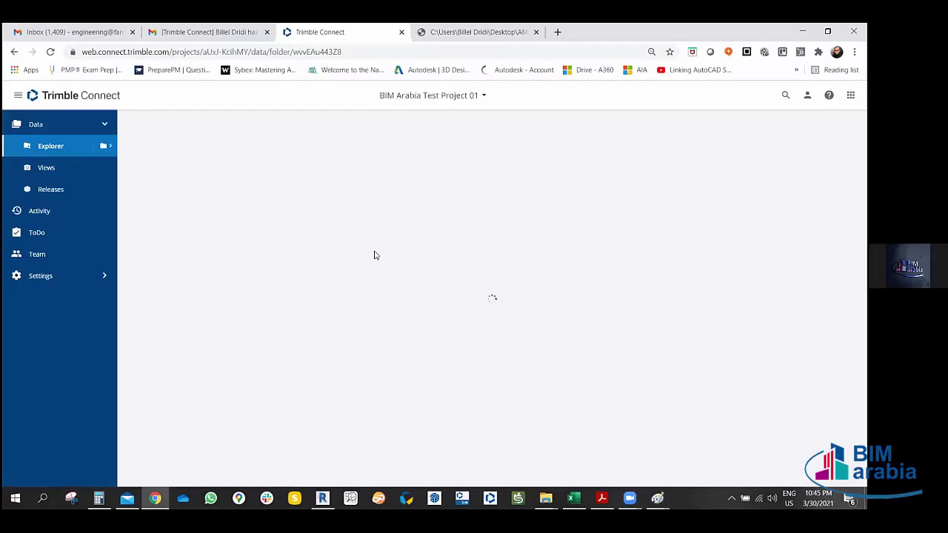
{"action": "left_click", "coordinate": [258, 220]}
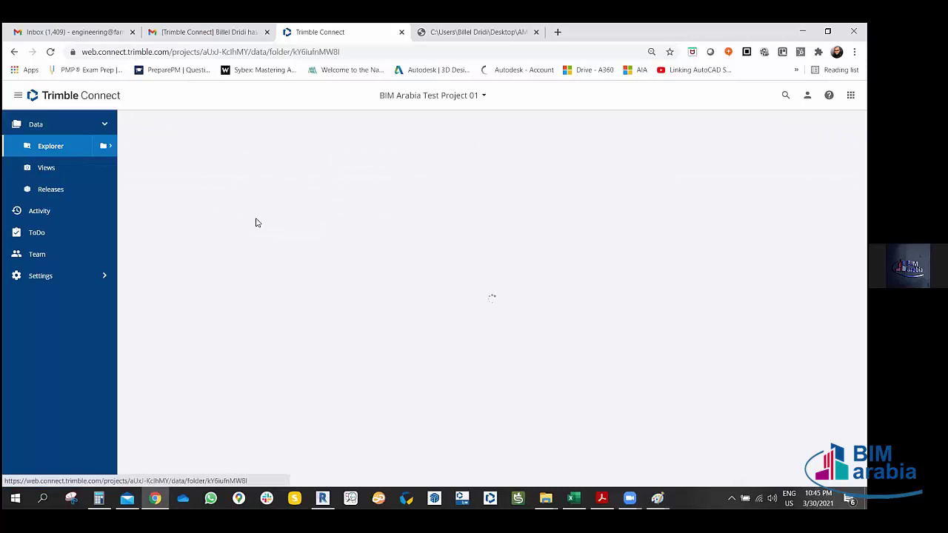
{"action": "left_click", "coordinate": [221, 277]}
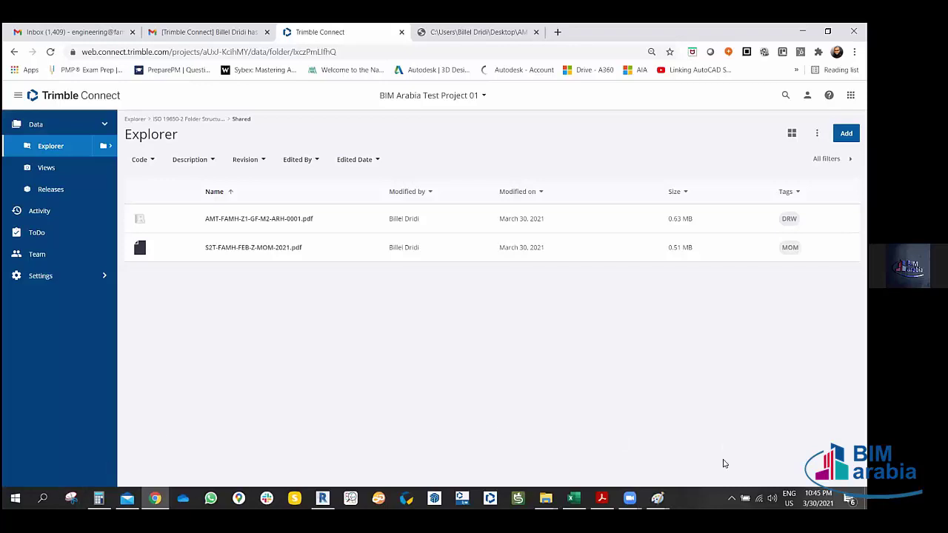
{"action": "left_click", "coordinate": [657, 498]}
{"action": "left_click", "coordinate": [699, 455]}
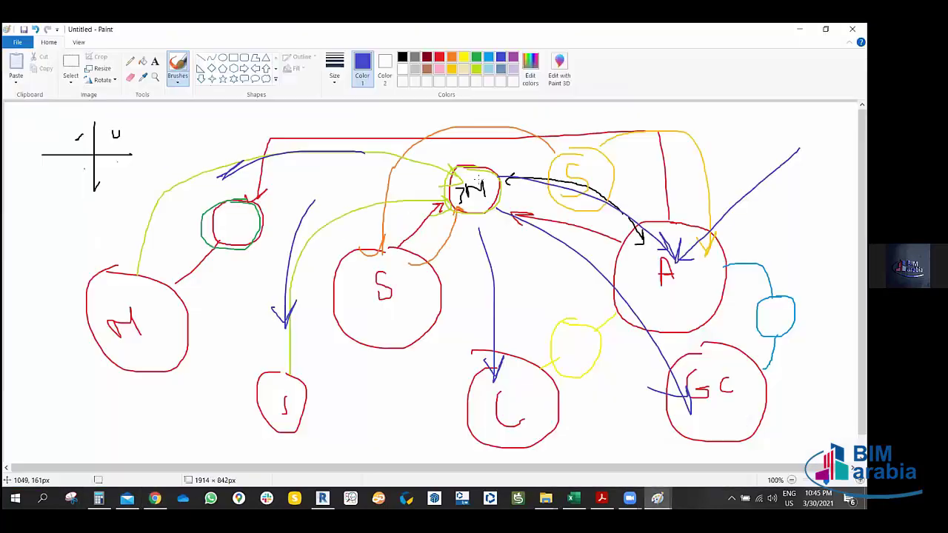
Write an S in the yellow circle, then start a new picture without saving the old sketch
{"action": "mouse_move", "coordinate": [589, 164]}
{"action": "left_mouse_down"}
{"action": "mouse_move", "coordinate": [565, 163]}
{"action": "mouse_move", "coordinate": [561, 196]}
{"action": "left_mouse_up"}
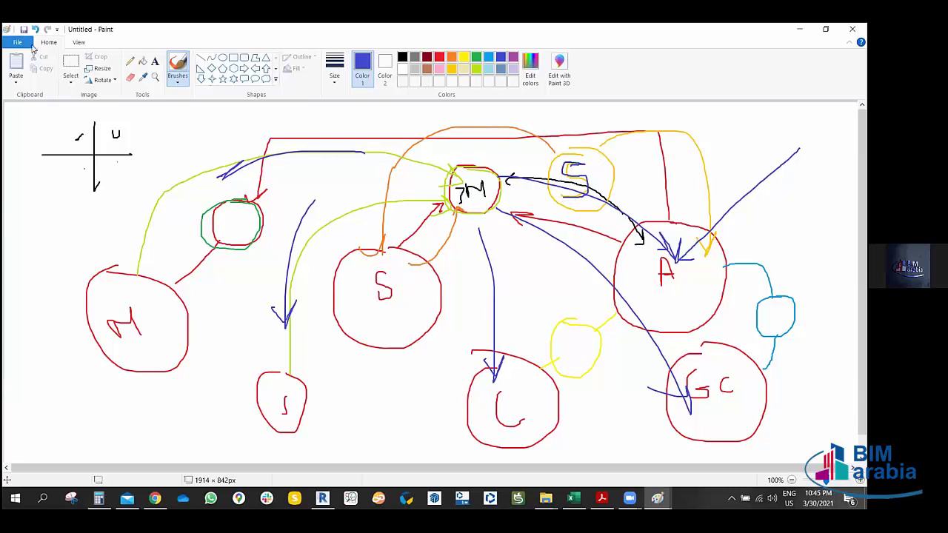
{"action": "left_click", "coordinate": [22, 43]}
{"action": "left_click", "coordinate": [27, 63]}
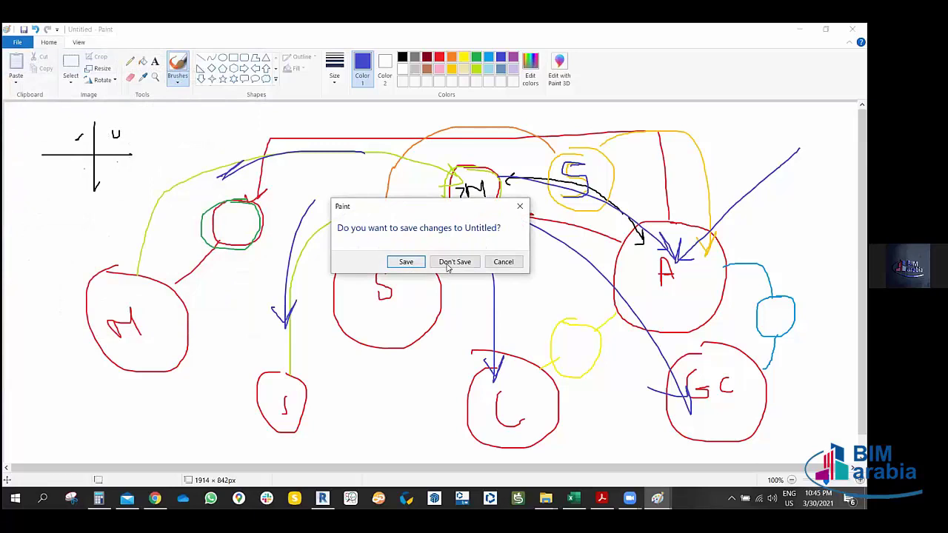
{"action": "left_click", "coordinate": [450, 264]}
Sketch a top circle with an arrow to a labelled lower-right circle and arcs, then switch to Trimble Connect
{"action": "mouse_move", "coordinate": [400, 148]}
{"action": "left_mouse_down"}
{"action": "mouse_move", "coordinate": [385, 148]}
{"action": "mouse_move", "coordinate": [451, 173]}
{"action": "mouse_move", "coordinate": [400, 149]}
{"action": "mouse_move", "coordinate": [394, 192]}
{"action": "mouse_move", "coordinate": [242, 351]}
{"action": "mouse_move", "coordinate": [255, 365]}
{"action": "mouse_move", "coordinate": [194, 370]}
{"action": "mouse_move", "coordinate": [181, 415]}
{"action": "mouse_move", "coordinate": [225, 381]}
{"action": "mouse_move", "coordinate": [219, 373]}
{"action": "mouse_move", "coordinate": [205, 418]}
{"action": "mouse_move", "coordinate": [205, 393]}
{"action": "mouse_move", "coordinate": [222, 394]}
{"action": "left_mouse_up"}
{"action": "left_click_drag", "start_coordinate": [422, 217], "coordinate": [579, 358]}
{"action": "mouse_move", "coordinate": [580, 358]}
{"action": "left_mouse_down"}
{"action": "mouse_move", "coordinate": [561, 360]}
{"action": "mouse_move", "coordinate": [600, 394]}
{"action": "mouse_move", "coordinate": [586, 403]}
{"action": "mouse_move", "coordinate": [625, 386]}
{"action": "mouse_move", "coordinate": [597, 353]}
{"action": "mouse_move", "coordinate": [395, 312]}
{"action": "mouse_move", "coordinate": [390, 298]}
{"action": "left_mouse_up"}
{"action": "mouse_move", "coordinate": [175, 313]}
{"action": "left_mouse_down"}
{"action": "mouse_move", "coordinate": [179, 301]}
{"action": "mouse_move", "coordinate": [386, 312]}
{"action": "mouse_move", "coordinate": [390, 304]}
{"action": "mouse_move", "coordinate": [370, 309]}
{"action": "left_mouse_up"}
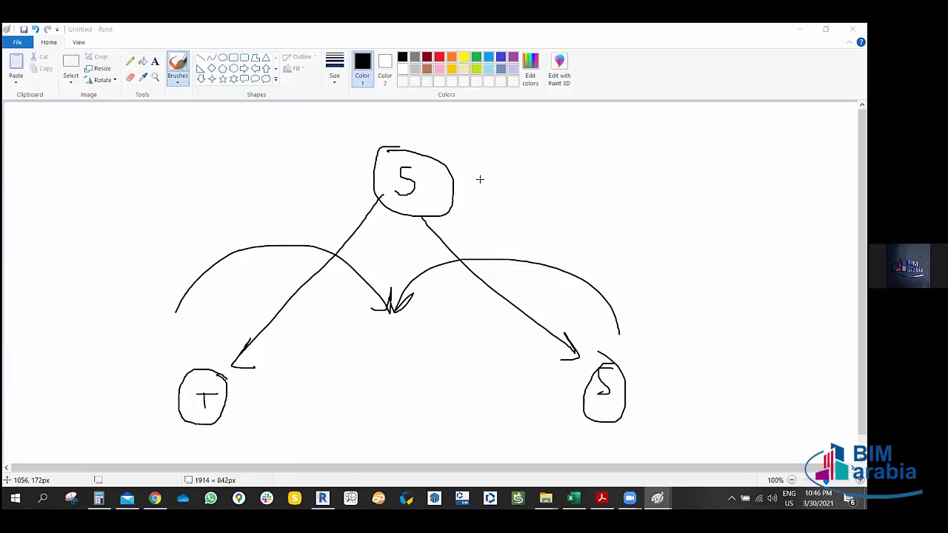
{"action": "key", "text": "alt+Tab"}
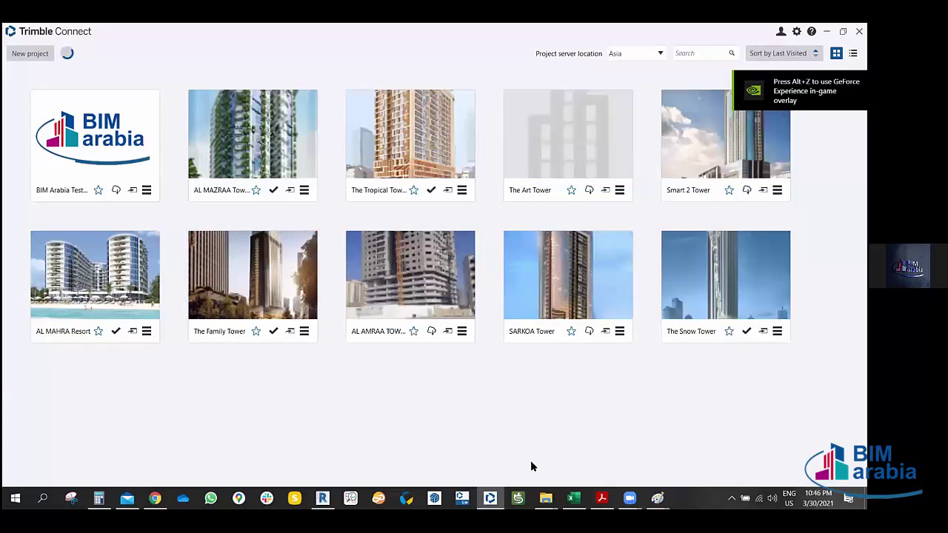
{"action": "left_click", "coordinate": [154, 498]}
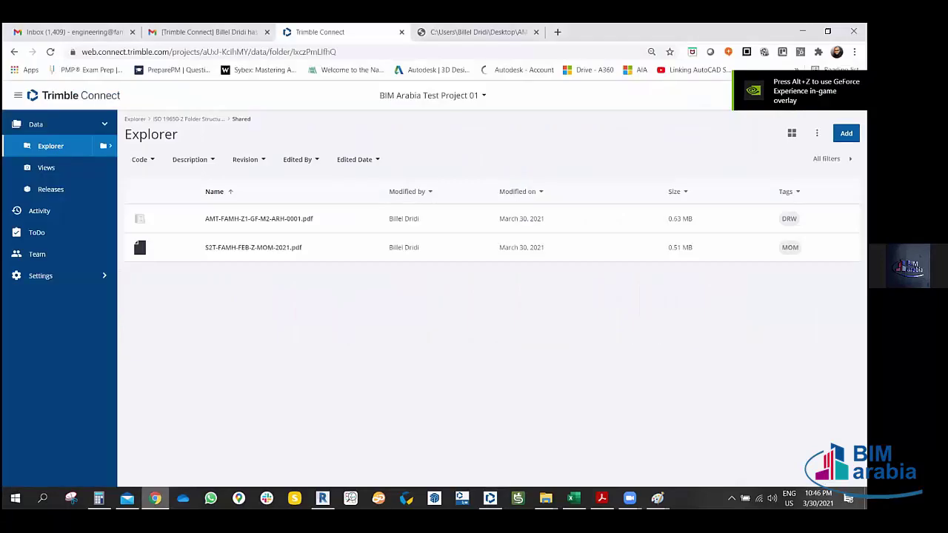
{"action": "left_click", "coordinate": [54, 104]}
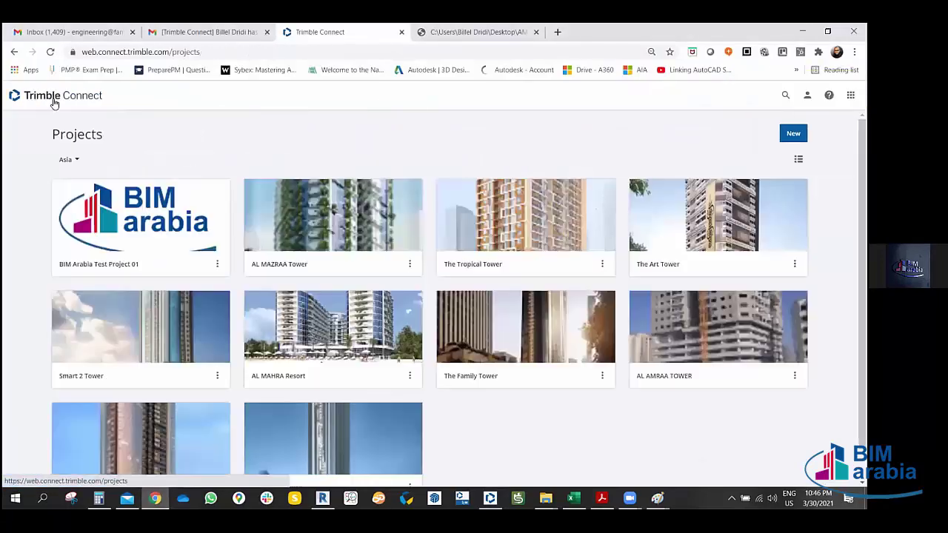
{"action": "key", "text": "alt+Tab"}
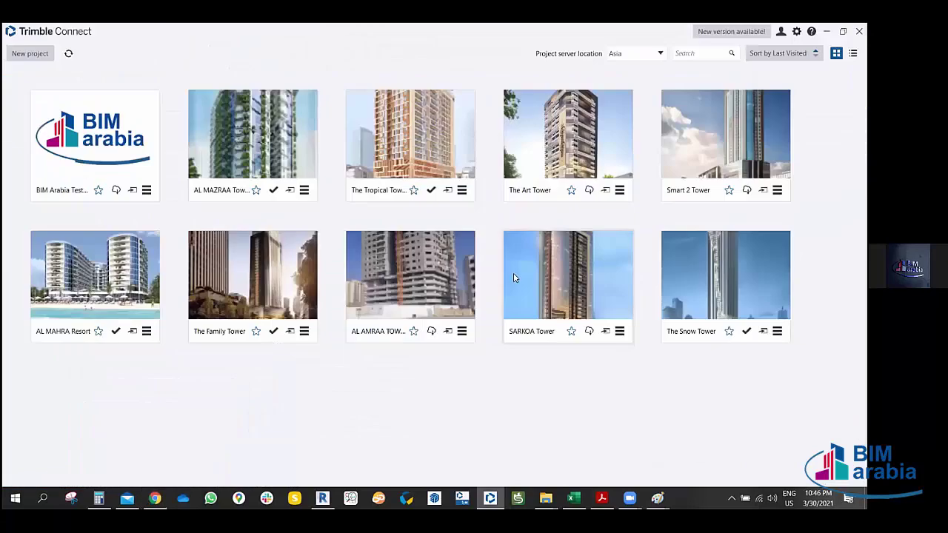
{"action": "left_click", "coordinate": [462, 190]}
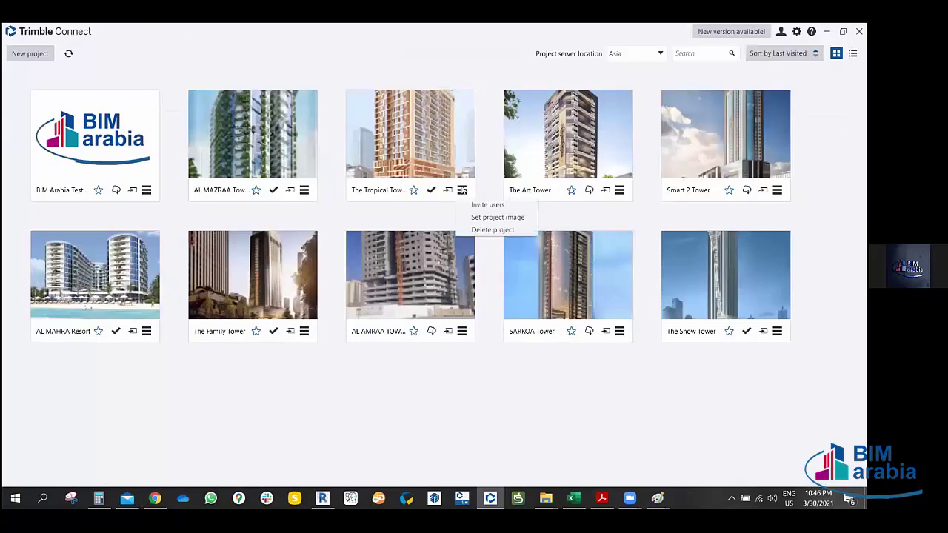
{"action": "left_click", "coordinate": [435, 214]}
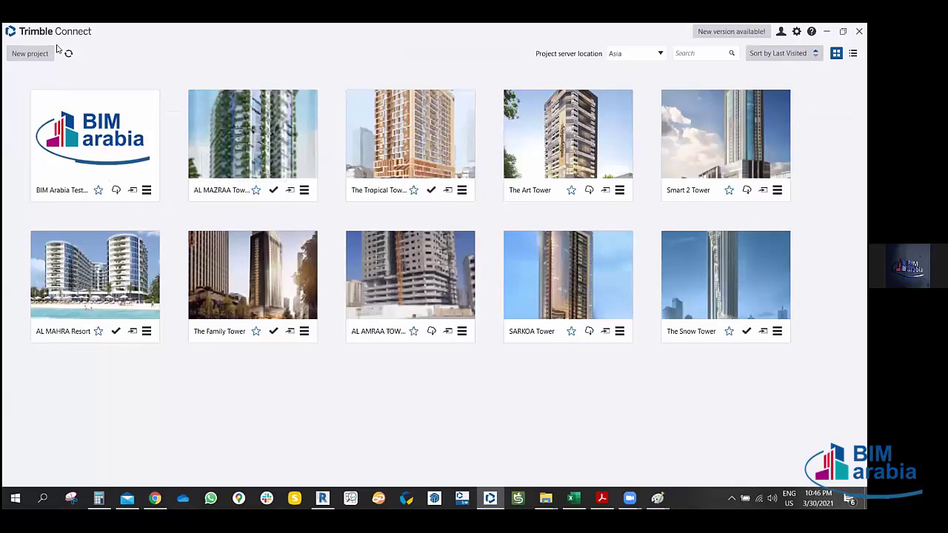
Refresh the Trimble Connect project list and start syncing the BIM Arabia project
{"action": "left_click", "coordinate": [67, 57]}
{"action": "left_click", "coordinate": [68, 58]}
Bring up File Explorer, view the DATA (D:) drive's folders, then minimize Explorer
{"action": "mouse_move", "coordinate": [546, 498]}
{"action": "left_click", "coordinate": [420, 448]}
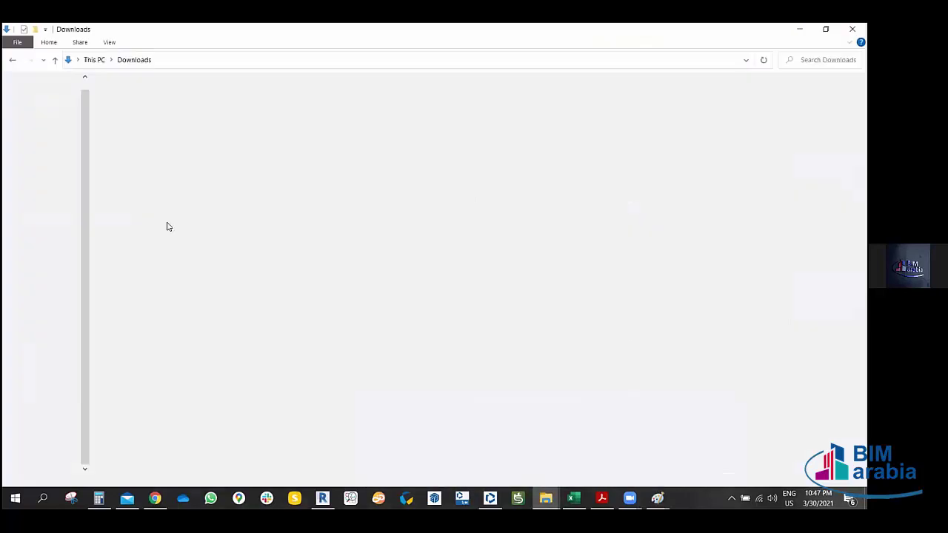
{"action": "left_click", "coordinate": [46, 376]}
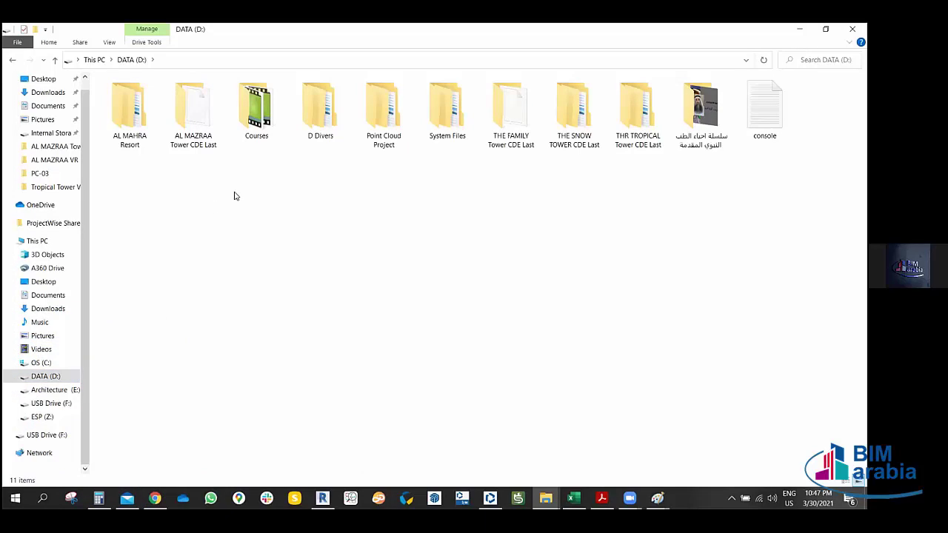
{"action": "left_click", "coordinate": [799, 29]}
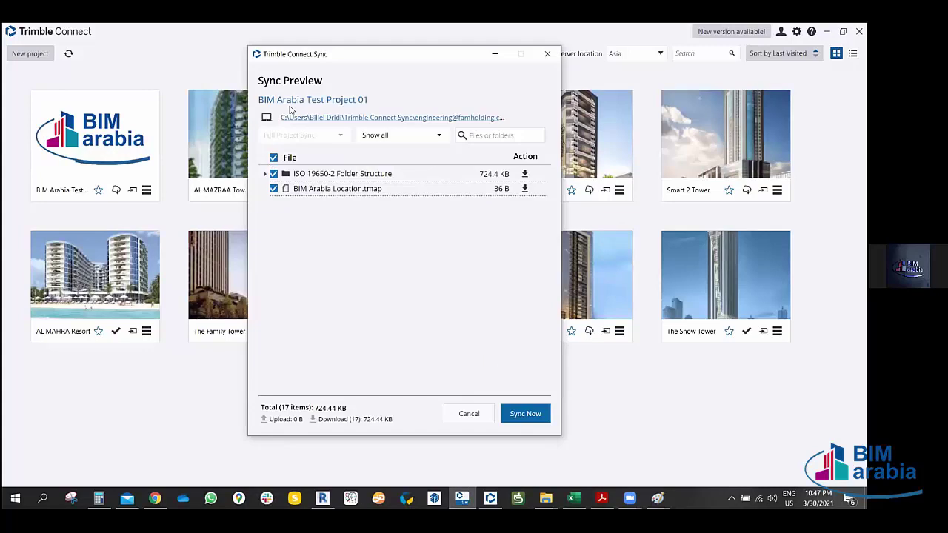
Cancel the BIM Arabia Test Project 01 sync preview and look over the Projects list
{"action": "left_click", "coordinate": [472, 414]}
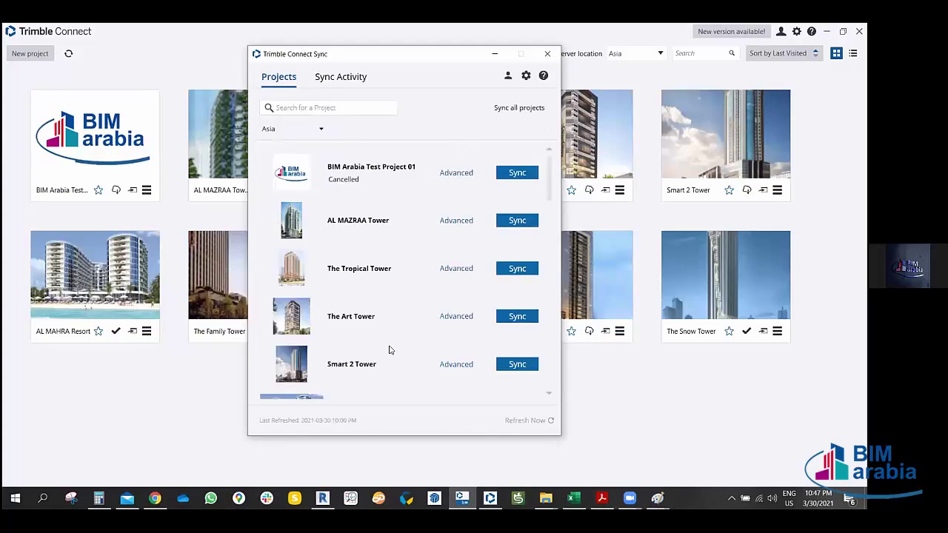
{"action": "scroll", "coordinate": [393, 348], "scroll_direction": "down", "scroll_amount": 3}
{"action": "scroll", "coordinate": [404, 337], "scroll_direction": "up", "scroll_amount": 3}
{"action": "scroll", "coordinate": [391, 234], "scroll_direction": "down", "scroll_amount": 1}
{"action": "scroll", "coordinate": [390, 234], "scroll_direction": "down", "scroll_amount": 3}
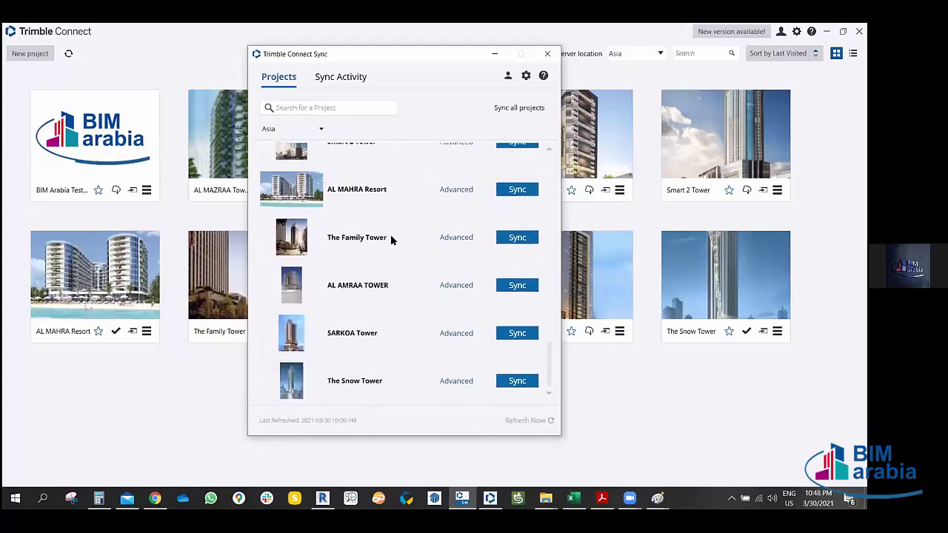
{"action": "scroll", "coordinate": [390, 234], "scroll_direction": "up", "scroll_amount": 4}
{"action": "scroll", "coordinate": [390, 234], "scroll_direction": "up", "scroll_amount": 1}
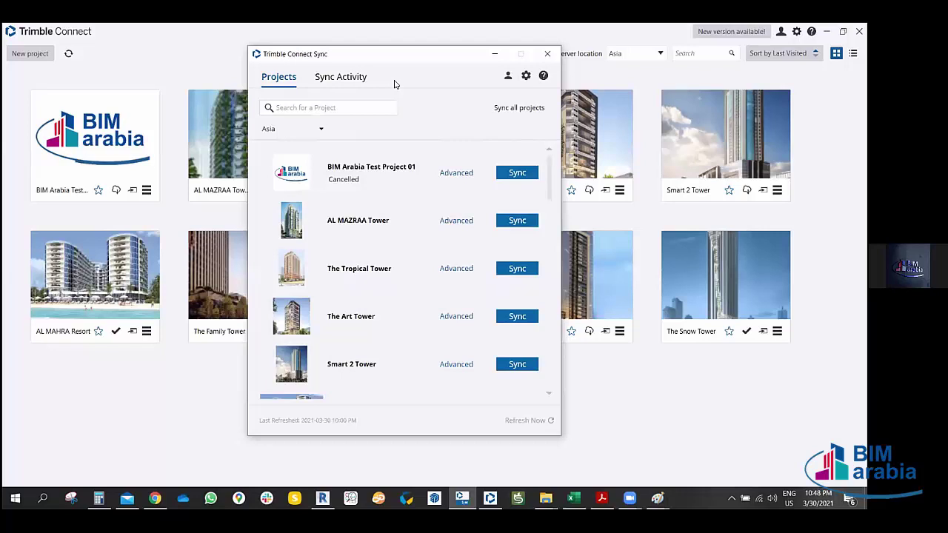
{"action": "left_click", "coordinate": [354, 81]}
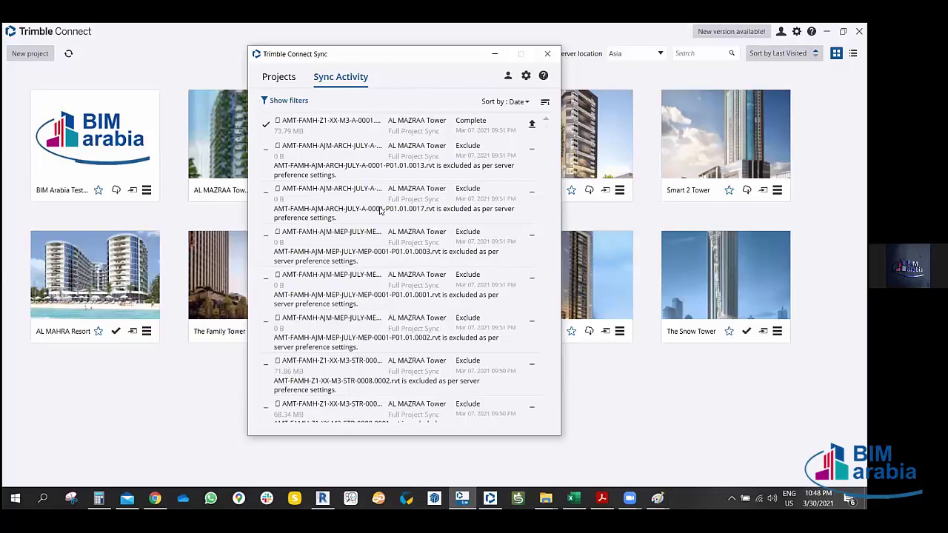
{"action": "scroll", "coordinate": [388, 228], "scroll_direction": "down", "scroll_amount": 5}
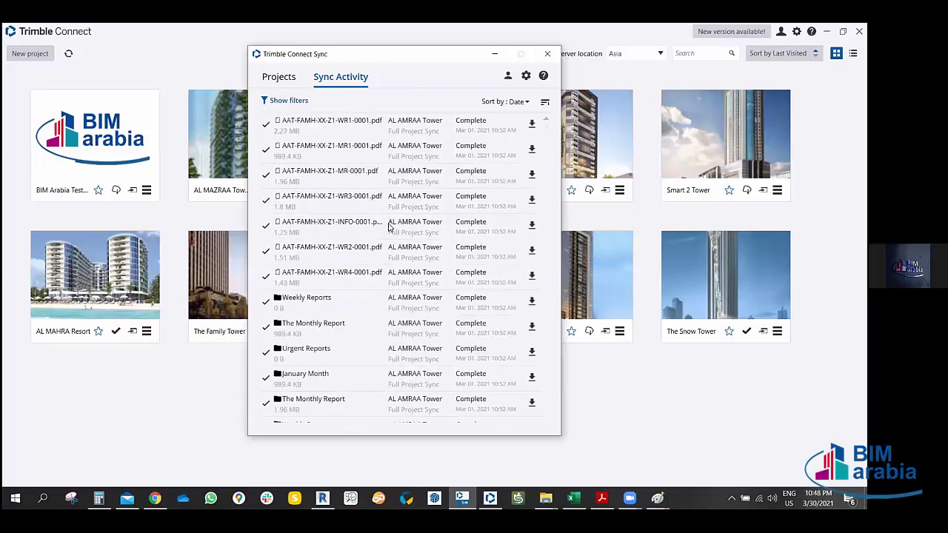
{"action": "scroll", "coordinate": [388, 227], "scroll_direction": "up", "scroll_amount": 5}
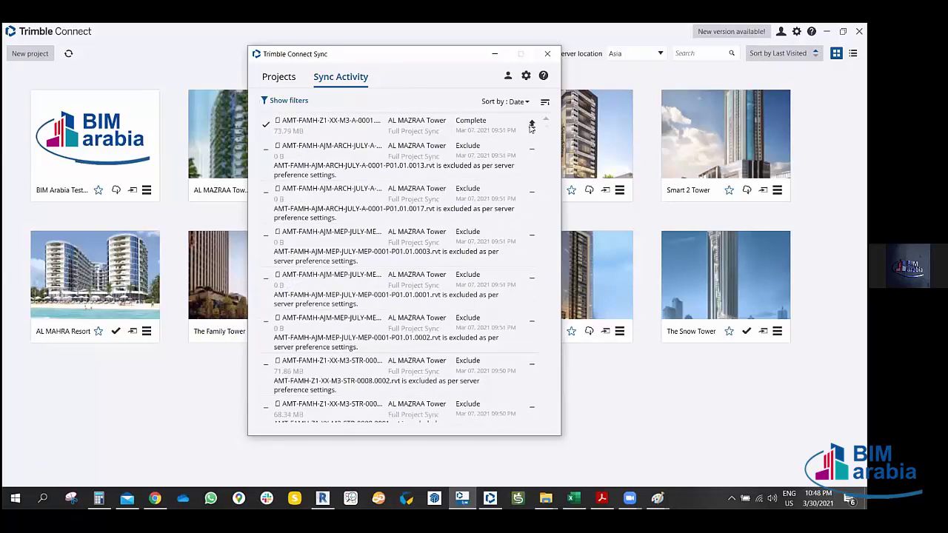
{"action": "scroll", "coordinate": [534, 222], "scroll_direction": "down", "scroll_amount": 2}
{"action": "scroll", "coordinate": [538, 309], "scroll_direction": "down", "scroll_amount": 3}
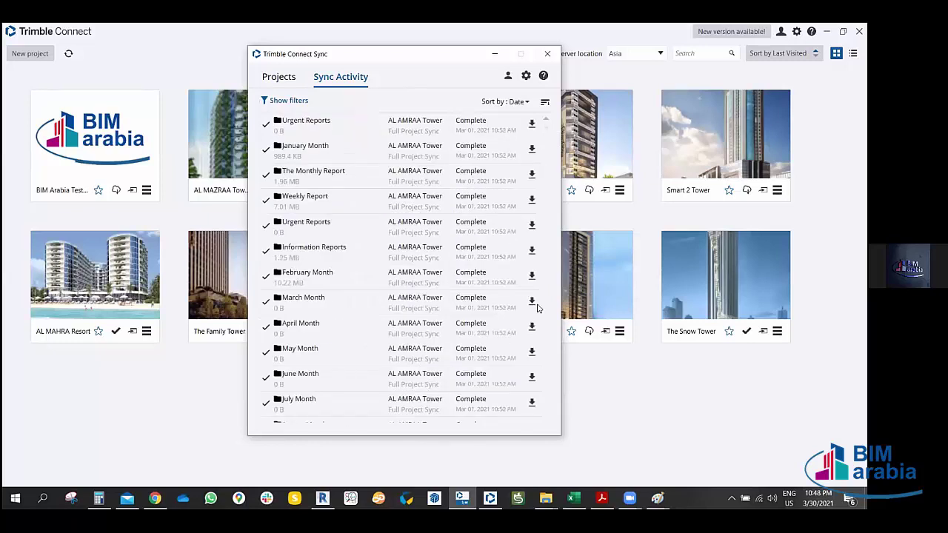
{"action": "scroll", "coordinate": [313, 152], "scroll_direction": "up", "scroll_amount": 2}
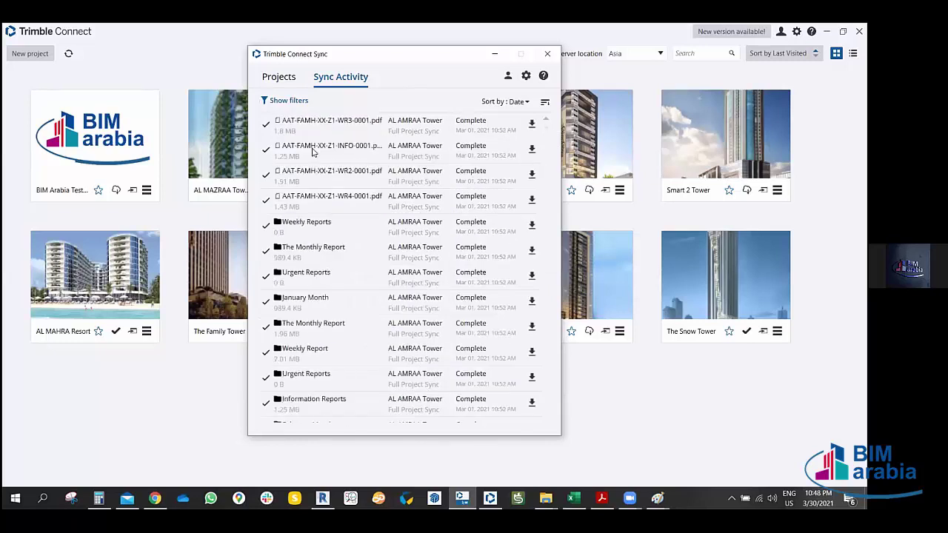
{"action": "scroll", "coordinate": [313, 151], "scroll_direction": "up", "scroll_amount": 5}
{"action": "scroll", "coordinate": [312, 141], "scroll_direction": "up", "scroll_amount": 2}
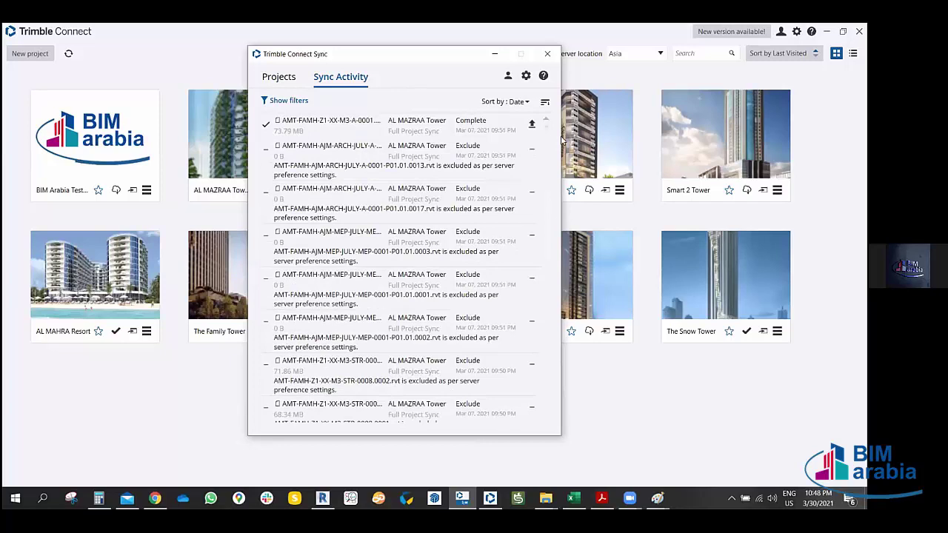
{"action": "left_click", "coordinate": [290, 83]}
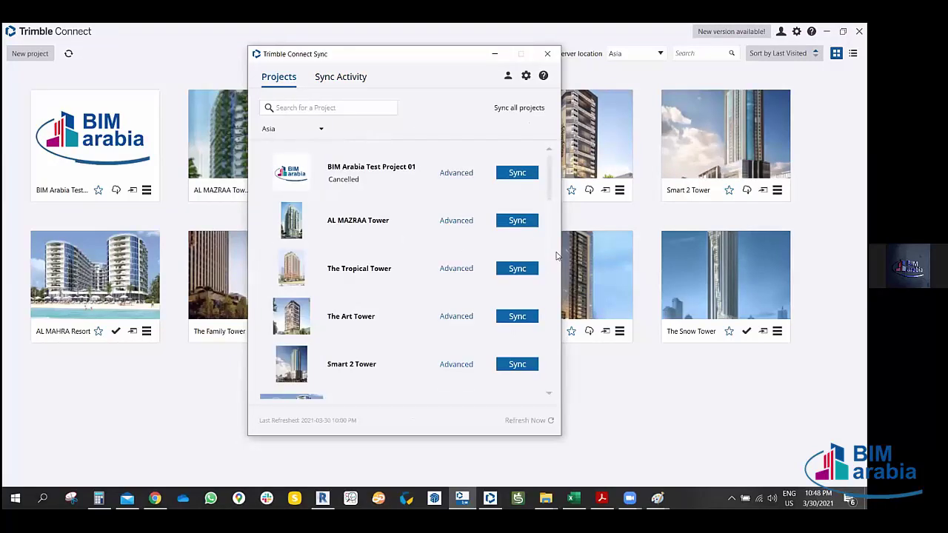
Switch the server region from Asia to North America to see its projects
{"action": "left_click", "coordinate": [322, 131]}
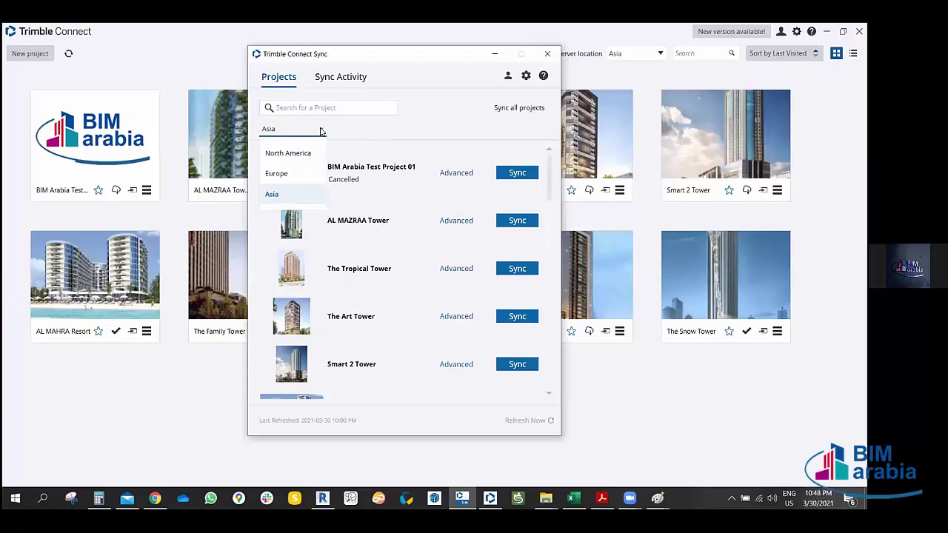
{"action": "left_click", "coordinate": [322, 131]}
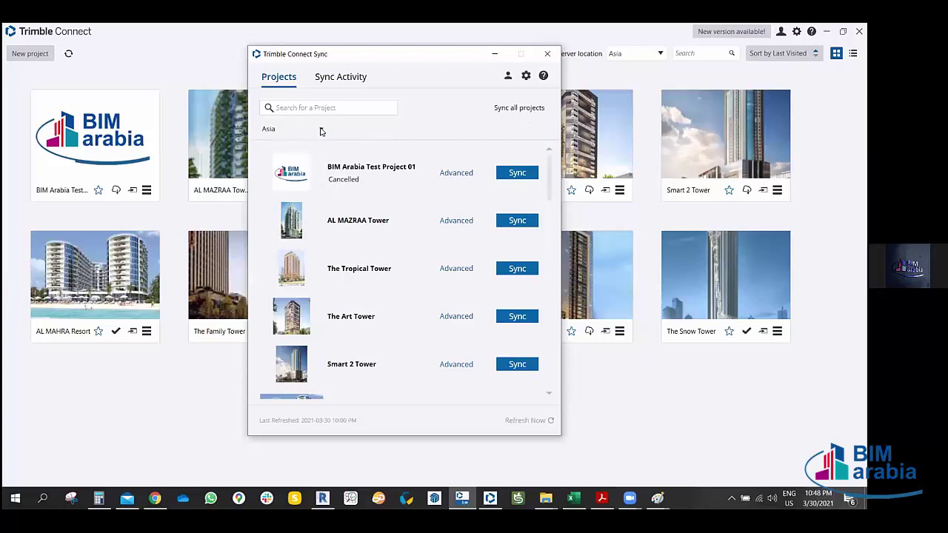
{"action": "left_click", "coordinate": [321, 131]}
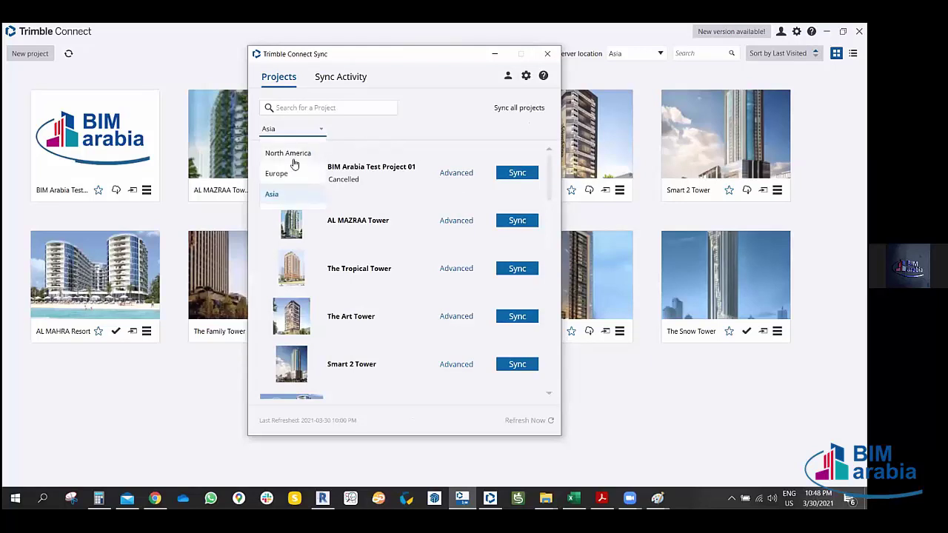
{"action": "left_click", "coordinate": [321, 154]}
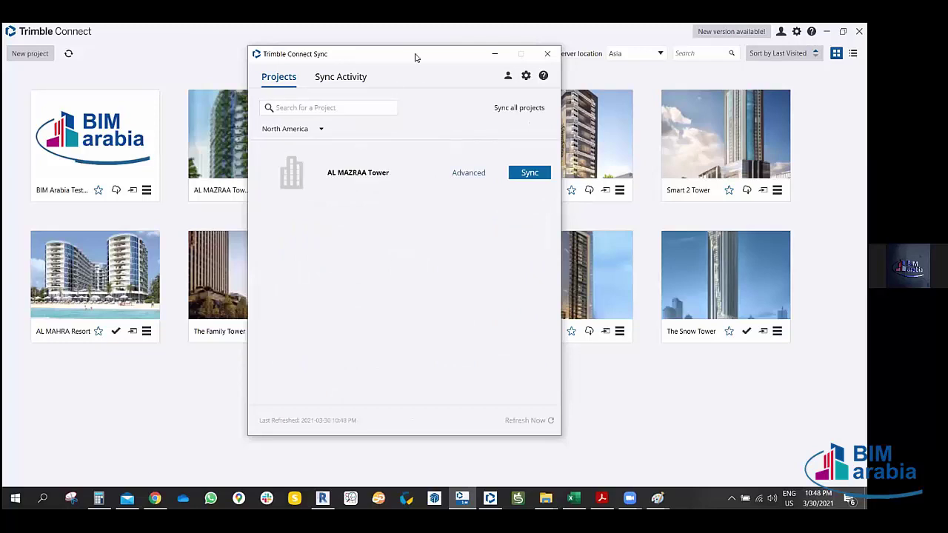
{"action": "mouse_move", "coordinate": [415, 57]}
{"action": "left_mouse_down"}
{"action": "mouse_move", "coordinate": [495, 58]}
{"action": "mouse_move", "coordinate": [376, 57]}
{"action": "left_mouse_up"}
Switch the server region to Europe and reposition the Sync window
{"action": "left_click", "coordinate": [307, 131]}
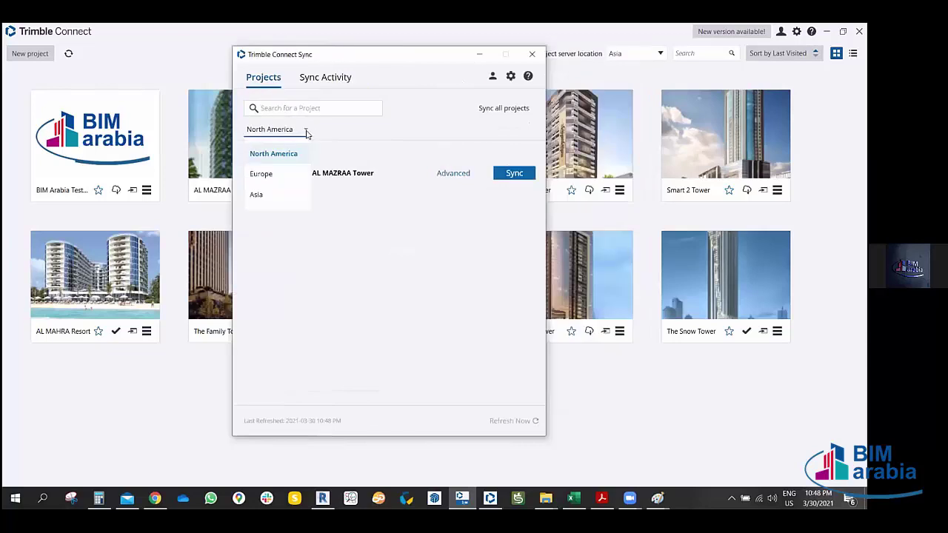
{"action": "left_click", "coordinate": [263, 172]}
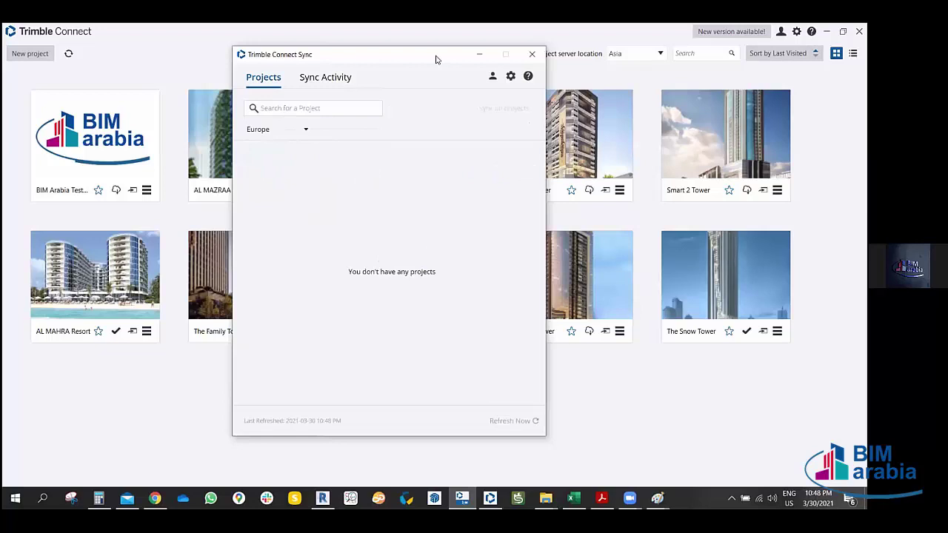
{"action": "left_click_drag", "start_coordinate": [437, 57], "coordinate": [402, 80]}
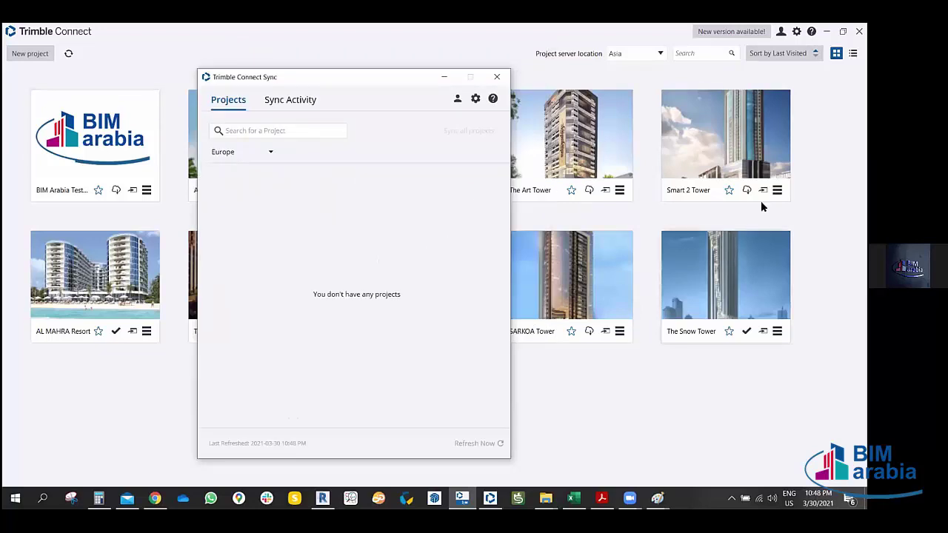
{"action": "left_click_drag", "start_coordinate": [395, 81], "coordinate": [452, 63]}
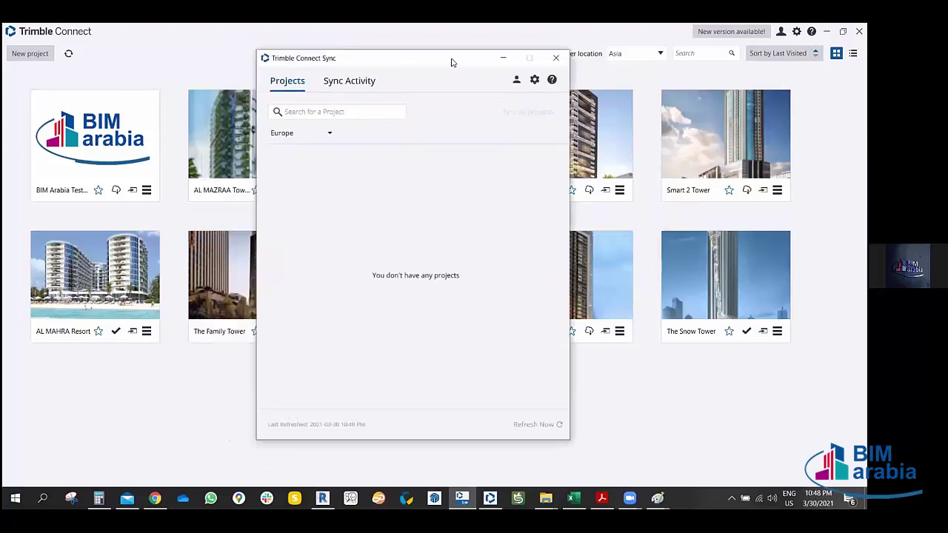
Return to the Asia region and refresh its project list
{"action": "left_click", "coordinate": [328, 136]}
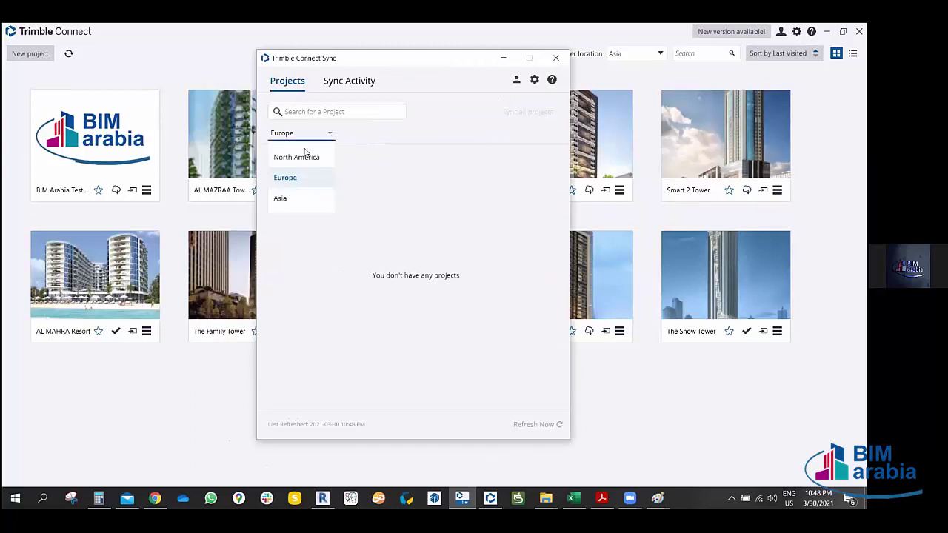
{"action": "left_click", "coordinate": [281, 197]}
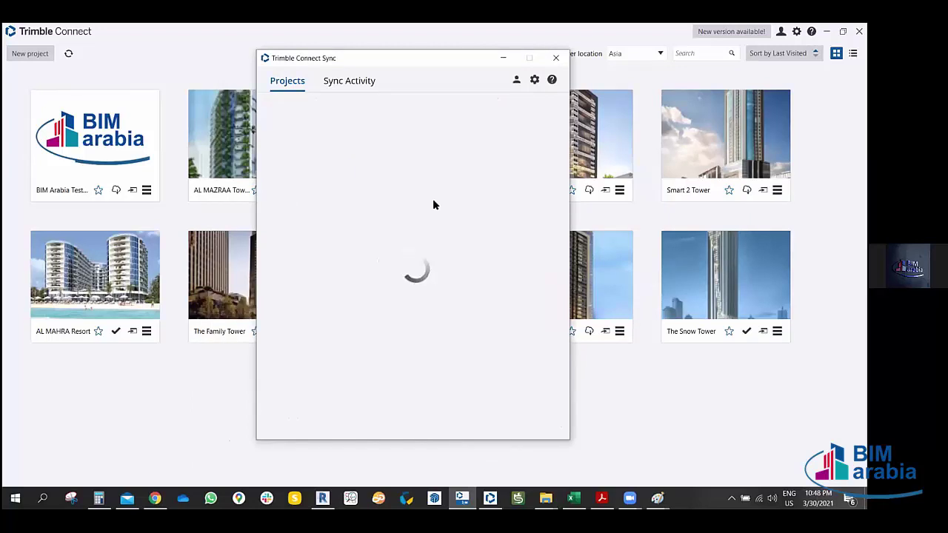
{"action": "scroll", "coordinate": [385, 270], "scroll_direction": "down", "scroll_amount": 2}
{"action": "scroll", "coordinate": [387, 269], "scroll_direction": "up", "scroll_amount": 3}
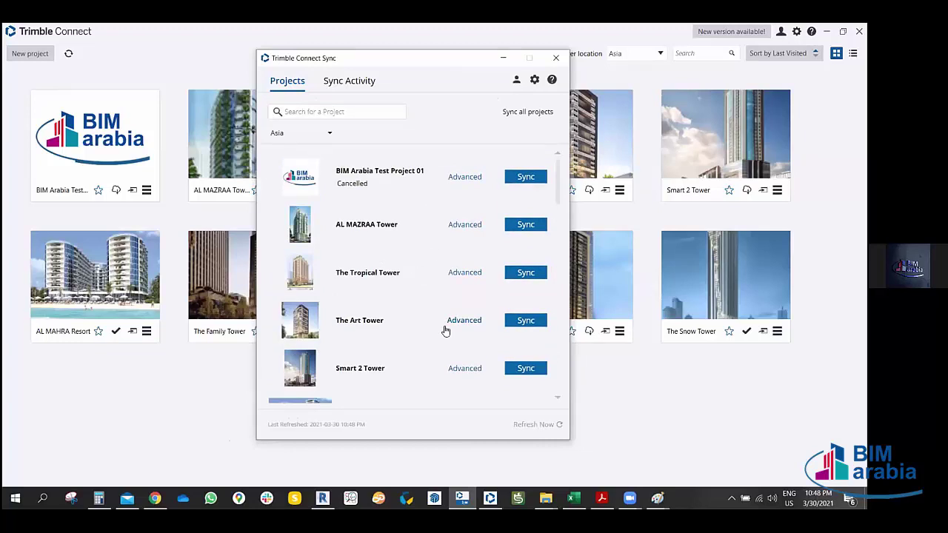
{"action": "scroll", "coordinate": [414, 277], "scroll_direction": "down", "scroll_amount": 4}
{"action": "scroll", "coordinate": [415, 277], "scroll_direction": "up", "scroll_amount": 3}
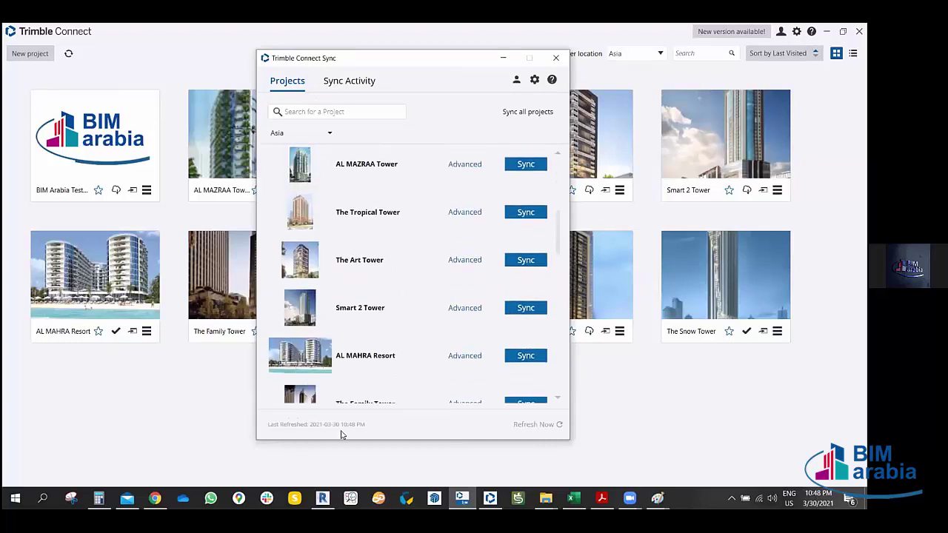
{"action": "left_click", "coordinate": [533, 425]}
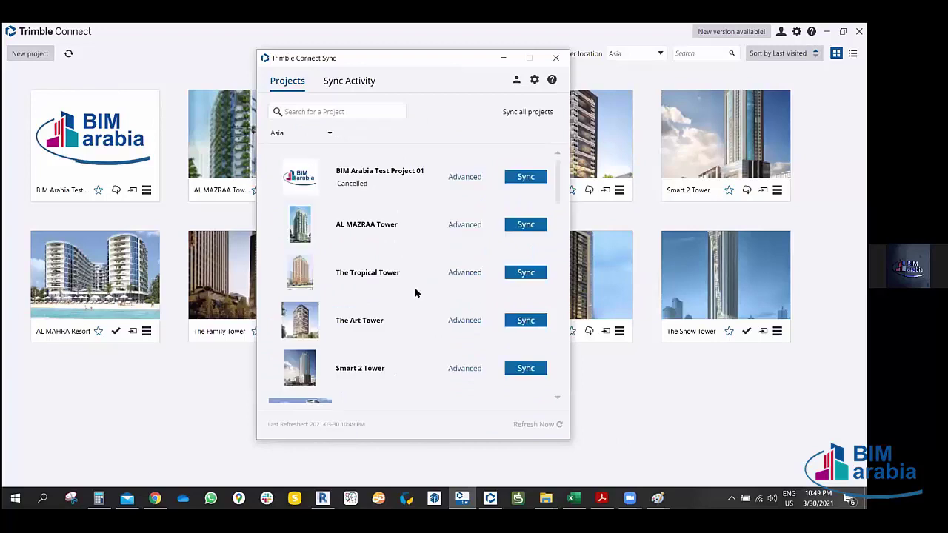
{"action": "scroll", "coordinate": [412, 287], "scroll_direction": "down", "scroll_amount": 3}
{"action": "scroll", "coordinate": [411, 287], "scroll_direction": "up", "scroll_amount": 3}
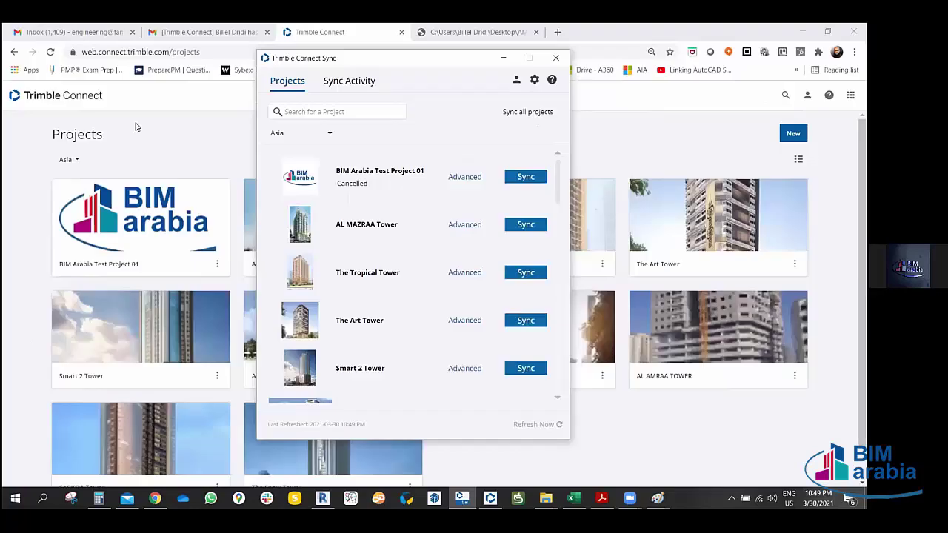
{"action": "left_click_drag", "start_coordinate": [447, 62], "coordinate": [417, 68]}
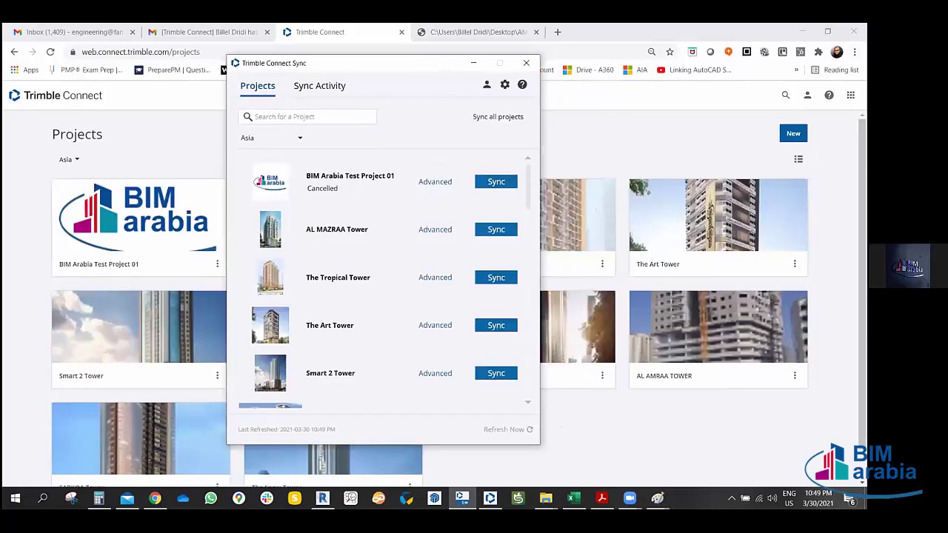
{"action": "left_click", "coordinate": [854, 52]}
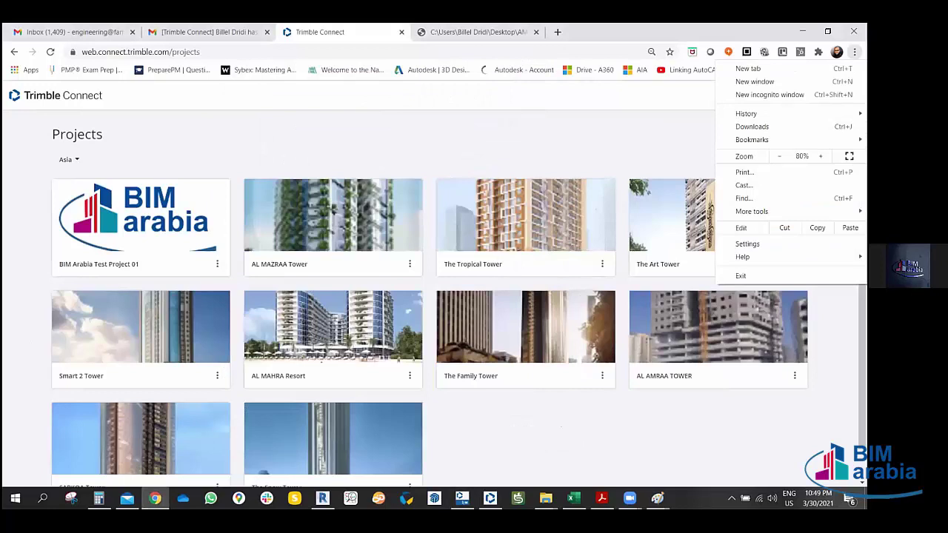
{"action": "key", "text": "alt+Tab"}
{"action": "left_click", "coordinate": [507, 404]}
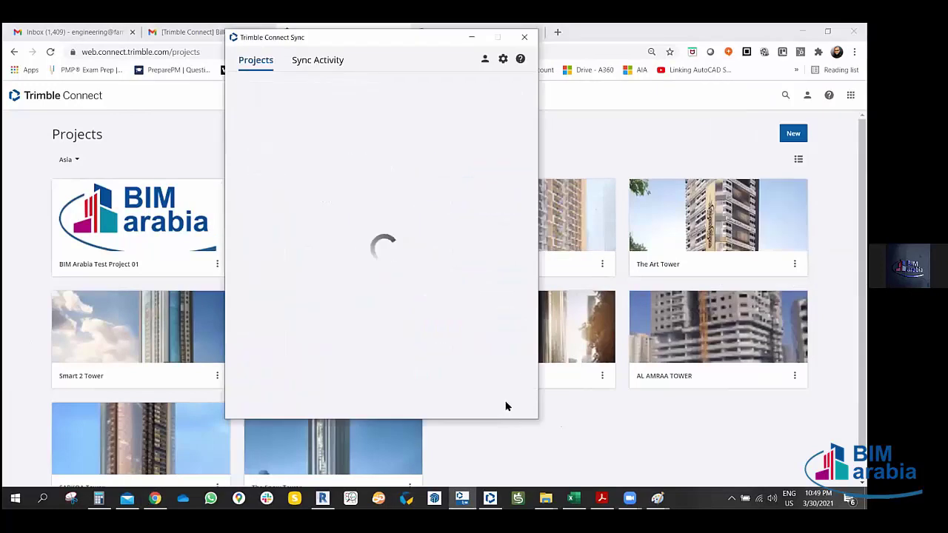
{"action": "scroll", "coordinate": [360, 223], "scroll_direction": "down", "scroll_amount": 5}
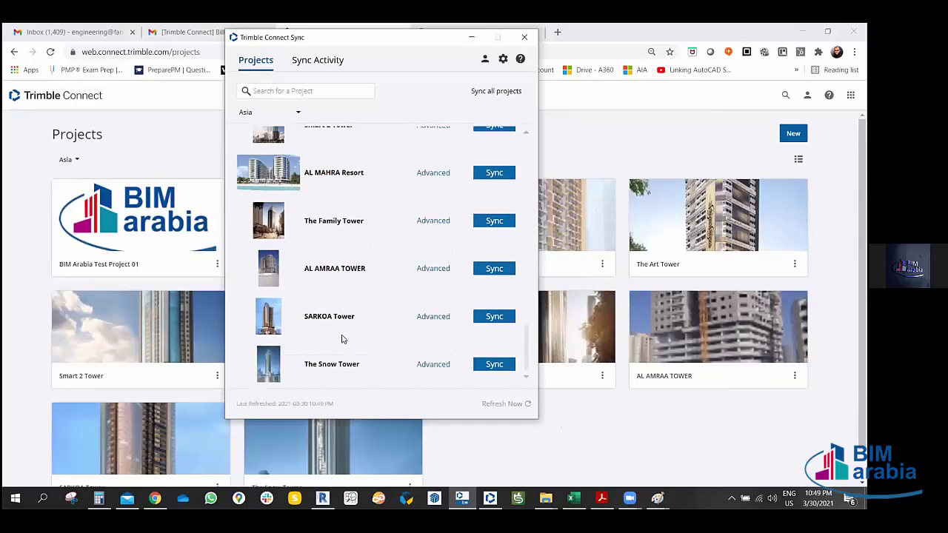
{"action": "scroll", "coordinate": [344, 339], "scroll_direction": "up", "scroll_amount": 5}
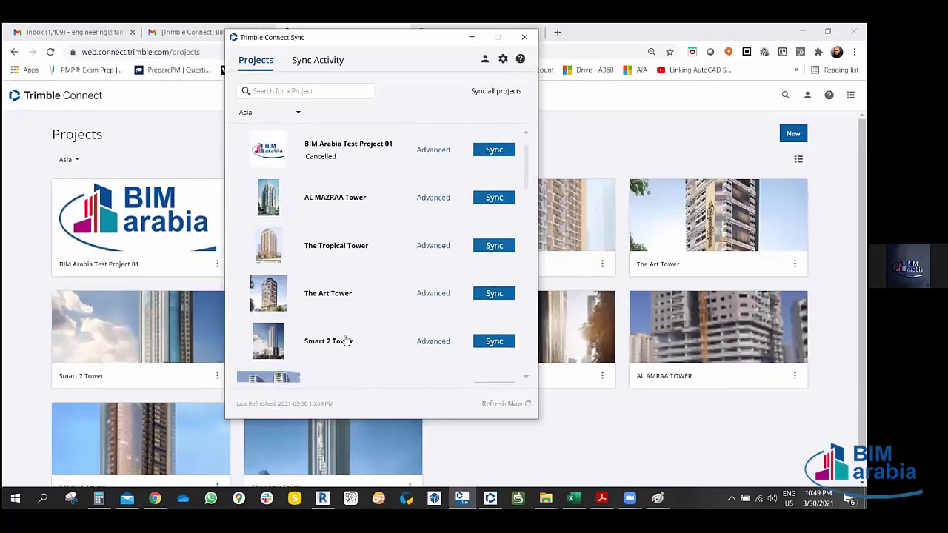
{"action": "left_click_drag", "start_coordinate": [429, 43], "coordinate": [460, 49]}
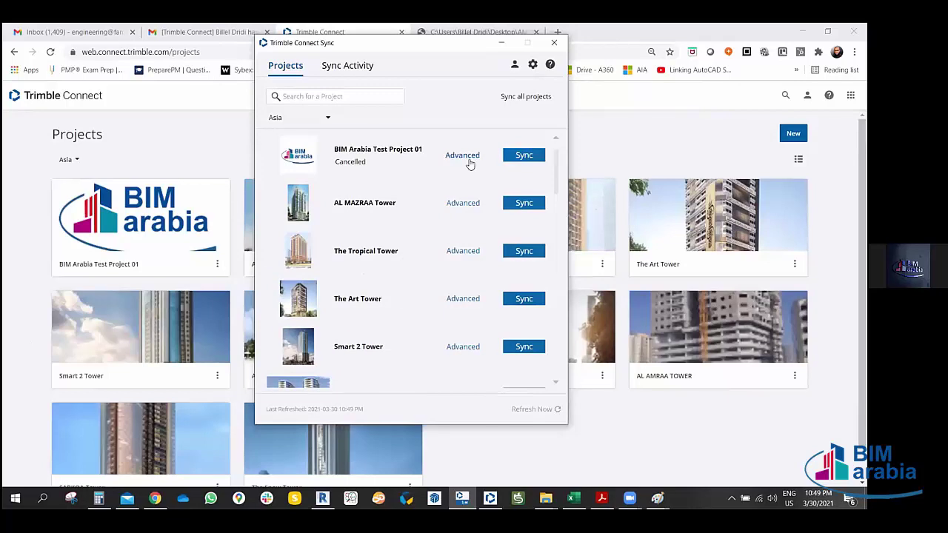
{"action": "left_click", "coordinate": [528, 156]}
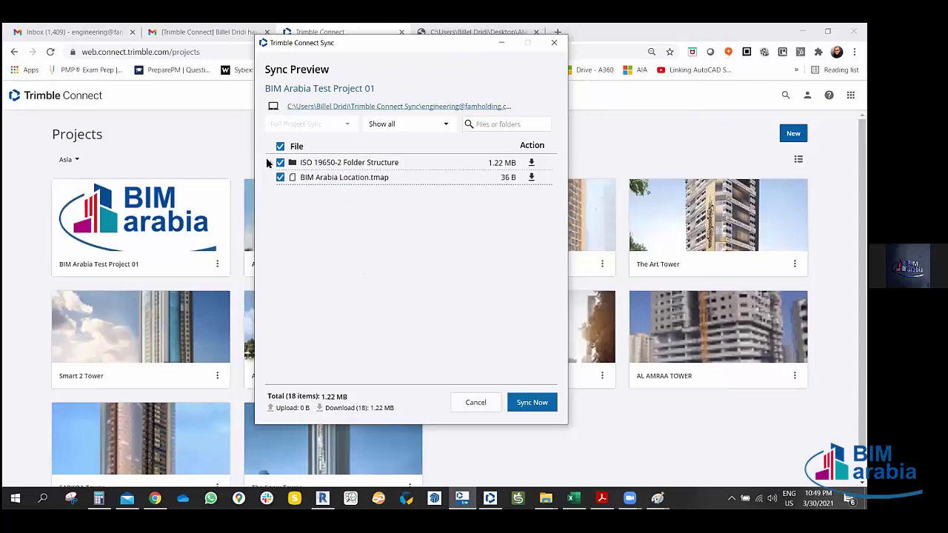
{"action": "left_click", "coordinate": [270, 162]}
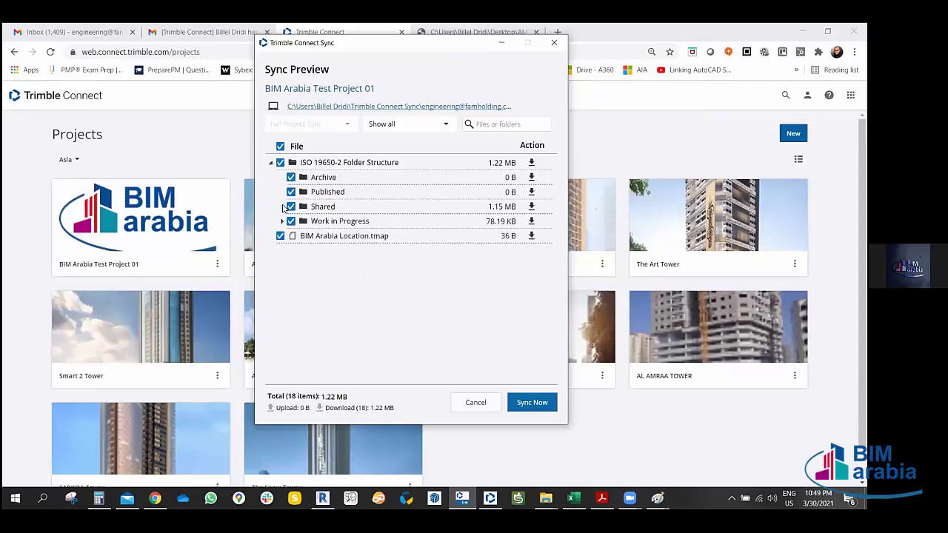
{"action": "left_click", "coordinate": [283, 206]}
{"action": "left_click", "coordinate": [281, 251]}
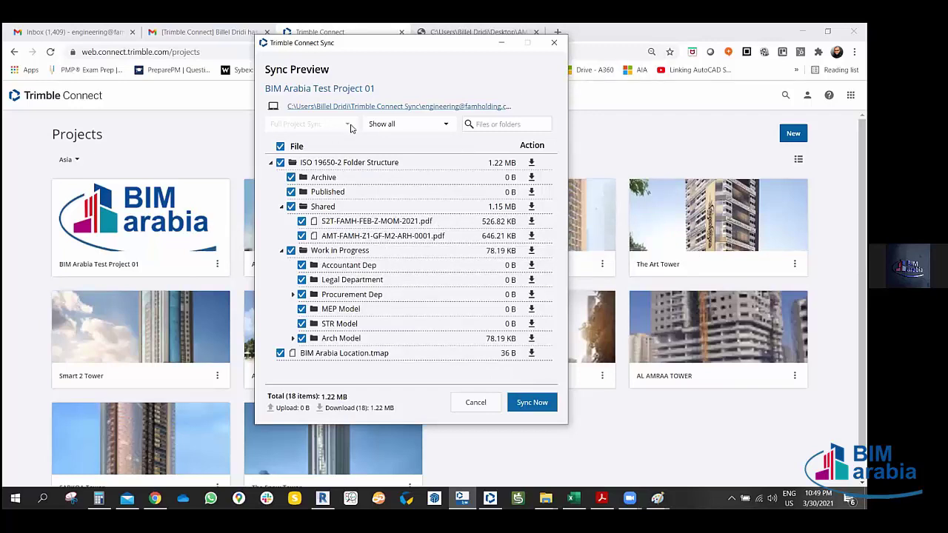
{"action": "left_click", "coordinate": [294, 111]}
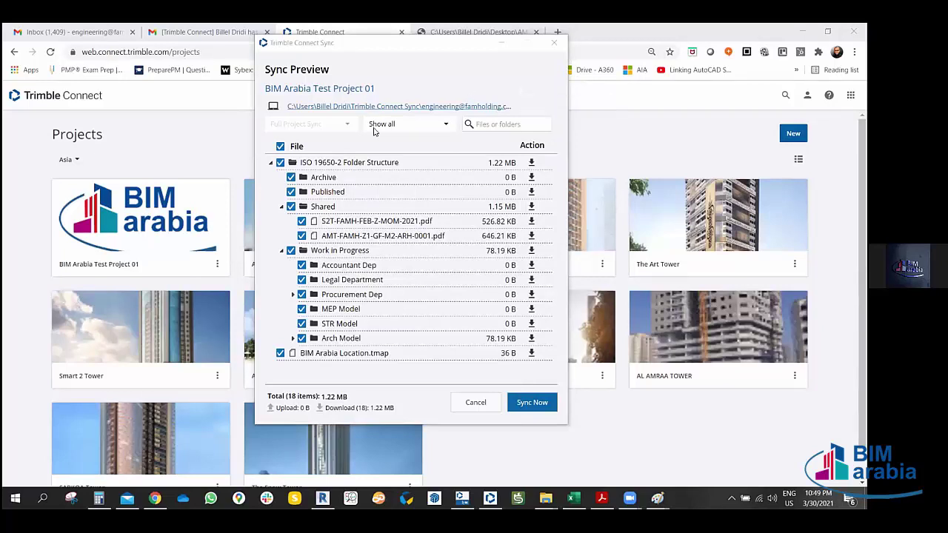
{"action": "left_click", "coordinate": [476, 402]}
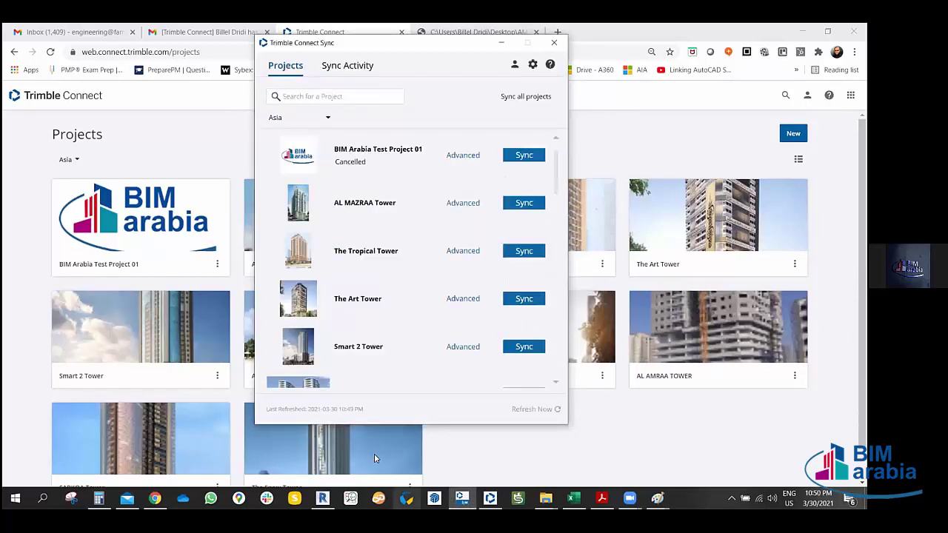
Use New > Folder on DATA (D:) and name the folder 'BIM ARABIA TEST PROJECT CDE'
{"action": "left_click", "coordinate": [412, 408]}
{"action": "right_click", "coordinate": [290, 197]}
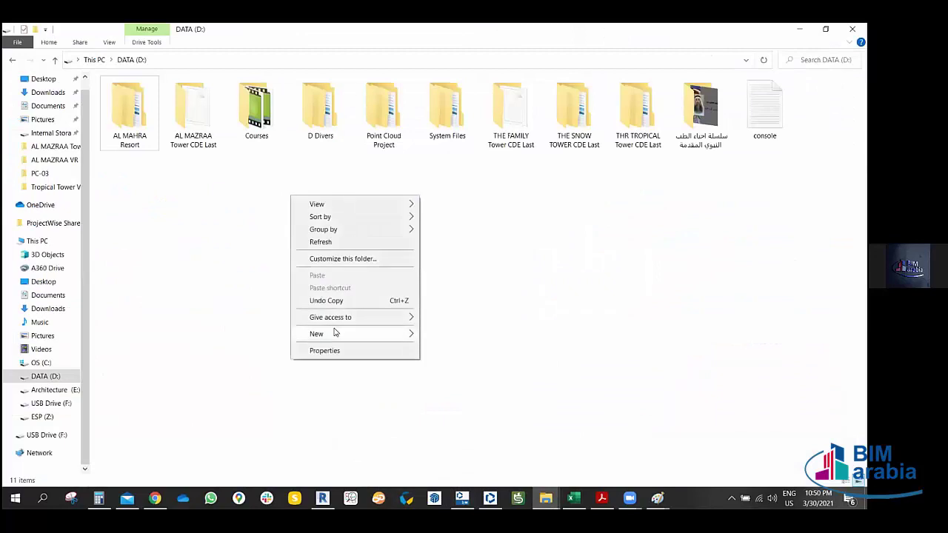
{"action": "left_click", "coordinate": [431, 336]}
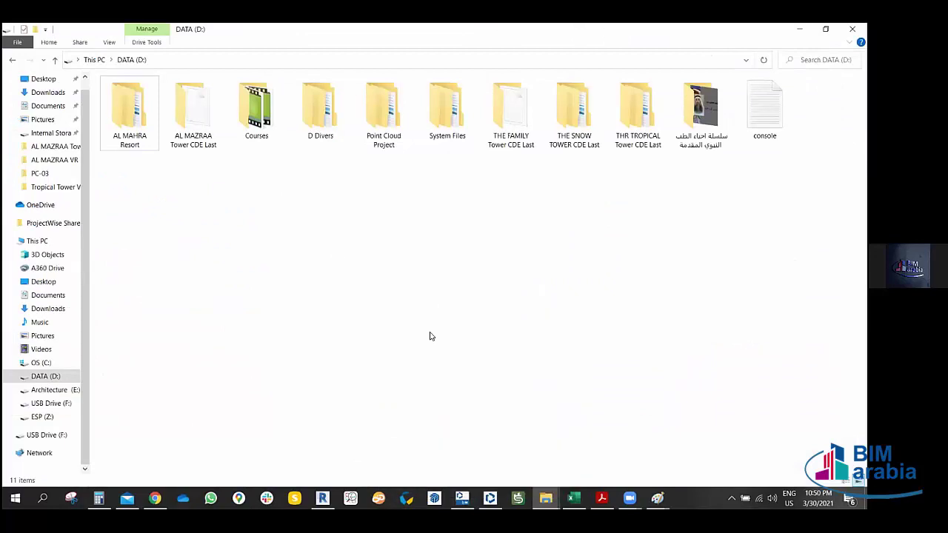
{"action": "right_click", "coordinate": [338, 255]}
{"action": "mouse_move", "coordinate": [363, 394]}
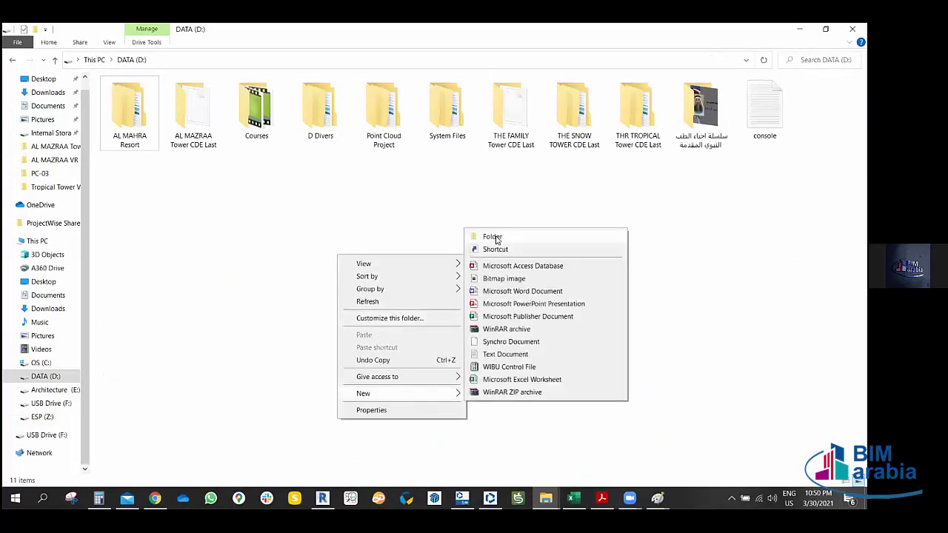
{"action": "left_click", "coordinate": [495, 240]}
{"action": "type", "text": "BI"}
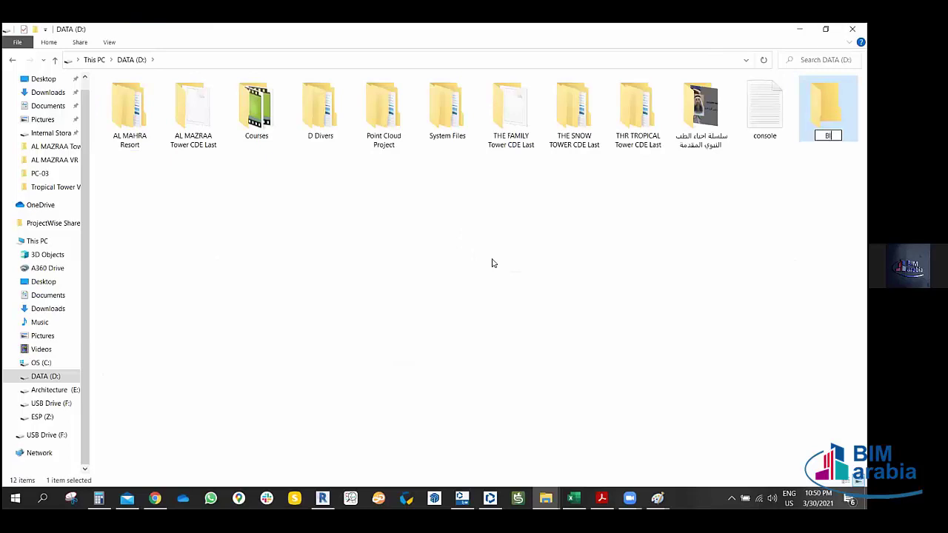
{"action": "type", "text": "M ARABIA"}
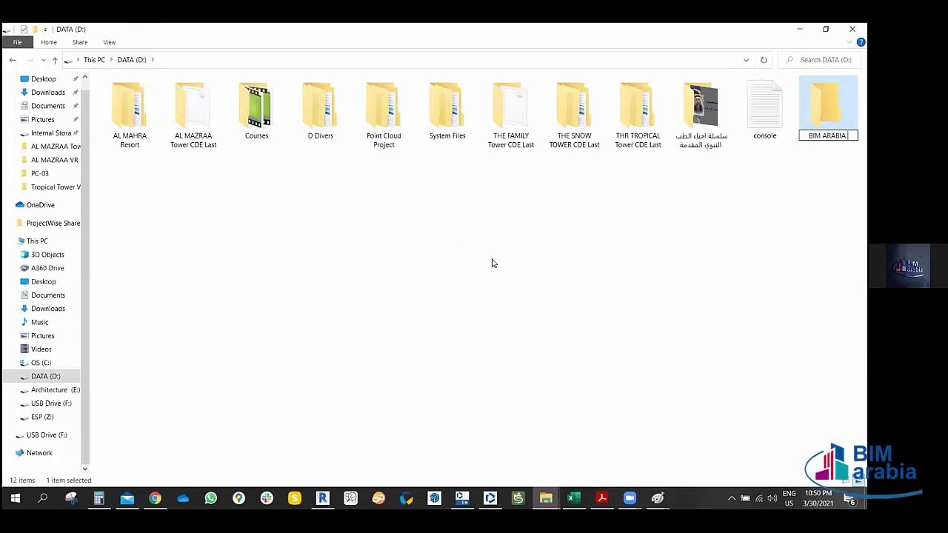
{"action": "type", "text": " PROJECT"}
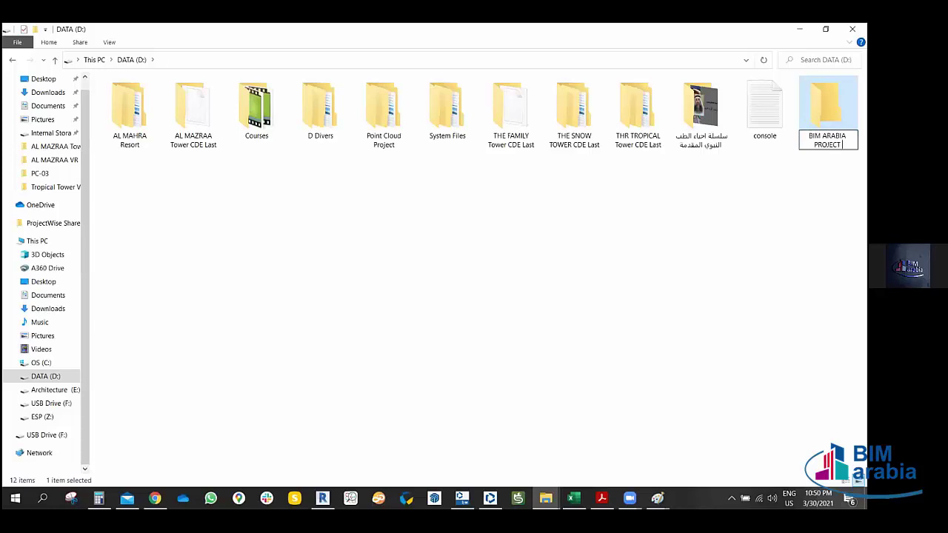
{"action": "key", "text": "BackSpace"}
{"action": "key", "text": "BackSpace"}
{"action": "key", "text": "BackSpace"}
{"action": "key", "text": "BackSpace"}
{"action": "key", "text": "BackSpace"}
{"action": "key", "text": "BackSpace"}
{"action": "key", "text": "BackSpace"}
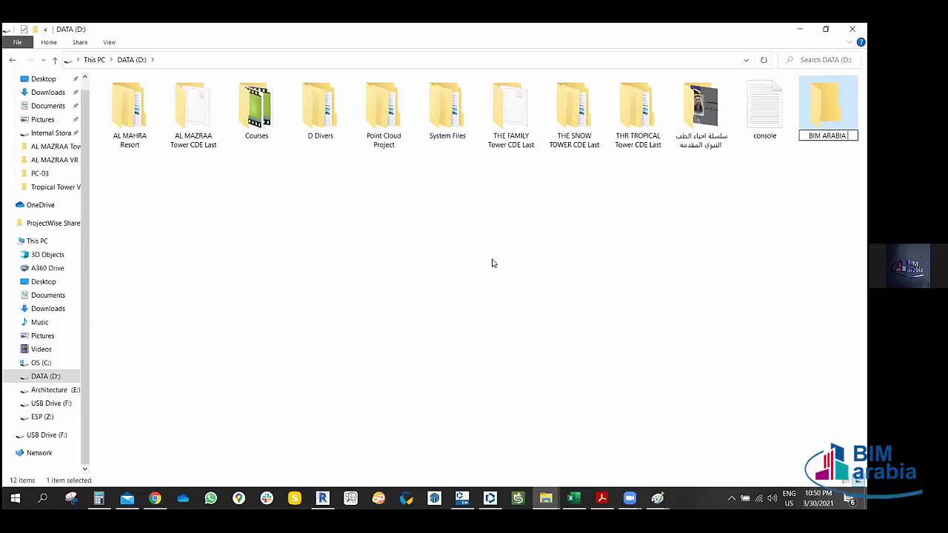
{"action": "type", "text": "TEST PROJECT"}
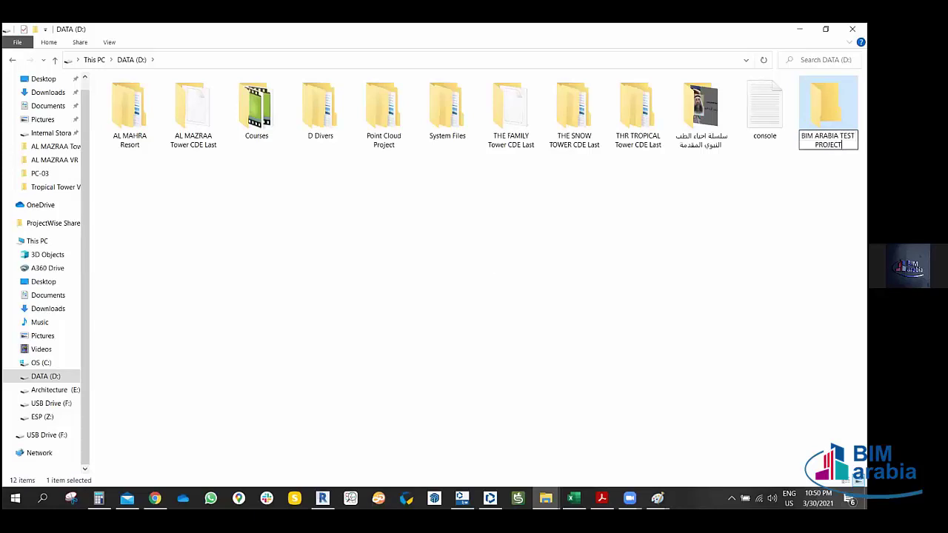
{"action": "type", "text": " CDE"}
{"action": "left_click", "coordinate": [415, 251]}
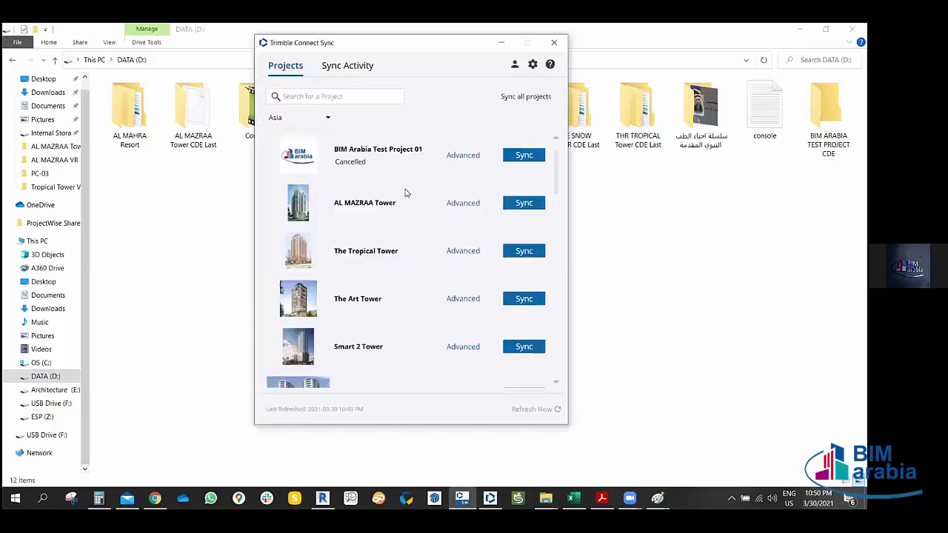
Open Advanced options for BIM Arabia Test Project 01 and edit its Full Project Sync schedule
{"action": "left_click", "coordinate": [461, 158]}
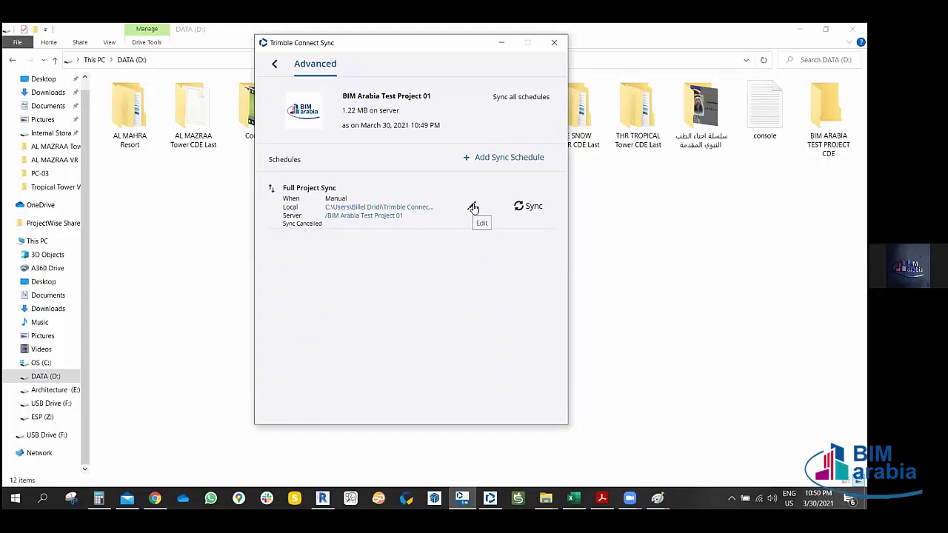
{"action": "left_click", "coordinate": [473, 208]}
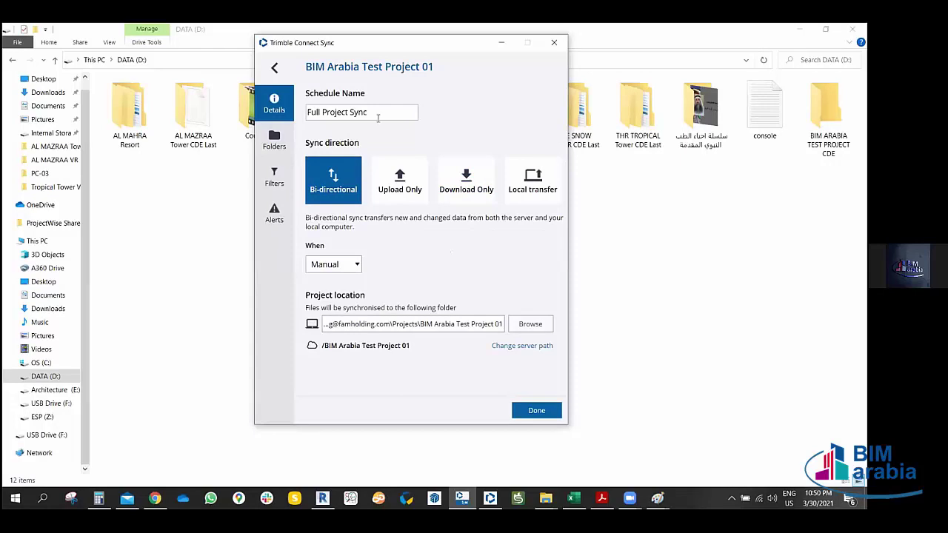
Check the Folders tab, toggling local sync for all items on and off, then view Filters
{"action": "left_click_drag", "start_coordinate": [341, 112], "coordinate": [452, 119]}
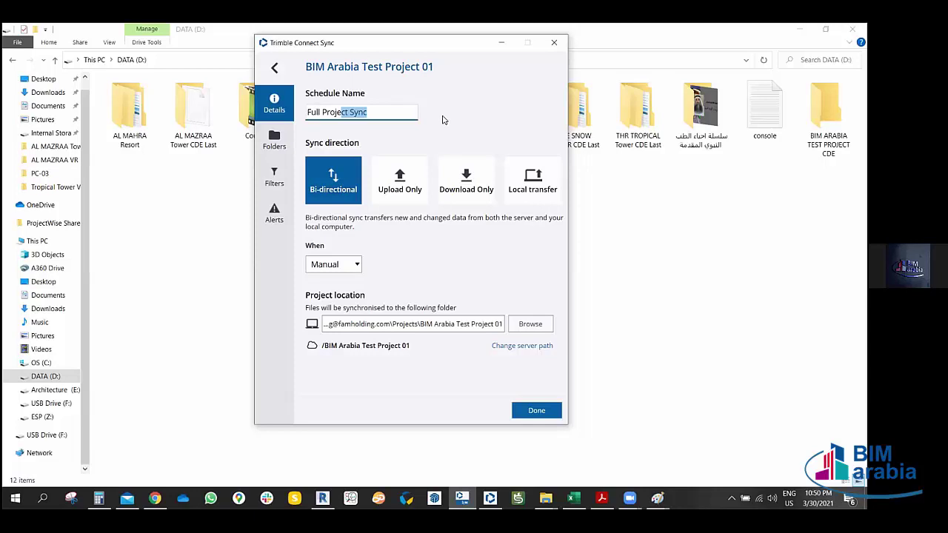
{"action": "left_click", "coordinate": [275, 143]}
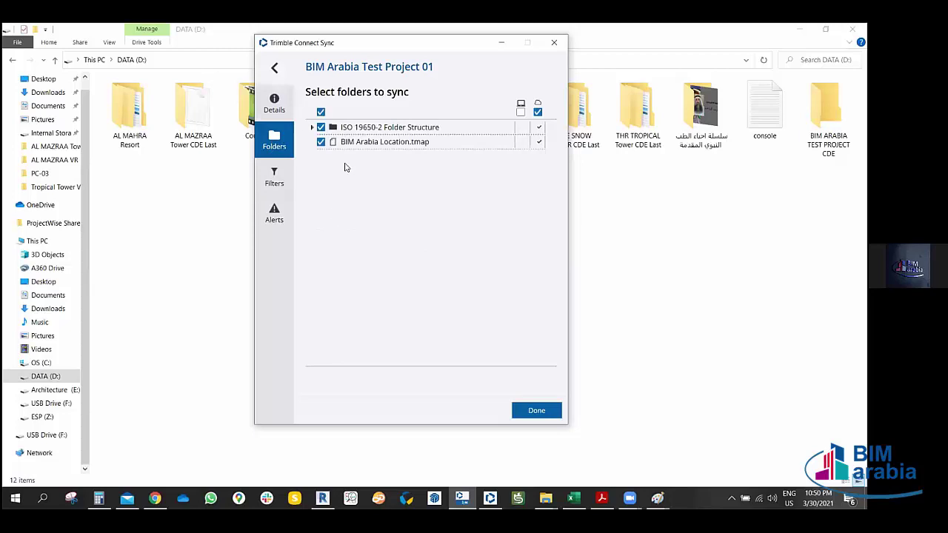
{"action": "left_click", "coordinate": [520, 113]}
{"action": "left_click", "coordinate": [521, 113]}
{"action": "left_click", "coordinate": [274, 176]}
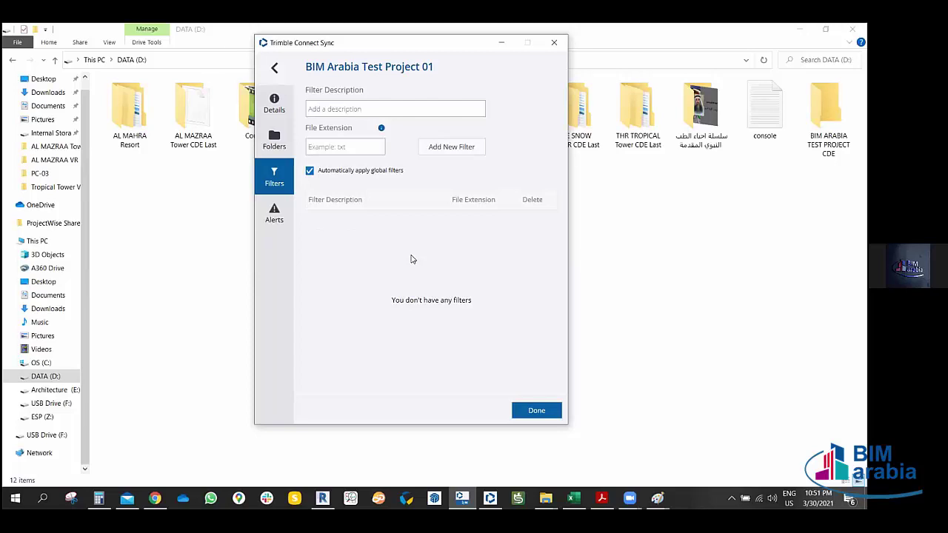
Review the Alerts notification and conflict options, then go back to the Details tab
{"action": "left_click", "coordinate": [286, 221]}
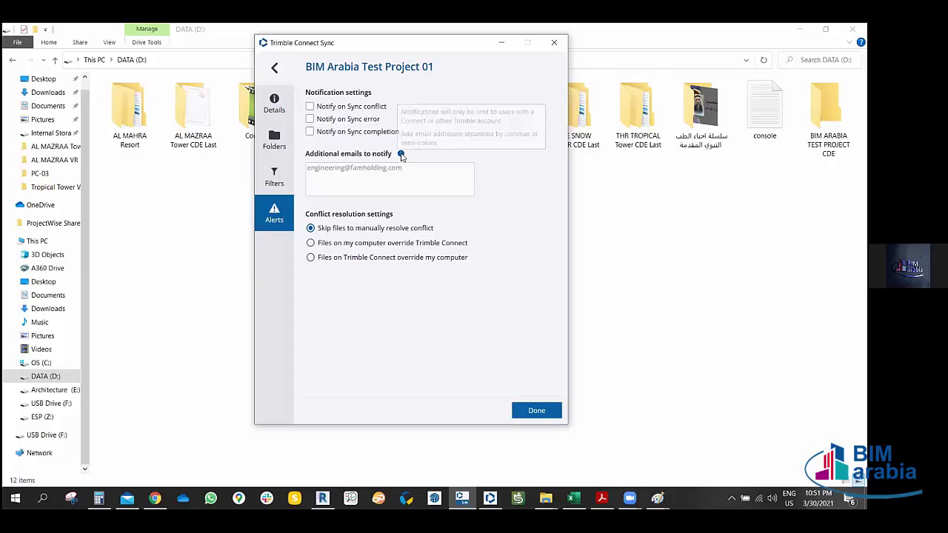
{"action": "mouse_move", "coordinate": [401, 155]}
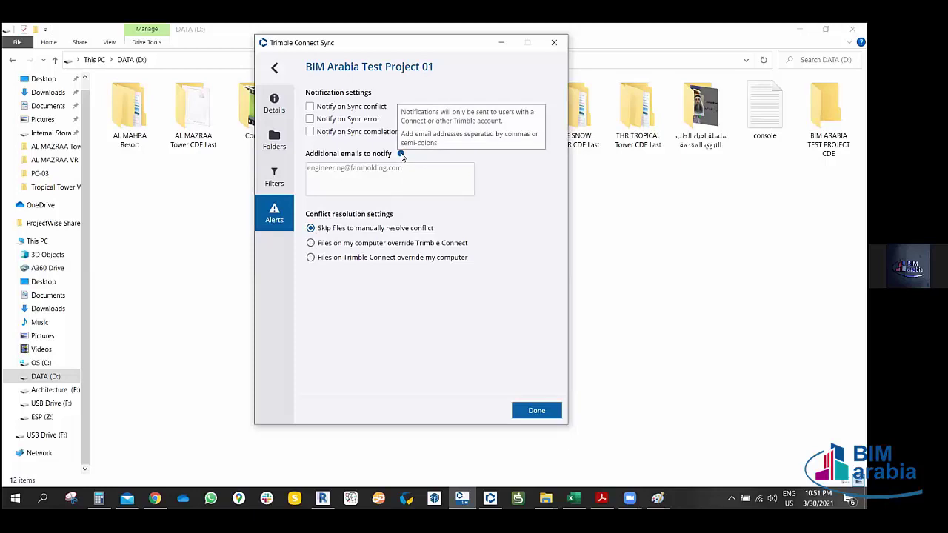
{"action": "left_click", "coordinate": [289, 108]}
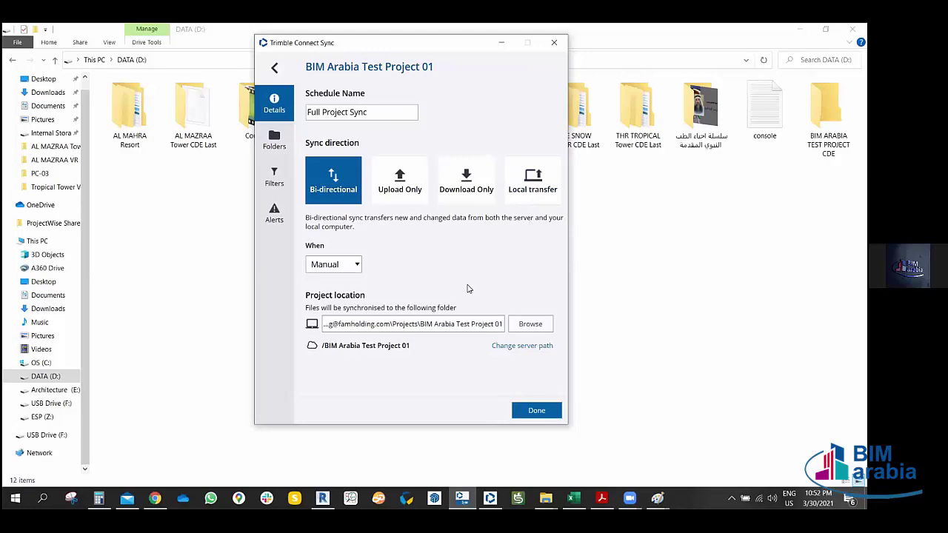
{"action": "left_click", "coordinate": [358, 265]}
{"action": "left_click", "coordinate": [358, 266]}
{"action": "left_click", "coordinate": [358, 265]}
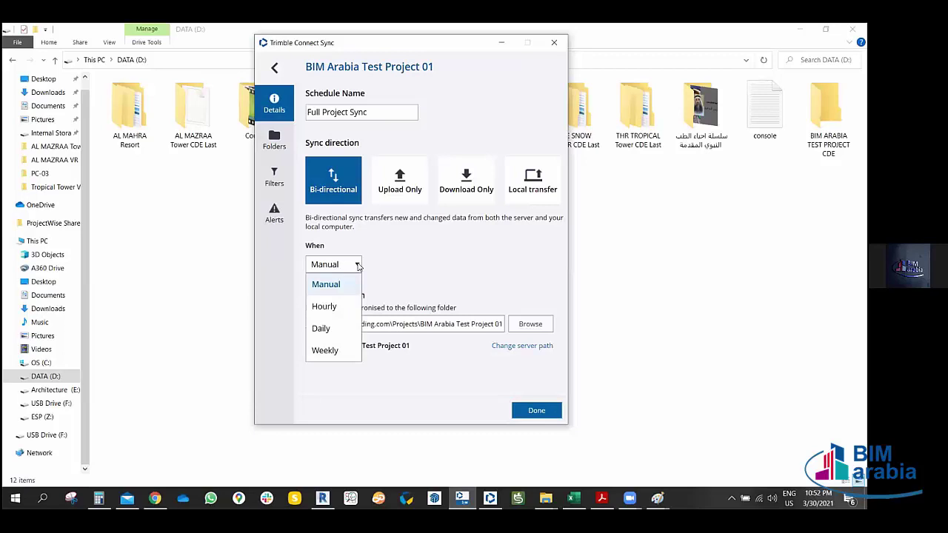
{"action": "left_click", "coordinate": [358, 265]}
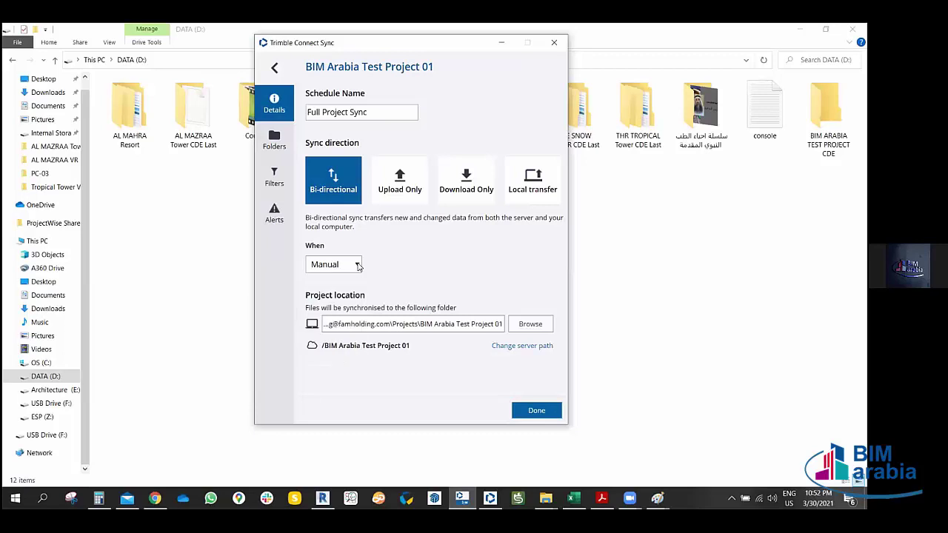
{"action": "left_click", "coordinate": [358, 265]}
{"action": "left_click", "coordinate": [330, 304]}
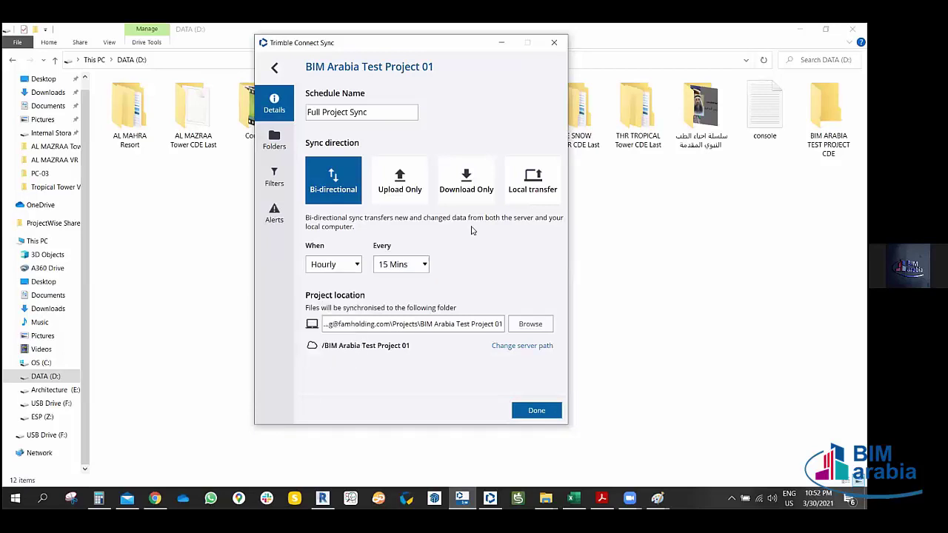
{"action": "left_click", "coordinate": [426, 266]}
{"action": "left_click", "coordinate": [426, 265]}
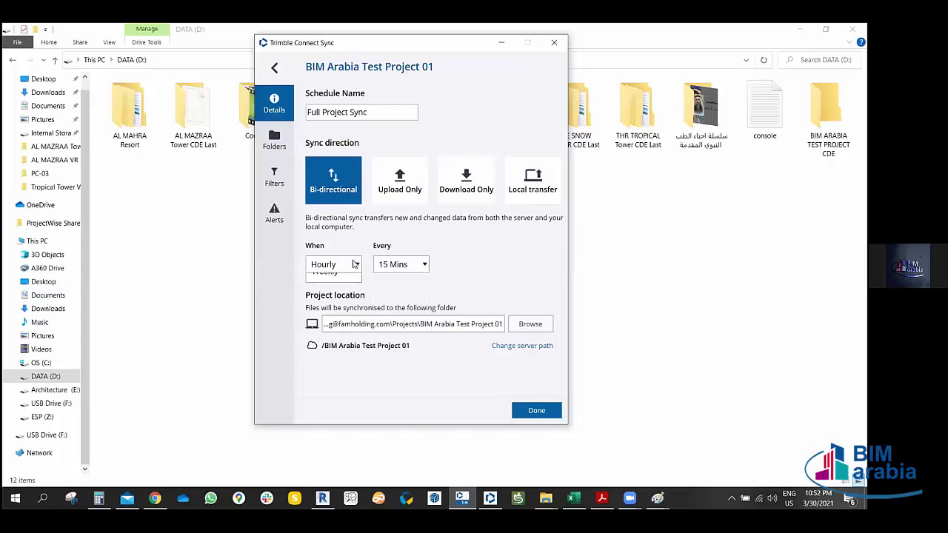
{"action": "left_click", "coordinate": [356, 265]}
{"action": "left_click", "coordinate": [325, 329]}
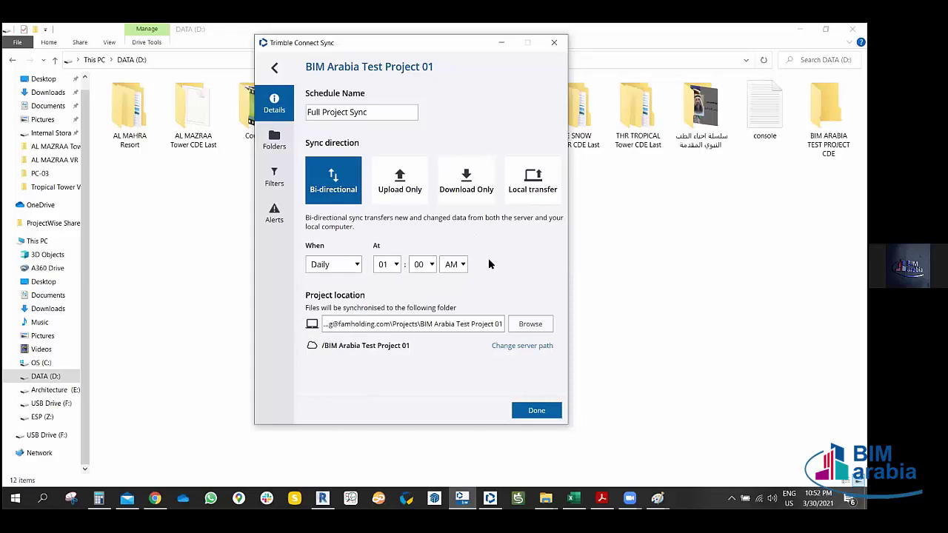
{"action": "left_click", "coordinate": [358, 264]}
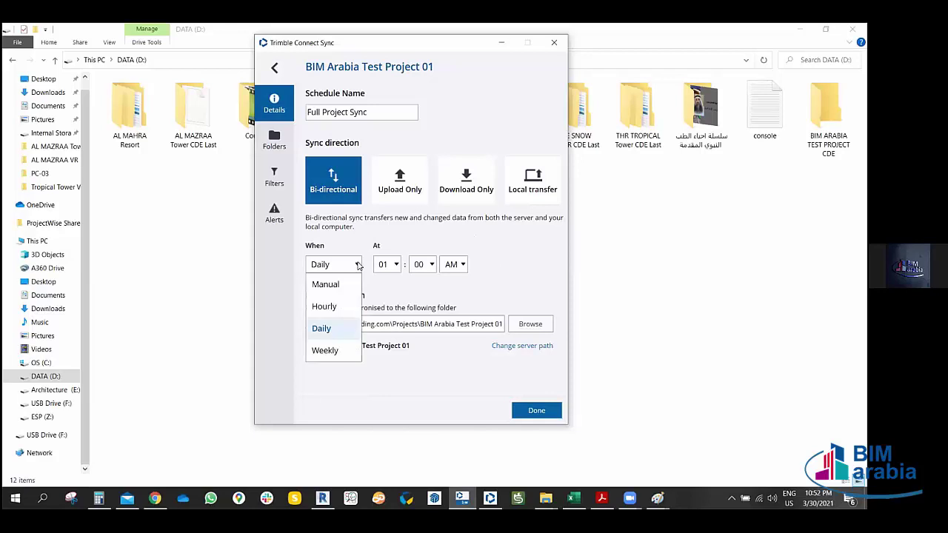
{"action": "left_click", "coordinate": [326, 350]}
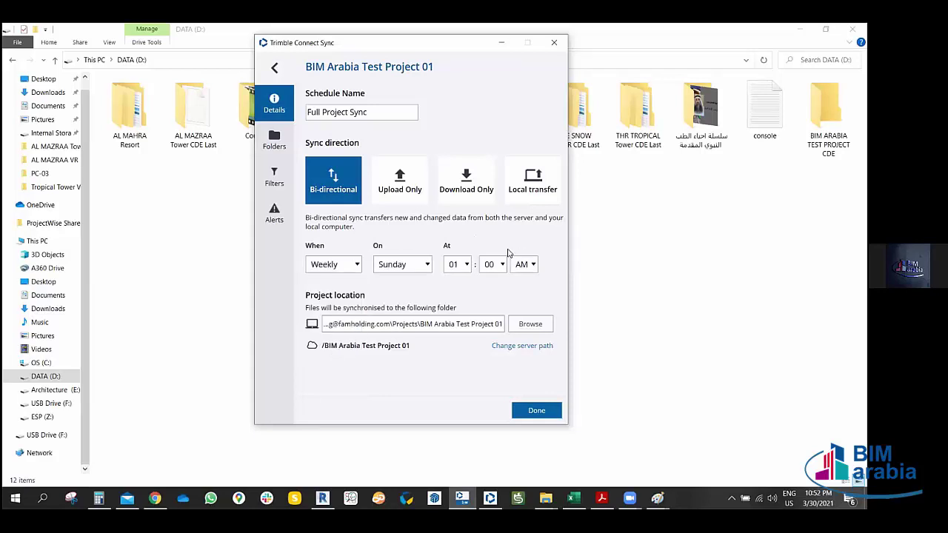
{"action": "left_click", "coordinate": [356, 265]}
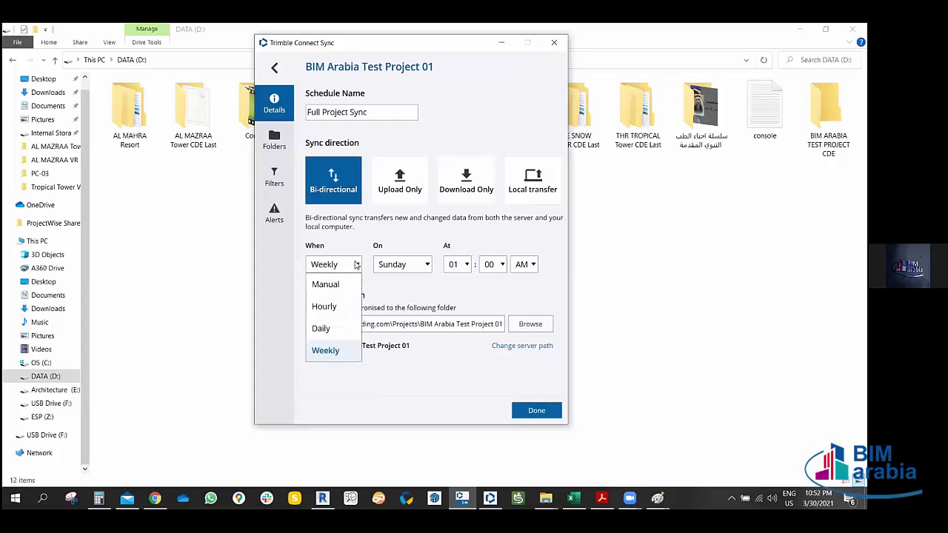
{"action": "left_click", "coordinate": [326, 285]}
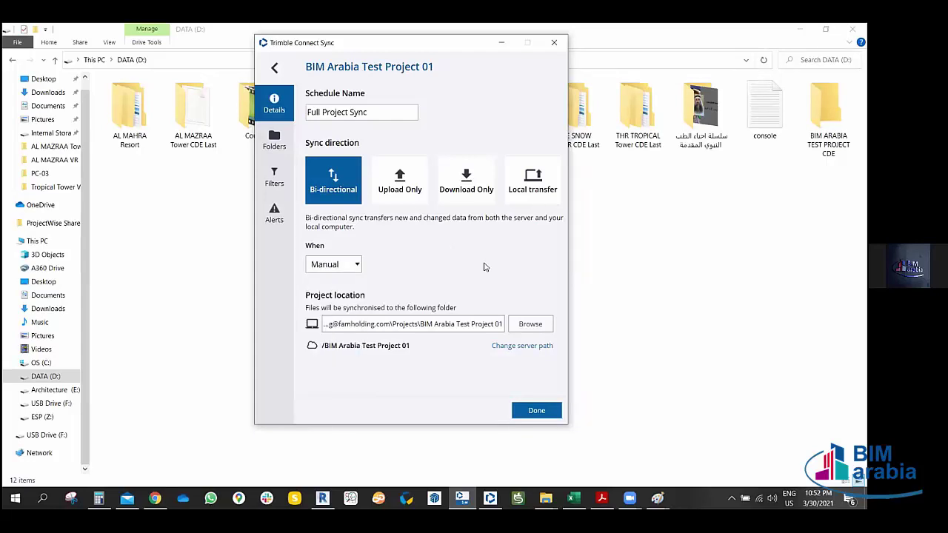
{"action": "left_click", "coordinate": [361, 265]}
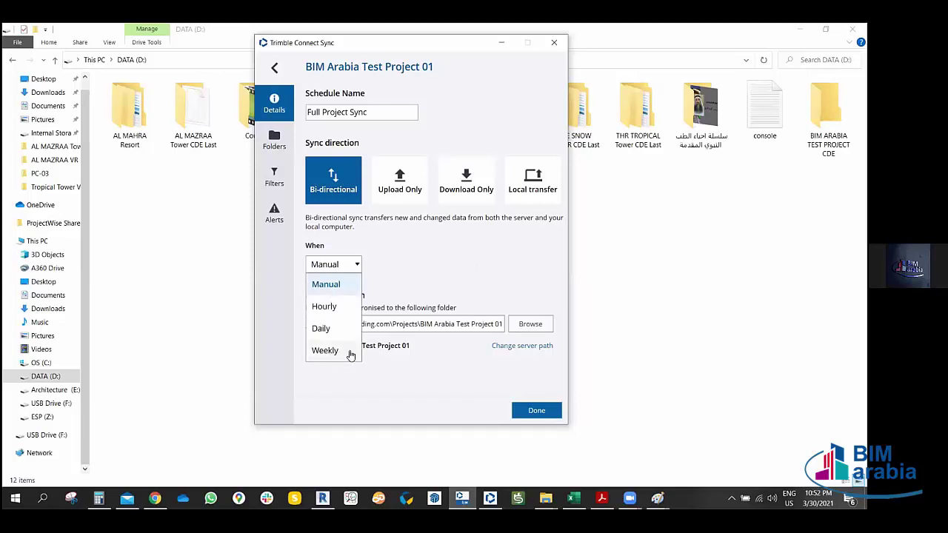
{"action": "left_click", "coordinate": [376, 263]}
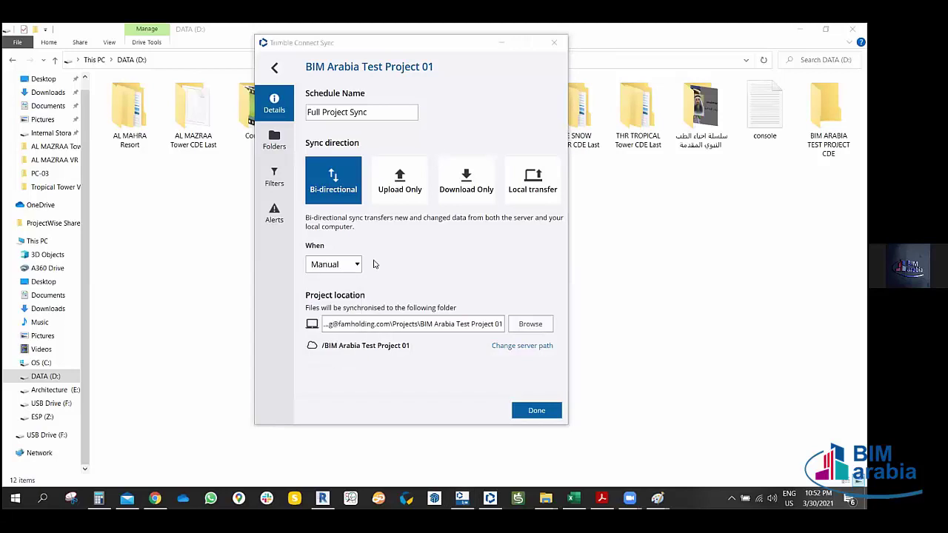
{"action": "left_click", "coordinate": [357, 269]}
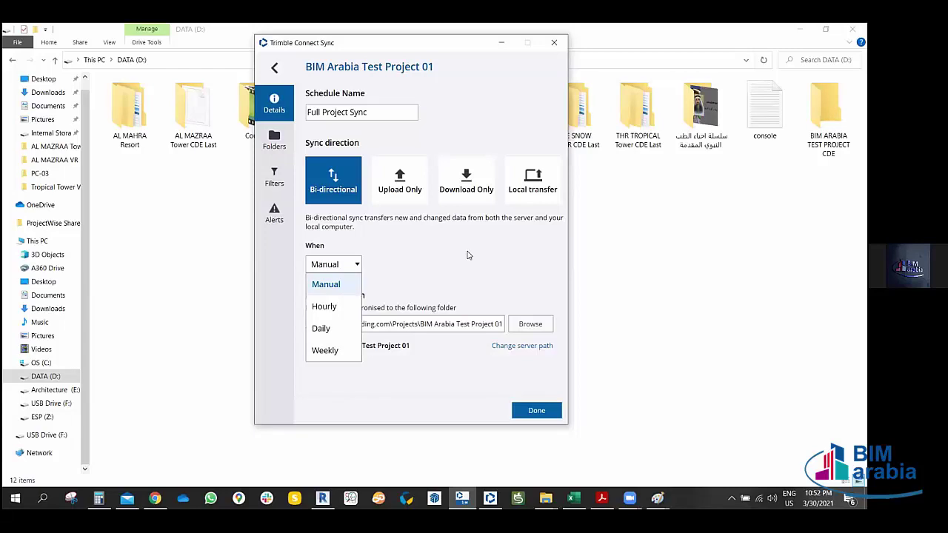
{"action": "left_click", "coordinate": [329, 285]}
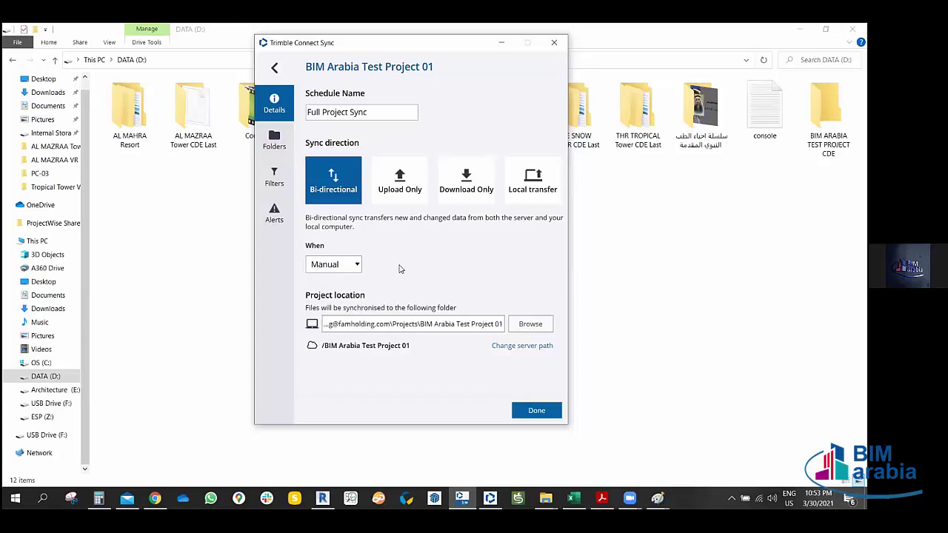
{"action": "left_click", "coordinate": [358, 265]}
{"action": "left_click", "coordinate": [331, 287]}
Browse to This PC > DATA (D:) and set BIM ARABIA TEST PROJECT CDE as the local folder
{"action": "left_click", "coordinate": [527, 324]}
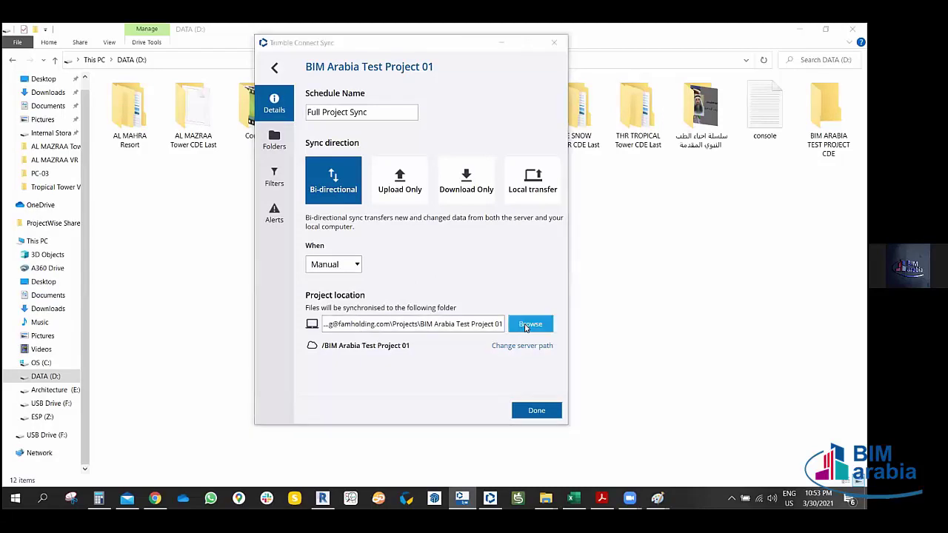
{"action": "scroll", "coordinate": [460, 275], "scroll_direction": "down", "scroll_amount": 5}
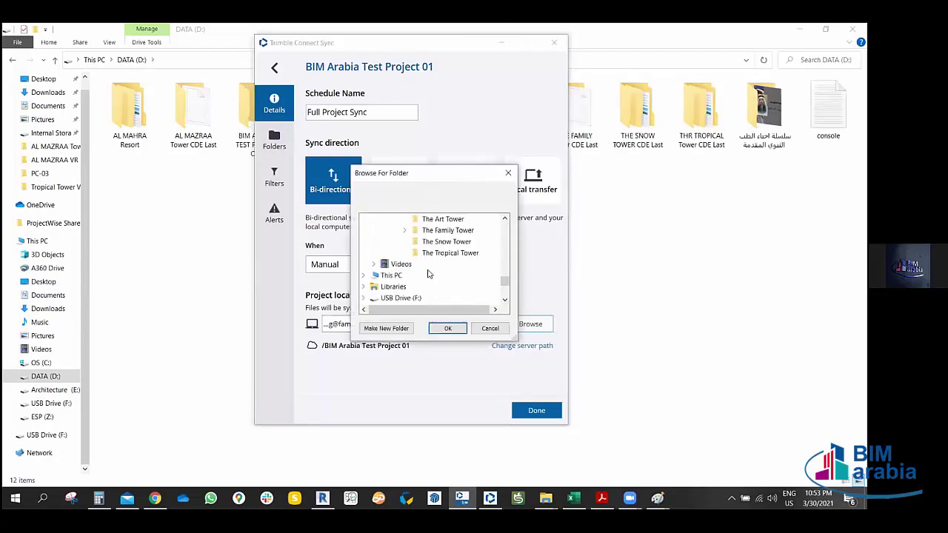
{"action": "left_click", "coordinate": [363, 275]}
{"action": "scroll", "coordinate": [432, 269], "scroll_direction": "down", "scroll_amount": 3}
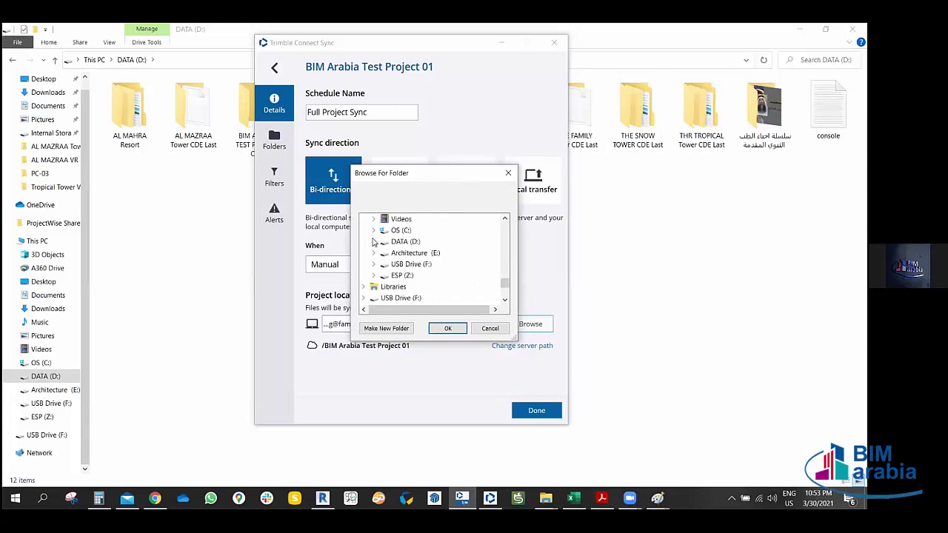
{"action": "left_click", "coordinate": [373, 241]}
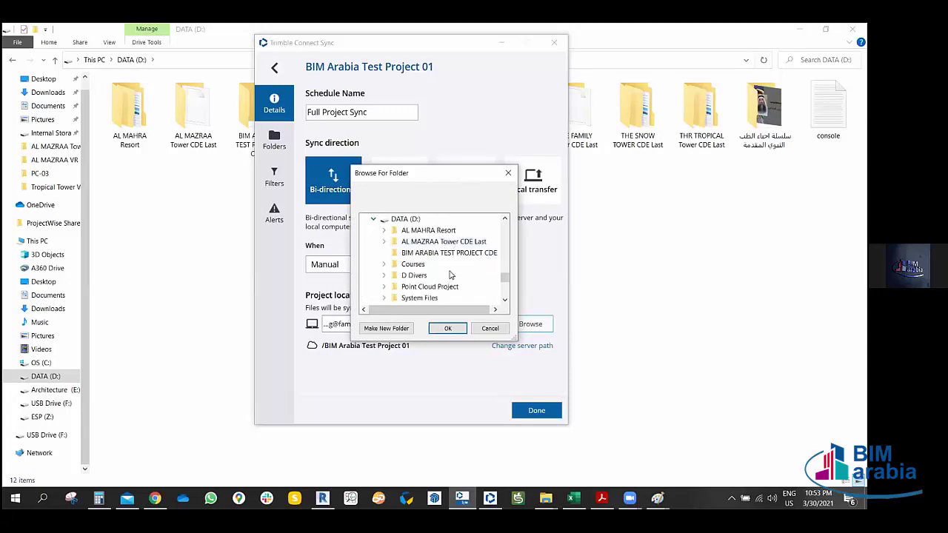
{"action": "left_click", "coordinate": [443, 253]}
{"action": "left_click", "coordinate": [447, 328]}
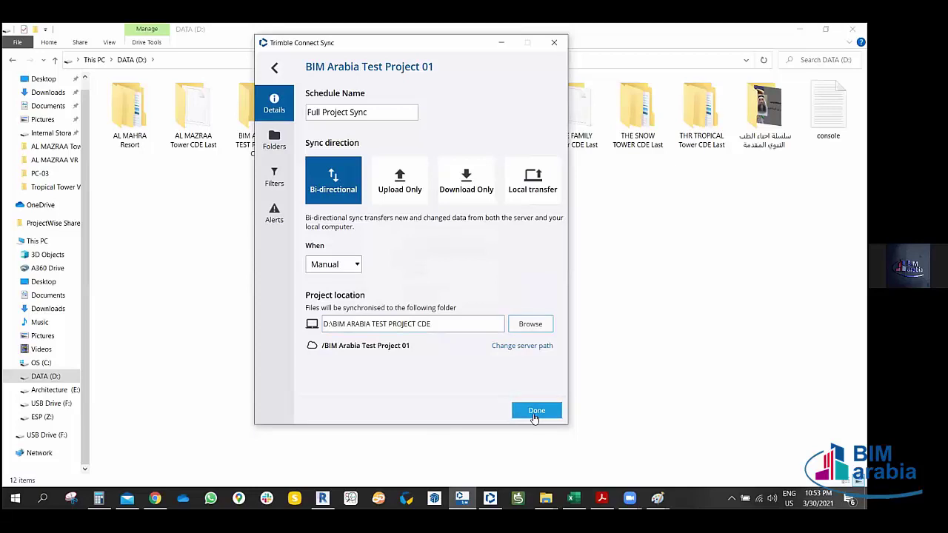
Save the schedule settings, reopen its details, and return to the schedule list
{"action": "left_click", "coordinate": [534, 409]}
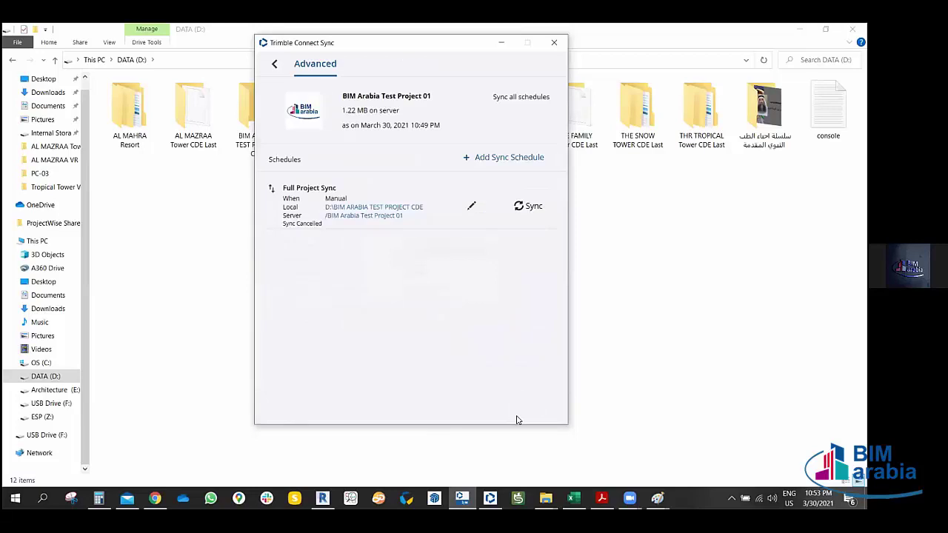
{"action": "left_click", "coordinate": [472, 207]}
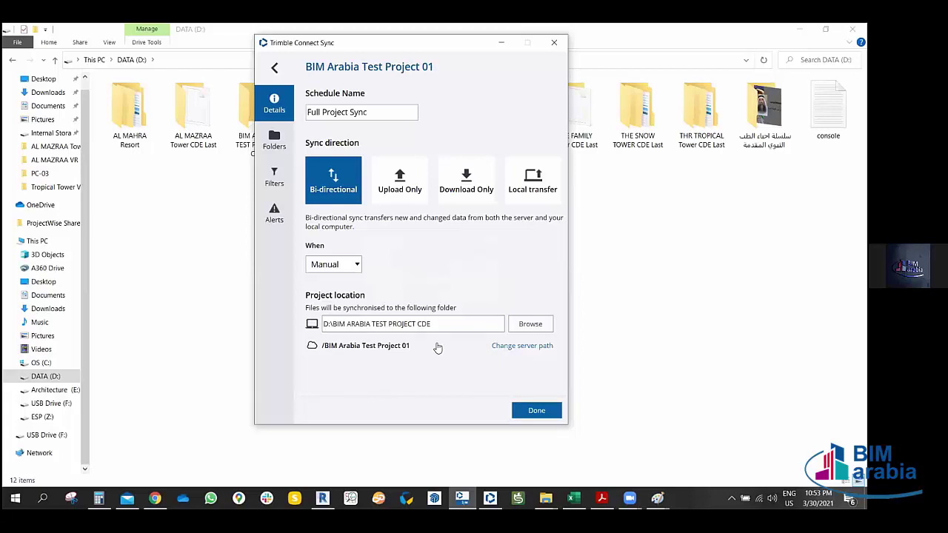
{"action": "left_click", "coordinate": [275, 67]}
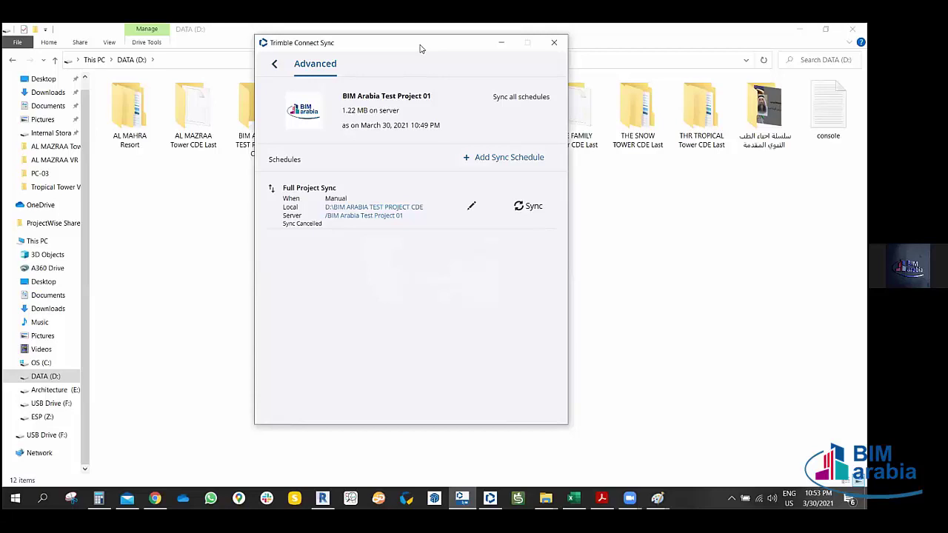
Open BIM ARABIA TEST PROJECT CDE to confirm it is empty, then return to DATA (D:)
{"action": "left_click_drag", "start_coordinate": [420, 48], "coordinate": [403, 192]}
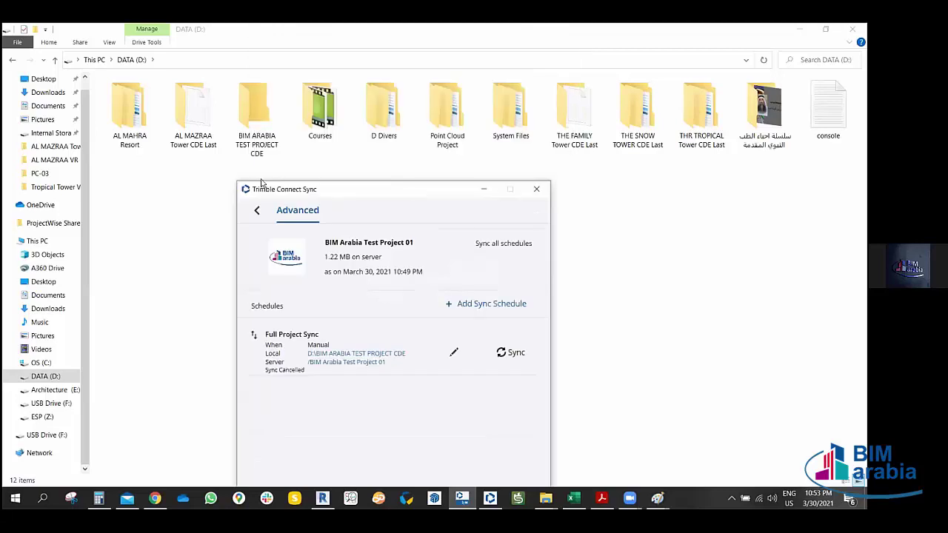
{"action": "double_click", "coordinate": [253, 119]}
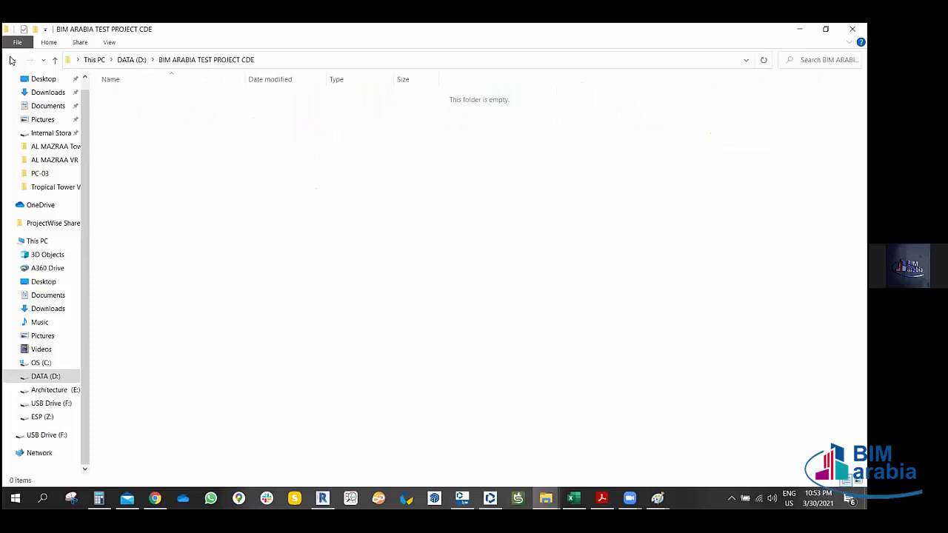
{"action": "left_click", "coordinate": [12, 59]}
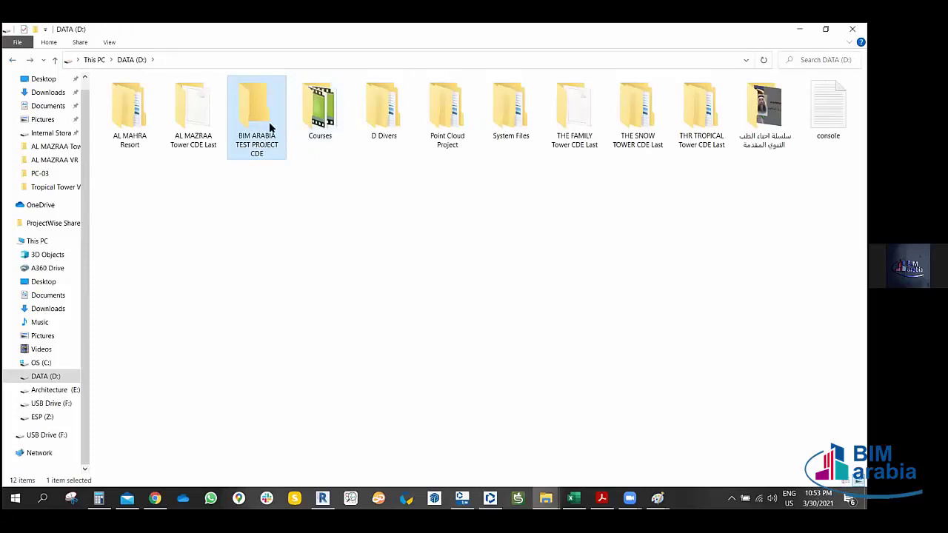
{"action": "double_click", "coordinate": [270, 126]}
{"action": "left_click", "coordinate": [11, 61]}
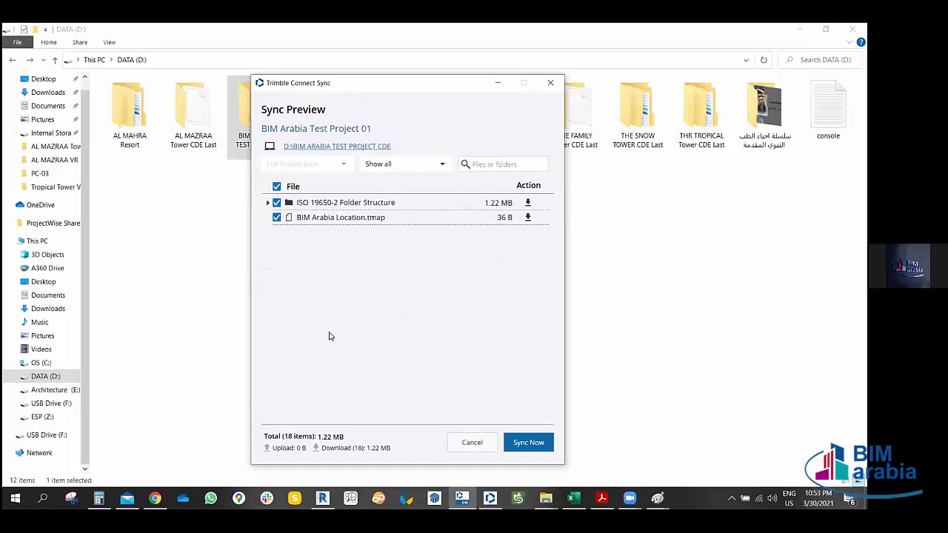
Review the ISO 19650-2 Folder Structure and Shared files in Sync Preview, then download all 18 items
{"action": "left_click", "coordinate": [268, 203]}
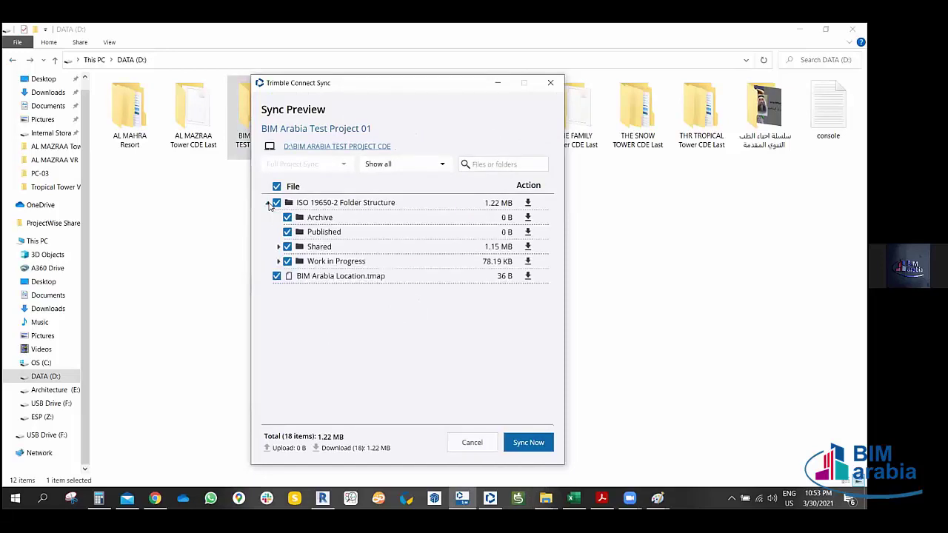
{"action": "left_click", "coordinate": [278, 247]}
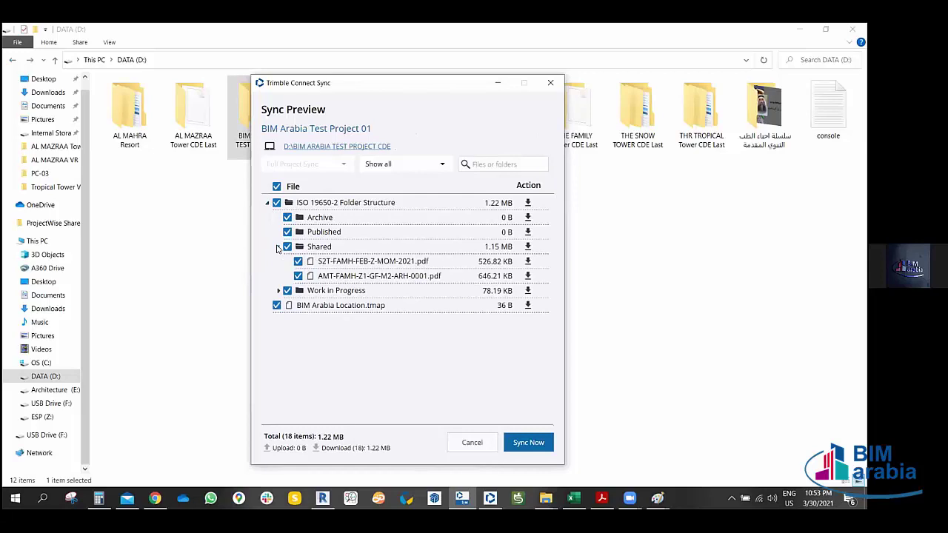
{"action": "left_click", "coordinate": [279, 246]}
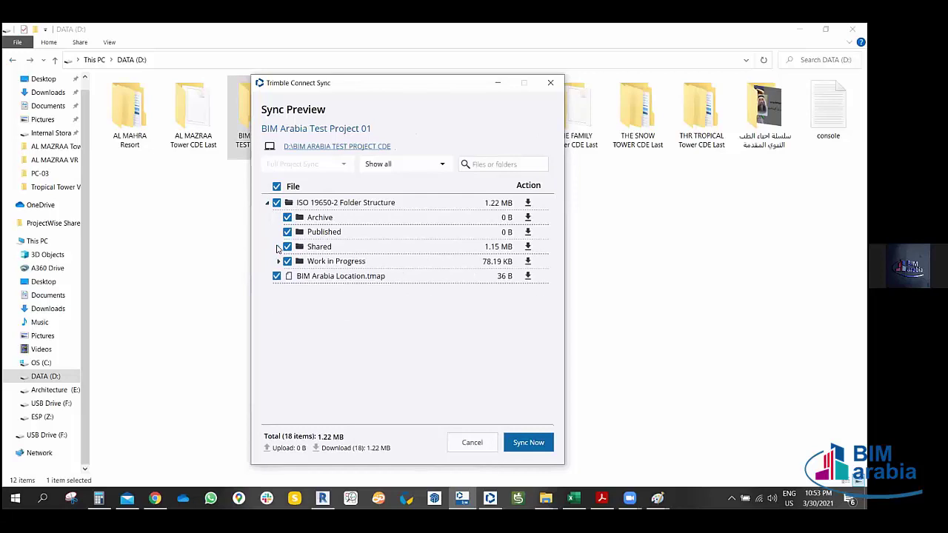
{"action": "left_click", "coordinate": [529, 443]}
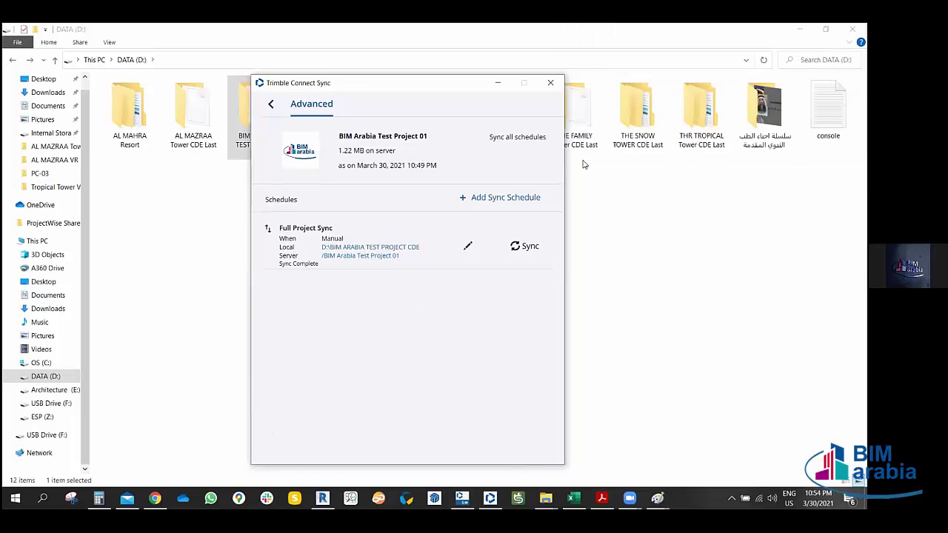
{"action": "left_click", "coordinate": [272, 104]}
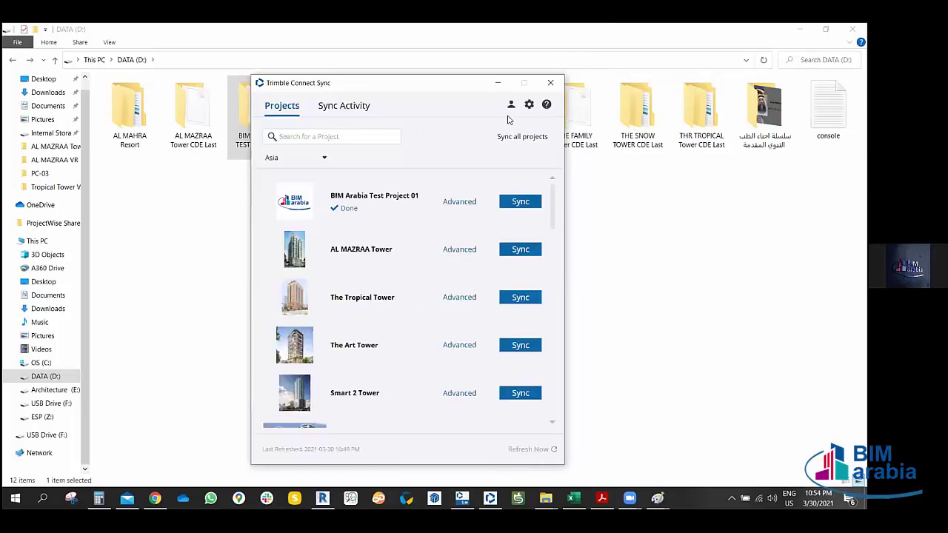
Browse BIM ARABIA TEST PROJECT CDE > ISO 19650-2 Folder Structure > Shared in Large icons to see the two PDFs
{"action": "left_click", "coordinate": [499, 83]}
{"action": "double_click", "coordinate": [252, 119]}
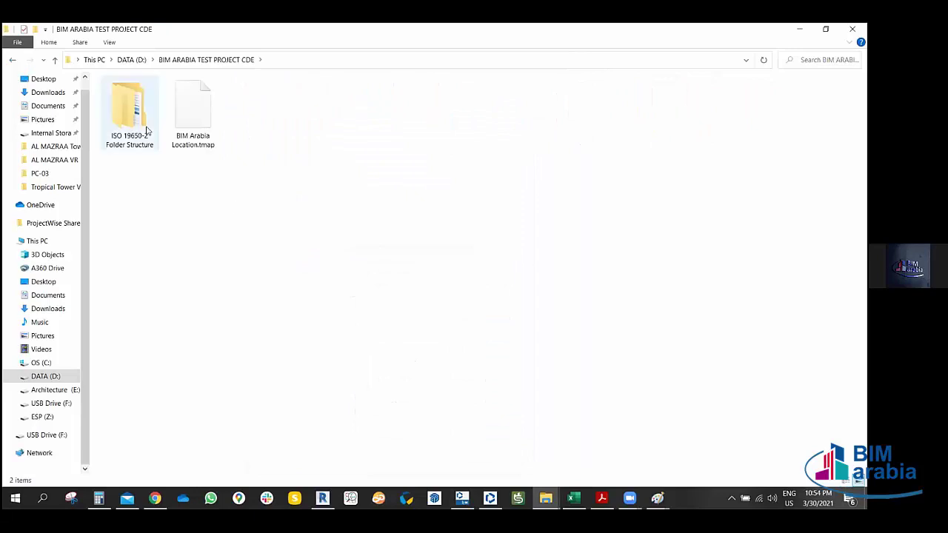
{"action": "double_click", "coordinate": [132, 114]}
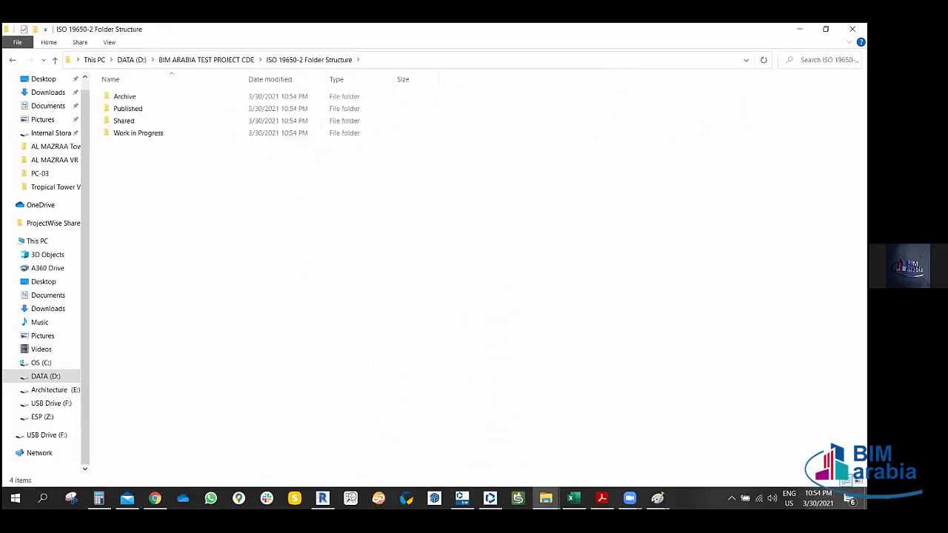
{"action": "key", "text": "ctrl+shift+2"}
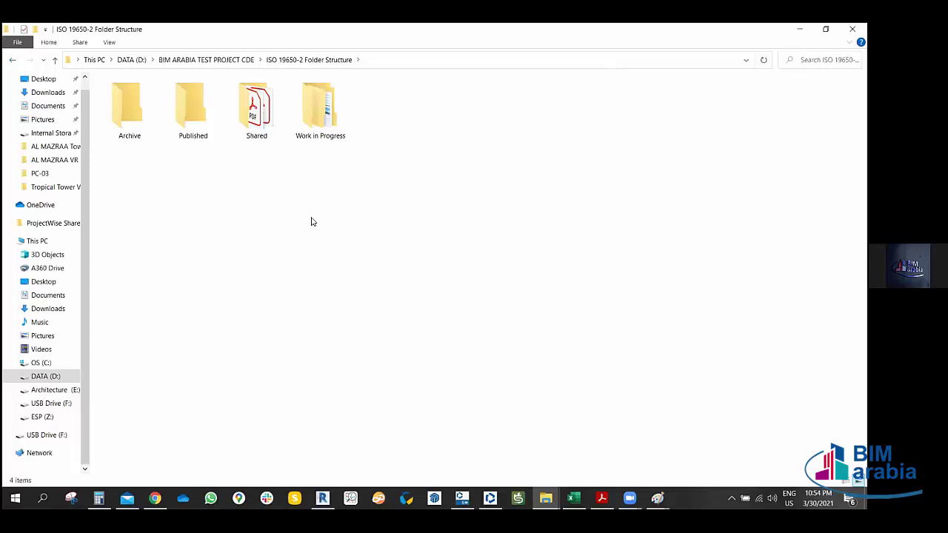
{"action": "double_click", "coordinate": [276, 128]}
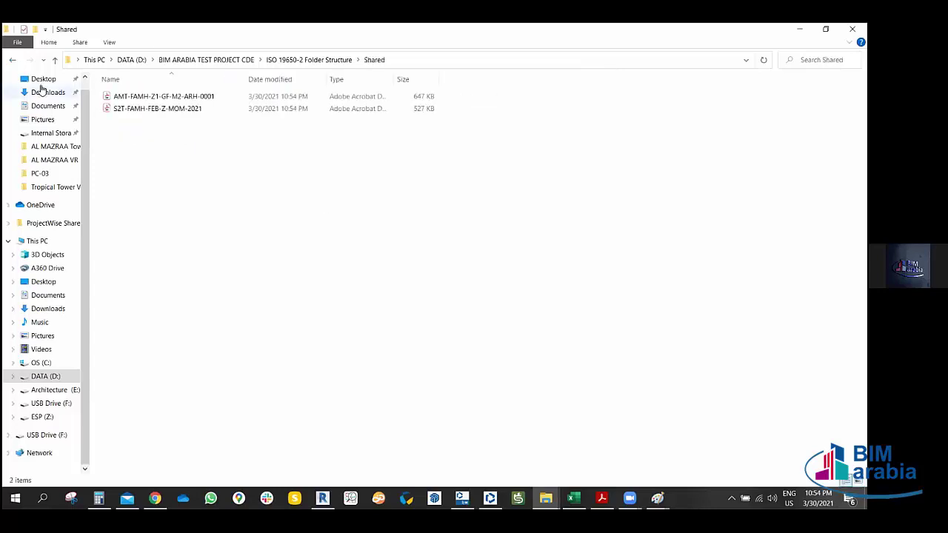
{"action": "key", "text": "alt+Left"}
{"action": "double_click", "coordinate": [279, 135]}
{"action": "key", "text": "super+d"}
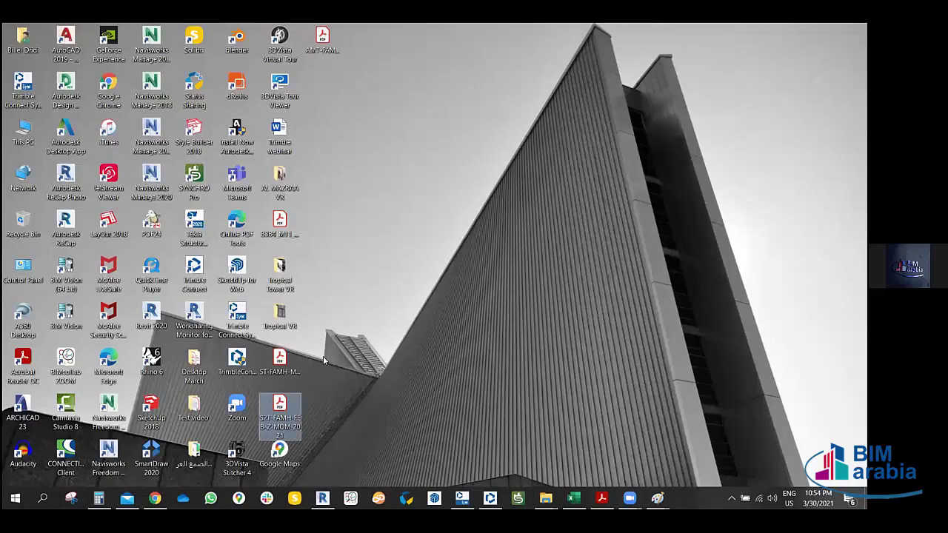
{"action": "left_click", "coordinate": [462, 497]}
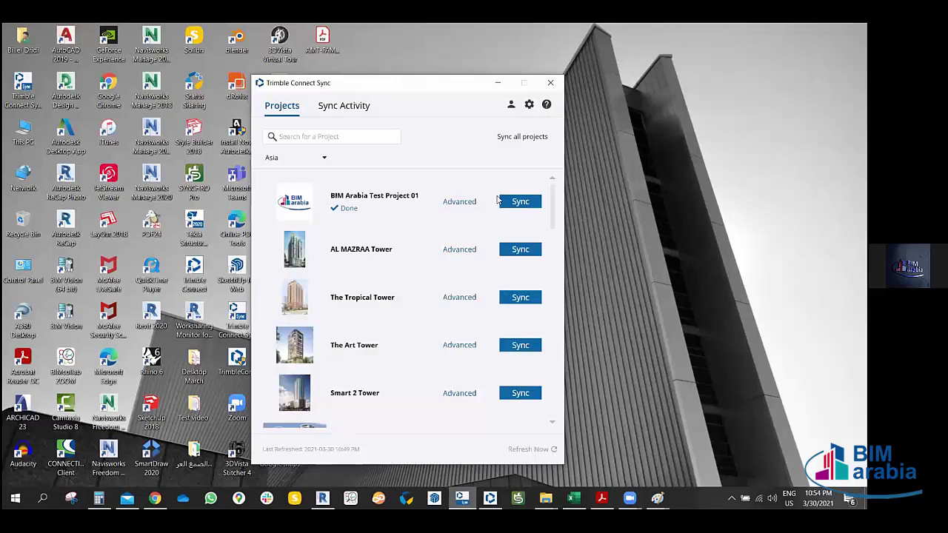
{"action": "left_click", "coordinate": [504, 202]}
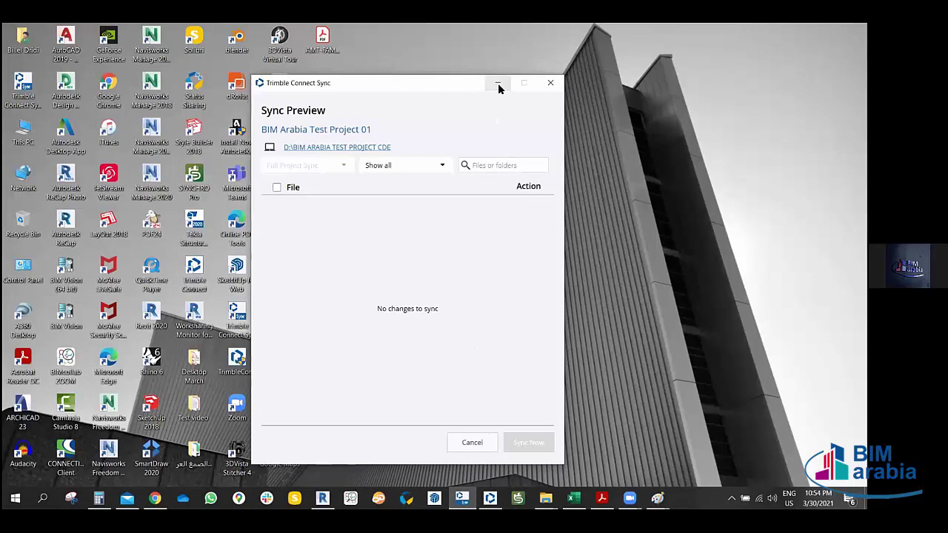
{"action": "left_click", "coordinate": [500, 86]}
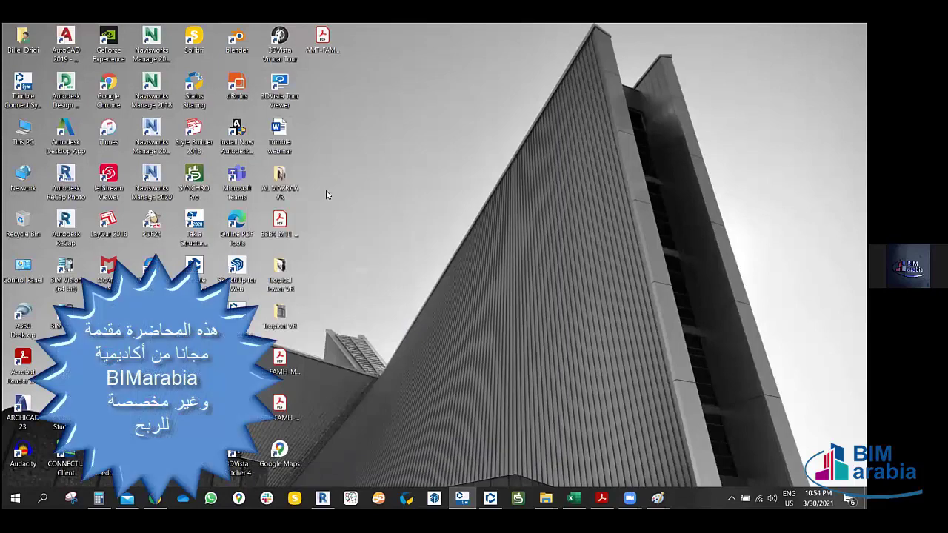
Copy the Living 03 image from the AL MAZRAA VR folder
{"action": "double_click", "coordinate": [285, 181]}
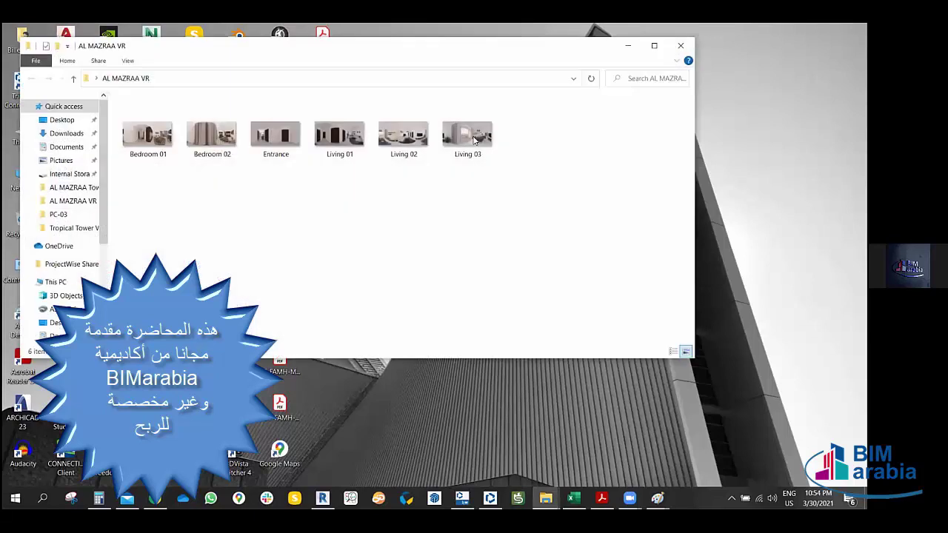
{"action": "right_click", "coordinate": [475, 140]}
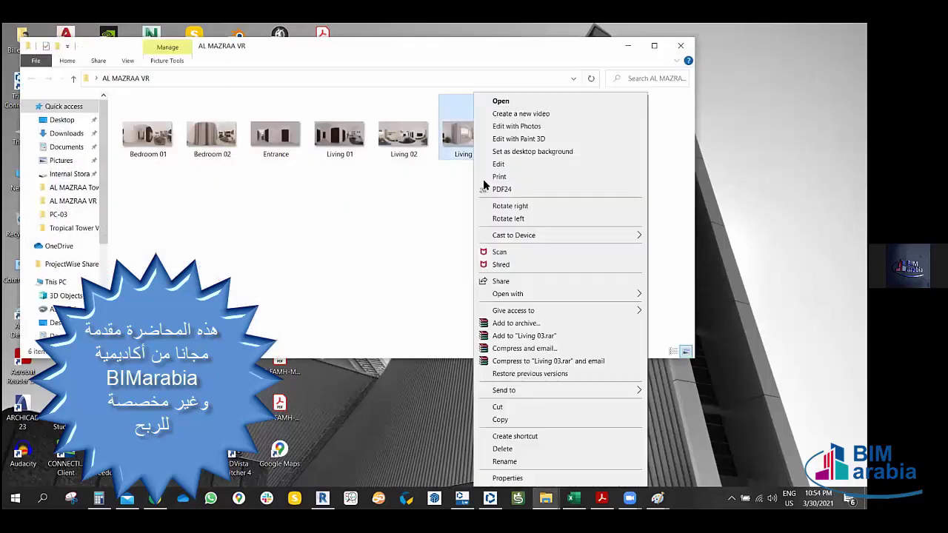
{"action": "left_click", "coordinate": [509, 414]}
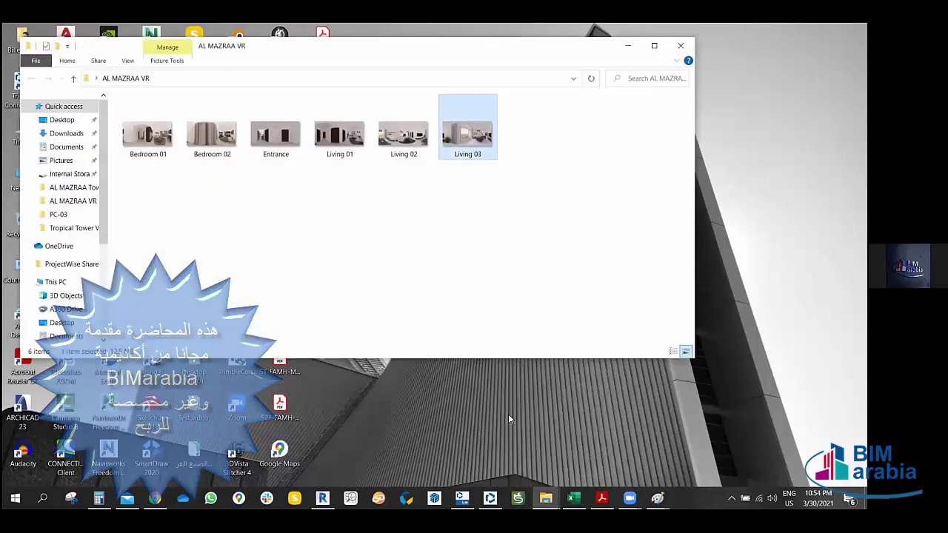
{"action": "left_click", "coordinate": [627, 46]}
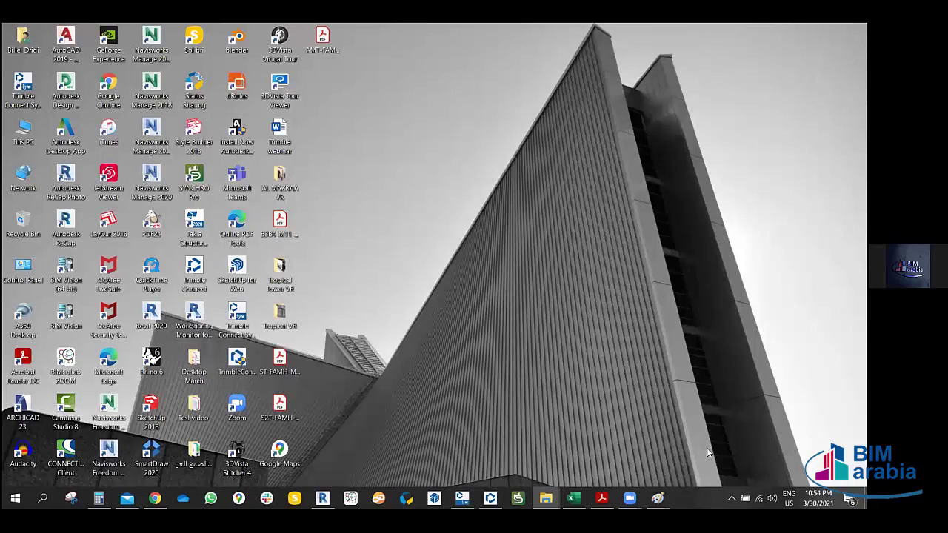
{"action": "left_click", "coordinate": [546, 498]}
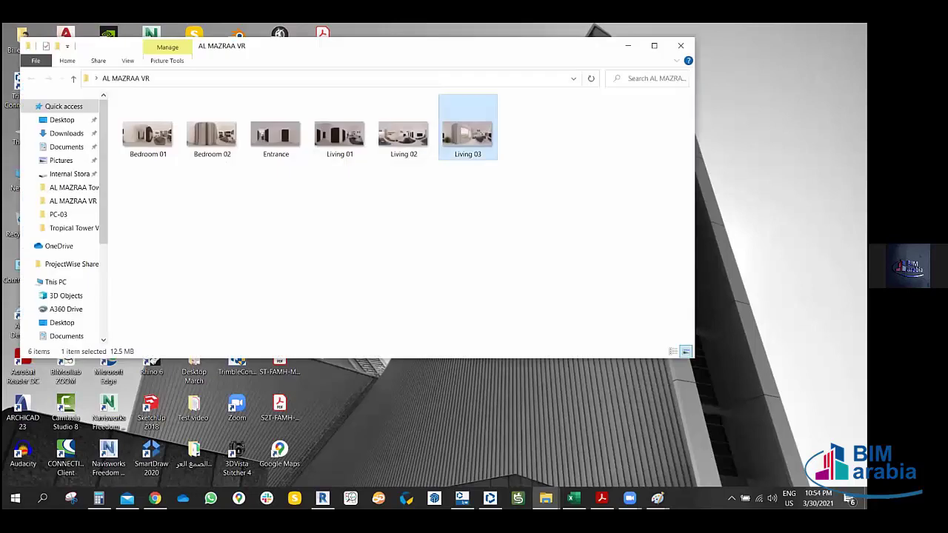
{"action": "left_click", "coordinate": [627, 47]}
{"action": "mouse_move", "coordinate": [546, 498]}
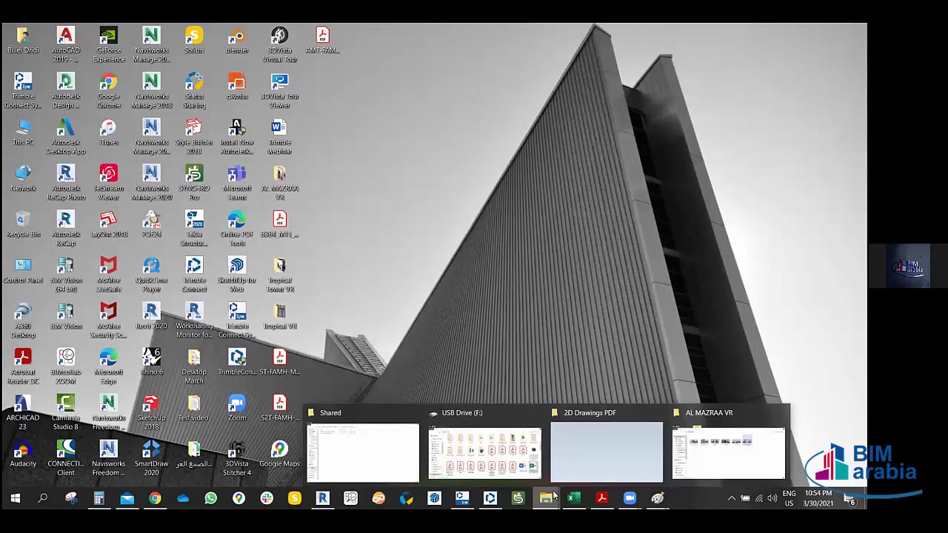
Place Living 03 into the project's Shared folder and preview it in Photos
{"action": "left_click", "coordinate": [575, 451]}
{"action": "right_click", "coordinate": [244, 152]}
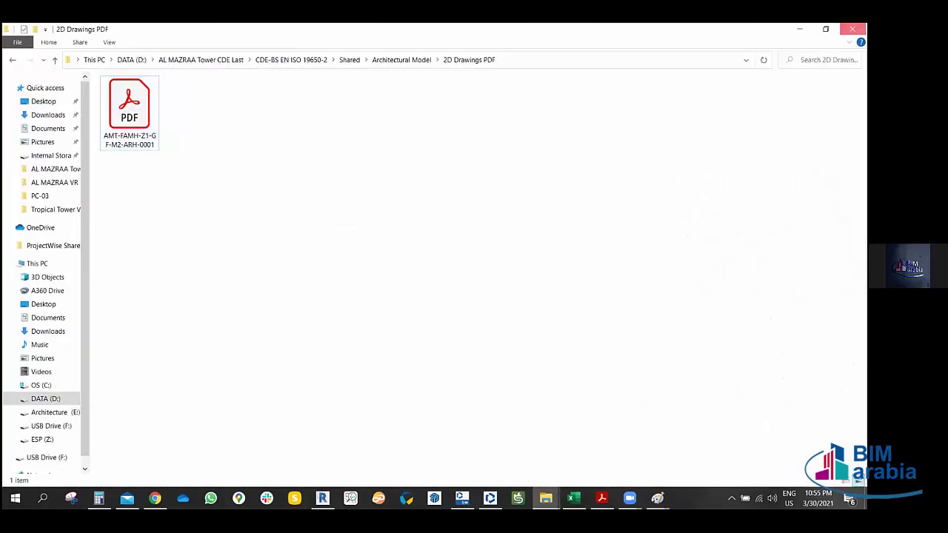
{"action": "left_click", "coordinate": [853, 29]}
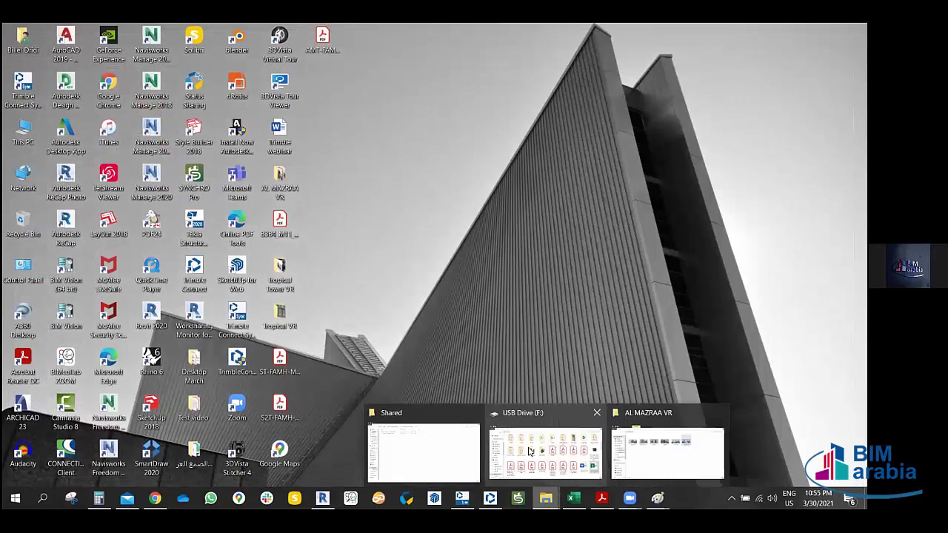
{"action": "left_click", "coordinate": [424, 450]}
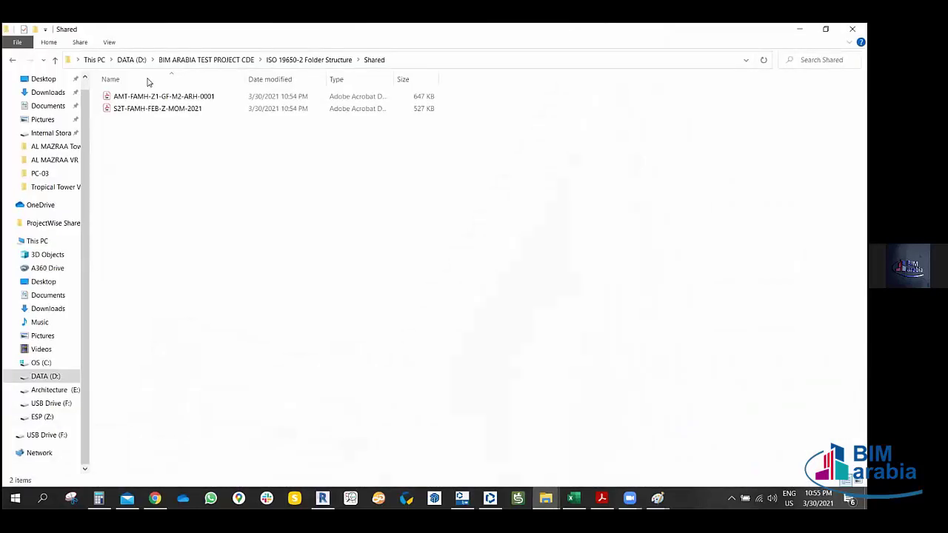
{"action": "left_click_drag", "start_coordinate": [166, 142], "coordinate": [193, 225]}
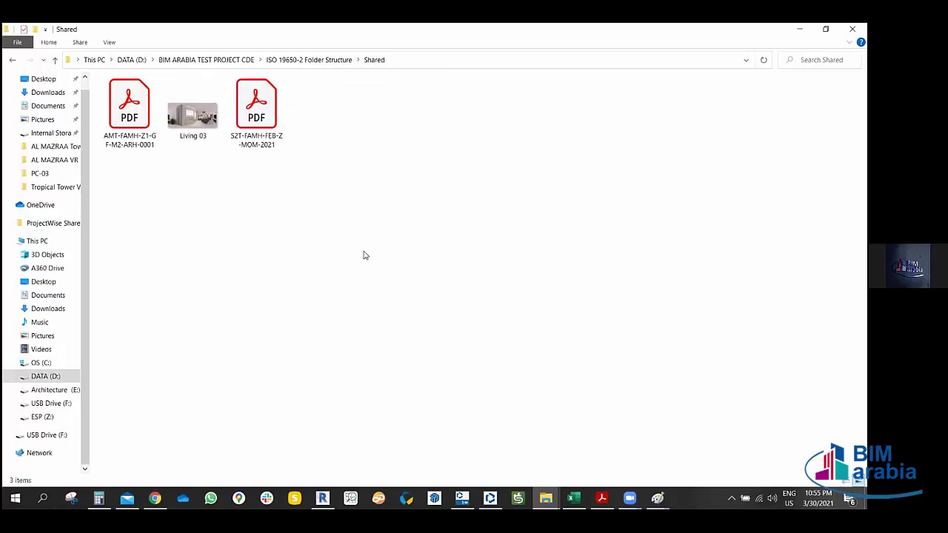
{"action": "double_click", "coordinate": [192, 115]}
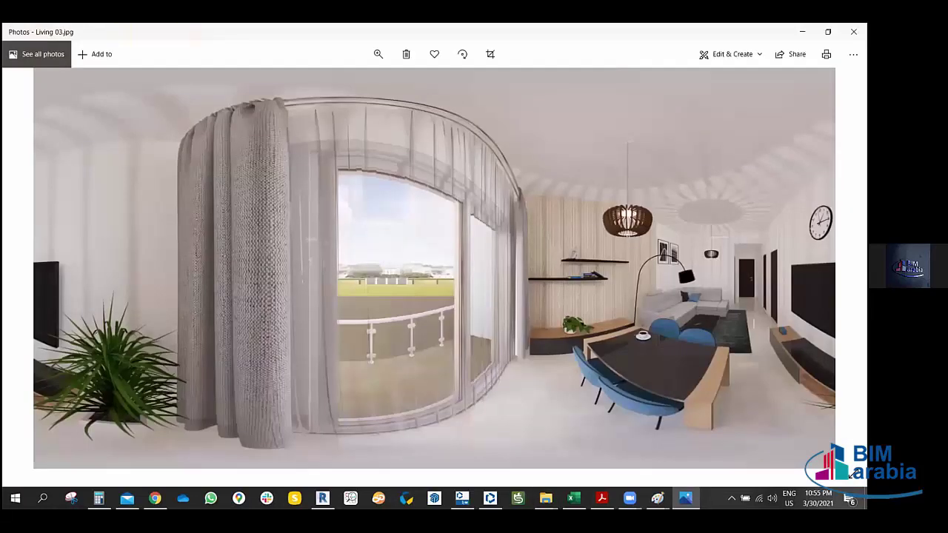
{"action": "left_click", "coordinate": [853, 32]}
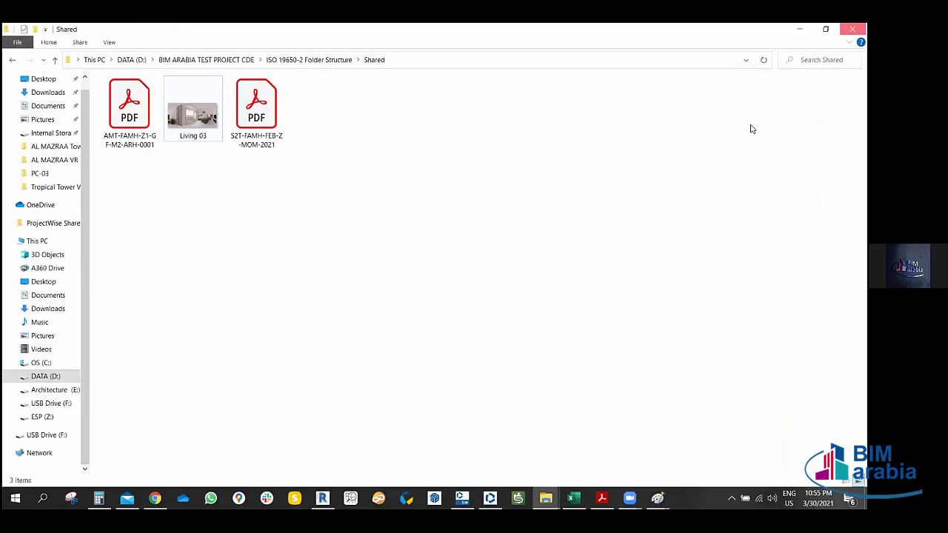
{"action": "key", "text": "super+d"}
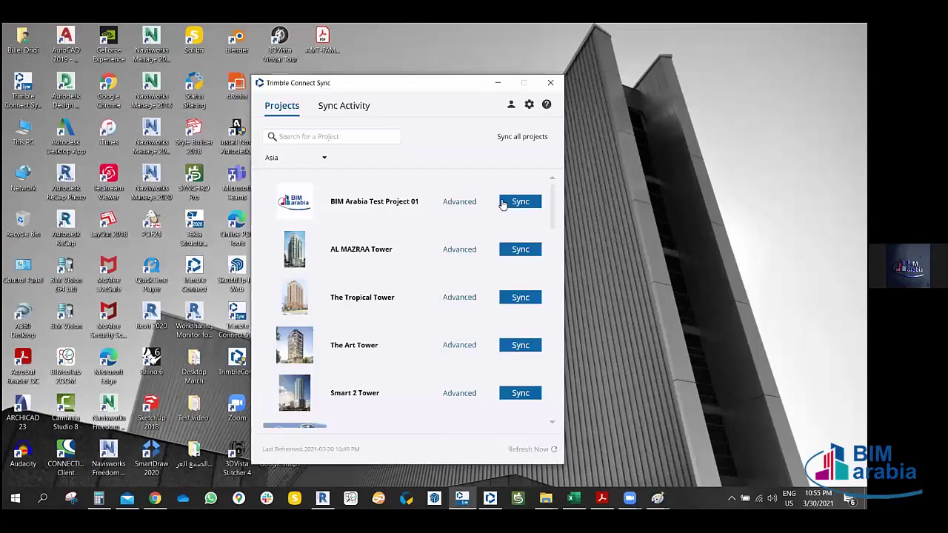
Preview BIM Arabia Test Project 01's pending sync, showing Living 03.jpg as a 12.52 MB upload
{"action": "left_click", "coordinate": [520, 203]}
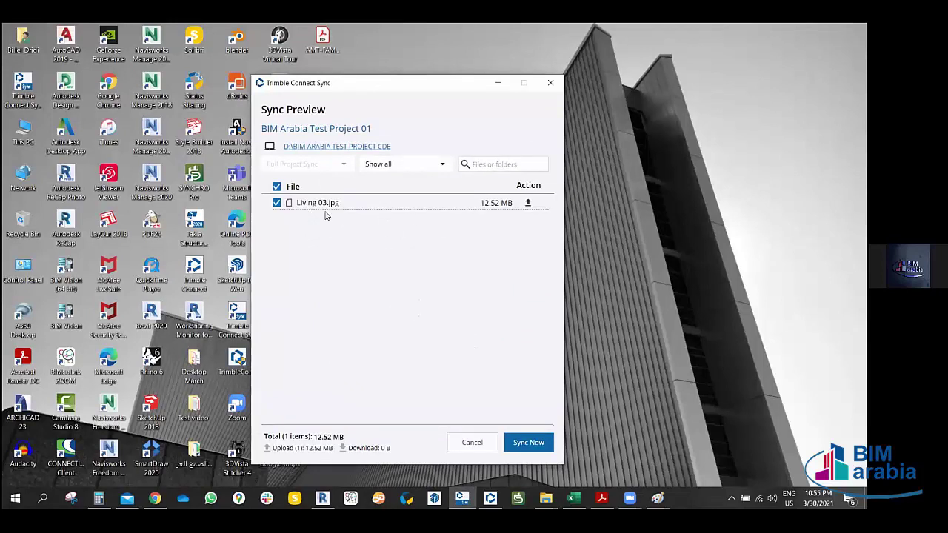
{"action": "left_click_drag", "start_coordinate": [415, 90], "coordinate": [624, 72]}
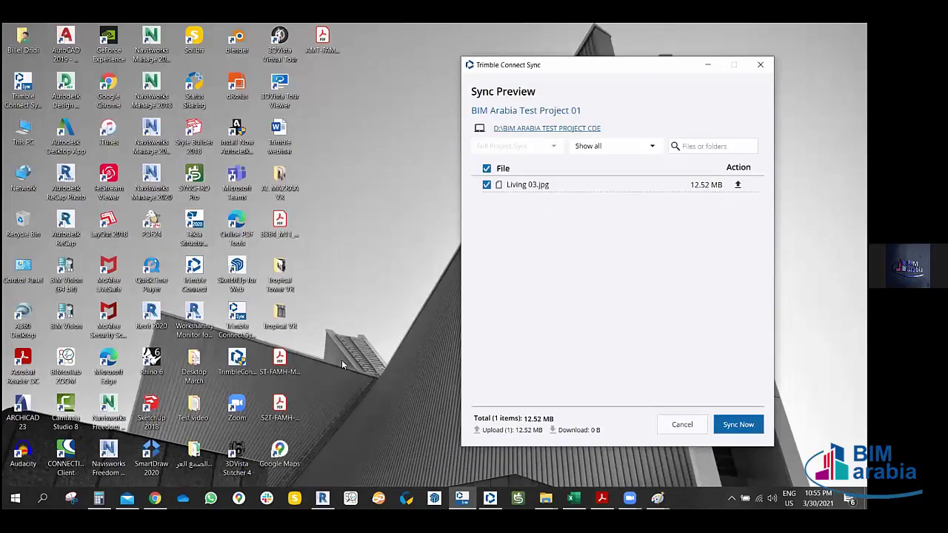
{"action": "left_click", "coordinate": [155, 498]}
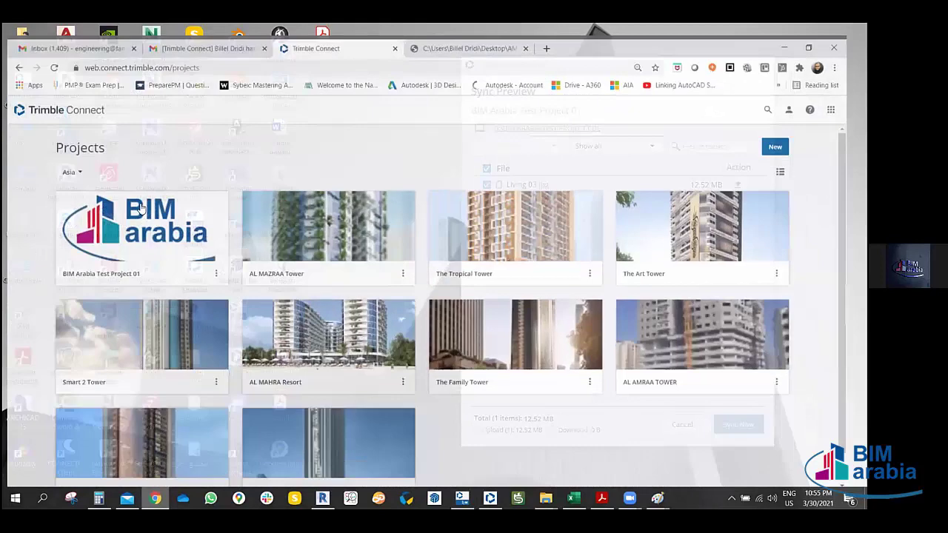
Open BIM Arabia Test Project 01 online and browse to ISO 19650-2 Folder Structure > Shared, listing two PDFs
{"action": "left_click", "coordinate": [506, 248]}
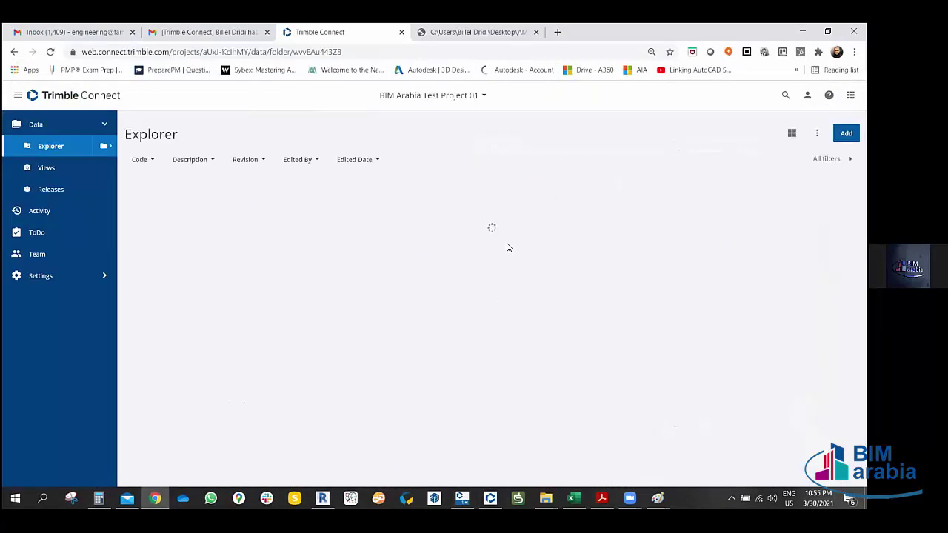
{"action": "left_click", "coordinate": [260, 220]}
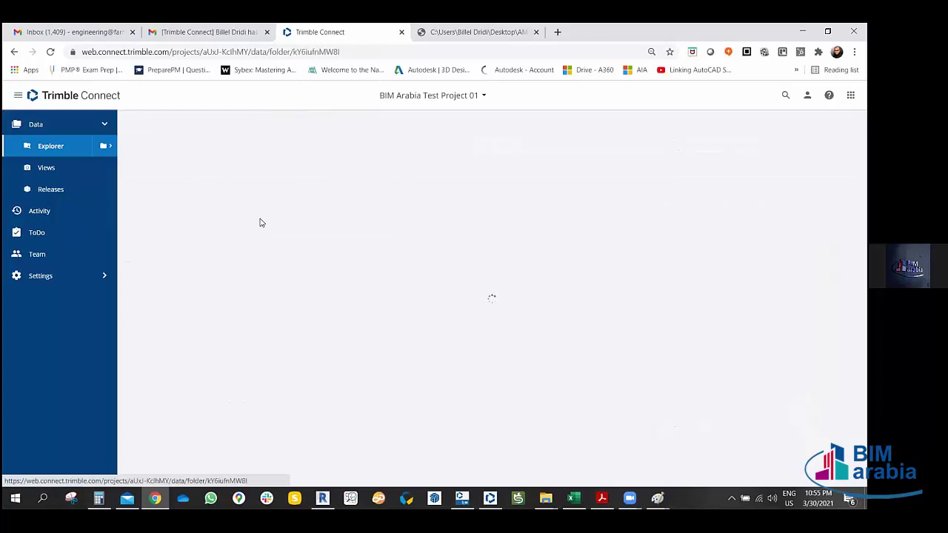
{"action": "left_click", "coordinate": [217, 277]}
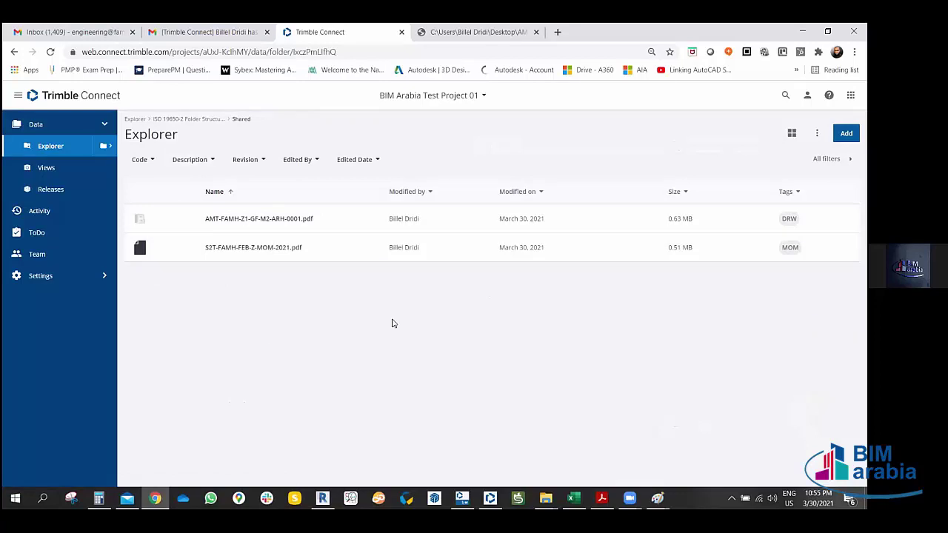
{"action": "mouse_move", "coordinate": [259, 218]}
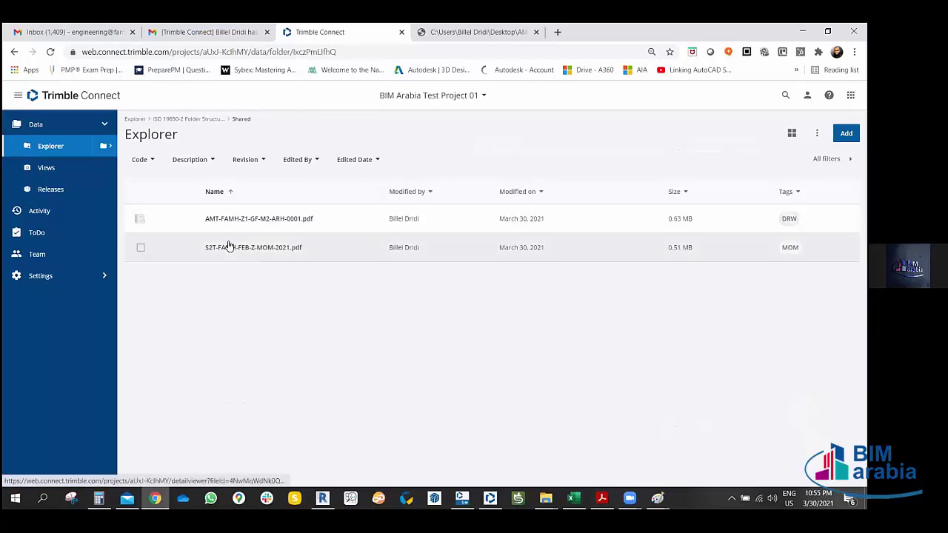
{"action": "left_click", "coordinate": [546, 498]}
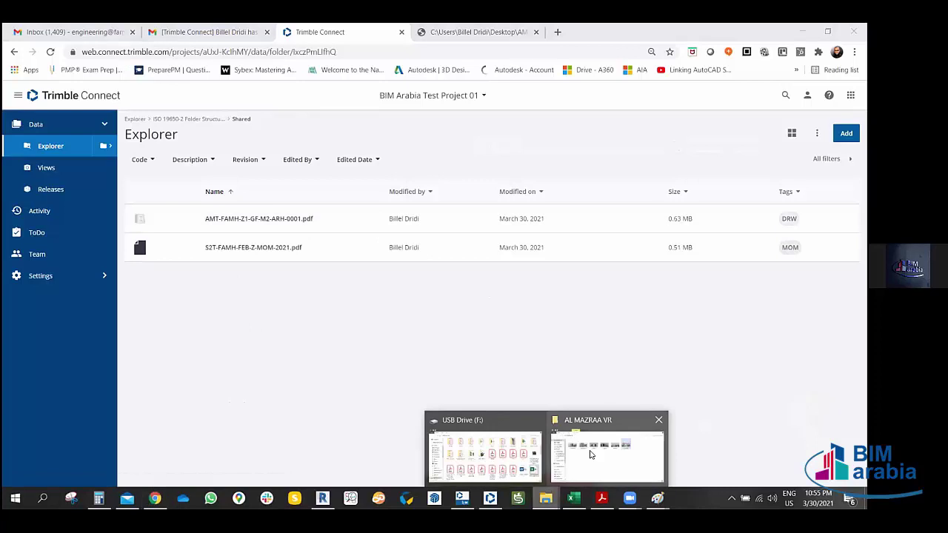
Navigate DATA (D:) > BIM ARABIA TEST PROJECT CDE > ISO 19650-2 Folder Structure > Shared, showing Living 03 and two PDFs
{"action": "left_click", "coordinate": [572, 457]}
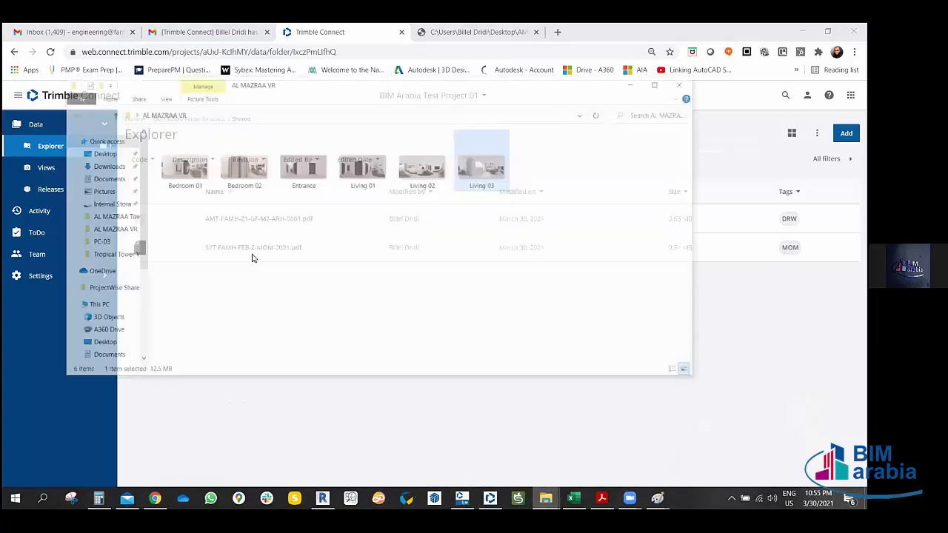
{"action": "scroll", "coordinate": [78, 275], "scroll_direction": "down", "scroll_amount": 1}
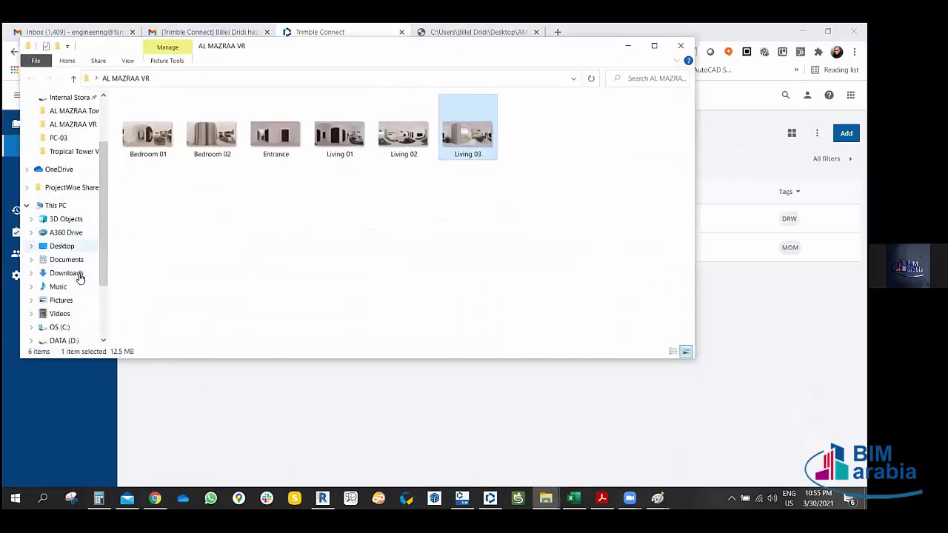
{"action": "scroll", "coordinate": [78, 275], "scroll_direction": "down", "scroll_amount": 2}
{"action": "left_click", "coordinate": [63, 313]}
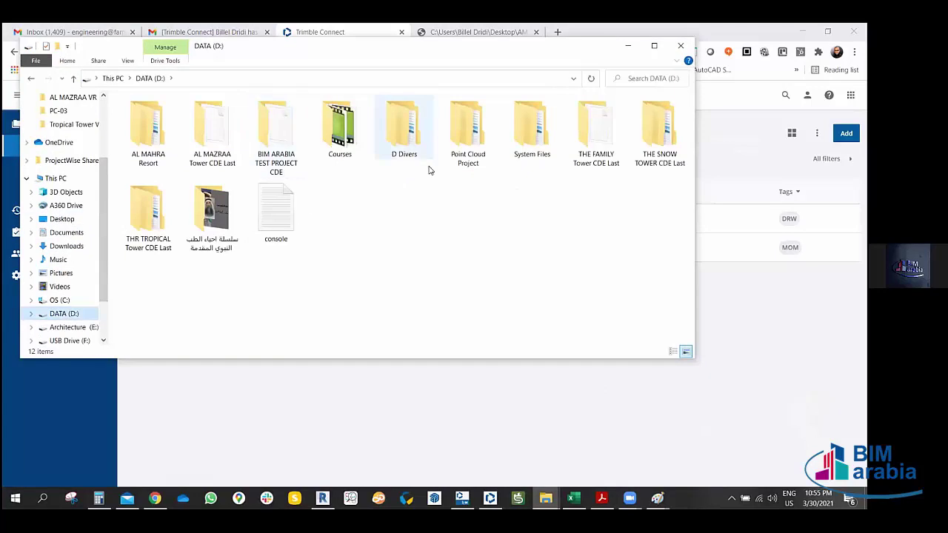
{"action": "double_click", "coordinate": [269, 133]}
{"action": "left_click", "coordinate": [157, 131]}
{"action": "double_click", "coordinate": [158, 132]}
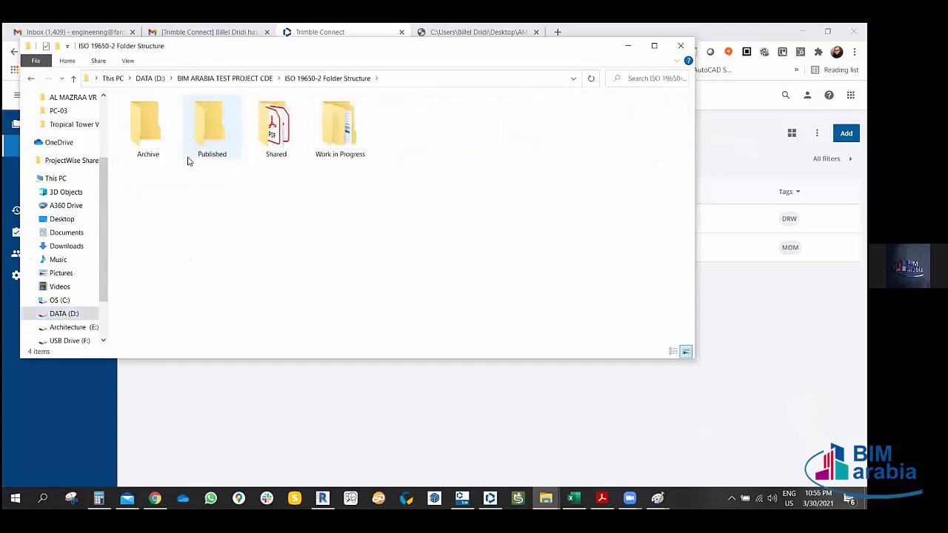
{"action": "double_click", "coordinate": [276, 137]}
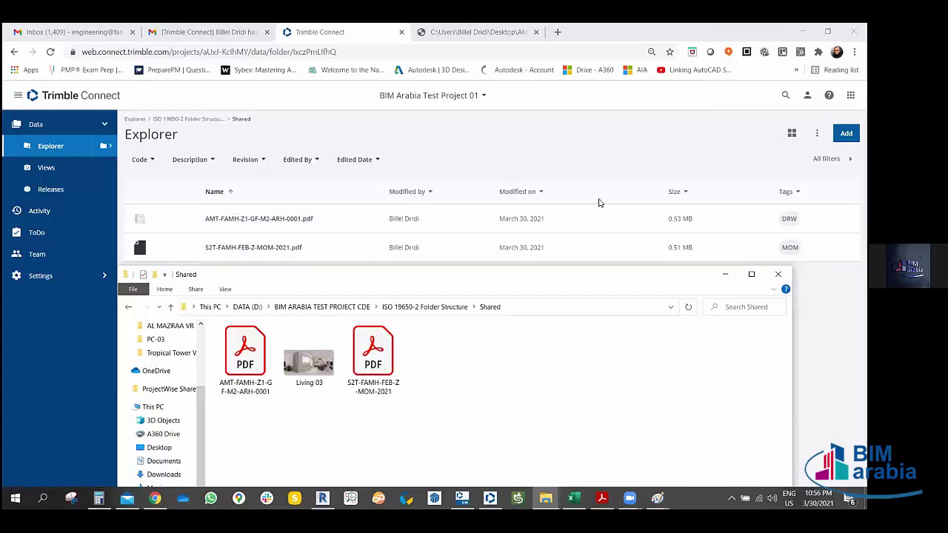
Run Full Project Sync and reload the web page so Living 03.jpg (12.52 MB) appears online
{"action": "mouse_move", "coordinate": [254, 248]}
{"action": "left_click", "coordinate": [738, 424]}
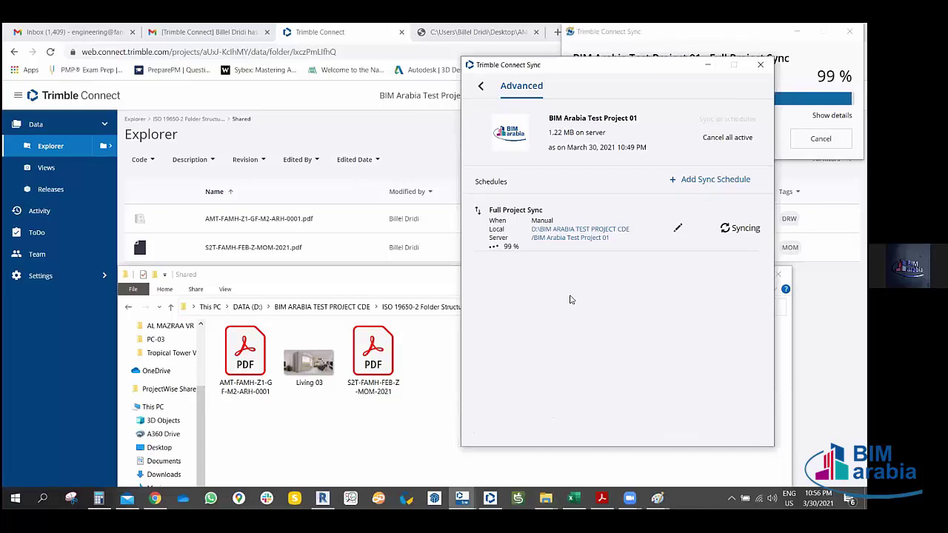
{"action": "left_click", "coordinate": [708, 65]}
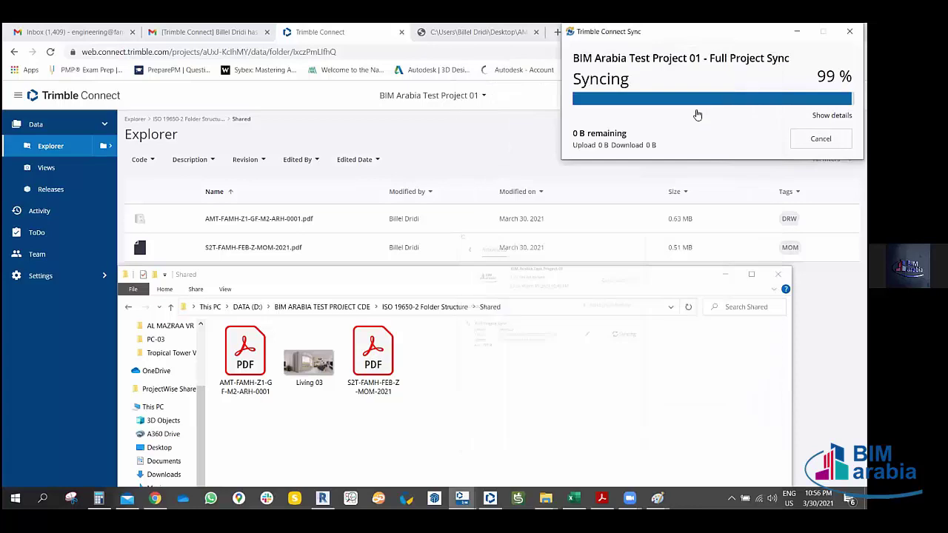
{"action": "left_click_drag", "start_coordinate": [704, 39], "coordinate": [598, 89]}
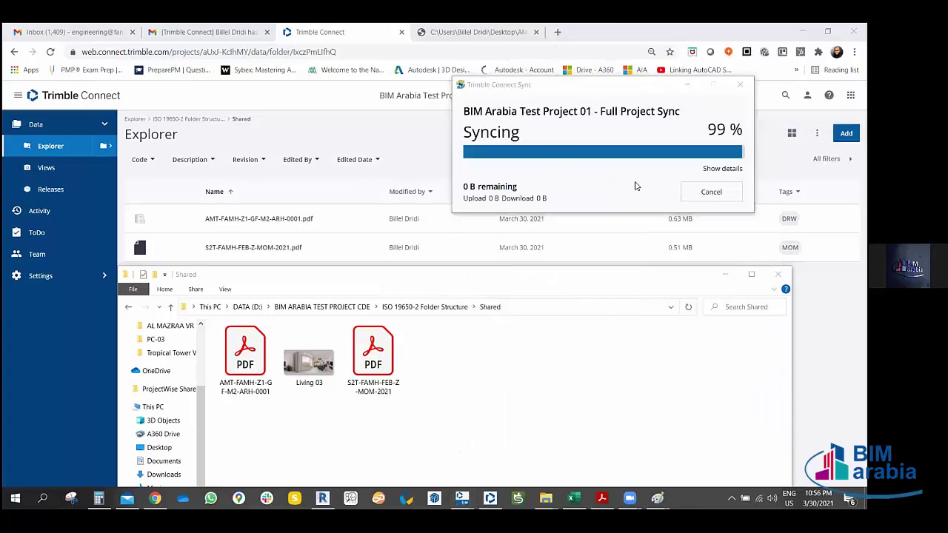
{"action": "left_click", "coordinate": [725, 274]}
{"action": "left_click", "coordinate": [54, 52]}
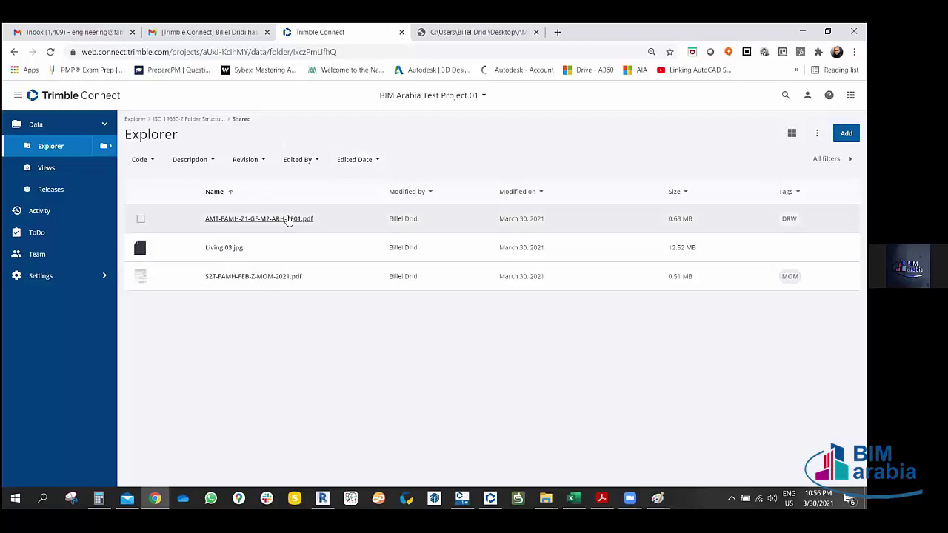
{"action": "mouse_move", "coordinate": [224, 247]}
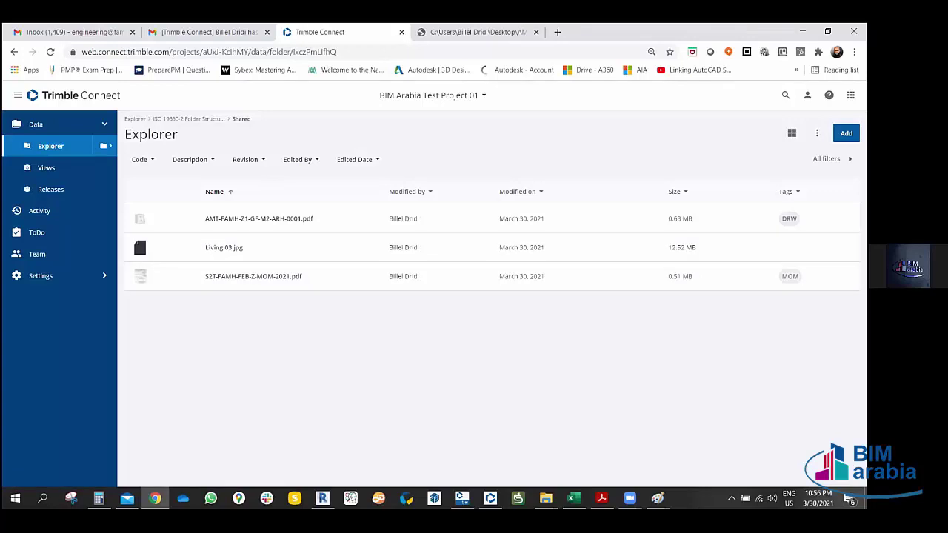
Step the local Shared window back to ISO 19650-2 Folder Structure, minimise it, and bring Trimble Connect Sync forward
{"action": "left_click", "coordinate": [546, 498]}
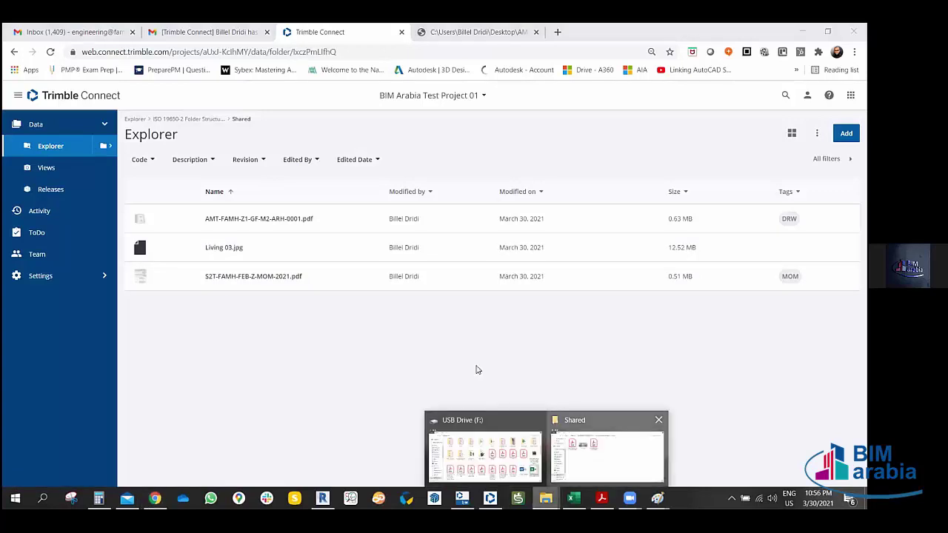
{"action": "left_click", "coordinate": [608, 448]}
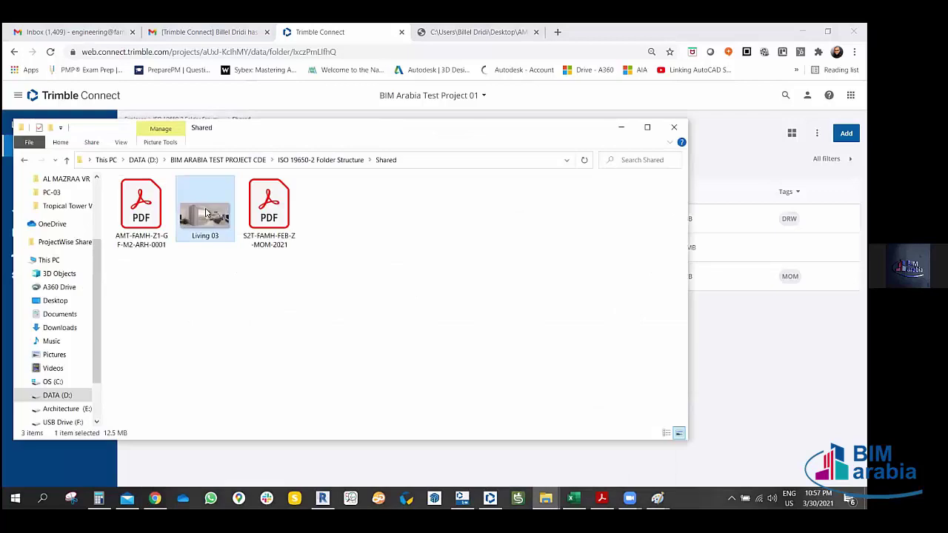
{"action": "left_click", "coordinate": [25, 160]}
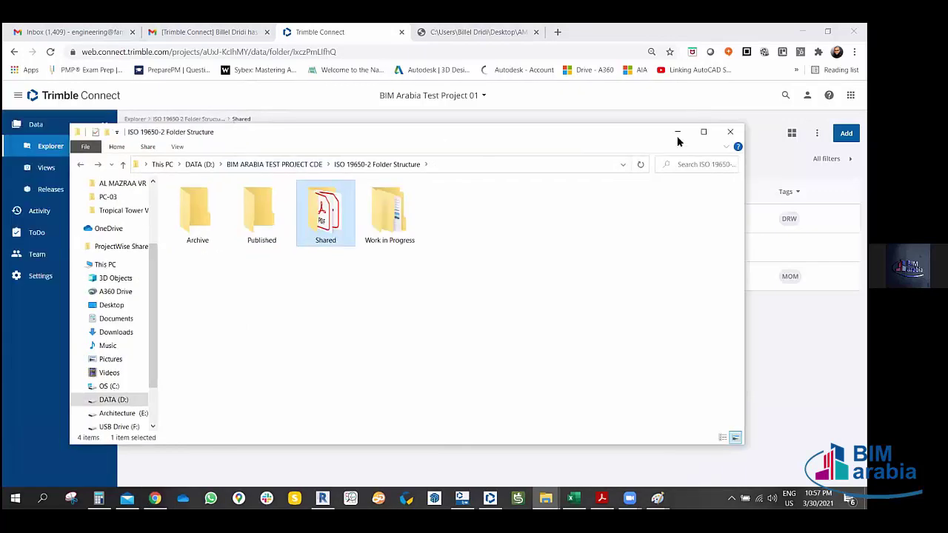
{"action": "left_click", "coordinate": [675, 128]}
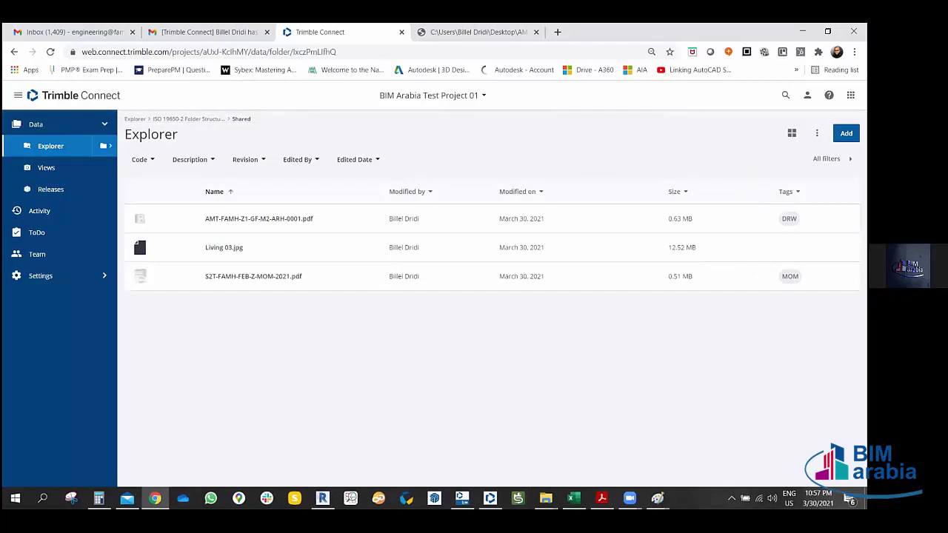
{"action": "left_click", "coordinate": [461, 498]}
Look through the account menu and the Alerts, Proxy, Sync and Filters preferences, then return to Projects
{"action": "left_click", "coordinate": [485, 87]}
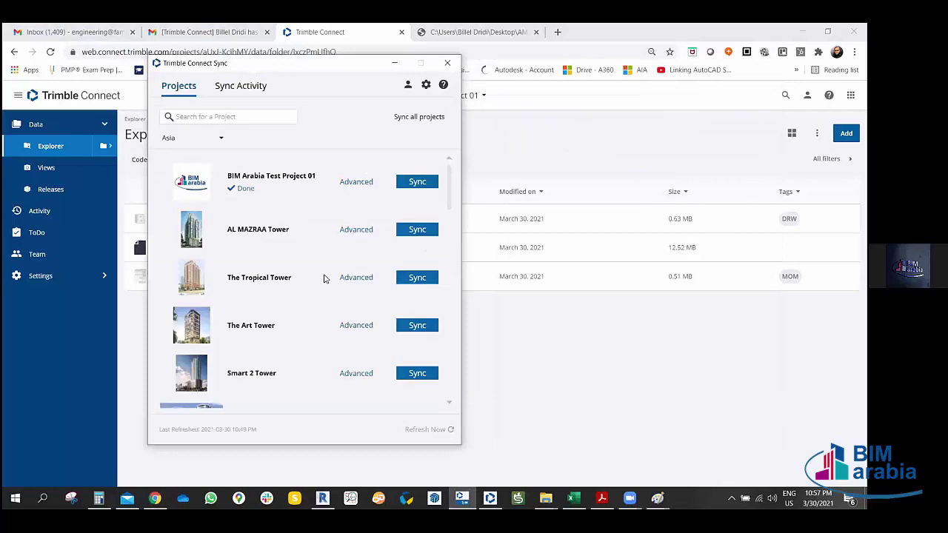
{"action": "left_click", "coordinate": [407, 84]}
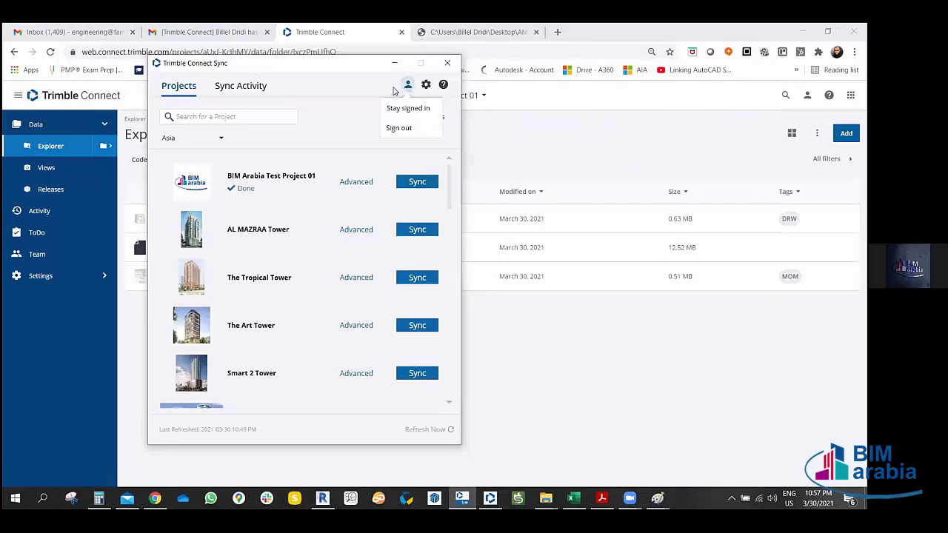
{"action": "left_click", "coordinate": [371, 86]}
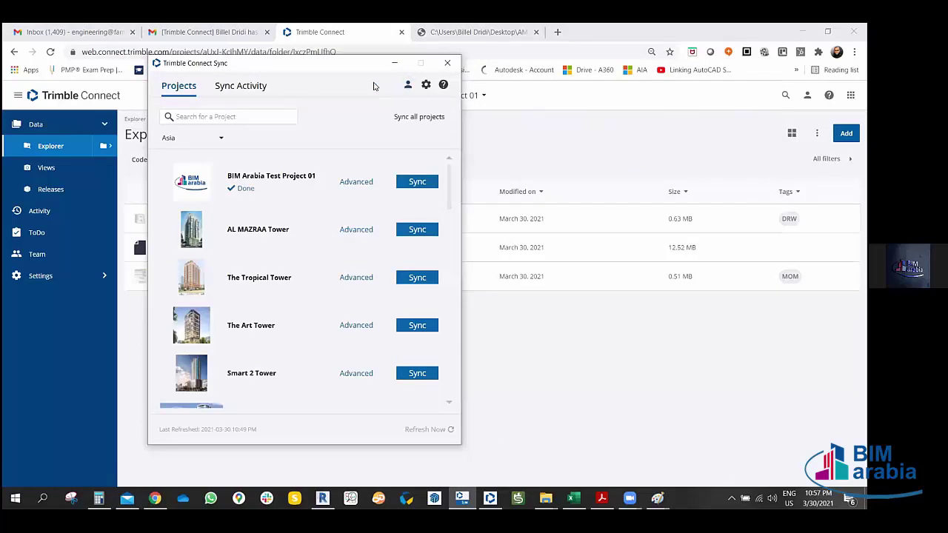
{"action": "left_click", "coordinate": [426, 85]}
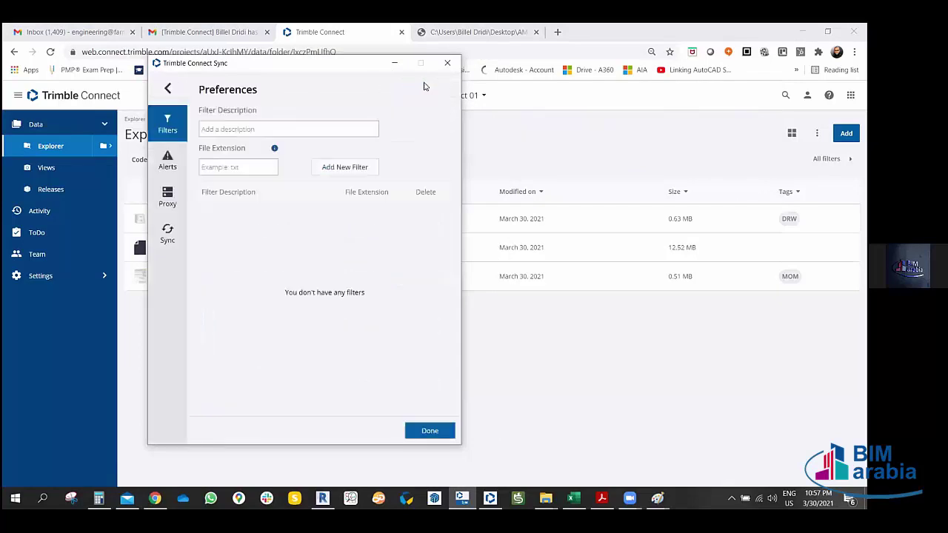
{"action": "left_click", "coordinate": [167, 161]}
{"action": "left_click", "coordinate": [168, 197]}
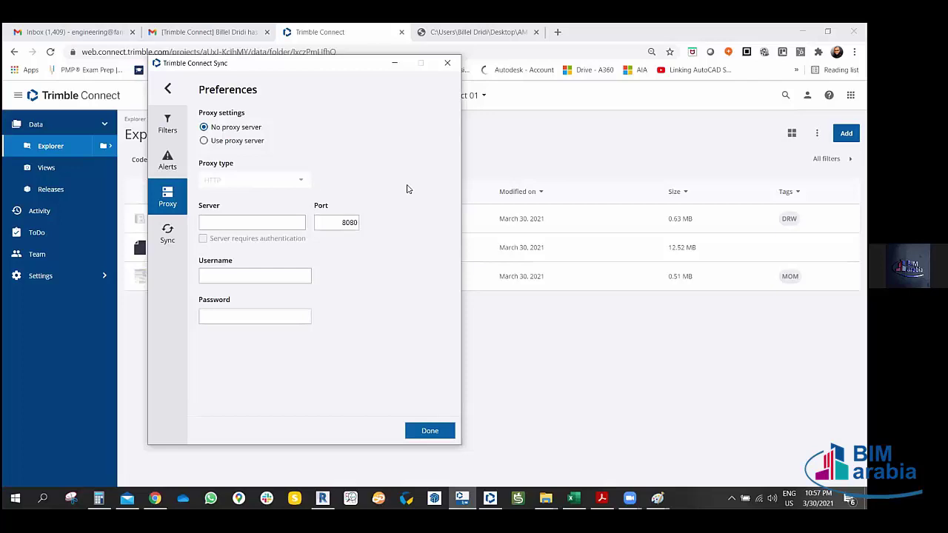
{"action": "left_click", "coordinate": [167, 236]}
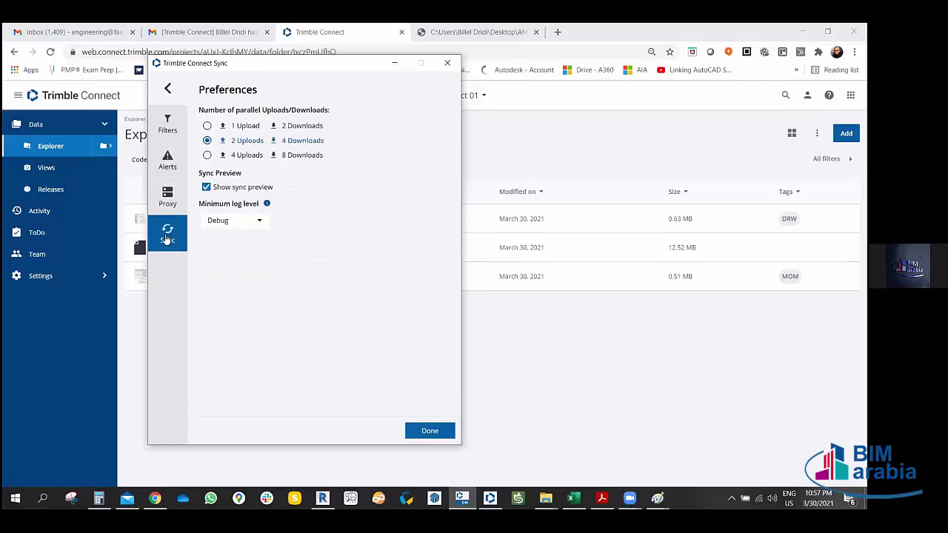
{"action": "left_click", "coordinate": [170, 126]}
{"action": "left_click", "coordinate": [168, 90]}
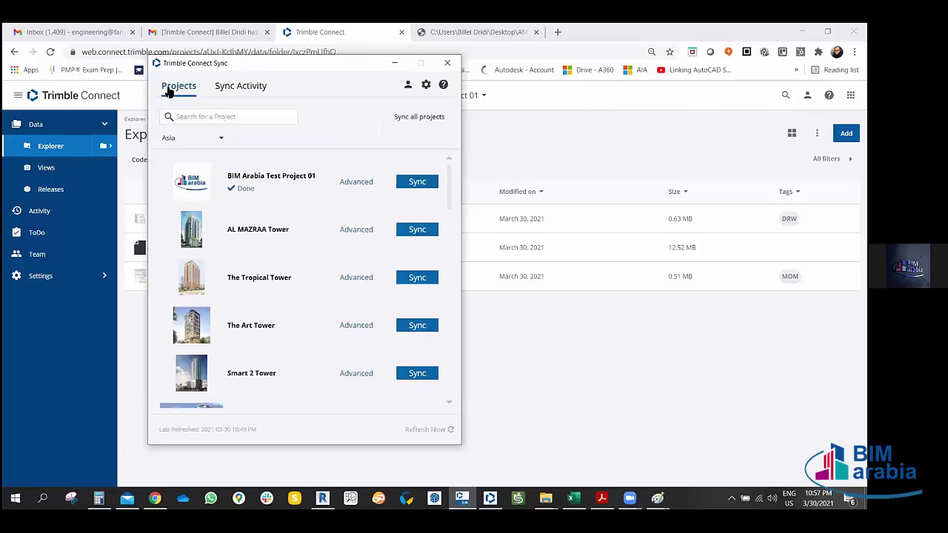
Add New schedule1 as a sync schedule in BIM Arabia Test Project 01's Advanced settings
{"action": "left_click", "coordinate": [351, 184]}
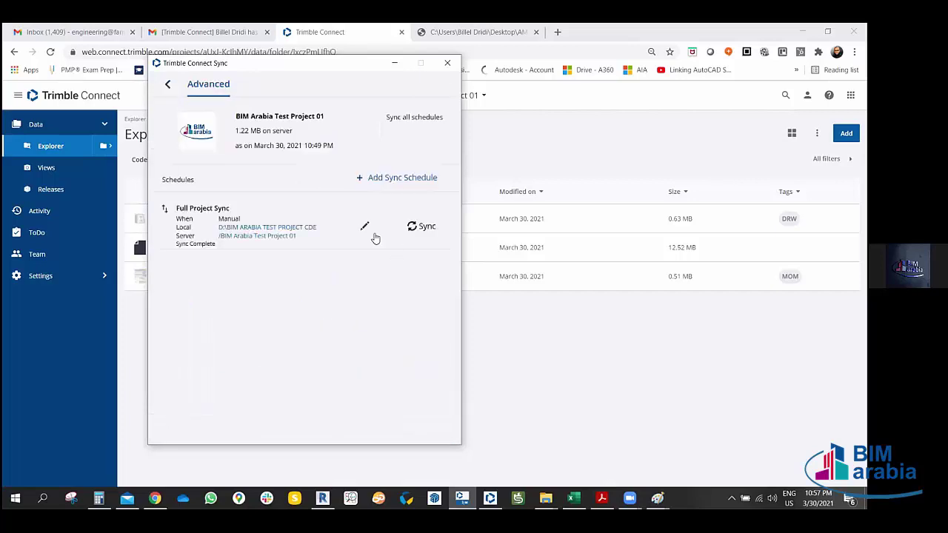
{"action": "left_click", "coordinate": [389, 184]}
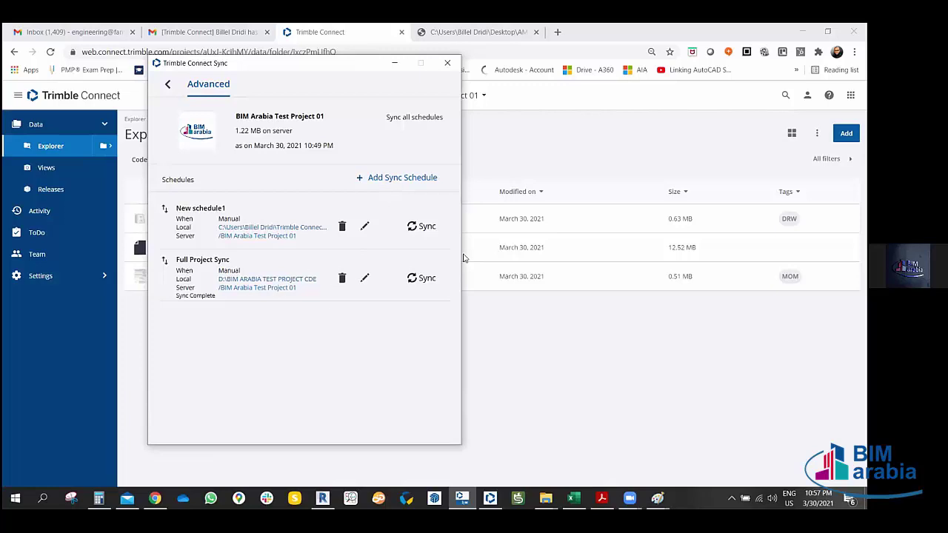
{"action": "left_click", "coordinate": [167, 85]}
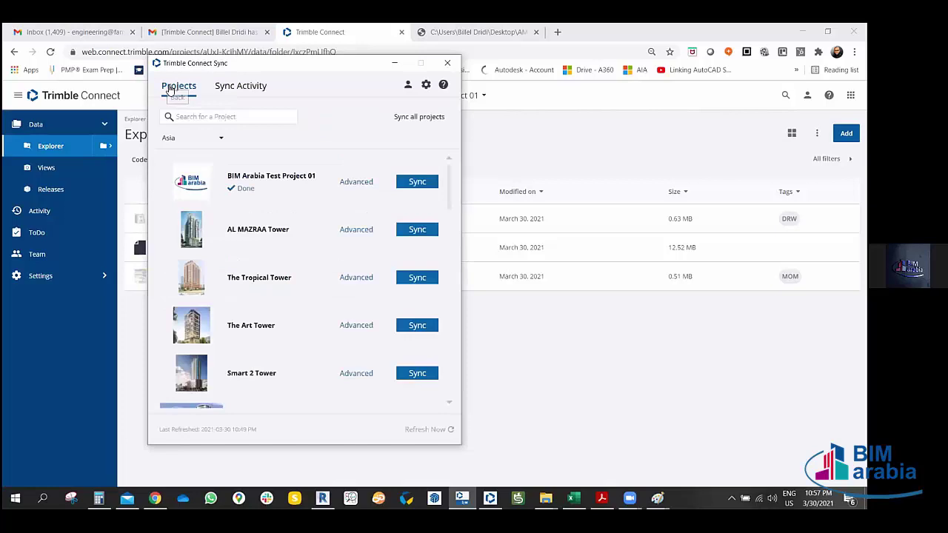
Preview syncs for New schedule1 and Full Project Sync, cancelling both, and return to Projects
{"action": "left_click", "coordinate": [354, 183]}
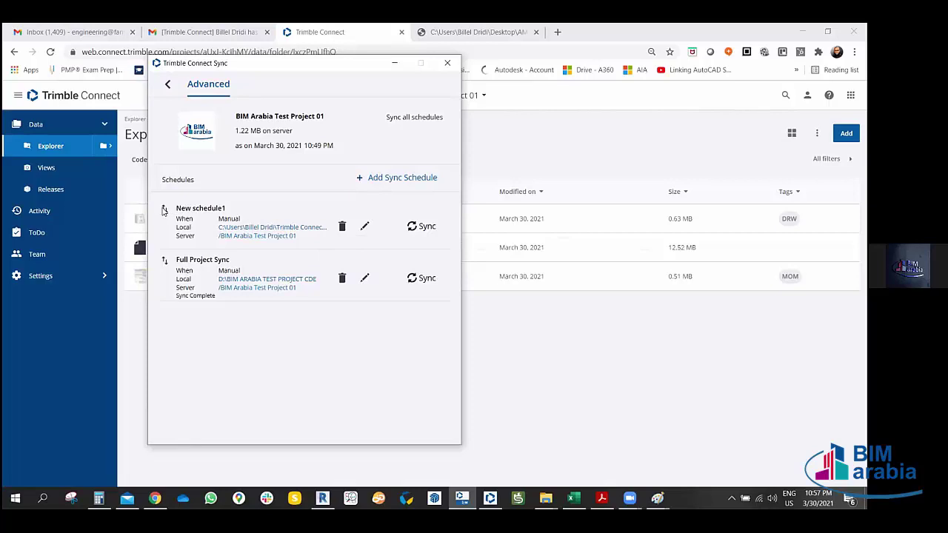
{"action": "left_click", "coordinate": [416, 232]}
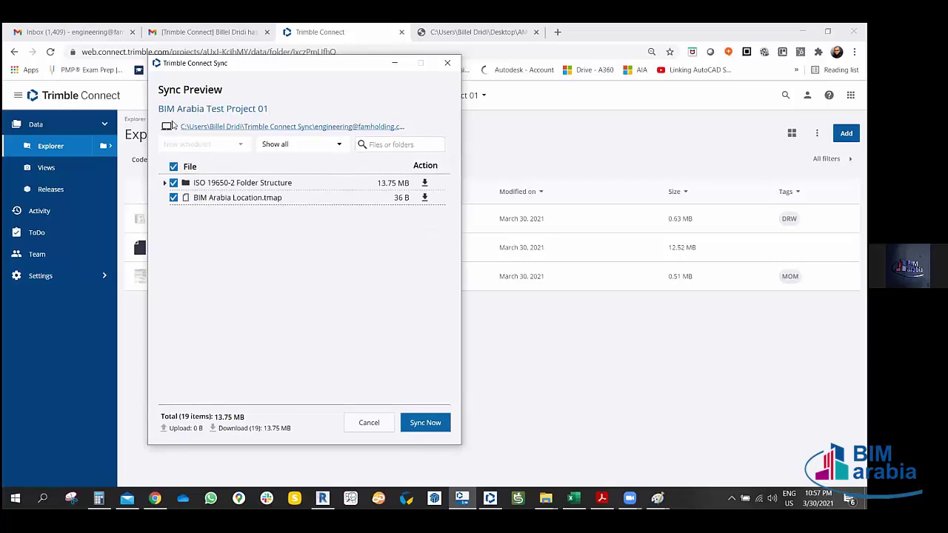
{"action": "left_click", "coordinate": [383, 425]}
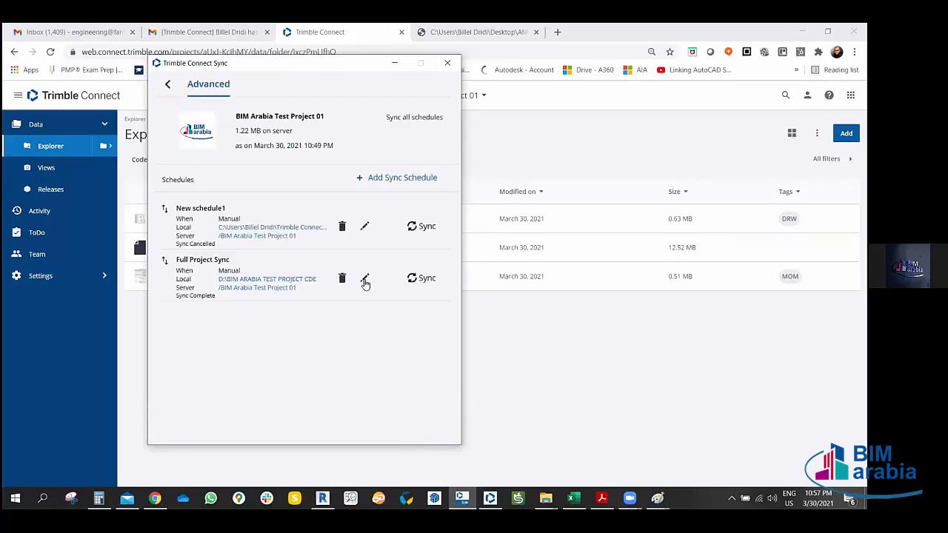
{"action": "left_click", "coordinate": [415, 278]}
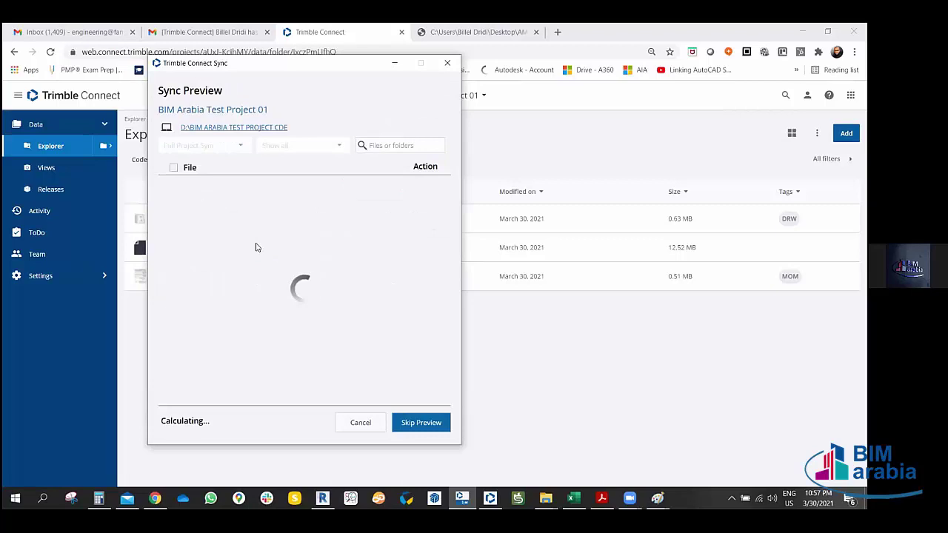
{"action": "left_click", "coordinate": [368, 423]}
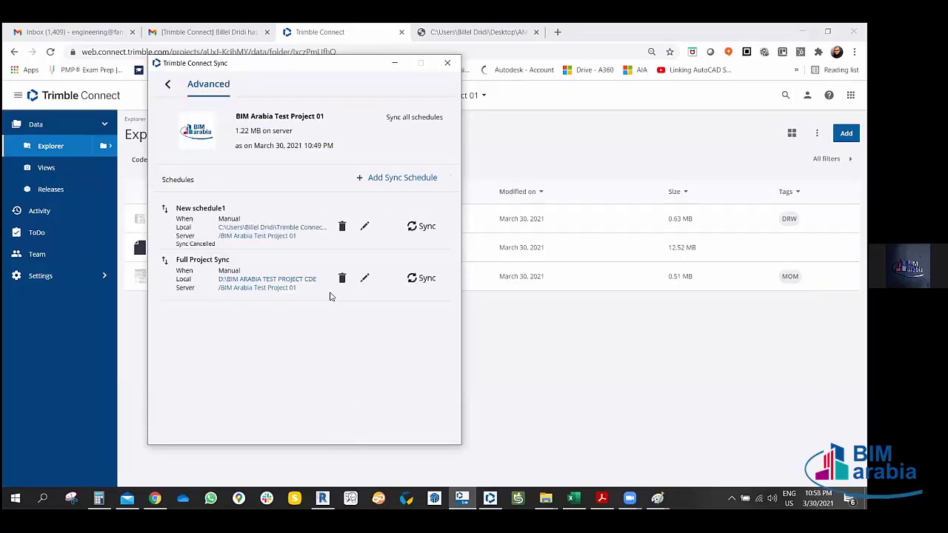
{"action": "left_click", "coordinate": [169, 86]}
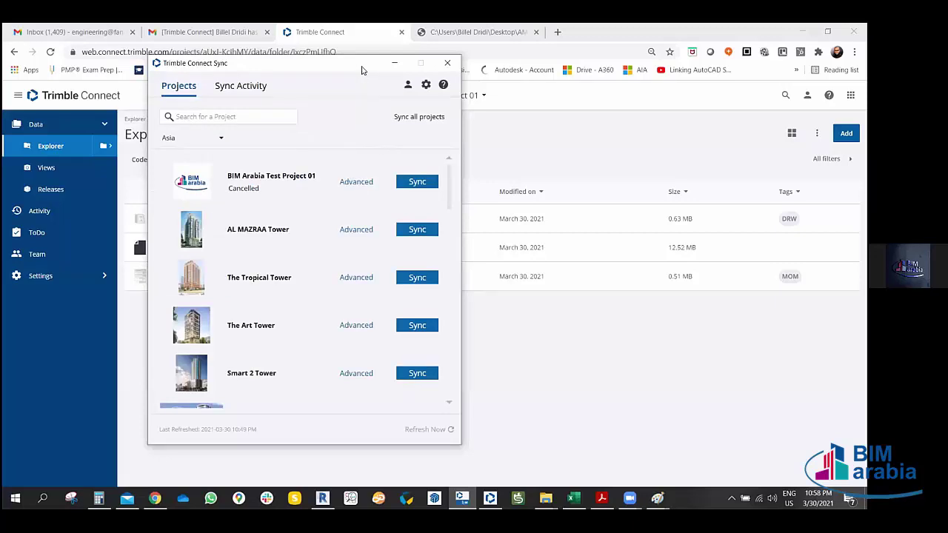
Reposition the Trimble Connect Sync window on screen
{"action": "left_click_drag", "start_coordinate": [358, 66], "coordinate": [504, 55]}
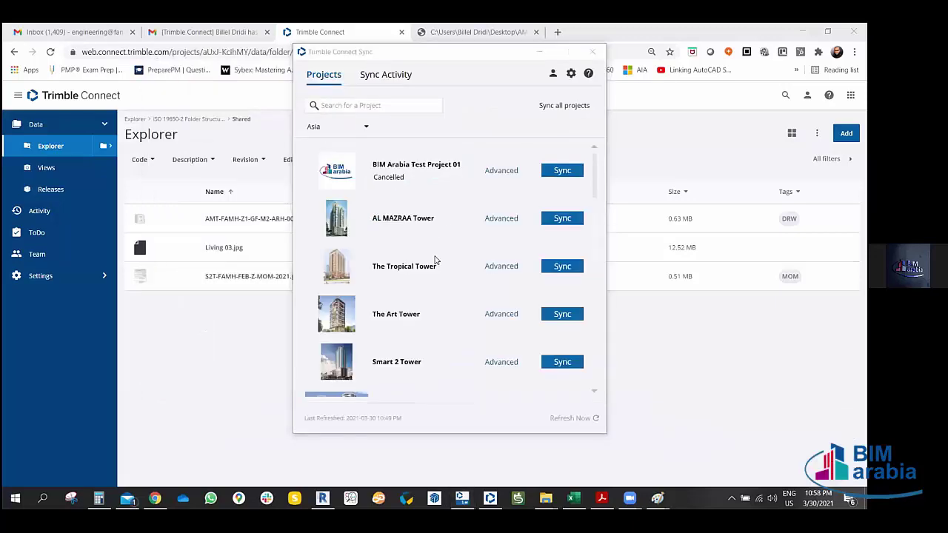
{"action": "scroll", "coordinate": [434, 258], "scroll_direction": "down", "scroll_amount": 5}
{"action": "scroll", "coordinate": [435, 259], "scroll_direction": "up", "scroll_amount": 5}
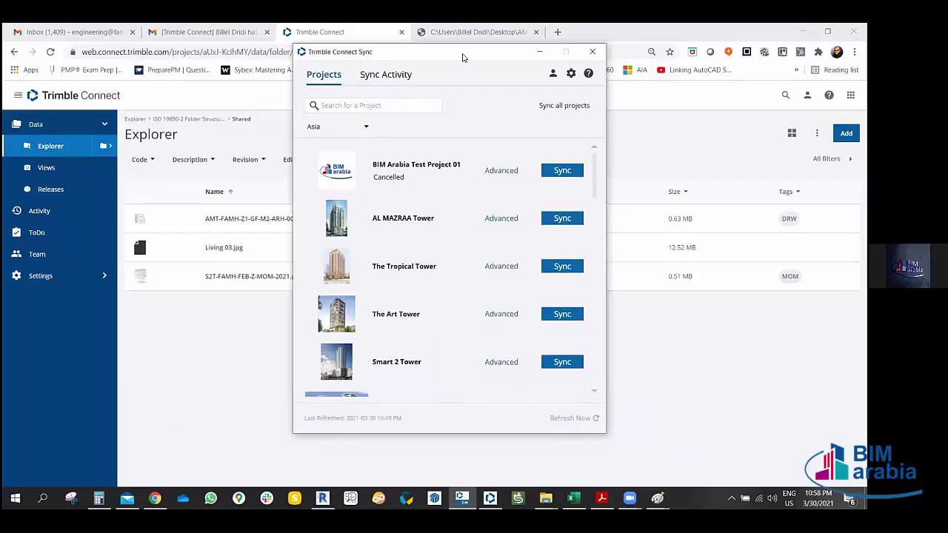
{"action": "left_click_drag", "start_coordinate": [463, 58], "coordinate": [408, 76]}
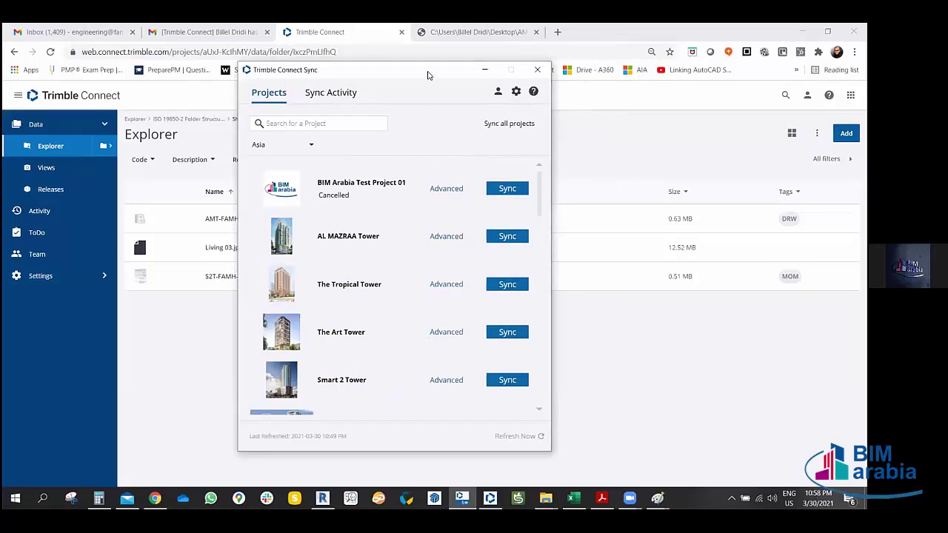
{"action": "left_click_drag", "start_coordinate": [427, 75], "coordinate": [484, 75]}
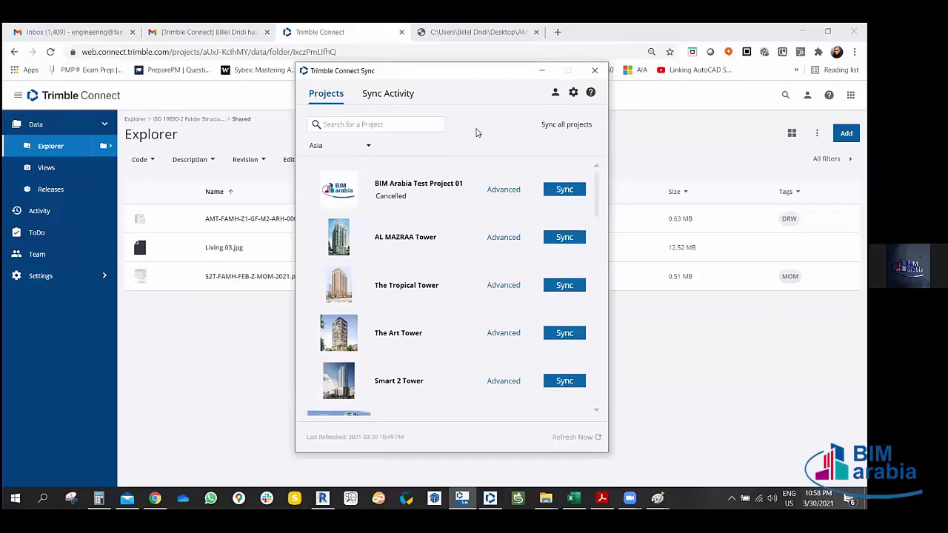
{"action": "left_click_drag", "start_coordinate": [462, 75], "coordinate": [427, 72]}
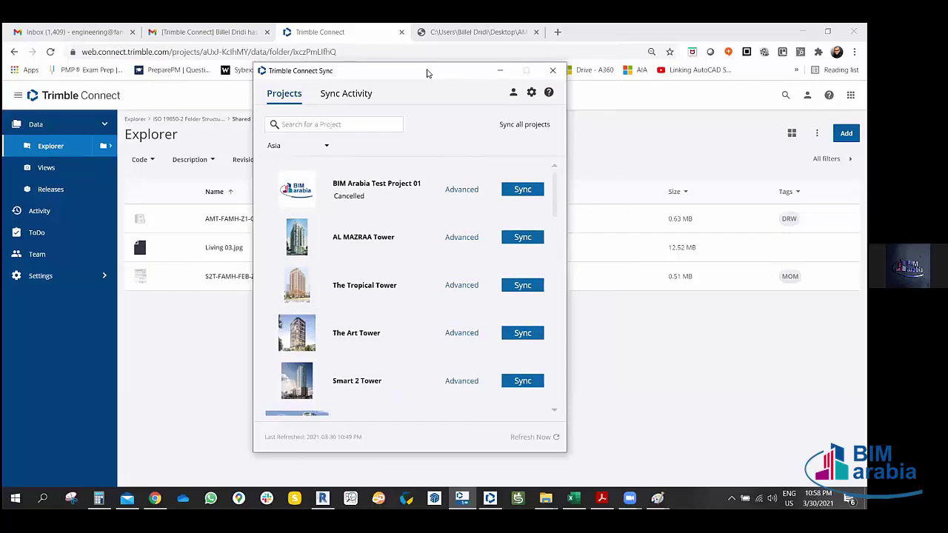
Review the Sync Activity list, then open BIM Arabia Test Project 01 on the web from Projects
{"action": "left_click", "coordinate": [363, 96]}
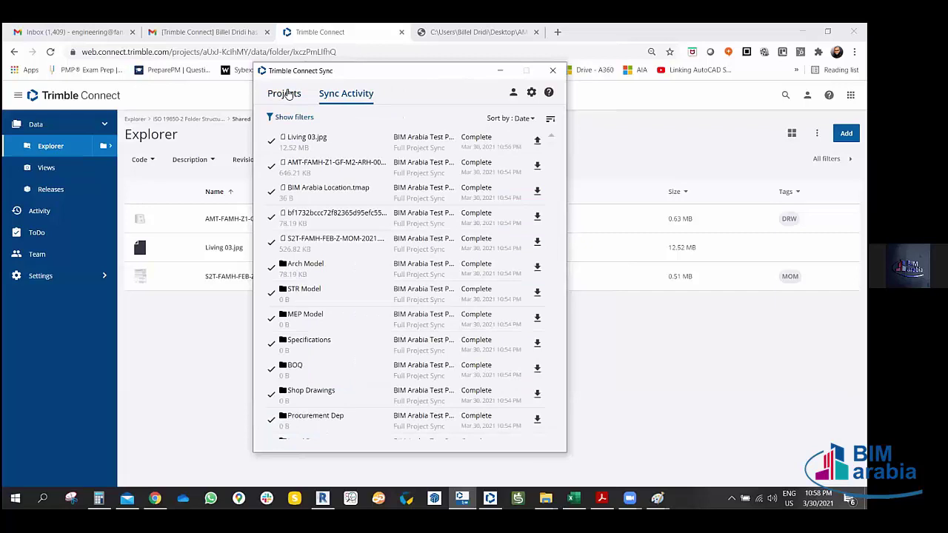
{"action": "left_click", "coordinate": [288, 96]}
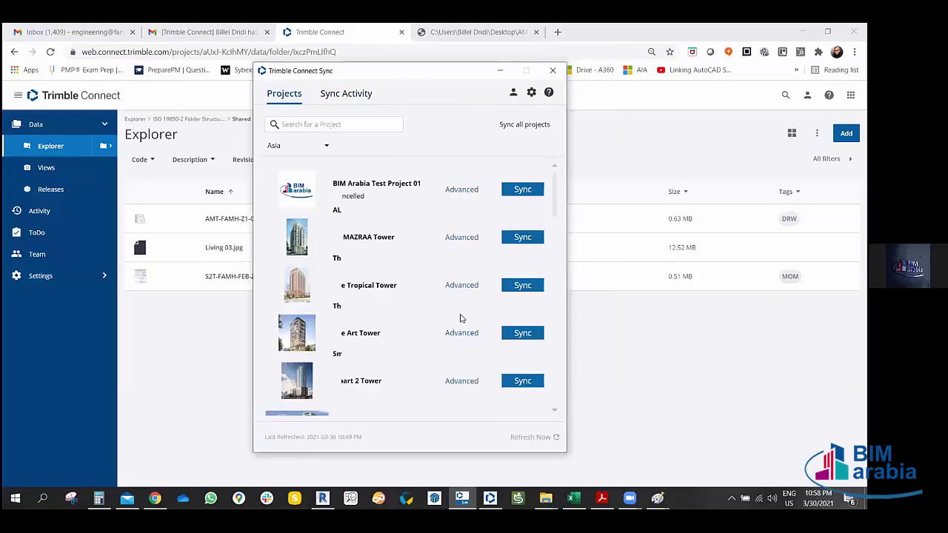
{"action": "scroll", "coordinate": [452, 297], "scroll_direction": "down", "scroll_amount": 3}
{"action": "scroll", "coordinate": [445, 268], "scroll_direction": "down", "scroll_amount": 3}
{"action": "scroll", "coordinate": [444, 271], "scroll_direction": "up", "scroll_amount": 3}
{"action": "scroll", "coordinate": [445, 269], "scroll_direction": "up", "scroll_amount": 1}
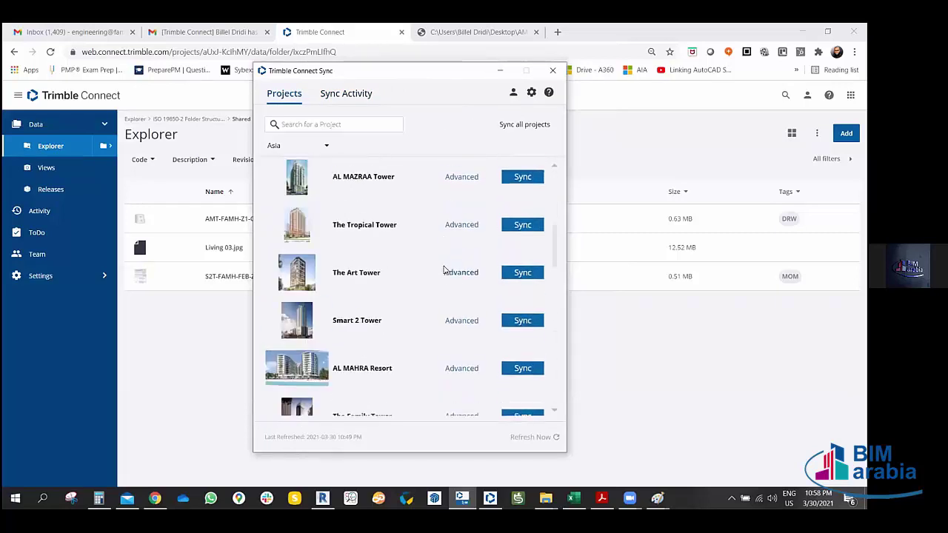
{"action": "scroll", "coordinate": [444, 270], "scroll_direction": "up", "scroll_amount": 1}
{"action": "scroll", "coordinate": [398, 278], "scroll_direction": "down", "scroll_amount": 3}
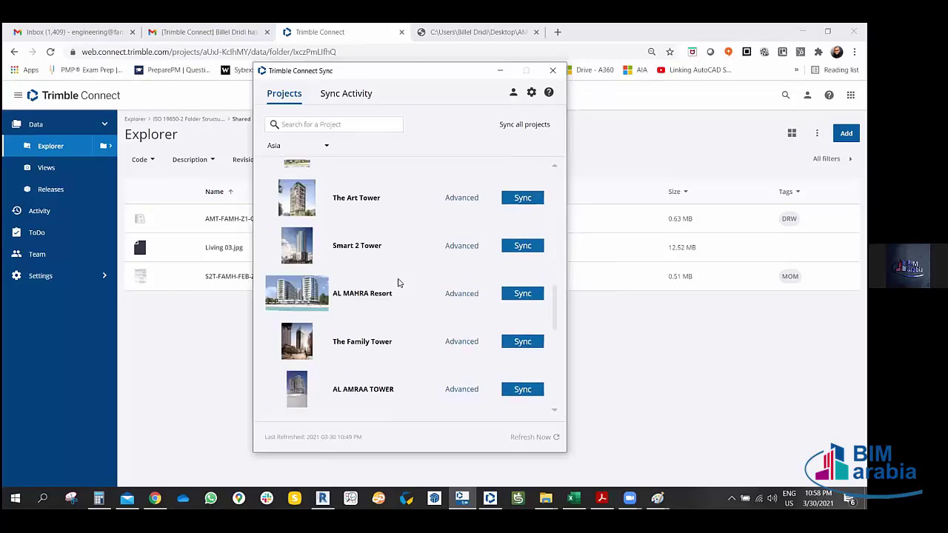
{"action": "scroll", "coordinate": [398, 280], "scroll_direction": "up", "scroll_amount": 3}
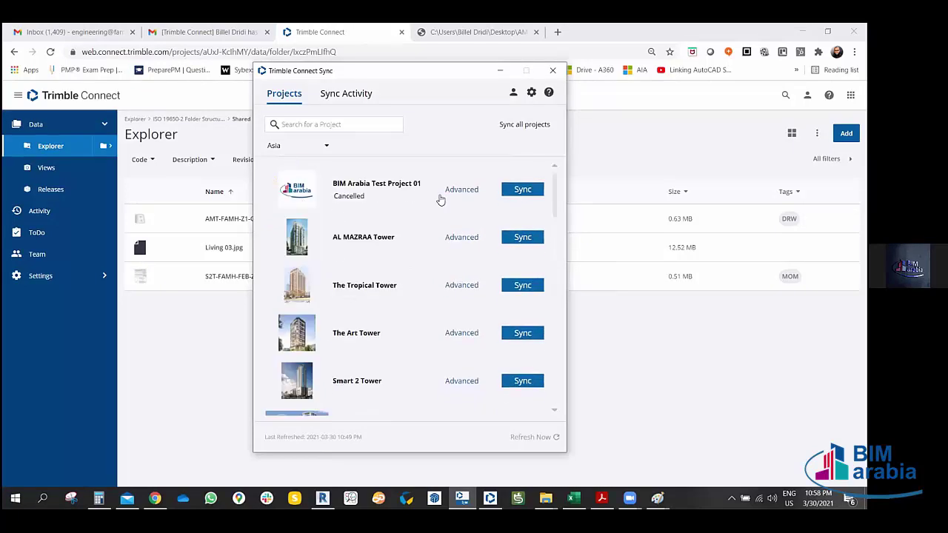
{"action": "left_click", "coordinate": [408, 191]}
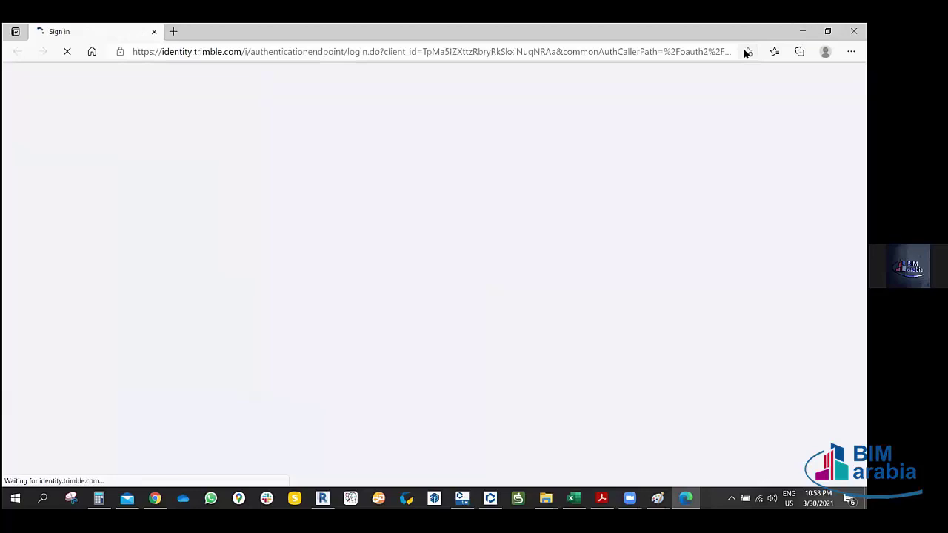
Close the Edge sign-in window and confirm the project region stays Asia
{"action": "left_click", "coordinate": [854, 31]}
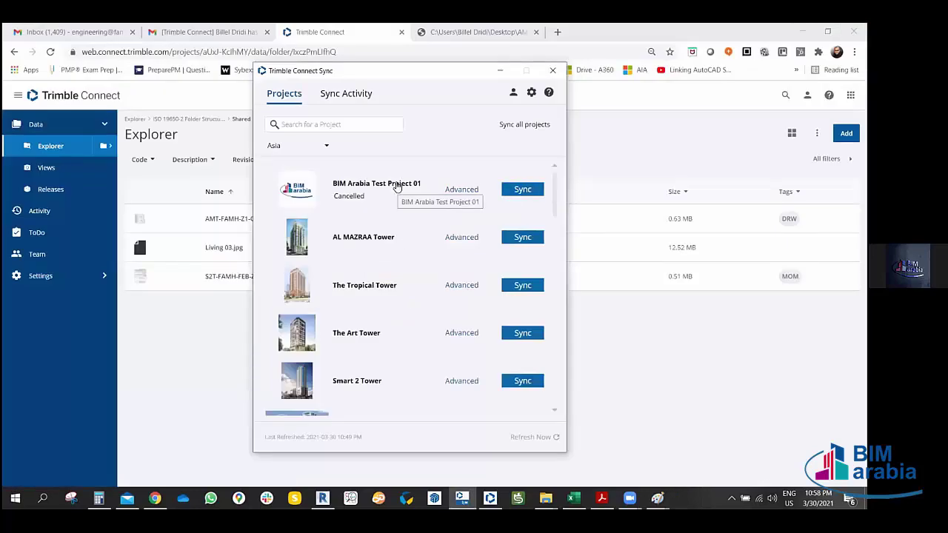
{"action": "left_click", "coordinate": [327, 146]}
{"action": "left_click", "coordinate": [328, 147]}
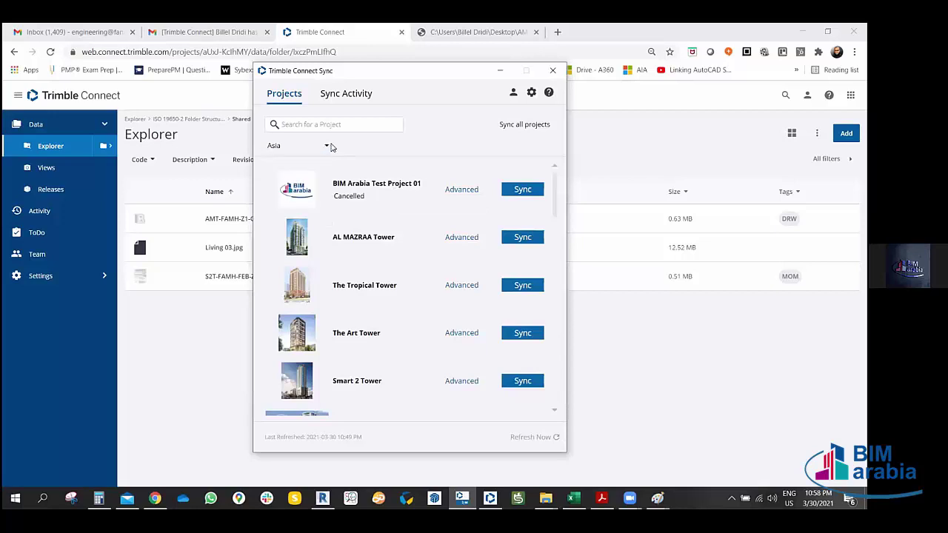
{"action": "scroll", "coordinate": [402, 282], "scroll_direction": "down", "scroll_amount": 3}
{"action": "scroll", "coordinate": [428, 240], "scroll_direction": "up", "scroll_amount": 1}
{"action": "scroll", "coordinate": [421, 247], "scroll_direction": "up", "scroll_amount": 2}
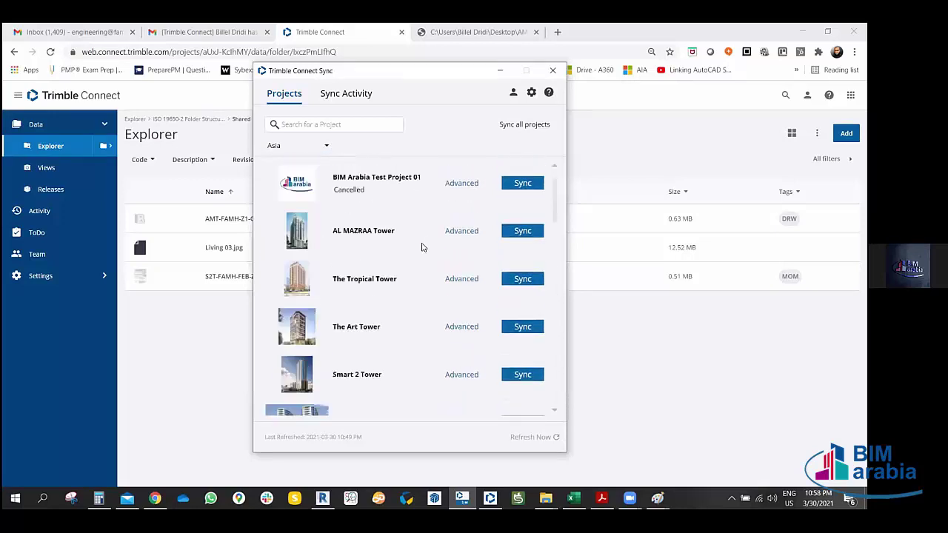
Check Sync Activity, then minimise the Sync window and show the Windows desktop
{"action": "left_click", "coordinate": [306, 126]}
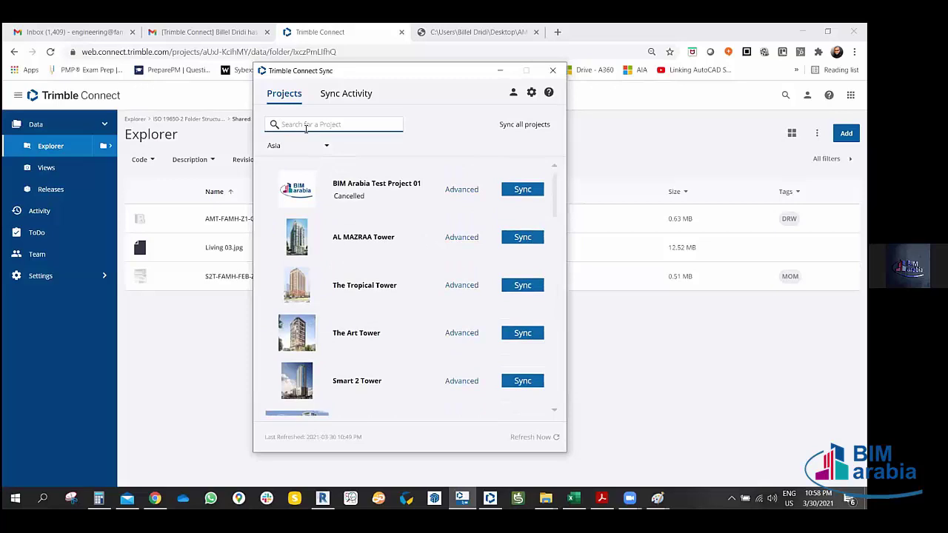
{"action": "left_click", "coordinate": [341, 95]}
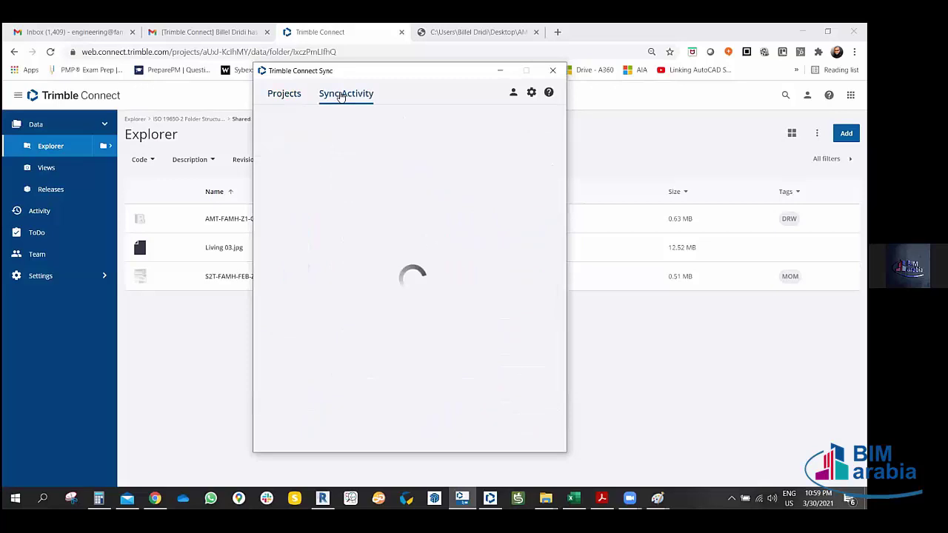
{"action": "left_click", "coordinate": [296, 96]}
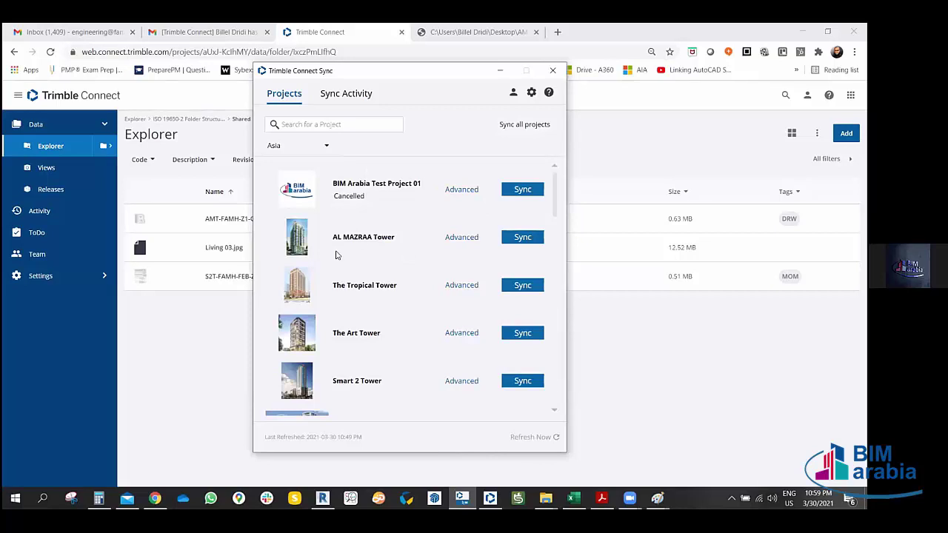
{"action": "scroll", "coordinate": [371, 308], "scroll_direction": "down", "scroll_amount": 3}
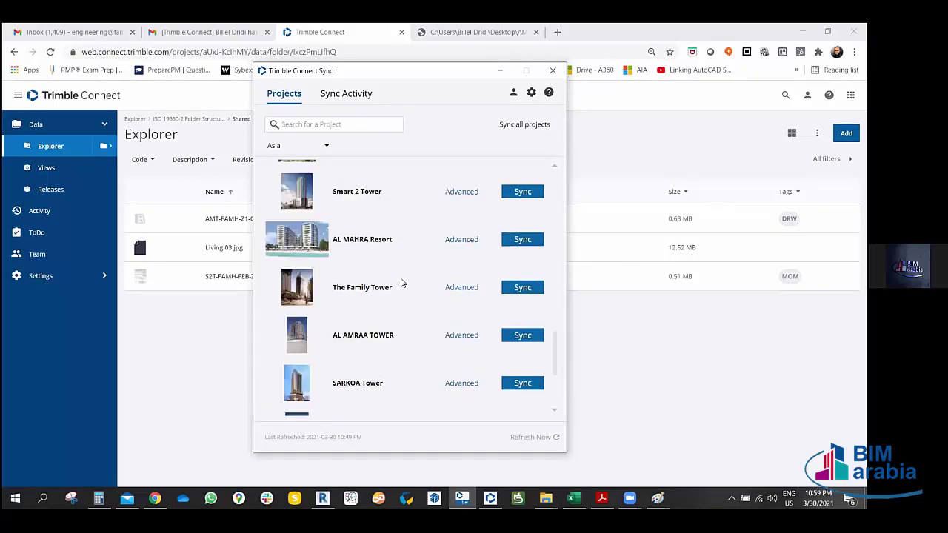
{"action": "scroll", "coordinate": [404, 285], "scroll_direction": "up", "scroll_amount": 3}
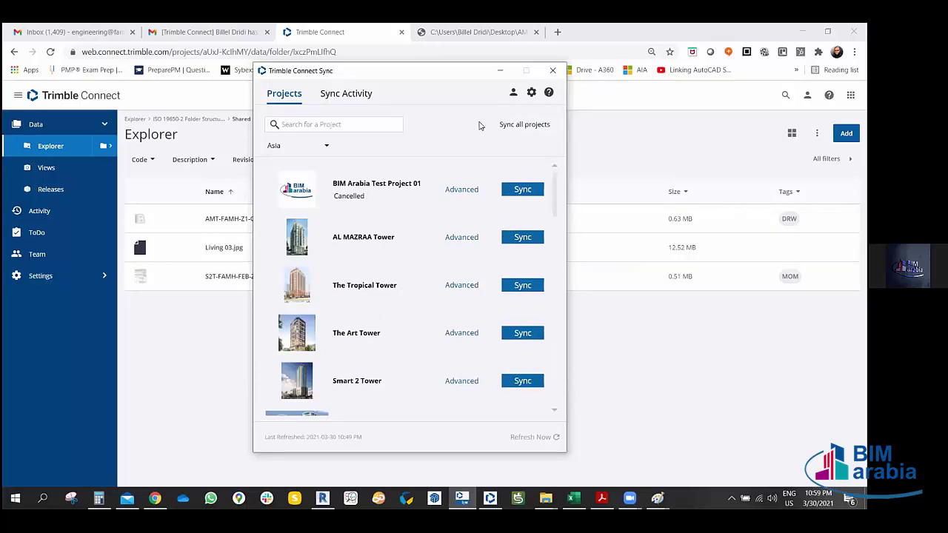
{"action": "left_click", "coordinate": [500, 71]}
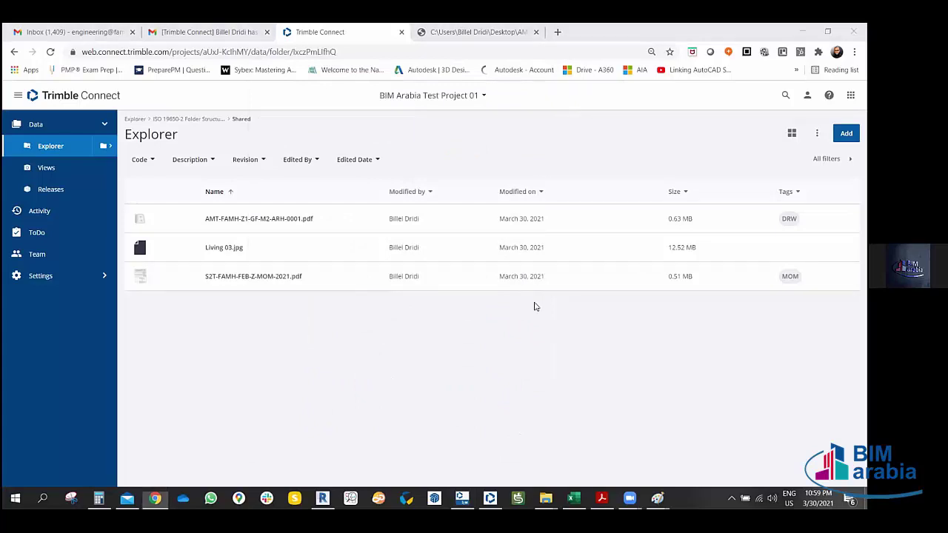
{"action": "key", "text": "super+d"}
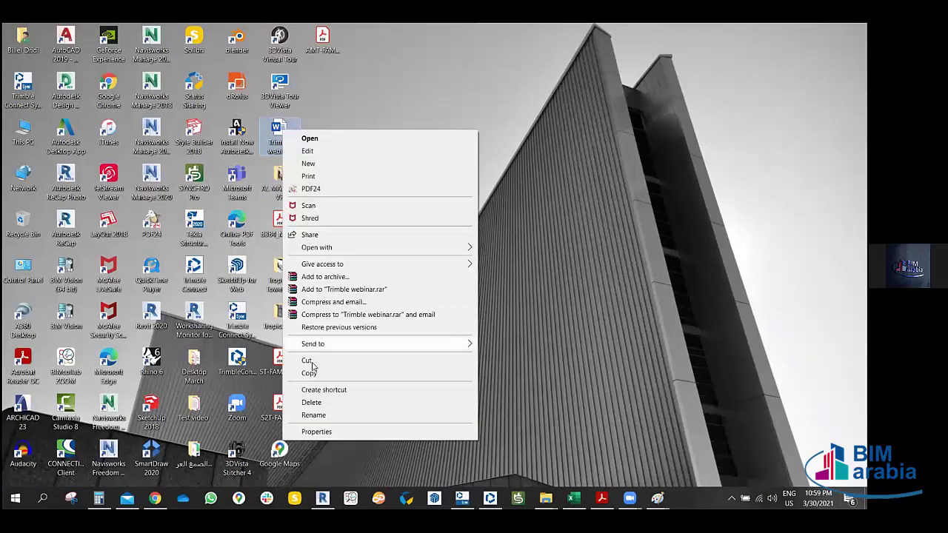
Copy the desktop's Trimble webinar document and paste it into the project's Shared folder
{"action": "left_click", "coordinate": [309, 372]}
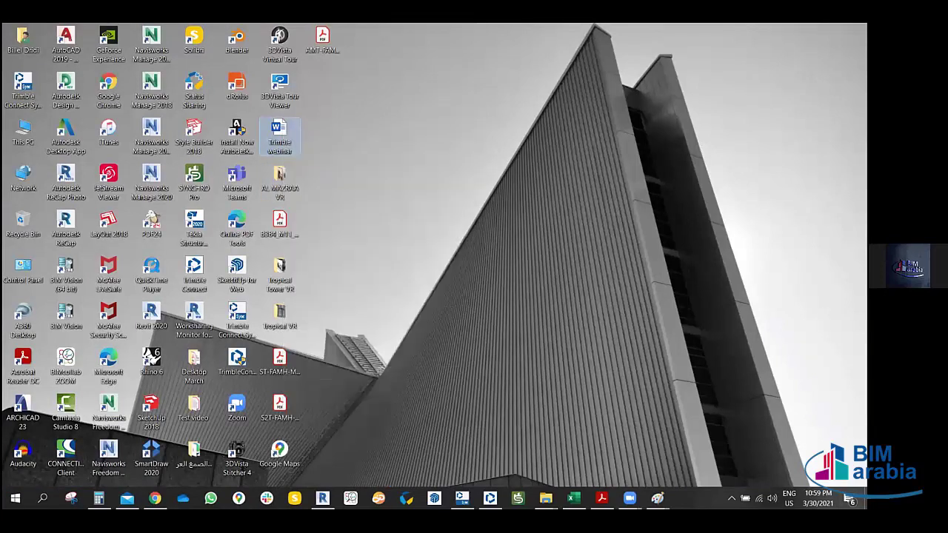
{"action": "left_click", "coordinate": [546, 498]}
{"action": "double_click", "coordinate": [335, 221]}
{"action": "right_click", "coordinate": [250, 265]}
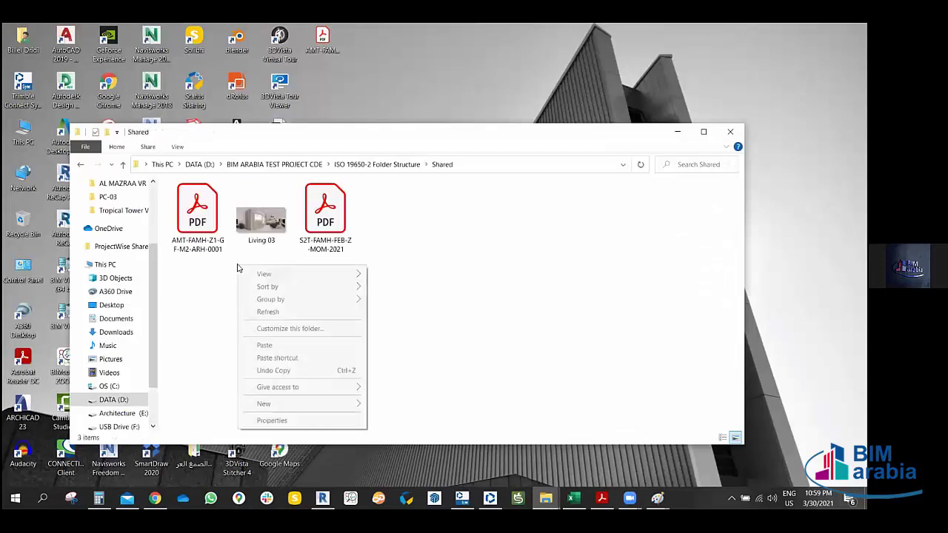
{"action": "left_click", "coordinate": [260, 344]}
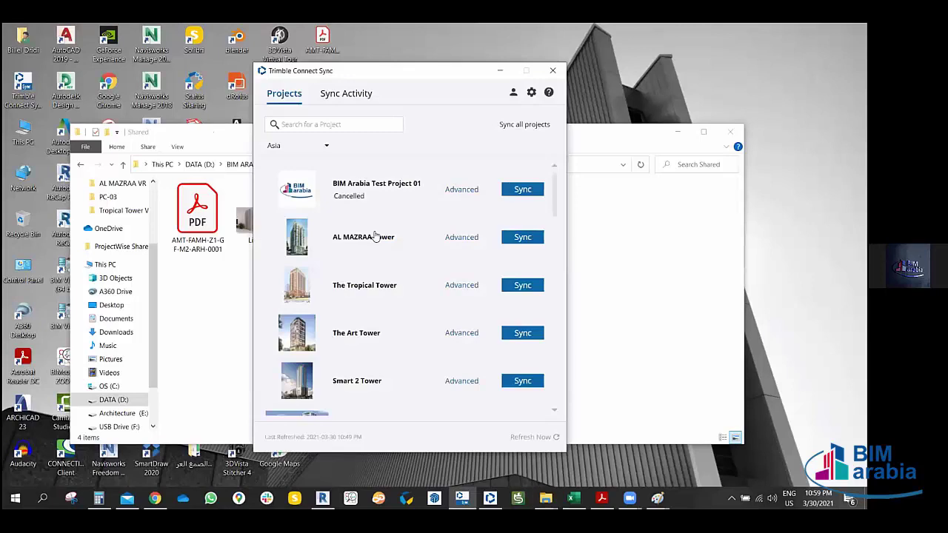
Start syncing BIM Arabia Test Project 01, then cancel the running sync and close the window
{"action": "left_click", "coordinate": [510, 189]}
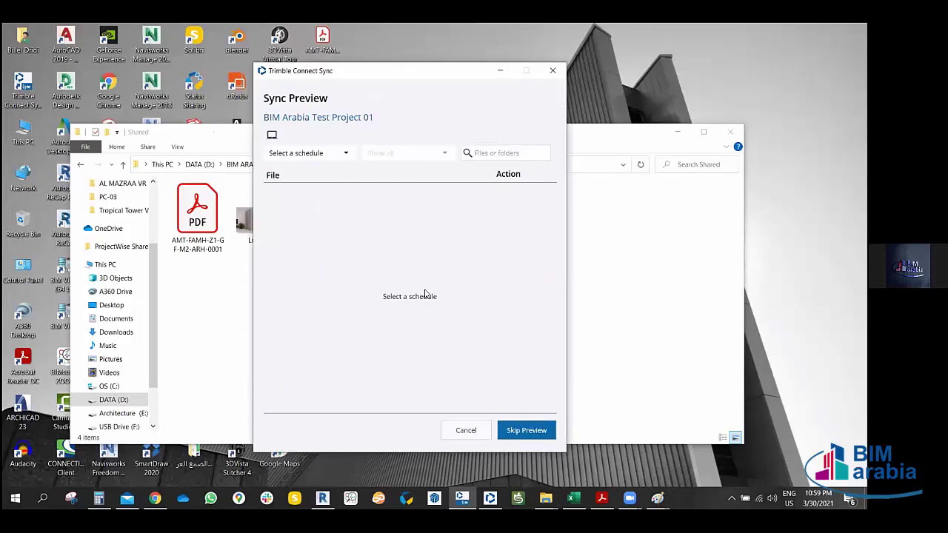
{"action": "left_click", "coordinate": [466, 430]}
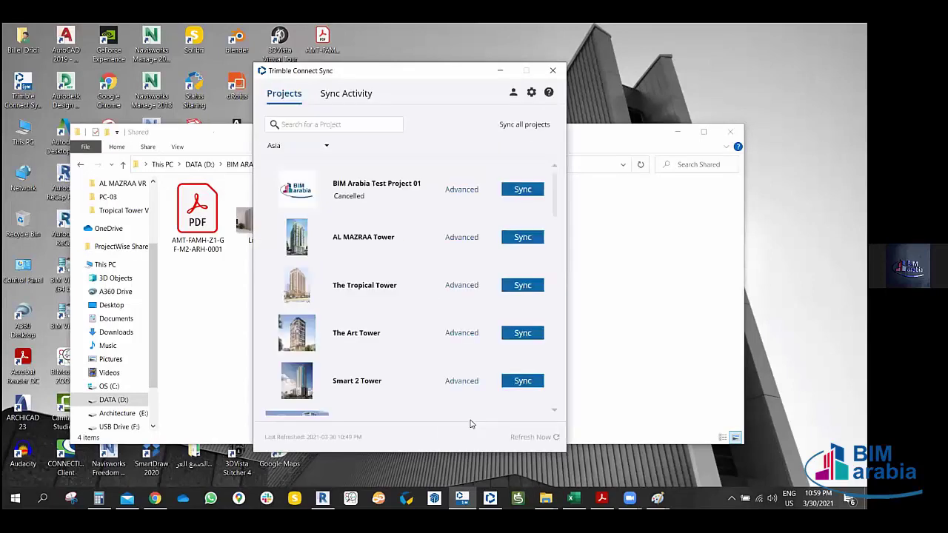
{"action": "left_click", "coordinate": [514, 194]}
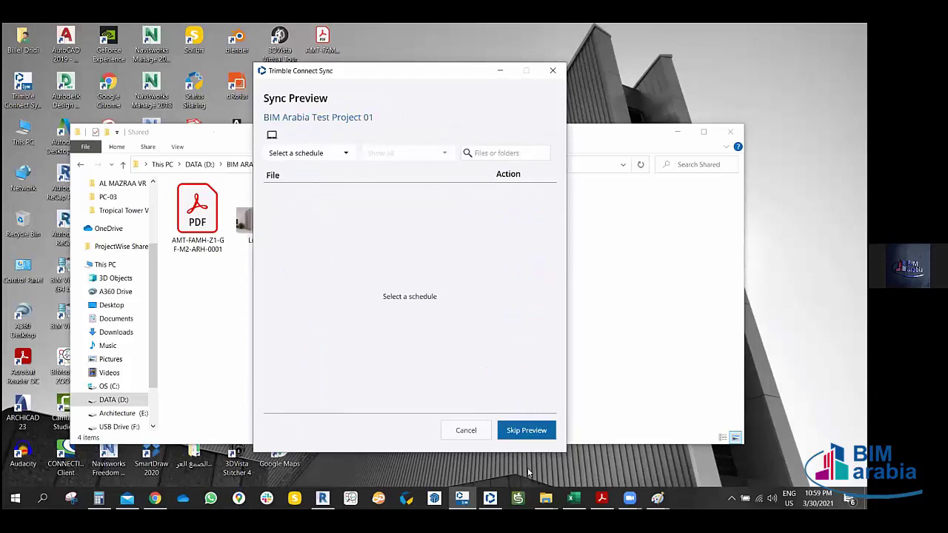
{"action": "left_click", "coordinate": [526, 431]}
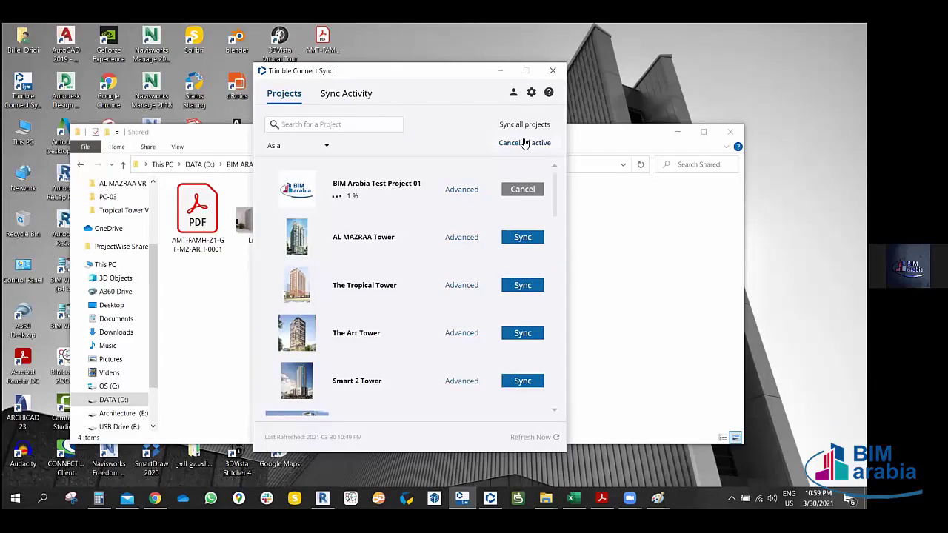
{"action": "left_click", "coordinate": [525, 142]}
{"action": "left_click", "coordinate": [338, 97]}
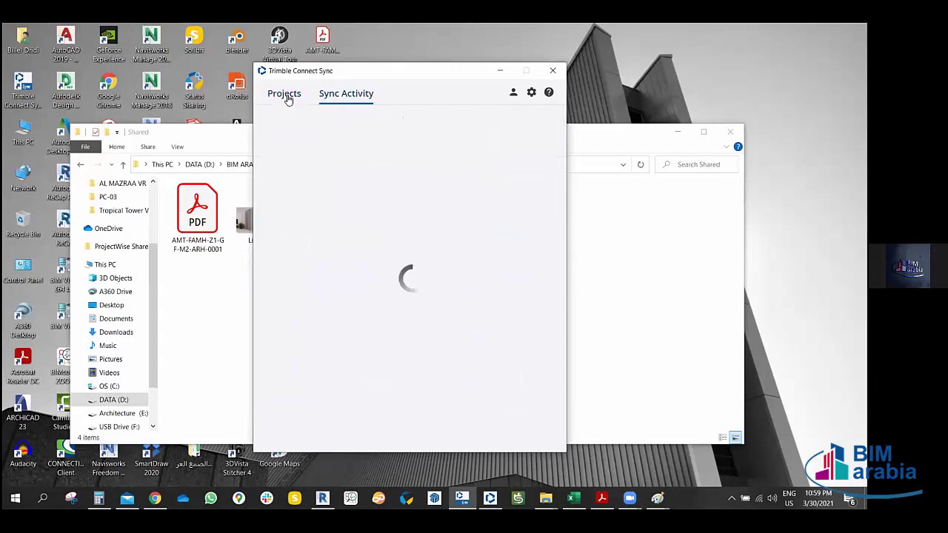
{"action": "left_click", "coordinate": [286, 95]}
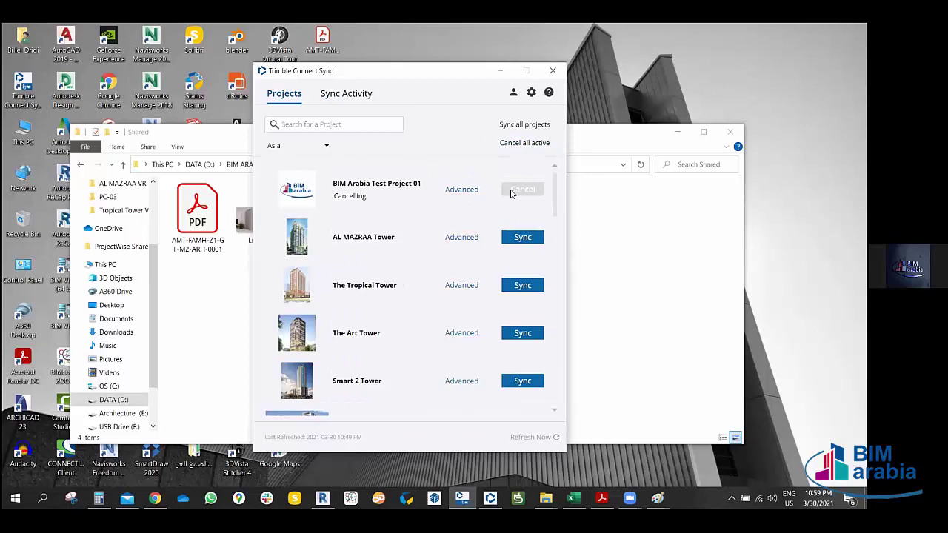
{"action": "left_click", "coordinate": [552, 70]}
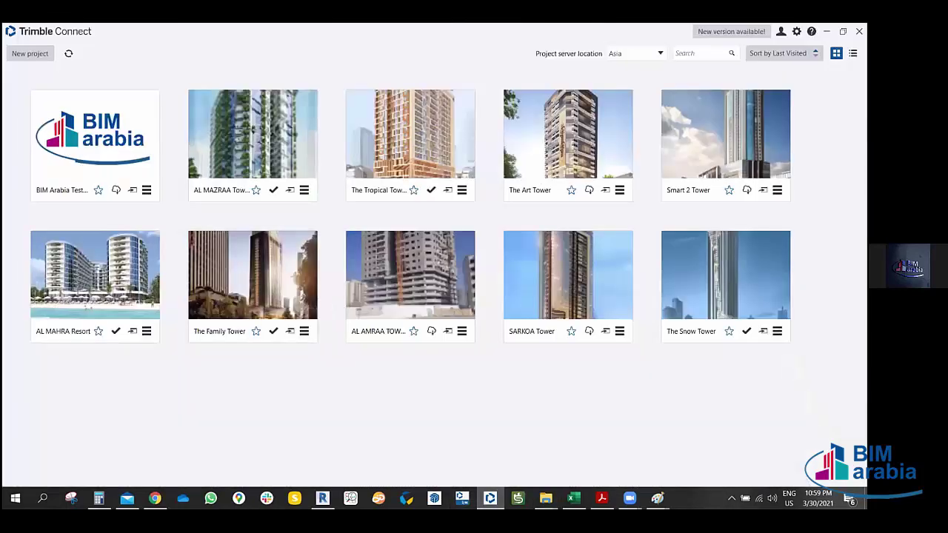
{"action": "left_click", "coordinate": [489, 497]}
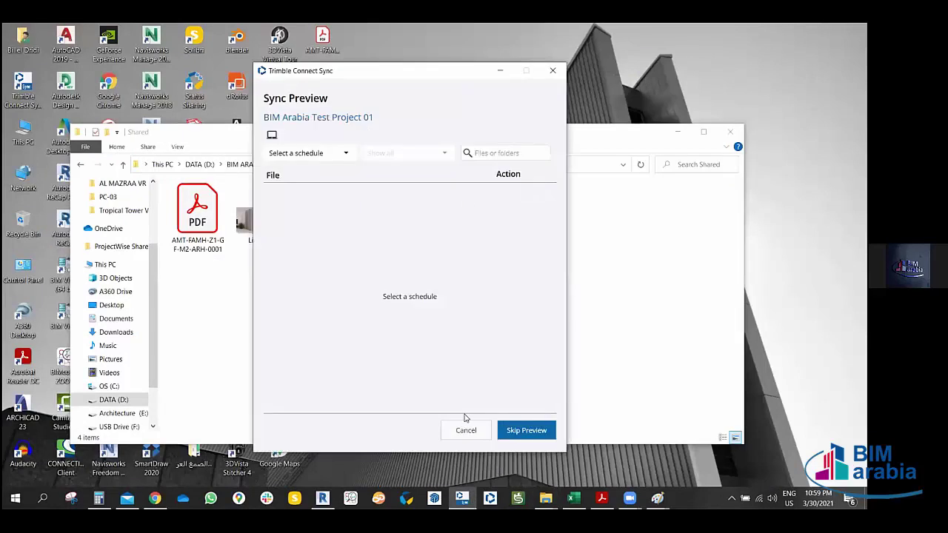
Switch the schedule to Full Project Sync, sync the changed file, and delete New schedule1
{"action": "left_click", "coordinate": [346, 154]}
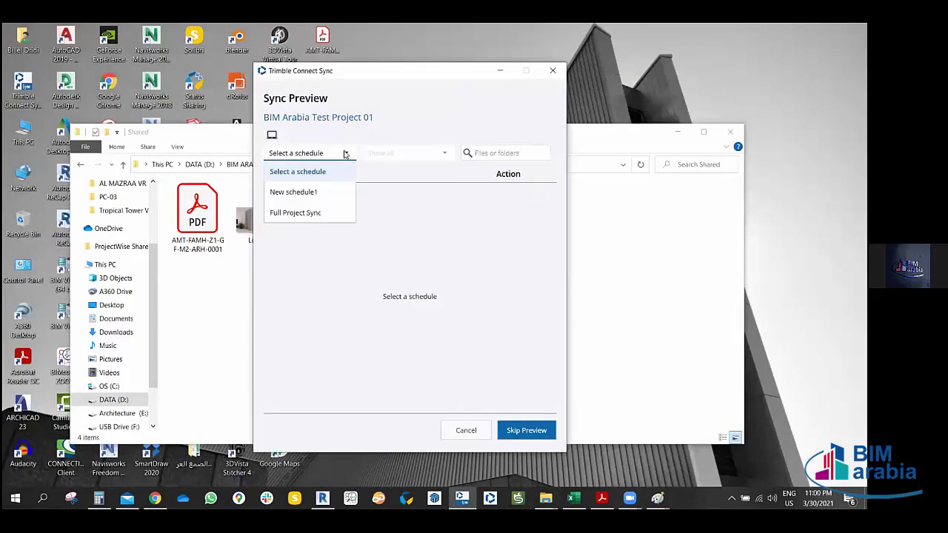
{"action": "left_click", "coordinate": [303, 213]}
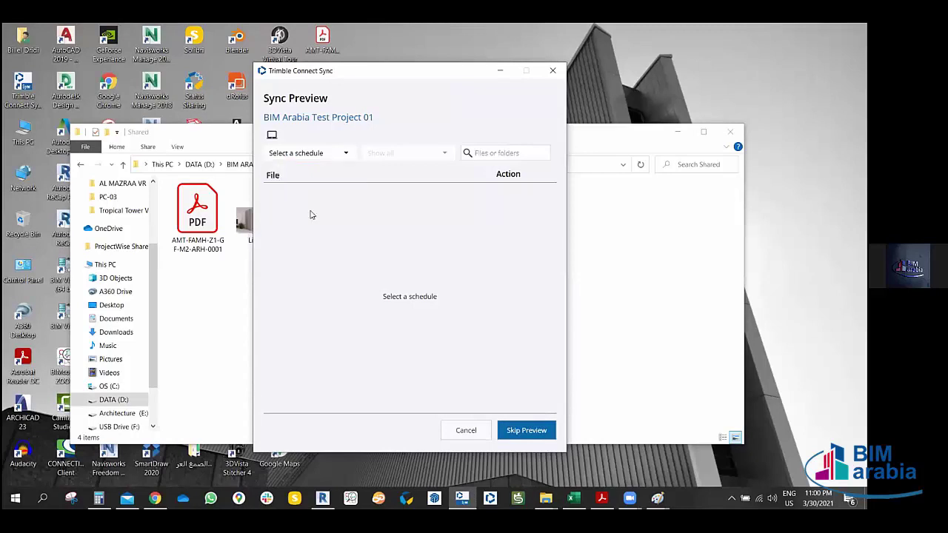
{"action": "left_click", "coordinate": [345, 154]}
{"action": "left_click", "coordinate": [309, 213]}
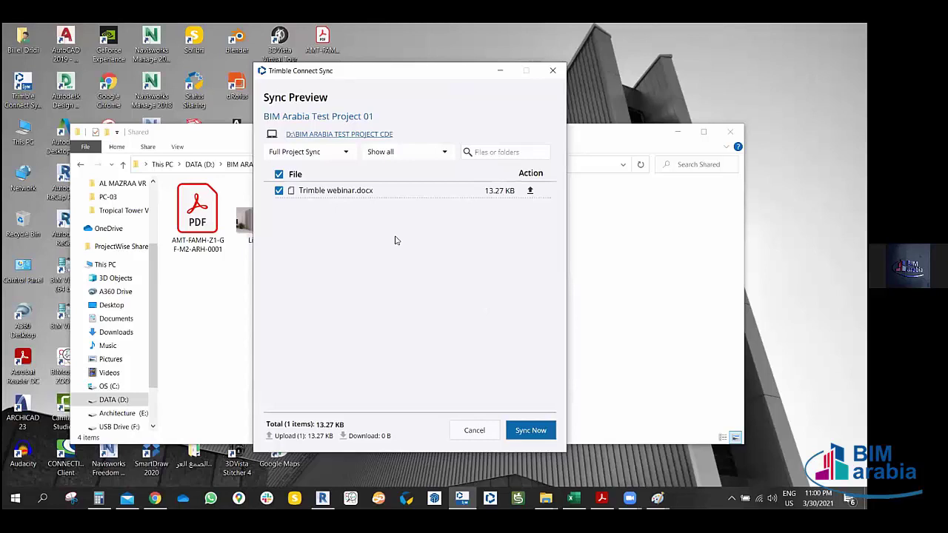
{"action": "left_click", "coordinate": [529, 436]}
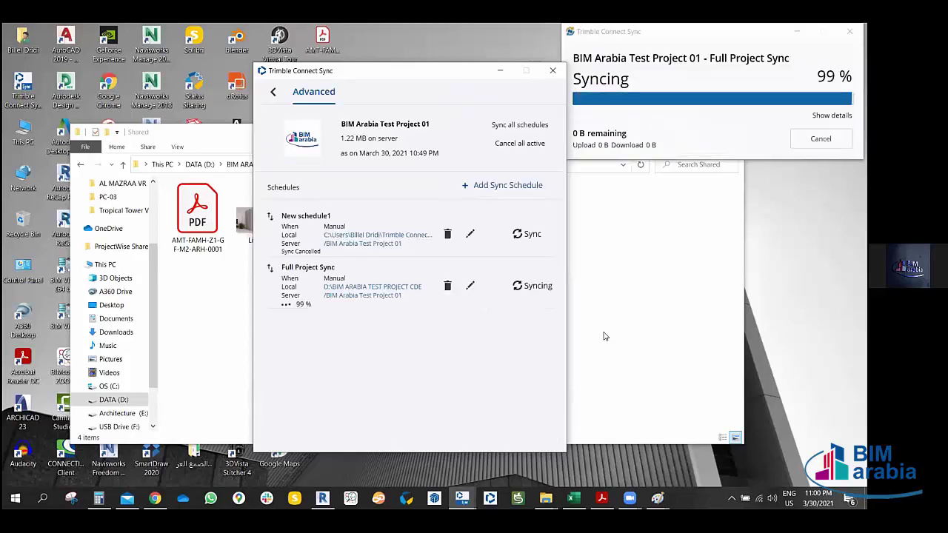
{"action": "left_click", "coordinate": [448, 234]}
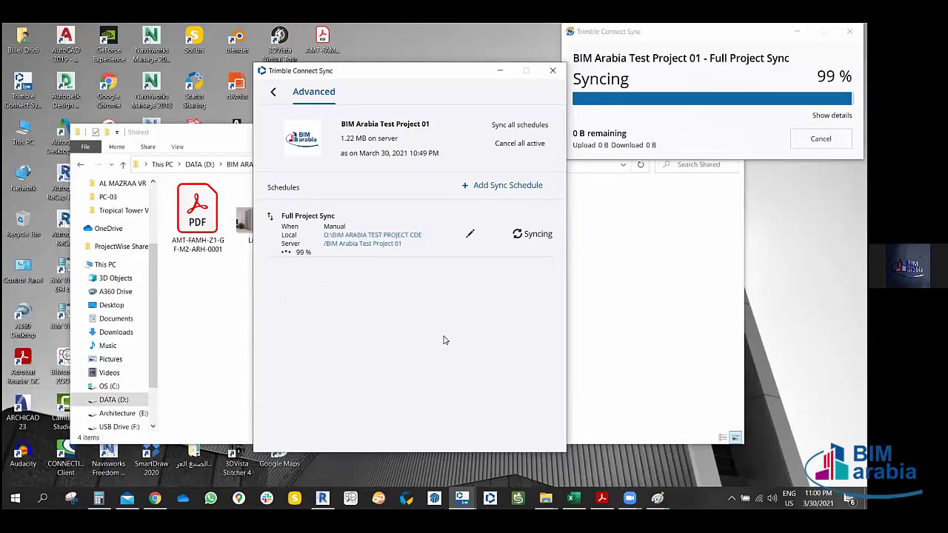
Hide the Sync window and select the Trimble webinar Word file in Explorer
{"action": "left_click", "coordinate": [273, 91]}
{"action": "left_click", "coordinate": [501, 72]}
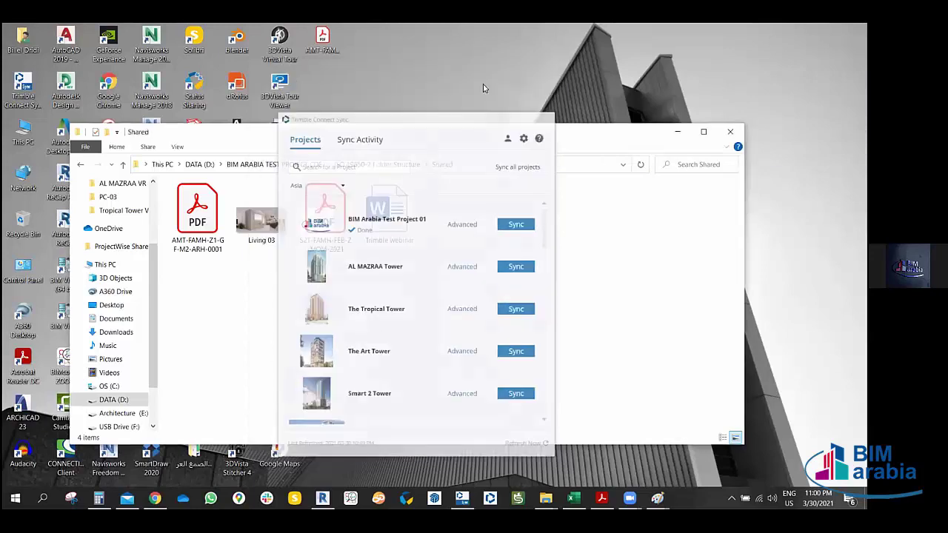
{"action": "left_click", "coordinate": [415, 232]}
{"action": "left_click", "coordinate": [584, 300]}
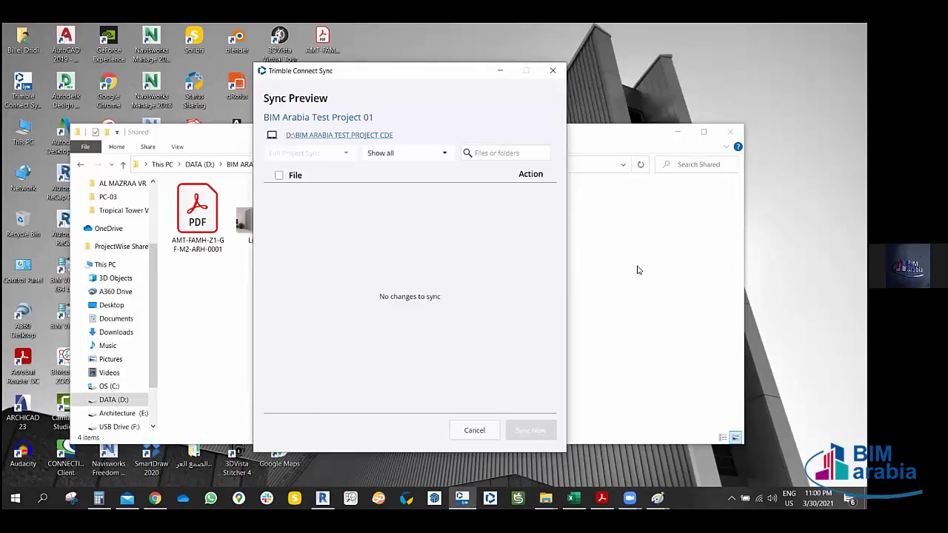
{"action": "left_click", "coordinate": [504, 77]}
{"action": "left_click", "coordinate": [385, 220]}
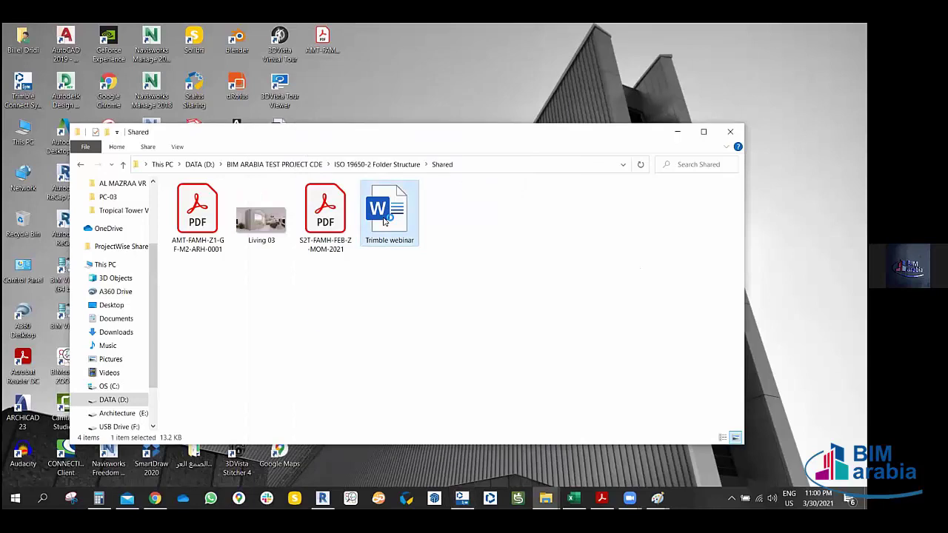
Open Trimble webinar in Word, delete all its text, and save and close it
{"action": "double_click", "coordinate": [384, 220]}
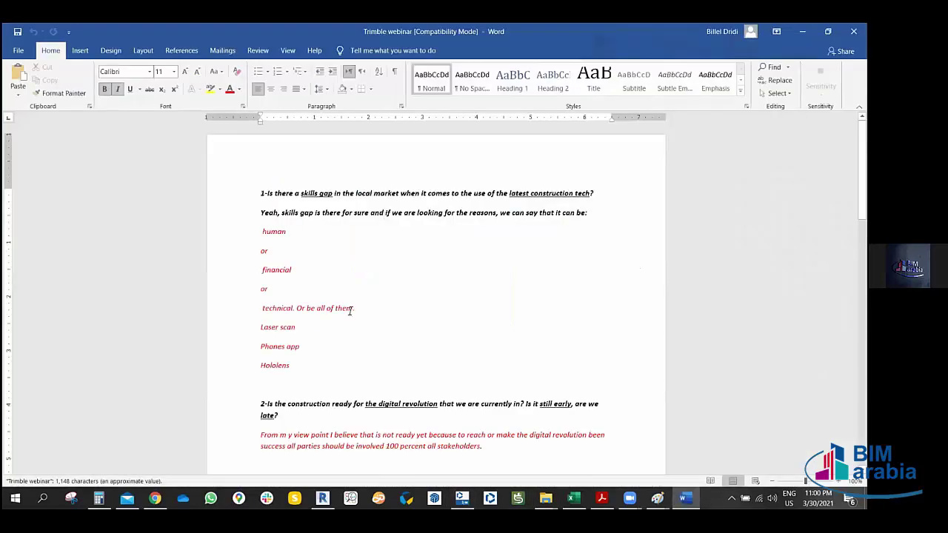
{"action": "scroll", "coordinate": [354, 326], "scroll_direction": "down", "scroll_amount": 5}
{"action": "scroll", "coordinate": [371, 333], "scroll_direction": "down", "scroll_amount": 5}
{"action": "key", "text": "ctrl+a"}
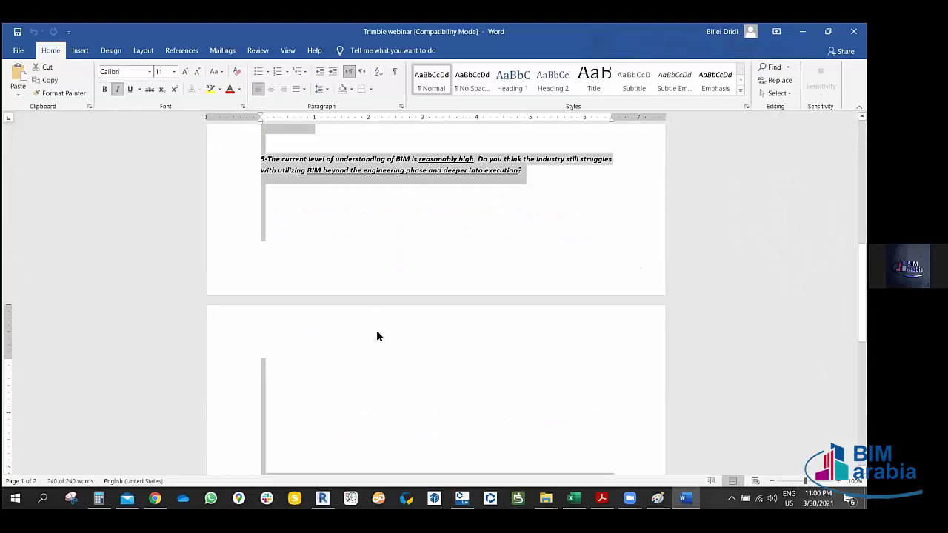
{"action": "key", "text": "Delete"}
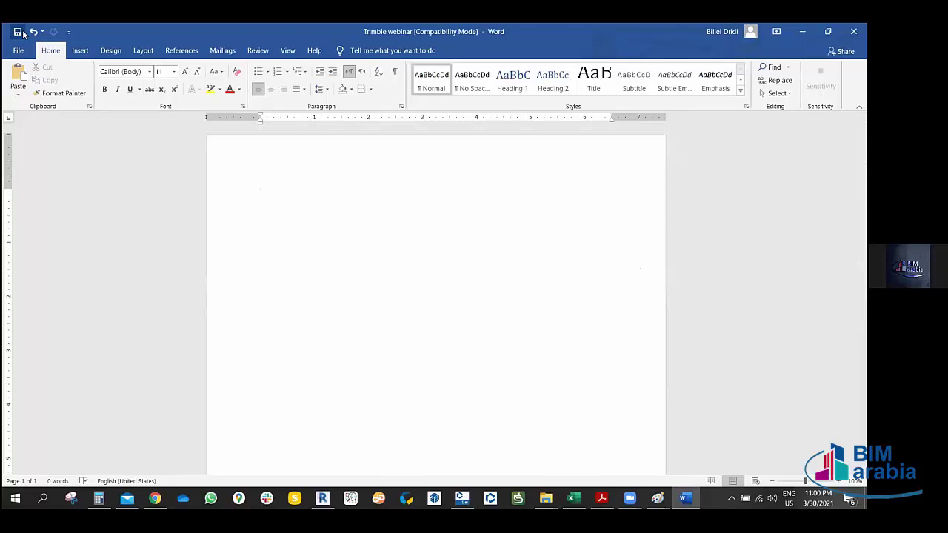
{"action": "key", "text": "alt+F4"}
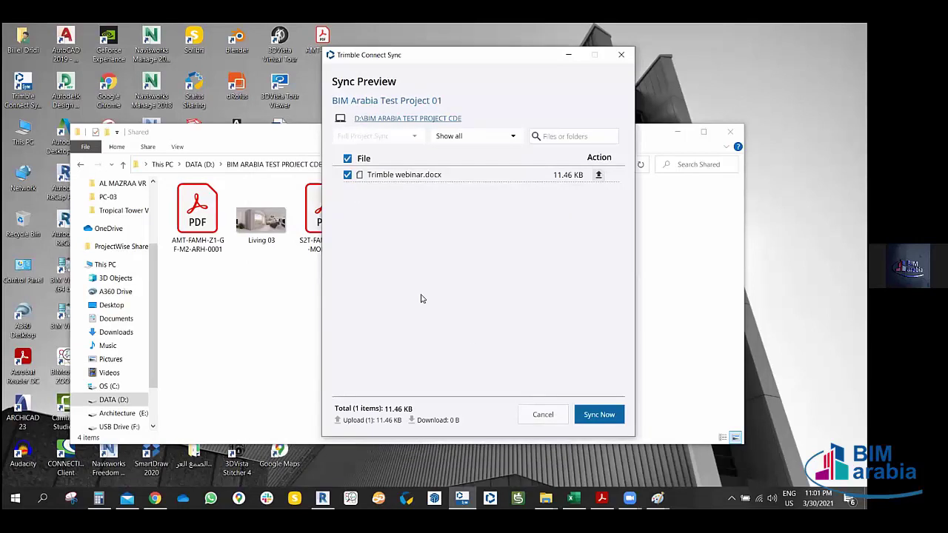
Sync the emptied document to the project and reopen Trimble webinar from Explorer
{"action": "left_click", "coordinate": [612, 419]}
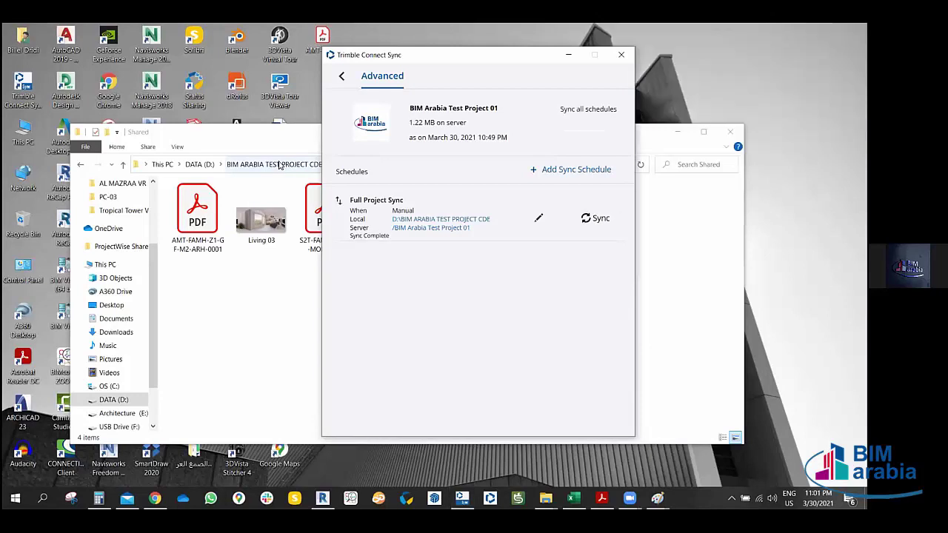
{"action": "left_click", "coordinate": [341, 75]}
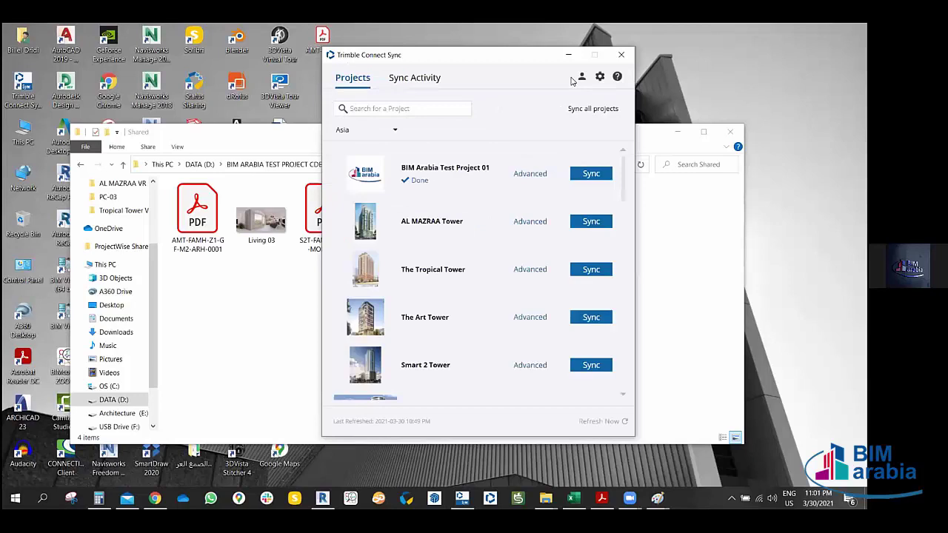
{"action": "double_click", "coordinate": [405, 206]}
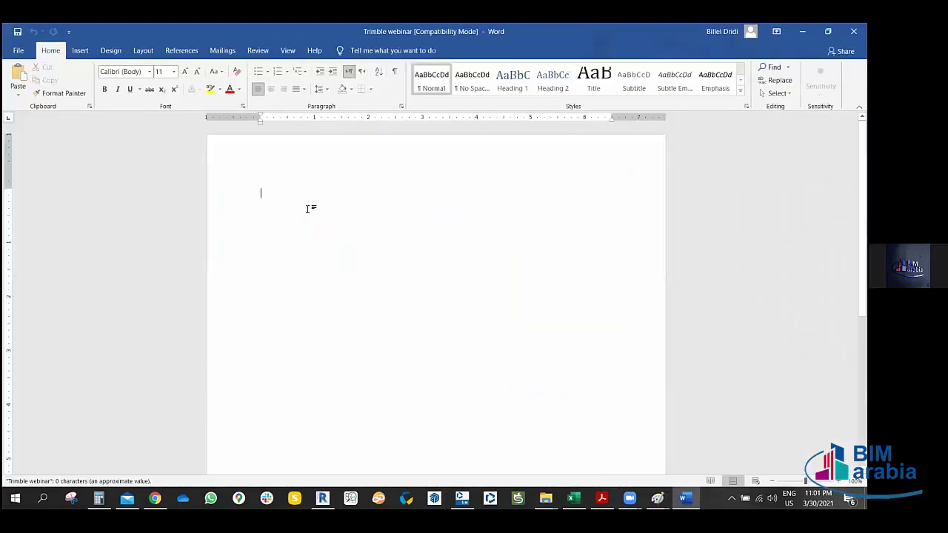
Type a test line 'ghhhh…' into the document, then close Word keeping the line
{"action": "type", "text": "ghhhhhhhhhhhhhhhhhhhhhhhhhhhhhhhhhhhhhhhhhhhhhhhh"}
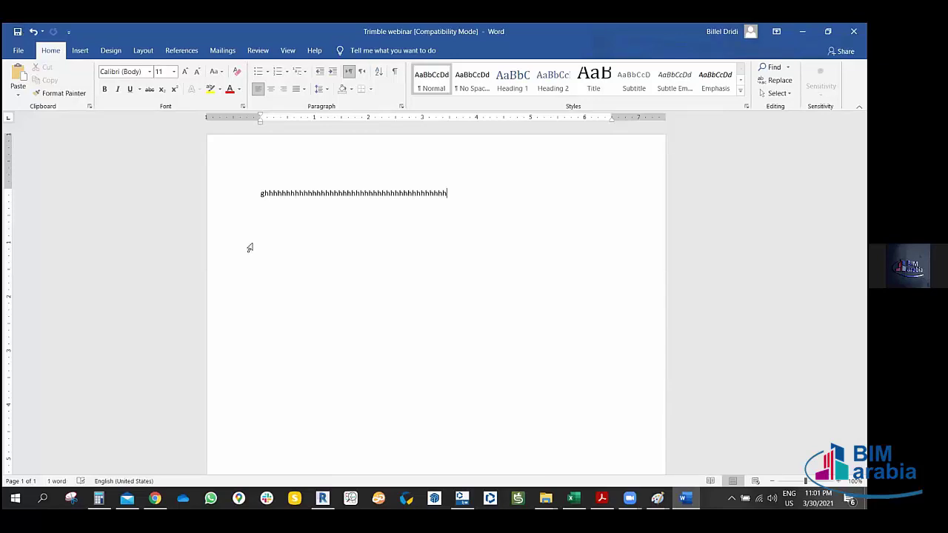
{"action": "left_click", "coordinate": [462, 498]}
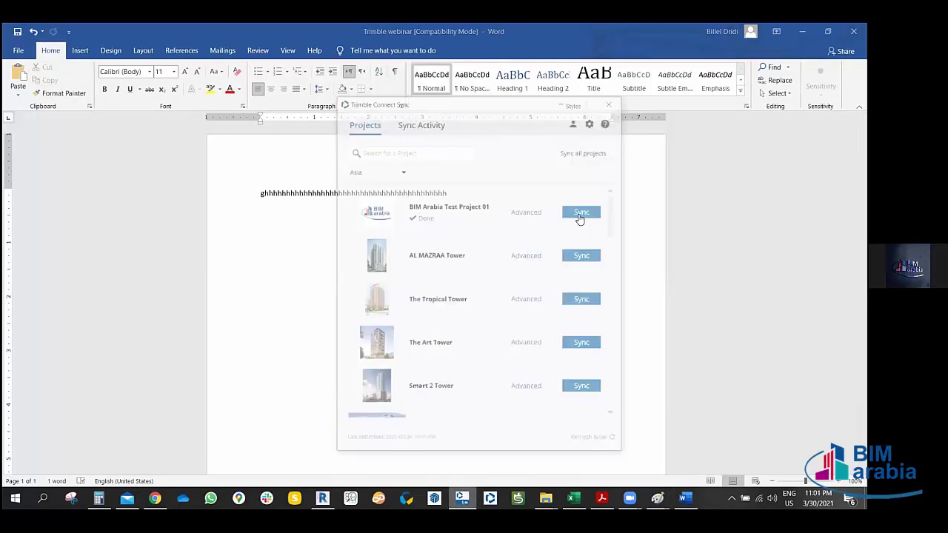
{"action": "left_click", "coordinate": [581, 213]}
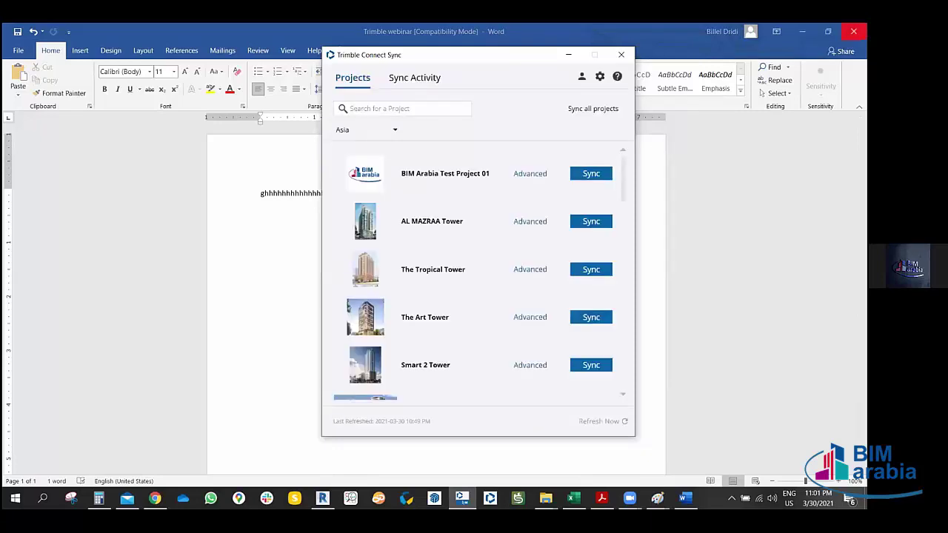
{"action": "left_click", "coordinate": [275, 163]}
{"action": "left_click", "coordinate": [33, 31]}
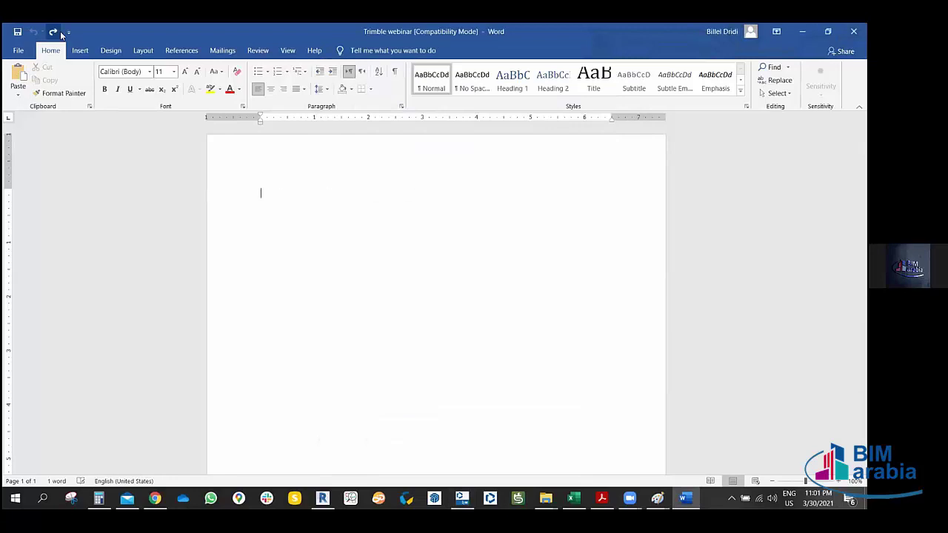
{"action": "left_click", "coordinate": [68, 31]}
{"action": "left_click", "coordinate": [55, 33]}
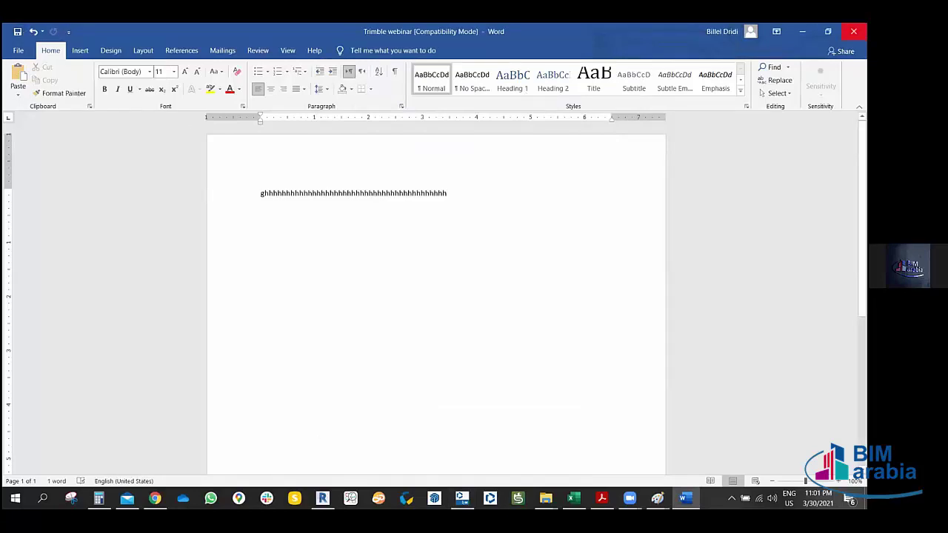
{"action": "left_click", "coordinate": [854, 31]}
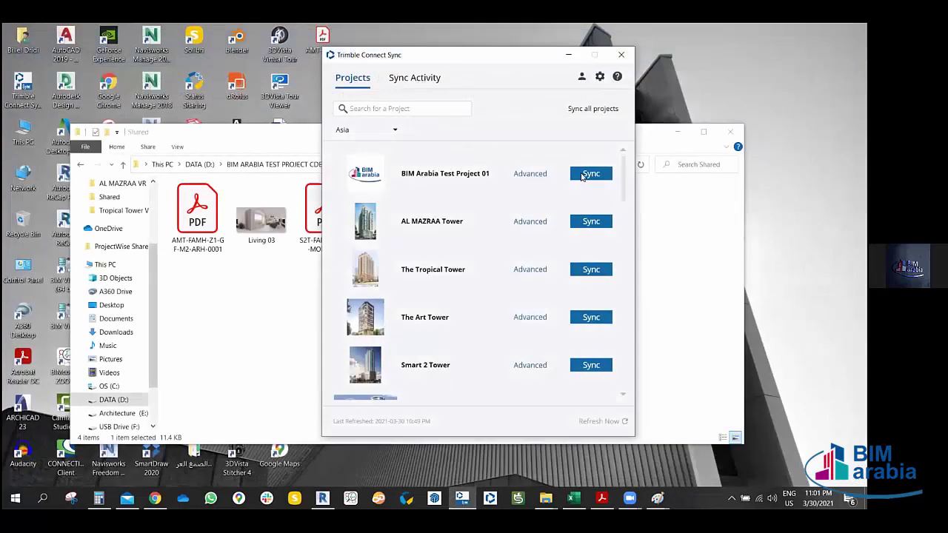
Sync the edited Trimble webinar.docx to BIM Arabia Test Project 01
{"action": "left_click", "coordinate": [582, 176]}
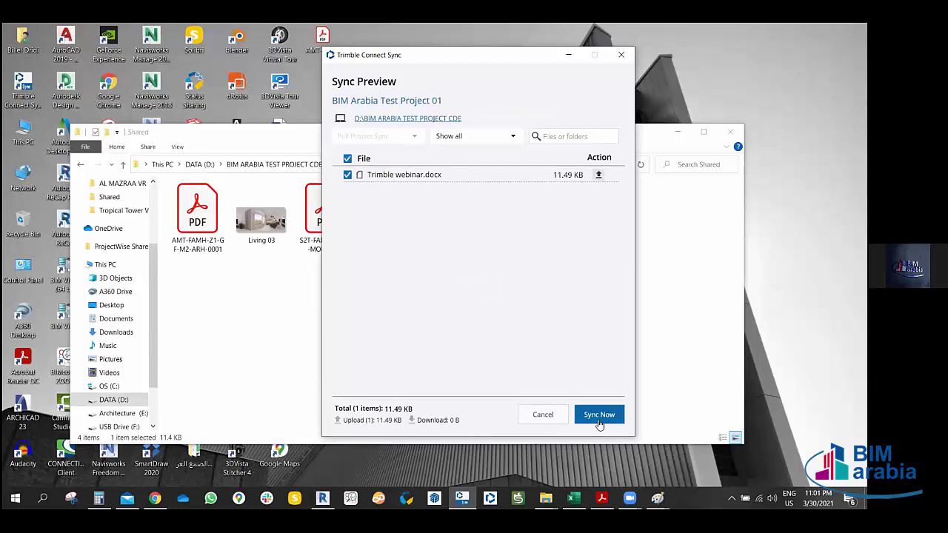
{"action": "left_click", "coordinate": [599, 415]}
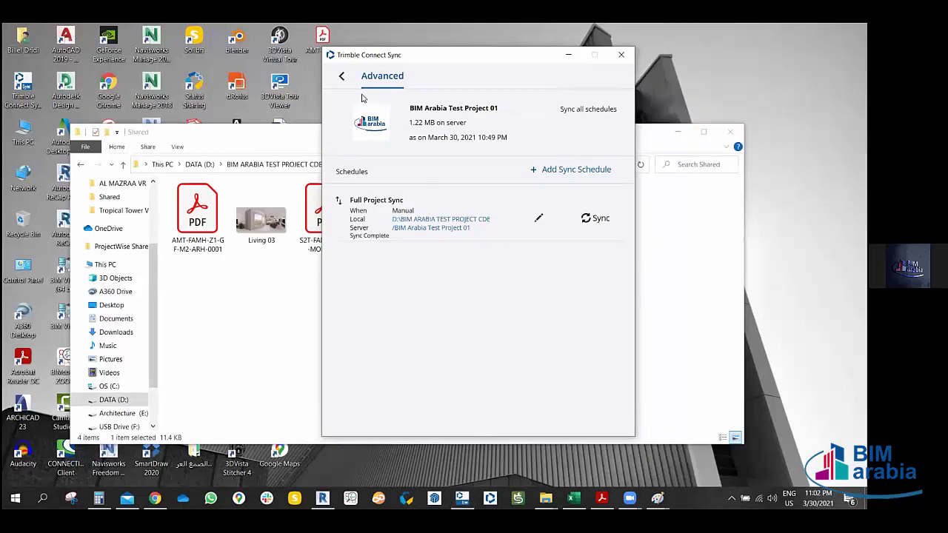
{"action": "left_click", "coordinate": [343, 78]}
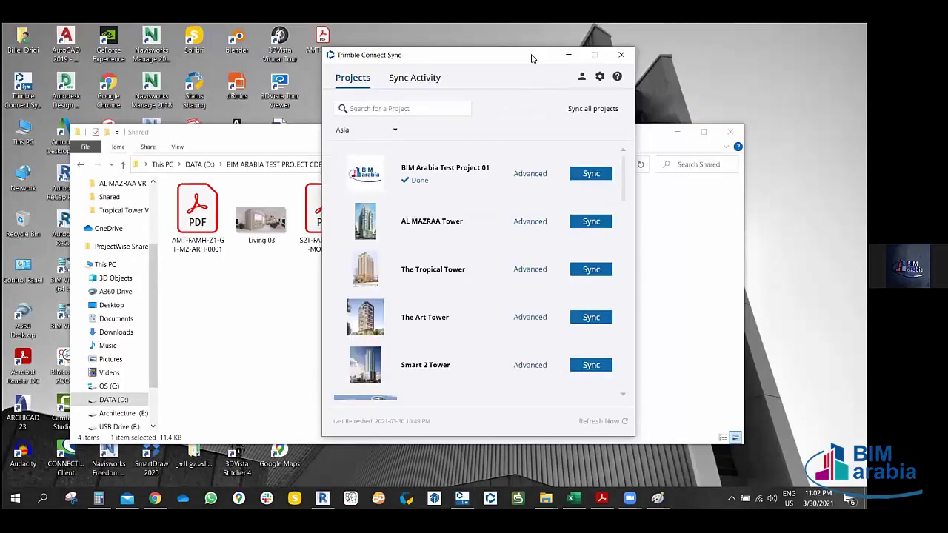
Close File Explorer, move the Sync window aside, and switch to Revit's Home page
{"action": "left_click_drag", "start_coordinate": [531, 59], "coordinate": [476, 97]}
{"action": "left_click", "coordinate": [731, 132]}
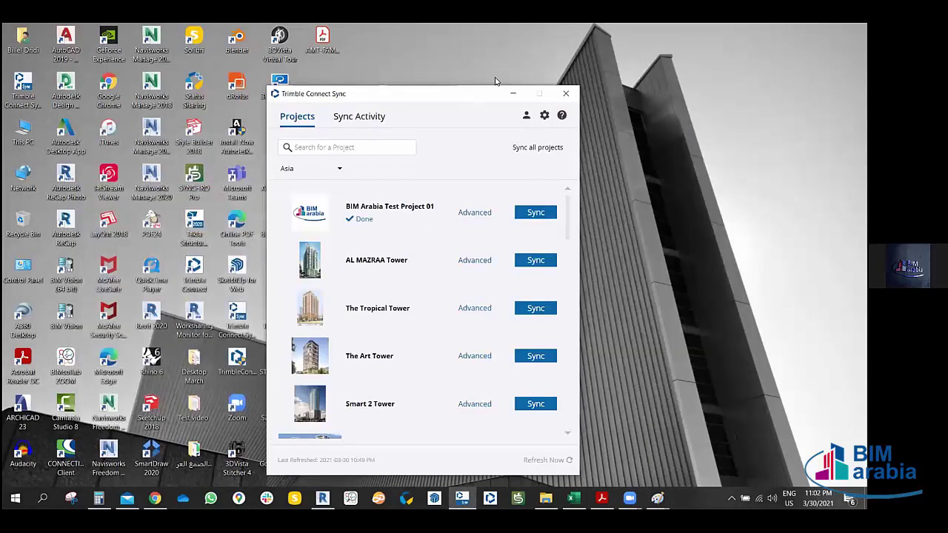
{"action": "mouse_move", "coordinate": [462, 98]}
{"action": "left_mouse_down"}
{"action": "mouse_move", "coordinate": [495, 81]}
{"action": "mouse_move", "coordinate": [481, 75]}
{"action": "left_mouse_up"}
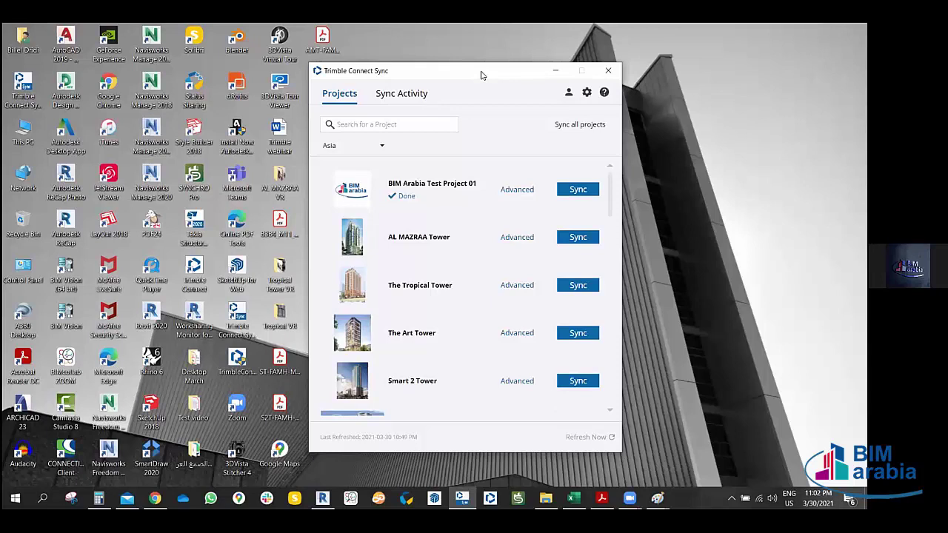
{"action": "left_click", "coordinate": [648, 316]}
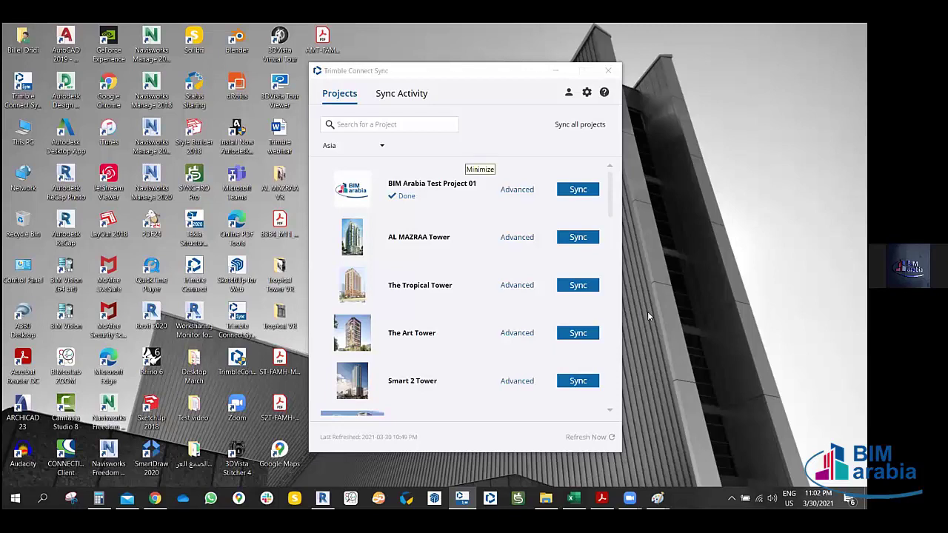
{"action": "left_click", "coordinate": [513, 79]}
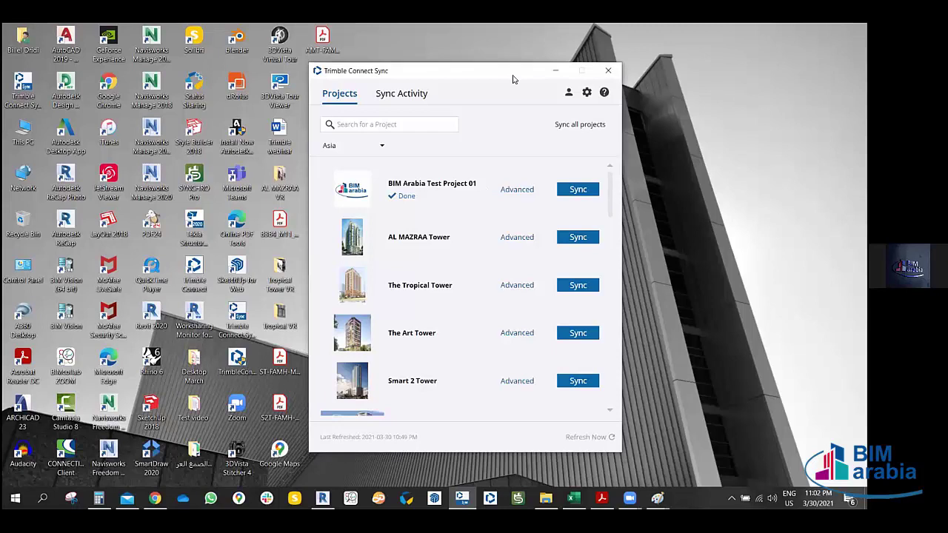
{"action": "left_click_drag", "start_coordinate": [514, 79], "coordinate": [506, 77]}
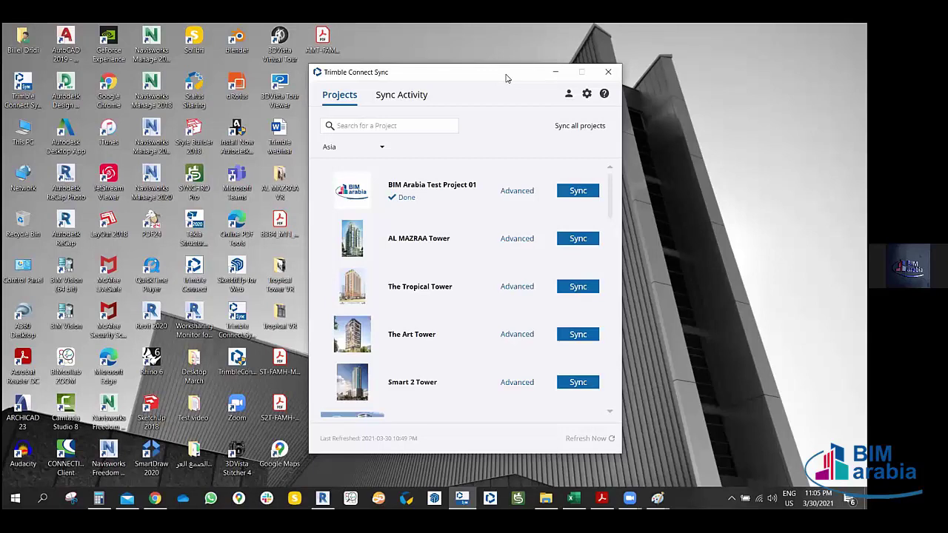
{"action": "left_click", "coordinate": [697, 433]}
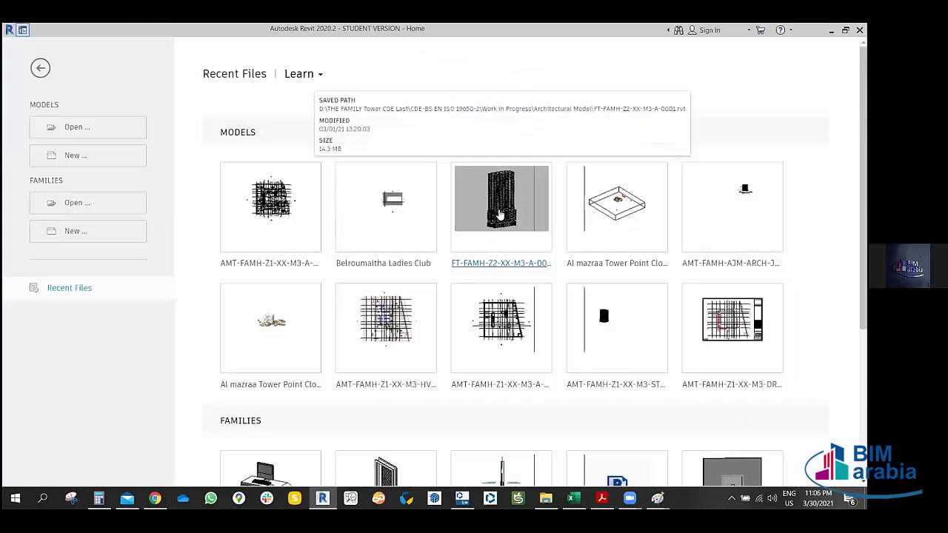
Open FT-FAMH-Z2-XX-M3-A-0001 from Recent Files, ignoring unresolved references, and orbit the tower
{"action": "left_click", "coordinate": [501, 215]}
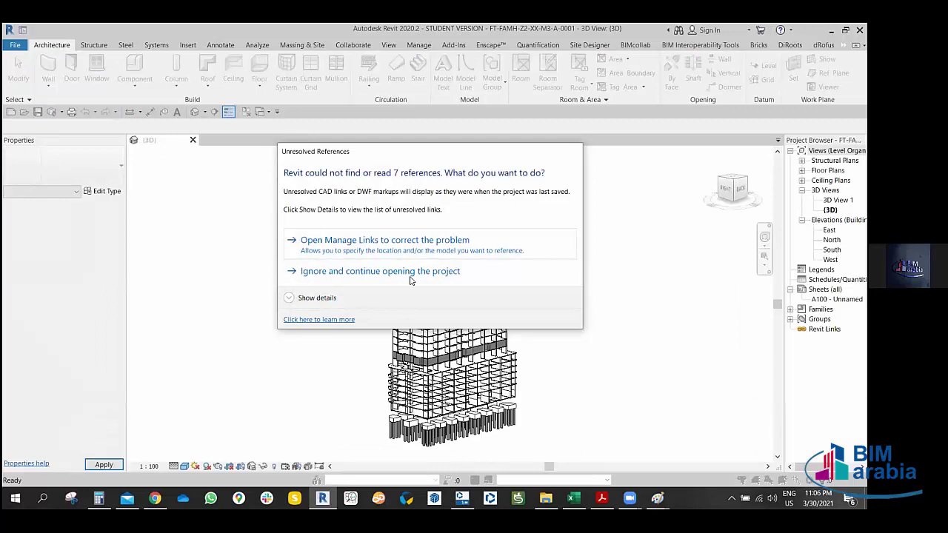
{"action": "left_click", "coordinate": [411, 274]}
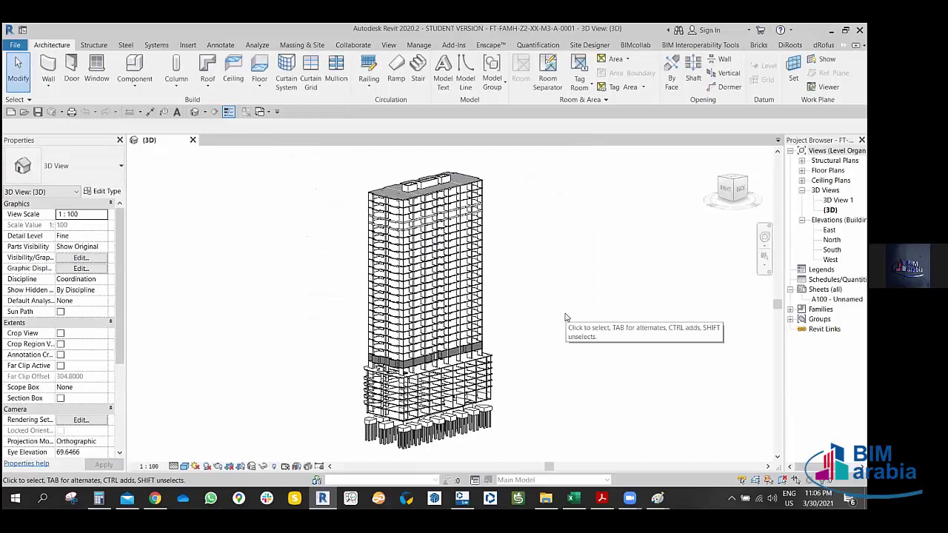
{"action": "mouse_move", "coordinate": [565, 324]}
{"action": "left_mouse_down"}
{"action": "mouse_move", "coordinate": [563, 385]}
{"action": "mouse_move", "coordinate": [489, 328]}
{"action": "mouse_move", "coordinate": [601, 326]}
{"action": "mouse_move", "coordinate": [491, 358]}
{"action": "mouse_move", "coordinate": [527, 331]}
{"action": "mouse_move", "coordinate": [555, 328]}
{"action": "mouse_move", "coordinate": [561, 311]}
{"action": "mouse_move", "coordinate": [573, 313]}
{"action": "mouse_move", "coordinate": [553, 314]}
{"action": "mouse_move", "coordinate": [529, 283]}
{"action": "left_mouse_up"}
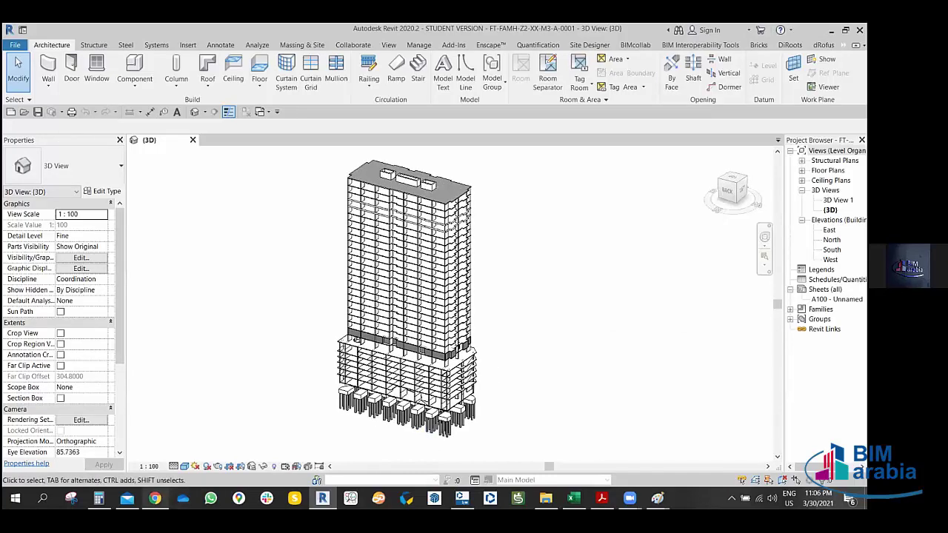
Browse The Family Tower > CDE-BS EN ISO 19650-2 > Work in Progress > Architectural Model and select the .rvt
{"action": "left_click", "coordinate": [163, 449]}
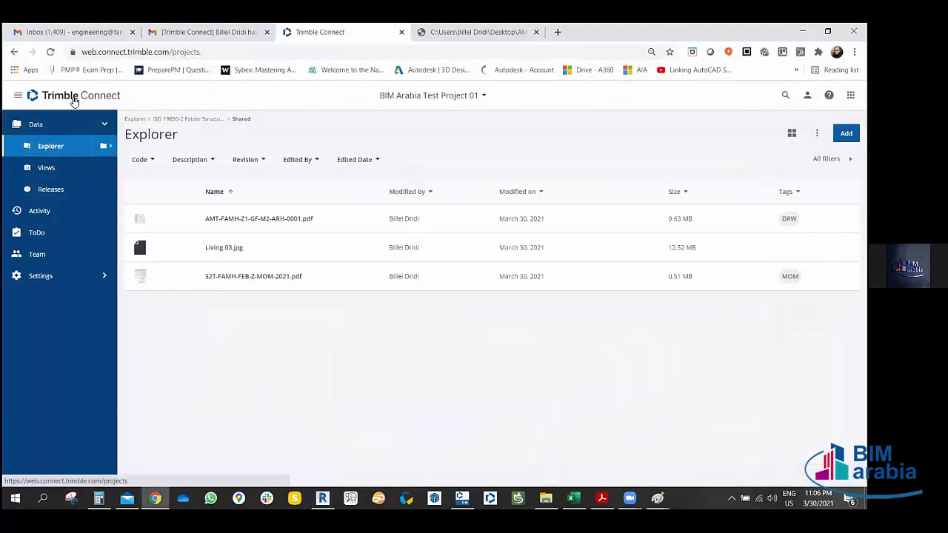
{"action": "left_click", "coordinate": [74, 100]}
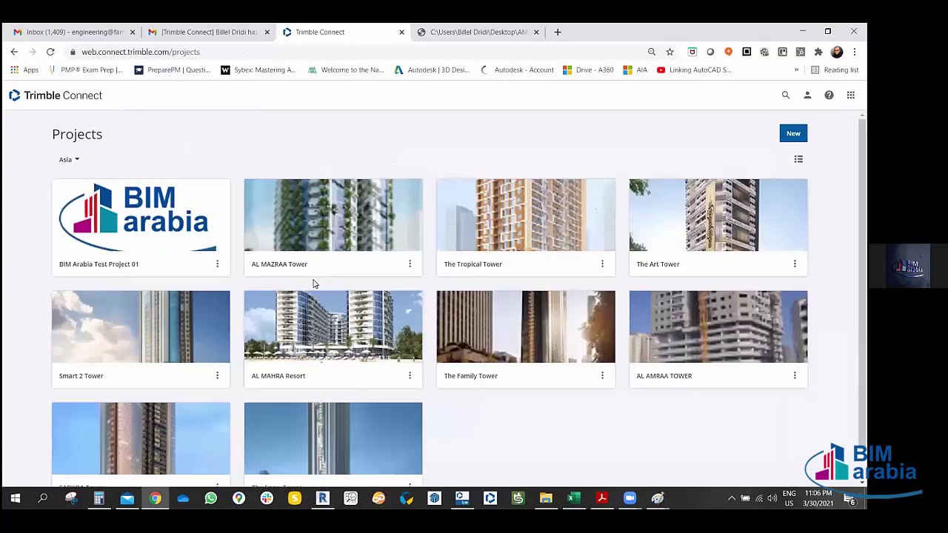
{"action": "left_click", "coordinate": [361, 247]}
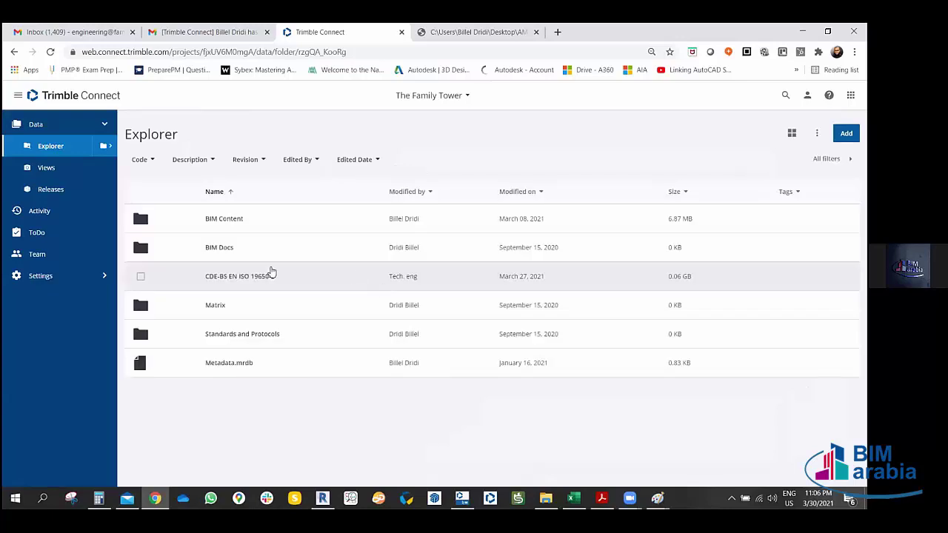
{"action": "left_click", "coordinate": [238, 277]}
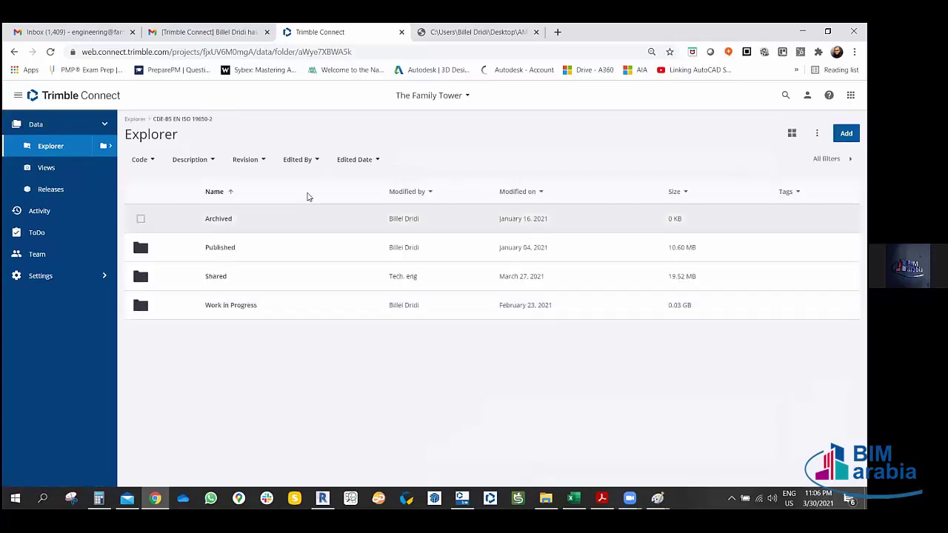
{"action": "left_click", "coordinate": [226, 308]}
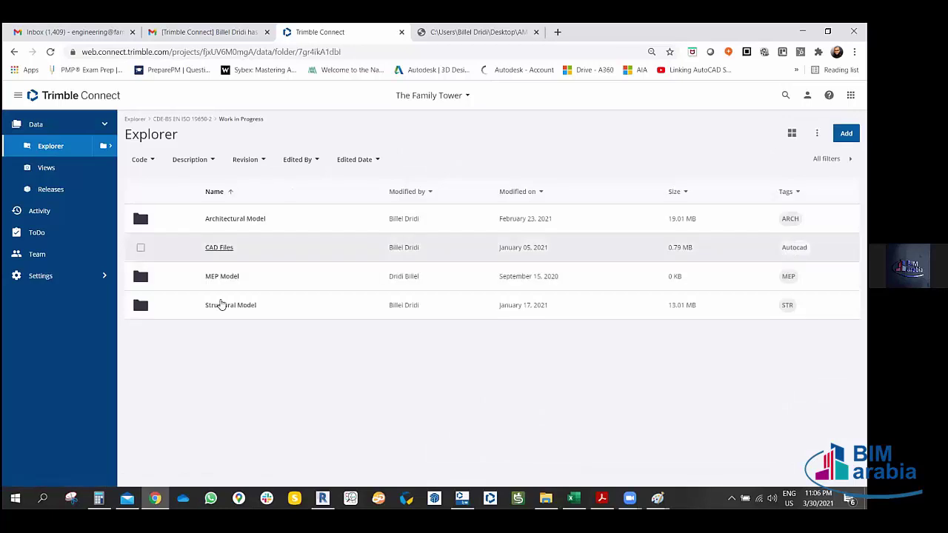
{"action": "left_click", "coordinate": [235, 216]}
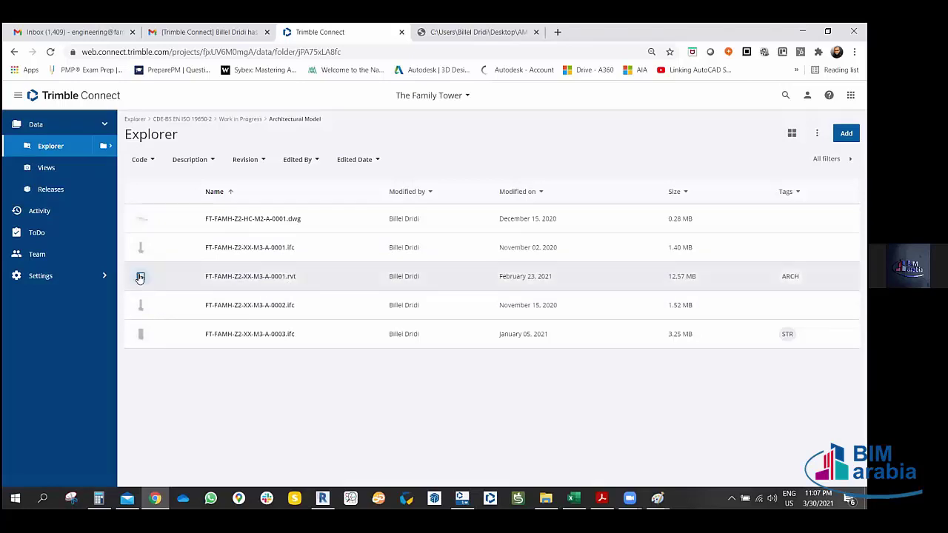
{"action": "left_click", "coordinate": [141, 276]}
View the .rvt model, then select and view FT-FAMH-Z2-XX-M3-A-0001.ifc as well
{"action": "left_click", "coordinate": [751, 206]}
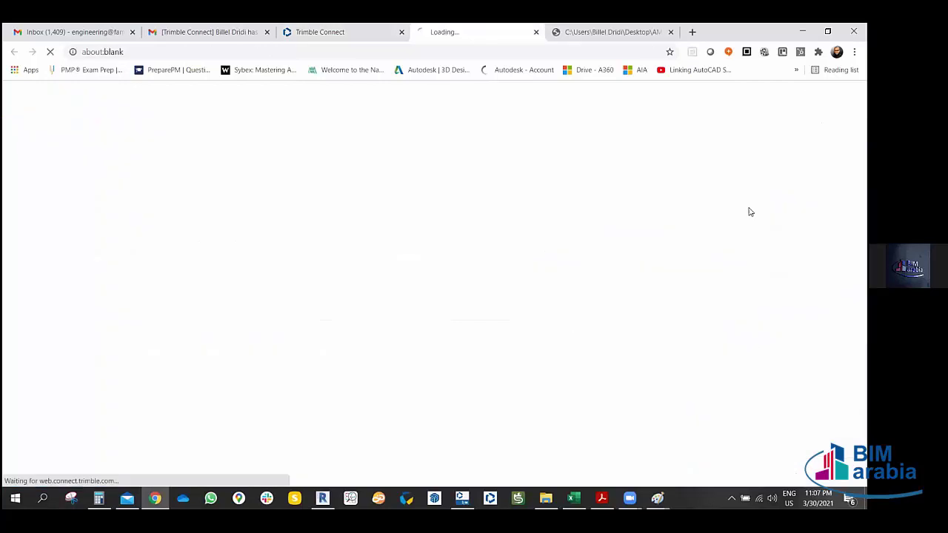
{"action": "left_click", "coordinate": [322, 31]}
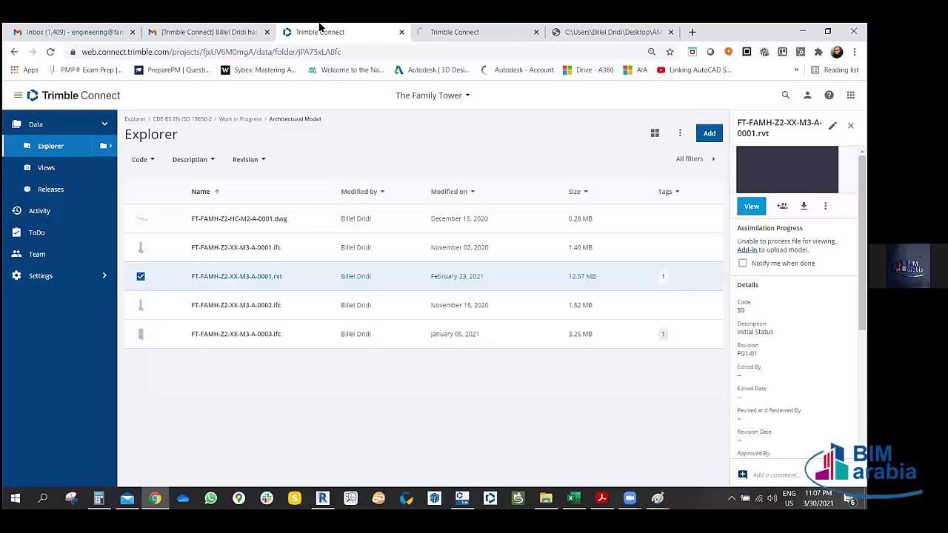
{"action": "left_click", "coordinate": [436, 30]}
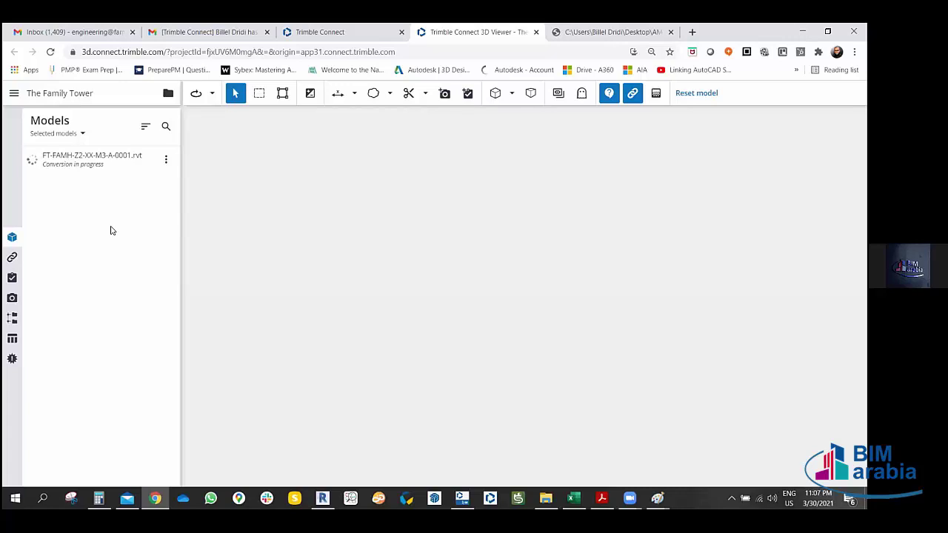
{"action": "left_click", "coordinate": [327, 29]}
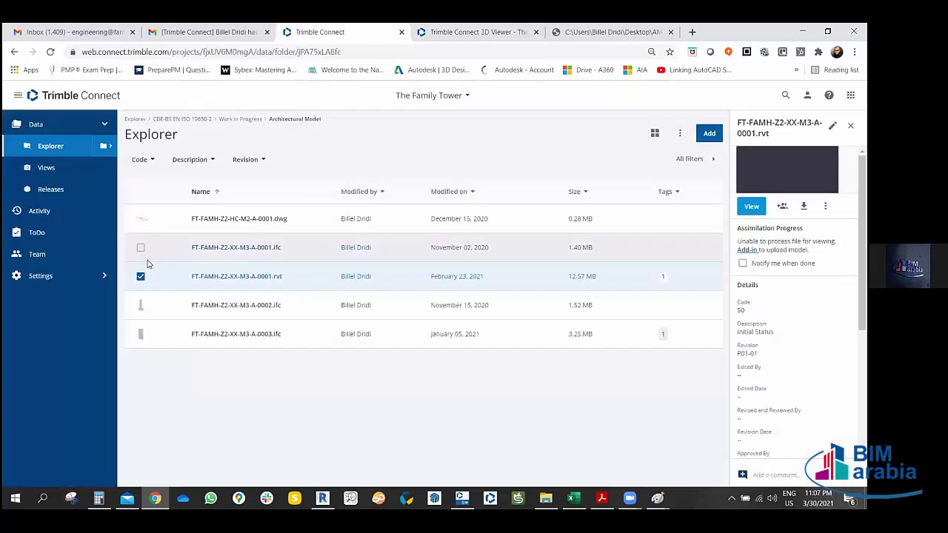
{"action": "left_click", "coordinate": [141, 247]}
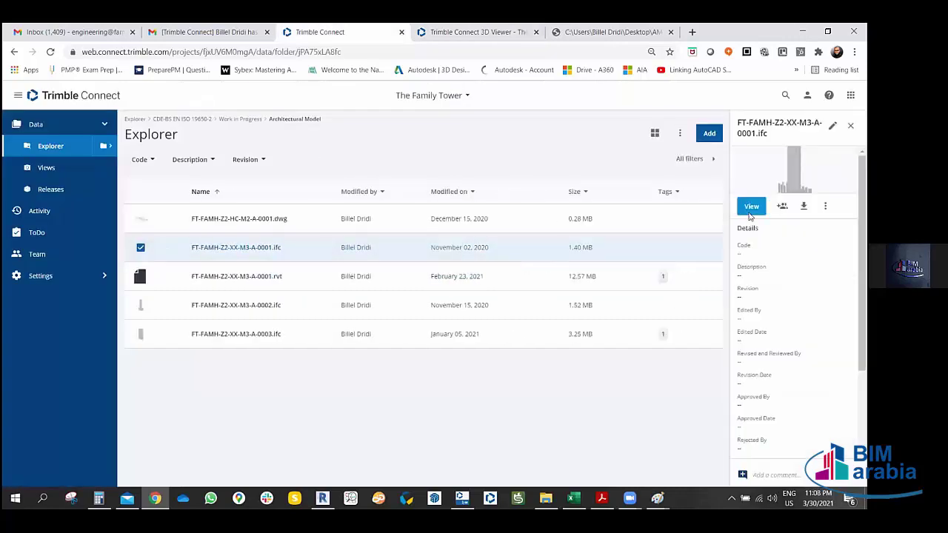
{"action": "left_click", "coordinate": [751, 210]}
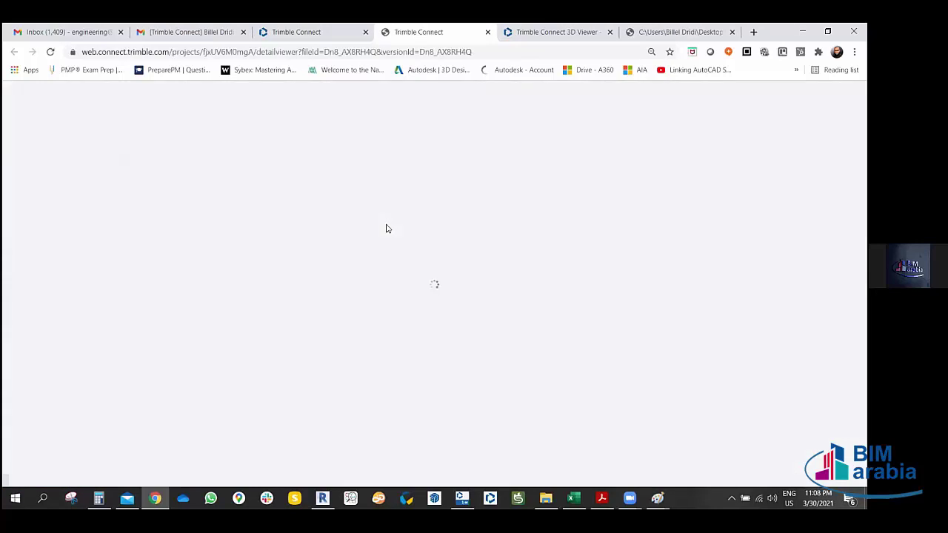
{"action": "left_click", "coordinate": [520, 31]}
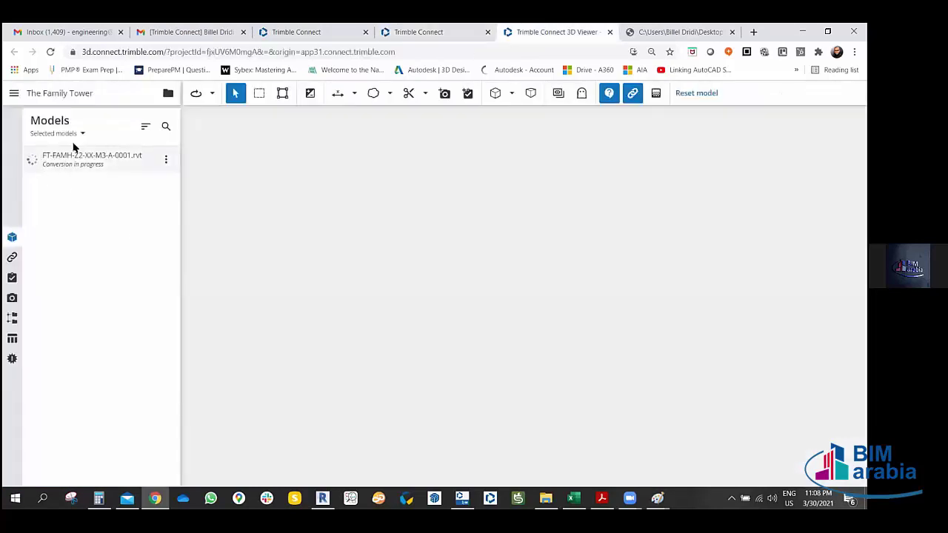
Orbit out to see the whole IFC tower, then go to the FT-FAMH-Z2-XX-M3-A-0001.rvt viewer tab
{"action": "left_click", "coordinate": [436, 37]}
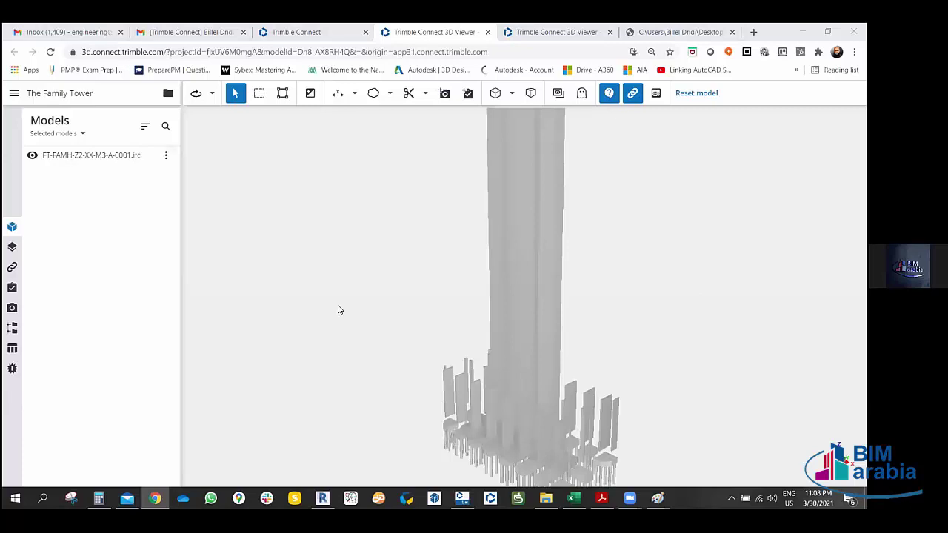
{"action": "mouse_move", "coordinate": [338, 308]}
{"action": "left_mouse_down"}
{"action": "mouse_move", "coordinate": [633, 284]}
{"action": "mouse_move", "coordinate": [391, 299]}
{"action": "left_mouse_up"}
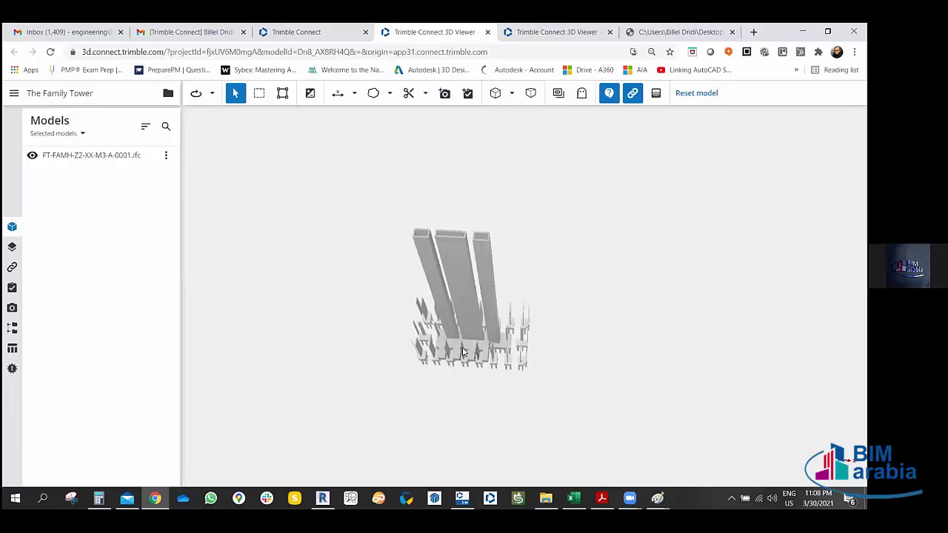
{"action": "left_click", "coordinate": [535, 29]}
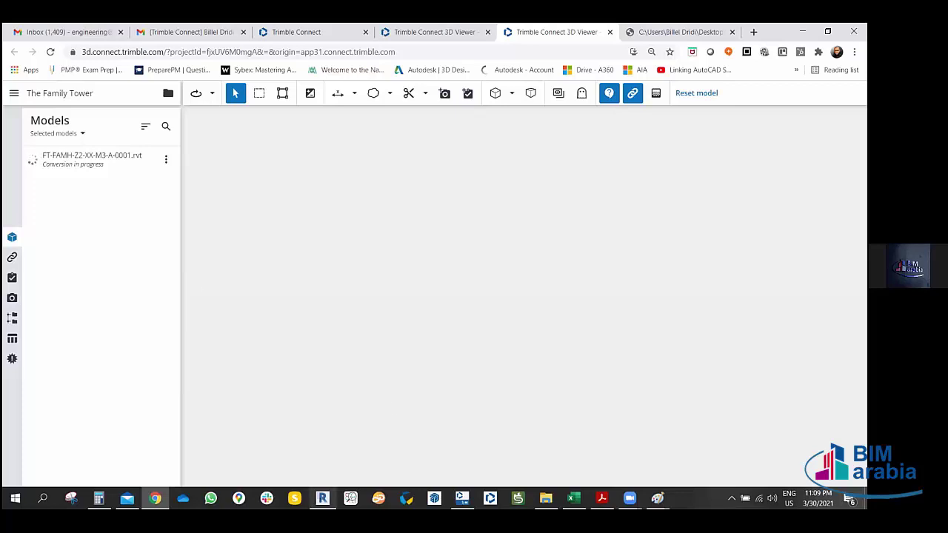
Launch File Uploader from the Trimble dropdown on Revit's Add-Ins tab
{"action": "left_click", "coordinate": [322, 498]}
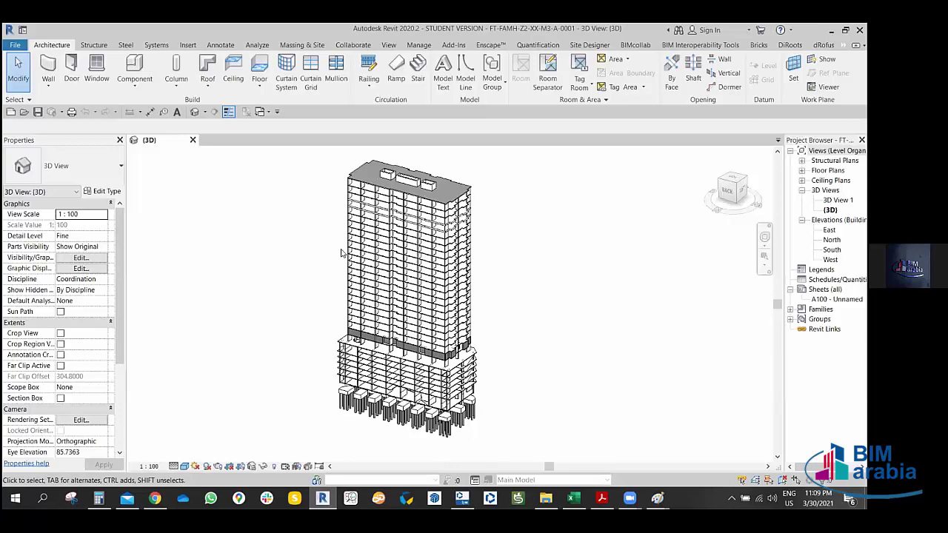
{"action": "key", "text": "alt+Tab"}
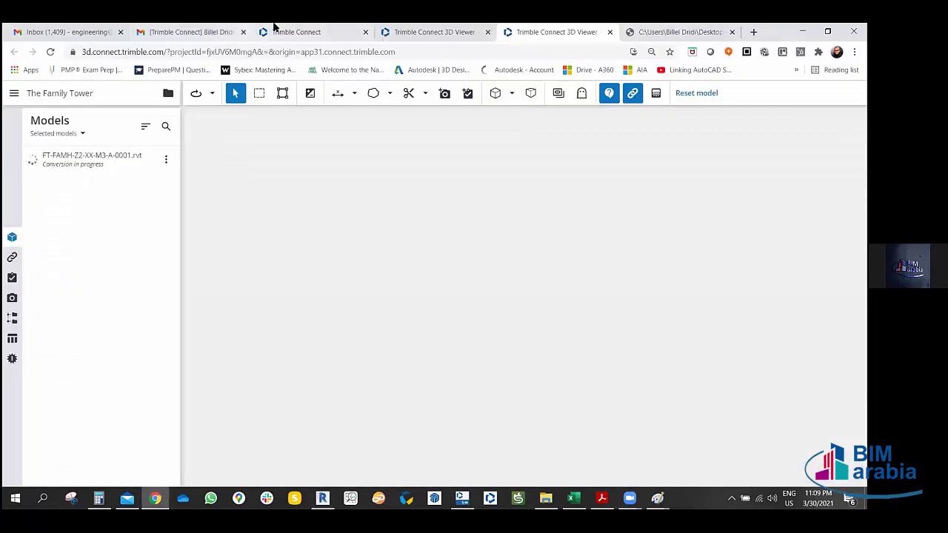
{"action": "left_click", "coordinate": [278, 31]}
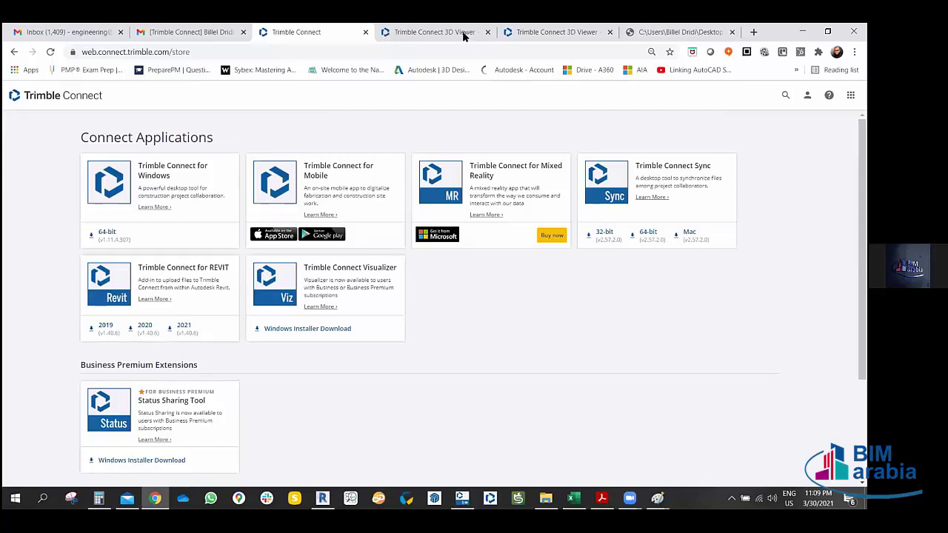
{"action": "key", "text": "alt+Tab"}
{"action": "left_click", "coordinate": [568, 99]}
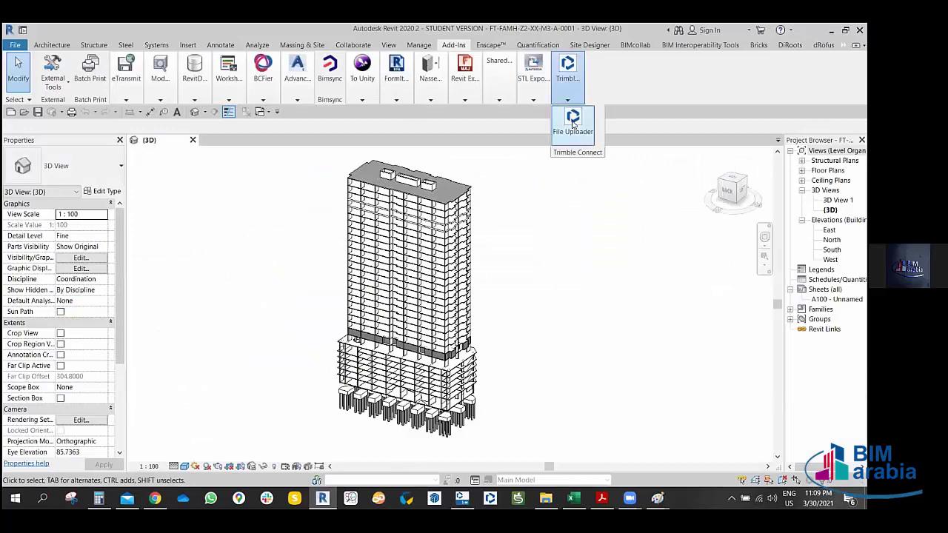
{"action": "left_click", "coordinate": [572, 124]}
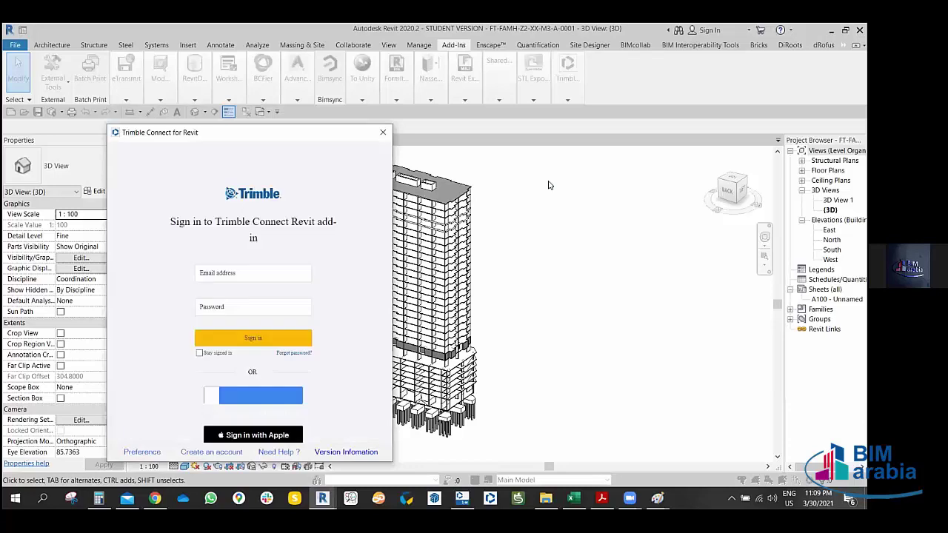
Sign in to the add-in with the saved account e-mail, ticking Stay signed in
{"action": "left_click", "coordinate": [251, 275]}
{"action": "type", "text": "engineering"}
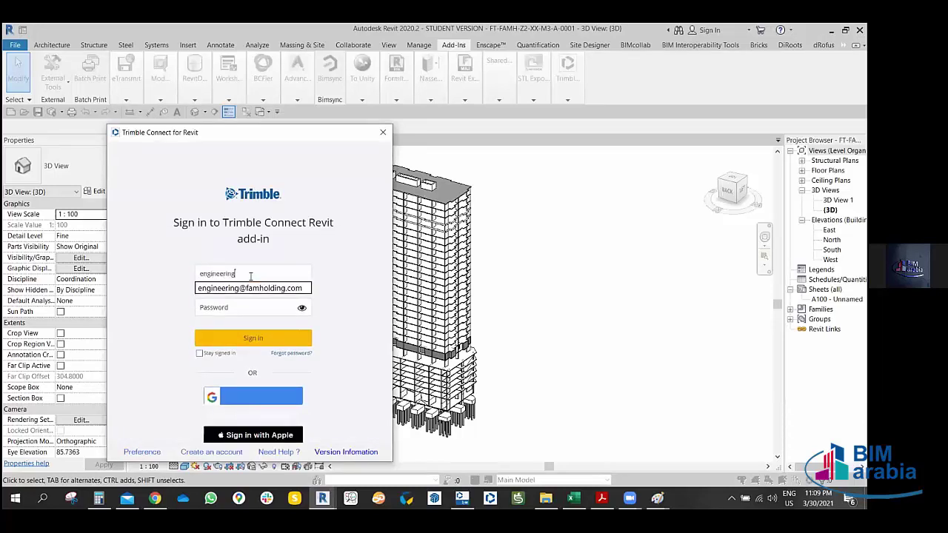
{"action": "left_click", "coordinate": [251, 289]}
{"action": "left_click", "coordinate": [207, 355]}
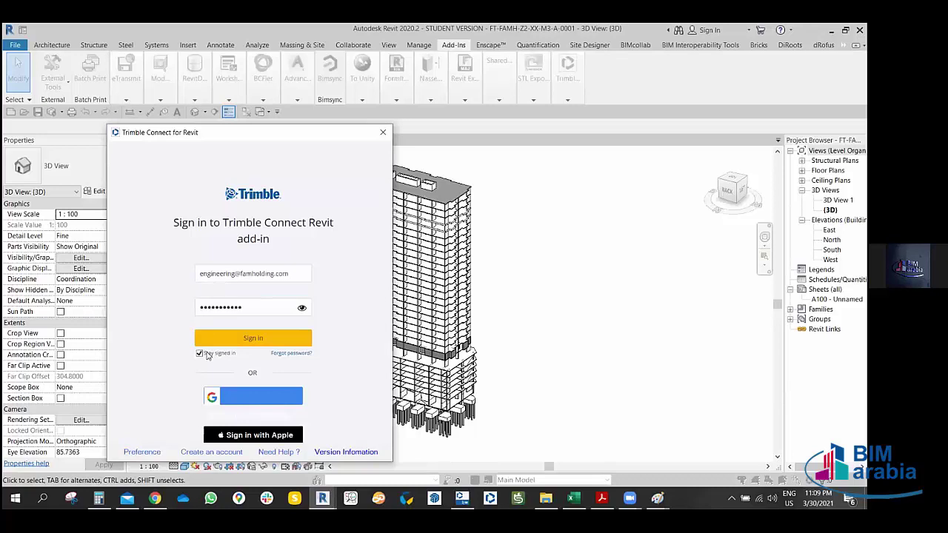
{"action": "left_click", "coordinate": [254, 338]}
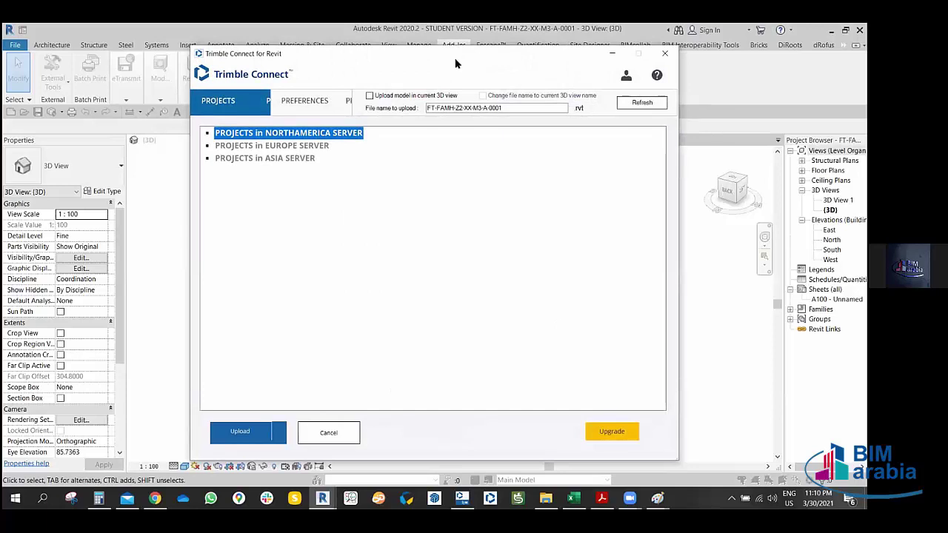
Select Asia server projects and try uploading, dismissing the select-project-and-folder message
{"action": "left_click", "coordinate": [260, 159]}
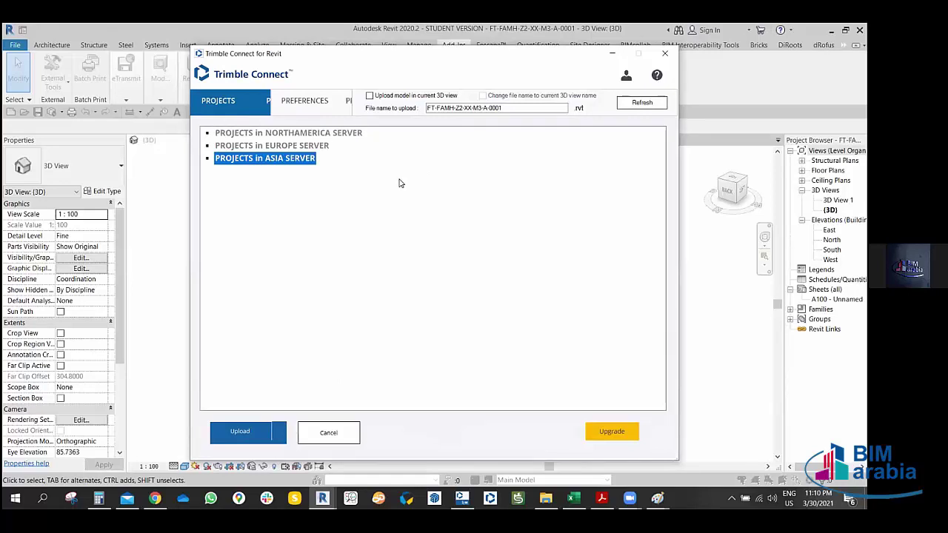
{"action": "left_click", "coordinate": [234, 437]}
{"action": "left_click", "coordinate": [465, 290]}
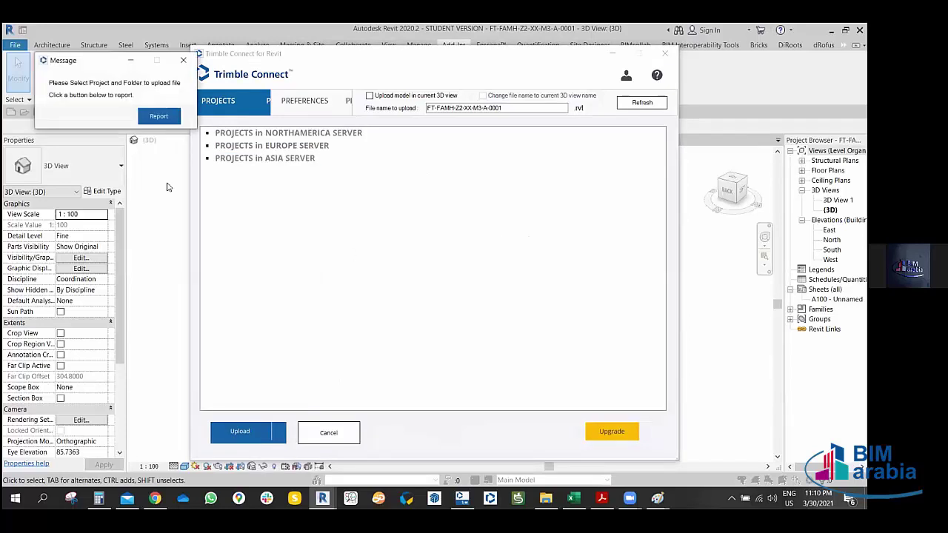
{"action": "left_click", "coordinate": [183, 60]}
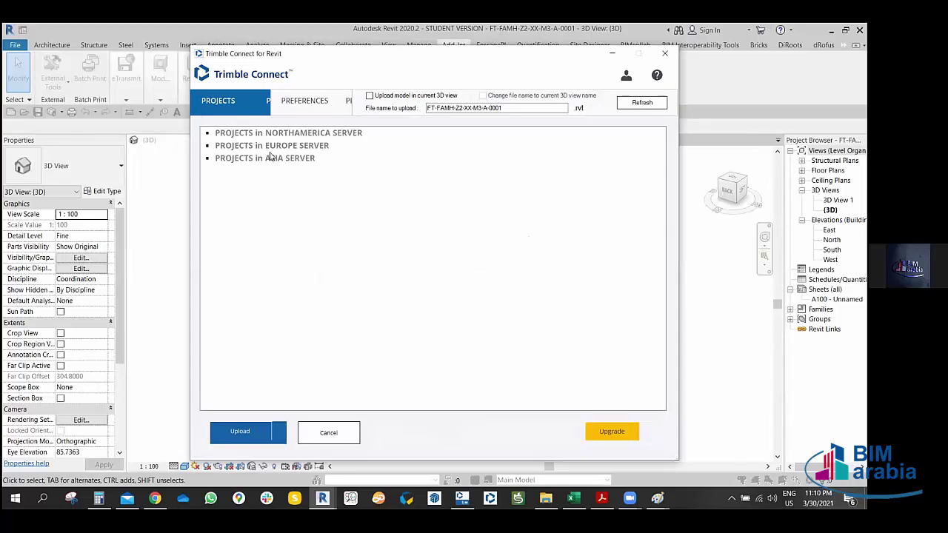
{"action": "left_click", "coordinate": [271, 159]}
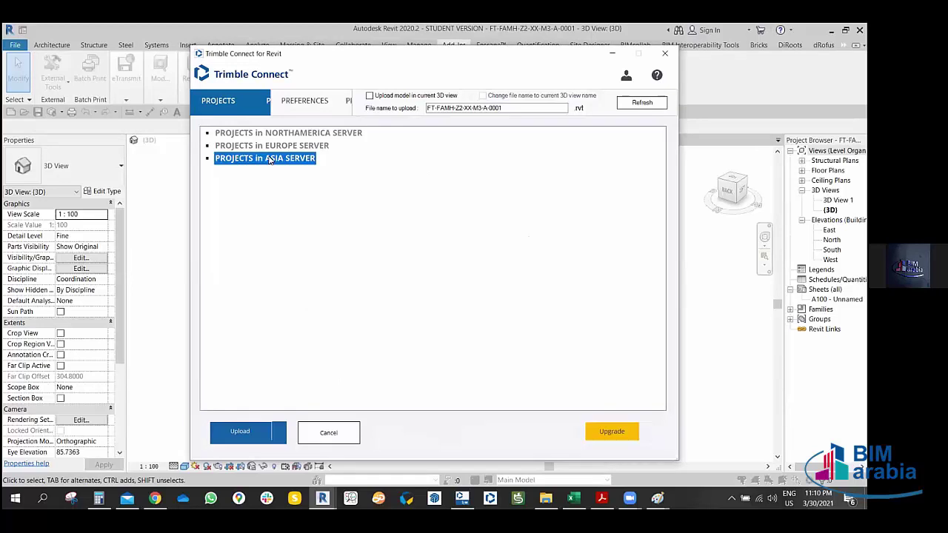
{"action": "left_click", "coordinate": [644, 104]}
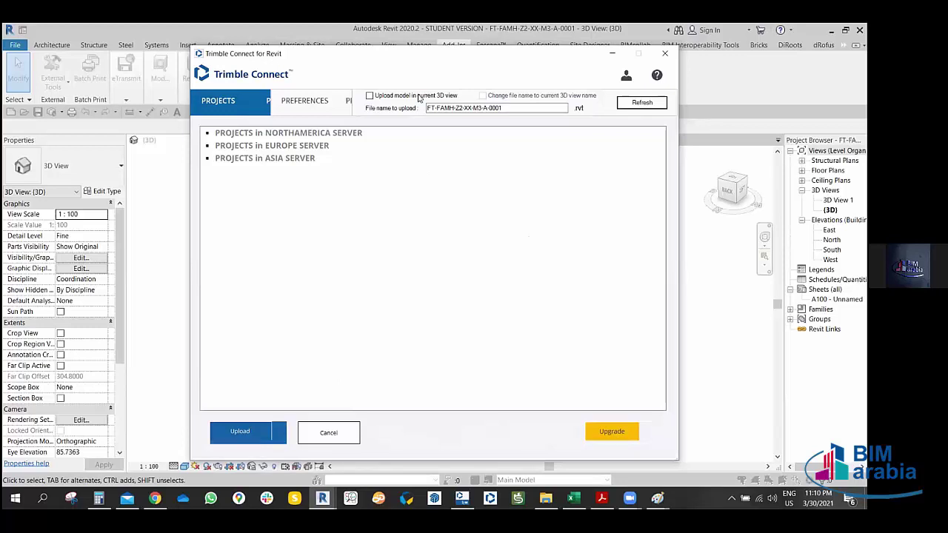
Recheck Asia server projects and preferences, refresh, then open Trimble Connect's web Projects page
{"action": "left_click_drag", "start_coordinate": [303, 88], "coordinate": [261, 89]}
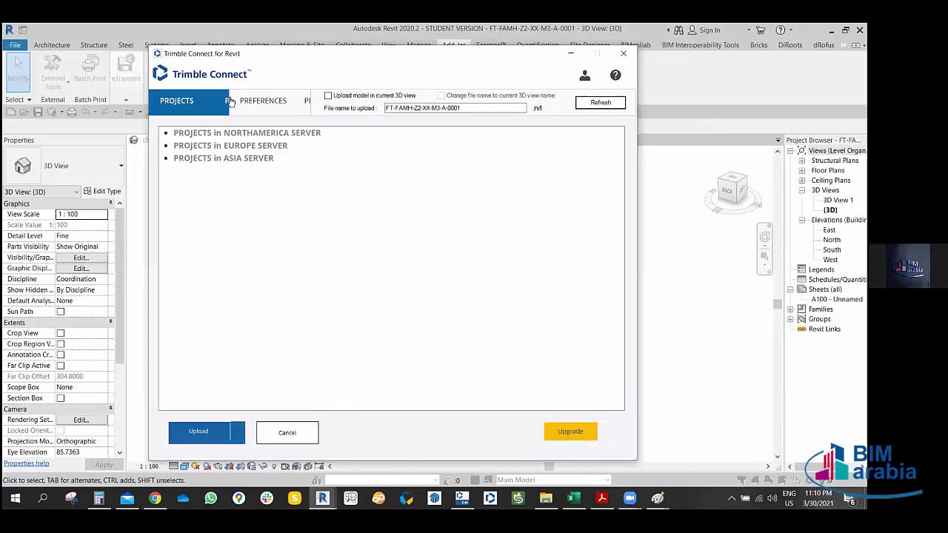
{"action": "left_click", "coordinate": [219, 158]}
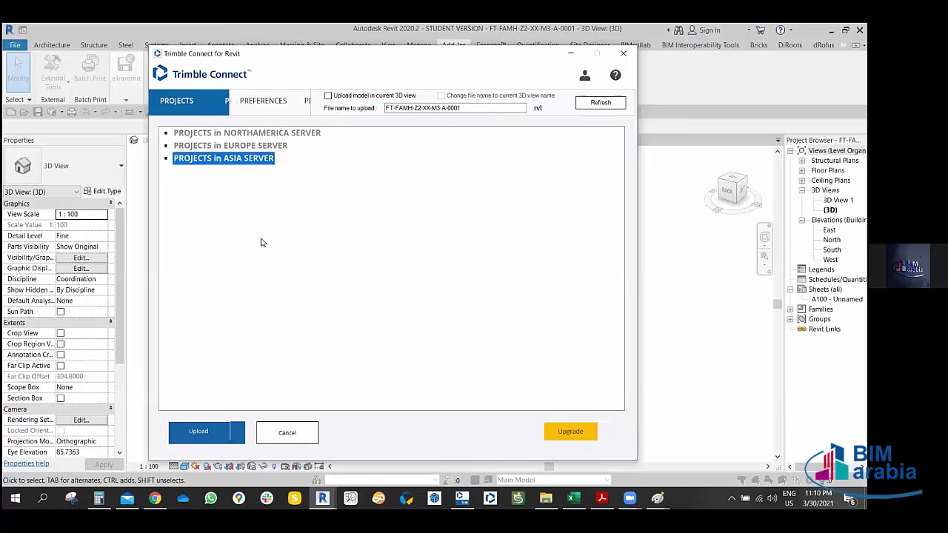
{"action": "left_click", "coordinate": [260, 102]}
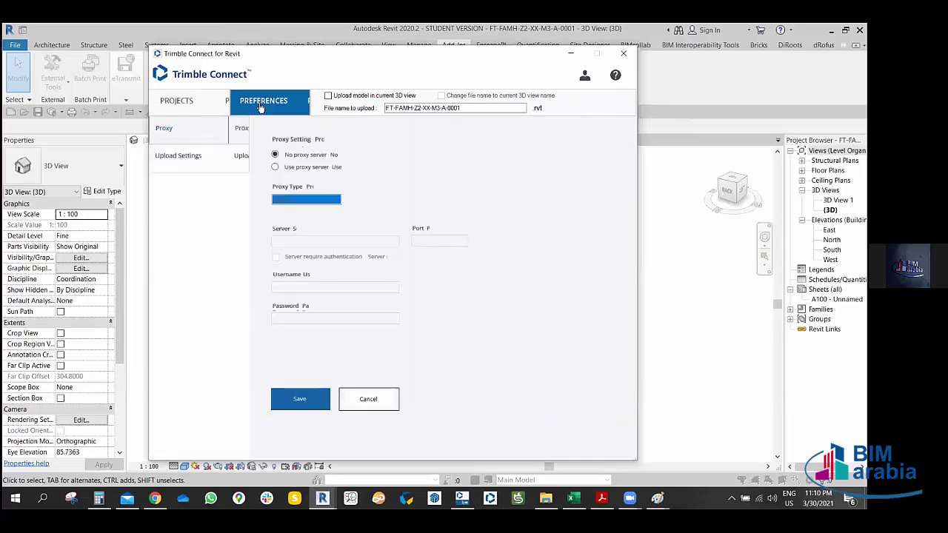
{"action": "left_click", "coordinate": [215, 102]}
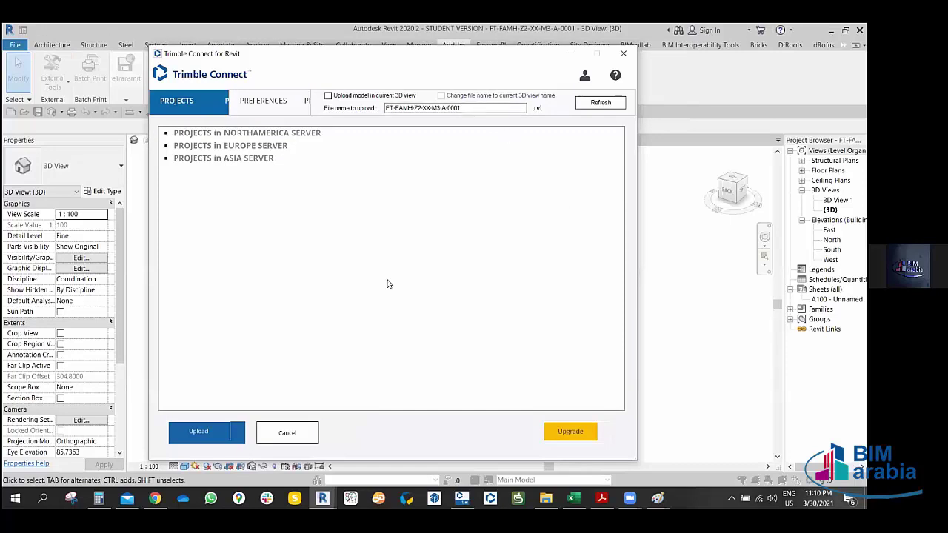
{"action": "left_click", "coordinate": [601, 102]}
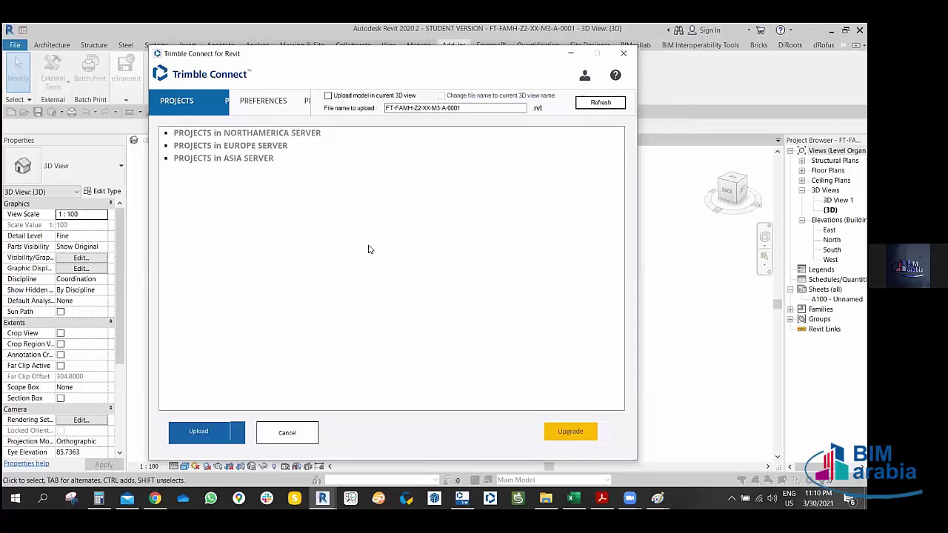
{"action": "left_click", "coordinate": [155, 498]}
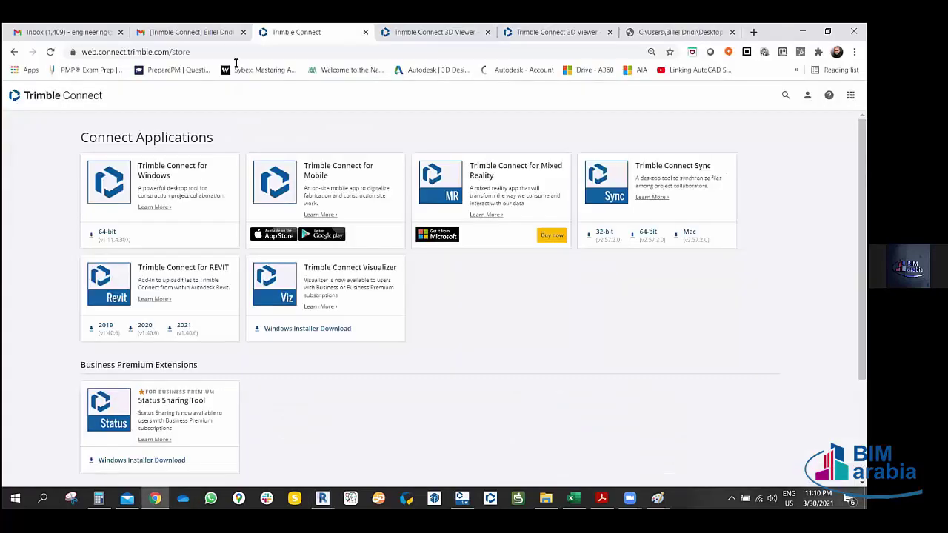
{"action": "left_click", "coordinate": [64, 93]}
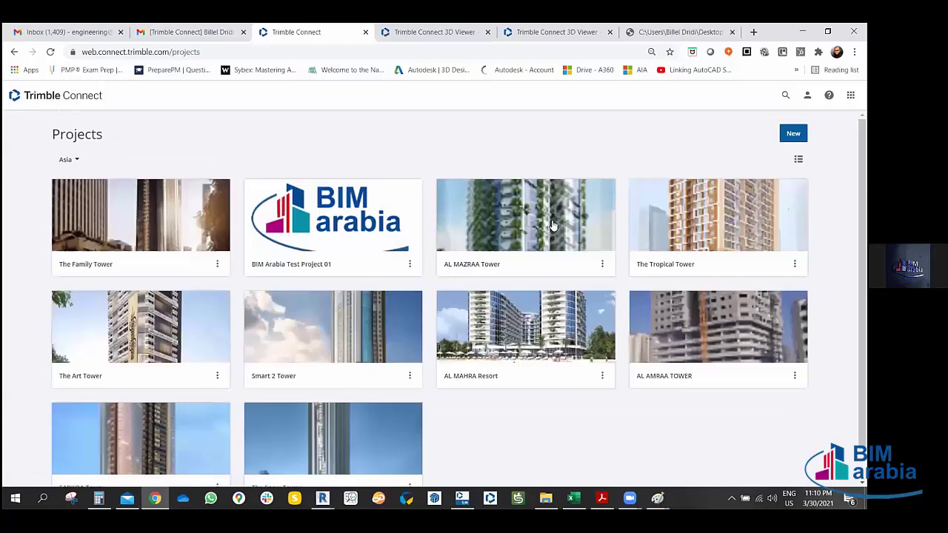
In AL MAZRAA Tower's Work in Progress > BIMCollab folder, view AMT-FAMH-AJM-ARCH-JULY-A-0001-P01.01.rvt
{"action": "left_click", "coordinate": [553, 224]}
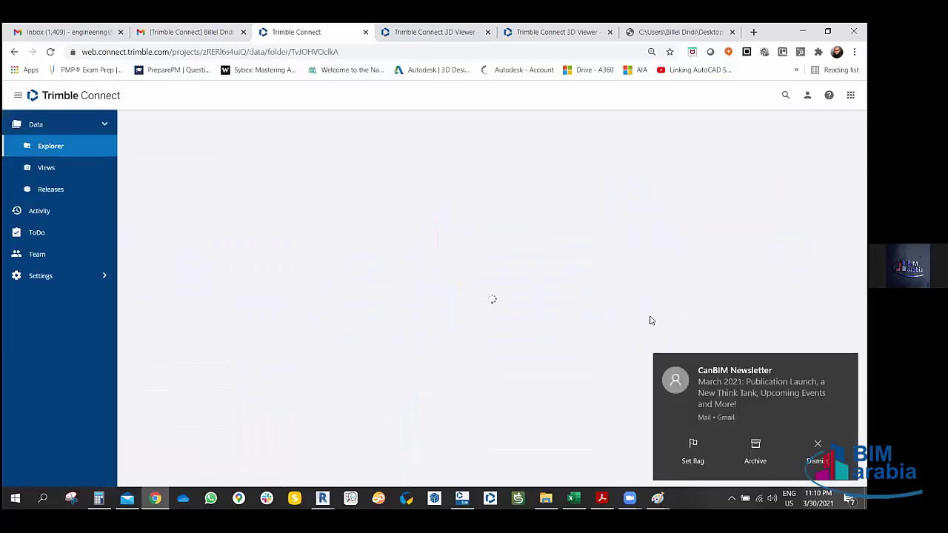
{"action": "left_click", "coordinate": [818, 451]}
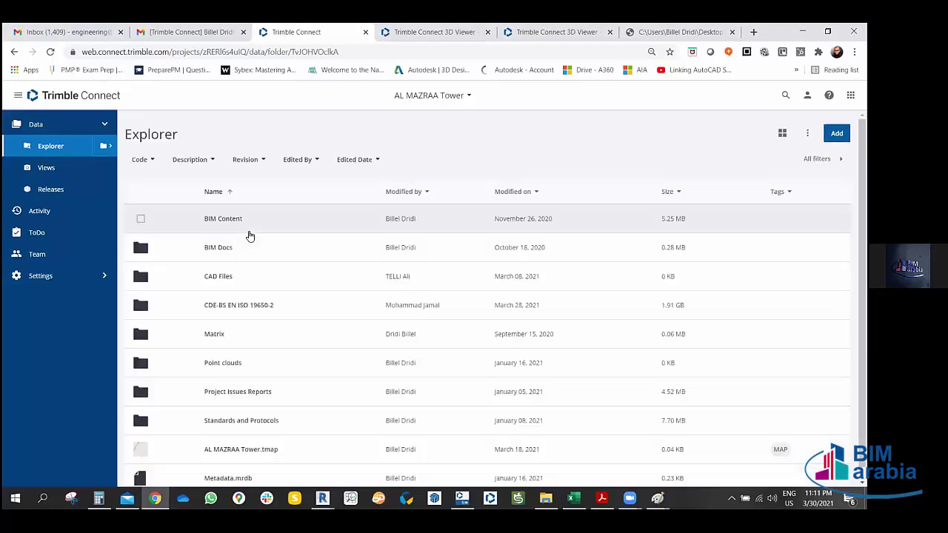
{"action": "scroll", "coordinate": [259, 267], "scroll_direction": "down", "scroll_amount": 1}
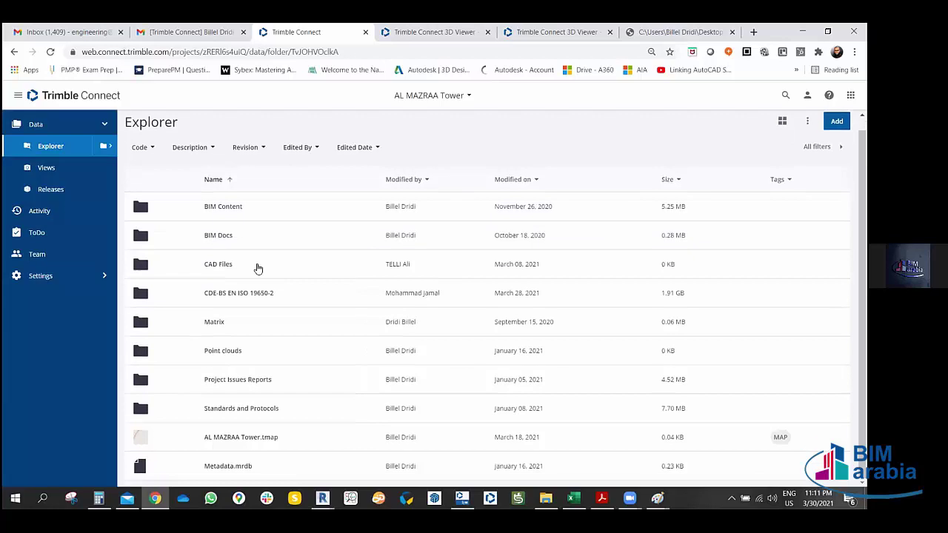
{"action": "left_click", "coordinate": [245, 293]}
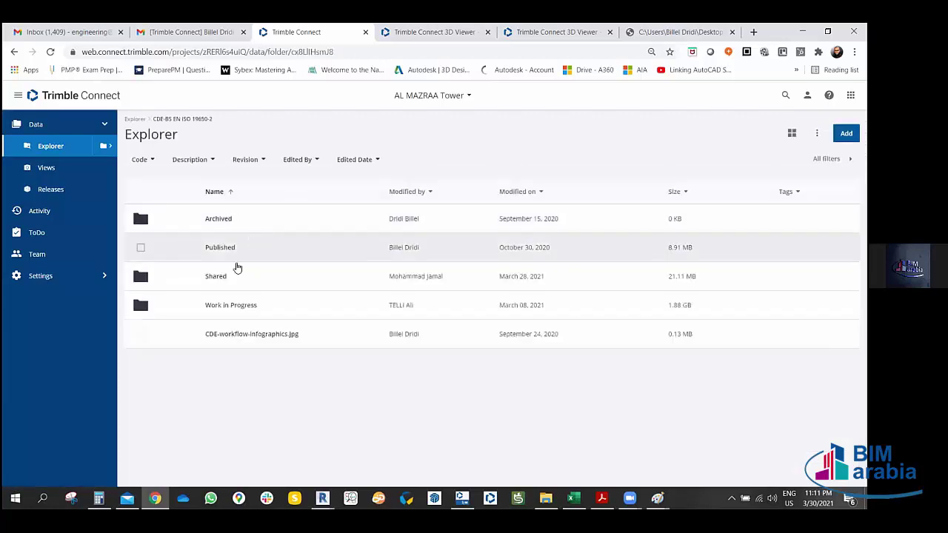
{"action": "left_click", "coordinate": [231, 305]}
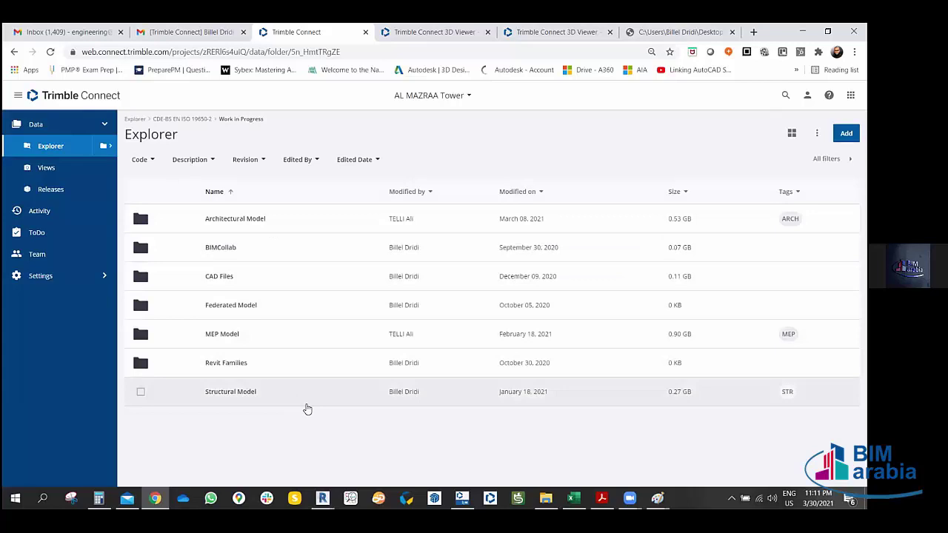
{"action": "left_click", "coordinate": [221, 247]}
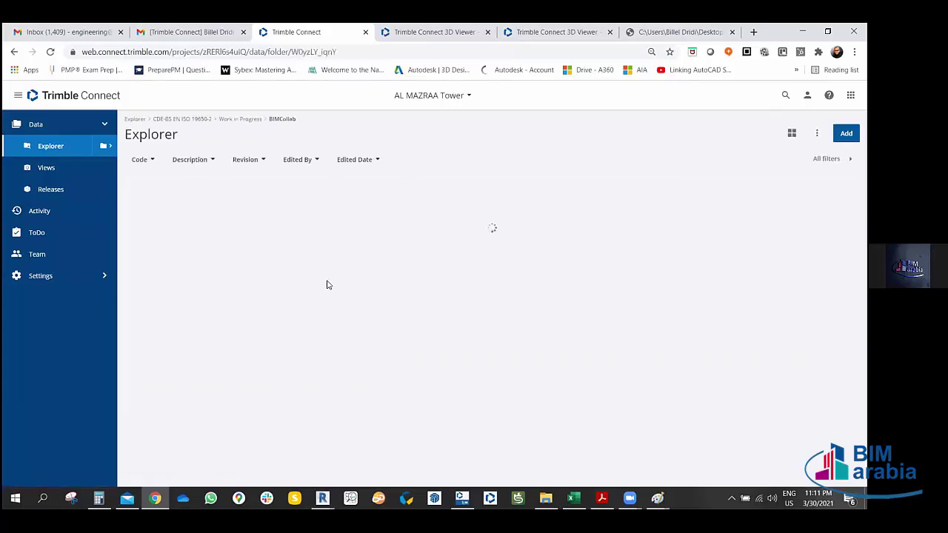
{"action": "left_click", "coordinate": [141, 219]}
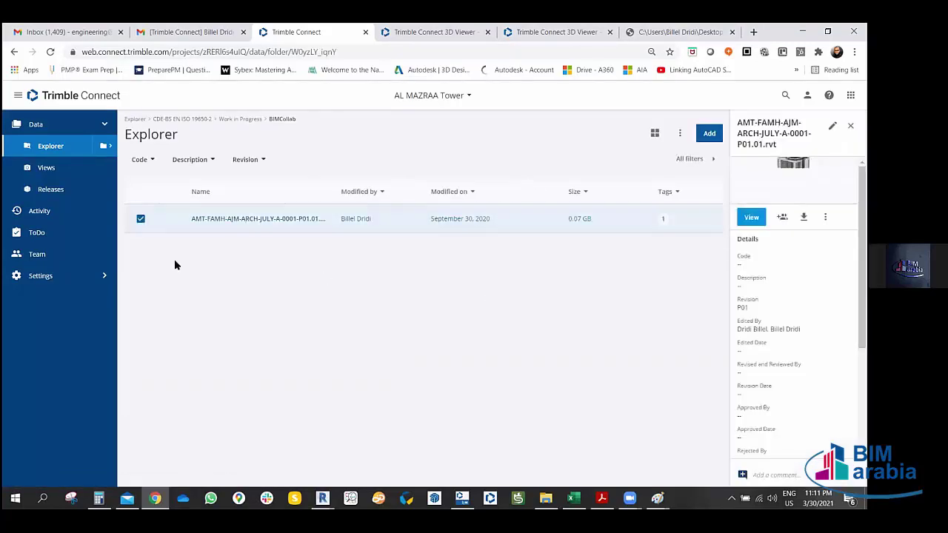
{"action": "left_click", "coordinate": [751, 218]}
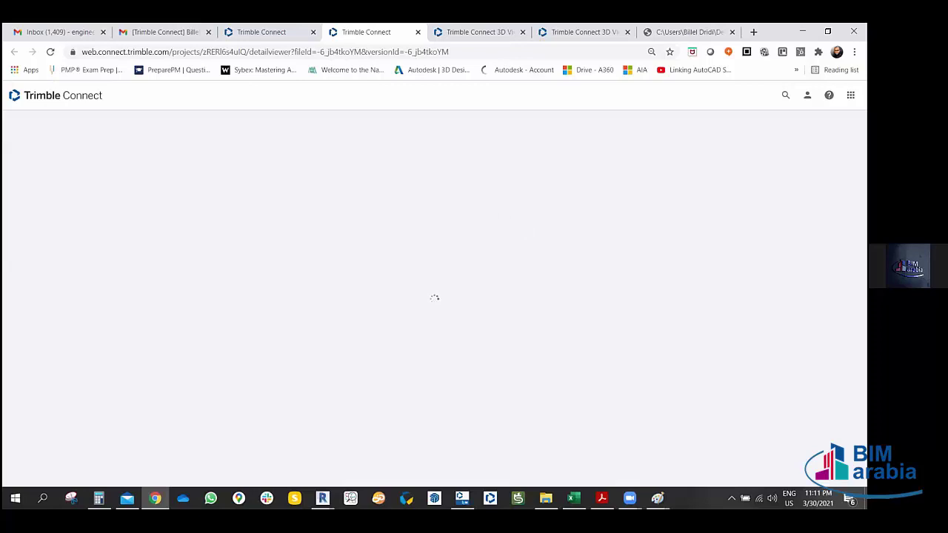
Relaunch the Trimble Connect File Uploader from Revit's add-in options
{"action": "mouse_move", "coordinate": [322, 498]}
{"action": "left_click", "coordinate": [370, 466]}
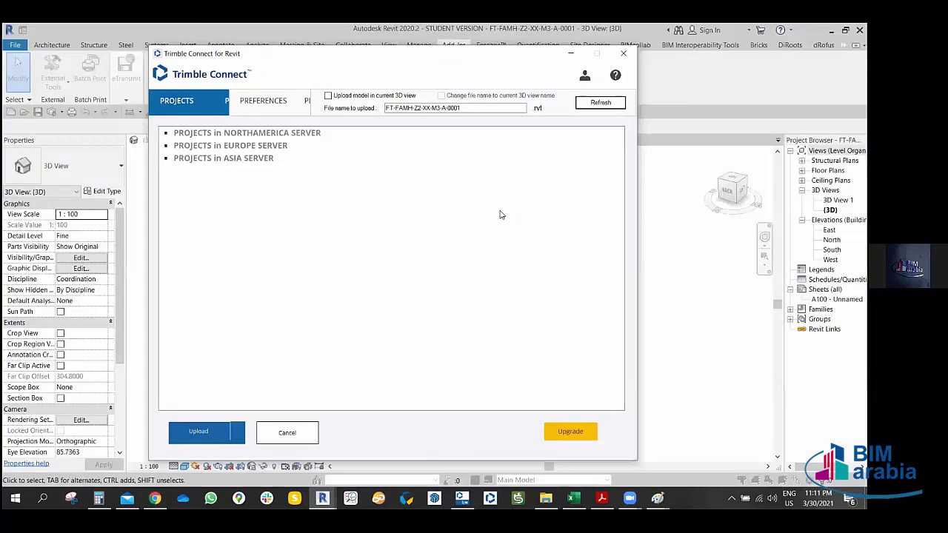
{"action": "left_click", "coordinate": [585, 78]}
{"action": "left_click", "coordinate": [575, 95]}
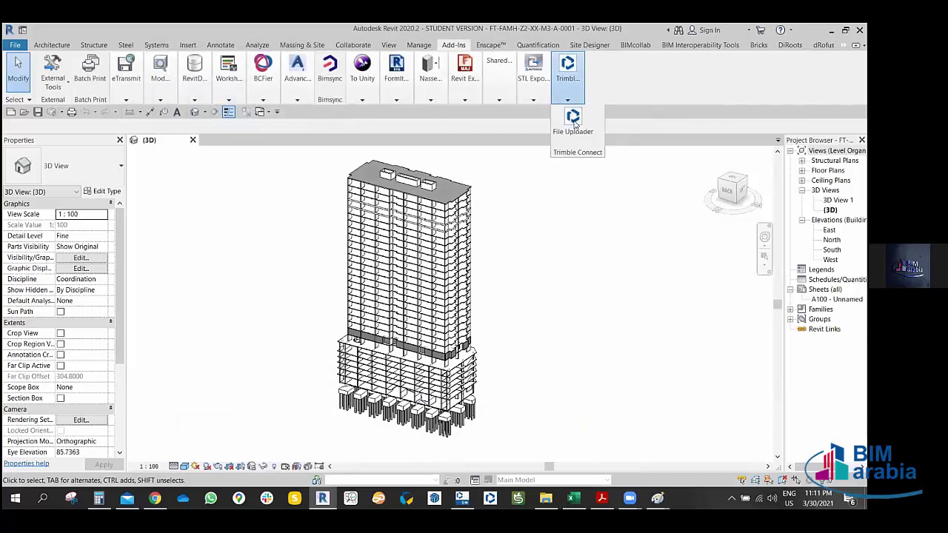
{"action": "left_click", "coordinate": [573, 121]}
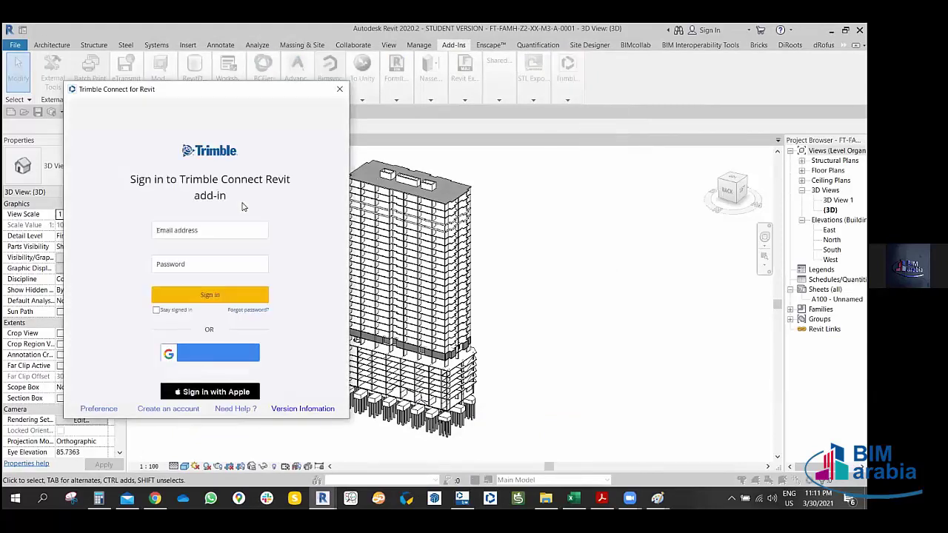
Sign in with the saved account, staying signed in, and switch to the browser
{"action": "left_click", "coordinate": [210, 230]}
{"action": "type", "text": "eng"}
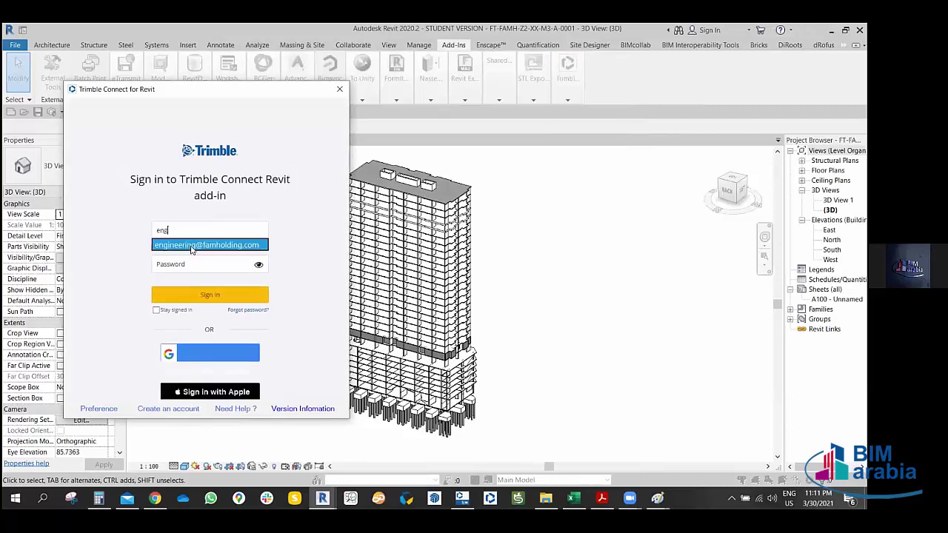
{"action": "left_click", "coordinate": [200, 245]}
{"action": "left_click", "coordinate": [157, 309]}
{"action": "left_click", "coordinate": [192, 295]}
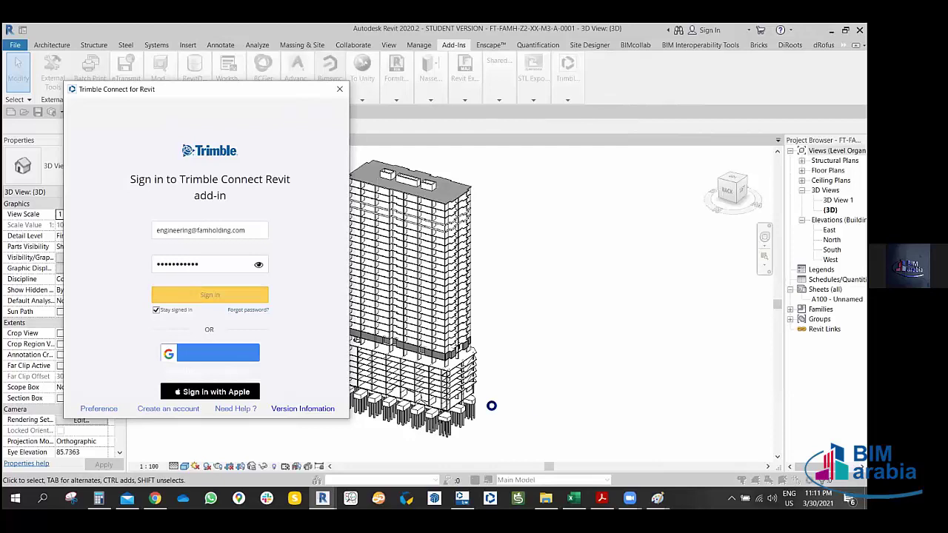
{"action": "left_click", "coordinate": [155, 498]}
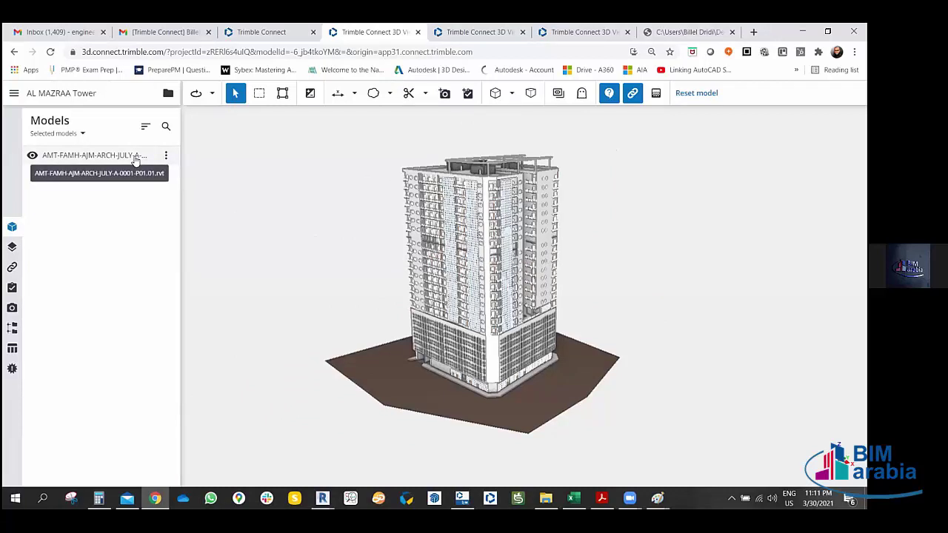
Glance between the two tower model tabs, then return to Revit's Trimble Connect server list
{"action": "left_click", "coordinate": [476, 28]}
{"action": "left_click", "coordinate": [398, 28]}
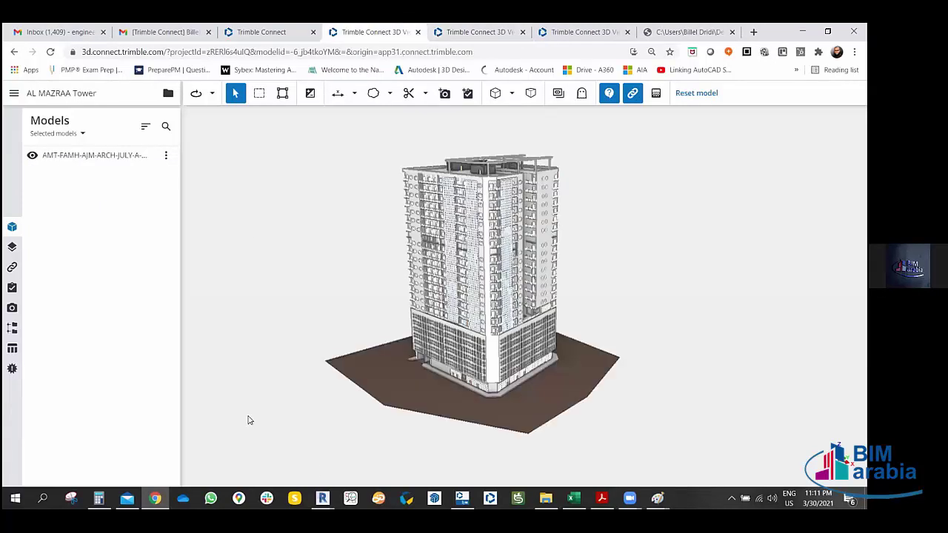
{"action": "left_click", "coordinate": [322, 498]}
{"action": "left_click", "coordinate": [382, 419]}
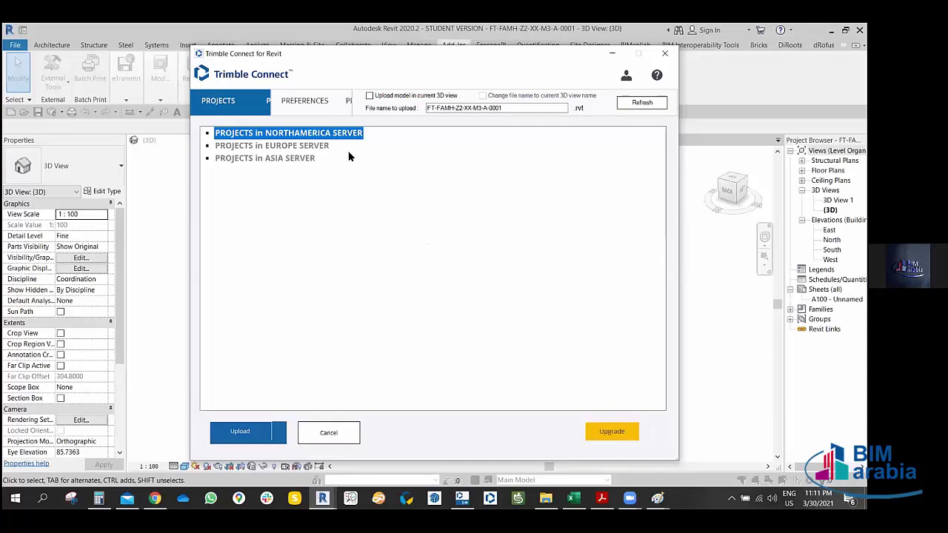
Enable 'Upload model in current 3D view', select Asia server projects, cancel, and return to Chrome
{"action": "left_click", "coordinate": [311, 152]}
{"action": "left_click", "coordinate": [304, 161]}
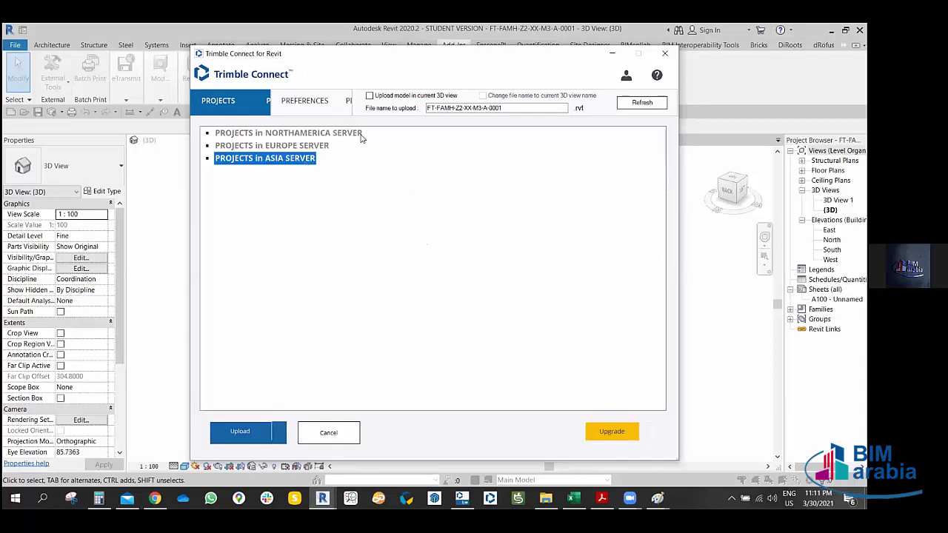
{"action": "left_click", "coordinate": [370, 96]}
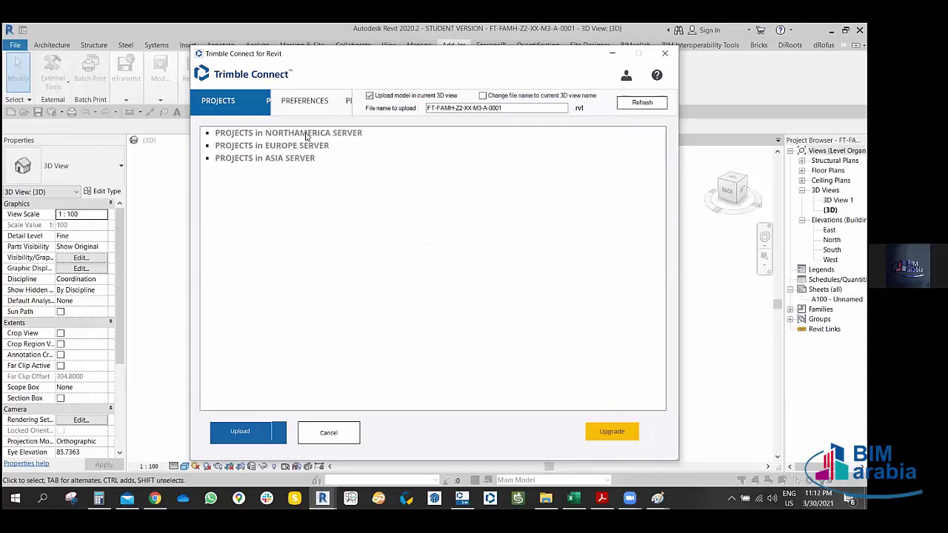
{"action": "left_click", "coordinate": [284, 164]}
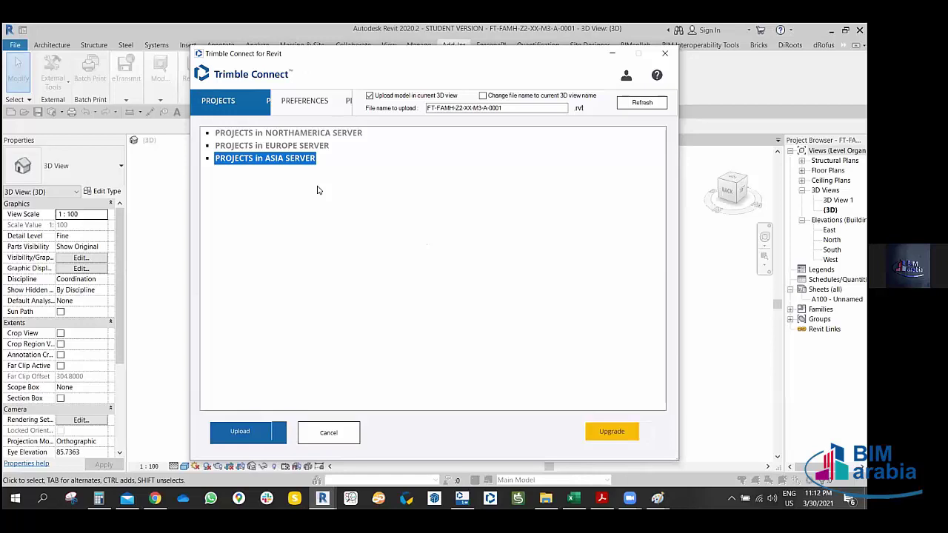
{"action": "left_click", "coordinate": [337, 424]}
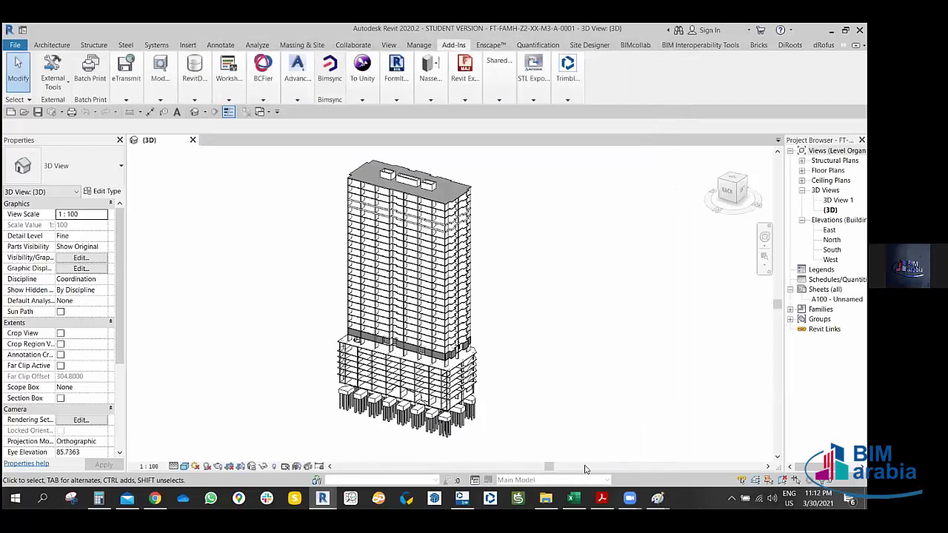
{"action": "mouse_move", "coordinate": [155, 498]}
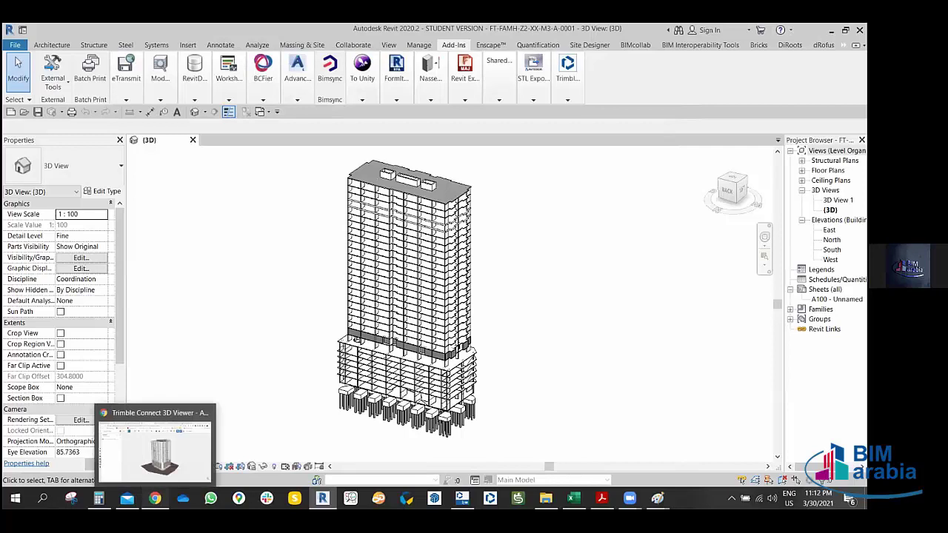
{"action": "left_click", "coordinate": [152, 437]}
Close both 3D viewer tabs, scroll through the Ground Floor Level PDF, then close it
{"action": "left_click", "coordinate": [419, 33]}
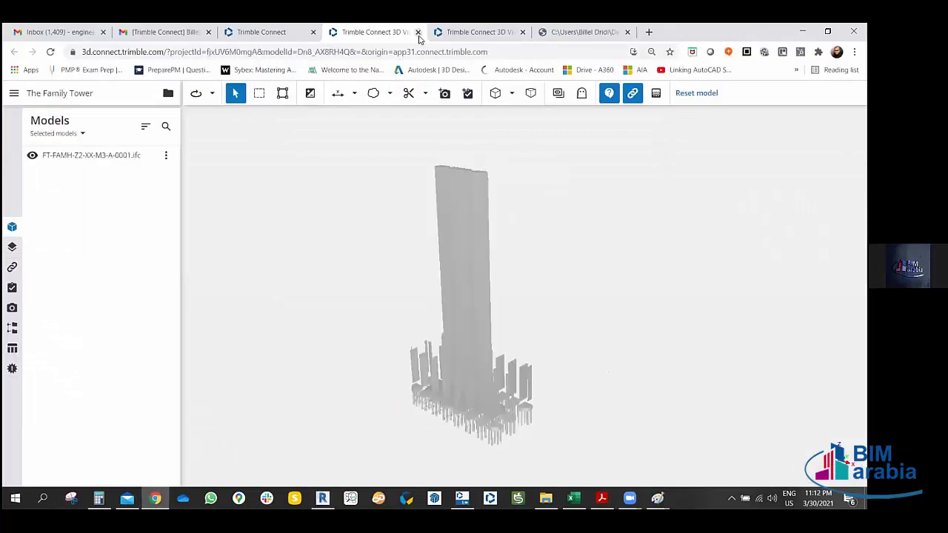
{"action": "left_click", "coordinate": [418, 33]}
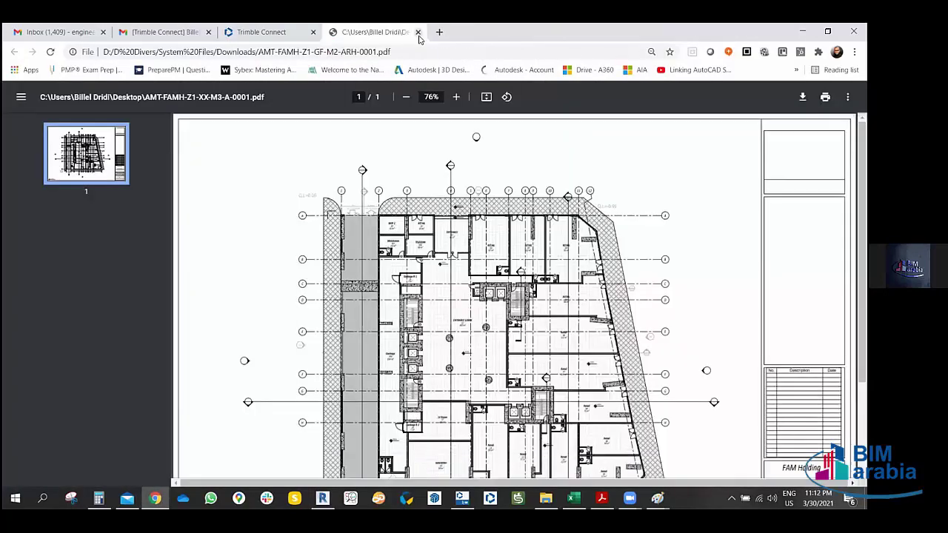
{"action": "scroll", "coordinate": [426, 274], "scroll_direction": "down", "scroll_amount": 3}
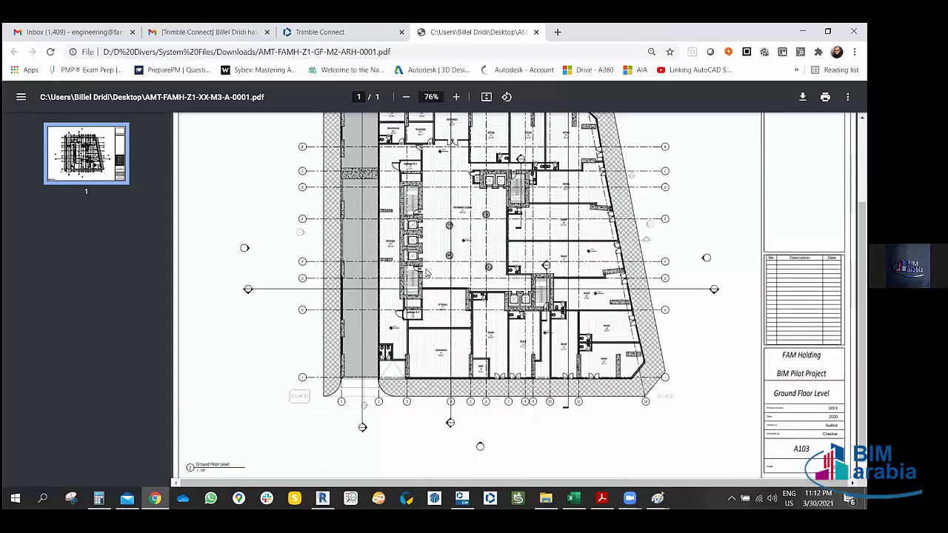
{"action": "scroll", "coordinate": [415, 263], "scroll_direction": "up", "scroll_amount": 2}
{"action": "scroll", "coordinate": [404, 256], "scroll_direction": "up", "scroll_amount": 1}
{"action": "scroll", "coordinate": [404, 256], "scroll_direction": "down", "scroll_amount": 3}
{"action": "scroll", "coordinate": [404, 256], "scroll_direction": "down", "scroll_amount": 1}
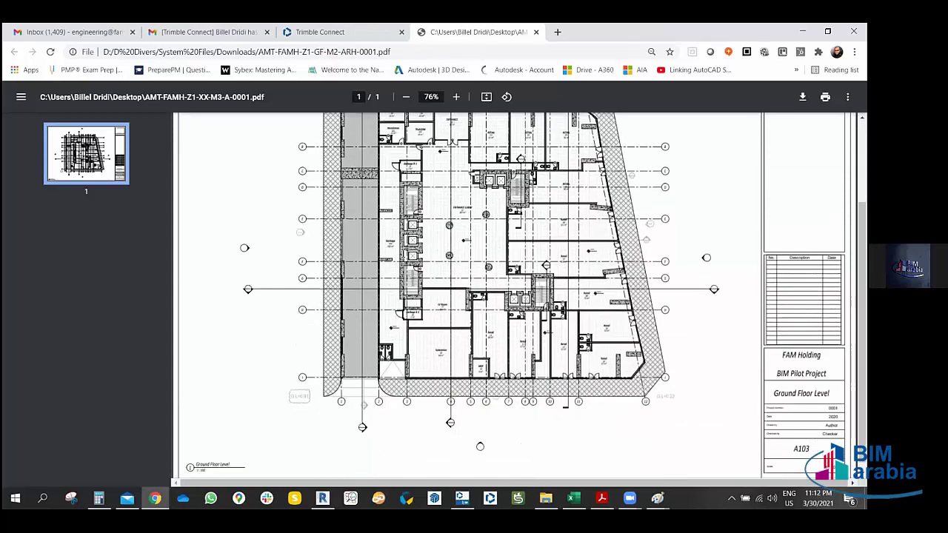
{"action": "scroll", "coordinate": [404, 256], "scroll_direction": "up", "scroll_amount": 1}
{"action": "scroll", "coordinate": [404, 255], "scroll_direction": "up", "scroll_amount": 1}
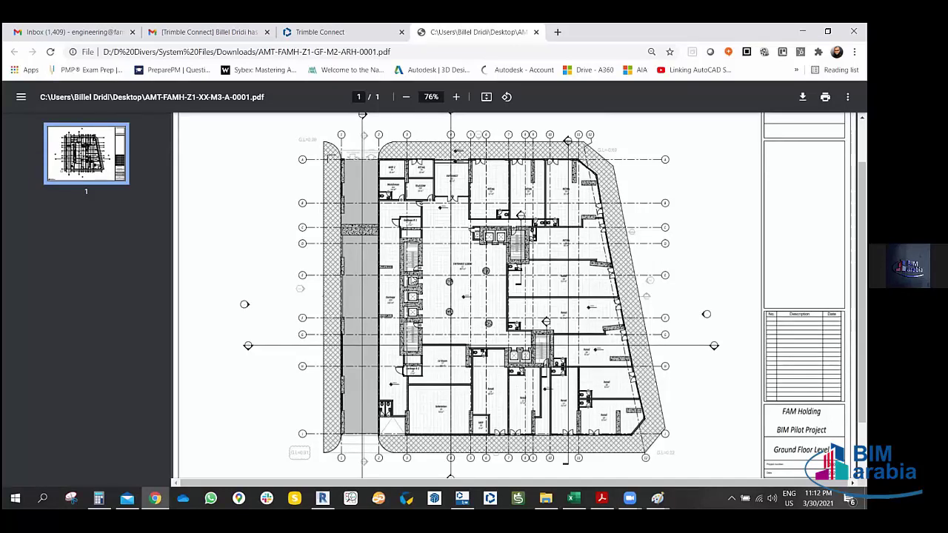
{"action": "scroll", "coordinate": [427, 273], "scroll_direction": "down", "scroll_amount": 2}
{"action": "scroll", "coordinate": [428, 273], "scroll_direction": "up", "scroll_amount": 4}
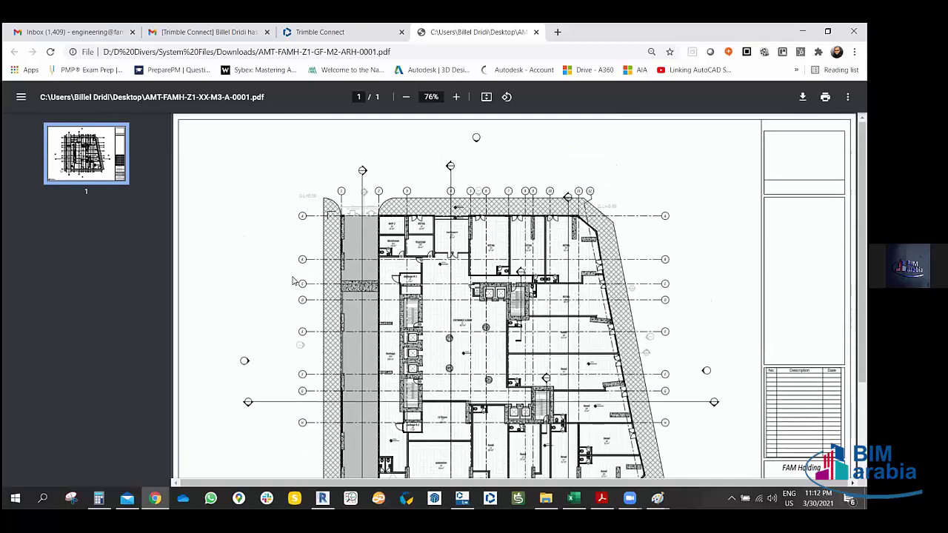
{"action": "scroll", "coordinate": [474, 259], "scroll_direction": "down", "scroll_amount": 2}
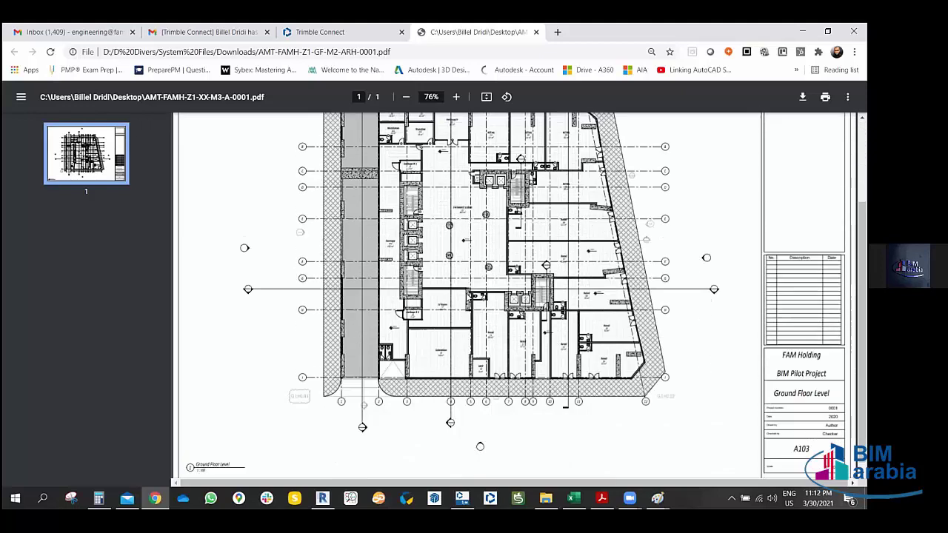
{"action": "scroll", "coordinate": [422, 207], "scroll_direction": "up", "scroll_amount": 2}
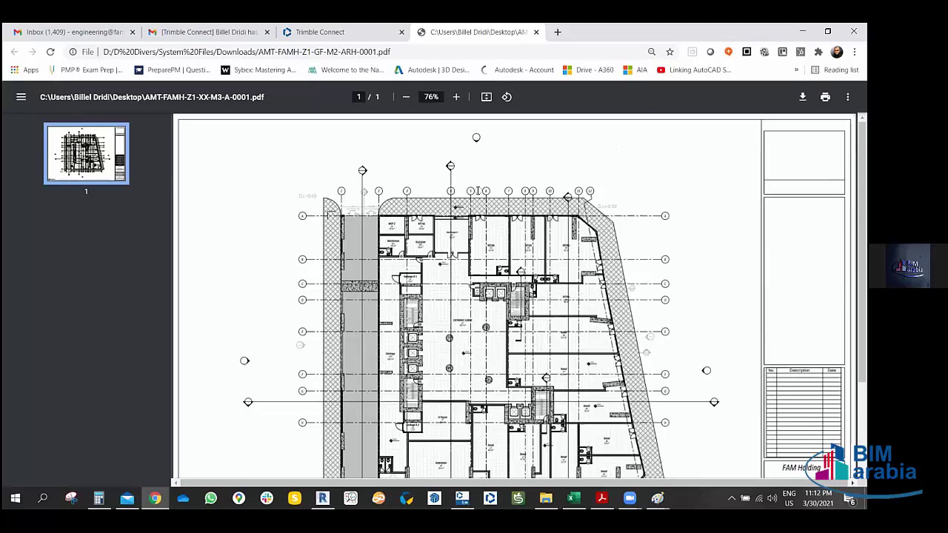
{"action": "left_click", "coordinate": [536, 32]}
View AMT-FAMH-Z1-GF-M2-ARH-0001.pdf from BIM Arabia Test Project 01's ISO 19650-2 Shared folder
{"action": "left_click", "coordinate": [140, 218]}
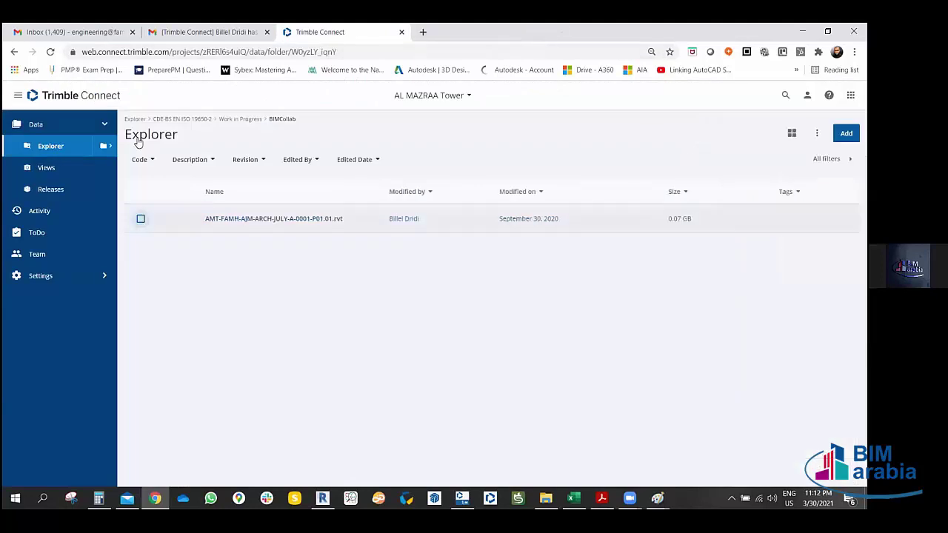
{"action": "left_click", "coordinate": [111, 95]}
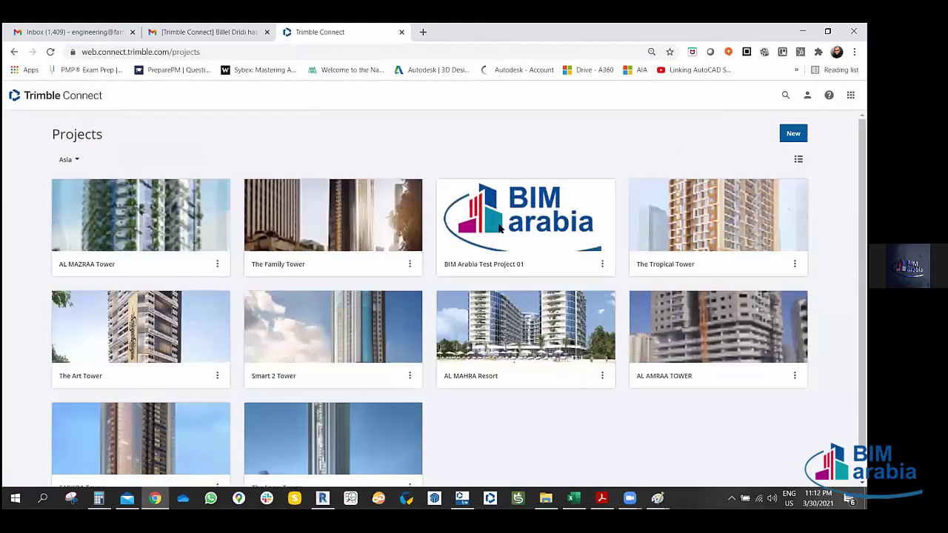
{"action": "left_click", "coordinate": [497, 224]}
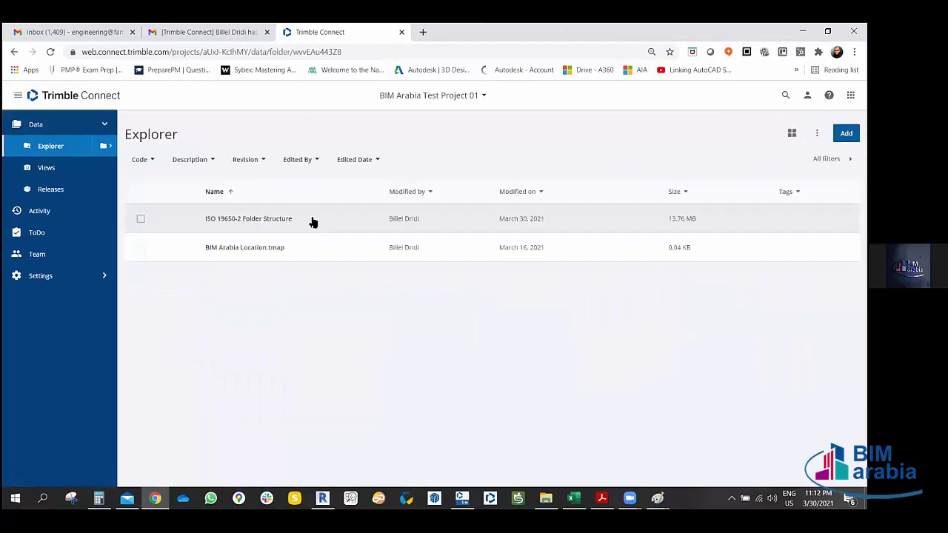
{"action": "left_click", "coordinate": [250, 218]}
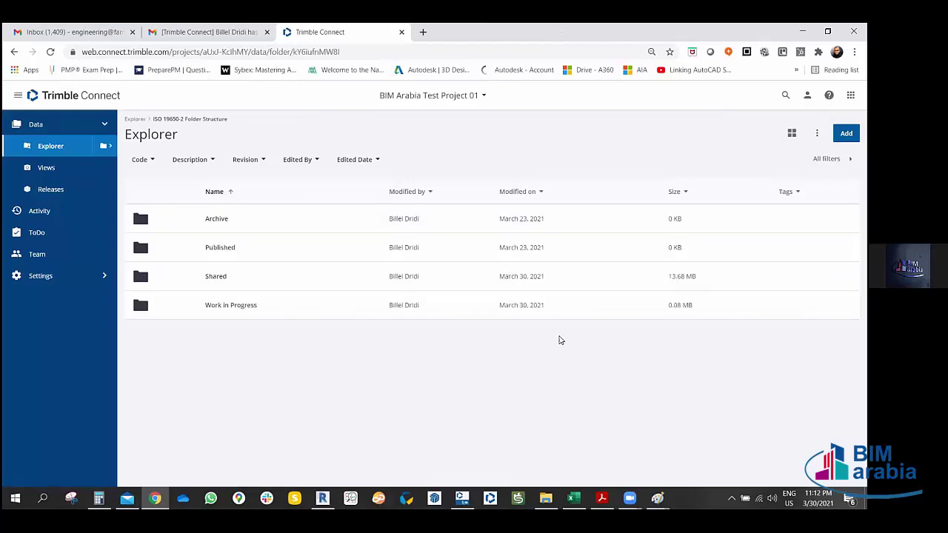
{"action": "mouse_move", "coordinate": [252, 304]}
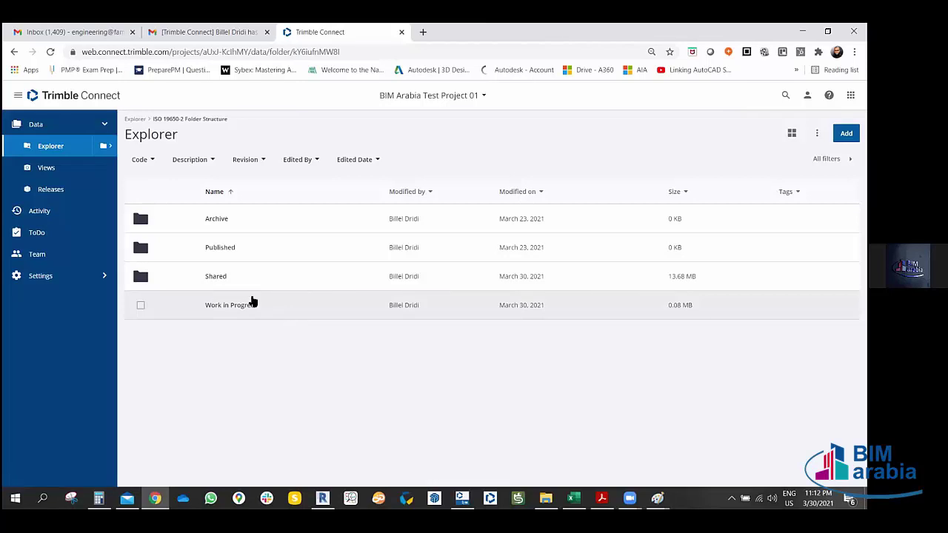
{"action": "left_click", "coordinate": [217, 274]}
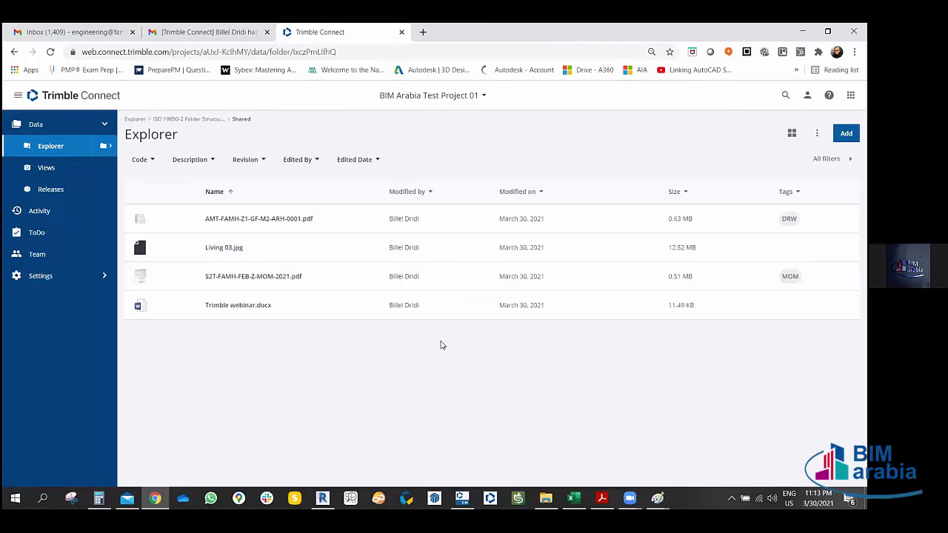
{"action": "left_click", "coordinate": [140, 220]}
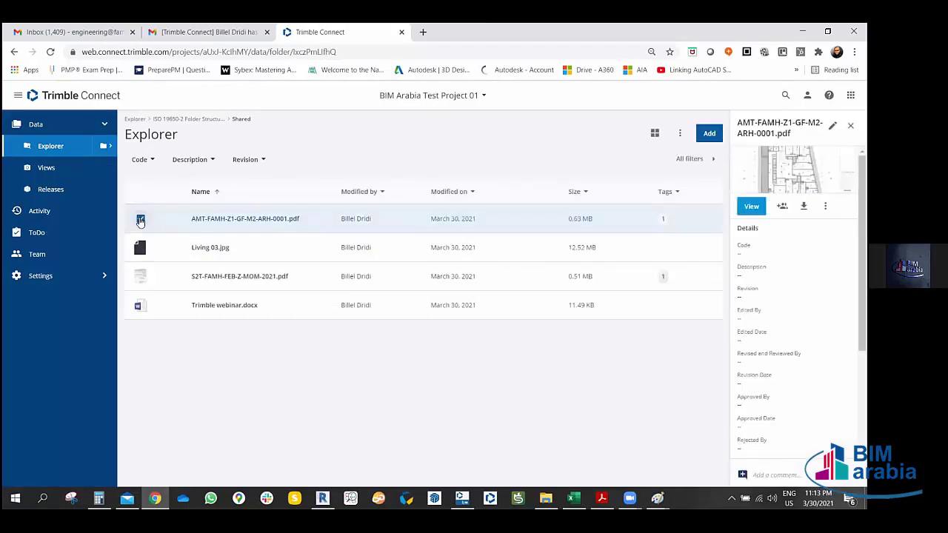
{"action": "left_click", "coordinate": [750, 210]}
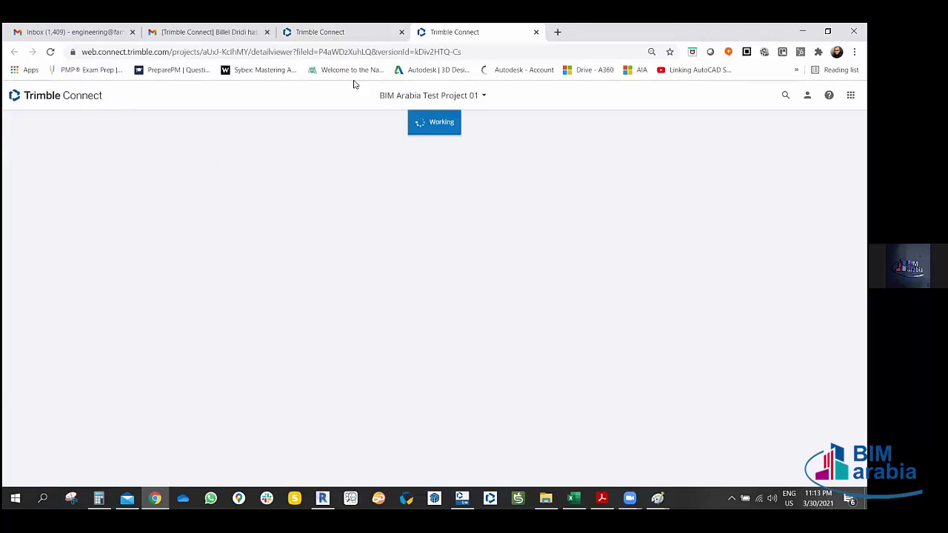
Go back to the projects list and open The Family Tower project
{"action": "left_click", "coordinate": [354, 33]}
{"action": "left_click", "coordinate": [104, 97]}
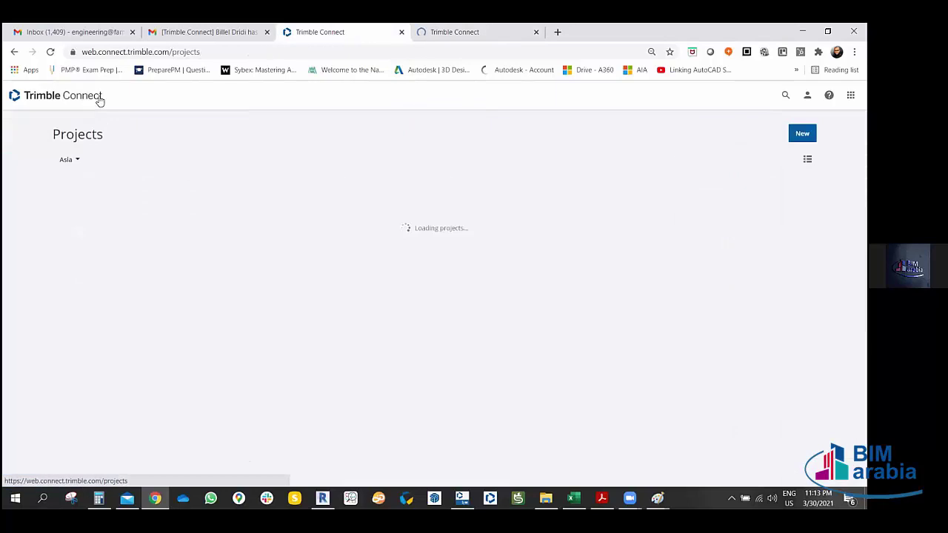
{"action": "left_click", "coordinate": [547, 225]}
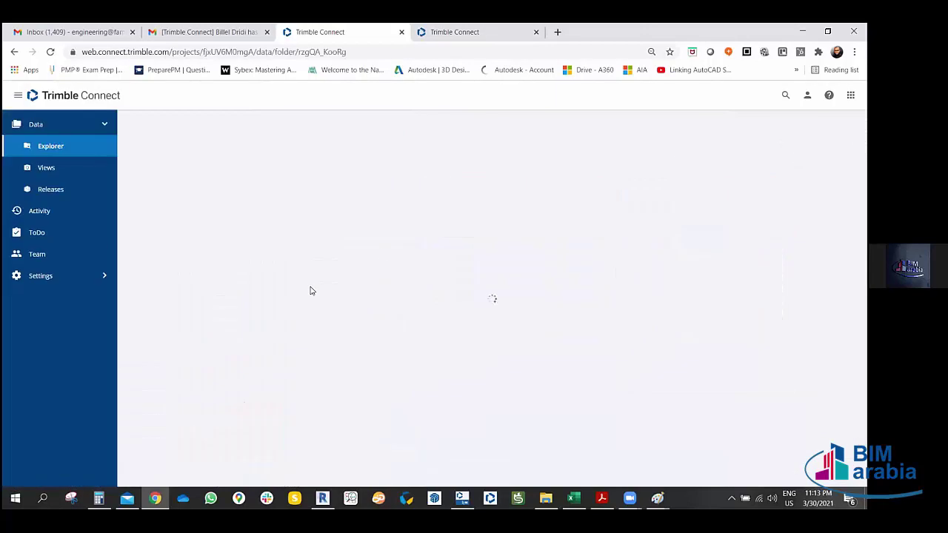
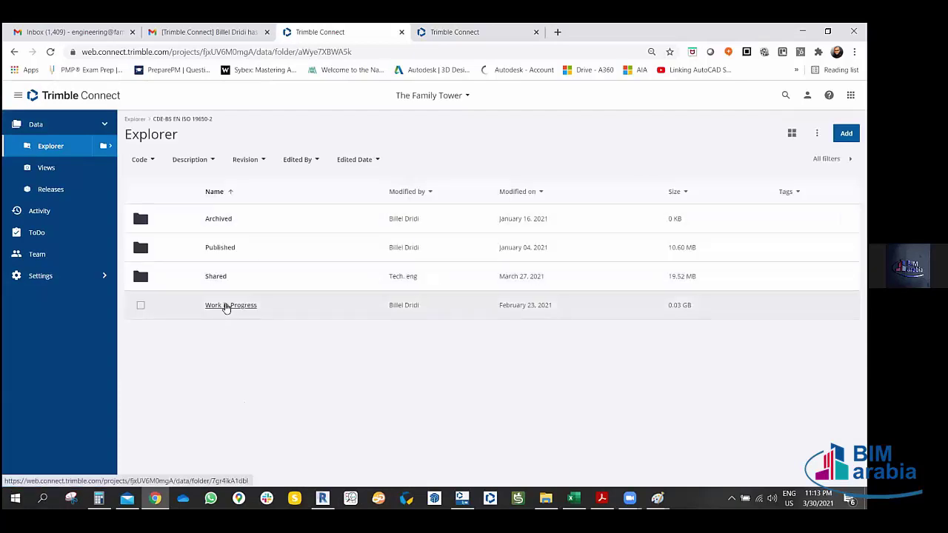
Browse Work in Progress's Architectural Model and CAD Files > Linked CAD Model > Architectural Linked Files folders
{"action": "left_click", "coordinate": [226, 306]}
{"action": "left_click", "coordinate": [231, 218]}
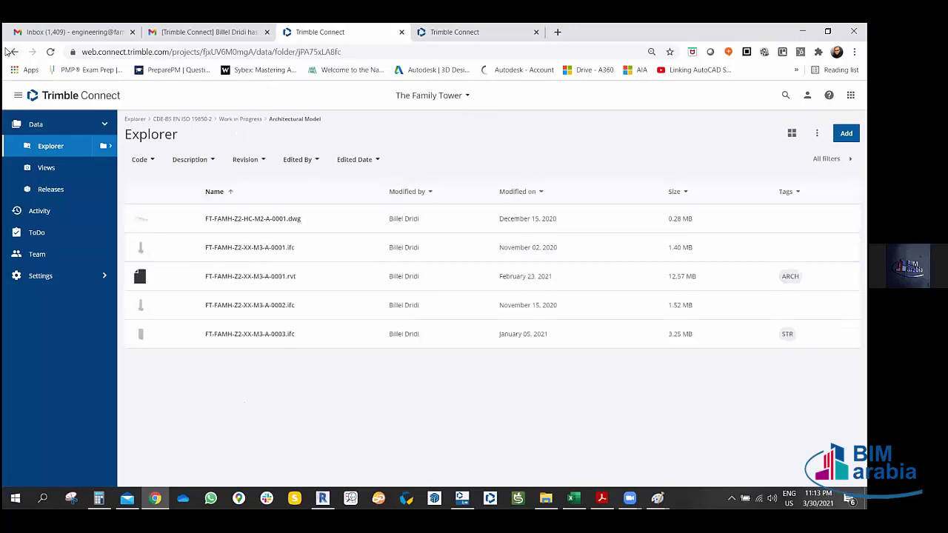
{"action": "left_click", "coordinate": [12, 52]}
{"action": "left_click", "coordinate": [377, 277]}
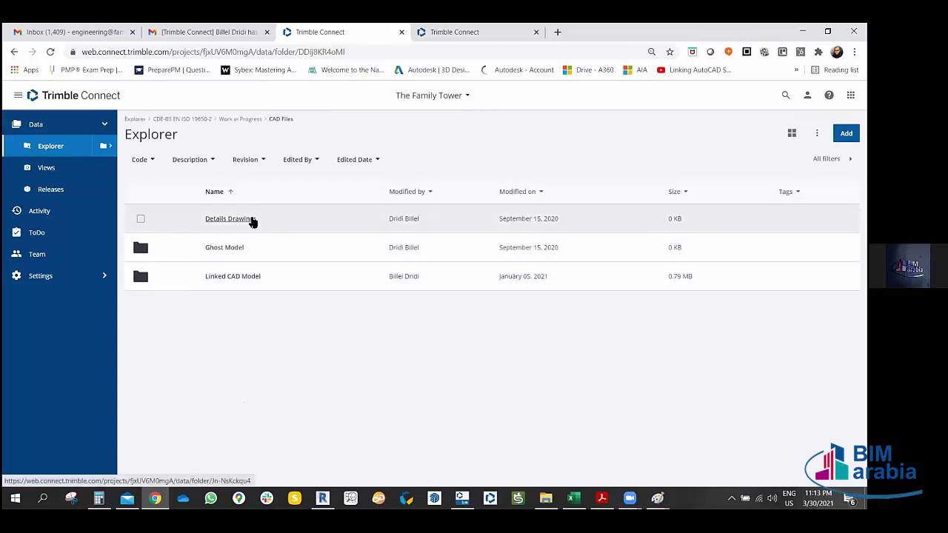
{"action": "left_click", "coordinate": [238, 277]}
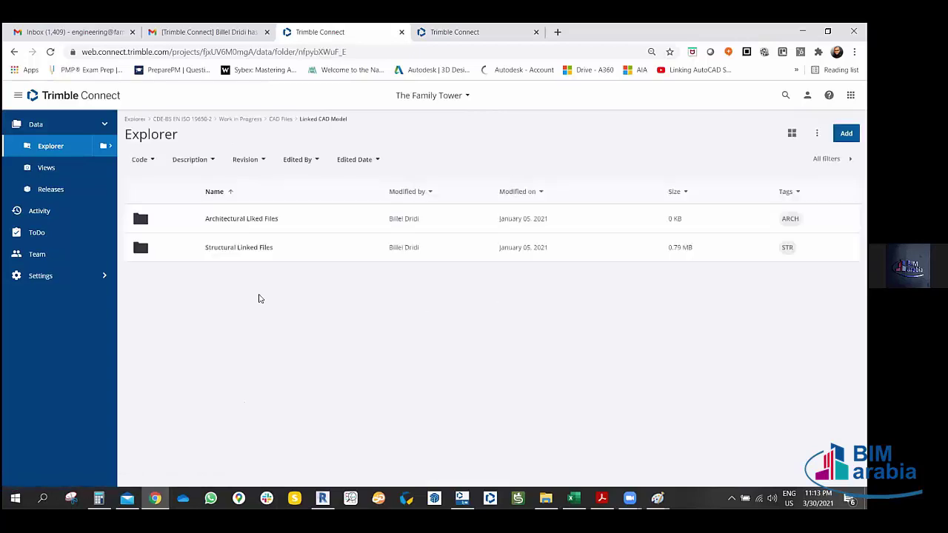
{"action": "left_click", "coordinate": [243, 220]}
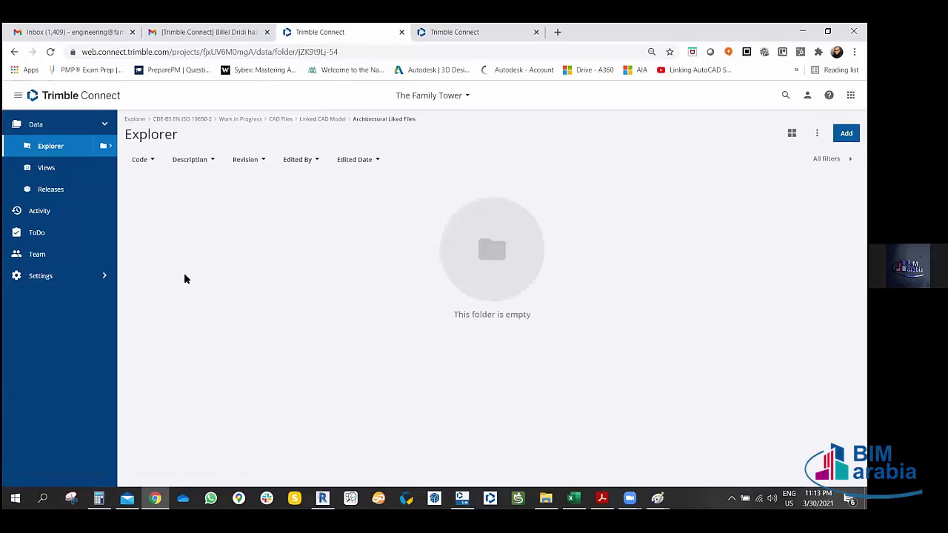
{"action": "double_click", "coordinate": [15, 54]}
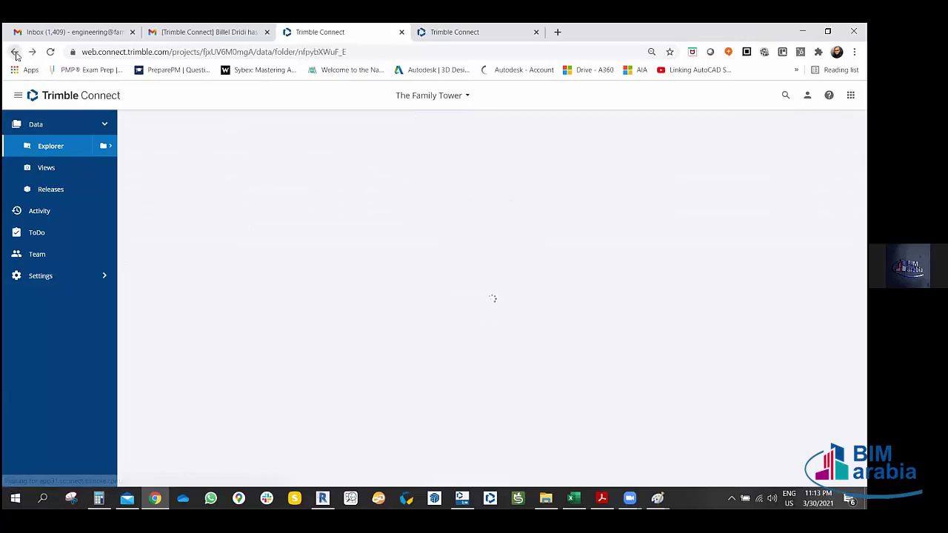
{"action": "left_click", "coordinate": [14, 54]}
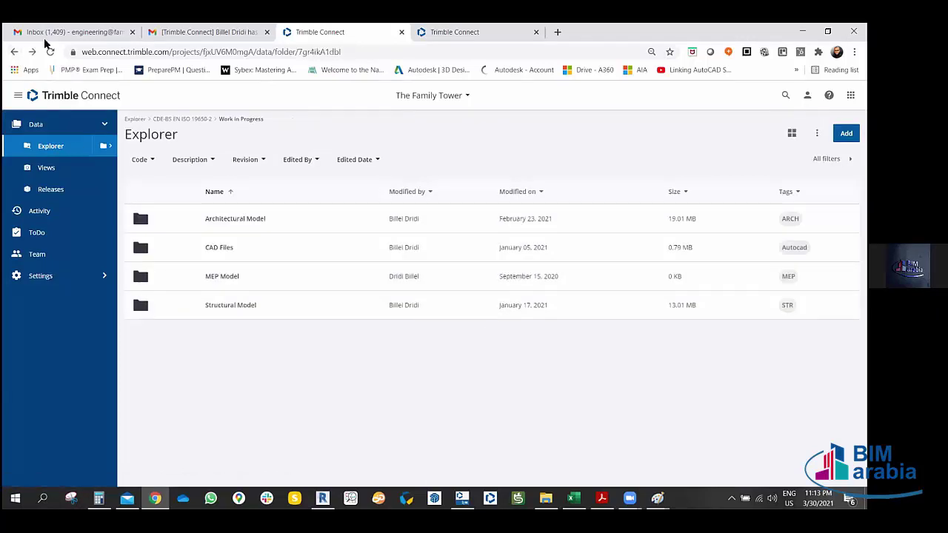
{"action": "left_click", "coordinate": [188, 120]}
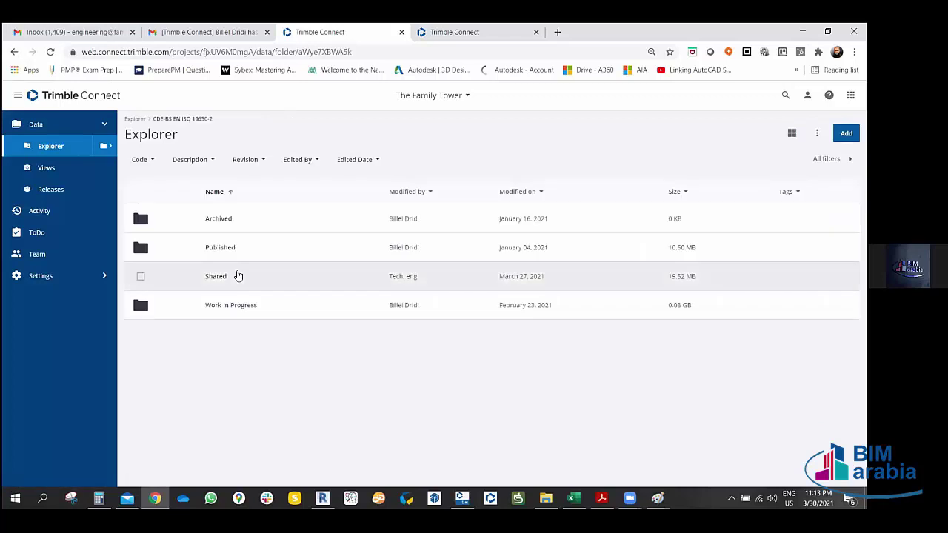
Look through the Shared folder's Architectural Model subfolder, then the Published folder
{"action": "left_click", "coordinate": [216, 277]}
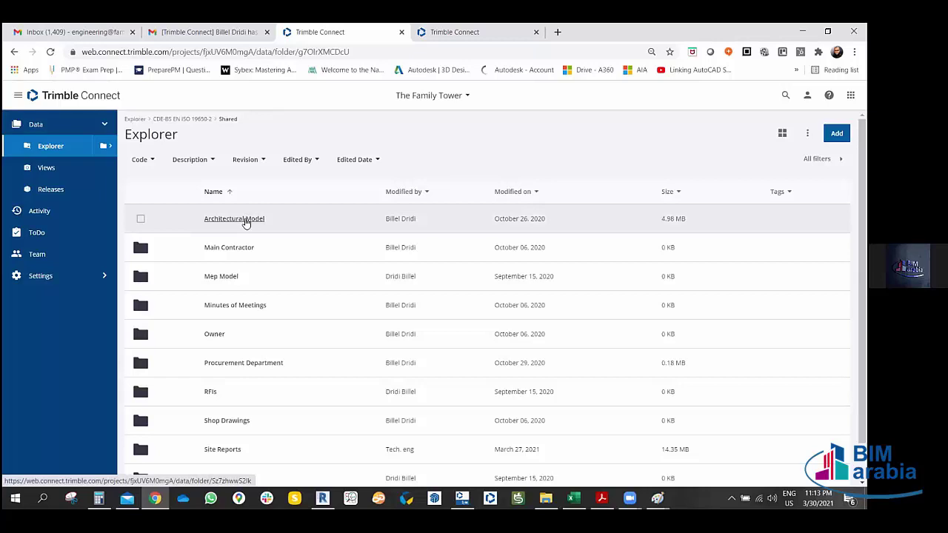
{"action": "left_click", "coordinate": [242, 219]}
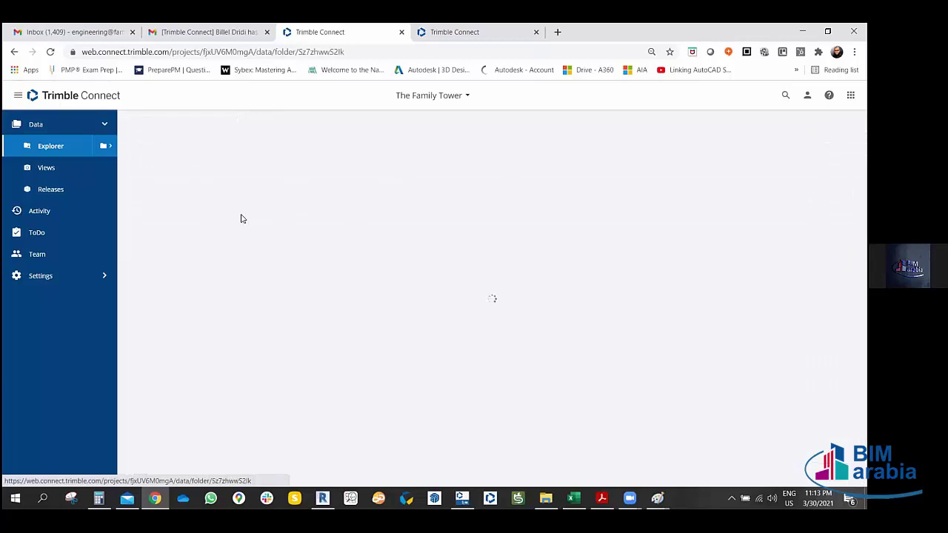
{"action": "left_click", "coordinate": [15, 52]}
{"action": "scroll", "coordinate": [293, 279], "scroll_direction": "down", "scroll_amount": 1}
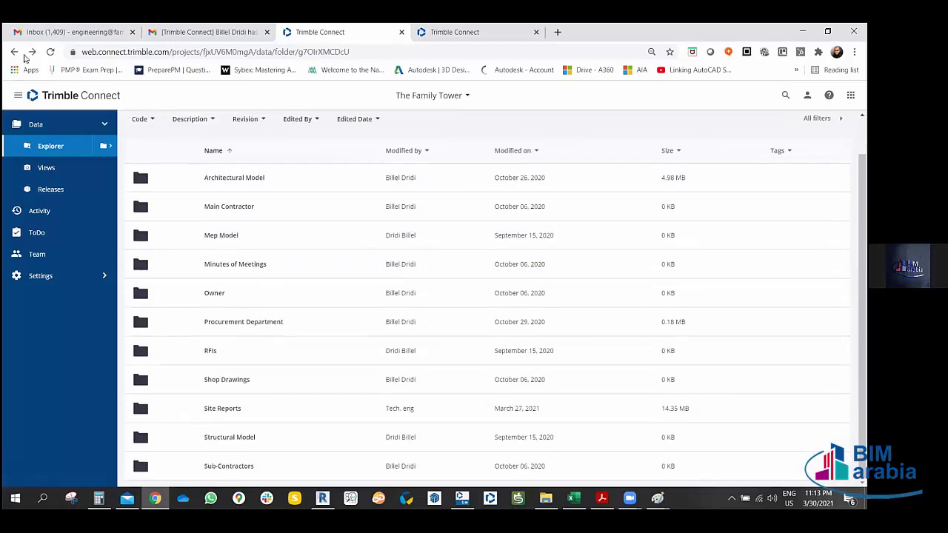
{"action": "left_click", "coordinate": [14, 53]}
{"action": "left_click", "coordinate": [226, 247]}
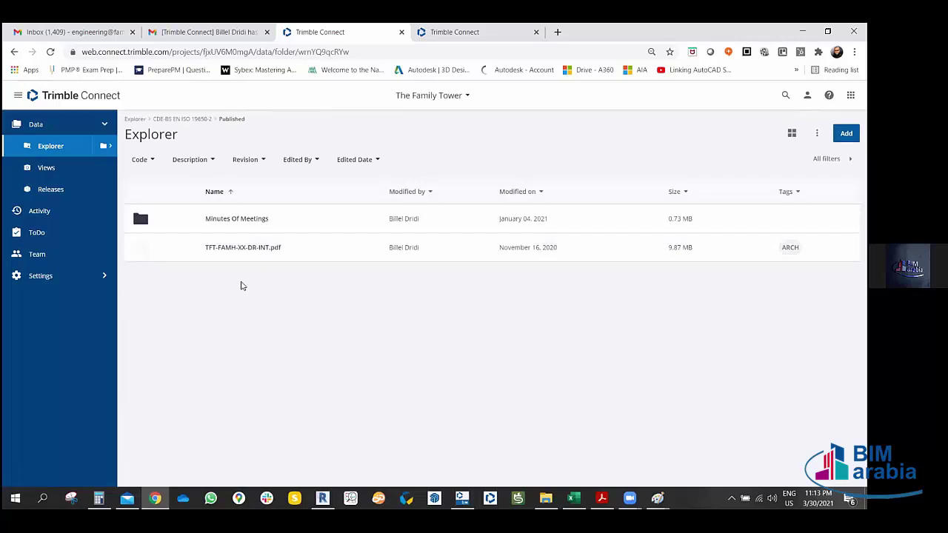
{"action": "left_click", "coordinate": [14, 54]}
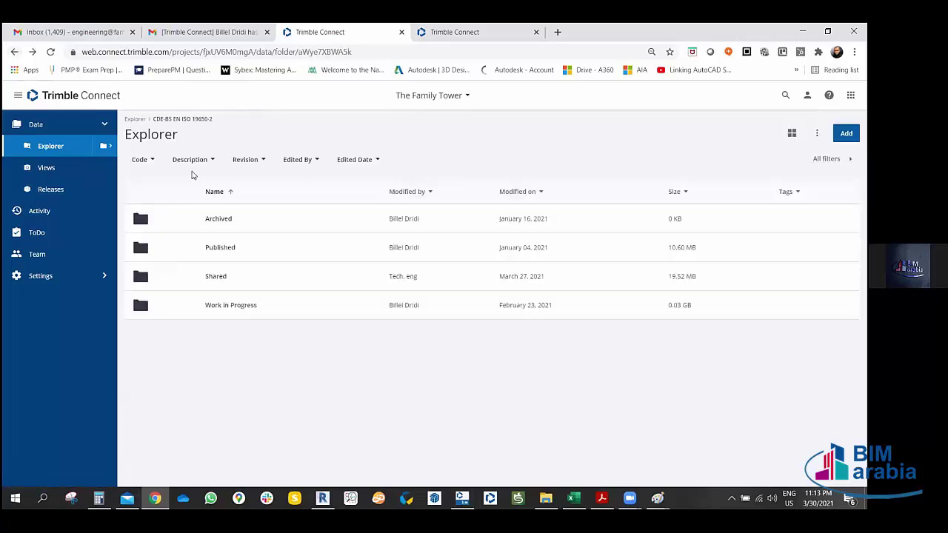
Revisit Shared > Architectural Model, check Shop Drawings, then open Work in Progress
{"action": "left_click", "coordinate": [222, 277]}
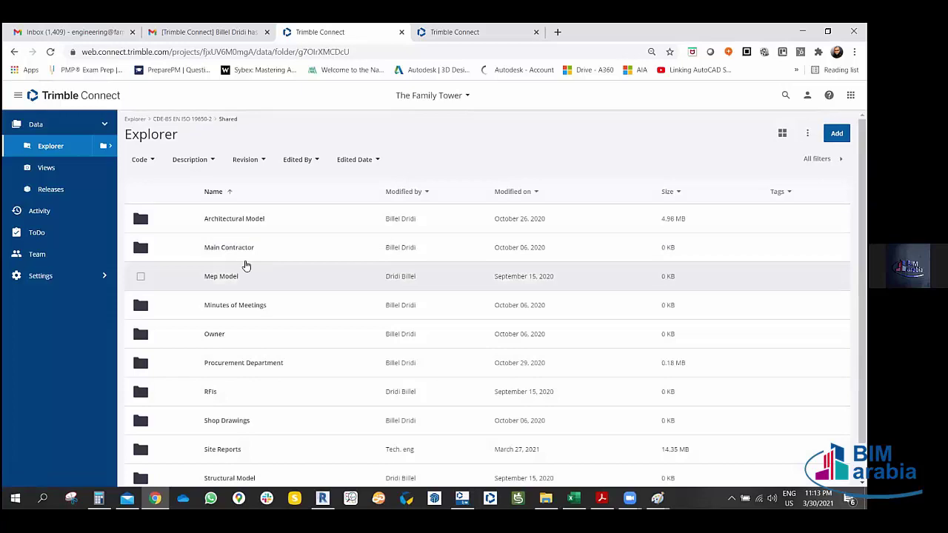
{"action": "left_click", "coordinate": [234, 219]}
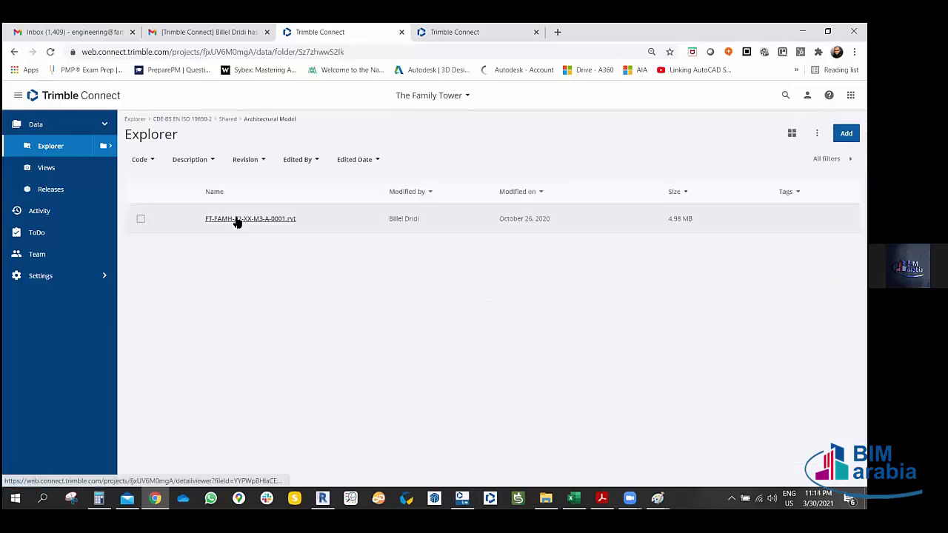
{"action": "left_click", "coordinate": [14, 52]}
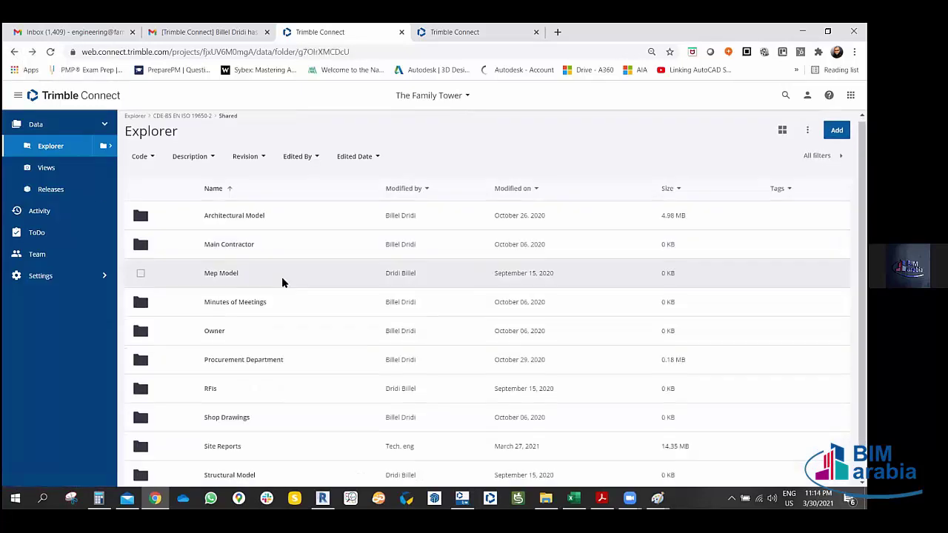
{"action": "scroll", "coordinate": [283, 280], "scroll_direction": "down", "scroll_amount": 2}
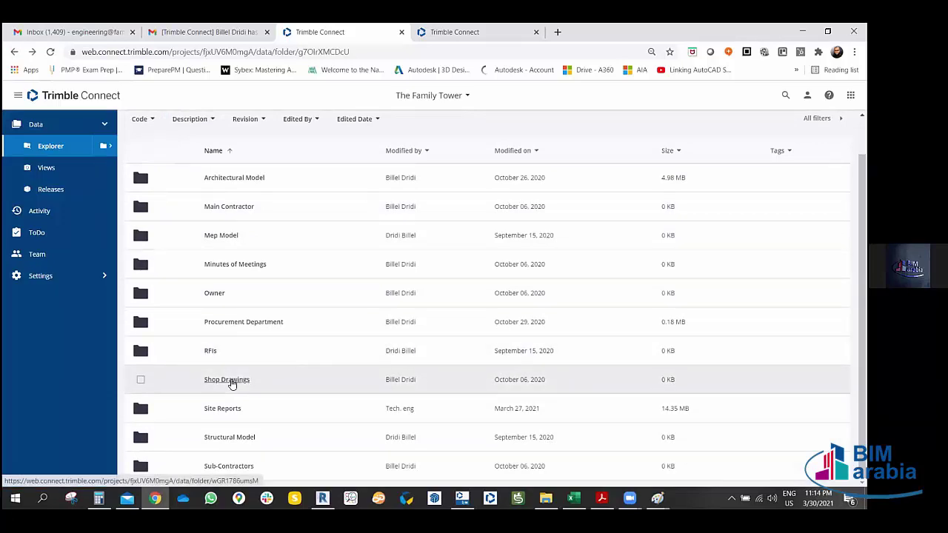
{"action": "left_click", "coordinate": [230, 381]}
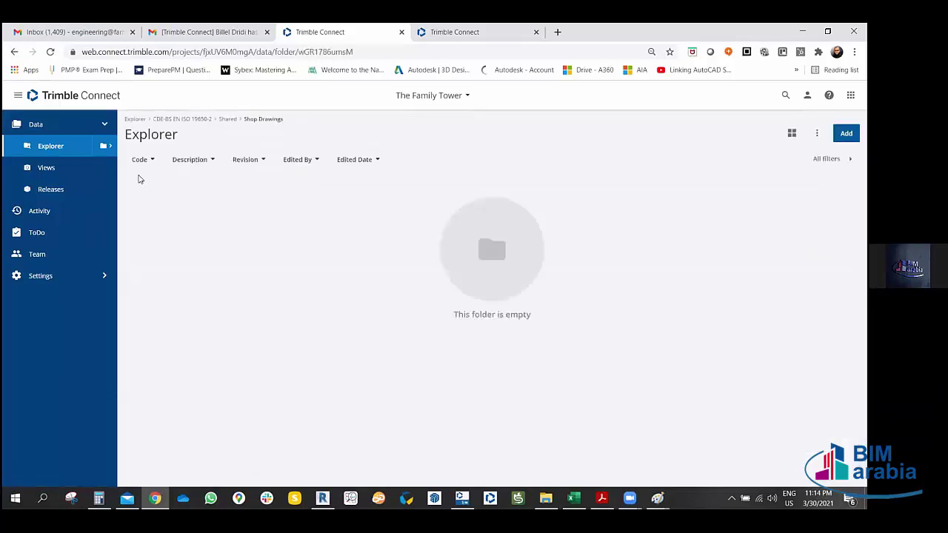
{"action": "left_click", "coordinate": [15, 54]}
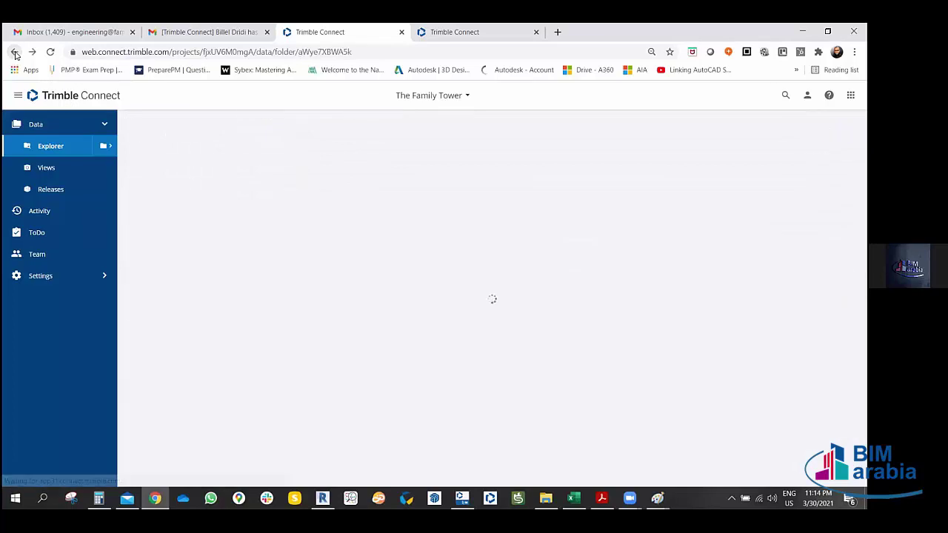
{"action": "left_click", "coordinate": [243, 306]}
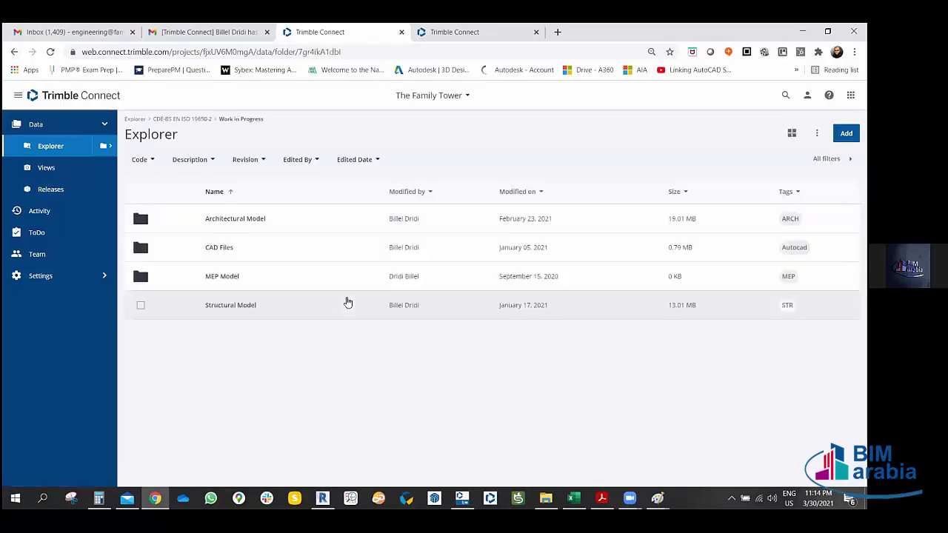
Go to CAD Files > Linked CAD Model > Structural Linked Files and show viewer options for FT-FAMH-XX-Z2-19TF-INT-0001.dwg
{"action": "left_click", "coordinate": [227, 249]}
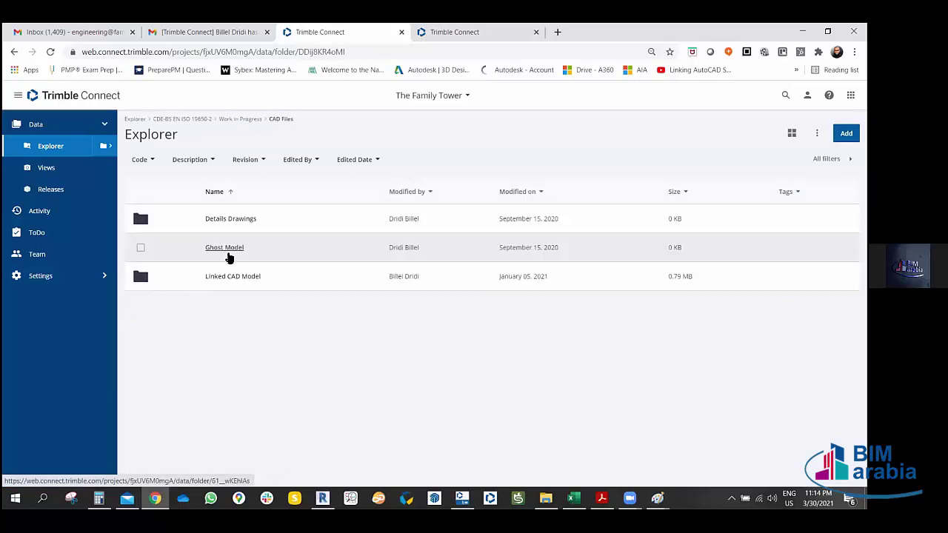
{"action": "left_click", "coordinate": [234, 280]}
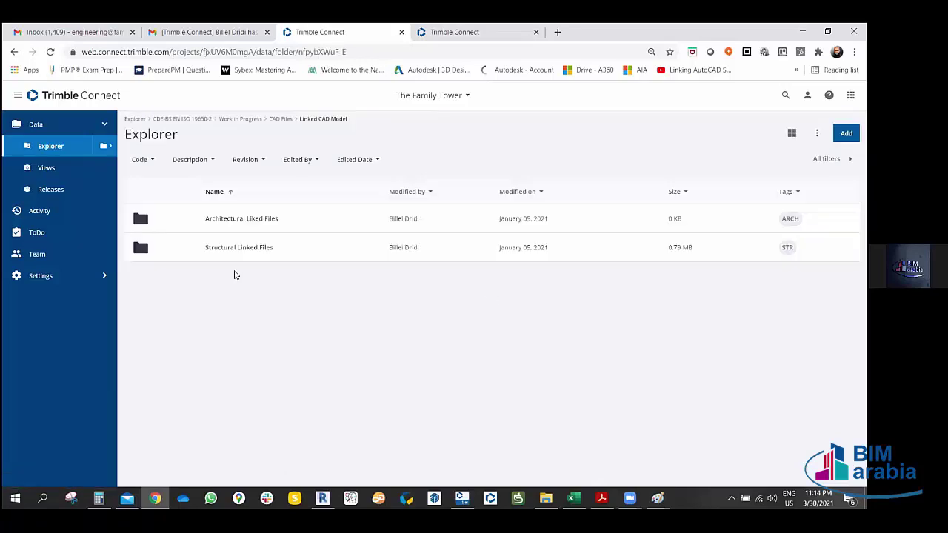
{"action": "left_click", "coordinate": [240, 248]}
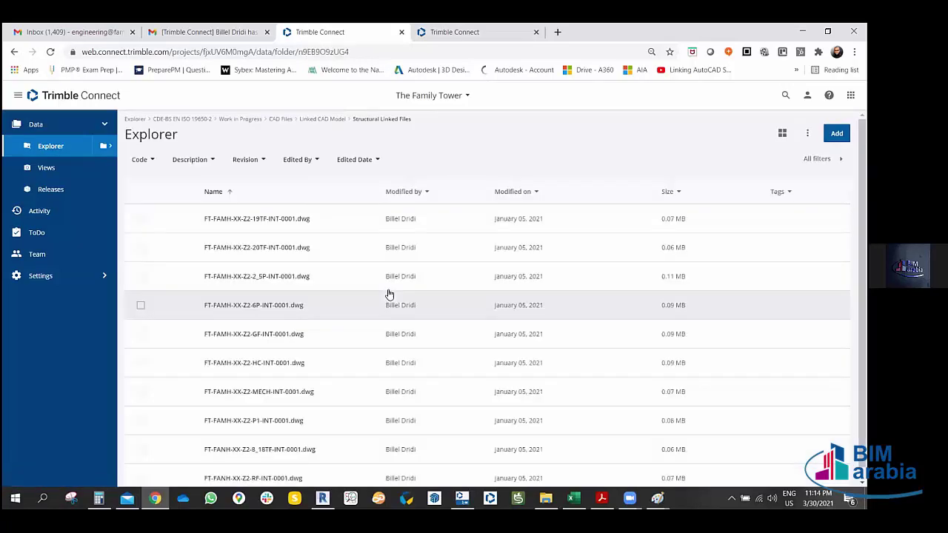
{"action": "left_click", "coordinate": [141, 219]}
{"action": "left_click", "coordinate": [756, 207]}
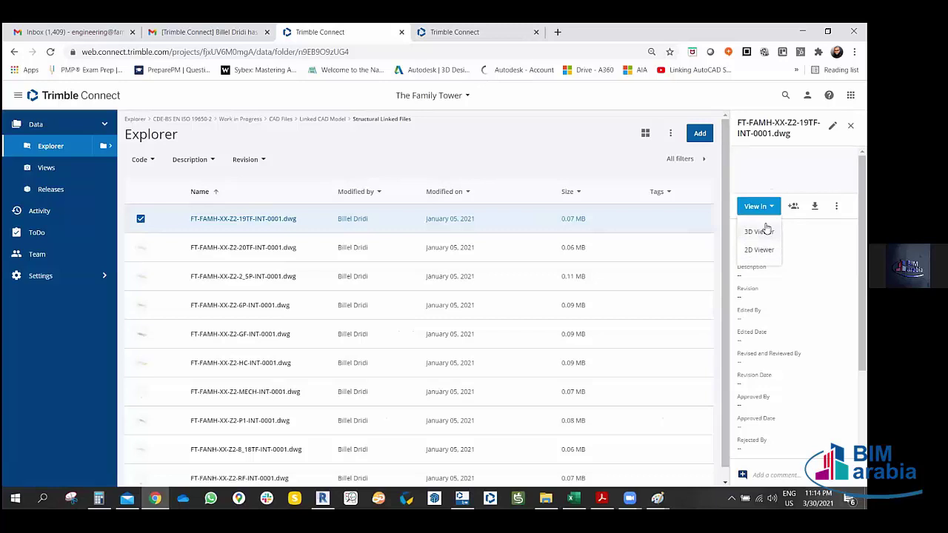
Open the 19TF drawing in the Trimble Connect 3D Viewer from the View in choices
{"action": "left_click", "coordinate": [766, 233]}
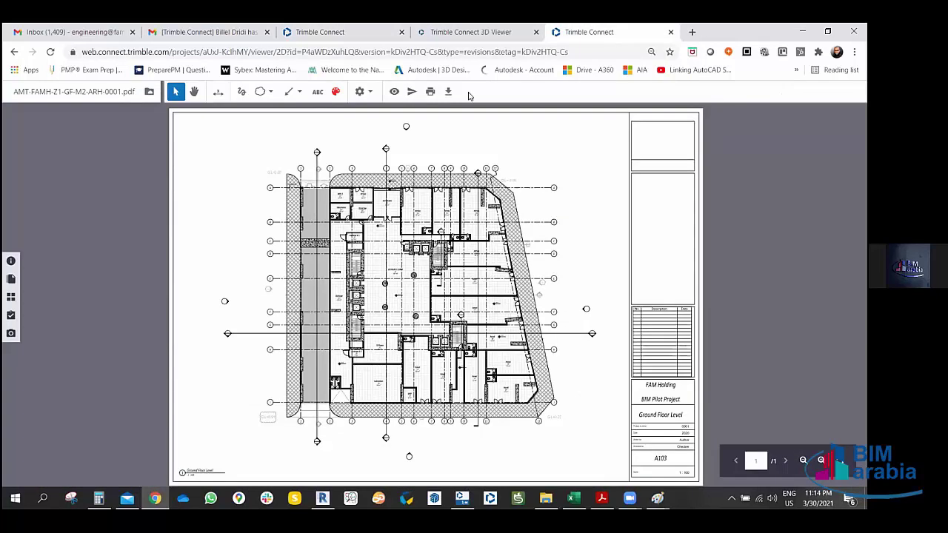
{"action": "left_click", "coordinate": [455, 33]}
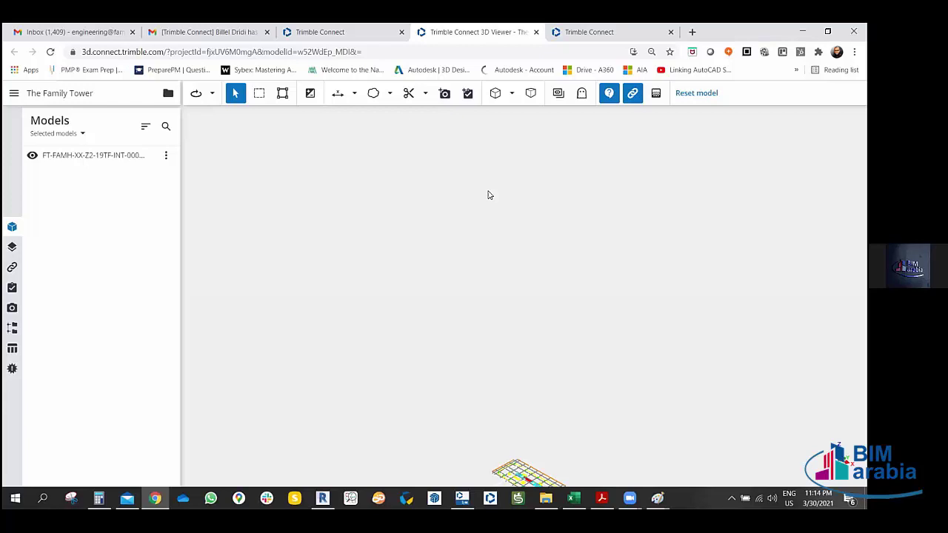
Reopen the 19TF drawing in the 3D viewer from the project file list
{"action": "left_click", "coordinate": [362, 30]}
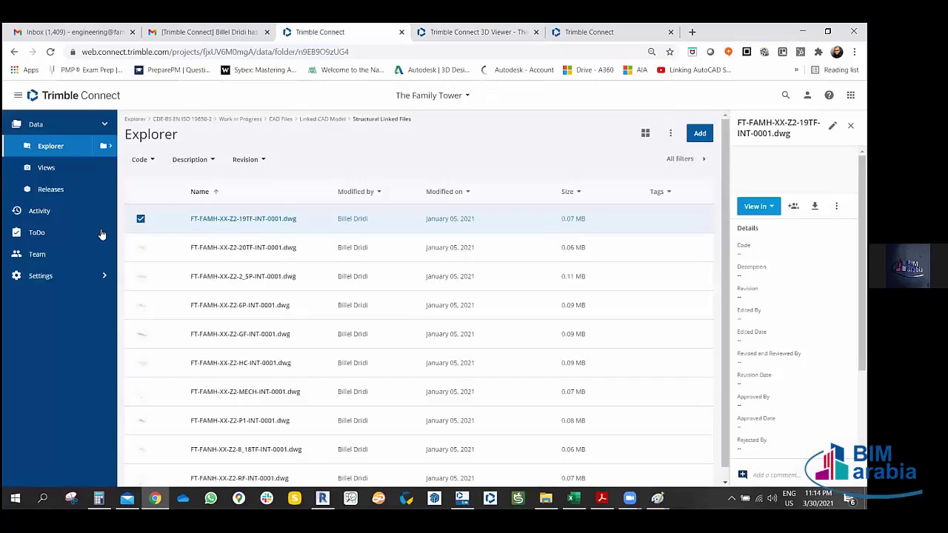
{"action": "left_click", "coordinate": [771, 207]}
{"action": "left_click", "coordinate": [764, 252]}
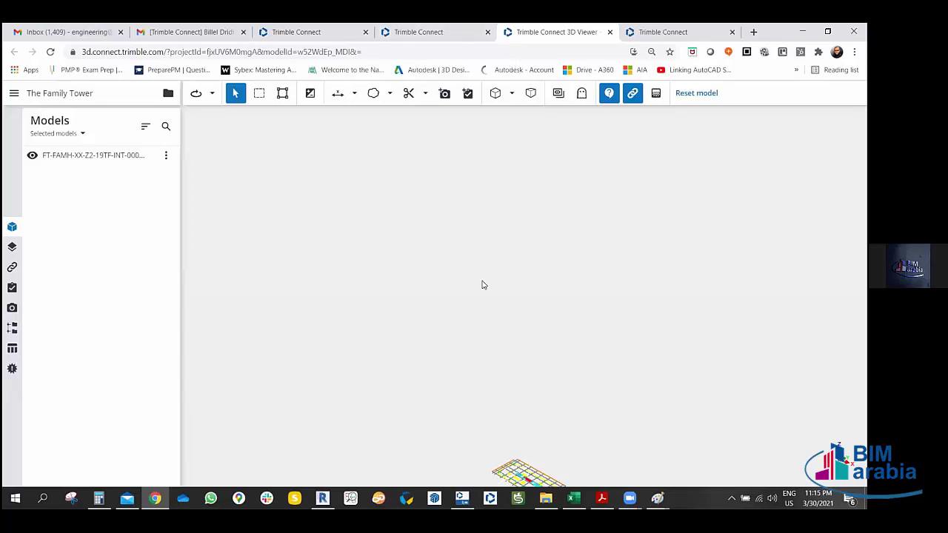
Zoom in on the 19TF floor model until its grid, red cores and green columns fill the view
{"action": "scroll", "coordinate": [504, 437], "scroll_direction": "up", "scroll_amount": 2}
{"action": "scroll", "coordinate": [507, 431], "scroll_direction": "up", "scroll_amount": 2}
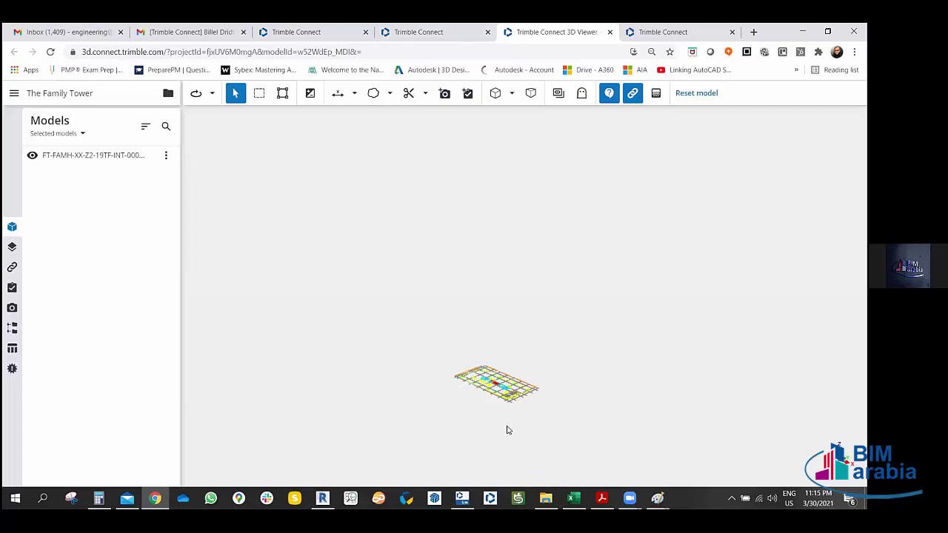
{"action": "scroll", "coordinate": [507, 431], "scroll_direction": "up", "scroll_amount": 3}
{"action": "scroll", "coordinate": [508, 402], "scroll_direction": "up", "scroll_amount": 2}
{"action": "scroll", "coordinate": [499, 364], "scroll_direction": "up", "scroll_amount": 2}
{"action": "scroll", "coordinate": [485, 381], "scroll_direction": "up", "scroll_amount": 2}
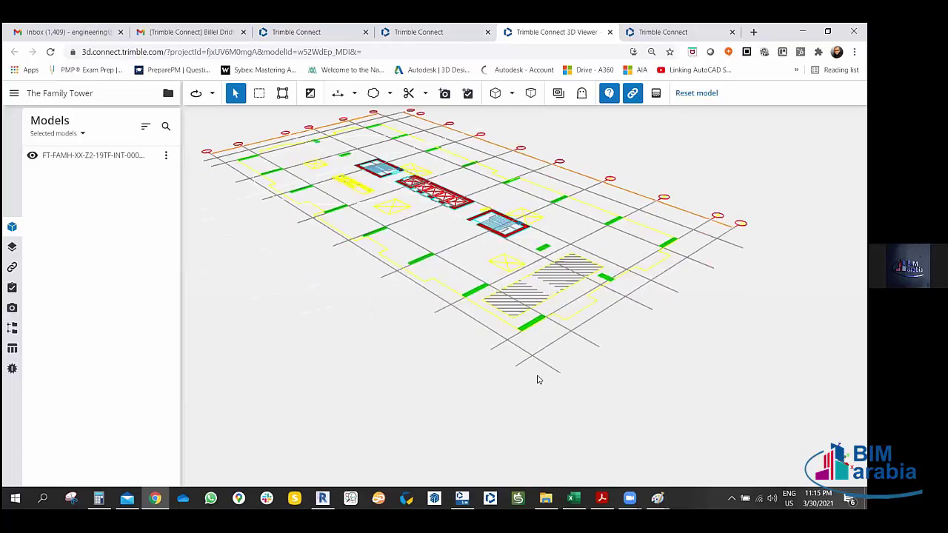
{"action": "scroll", "coordinate": [538, 379], "scroll_direction": "up", "scroll_amount": 2}
{"action": "scroll", "coordinate": [570, 380], "scroll_direction": "up", "scroll_amount": 2}
{"action": "scroll", "coordinate": [481, 363], "scroll_direction": "up", "scroll_amount": 2}
{"action": "scroll", "coordinate": [656, 310], "scroll_direction": "up", "scroll_amount": 3}
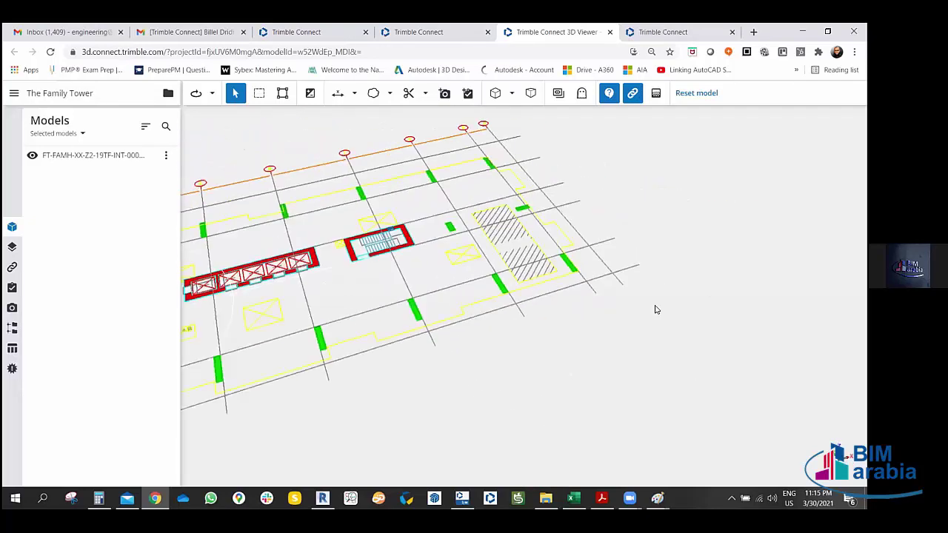
{"action": "scroll", "coordinate": [682, 300], "scroll_direction": "down", "scroll_amount": 3}
{"action": "scroll", "coordinate": [529, 402], "scroll_direction": "up", "scroll_amount": 1}
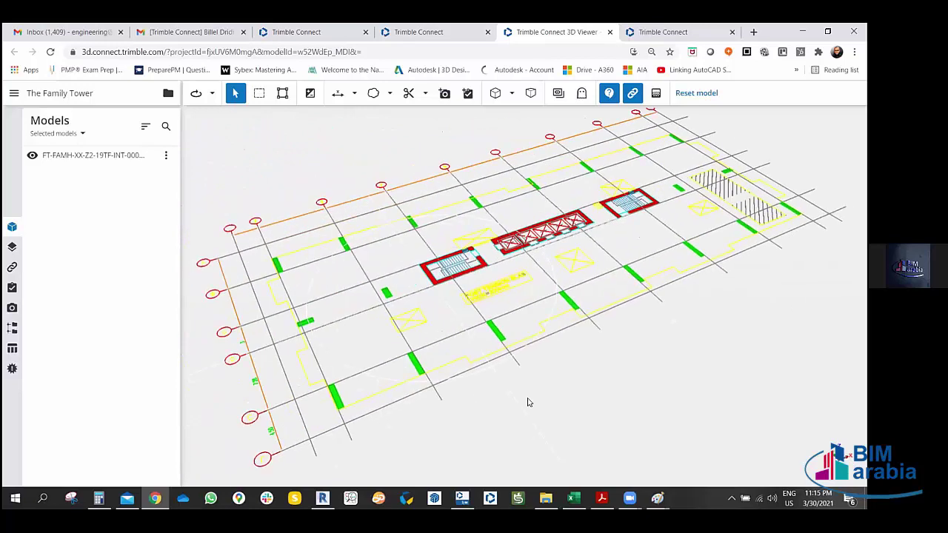
{"action": "scroll", "coordinate": [528, 403], "scroll_direction": "down", "scroll_amount": 2}
{"action": "scroll", "coordinate": [535, 364], "scroll_direction": "up", "scroll_amount": 2}
{"action": "scroll", "coordinate": [552, 339], "scroll_direction": "down", "scroll_amount": 2}
{"action": "scroll", "coordinate": [525, 349], "scroll_direction": "up", "scroll_amount": 1}
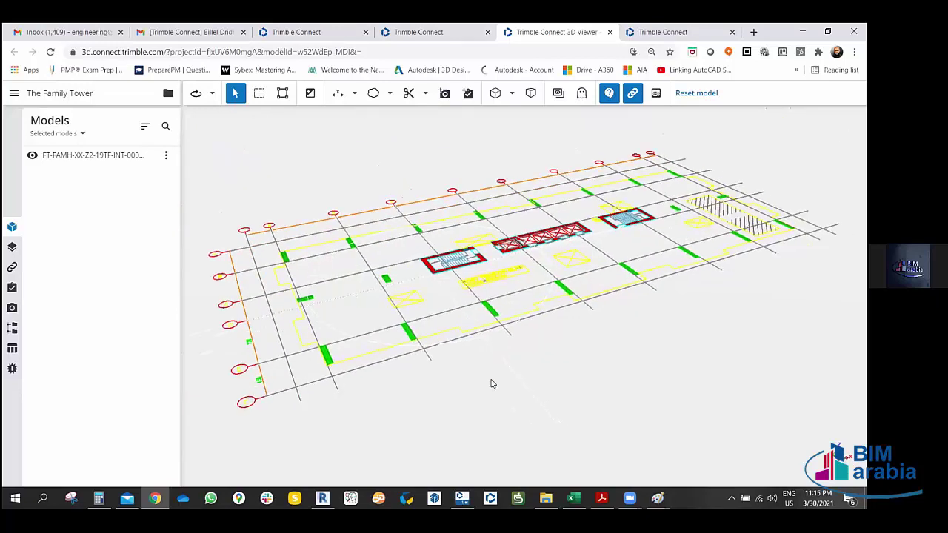
{"action": "scroll", "coordinate": [493, 383], "scroll_direction": "down", "scroll_amount": 1}
{"action": "scroll", "coordinate": [482, 356], "scroll_direction": "up", "scroll_amount": 2}
{"action": "scroll", "coordinate": [504, 360], "scroll_direction": "down", "scroll_amount": 2}
{"action": "scroll", "coordinate": [491, 111], "scroll_direction": "up", "scroll_amount": 1}
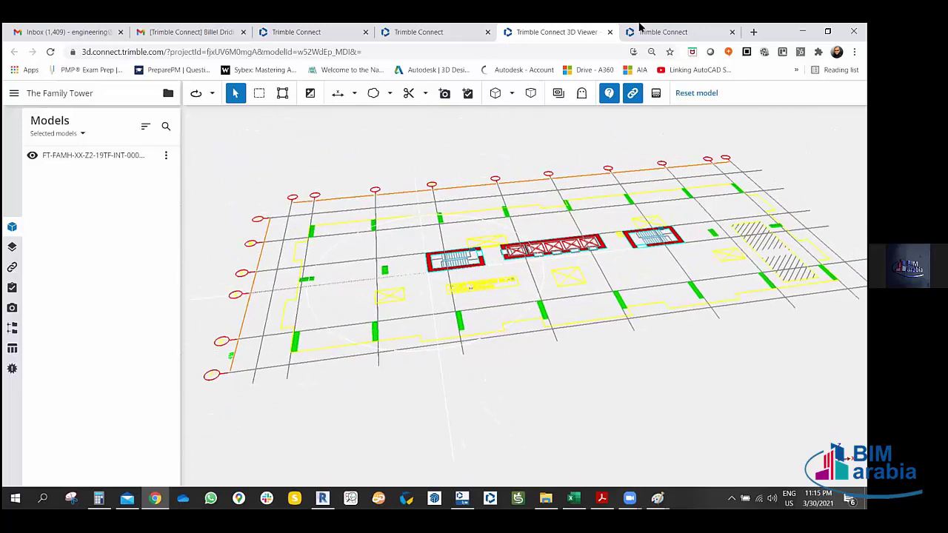
Switch between the 2D PDF floor plan, the coloured 2D DWG structural plan and the 3D view
{"action": "left_click", "coordinate": [631, 30]}
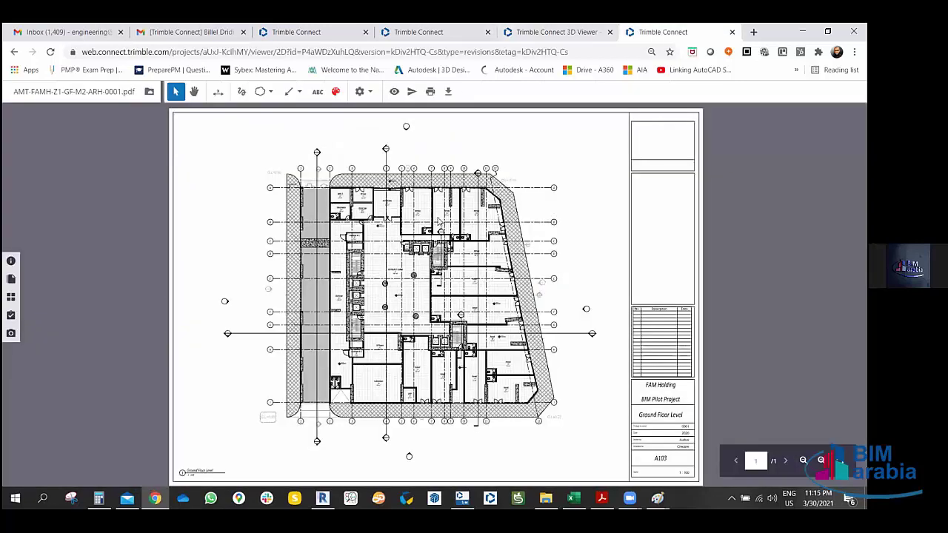
{"action": "key", "text": "ctrl+4"}
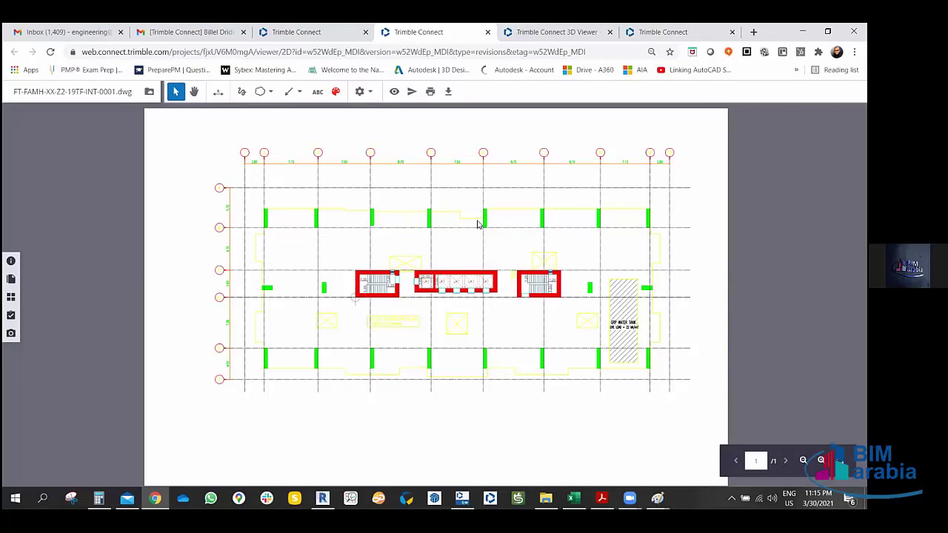
{"action": "key", "text": "ctrl+5"}
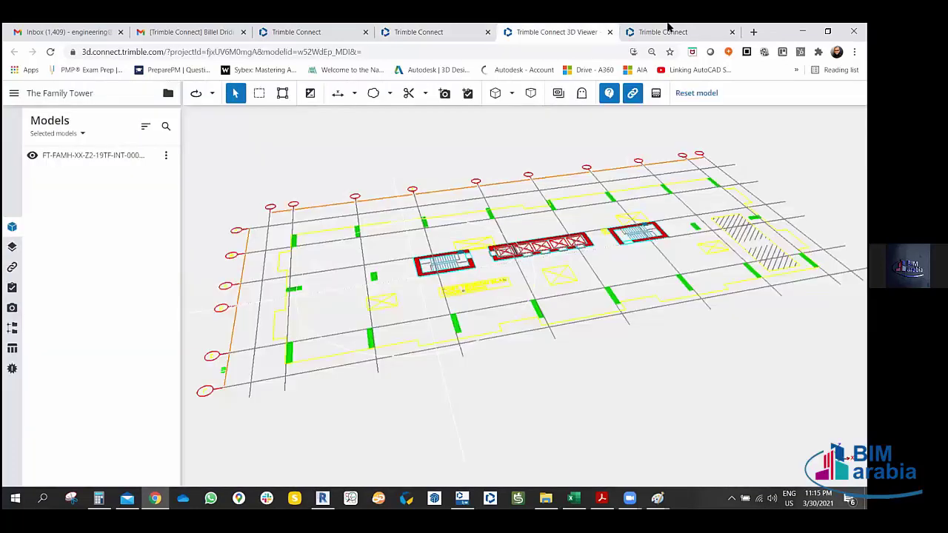
{"action": "left_click", "coordinate": [668, 30]}
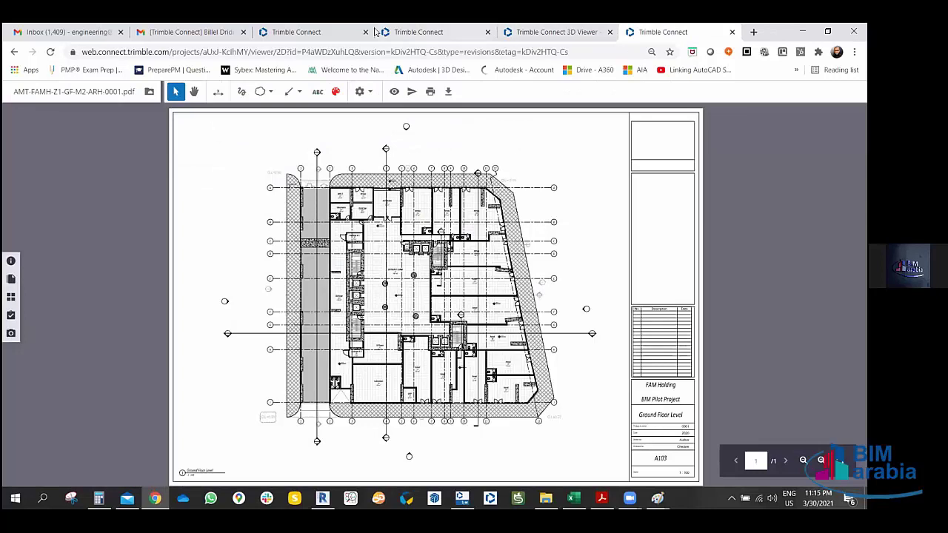
Deselect the 19TF drawing, browse to Work in Progress > Architectural Model, then return to Projects
{"action": "left_click", "coordinate": [341, 30]}
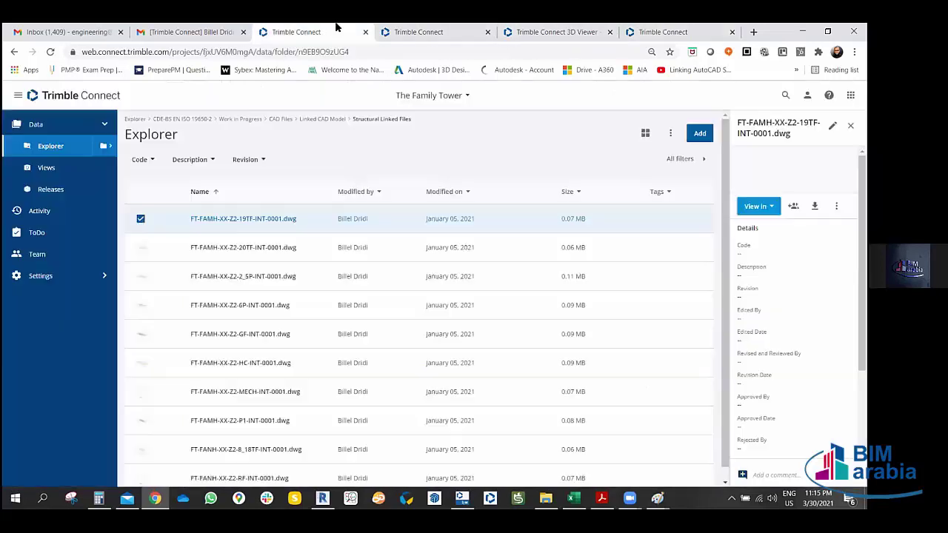
{"action": "left_click", "coordinate": [140, 221]}
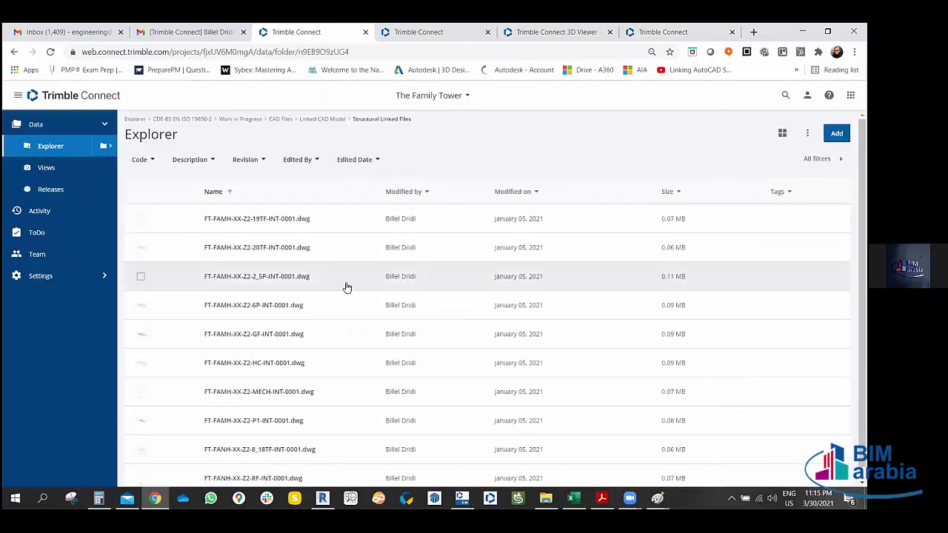
{"action": "left_click", "coordinate": [197, 119]}
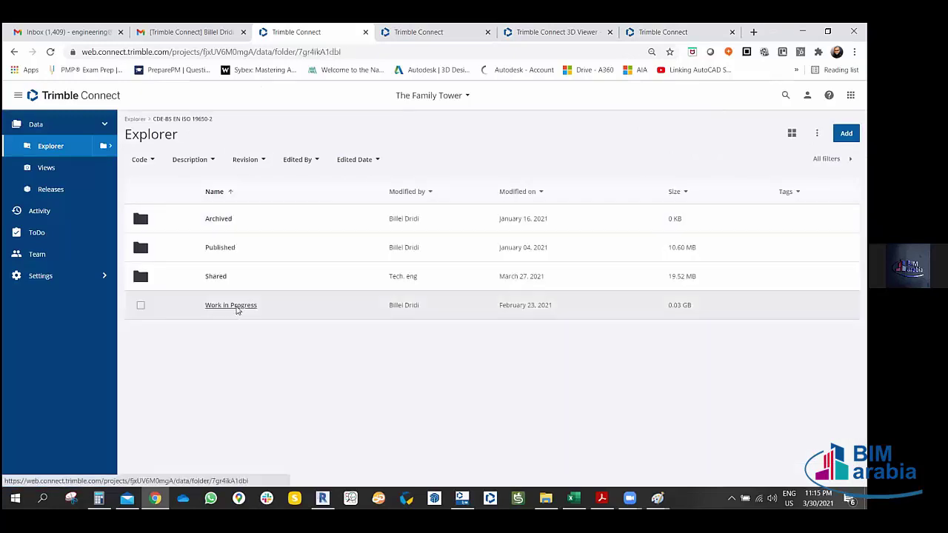
{"action": "left_click", "coordinate": [237, 309]}
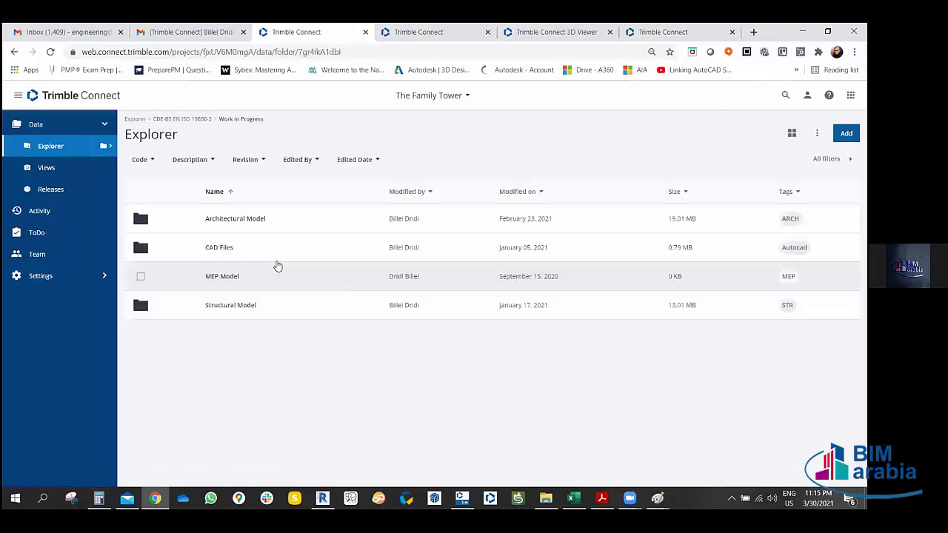
{"action": "left_click", "coordinate": [232, 221]}
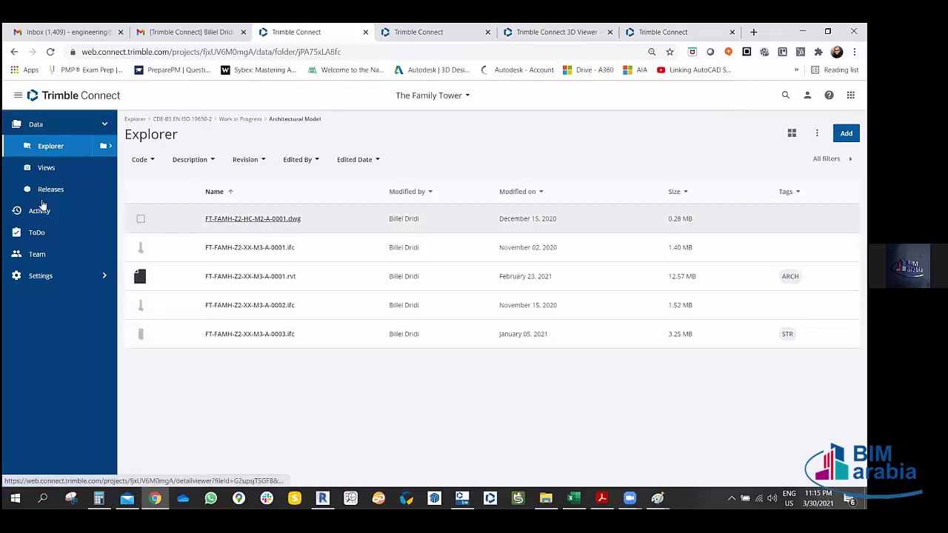
{"action": "left_click", "coordinate": [63, 100]}
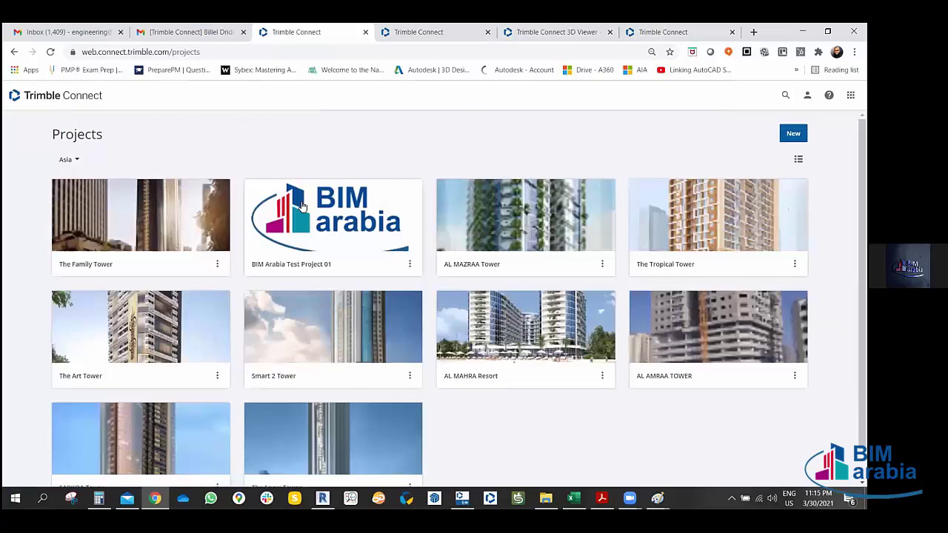
Open the AL MAZRAA Tower project and peek into its CDE-BS EN ISO 19650-2 folder
{"action": "left_click", "coordinate": [301, 207]}
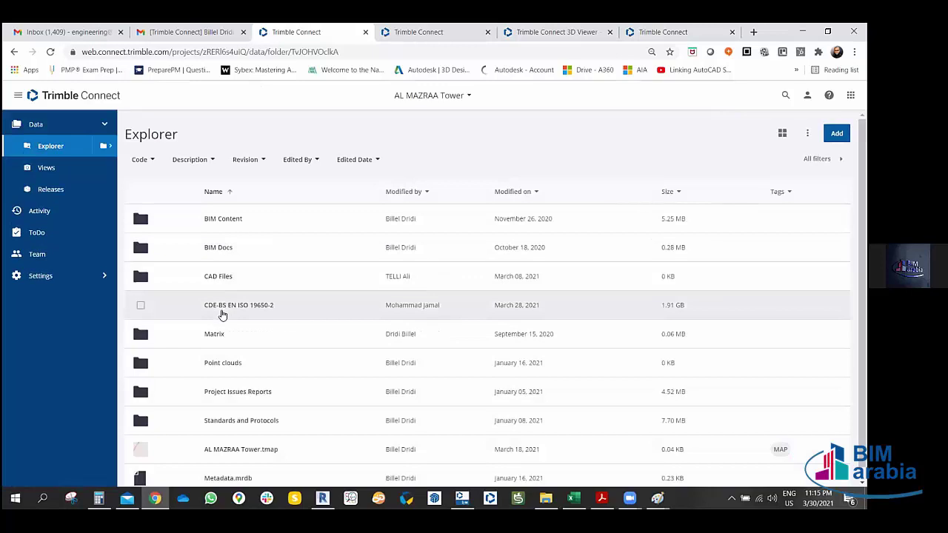
{"action": "left_click", "coordinate": [226, 309]}
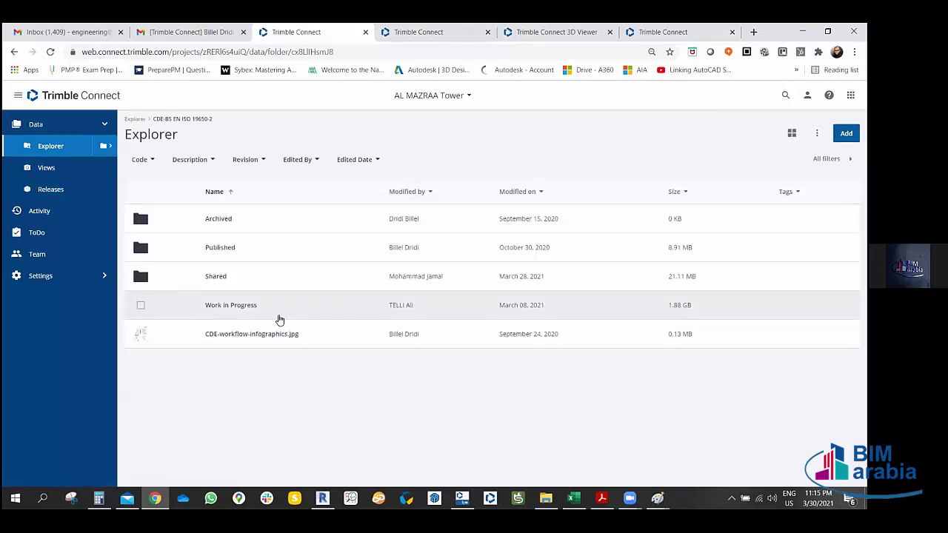
{"action": "key", "text": "alt+Left"}
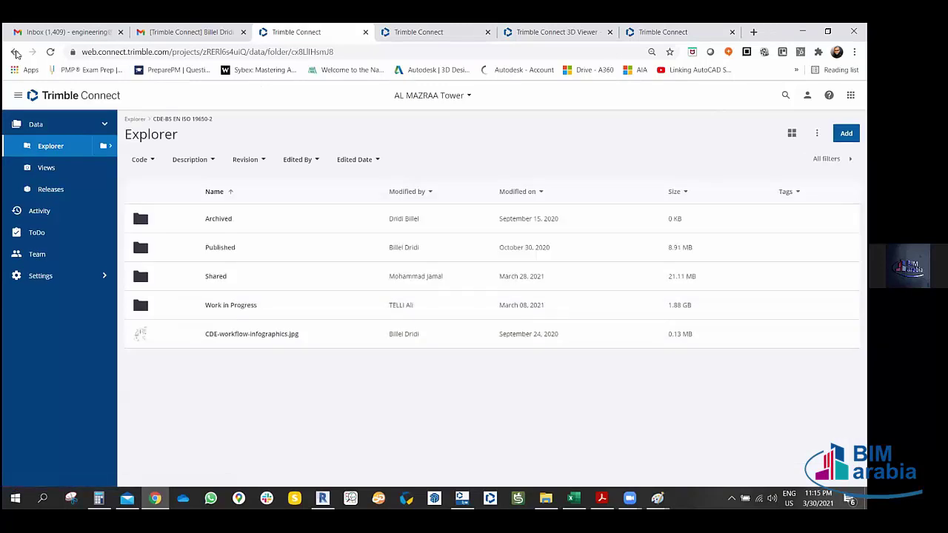
Browse Standards and Protocols, viewing its Protocols and Standards subfolders
{"action": "scroll", "coordinate": [252, 302], "scroll_direction": "down", "scroll_amount": 1}
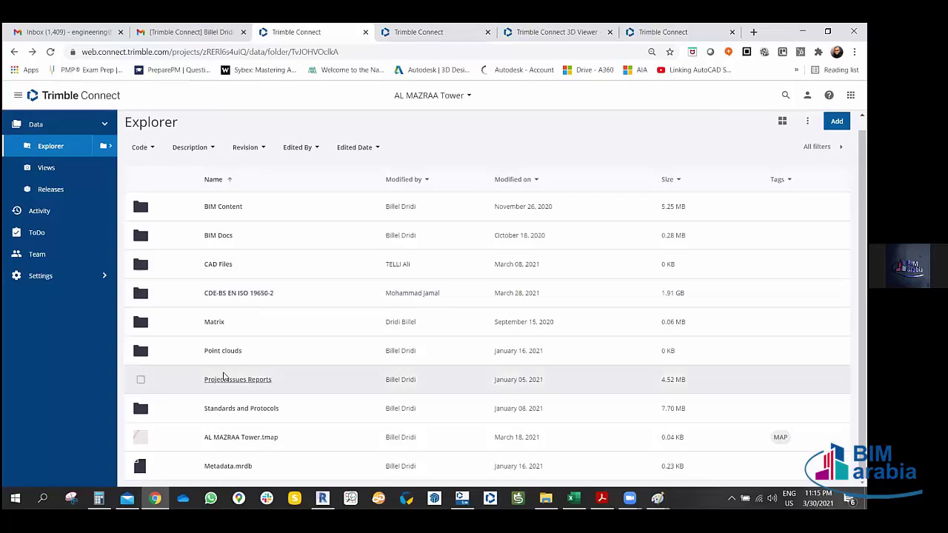
{"action": "left_click", "coordinate": [240, 410]}
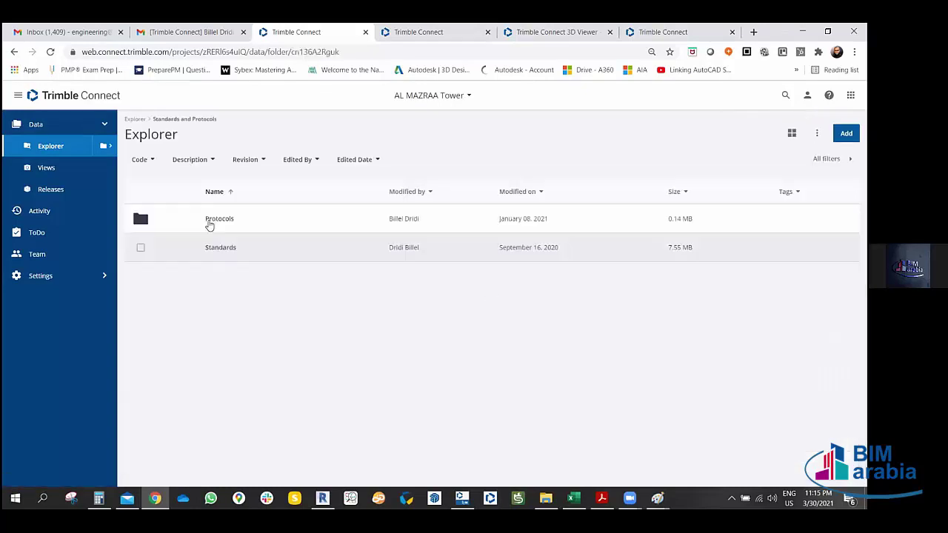
{"action": "left_click", "coordinate": [211, 219]}
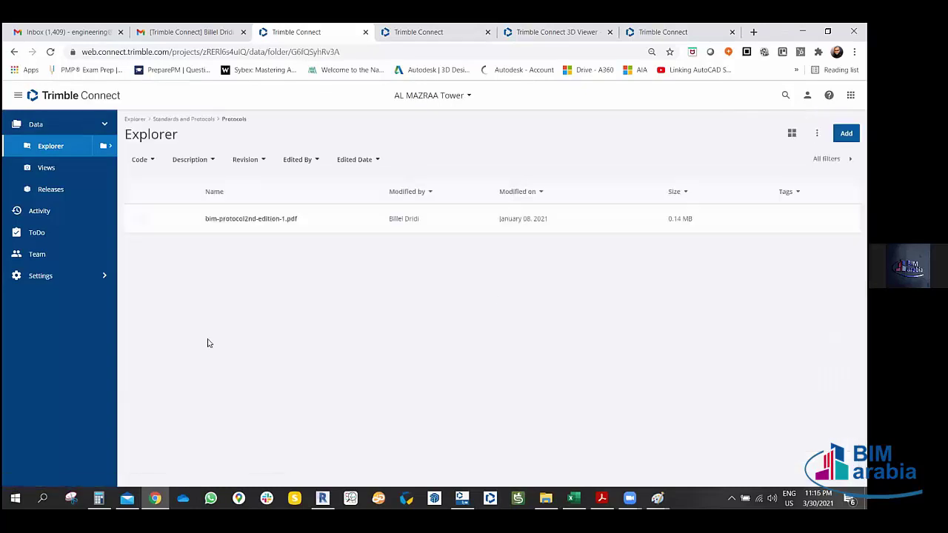
{"action": "left_click", "coordinate": [14, 52]}
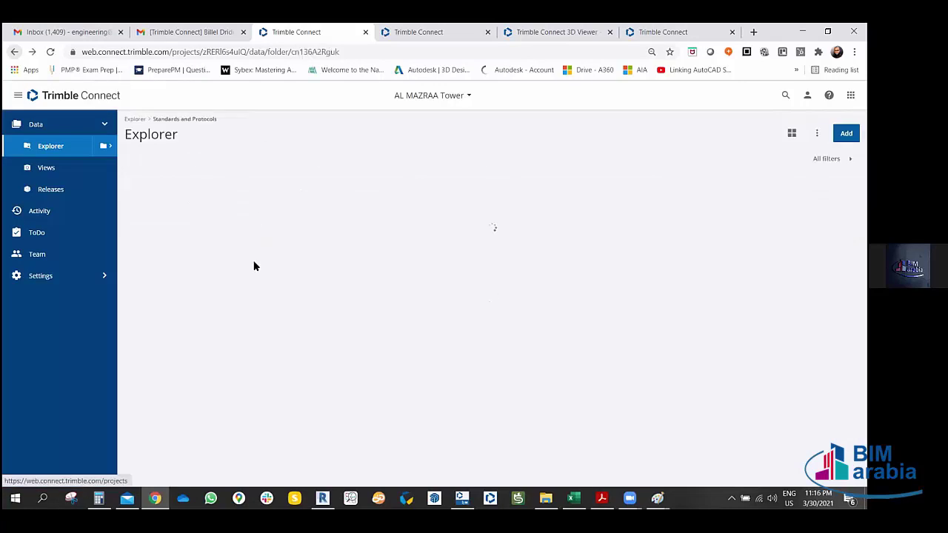
{"action": "left_click", "coordinate": [222, 248]}
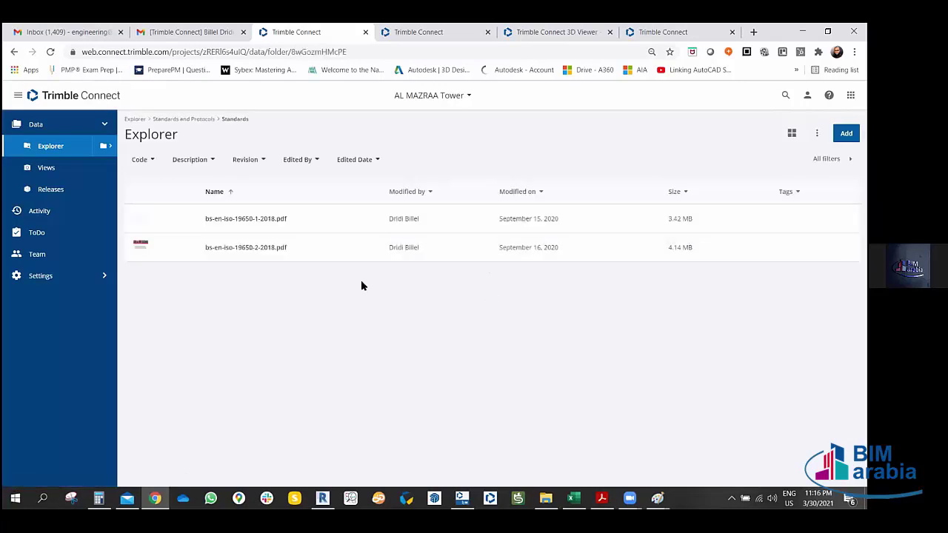
{"action": "left_click", "coordinate": [14, 52]}
Return to AL MAZRAA Tower's top-level folders and go to Account Administration from the user menu
{"action": "left_click", "coordinate": [16, 53]}
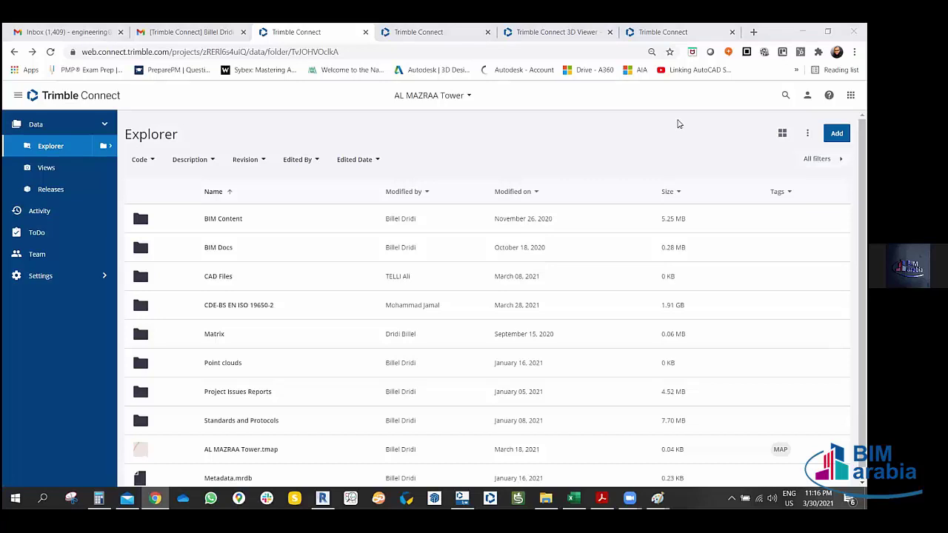
{"action": "mouse_move", "coordinate": [487, 218]}
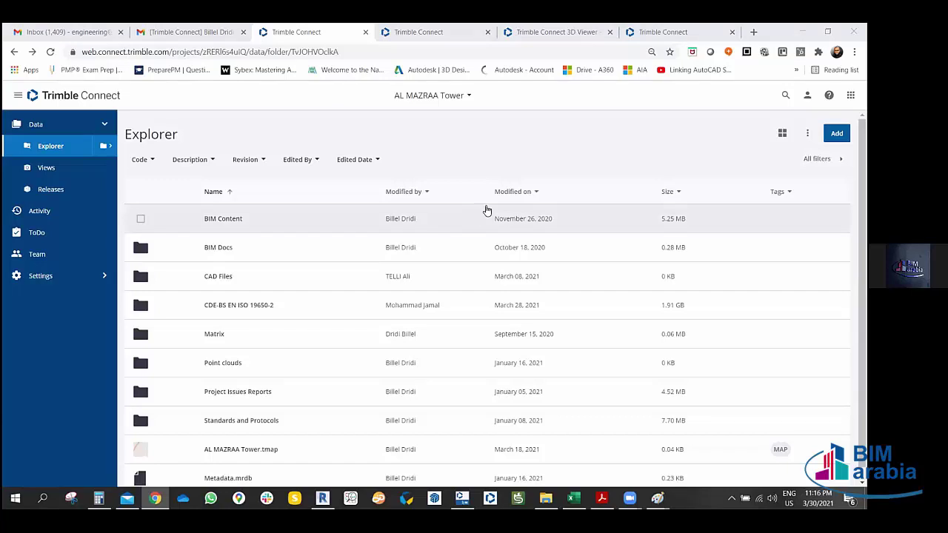
{"action": "left_click", "coordinate": [808, 94]}
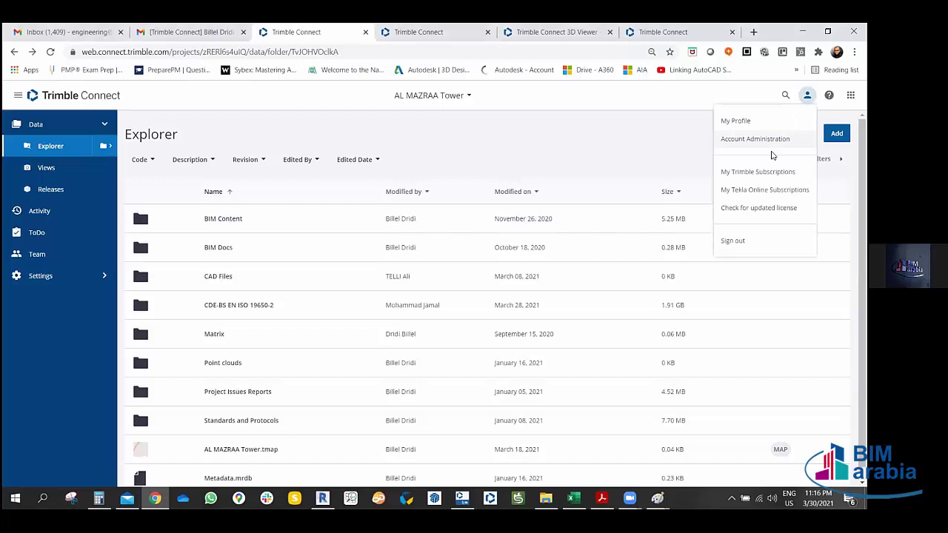
{"action": "left_click", "coordinate": [759, 139]}
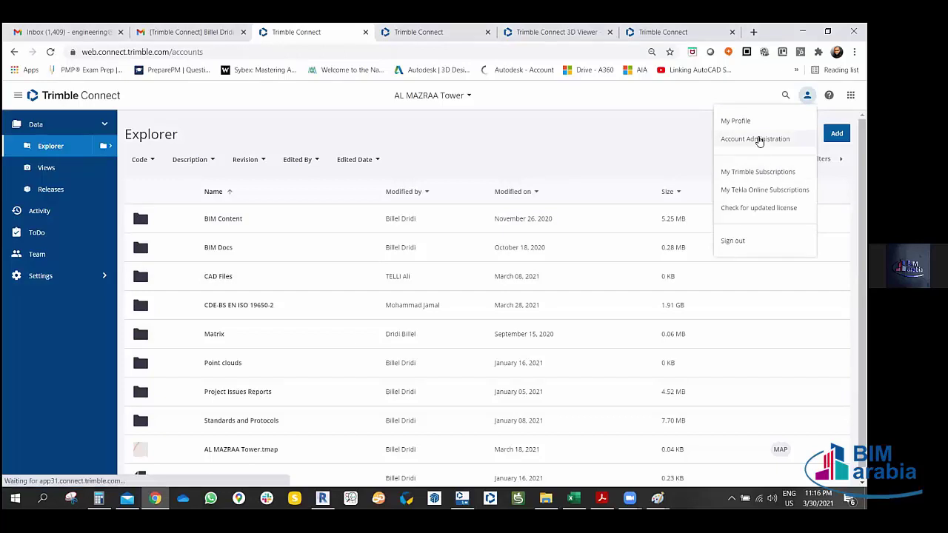
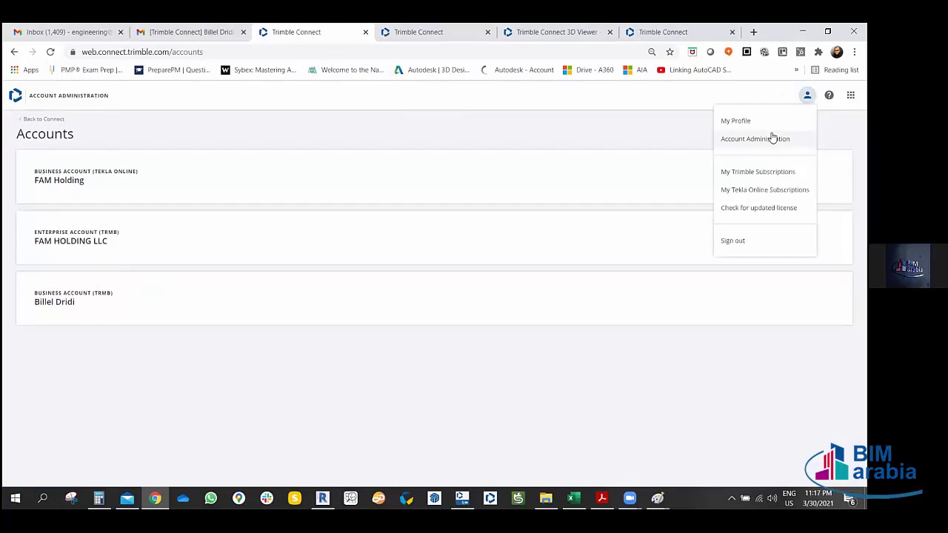
Go back from the previous page and return to the Trimble Connect projects page
{"action": "left_click", "coordinate": [16, 52]}
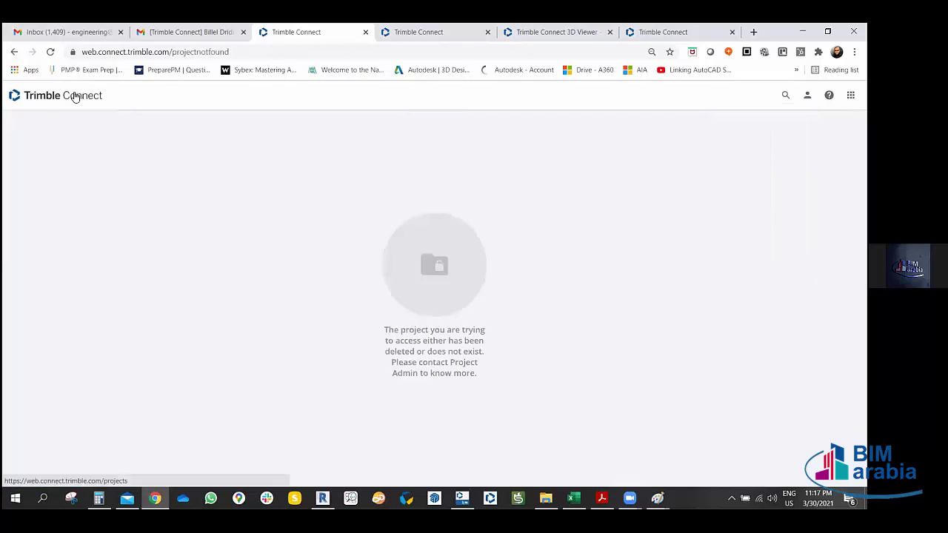
{"action": "left_click", "coordinate": [75, 97]}
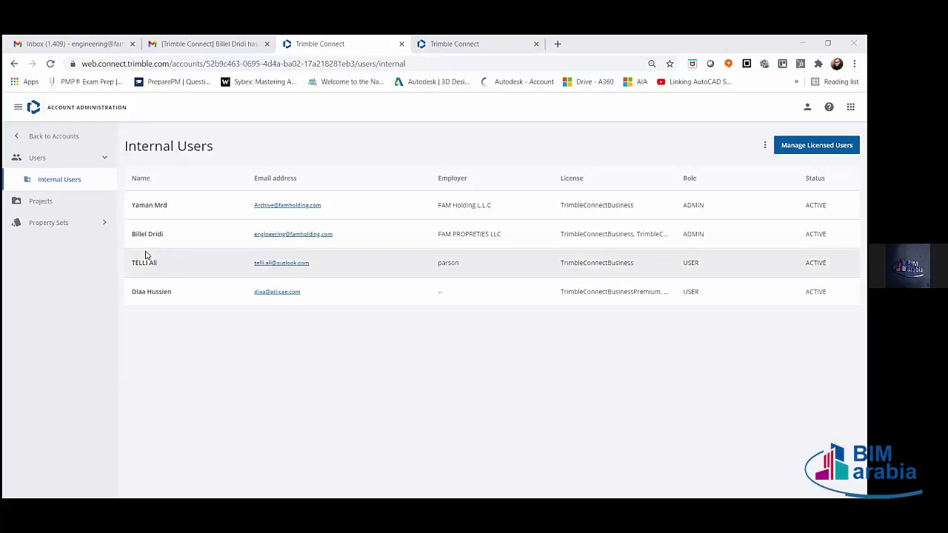
Expand Property Sets to show the Metadata Template Library with the ISO 19650-2 Version 0 template
{"action": "left_click", "coordinate": [108, 229]}
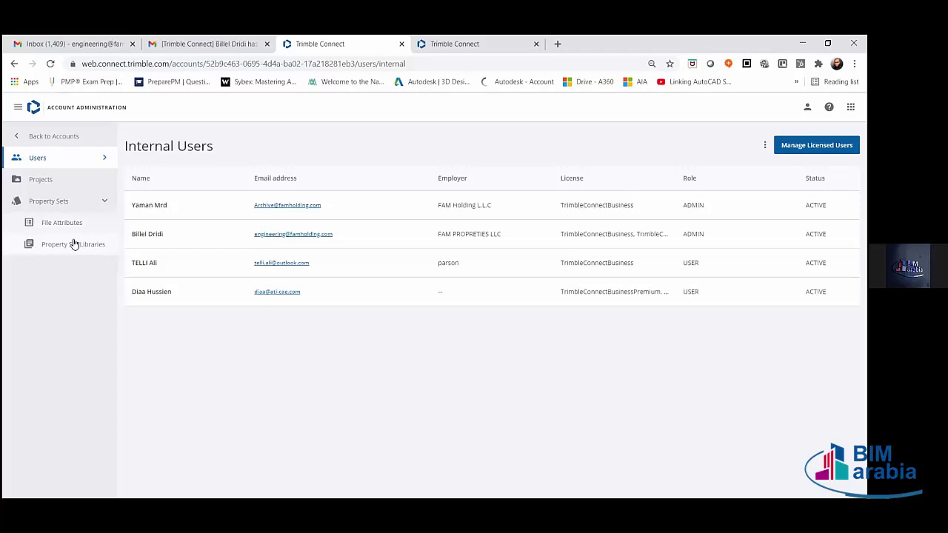
{"action": "left_click", "coordinate": [69, 222]}
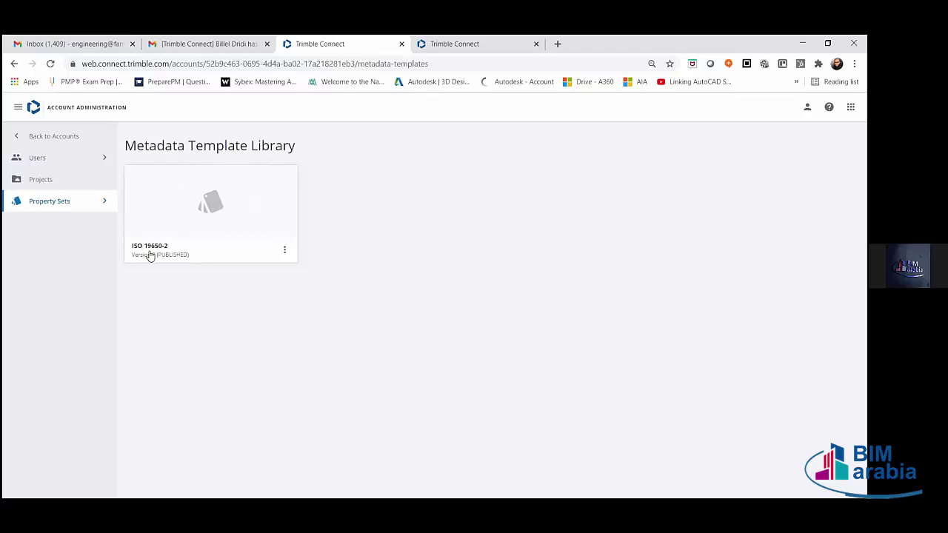
Inspect the ISO 19650-2 template, collapse its file name property, then open the North America projects list
{"action": "left_click", "coordinate": [214, 202]}
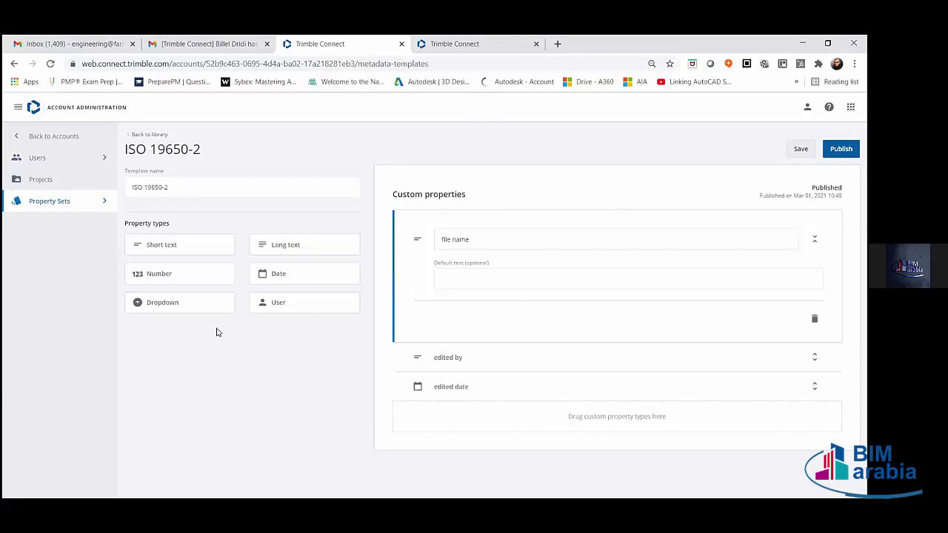
{"action": "mouse_move", "coordinate": [617, 277]}
{"action": "left_click", "coordinate": [547, 307]}
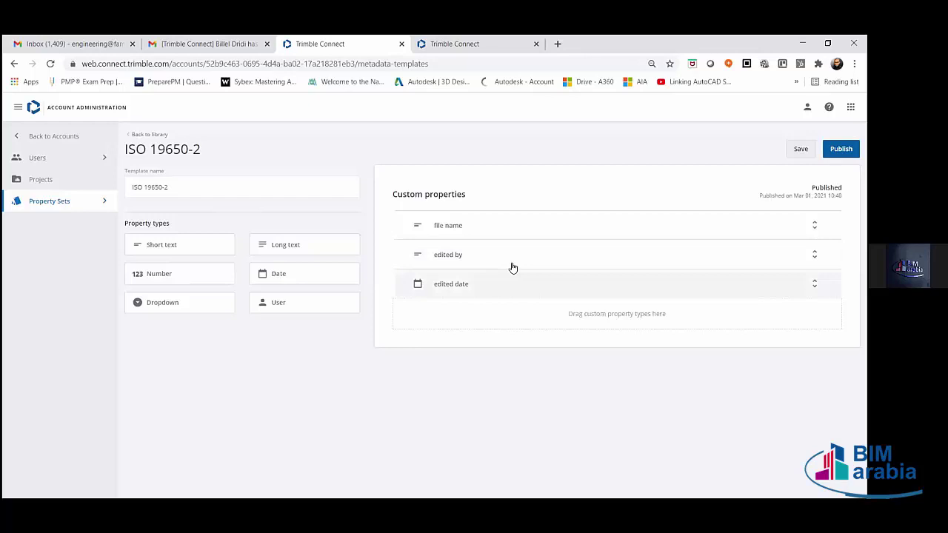
{"action": "left_click", "coordinate": [104, 158]}
{"action": "left_click", "coordinate": [57, 188]}
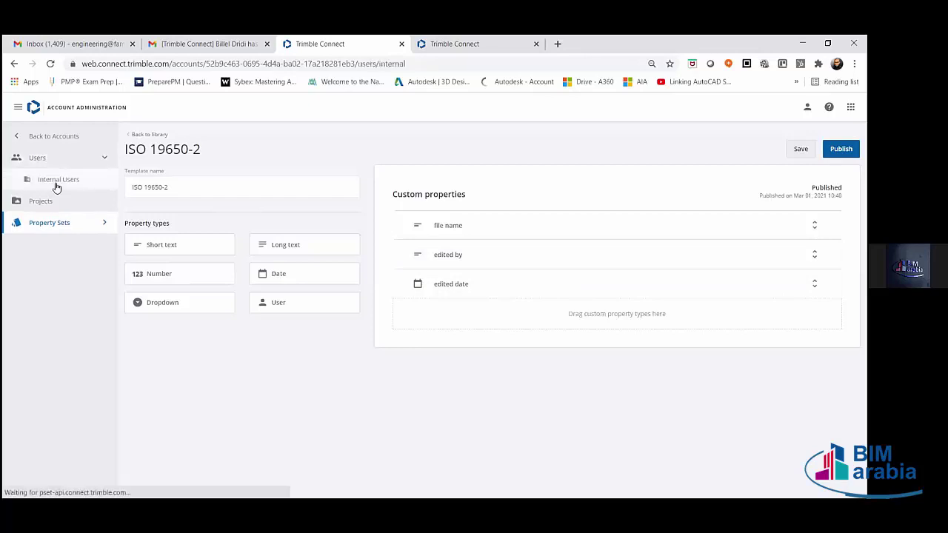
{"action": "left_click", "coordinate": [59, 204]}
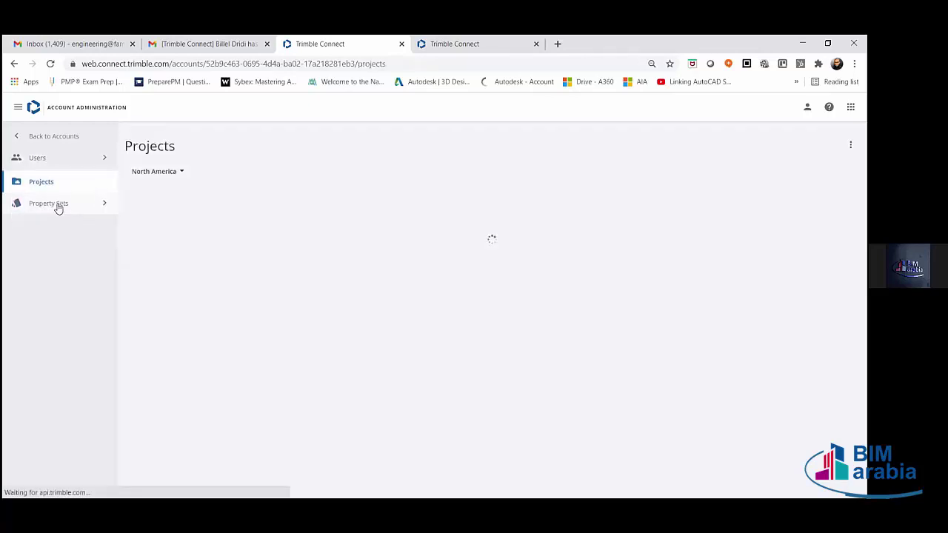
Visit My Profile from the account menu, then return to the Asia Projects gallery
{"action": "left_click", "coordinate": [104, 203]}
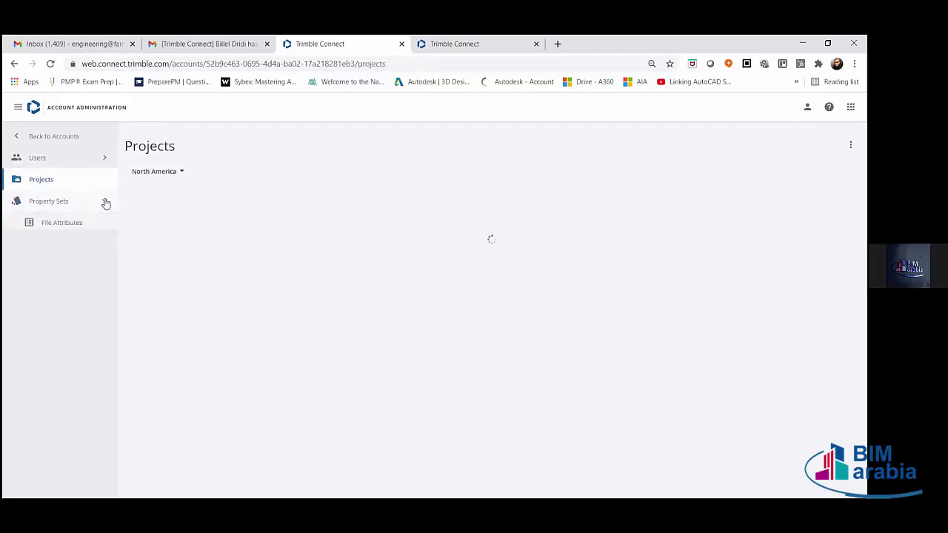
{"action": "left_click", "coordinate": [17, 107]}
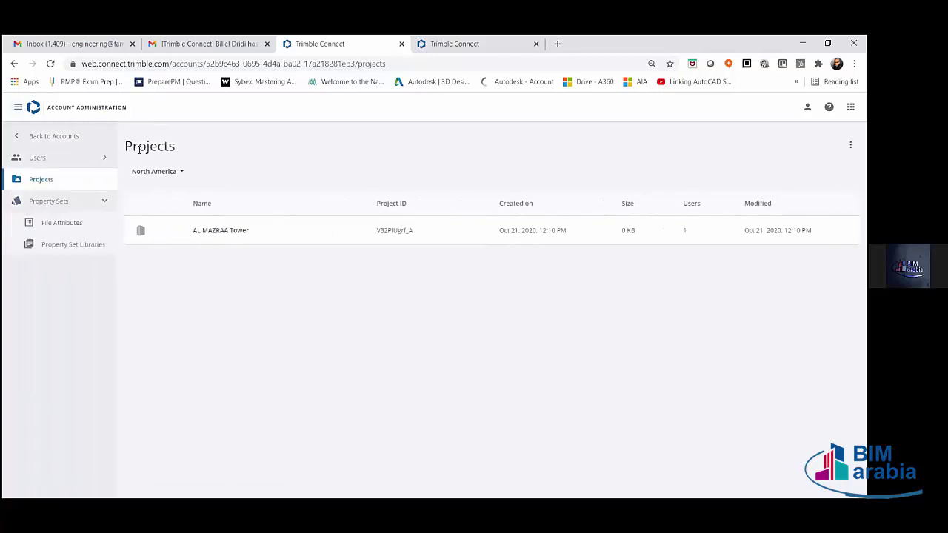
{"action": "left_click", "coordinate": [807, 106]}
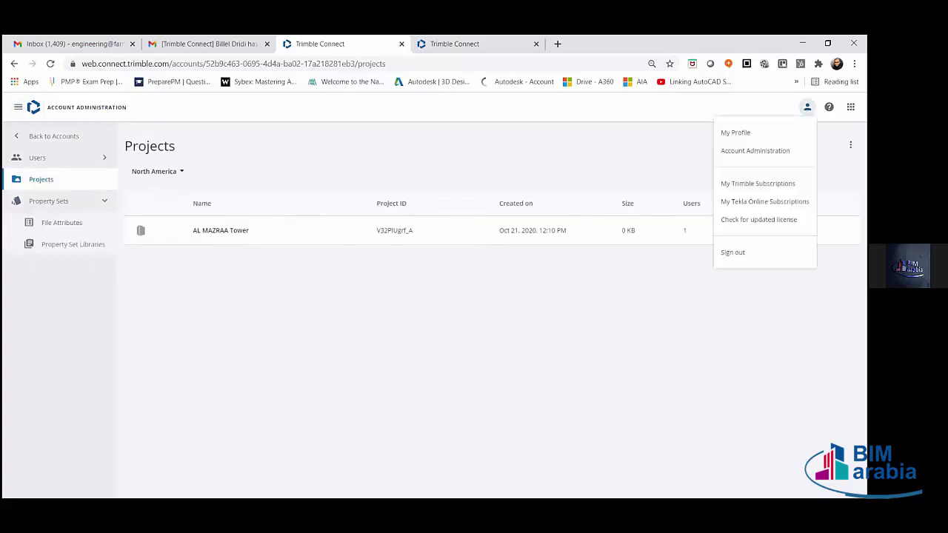
{"action": "left_click", "coordinate": [755, 138]}
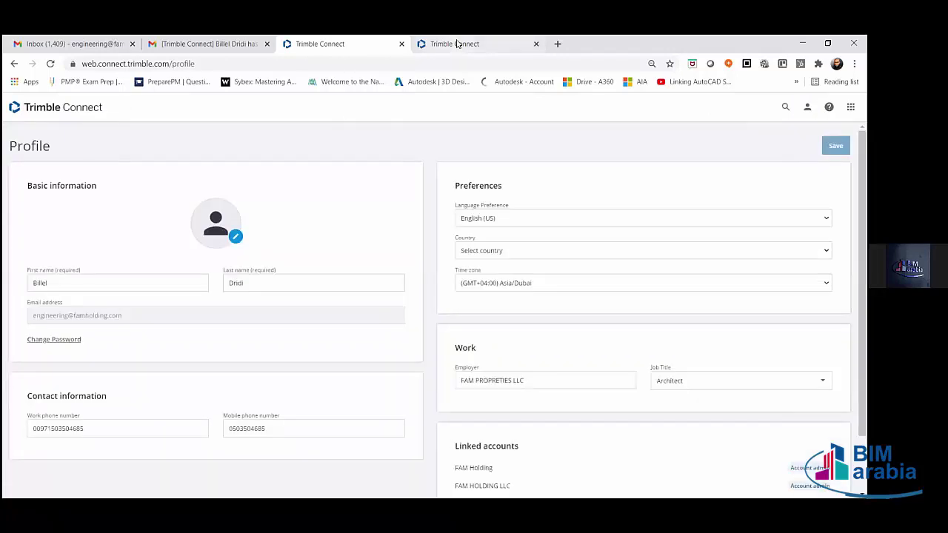
{"action": "left_click", "coordinate": [457, 44]}
{"action": "left_click", "coordinate": [315, 46]}
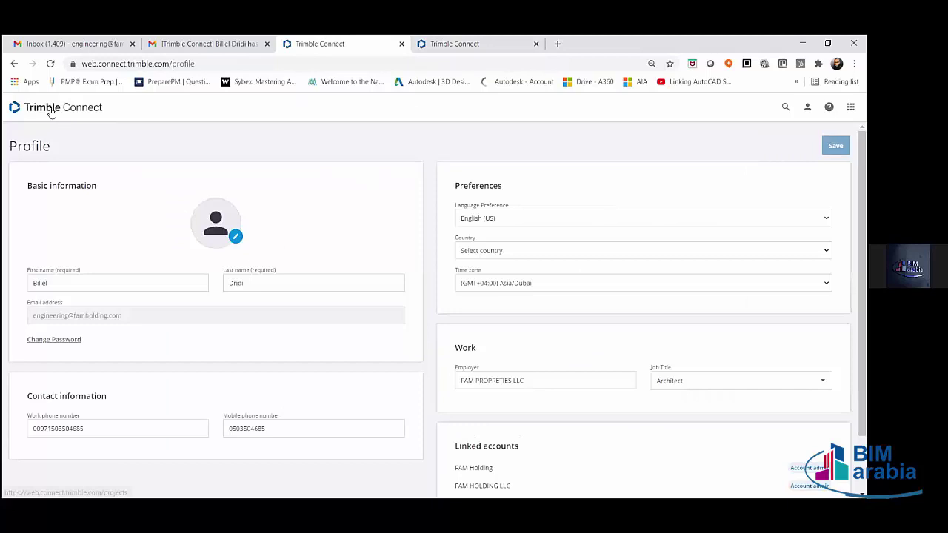
{"action": "left_click", "coordinate": [59, 111]}
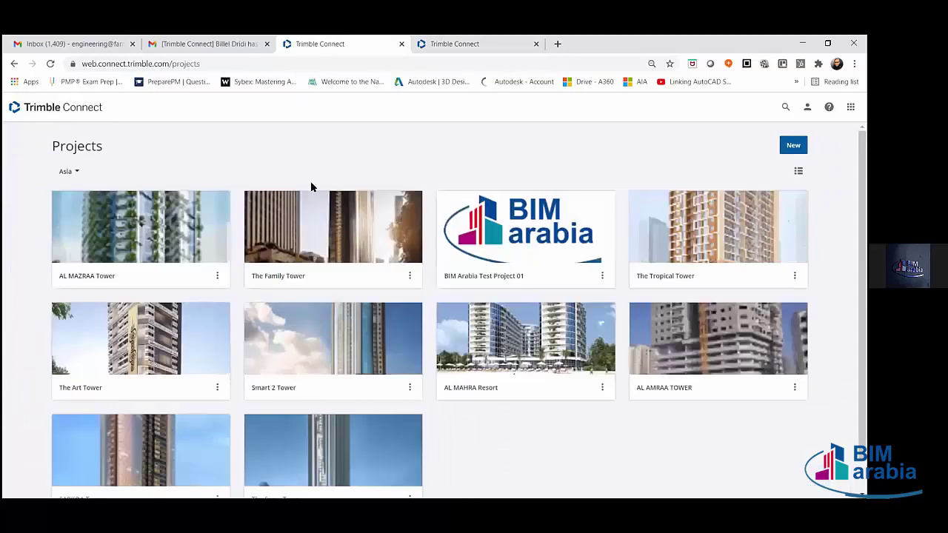
Open BIM Arabia Test Project 01 and view details of ISO 19650-2 Folder Structure and BIM Arabia Location.tmap
{"action": "left_click", "coordinate": [537, 219]}
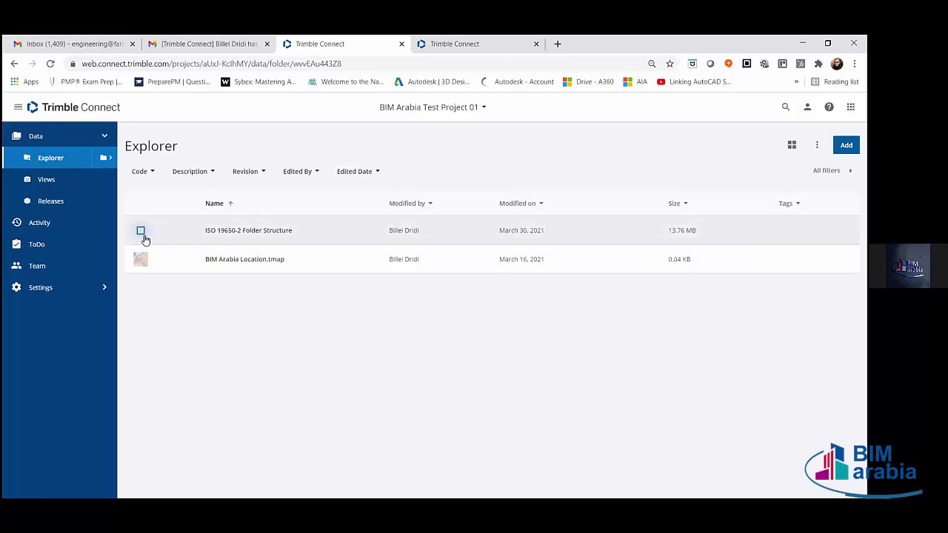
{"action": "left_click", "coordinate": [140, 231]}
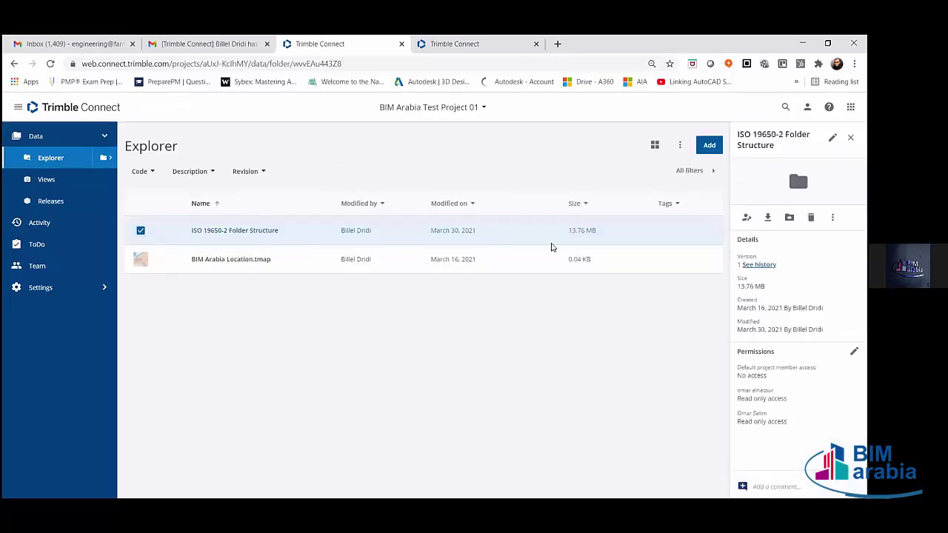
{"action": "left_click", "coordinate": [140, 230]}
{"action": "left_click", "coordinate": [140, 261]}
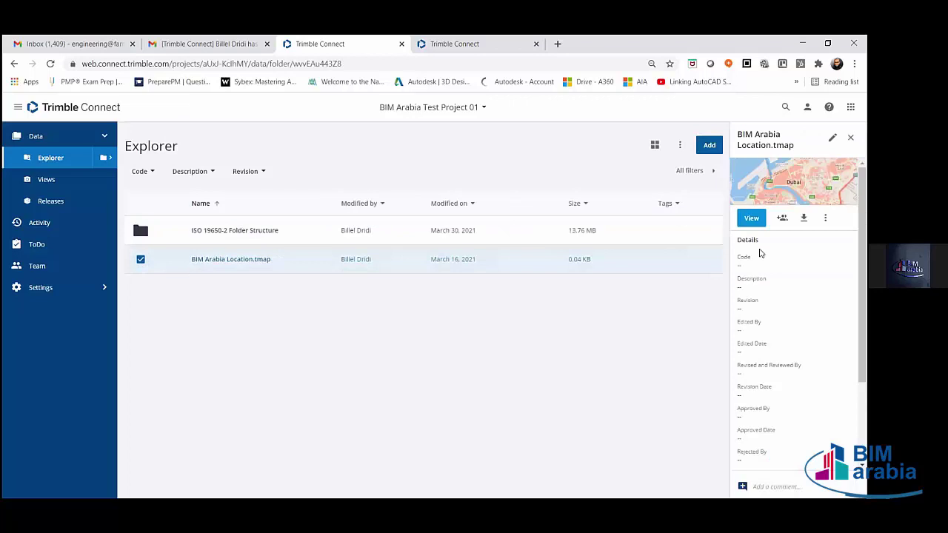
{"action": "scroll", "coordinate": [763, 296], "scroll_direction": "down", "scroll_amount": 2}
{"action": "left_click", "coordinate": [143, 260]}
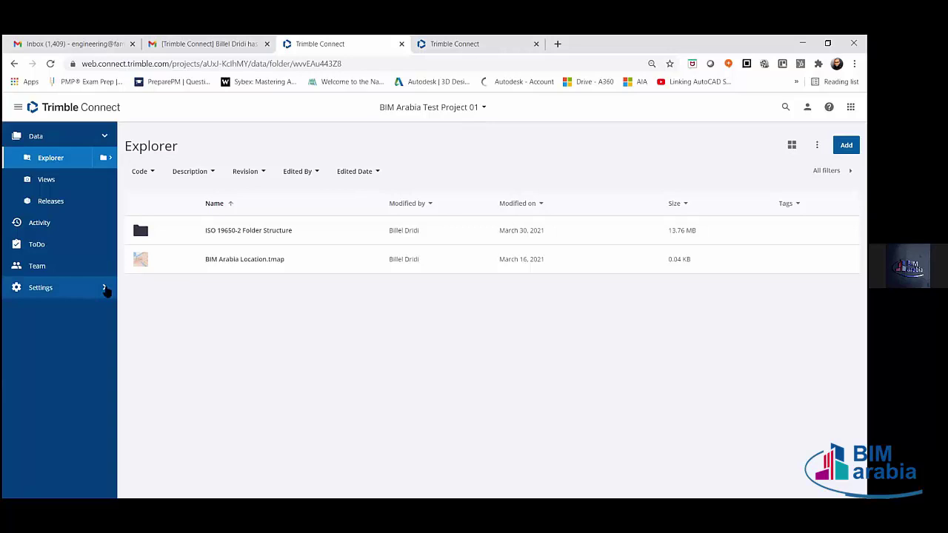
Review Project Details' license and ownership, keeping FAM HOLDING LLC | TRMB, then go to the Accounts list
{"action": "left_click", "coordinate": [104, 287]}
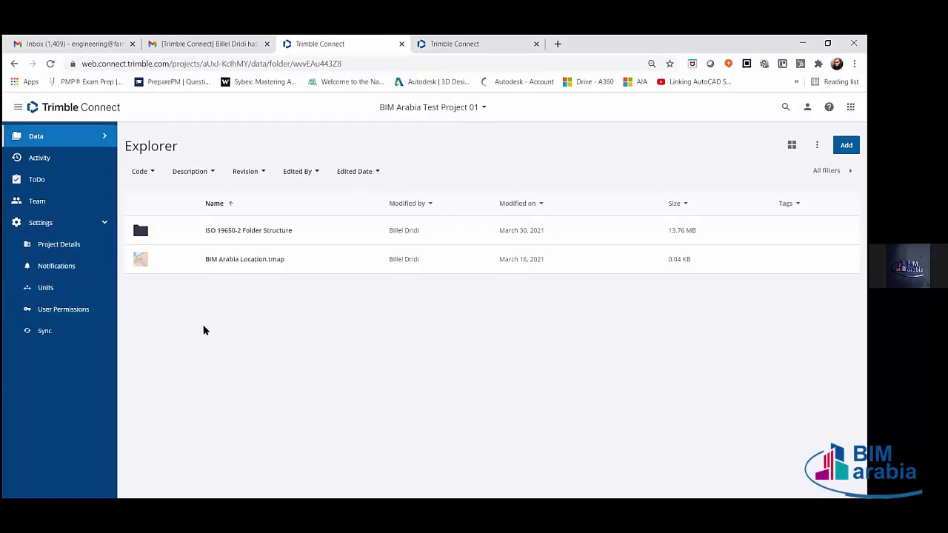
{"action": "left_click", "coordinate": [67, 250]}
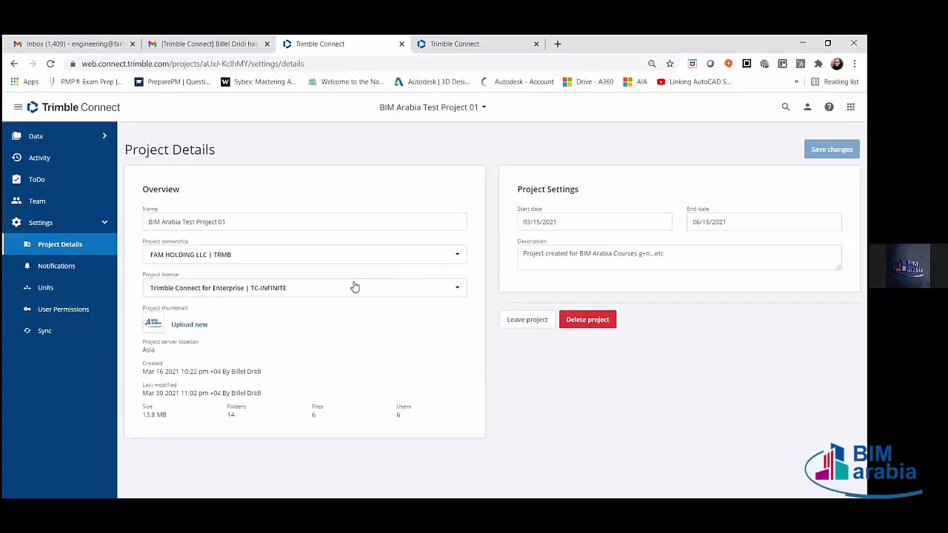
{"action": "left_click", "coordinate": [234, 292]}
{"action": "left_click", "coordinate": [235, 292]}
{"action": "left_click", "coordinate": [232, 256]}
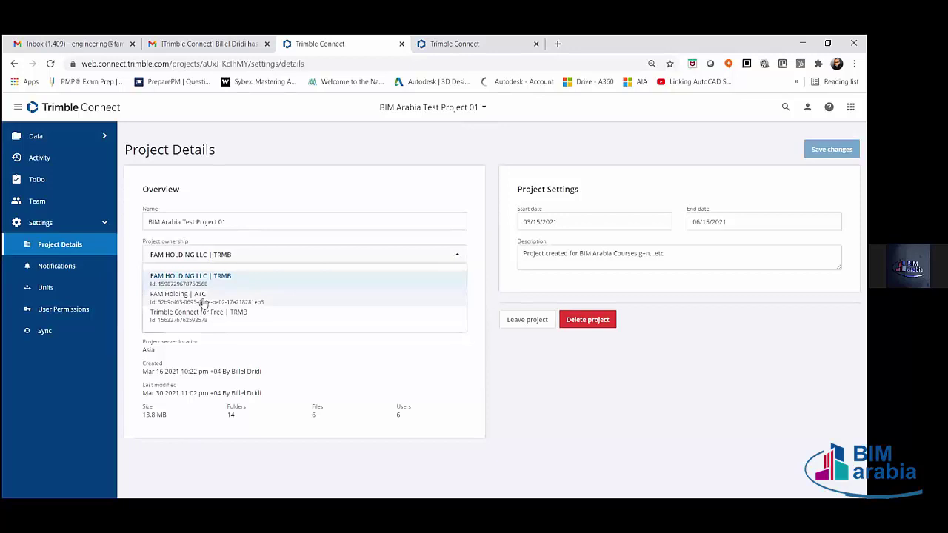
{"action": "left_click", "coordinate": [235, 278]}
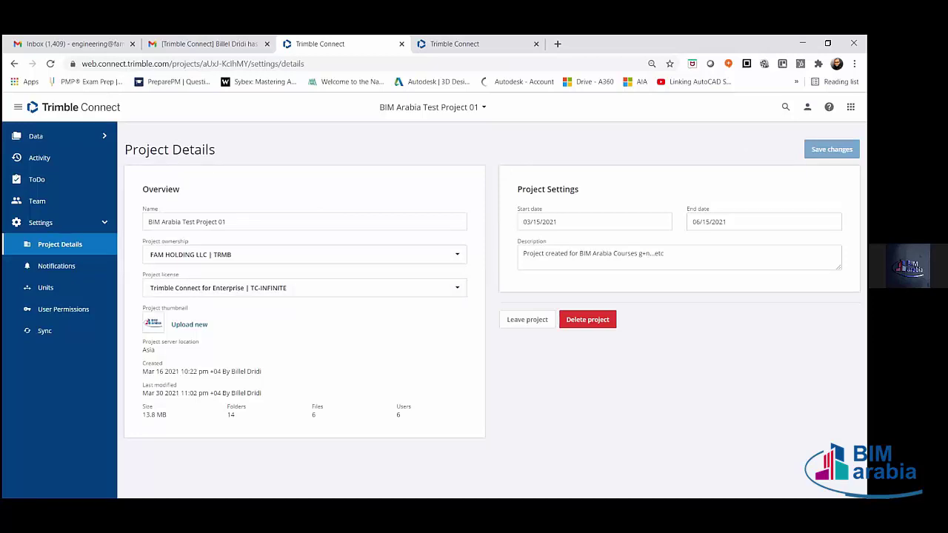
{"action": "left_click", "coordinate": [808, 107]}
{"action": "left_click", "coordinate": [780, 151]}
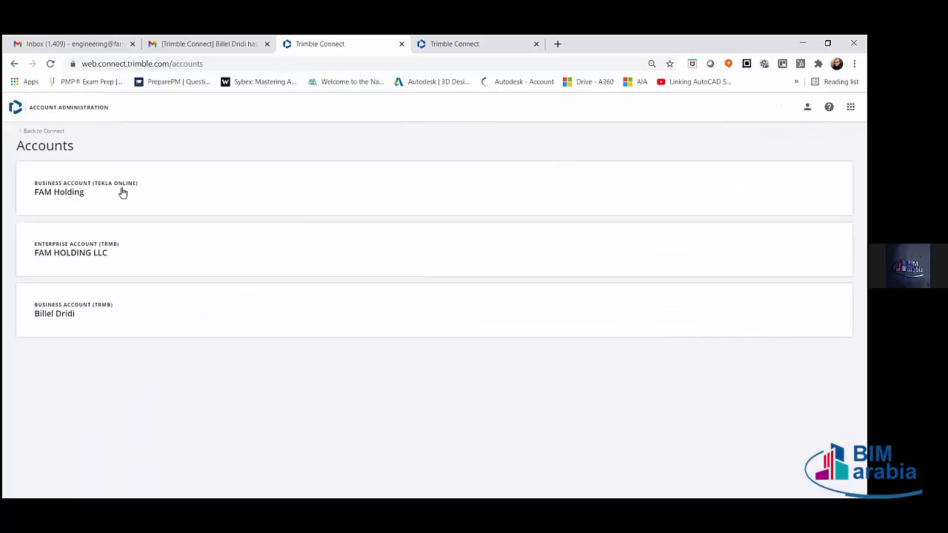
Open the FAM HOLDING LLC account's ISO 19650-2 Information Container ID template
{"action": "left_click", "coordinate": [96, 252]}
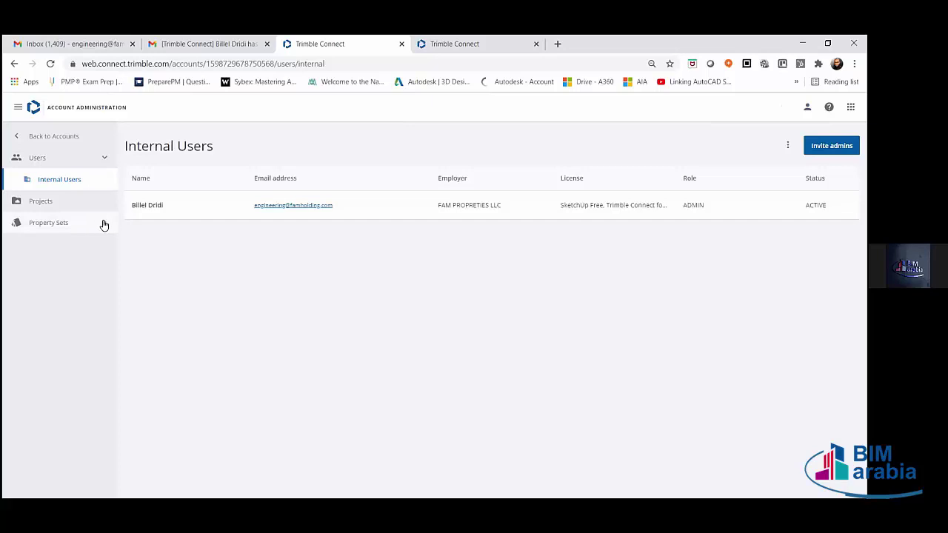
{"action": "left_click", "coordinate": [102, 222]}
{"action": "left_click", "coordinate": [79, 223]}
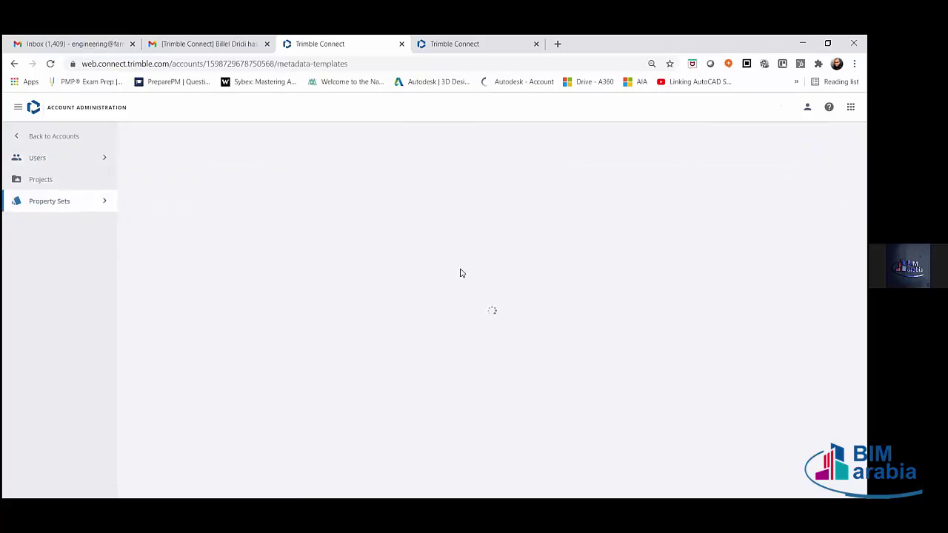
{"action": "left_click", "coordinate": [231, 202]}
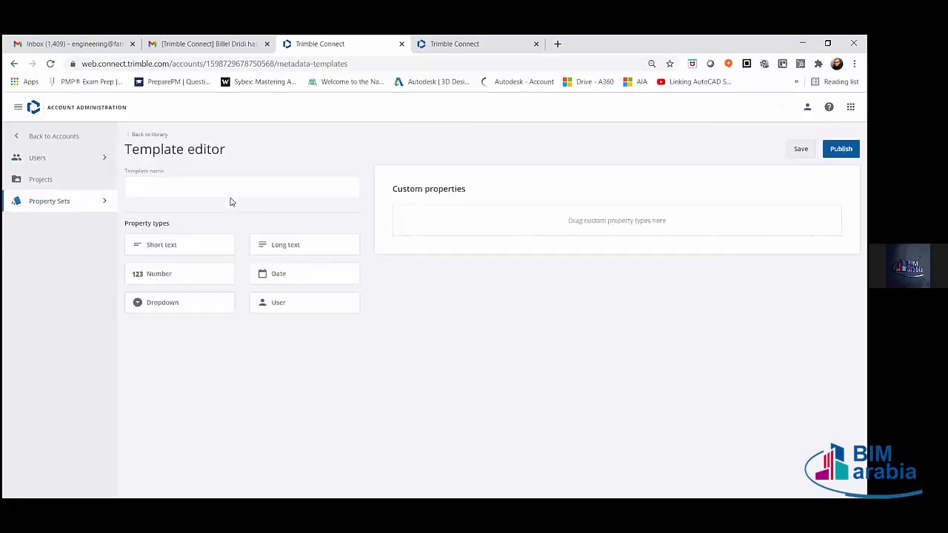
Scroll through the template's properties and collapse the Code property
{"action": "scroll", "coordinate": [358, 329], "scroll_direction": "down", "scroll_amount": 10}
{"action": "scroll", "coordinate": [359, 329], "scroll_direction": "down", "scroll_amount": 5}
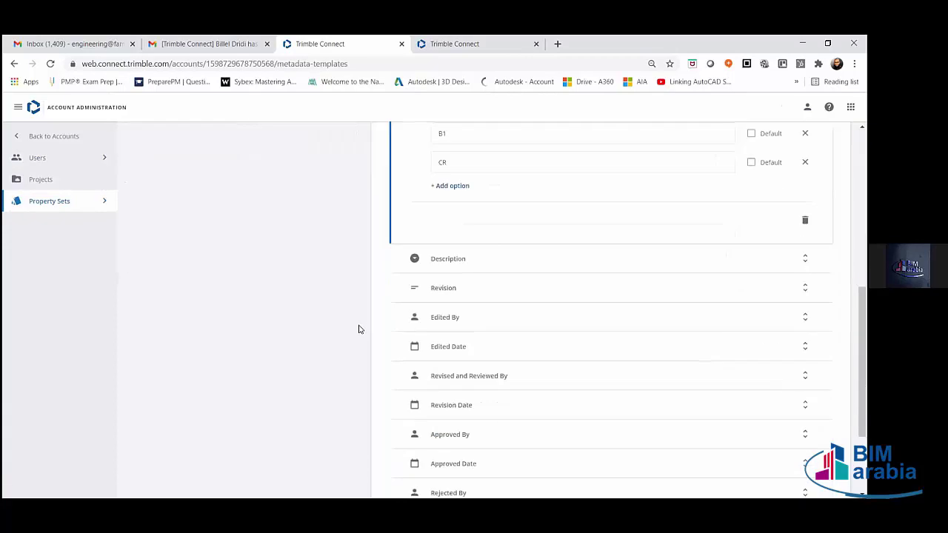
{"action": "scroll", "coordinate": [358, 329], "scroll_direction": "down", "scroll_amount": 2}
{"action": "scroll", "coordinate": [358, 329], "scroll_direction": "down", "scroll_amount": 2}
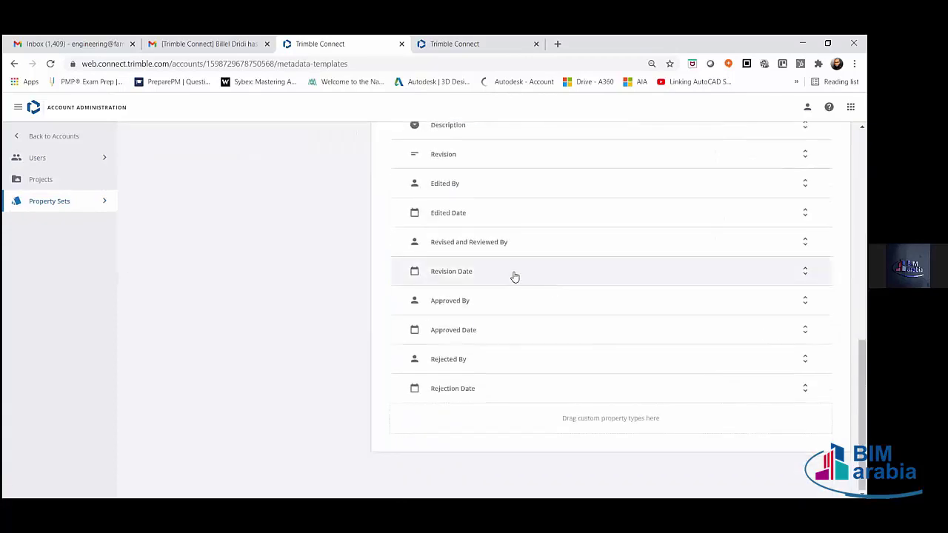
{"action": "scroll", "coordinate": [364, 309], "scroll_direction": "up", "scroll_amount": 1}
{"action": "scroll", "coordinate": [422, 292], "scroll_direction": "up", "scroll_amount": 10}
{"action": "scroll", "coordinate": [437, 294], "scroll_direction": "up", "scroll_amount": 8}
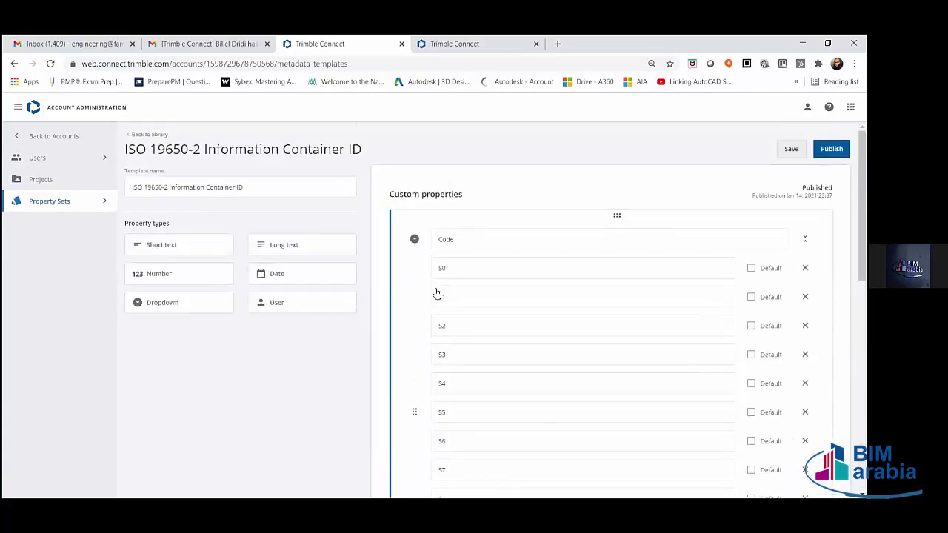
{"action": "left_click", "coordinate": [805, 239]}
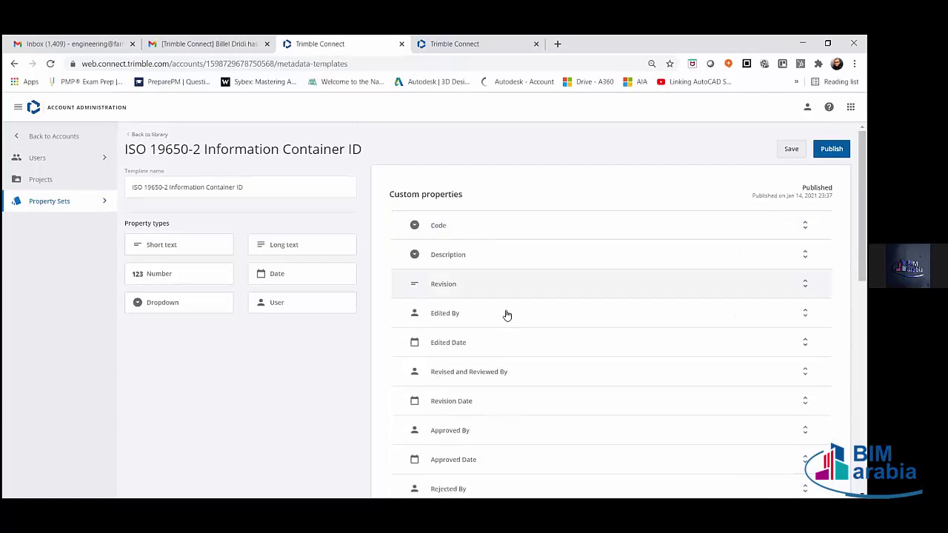